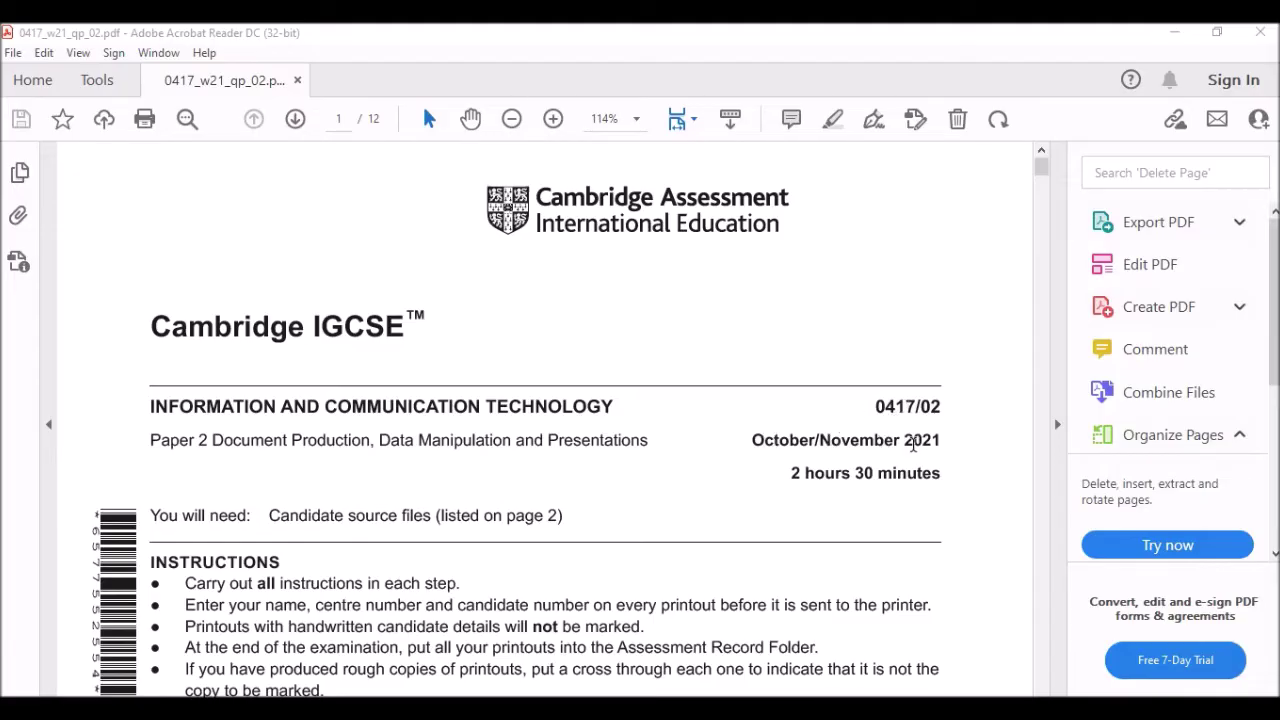
# Scroll the PDF to Task 3 and highlight the note about day-month-year dates.
pyautogui.scroll(-20, 912, 445)
pyautogui.scroll(-20, 700, 378)
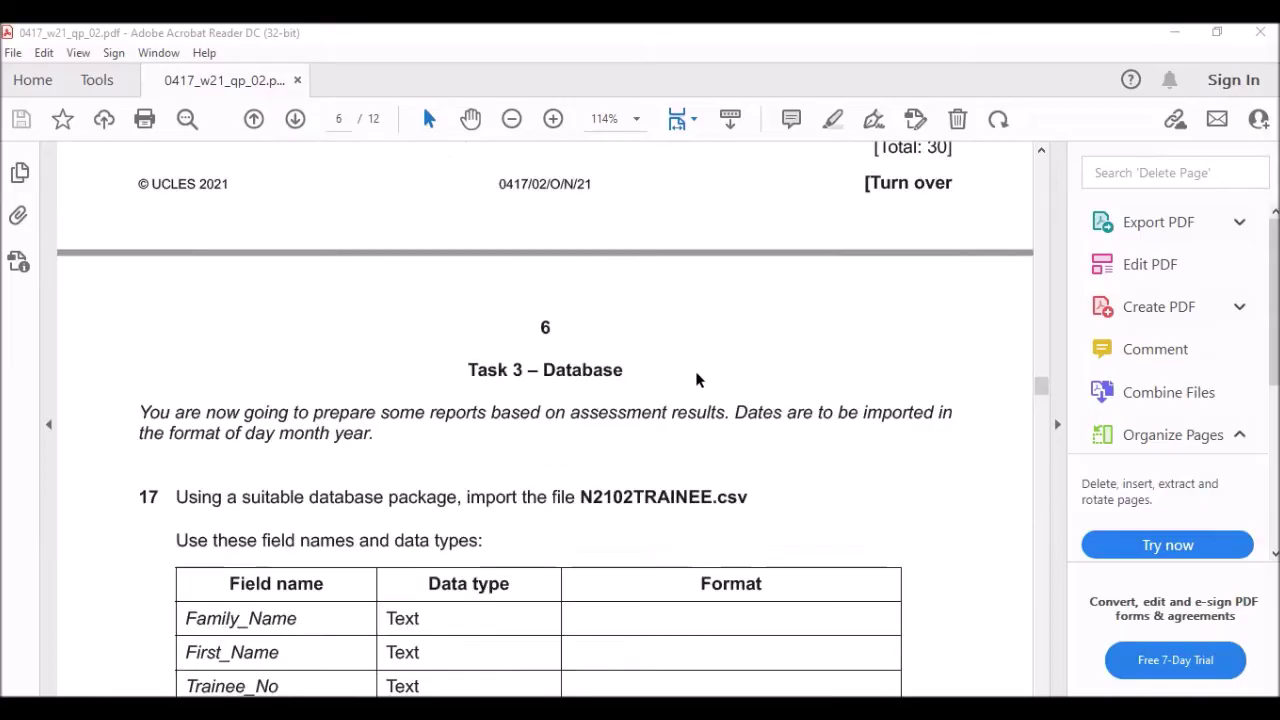
pyautogui.scroll(-2, 599, 374)
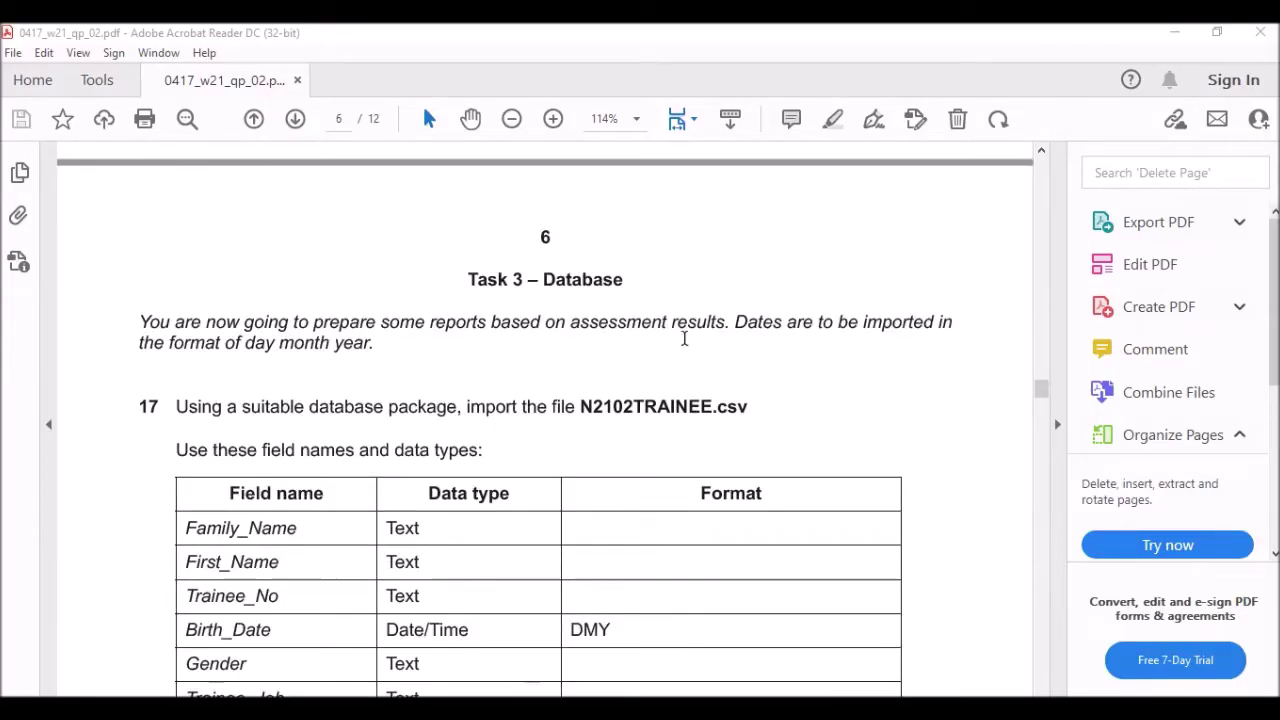
pyautogui.scroll(-1, 684, 339)
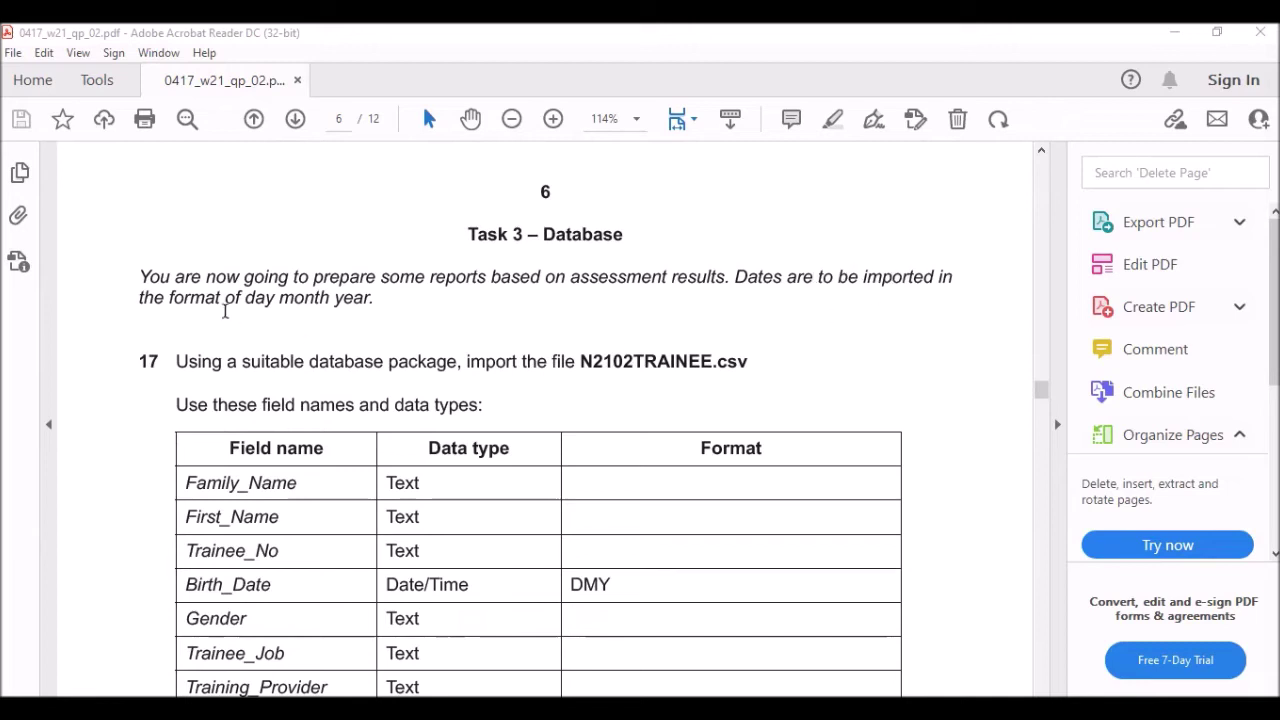
pyautogui.moveTo(380, 277)
pyautogui.mouseDown()
pyautogui.moveTo(361, 299)
pyautogui.moveTo(383, 300)
pyautogui.mouseUp()
# Highlight the N2102TRAINEE.csv file name, then switch to the empty Access database.
pyautogui.scroll(-2, 375, 290)
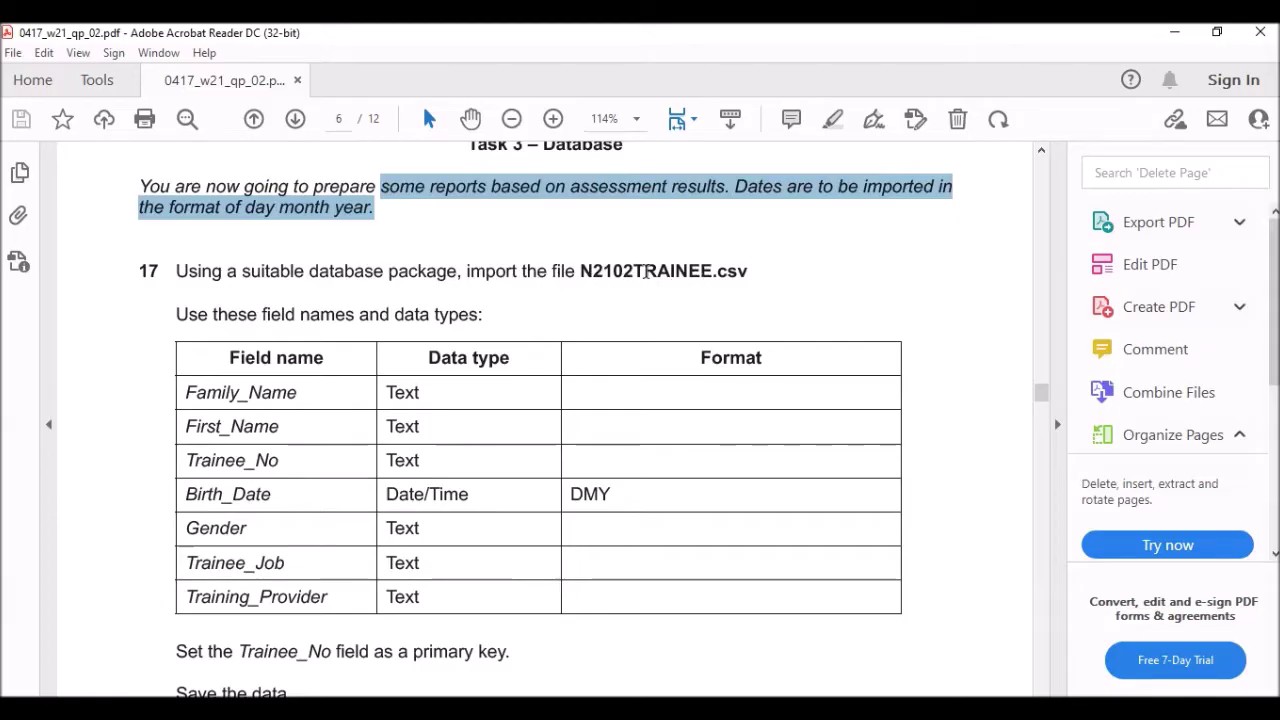
pyautogui.moveTo(617, 276); pyautogui.dragTo(760, 266)
pyautogui.hotkey('alt', 'Tab')
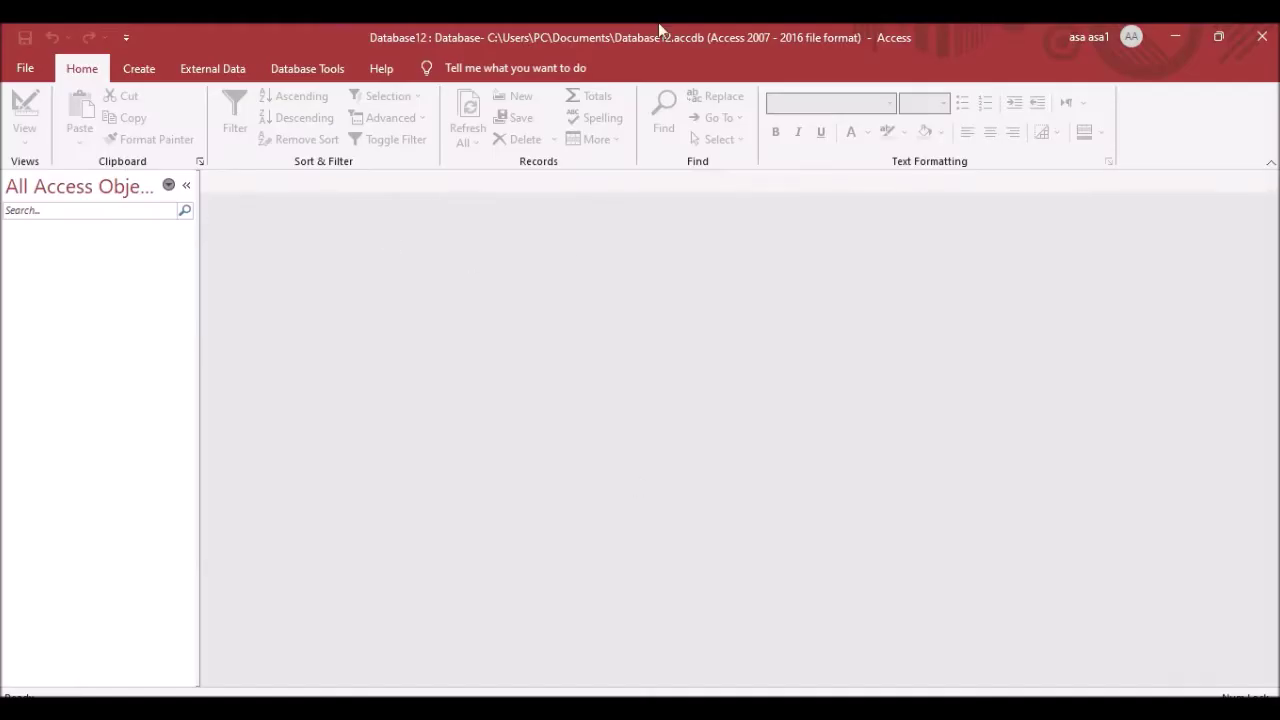
# Start a text-file import from External Data > New Data Source > From File.
pyautogui.click(198, 74)
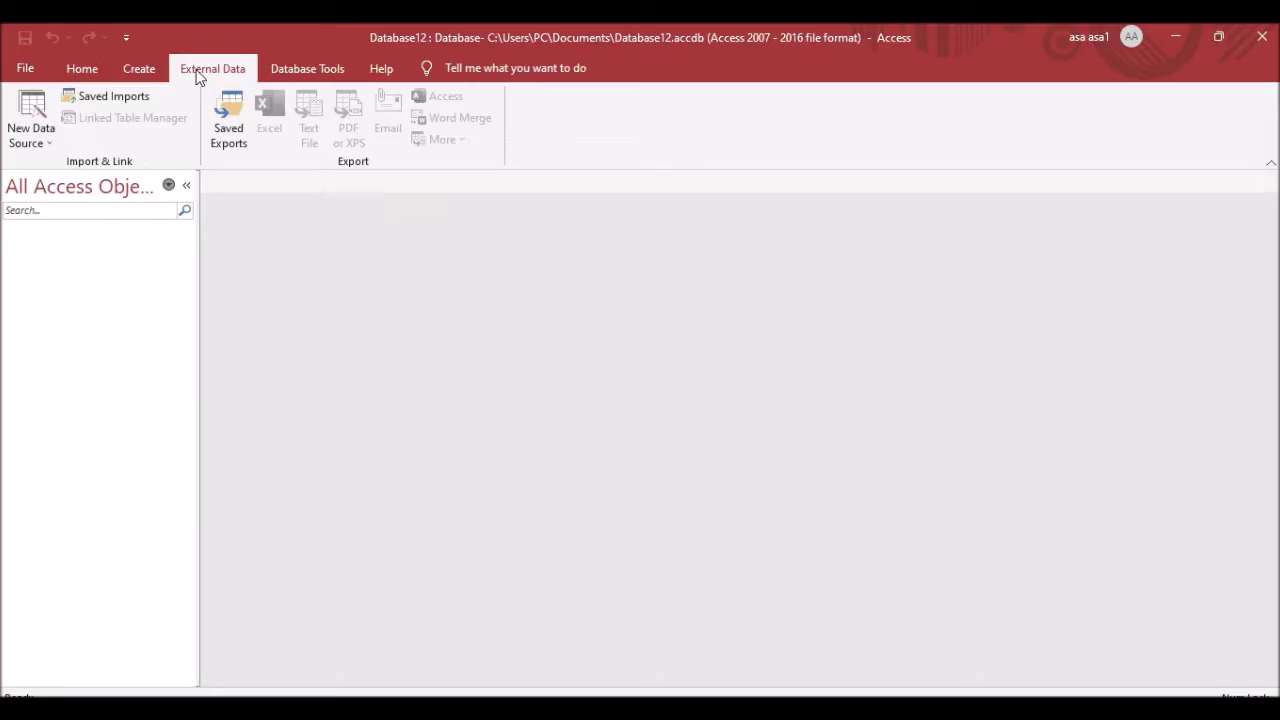
pyautogui.click(36, 142)
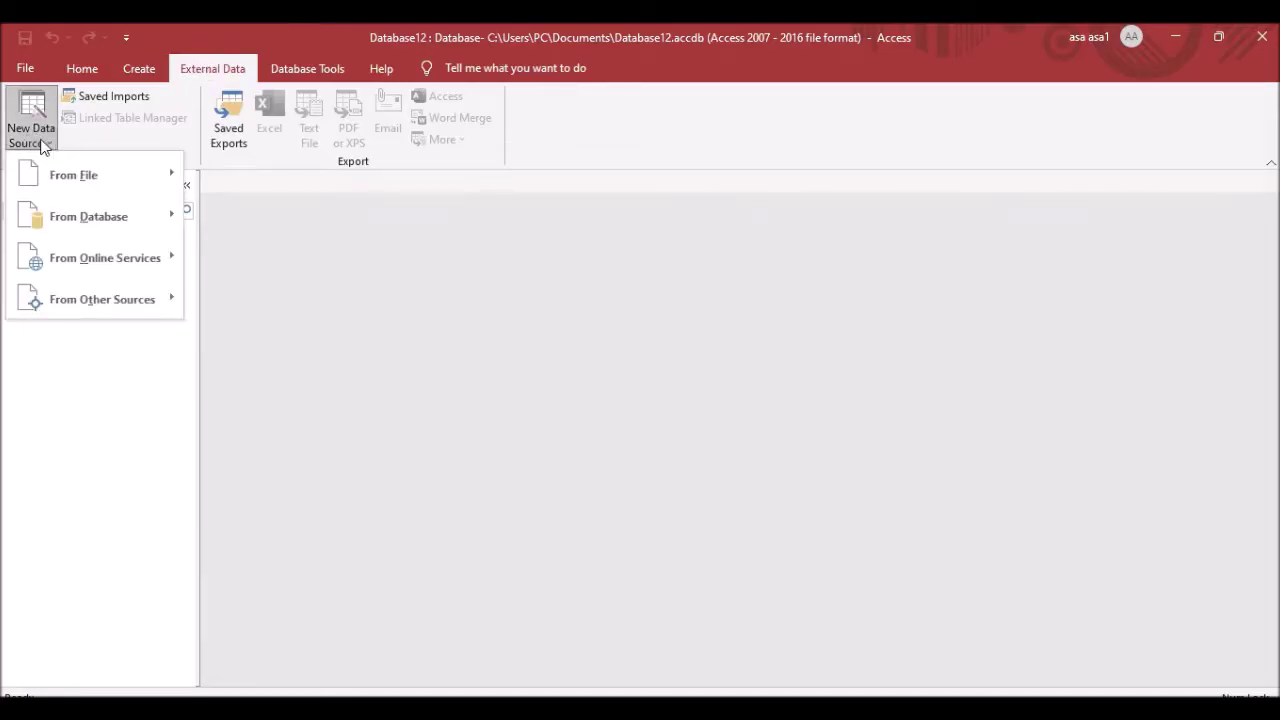
pyautogui.moveTo(131, 171)
pyautogui.click(255, 303)
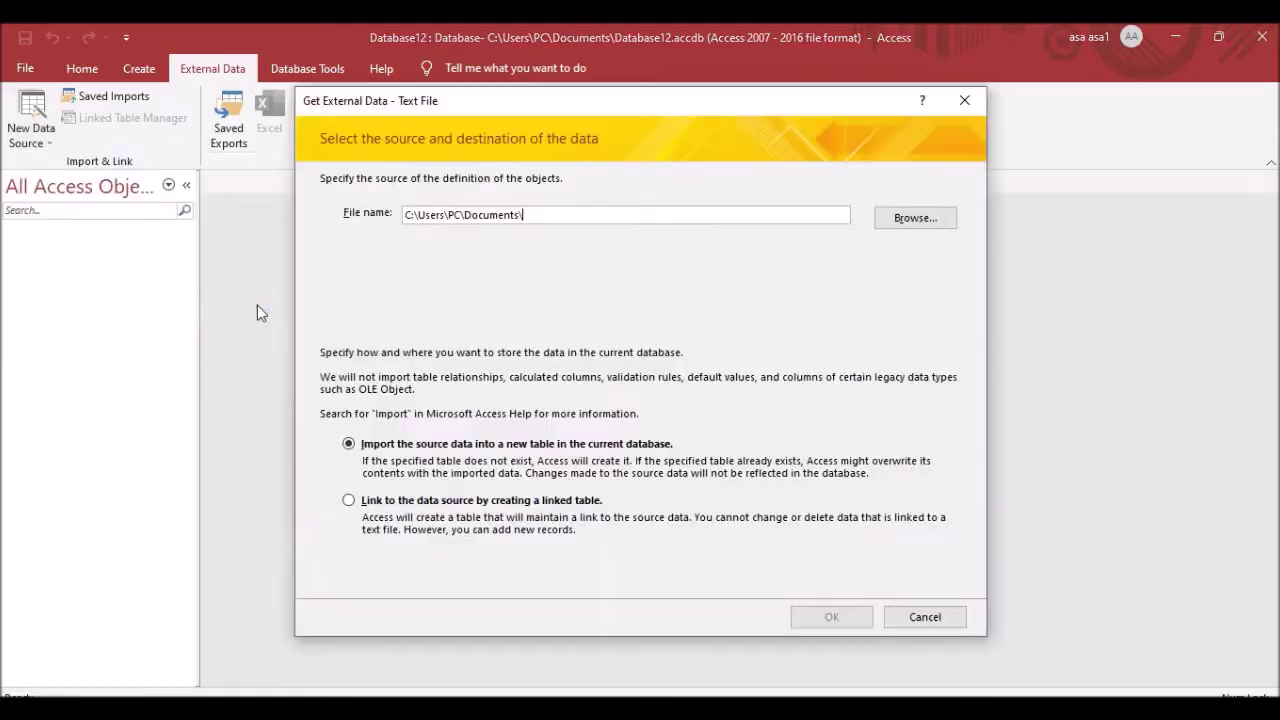
# Browse to Downloads\0417_w21_sf_02, choose N2102TRAINEE and confirm it as the import source.
pyautogui.click(912, 224)
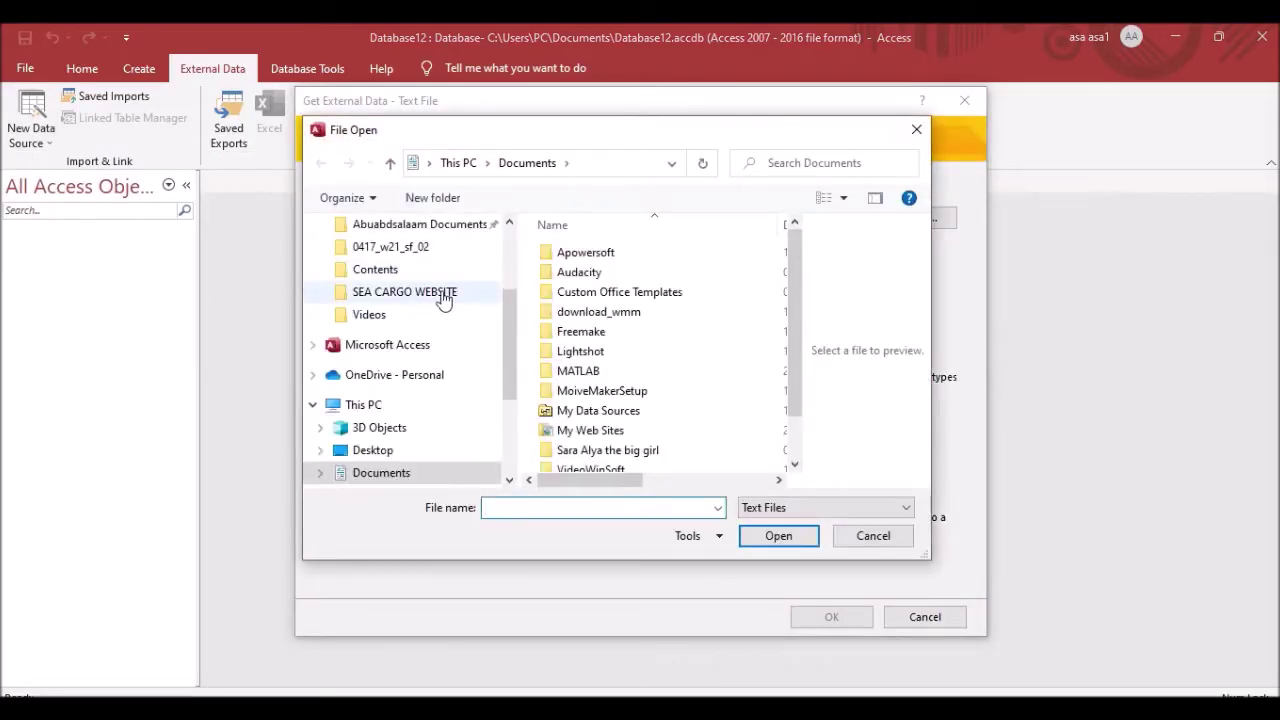
pyautogui.scroll(3, 443, 300)
pyautogui.click(380, 307)
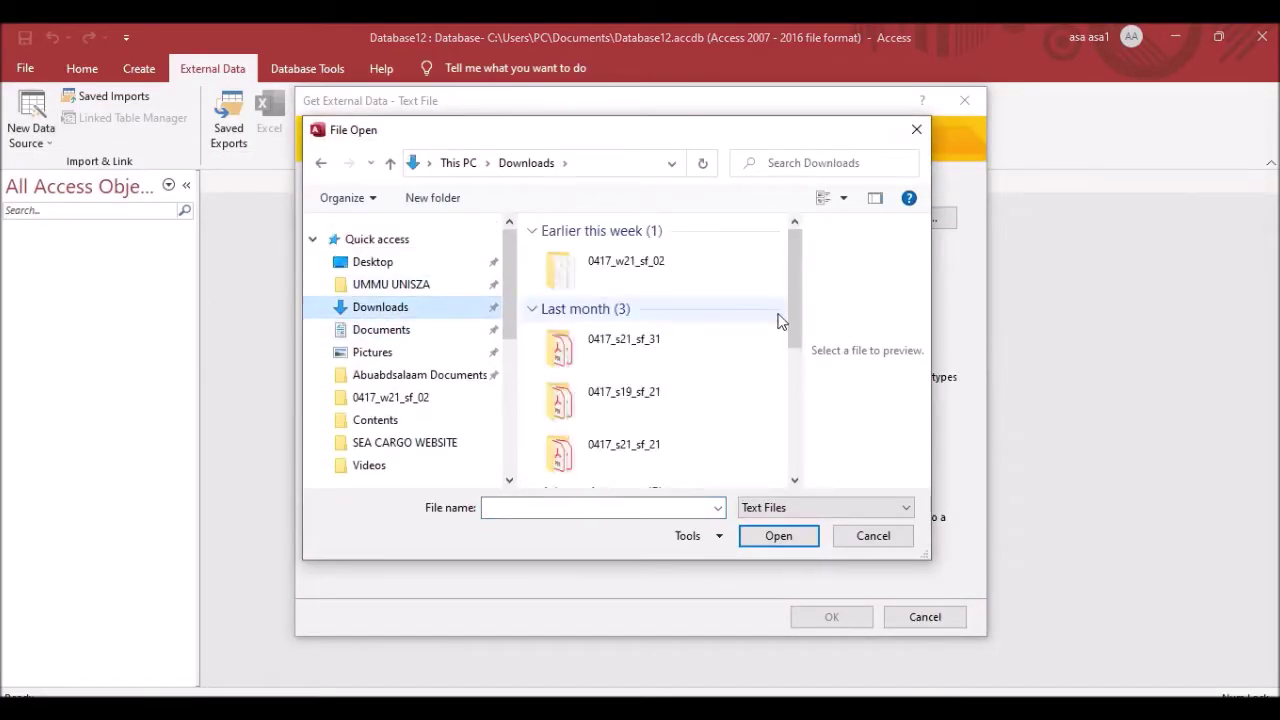
pyautogui.doubleClick(650, 268)
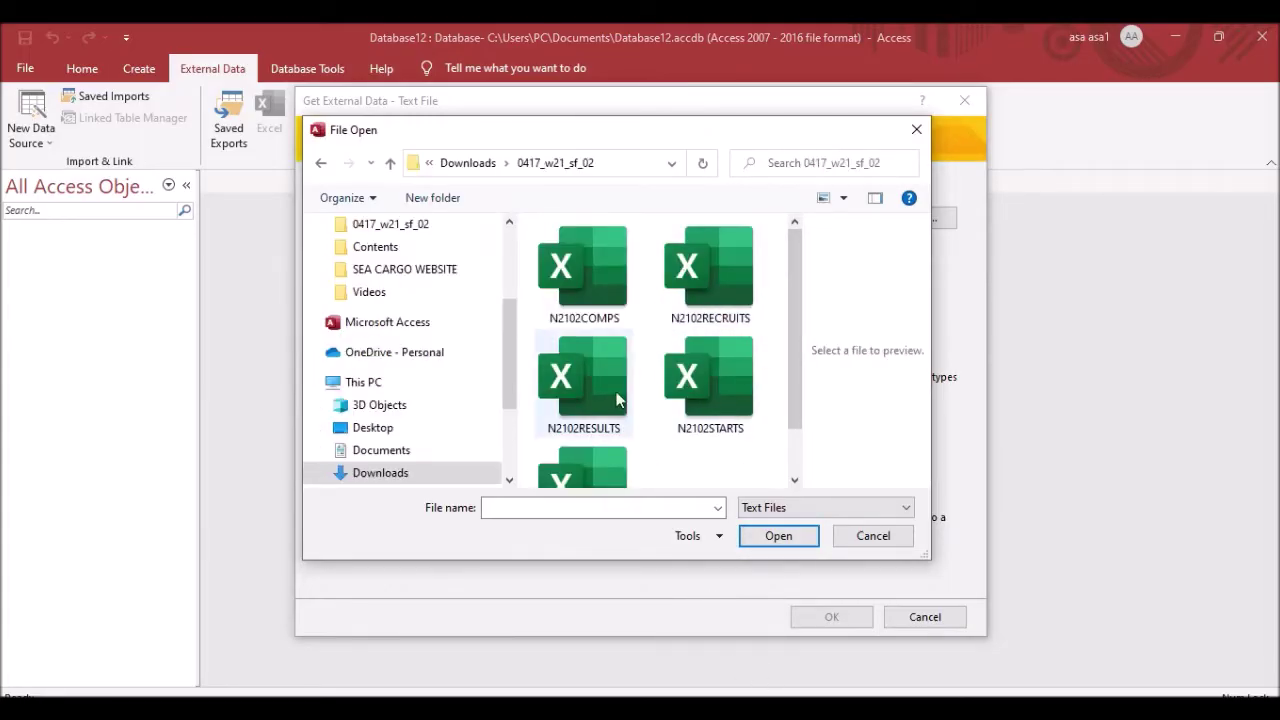
pyautogui.scroll(-1, 680, 320)
pyautogui.click(595, 437)
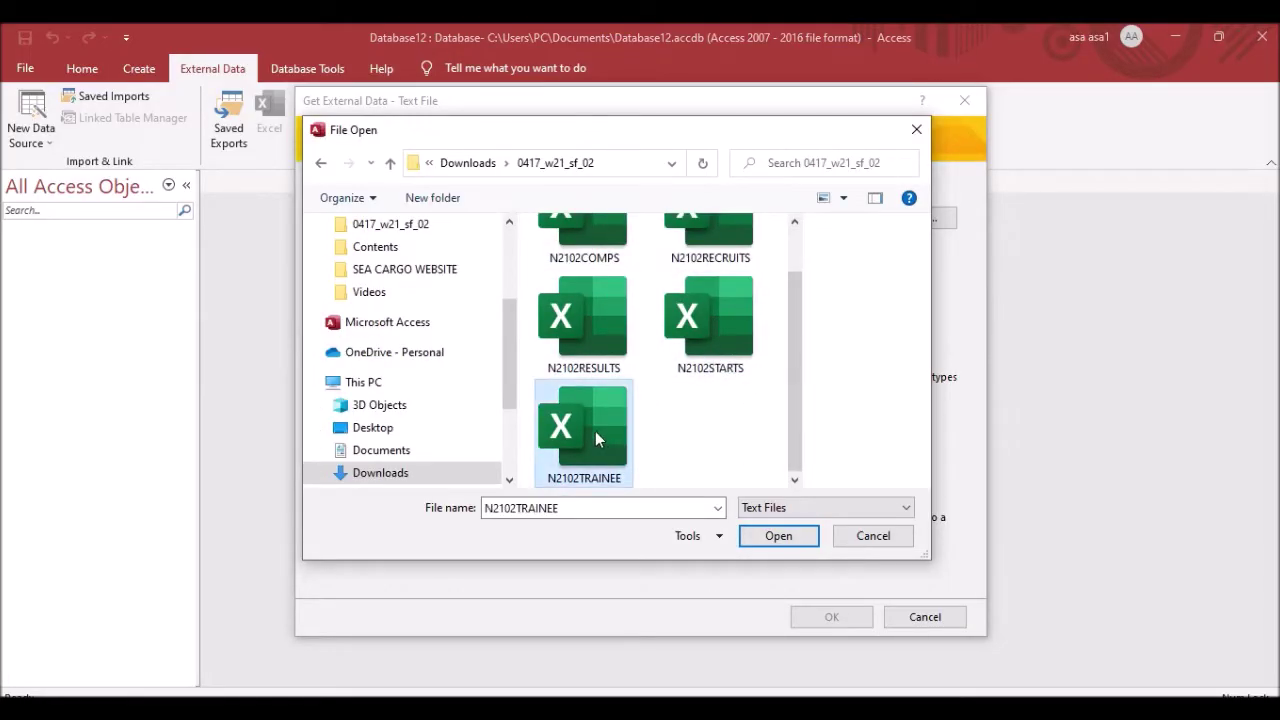
pyautogui.click(784, 536)
pyautogui.click(831, 617)
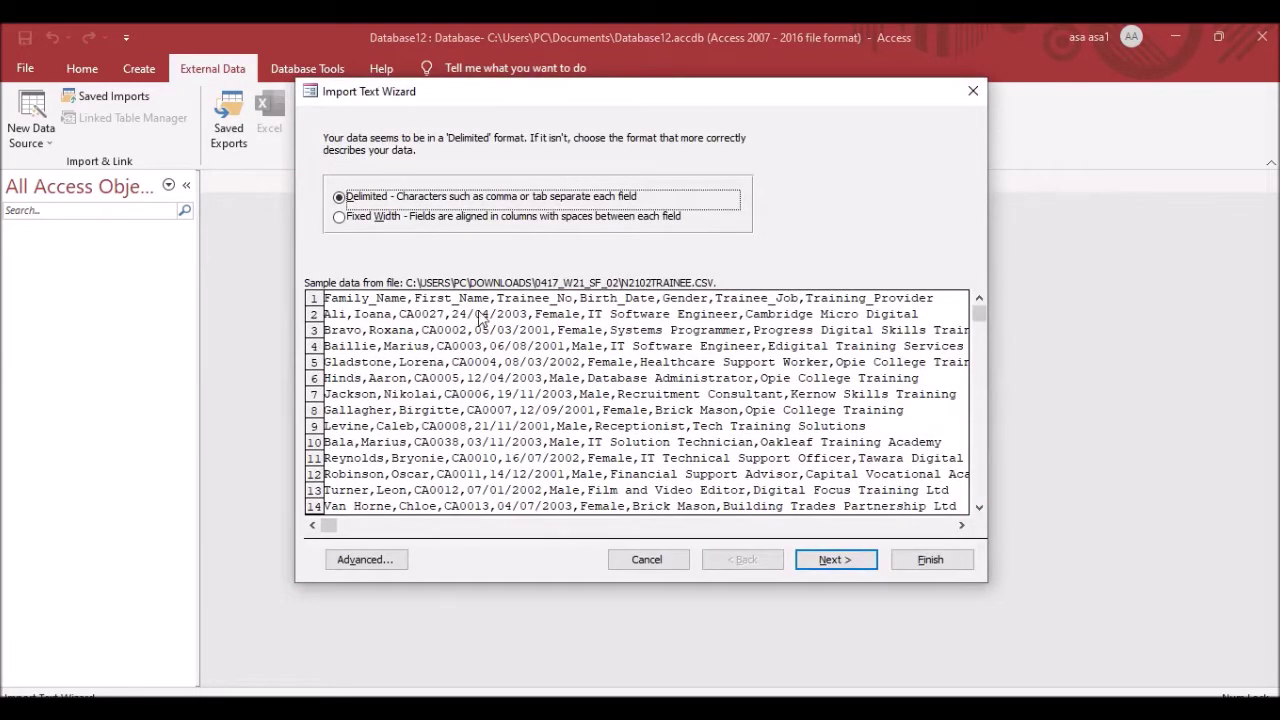
# Keep the import delimited, use the first row as field names, and open Advanced settings.
pyautogui.click(840, 562)
pyautogui.click(343, 237)
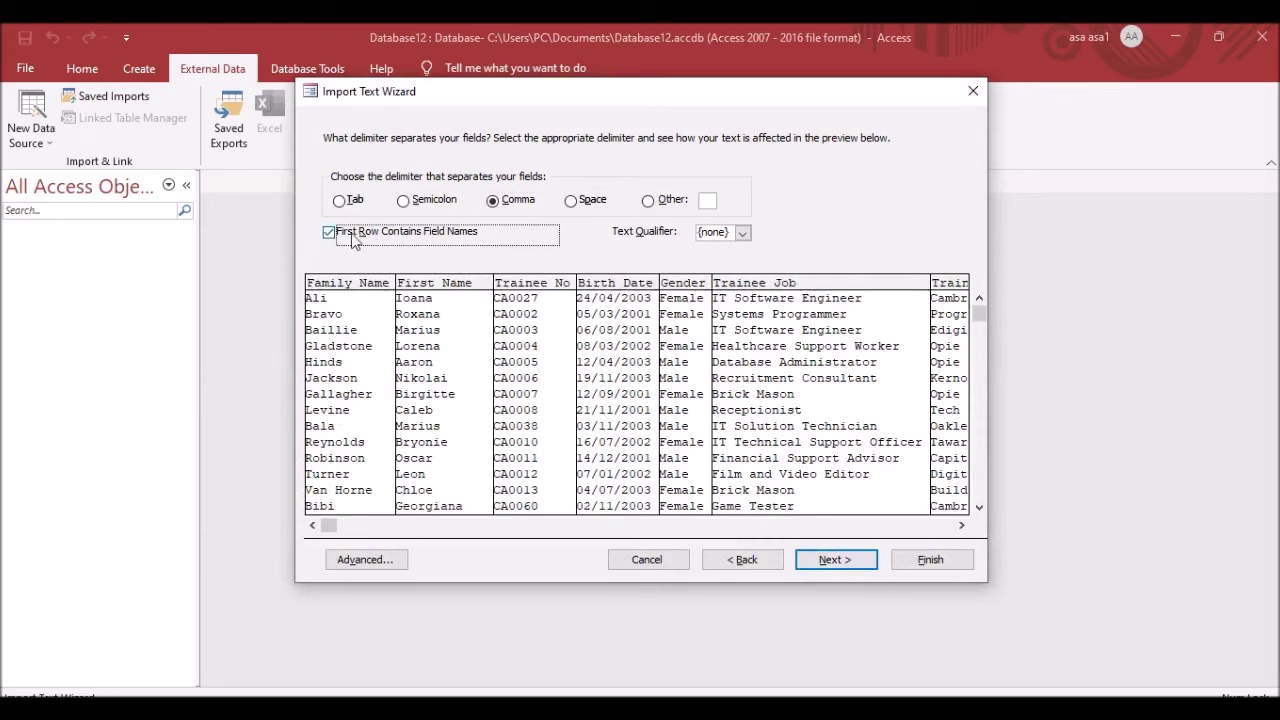
pyautogui.click(366, 560)
# Compare the import settings with the paper's required date order and field types.
pyautogui.hotkey('alt', 'Tab')
pyautogui.scroll(-2, 511, 366)
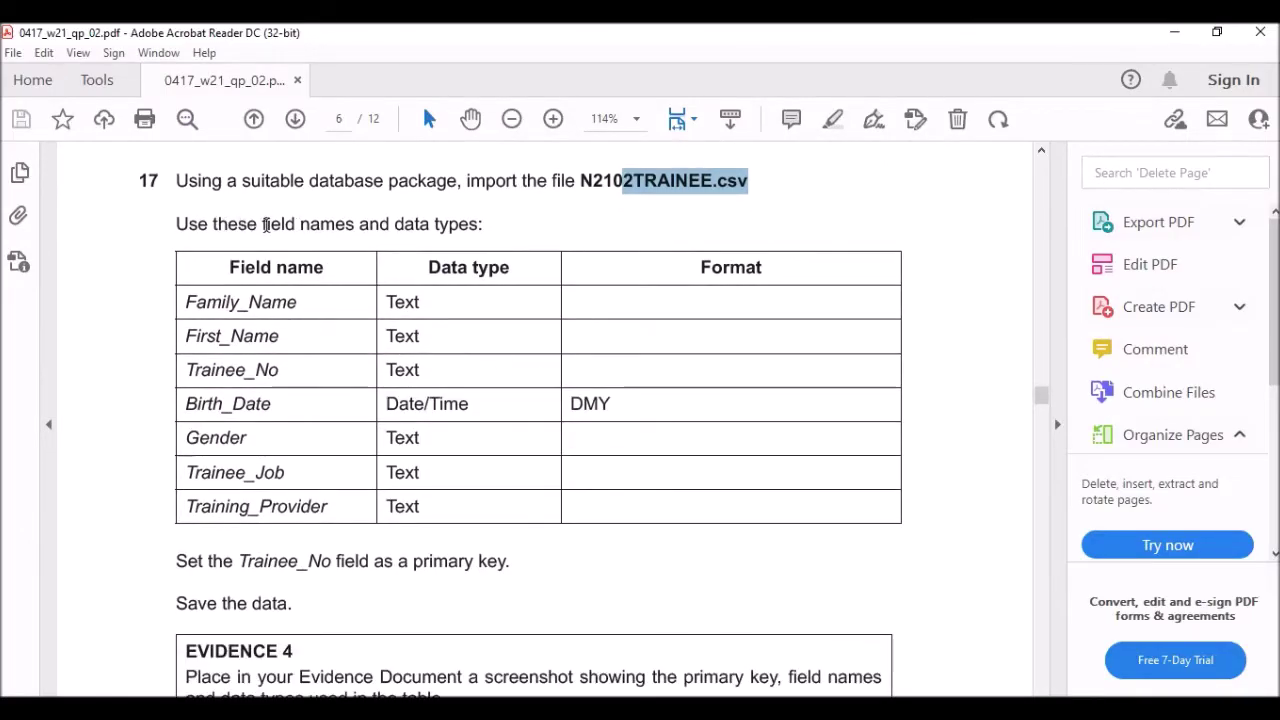
pyautogui.scroll(-1, 433, 229)
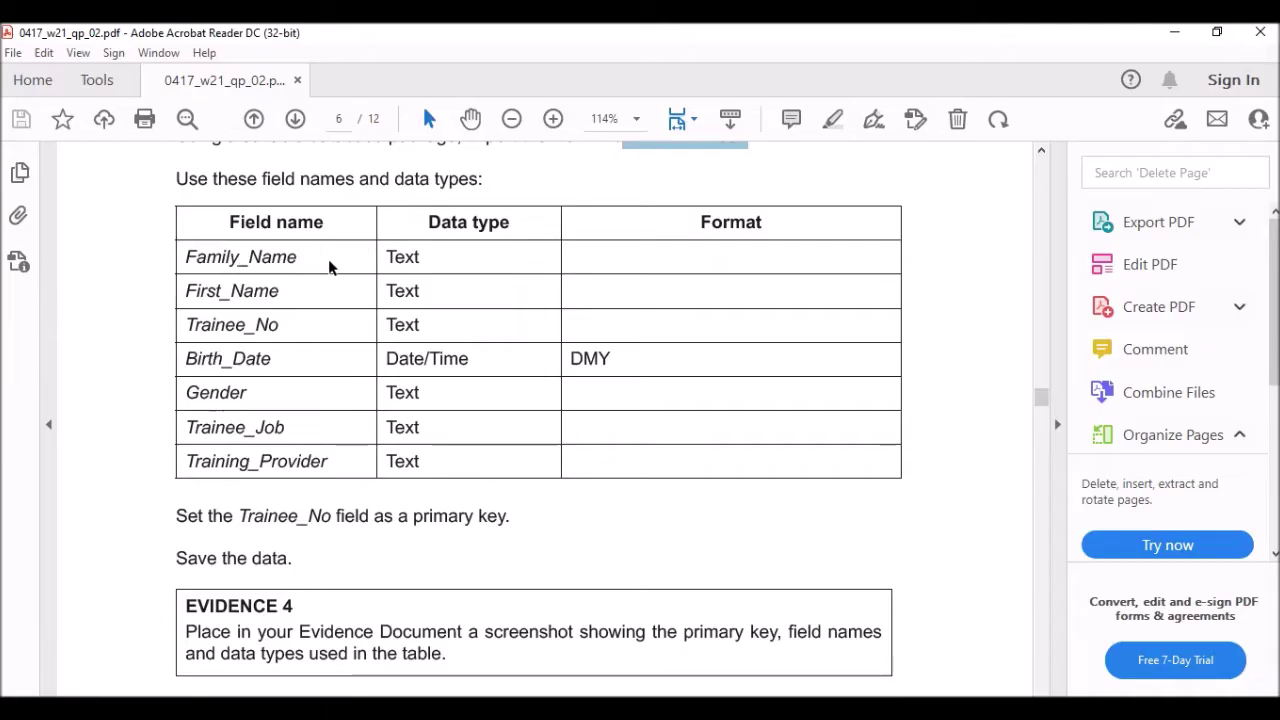
pyautogui.hotkey('alt', 'Tab')
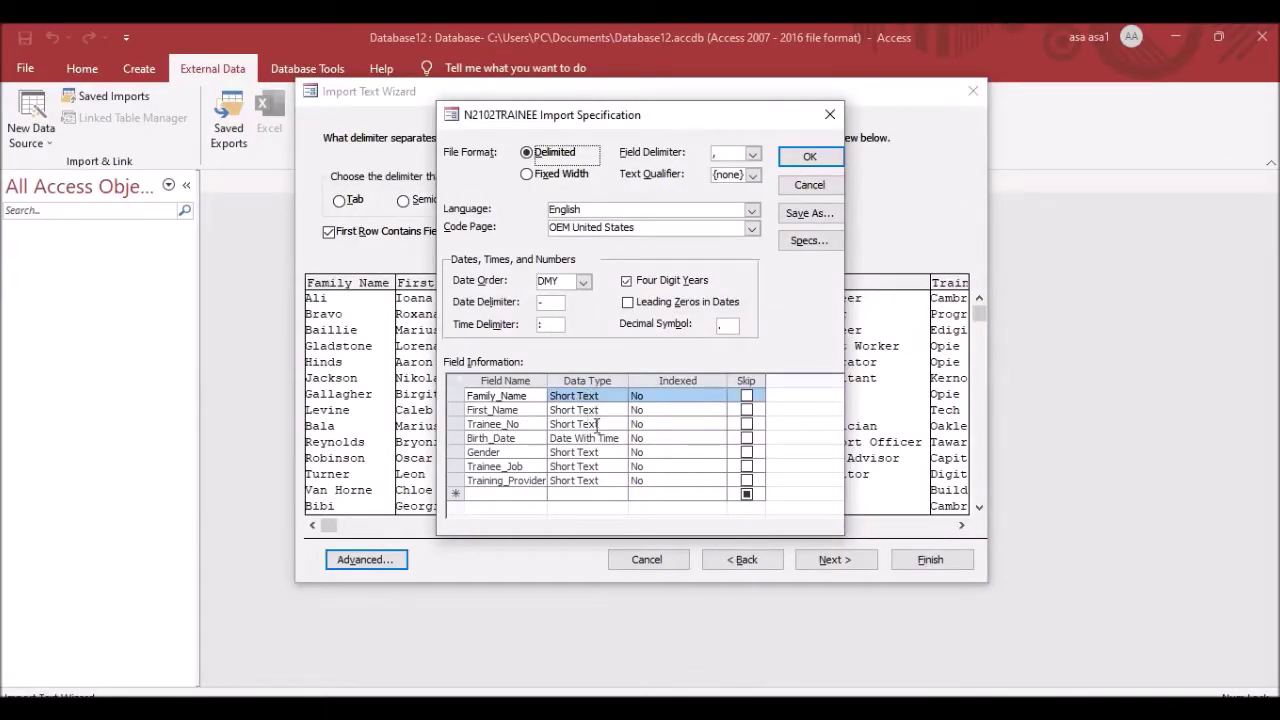
pyautogui.hotkey('alt', 'Tab')
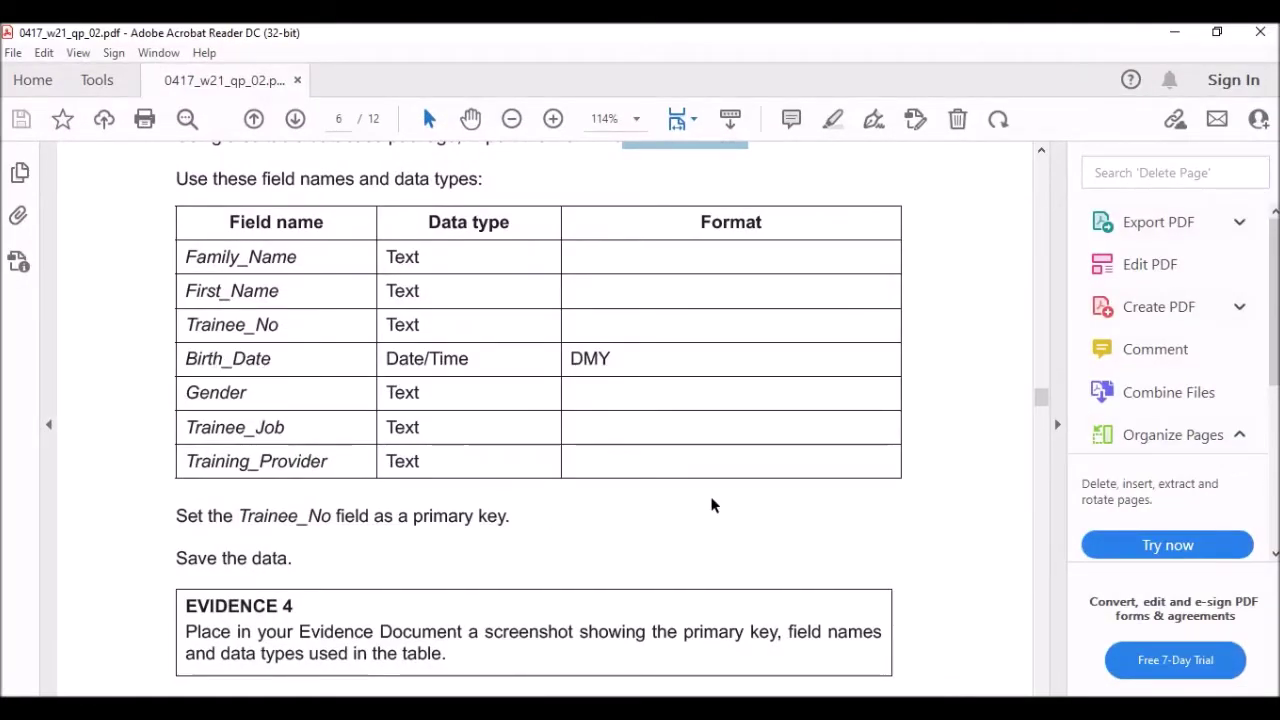
pyautogui.hotkey('alt', 'Tab')
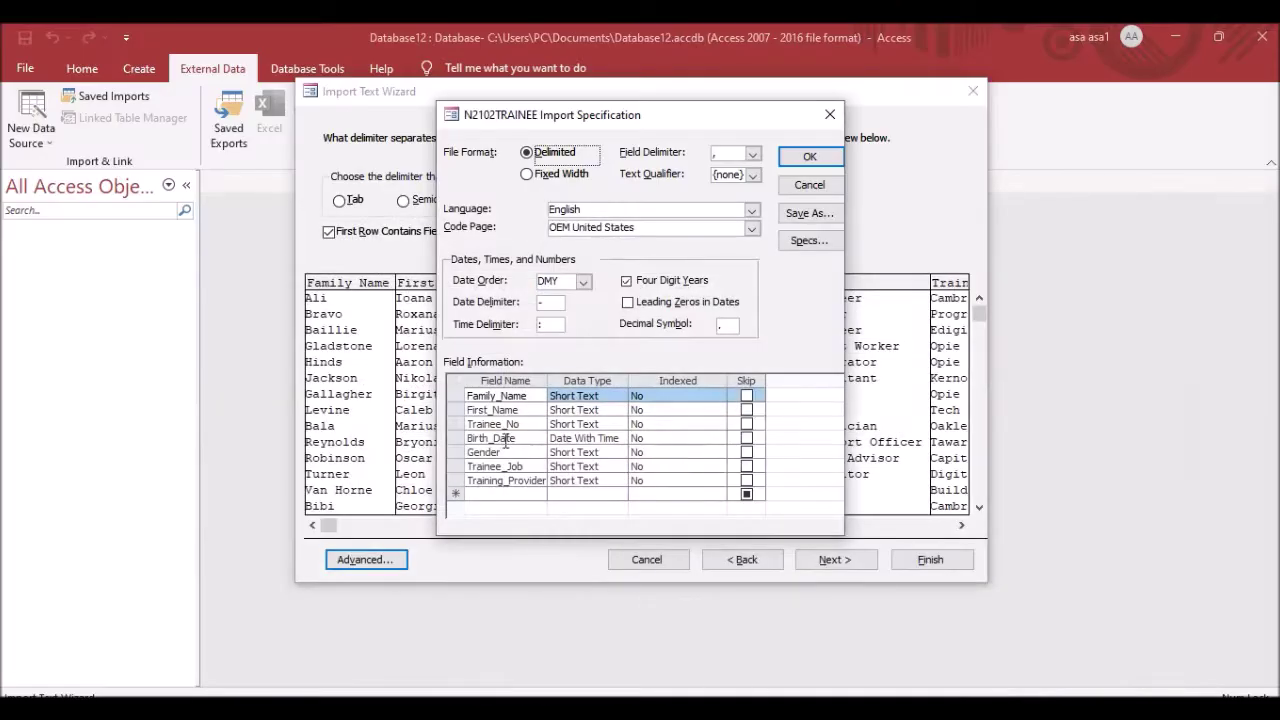
# Keep DMY date order, check the Birth_Date, Gender, Trainee_Job and Training_Provider types, and accept.
pyautogui.click(578, 438)
pyautogui.click(543, 282)
pyautogui.click(583, 282)
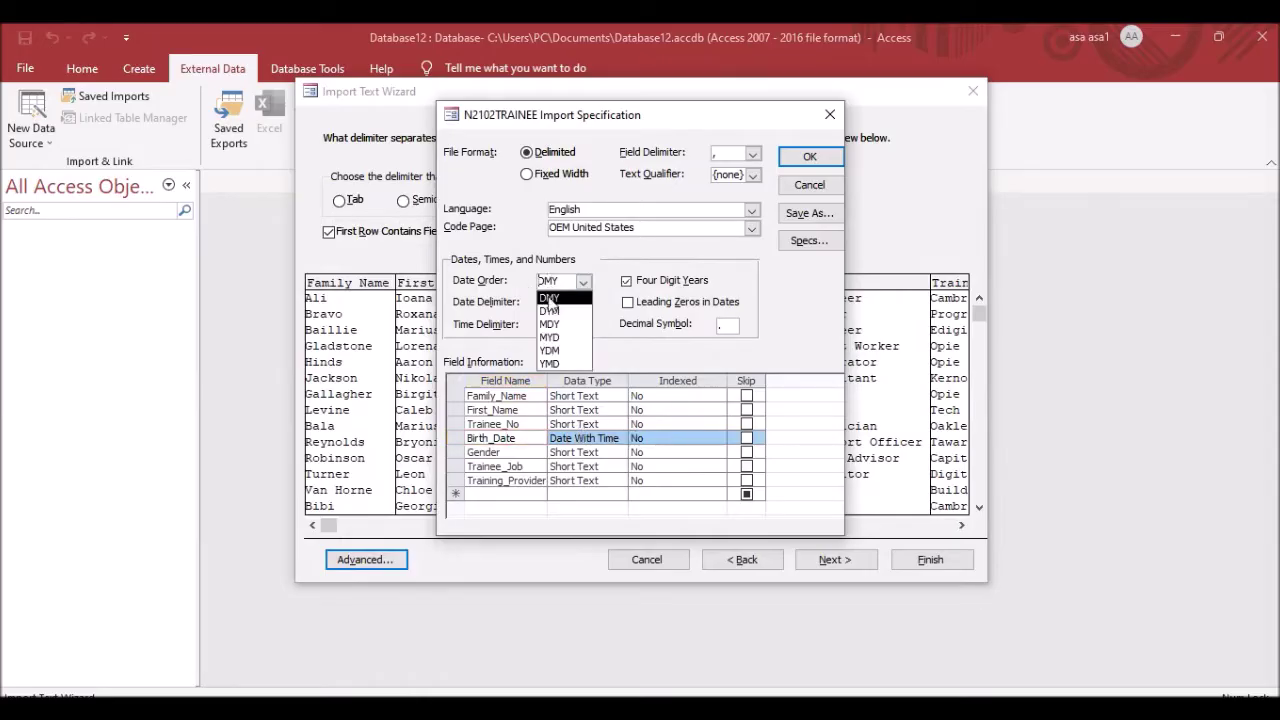
pyautogui.click(606, 289)
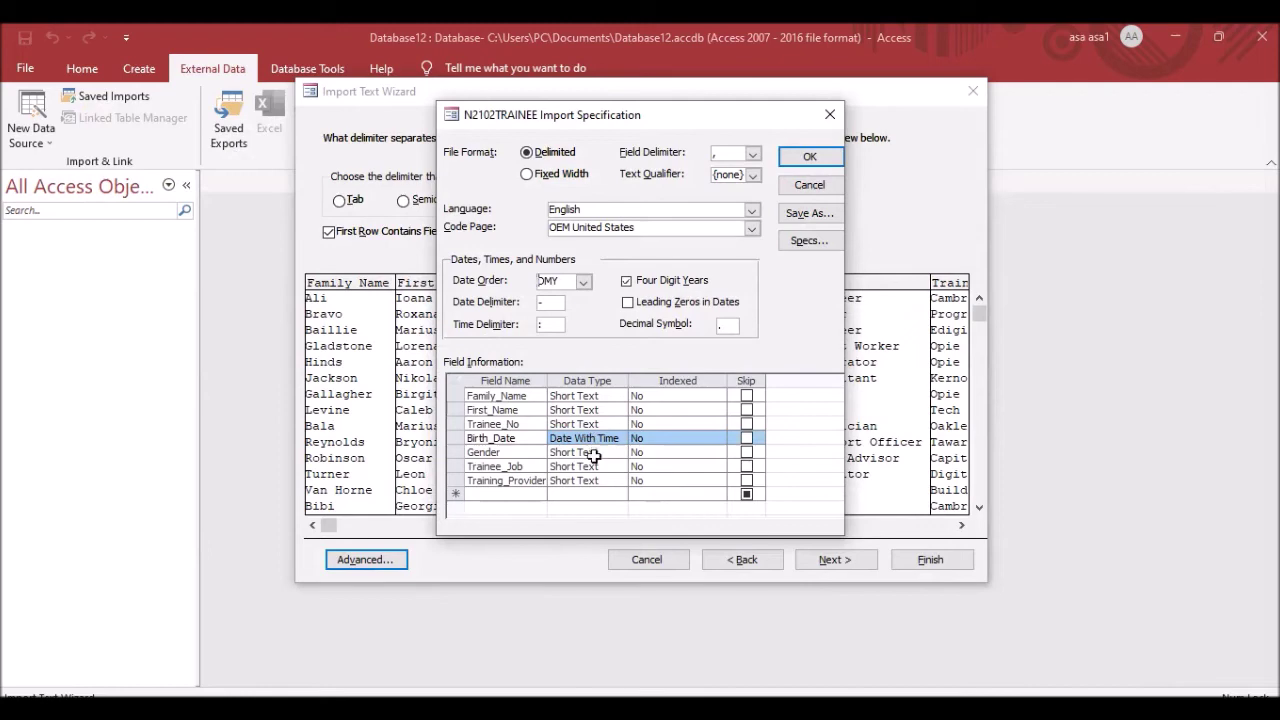
pyautogui.click(590, 452)
pyautogui.click(592, 466)
pyautogui.click(596, 481)
pyautogui.click(810, 157)
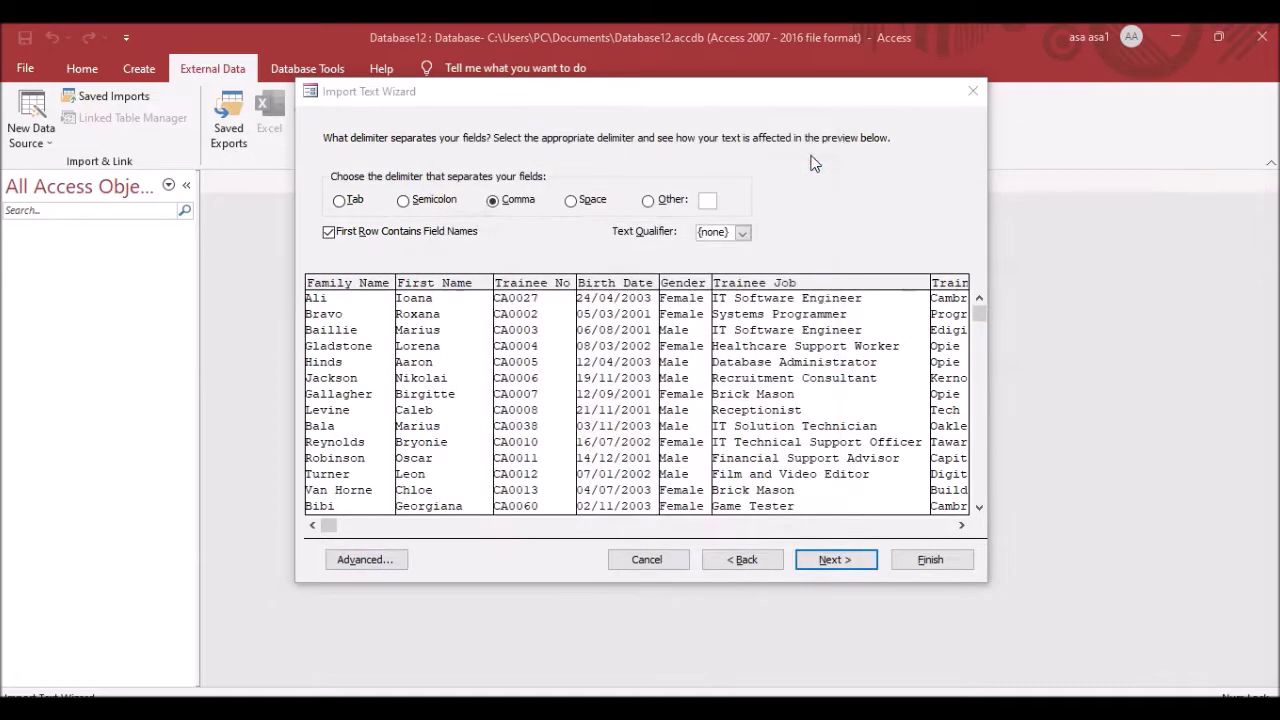
# Set Trainee_No as the primary key for the imported trainee table.
pyautogui.click(835, 560)
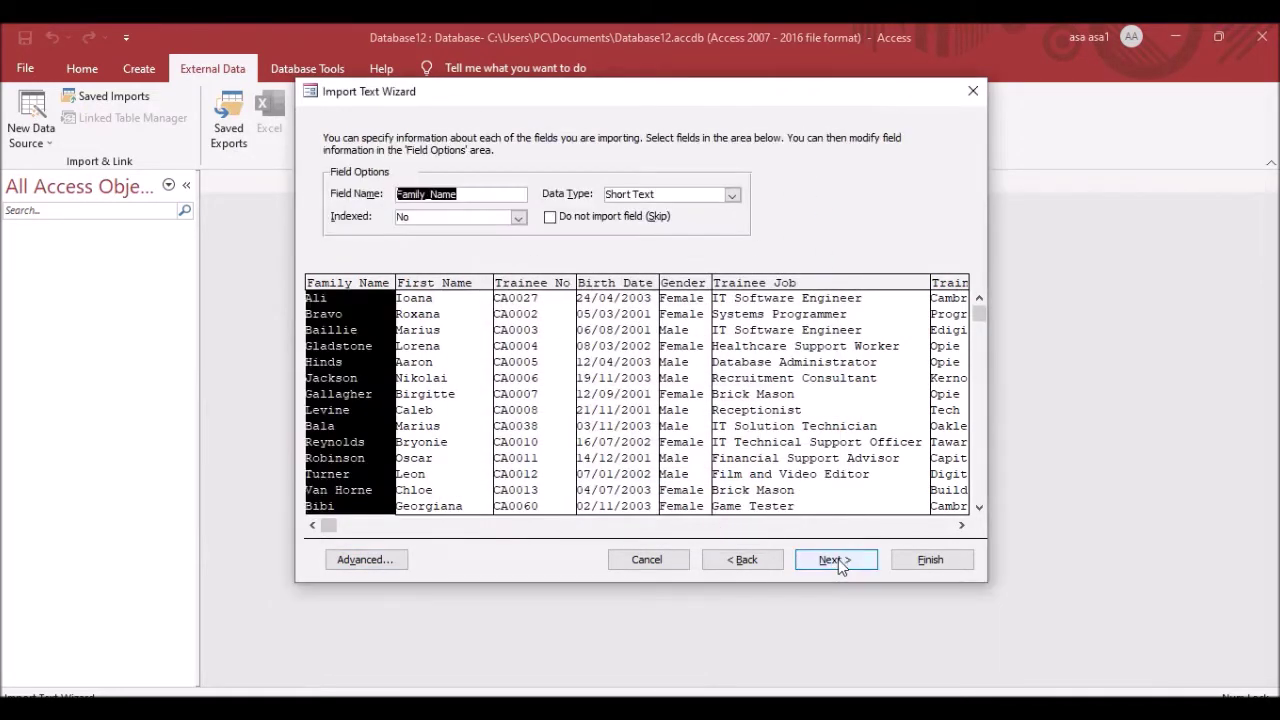
pyautogui.click(845, 560)
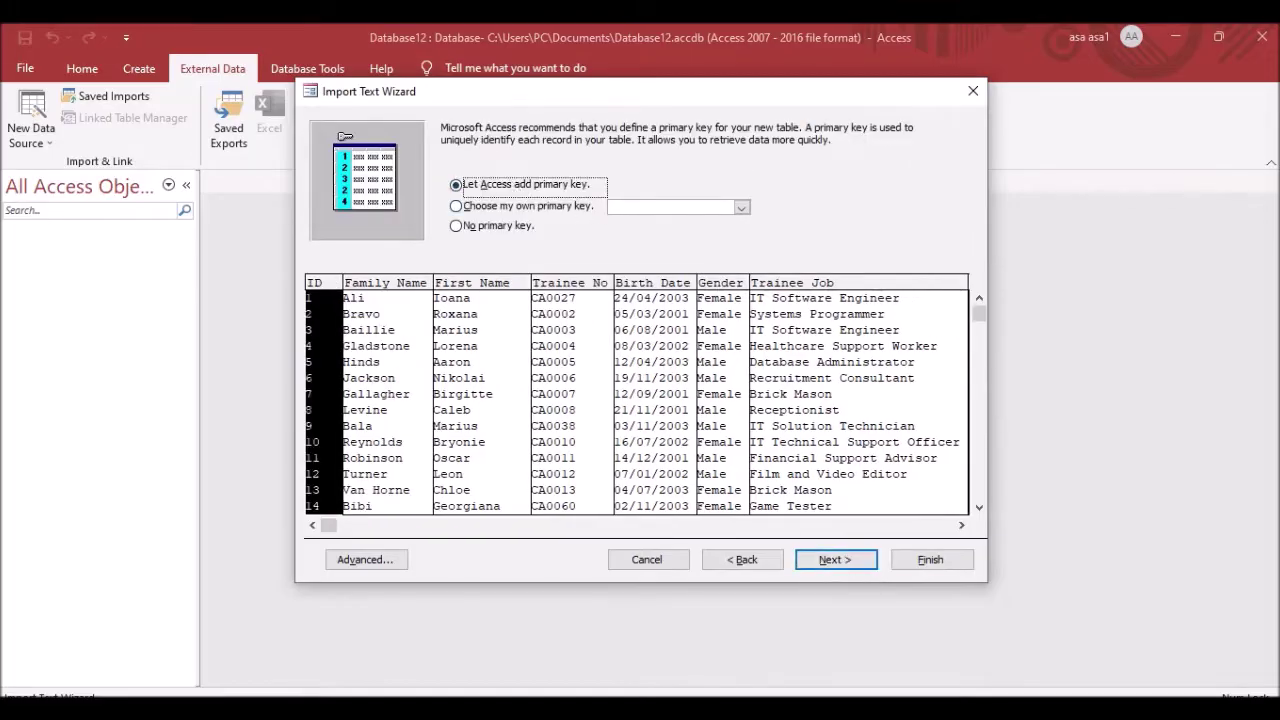
pyautogui.hotkey('alt', 'Tab')
pyautogui.scroll(-3, 246, 374)
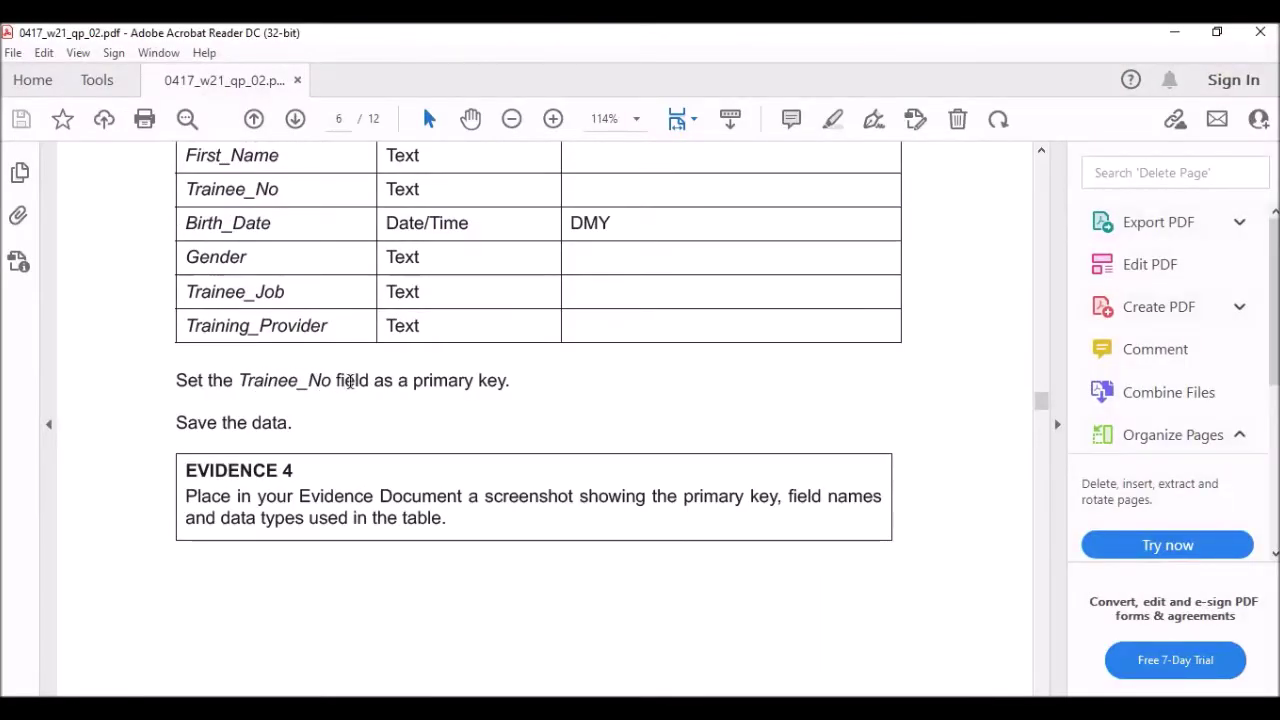
pyautogui.hotkey('alt', 'Tab')
pyautogui.click(456, 205)
pyautogui.click(741, 207)
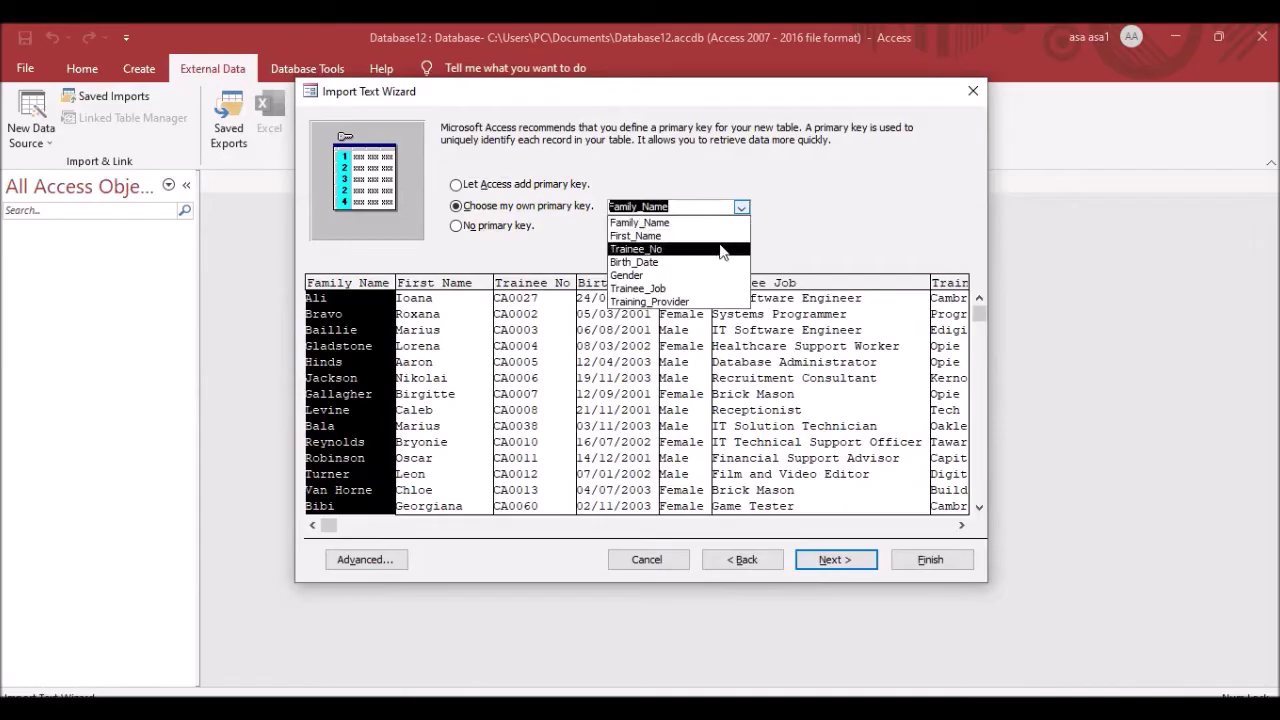
pyautogui.click(640, 249)
# Name the table TRAINEE TABLE and finish the import without saving the import steps.
pyautogui.click(833, 560)
pyautogui.click(467, 241)
pyautogui.press('BackSpace')
pyautogui.press('BackSpace')
pyautogui.press('BackSpace')
pyautogui.press('BackSpace')
pyautogui.press('BackSpace')
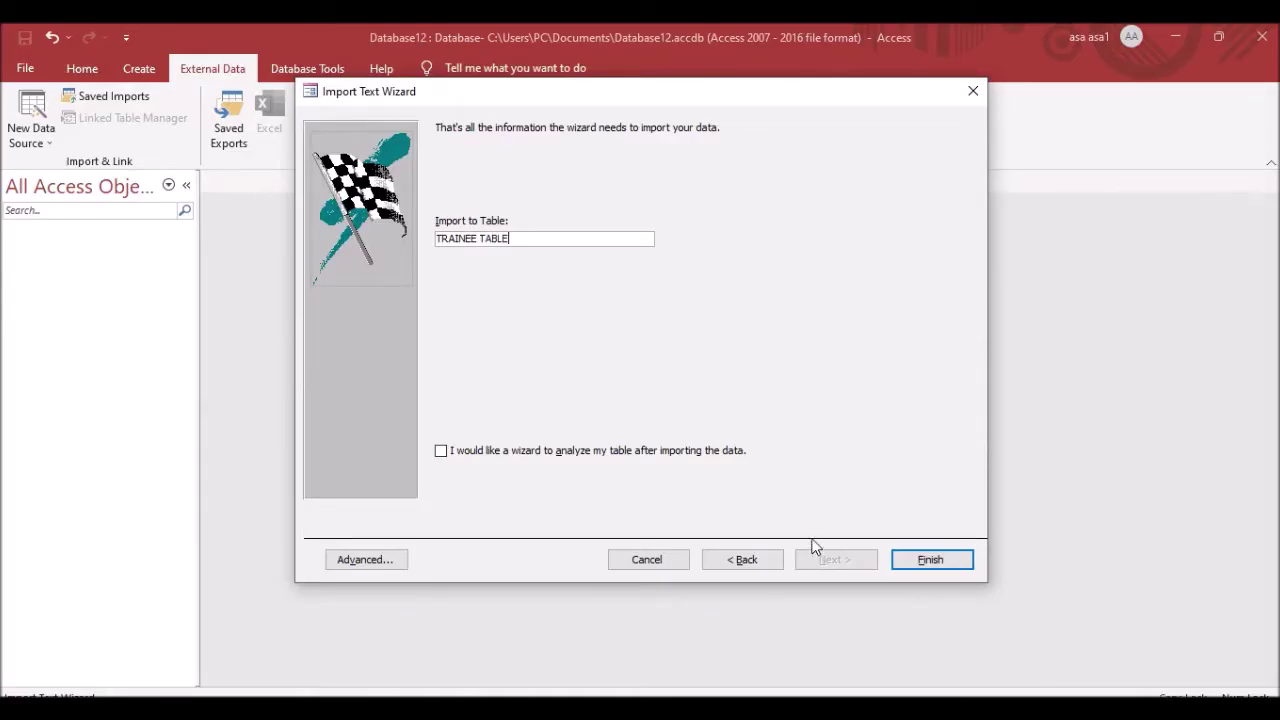
pyautogui.click(930, 560)
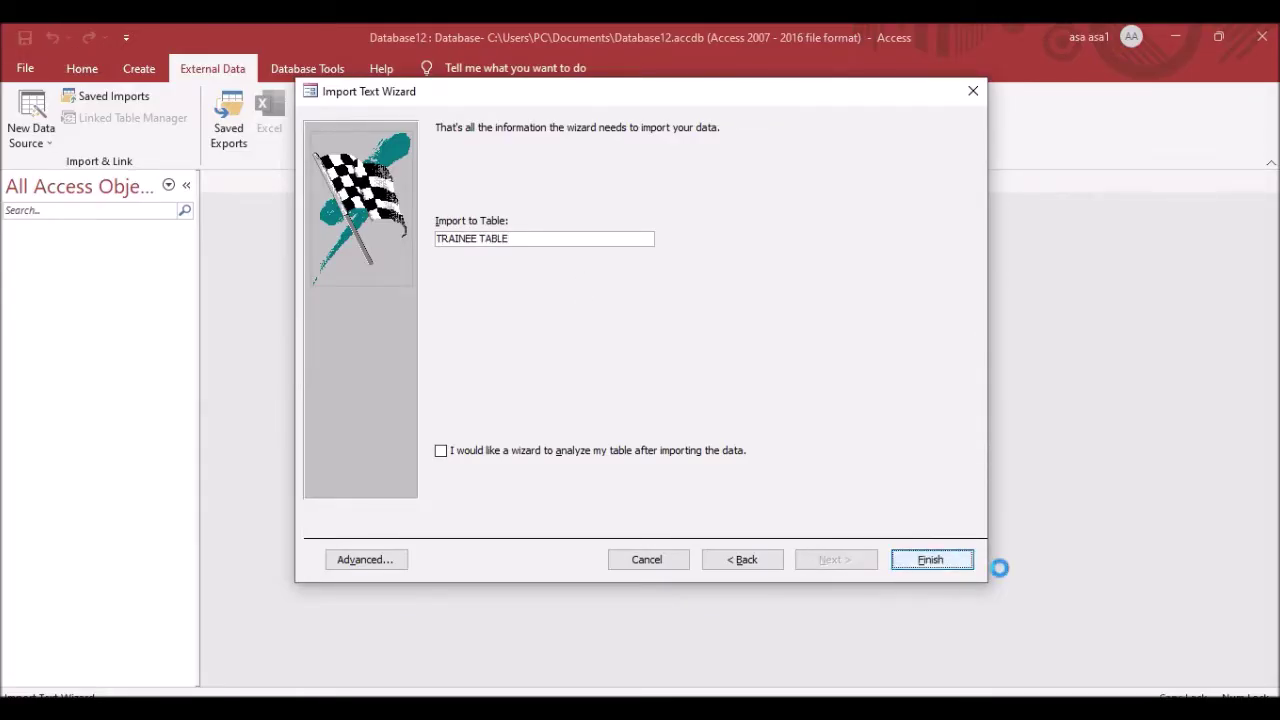
pyautogui.click(943, 621)
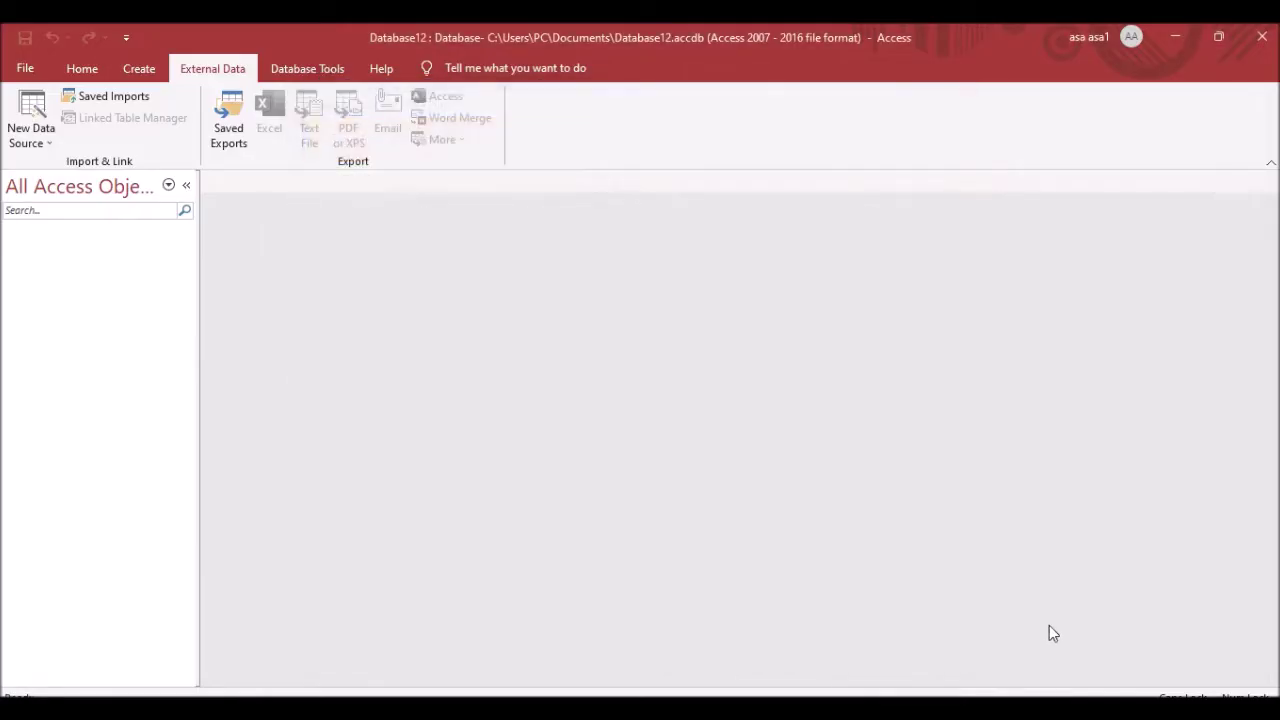
# Open TRAINEE TABLE, look through its records, and switch it to Design View.
pyautogui.doubleClick(78, 249)
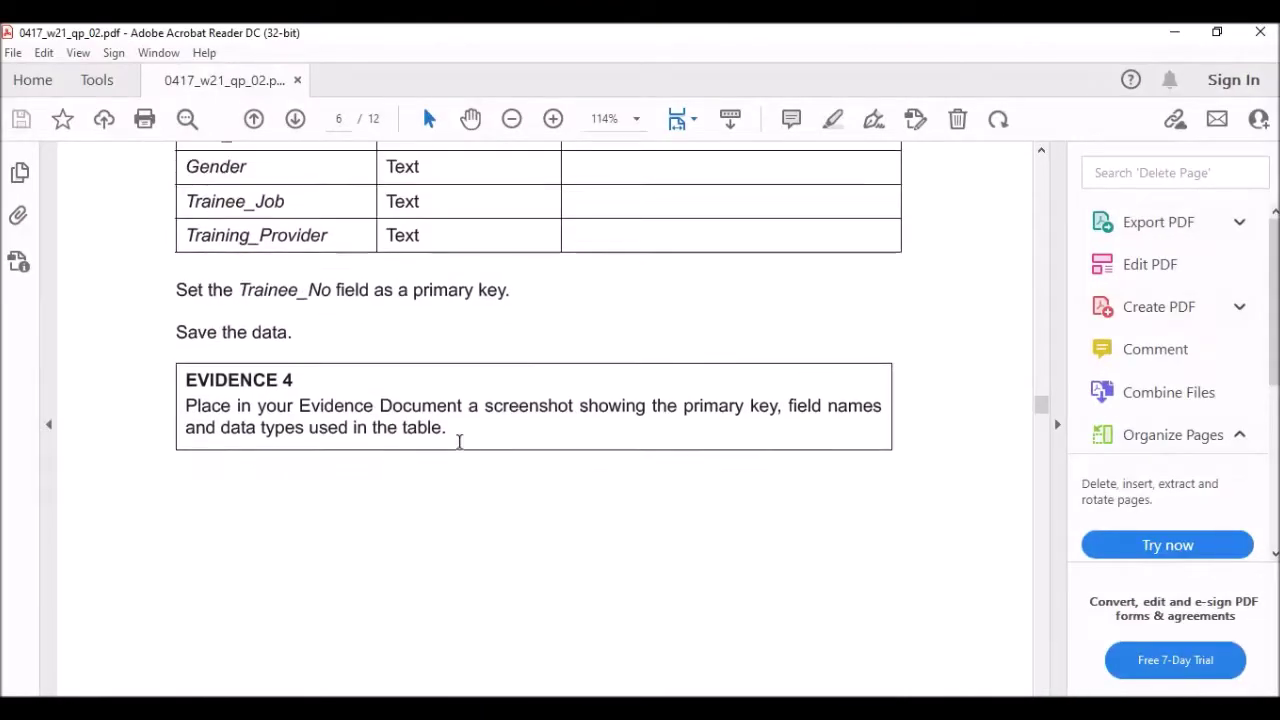
pyautogui.scroll(-1, 457, 440)
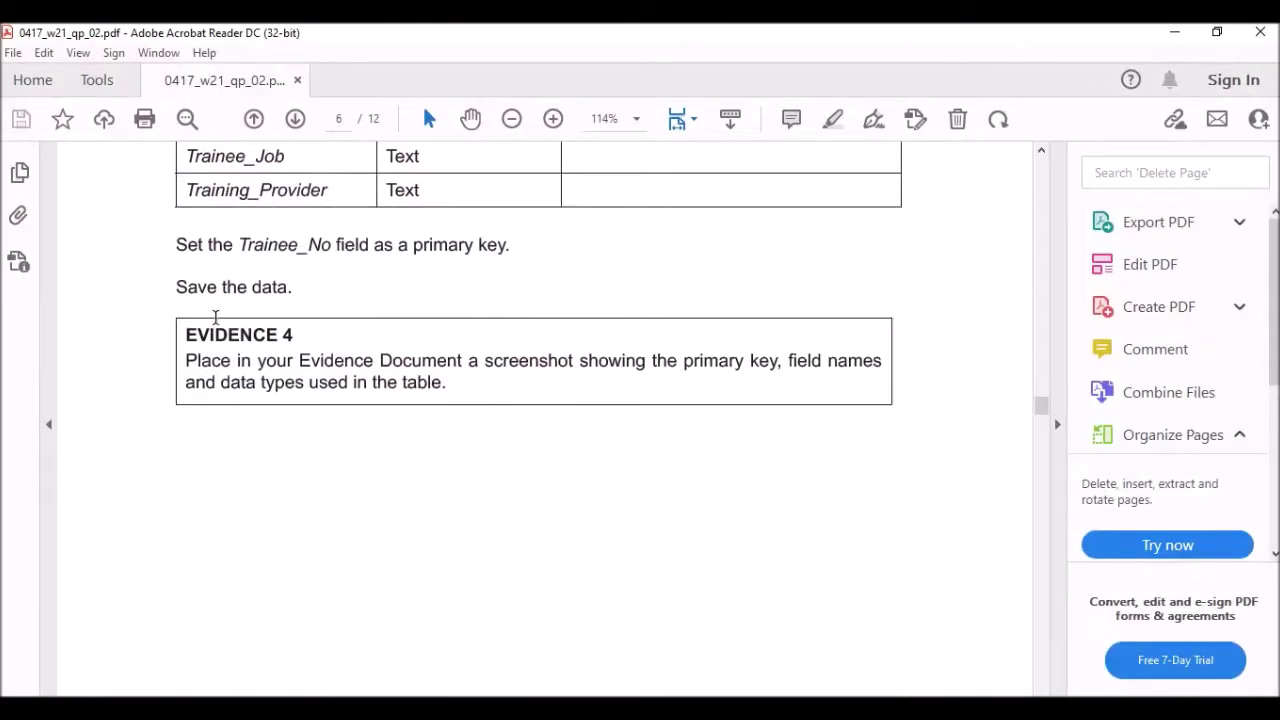
pyautogui.scroll(-2, 267, 350)
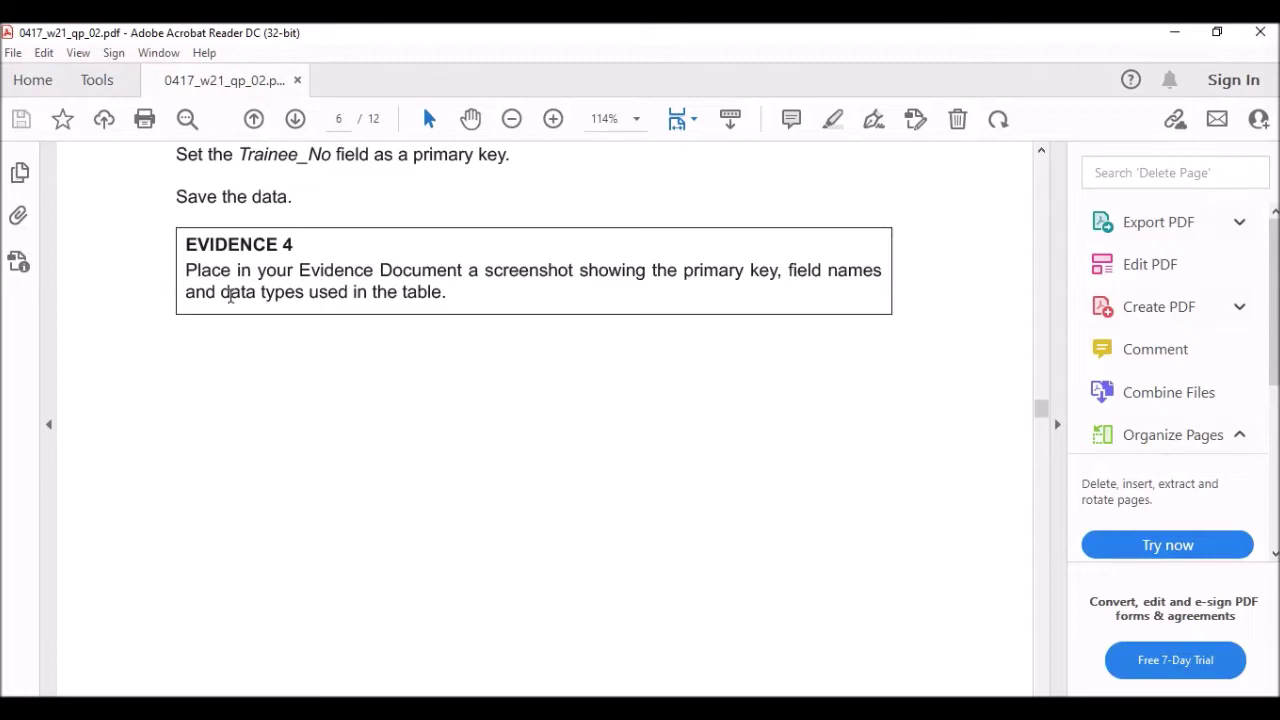
pyautogui.scroll(-1, 531, 392)
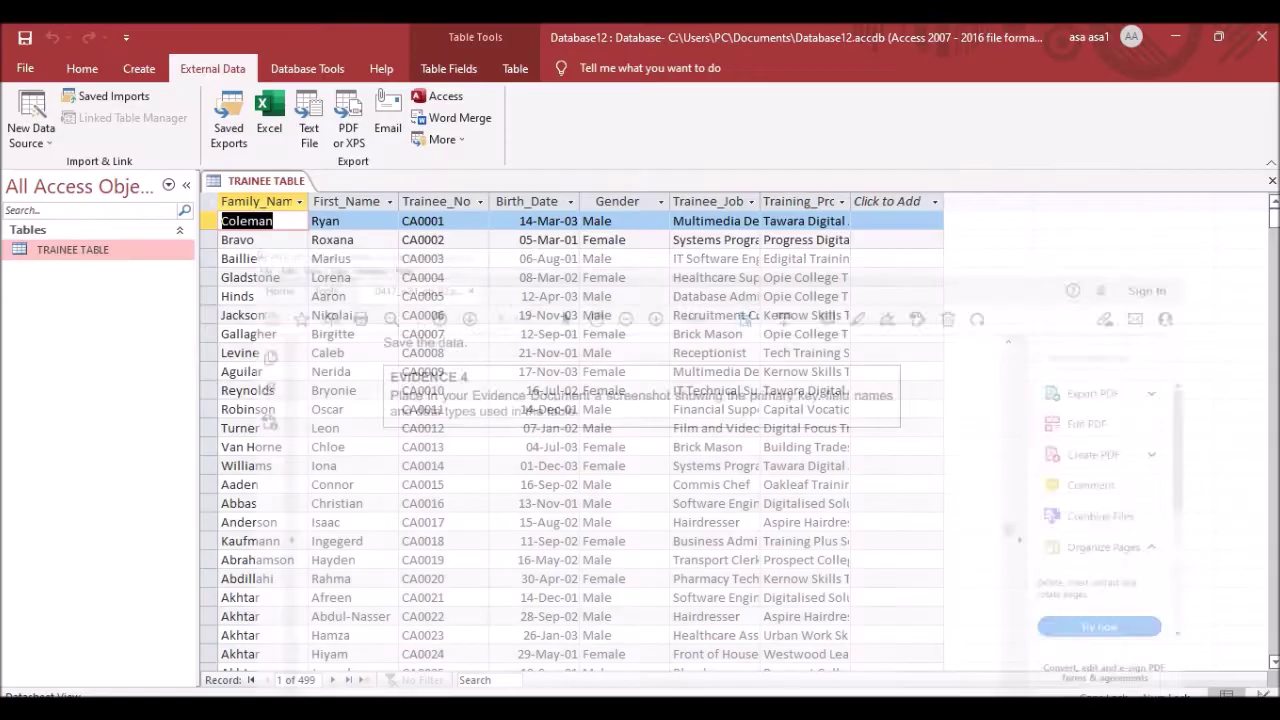
pyautogui.click(82, 68)
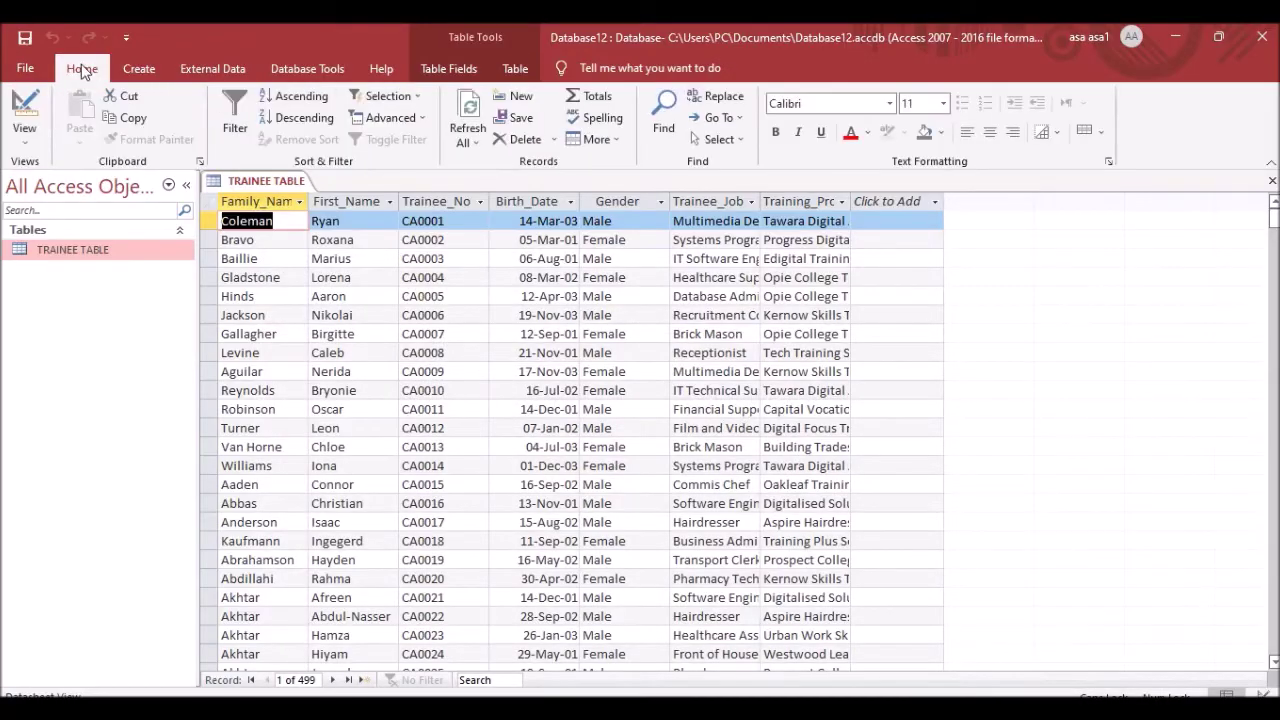
pyautogui.click(25, 140)
pyautogui.click(82, 217)
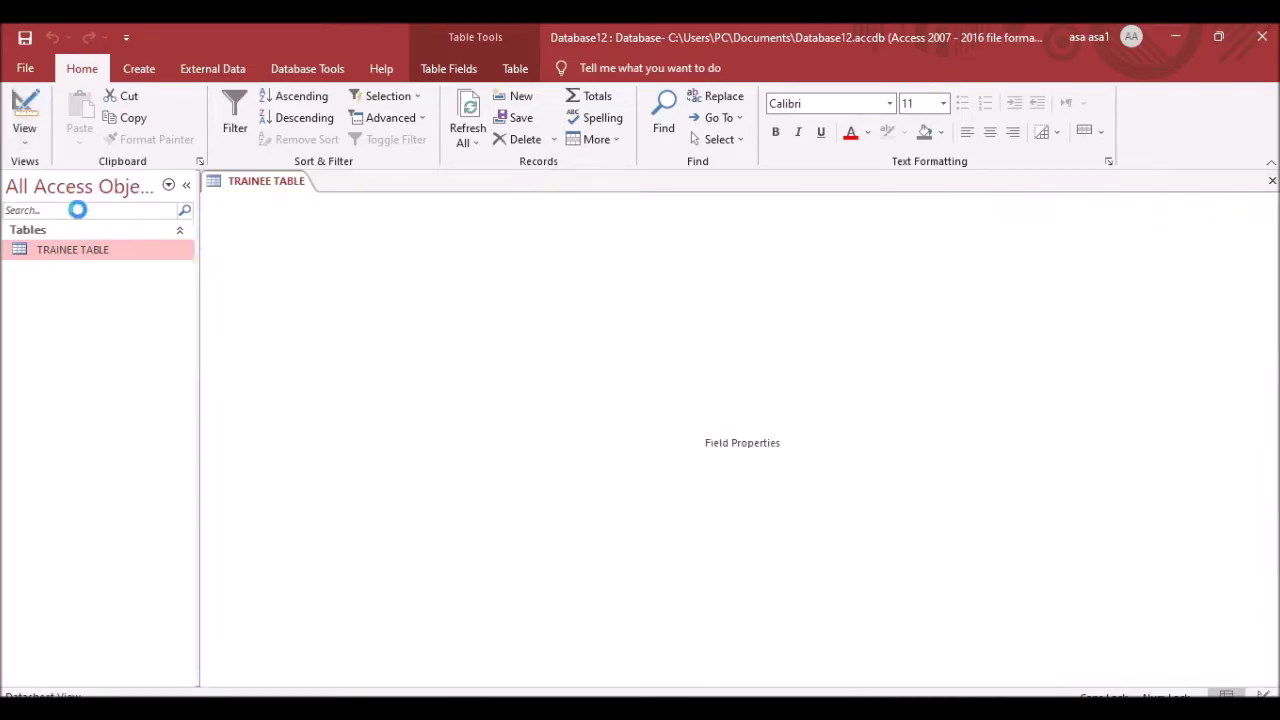
# Screenshot the design grid and Field Properties area to the clipboard.
pyautogui.press('Print')
pyautogui.moveTo(197, 160)
pyautogui.mouseDown()
pyautogui.moveTo(552, 656)
pyautogui.moveTo(793, 692)
pyautogui.mouseUp()
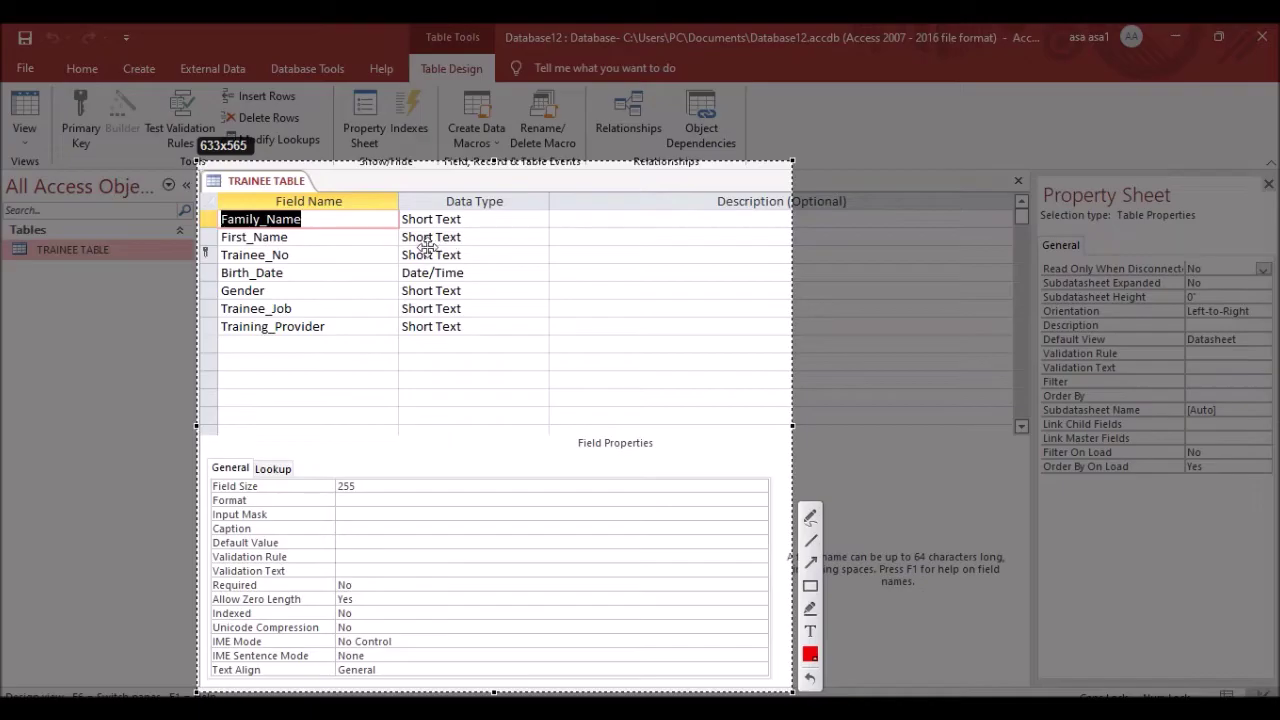
pyautogui.hotkey('ctrl', 'c')
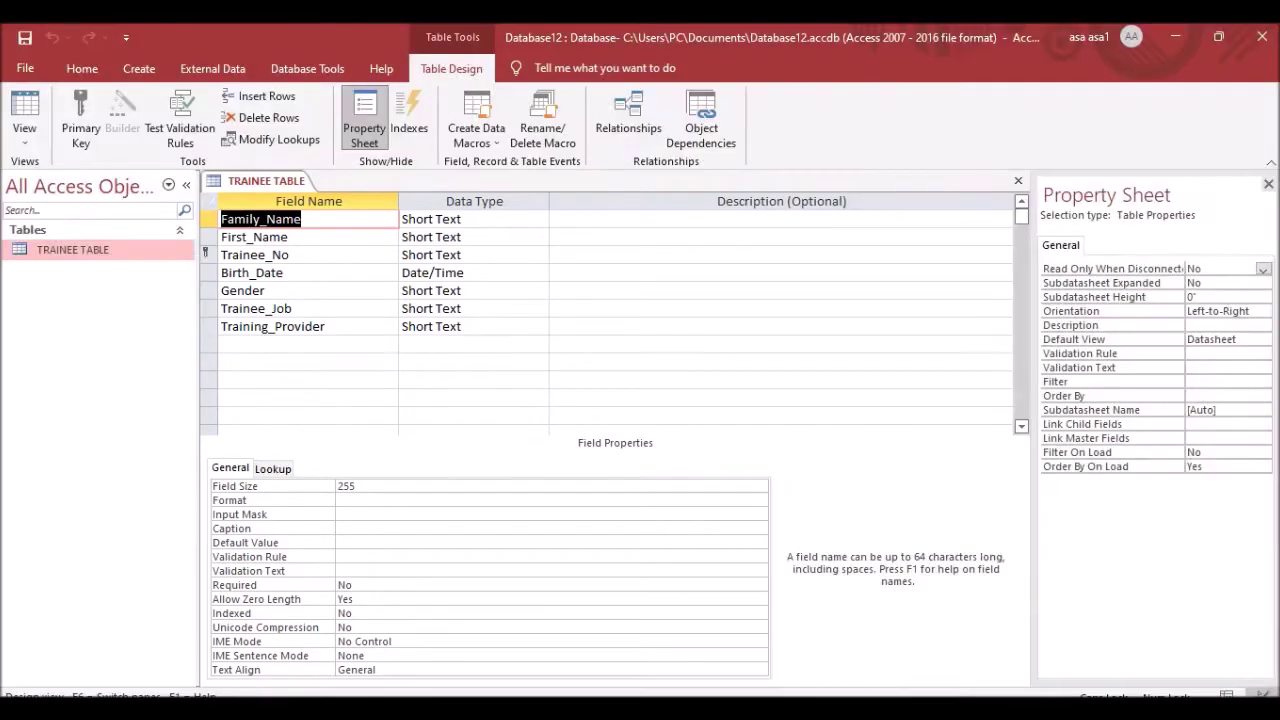
# Paste the TRAINEE TABLE design screenshot into the Word evidence document.
pyautogui.hotkey('alt', 'Tab')
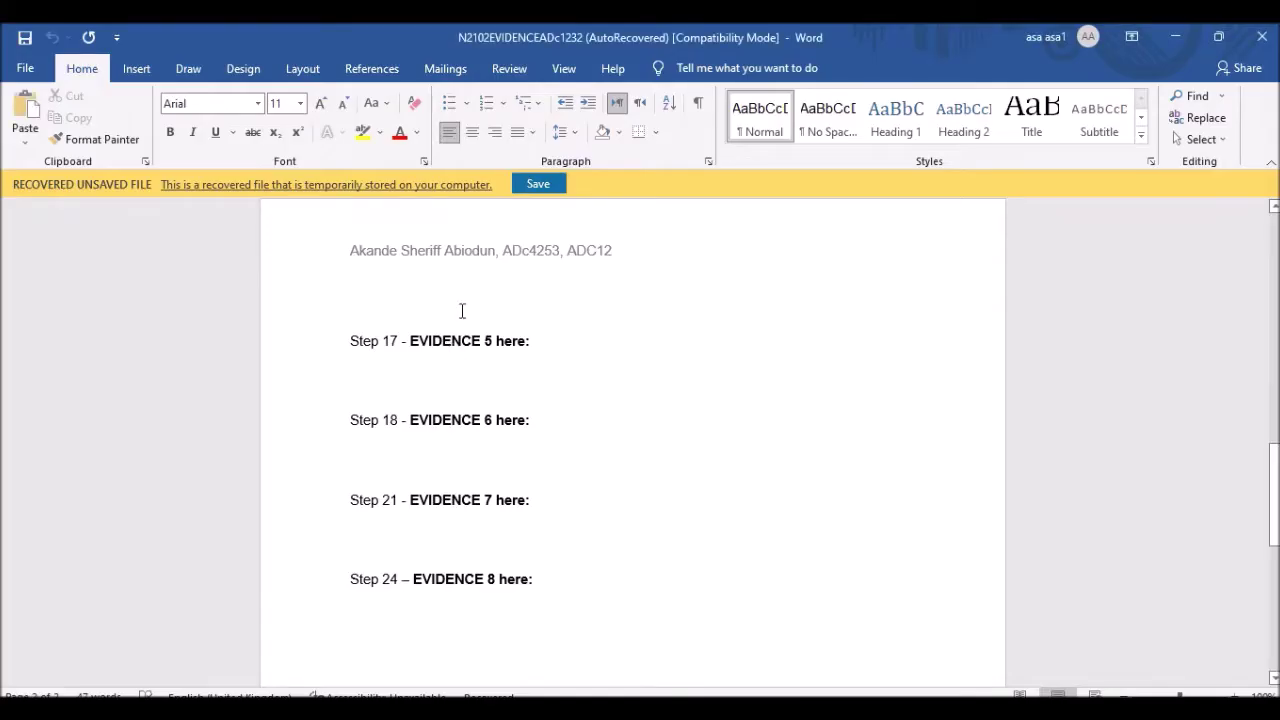
pyautogui.scroll(3, 500, 330)
pyautogui.scroll(-1, 519, 341)
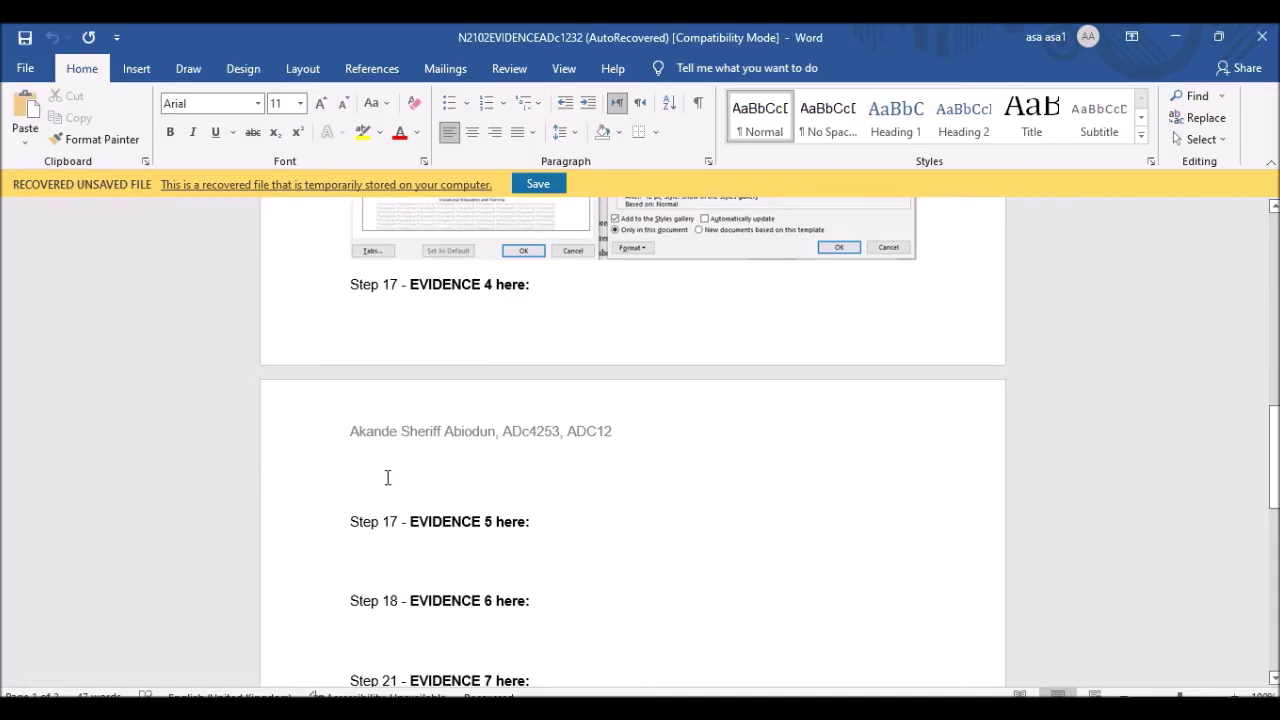
pyautogui.hotkey('ctrl', 'v')
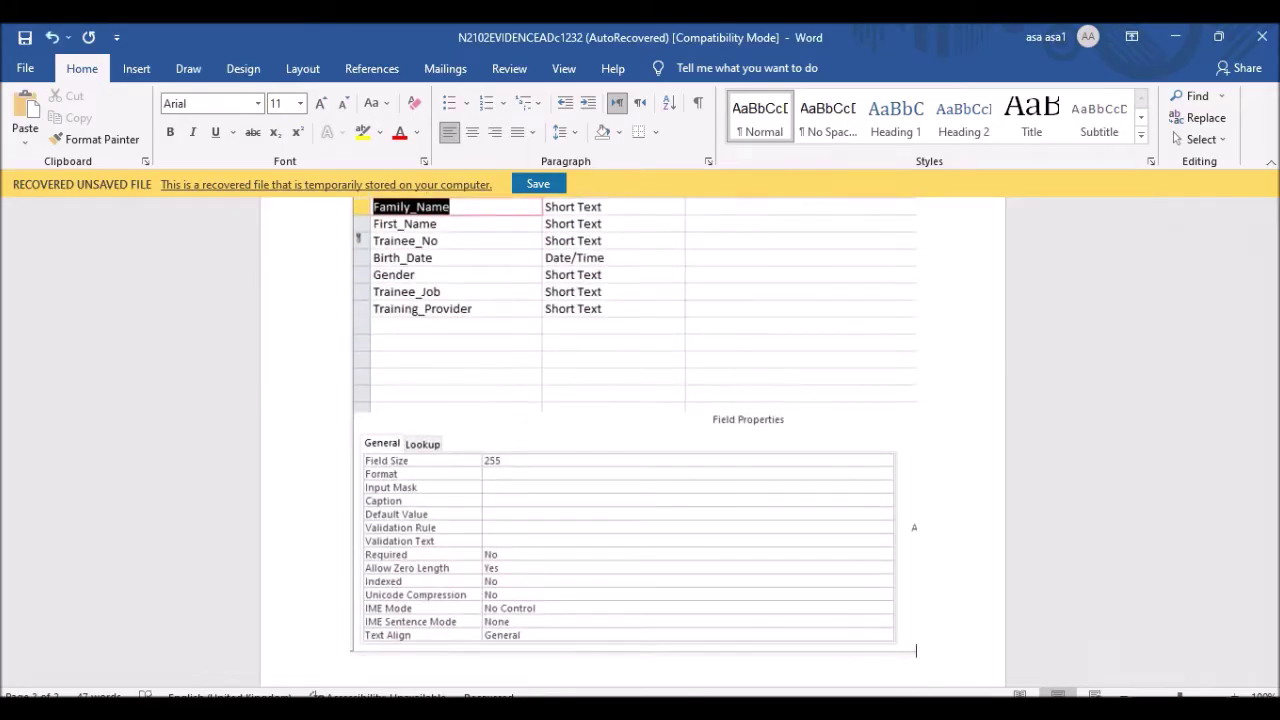
# Read the next task on page 7 of the question paper and return to Access.
pyautogui.hotkey('alt', 'Tab')
pyautogui.scroll(-15, 443, 393)
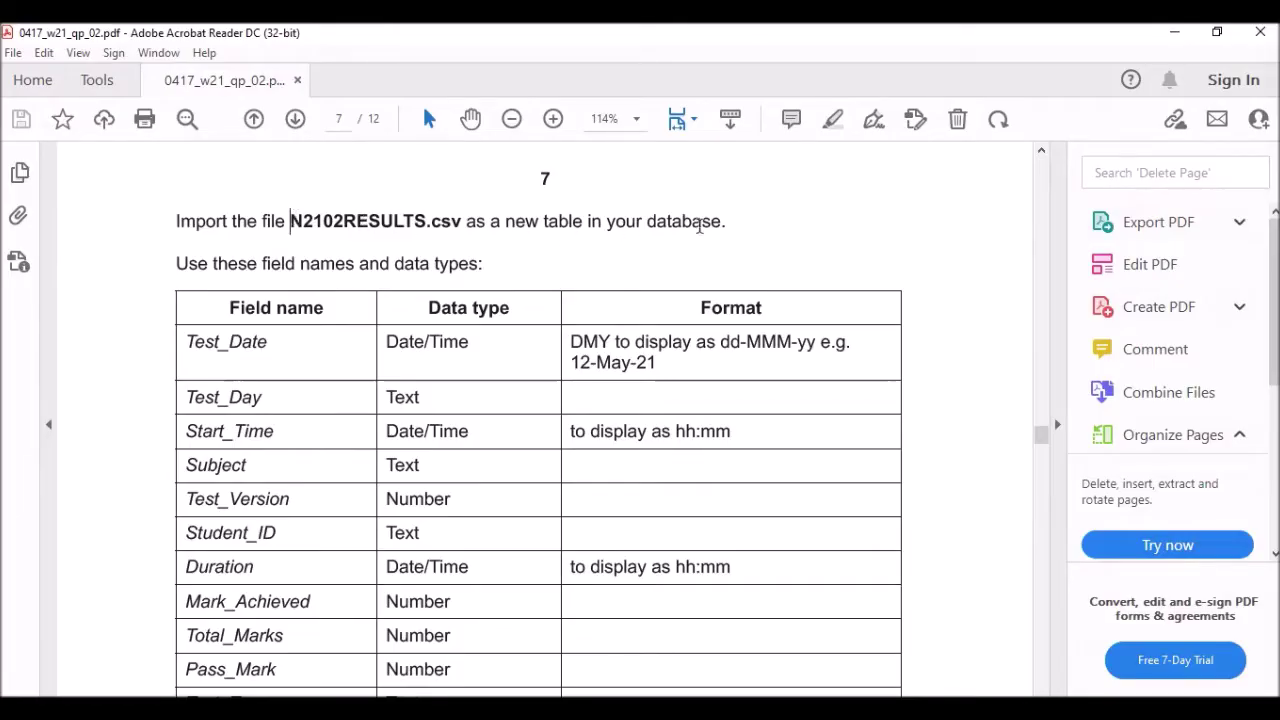
pyautogui.scroll(-2, 644, 227)
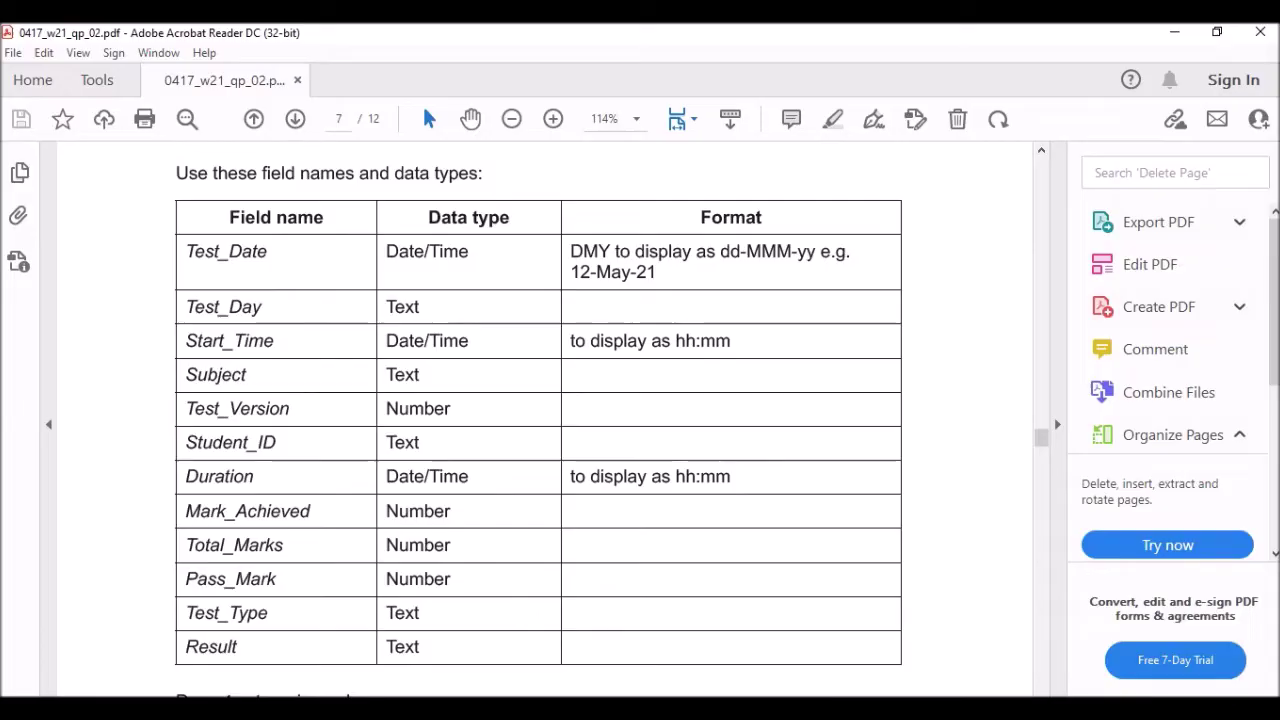
pyautogui.hotkey('alt', 'Tab')
pyautogui.click(28, 70)
# Start another text-file import from External Data > New Data Source > From File.
pyautogui.press('Escape')
pyautogui.click(200, 70)
pyautogui.click(31, 120)
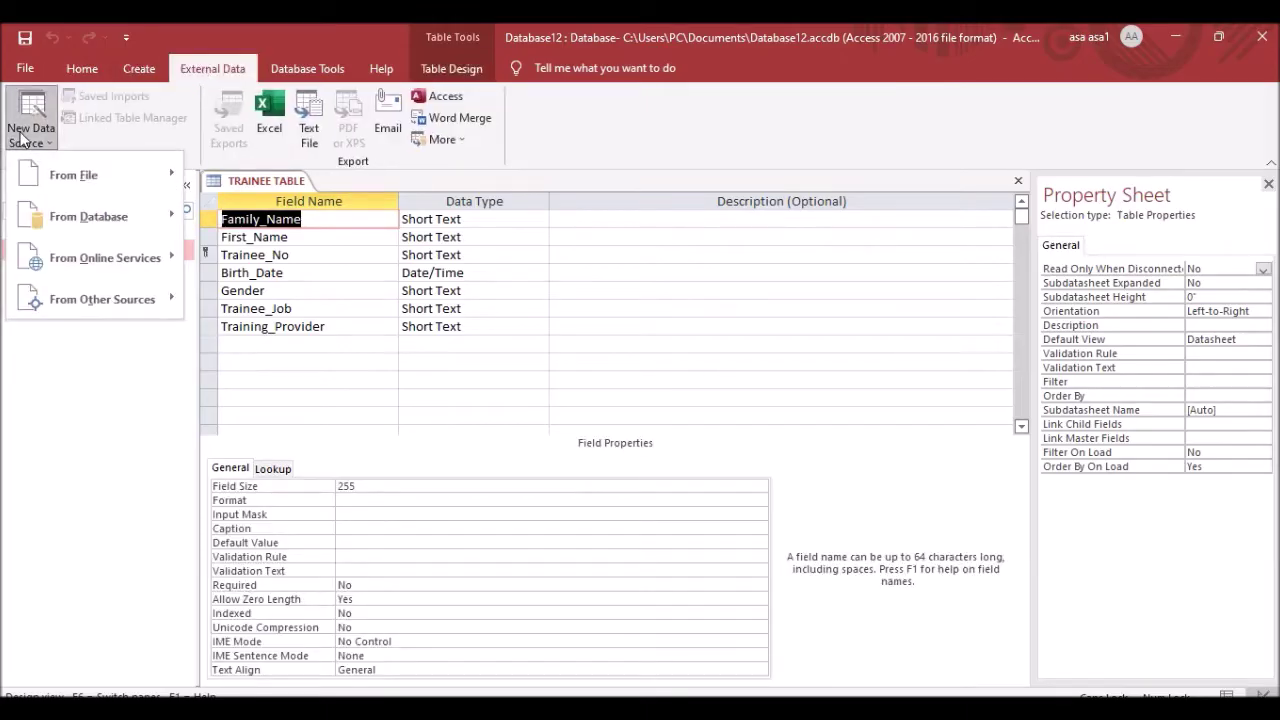
pyautogui.moveTo(75, 175)
pyautogui.click(259, 302)
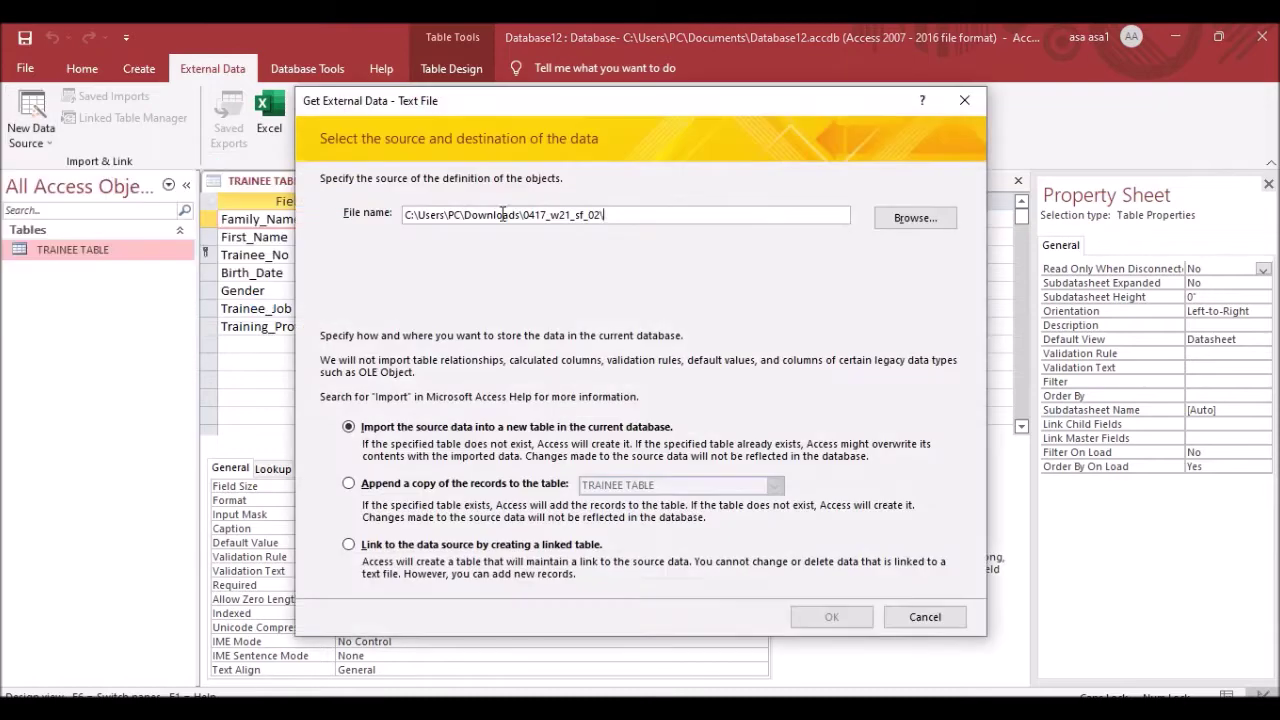
# Choose N2102RESULTS as a new table, use first-row field names, and open the import specification.
pyautogui.click(928, 226)
pyautogui.click(580, 292)
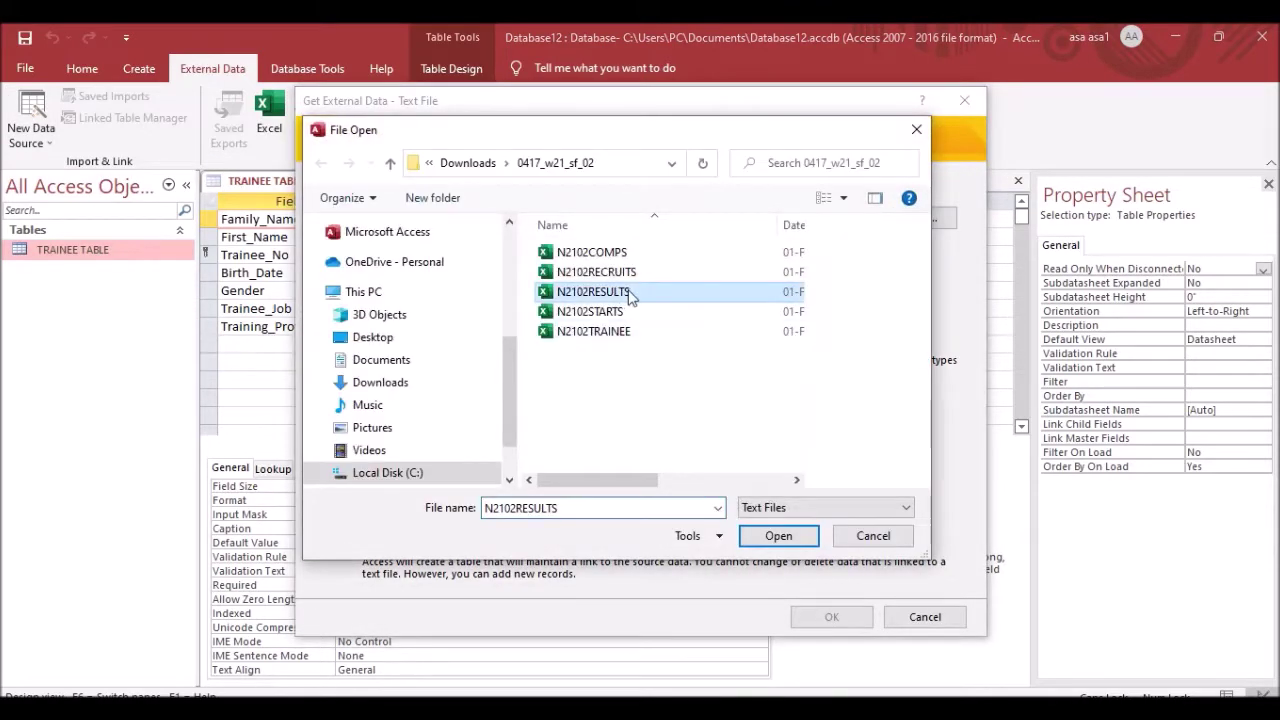
pyautogui.click(778, 535)
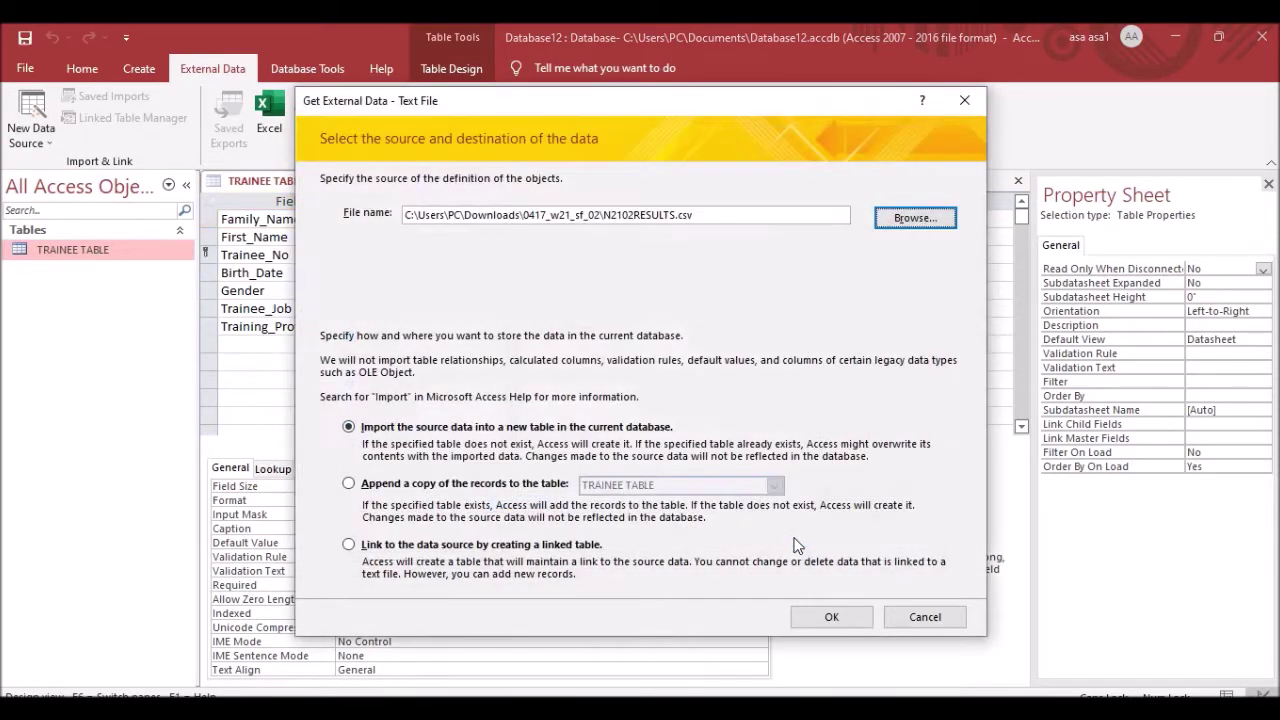
pyautogui.click(831, 616)
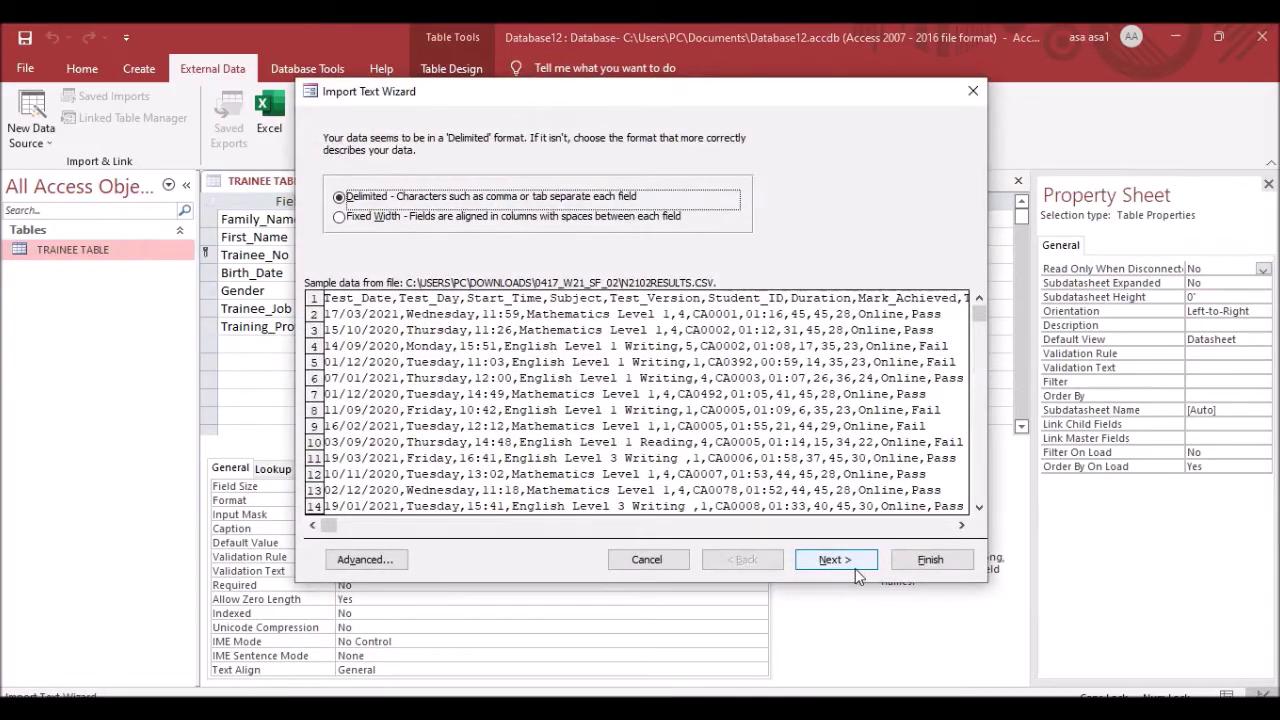
pyautogui.click(836, 559)
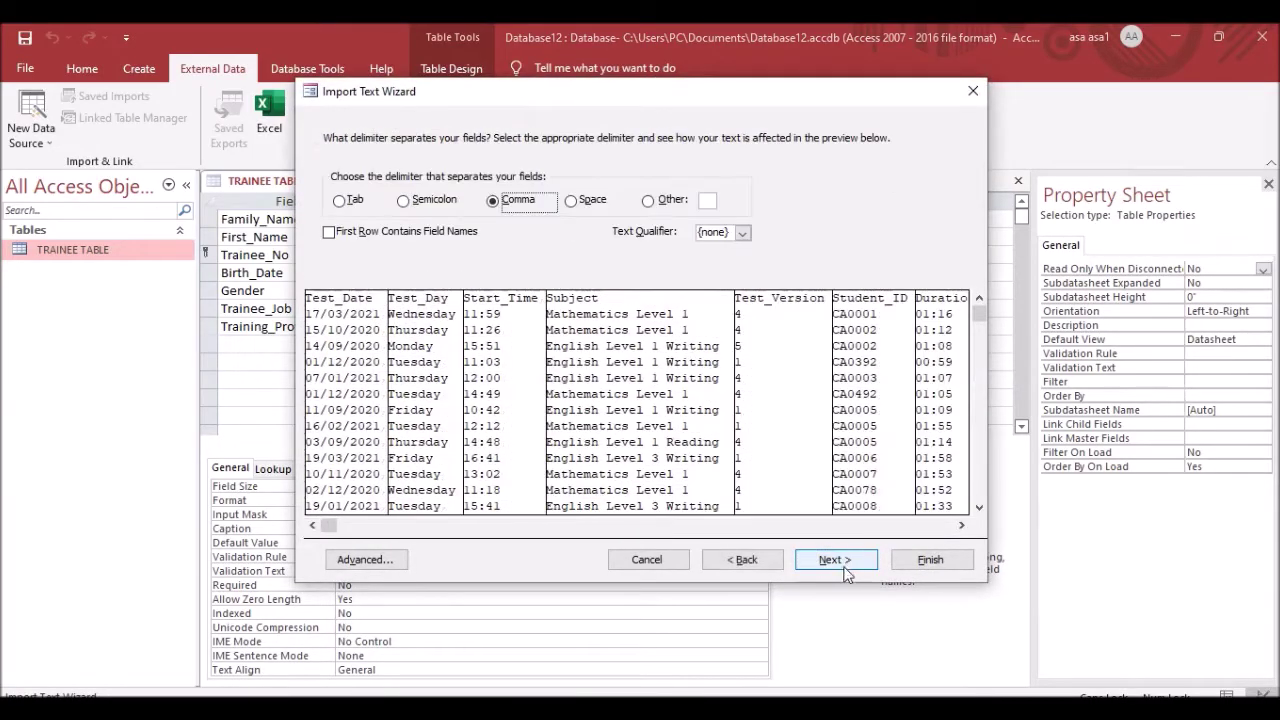
pyautogui.click(330, 233)
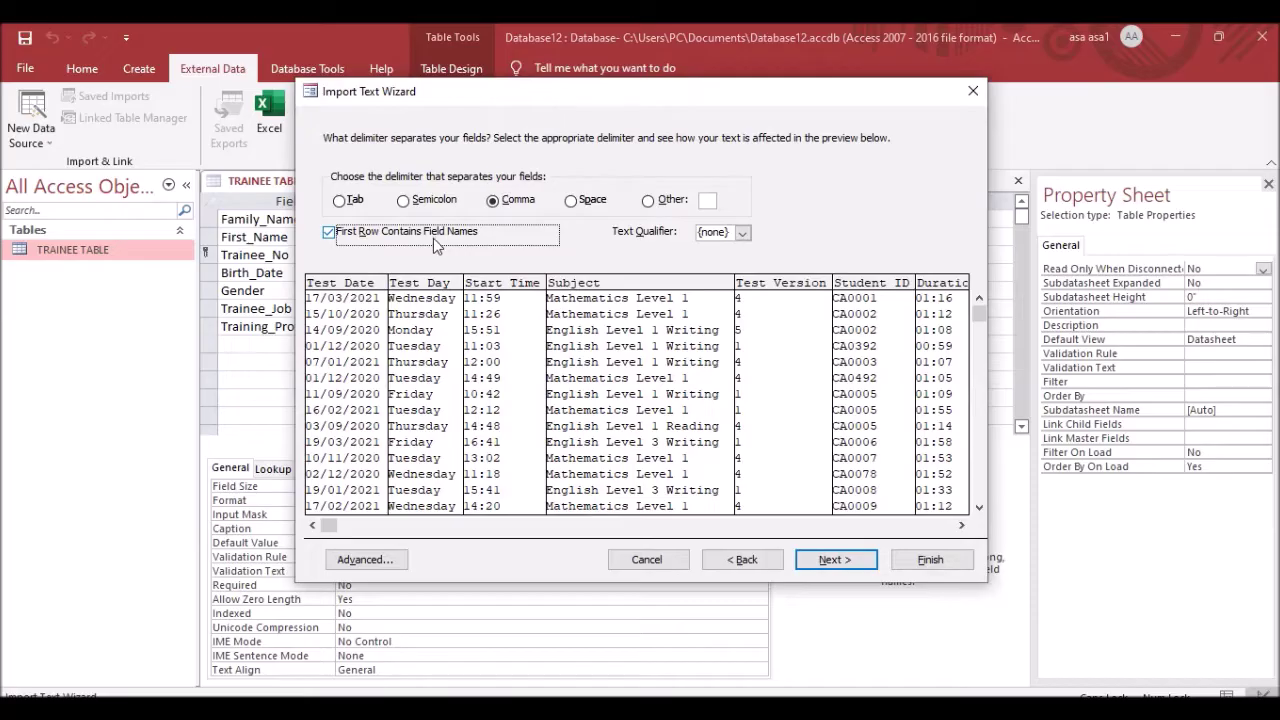
pyautogui.click(368, 560)
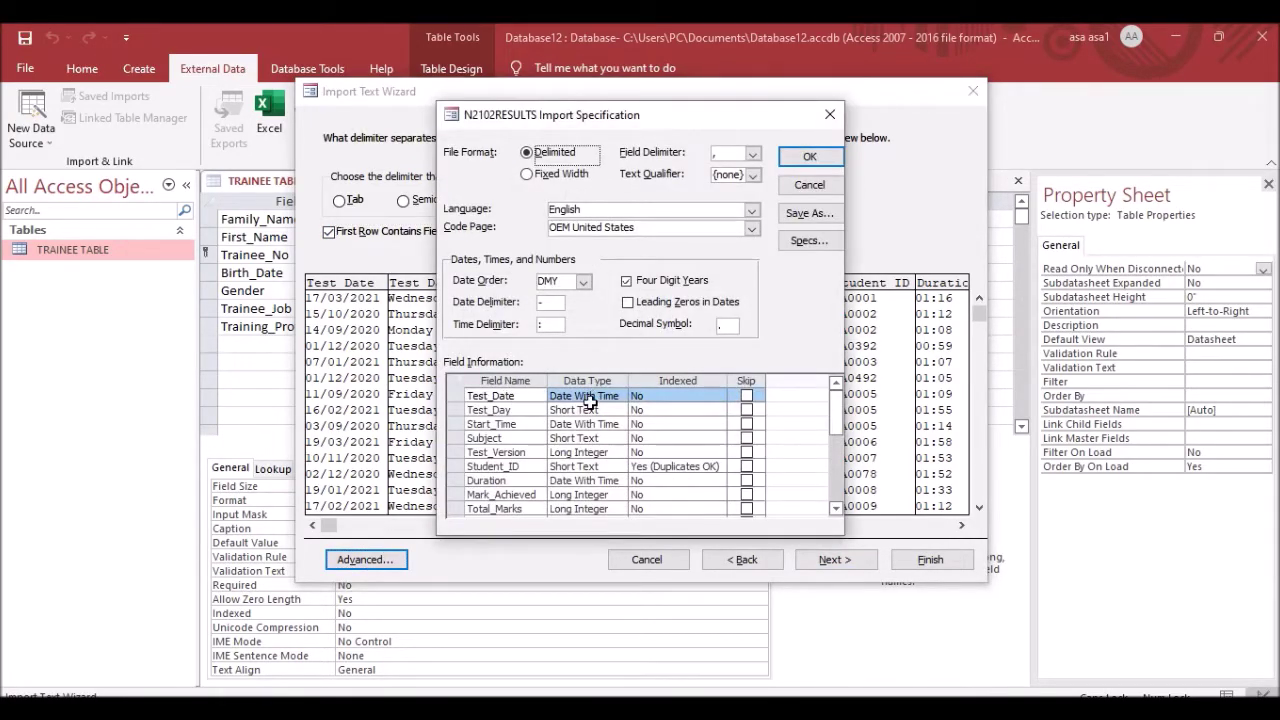
# Review the paper's required field data types and the Test_Date format requirement.
pyautogui.hotkey('alt', 'Tab')
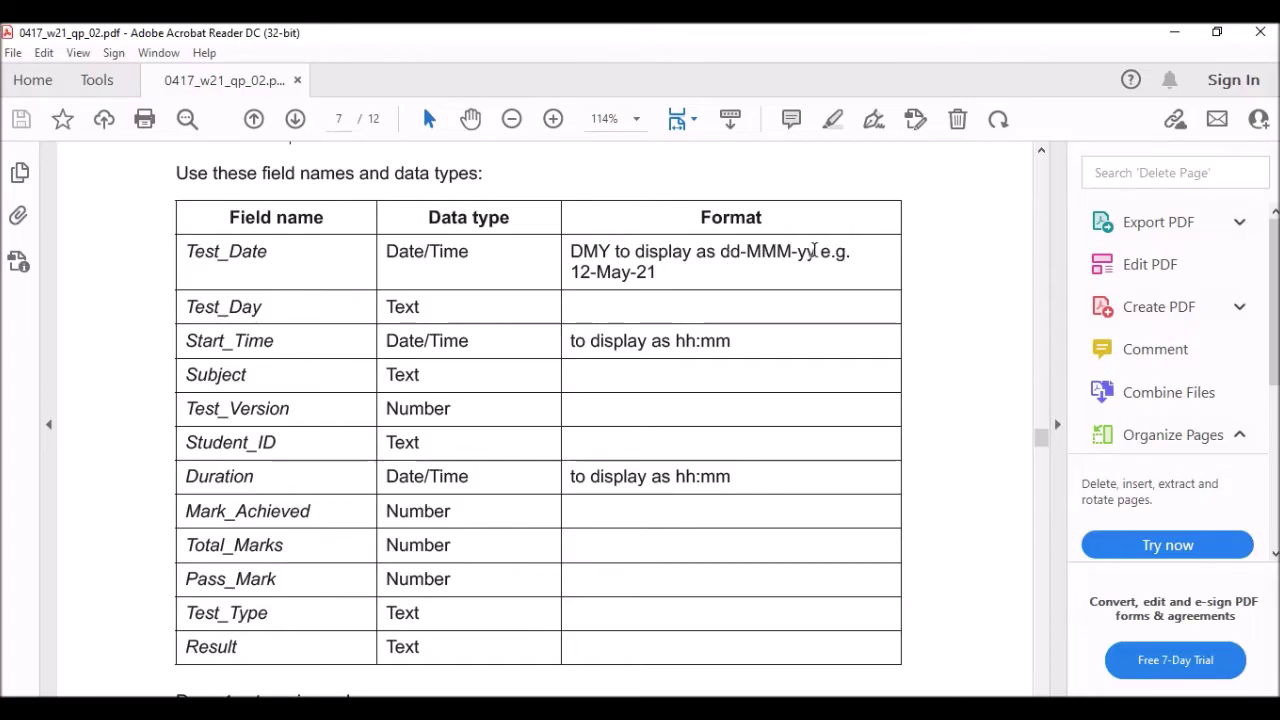
pyautogui.moveTo(656, 272); pyautogui.dragTo(566, 251)
pyautogui.click(684, 252)
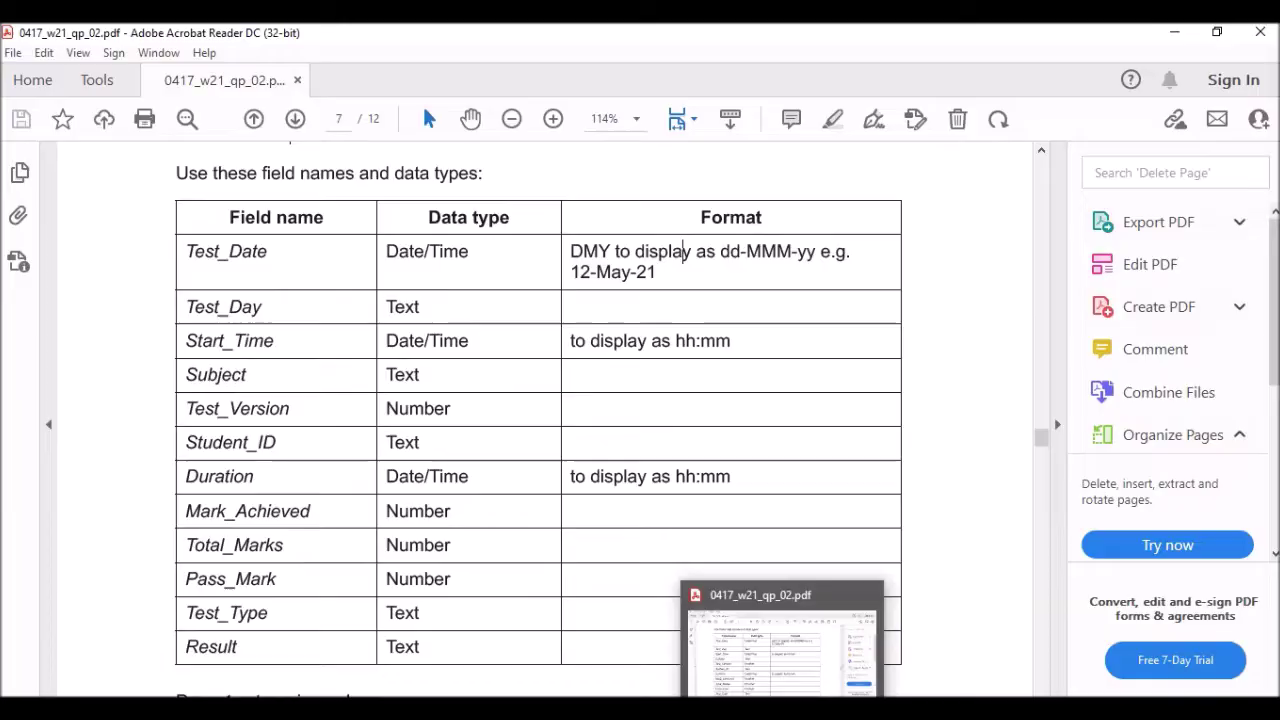
pyautogui.hotkey('alt', 'Tab')
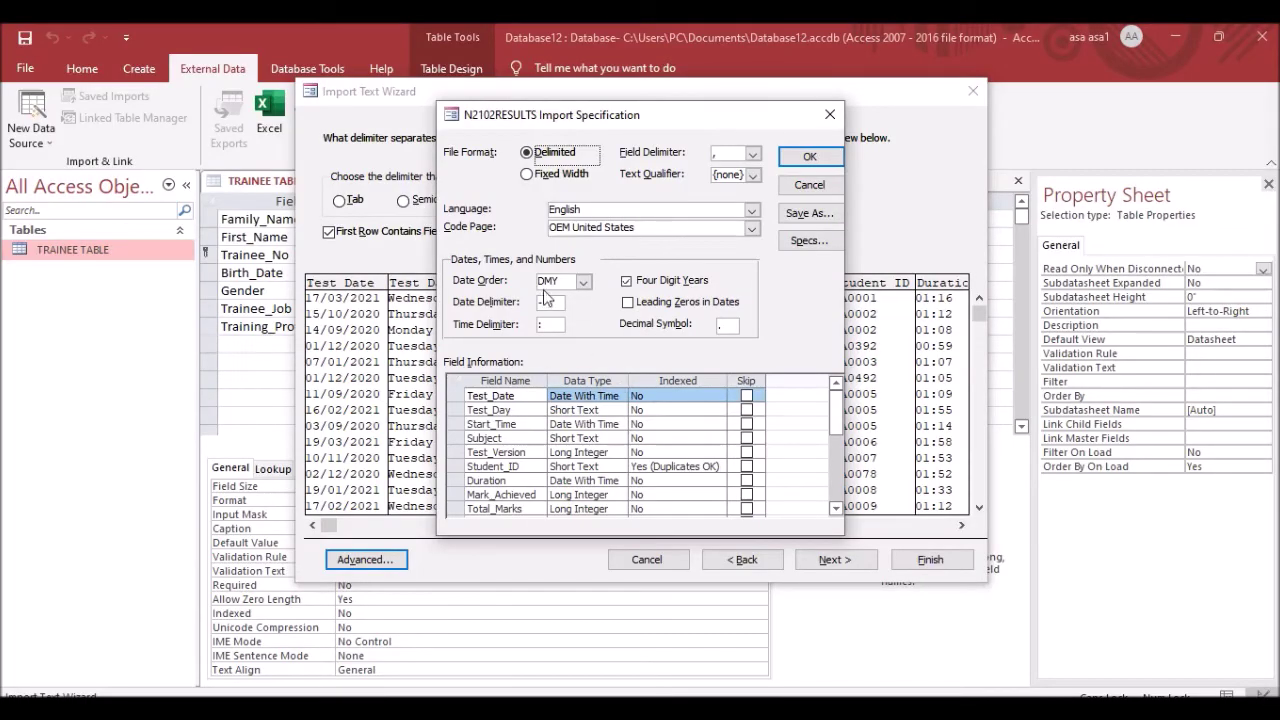
pyautogui.hotkey('alt', 'Tab')
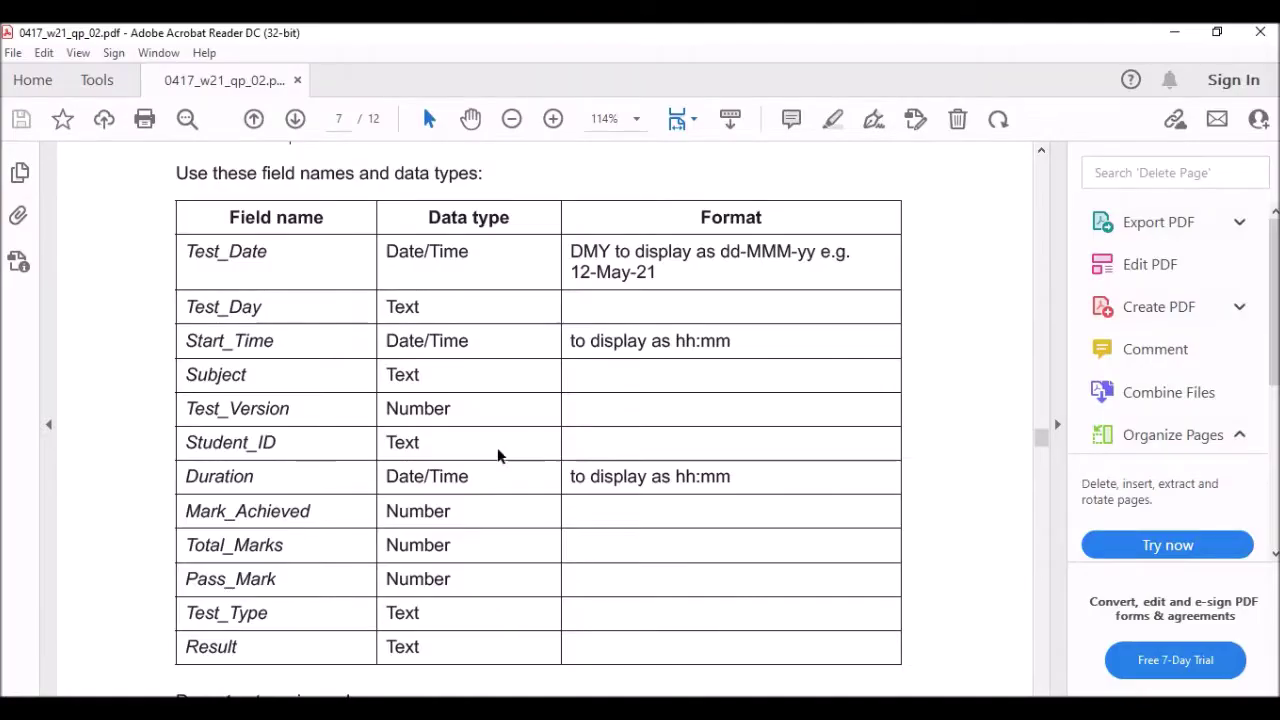
pyautogui.hotkey('alt', 'Tab')
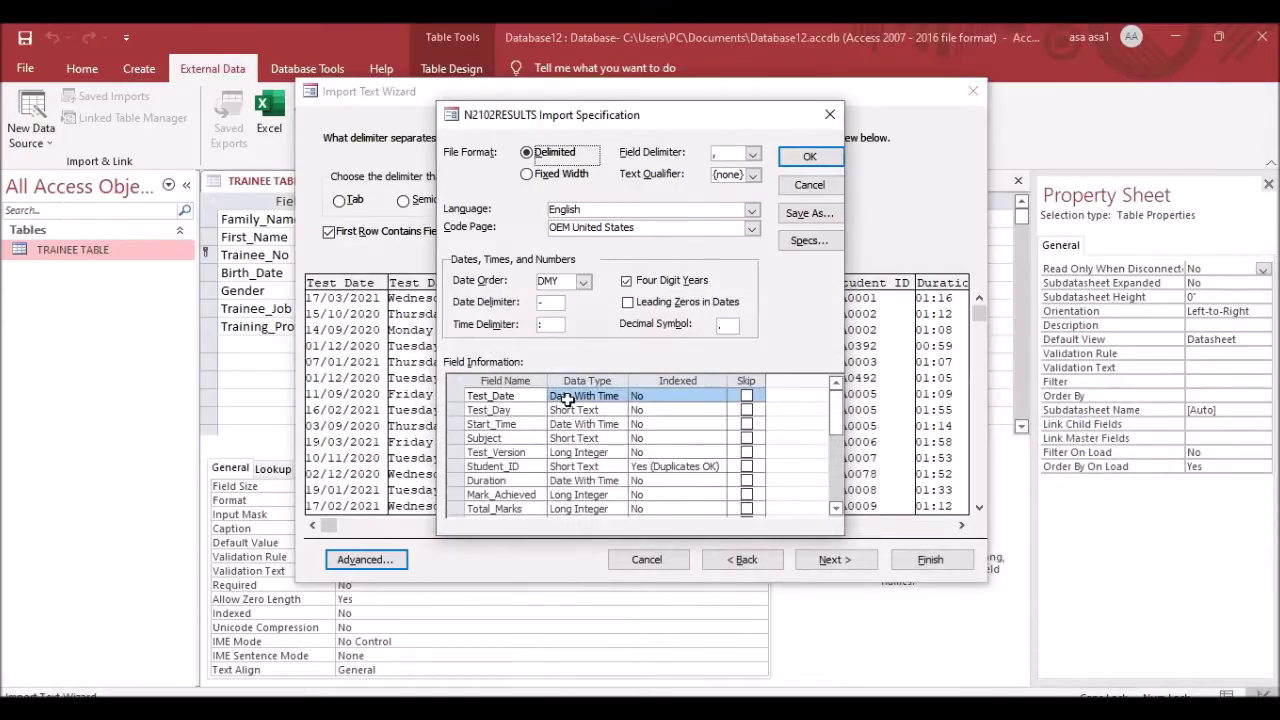
pyautogui.hotkey('alt', 'Tab')
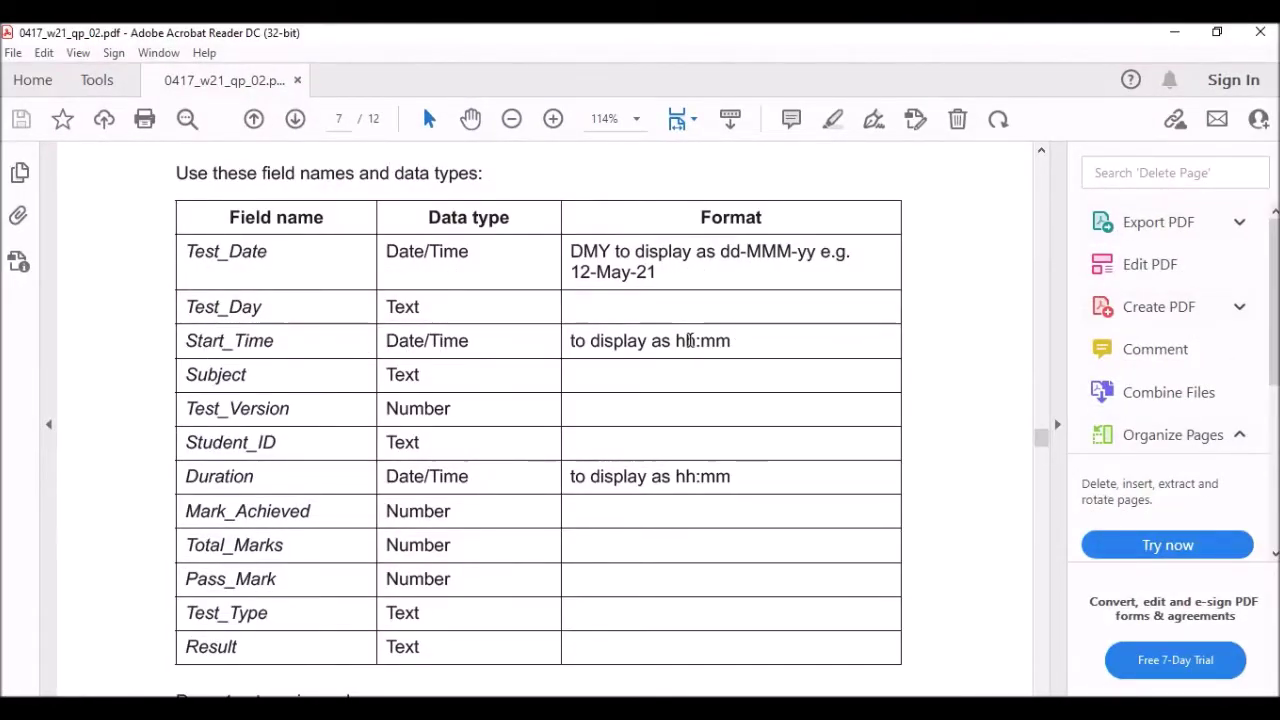
pyautogui.hotkey('alt', 'Tab')
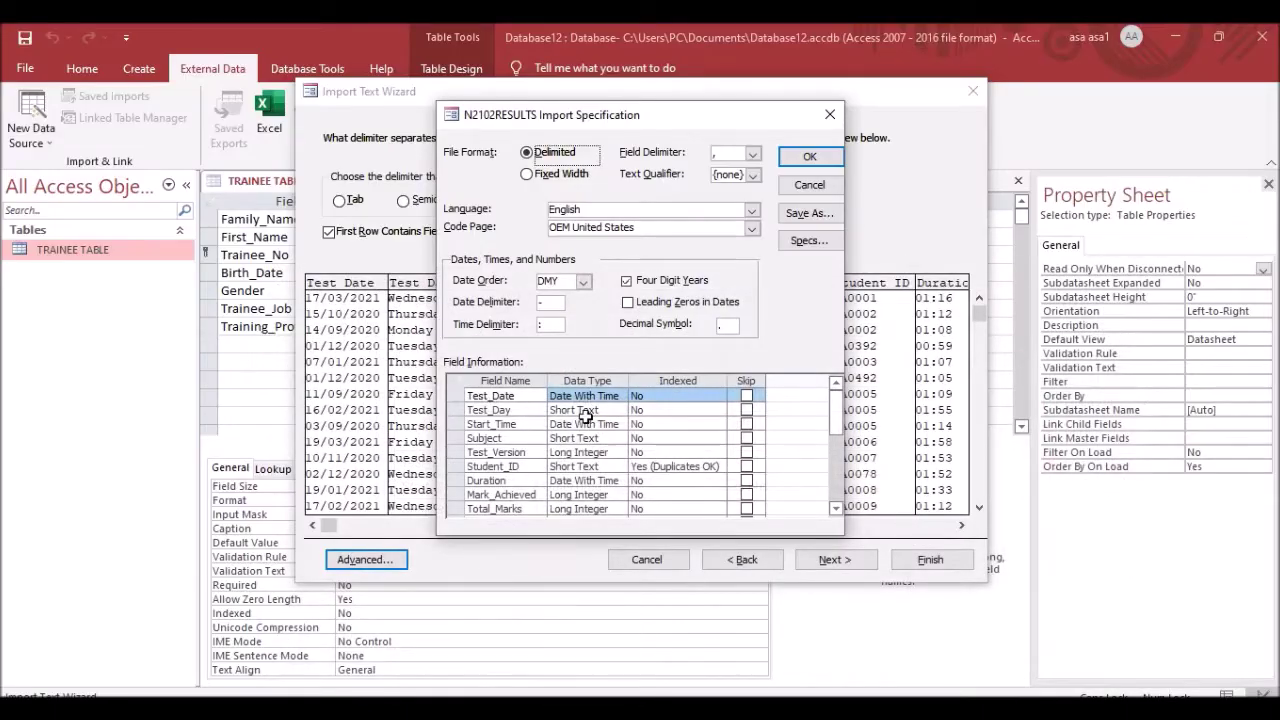
pyautogui.hotkey('alt', 'Tab')
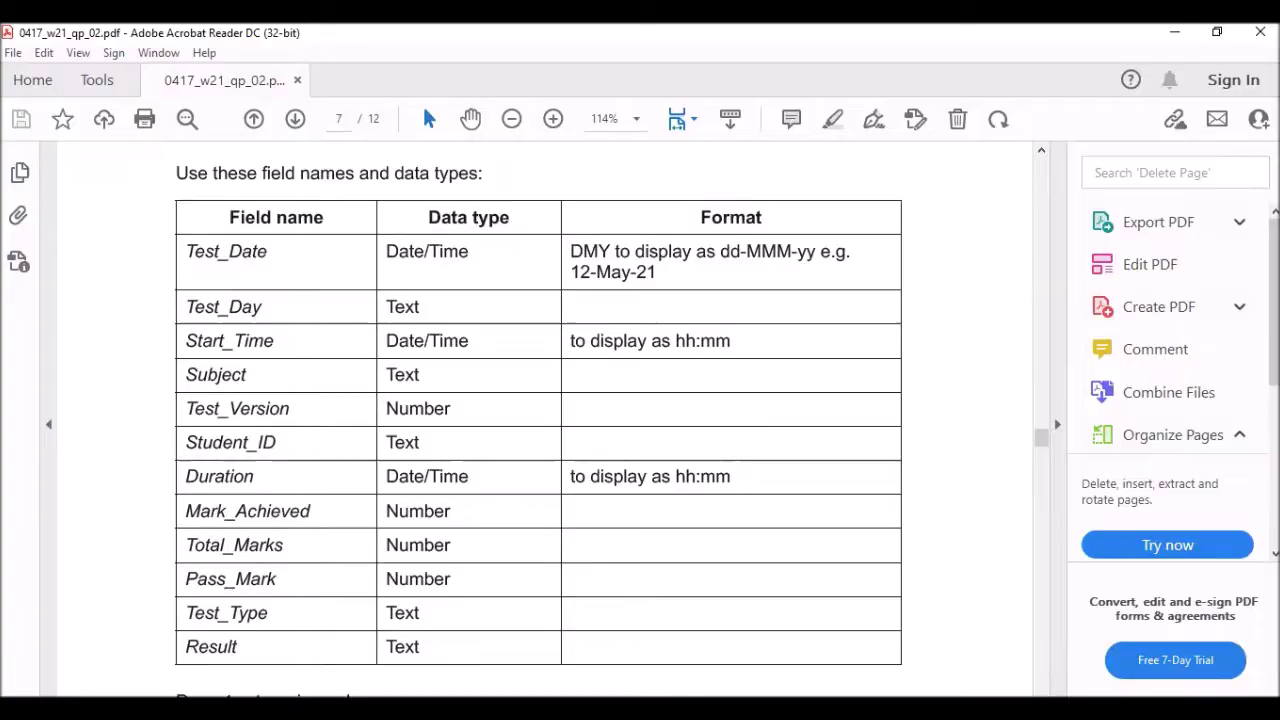
pyautogui.hotkey('alt', 'Tab')
# Check the Subject, Test_Version, Student_ID and Duration data types against the paper's field table.
pyautogui.click(590, 438)
pyautogui.click(595, 452)
pyautogui.click(595, 466)
pyautogui.scroll(-1, 595, 466)
pyautogui.hotkey('alt', 'Tab')
pyautogui.scroll(-2, 450, 410)
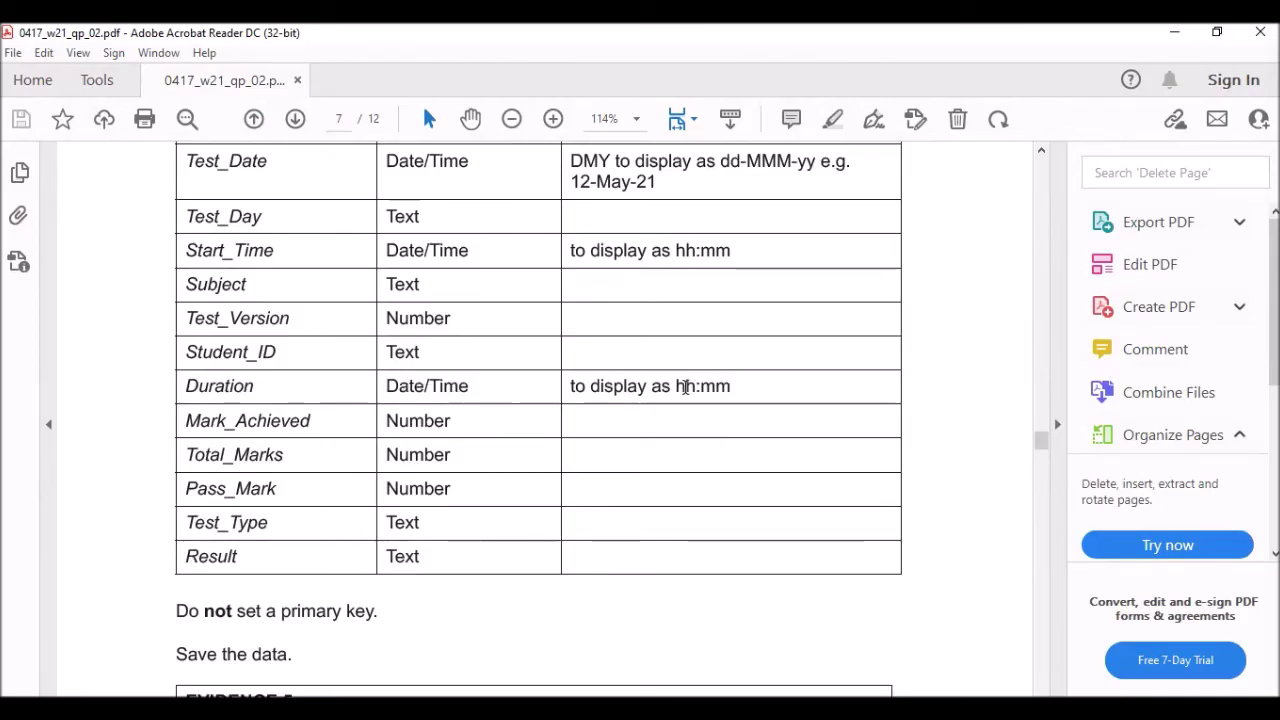
pyautogui.hotkey('alt', 'Tab')
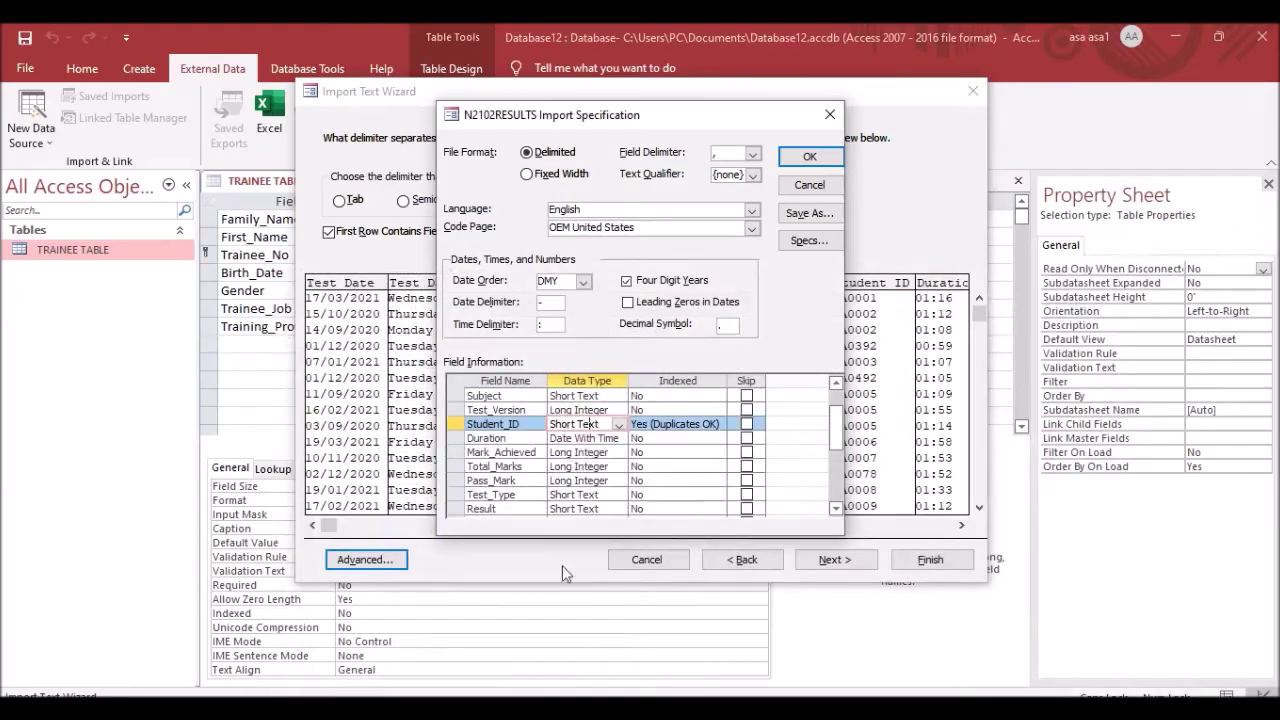
pyautogui.click(575, 442)
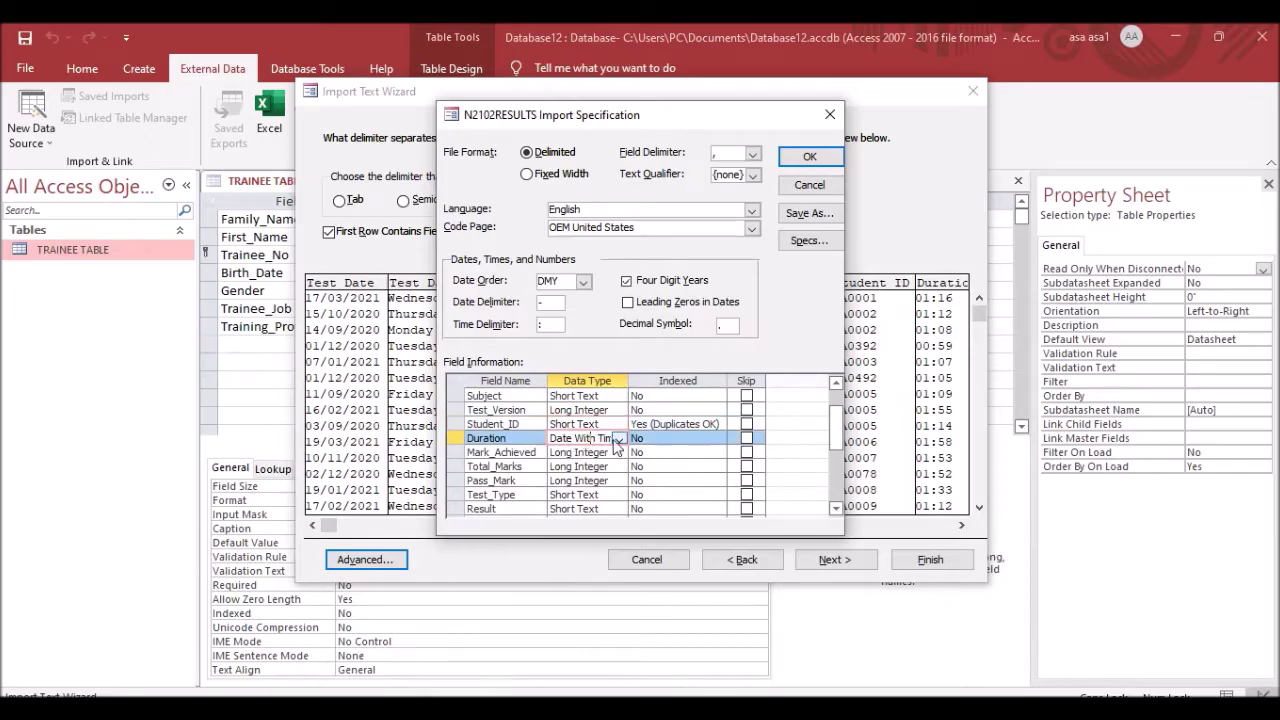
pyautogui.scroll(-2, 631, 481)
pyautogui.hotkey('alt', 'Tab')
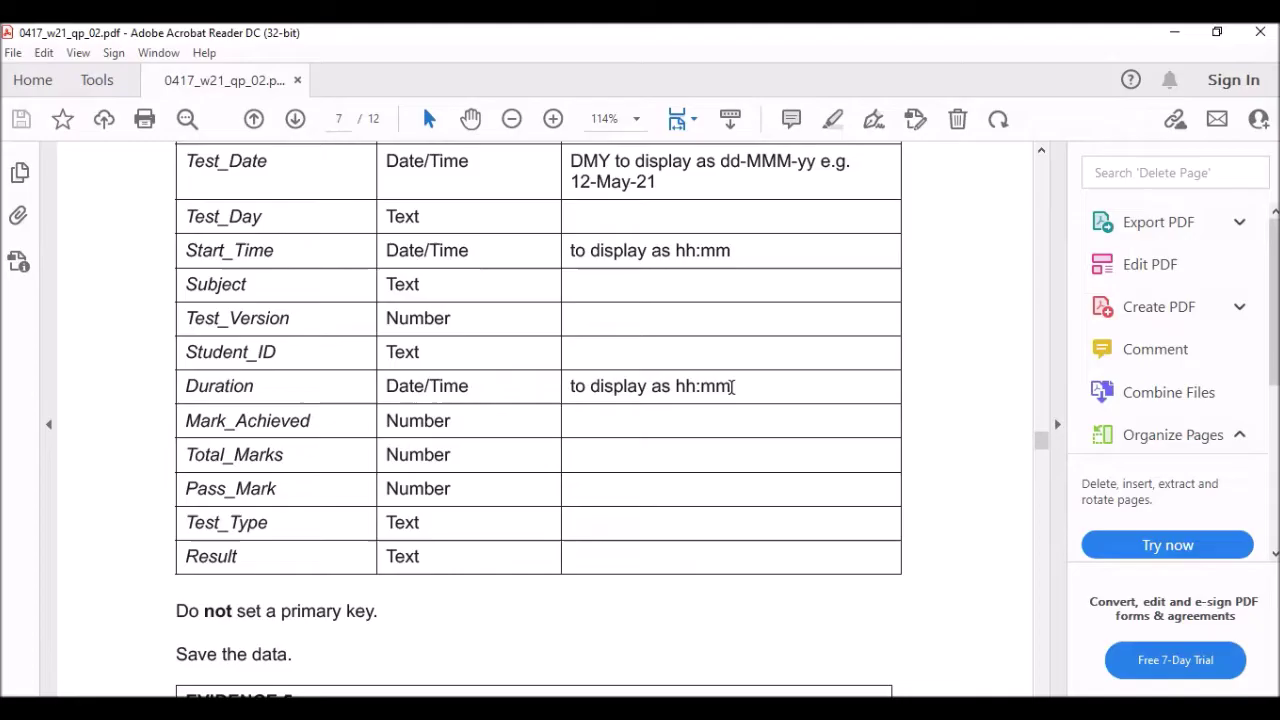
pyautogui.scroll(-1, 430, 440)
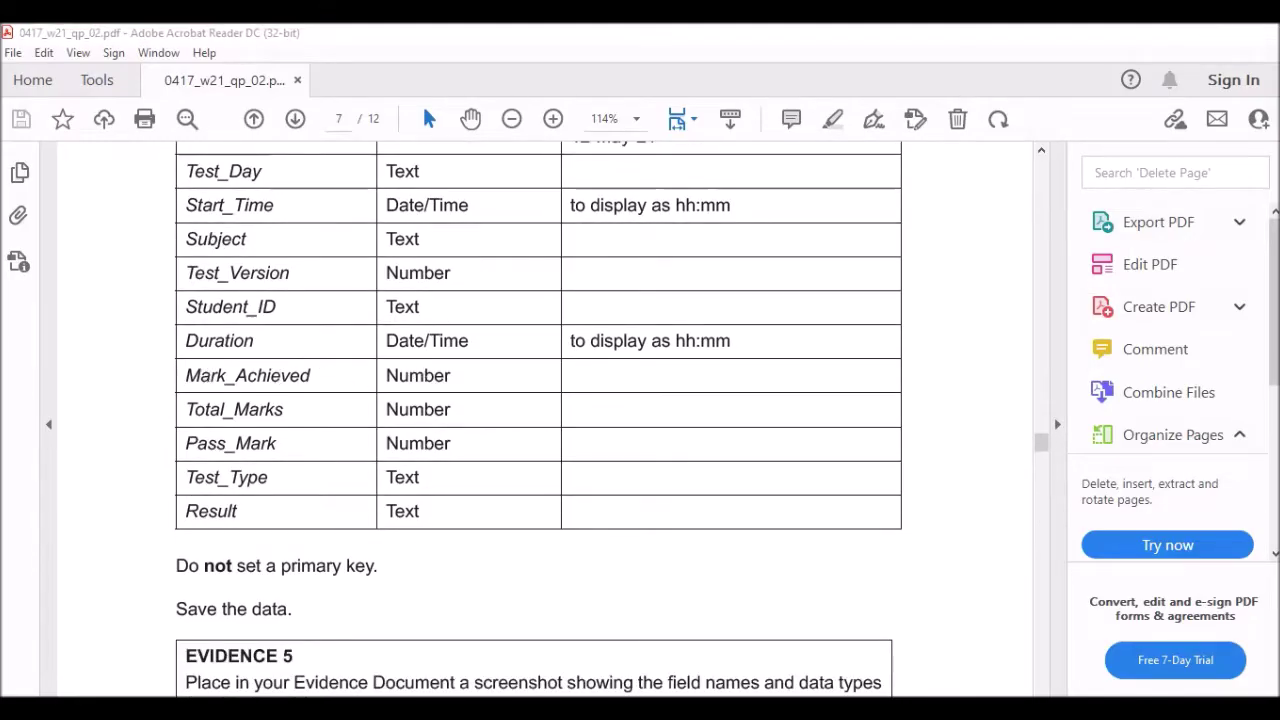
pyautogui.hotkey('alt', 'Tab')
# Set Mark_Achieved to Long Integer, check Test_Type, and accept the import specification.
pyautogui.click(593, 452)
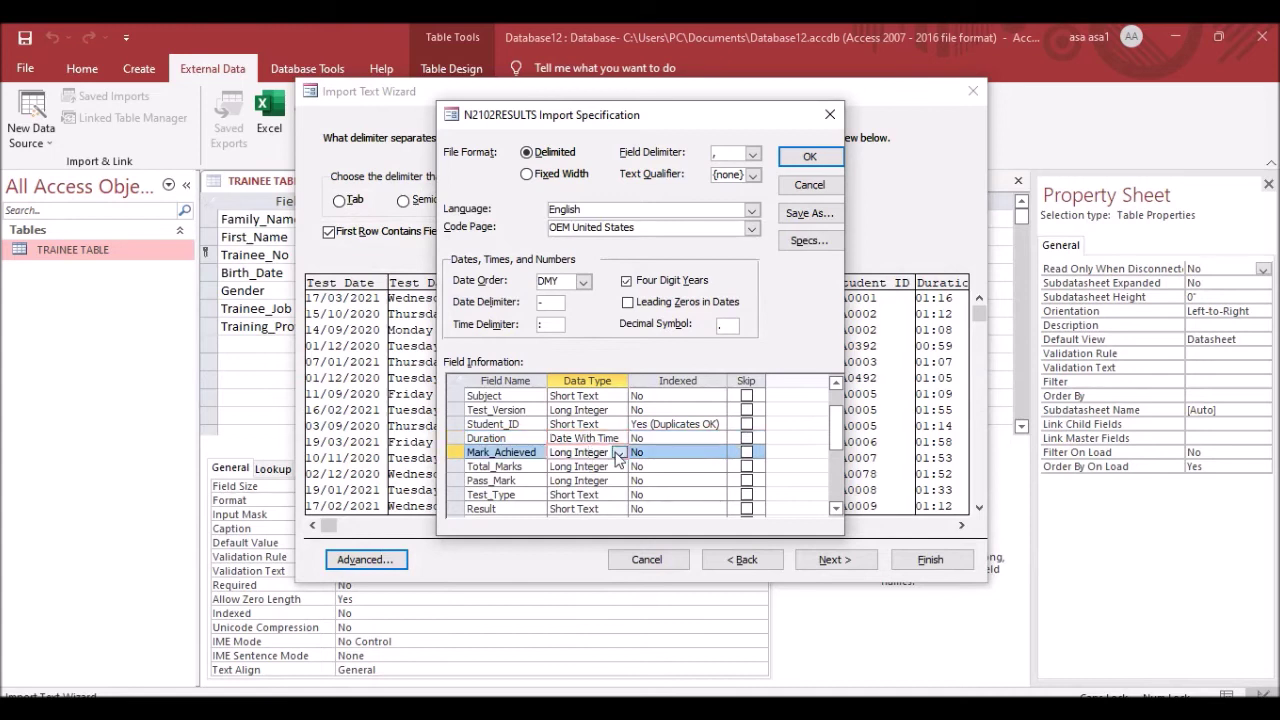
pyautogui.click(619, 453)
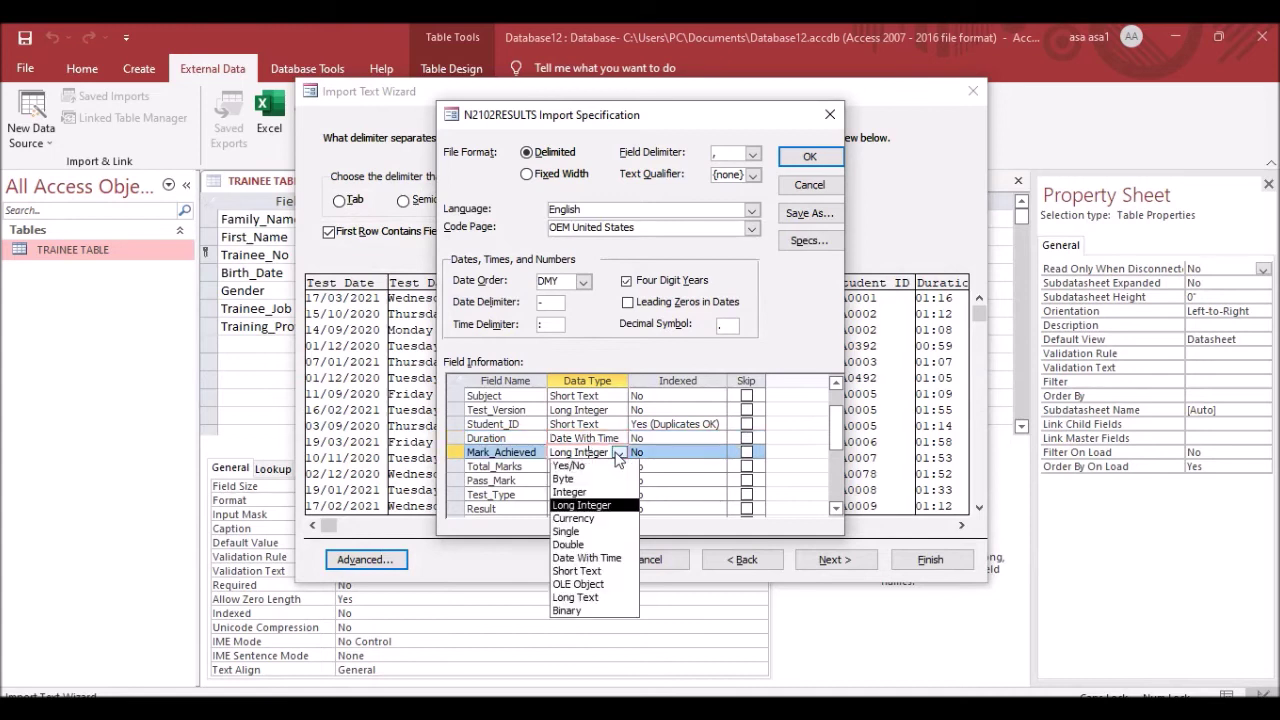
pyautogui.click(606, 506)
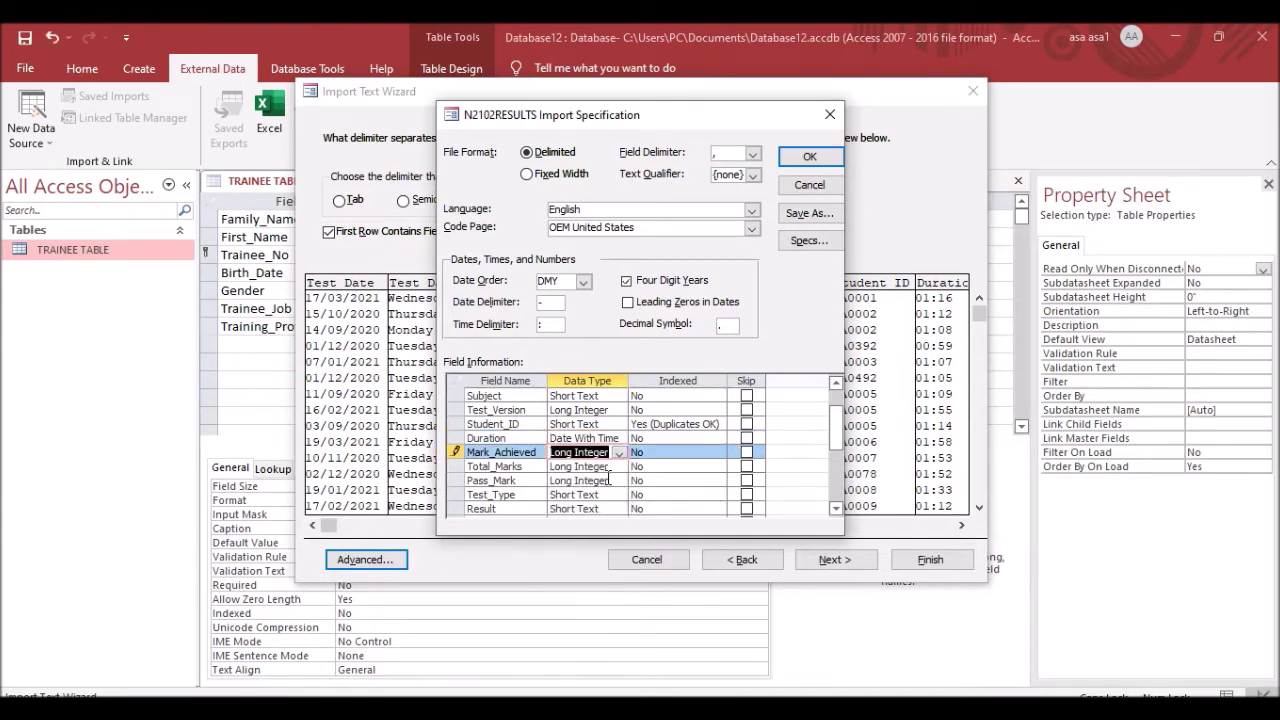
pyautogui.click(598, 494)
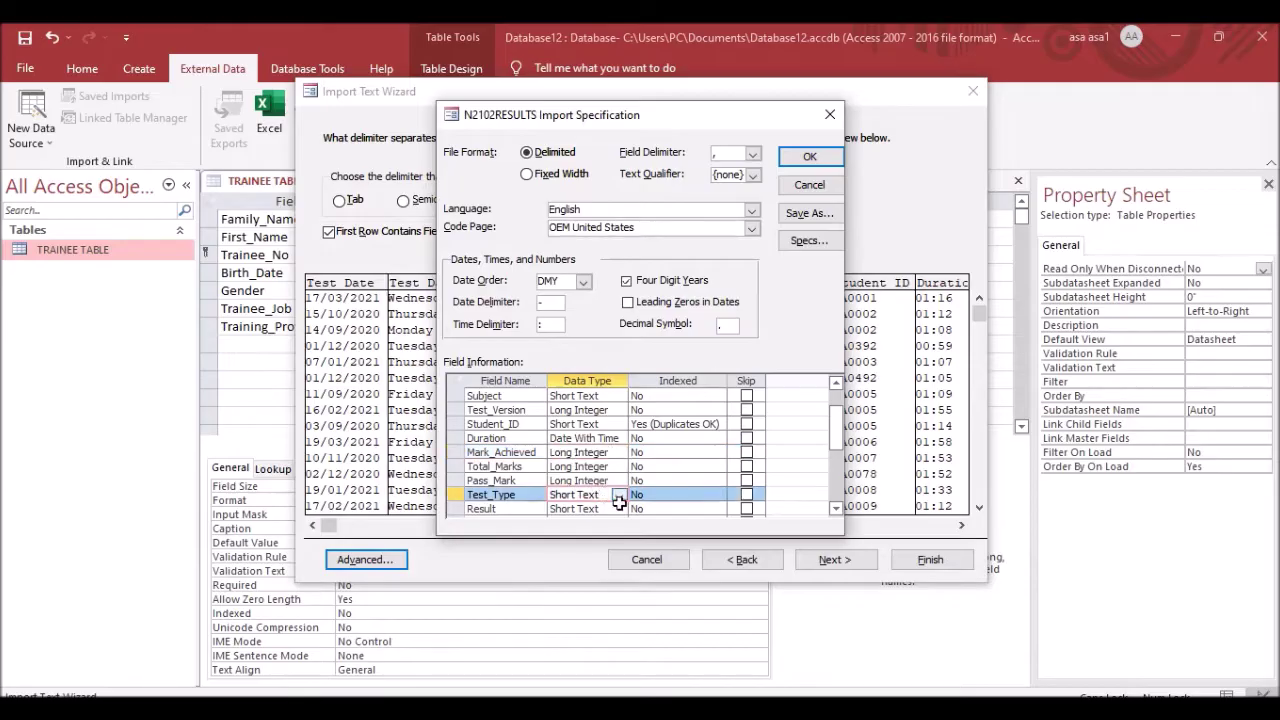
pyautogui.click(810, 160)
# Advance the wizard to the primary key step and read the paper's next instructions.
pyautogui.click(848, 563)
pyautogui.click(848, 563)
pyautogui.hotkey('alt', 'Tab')
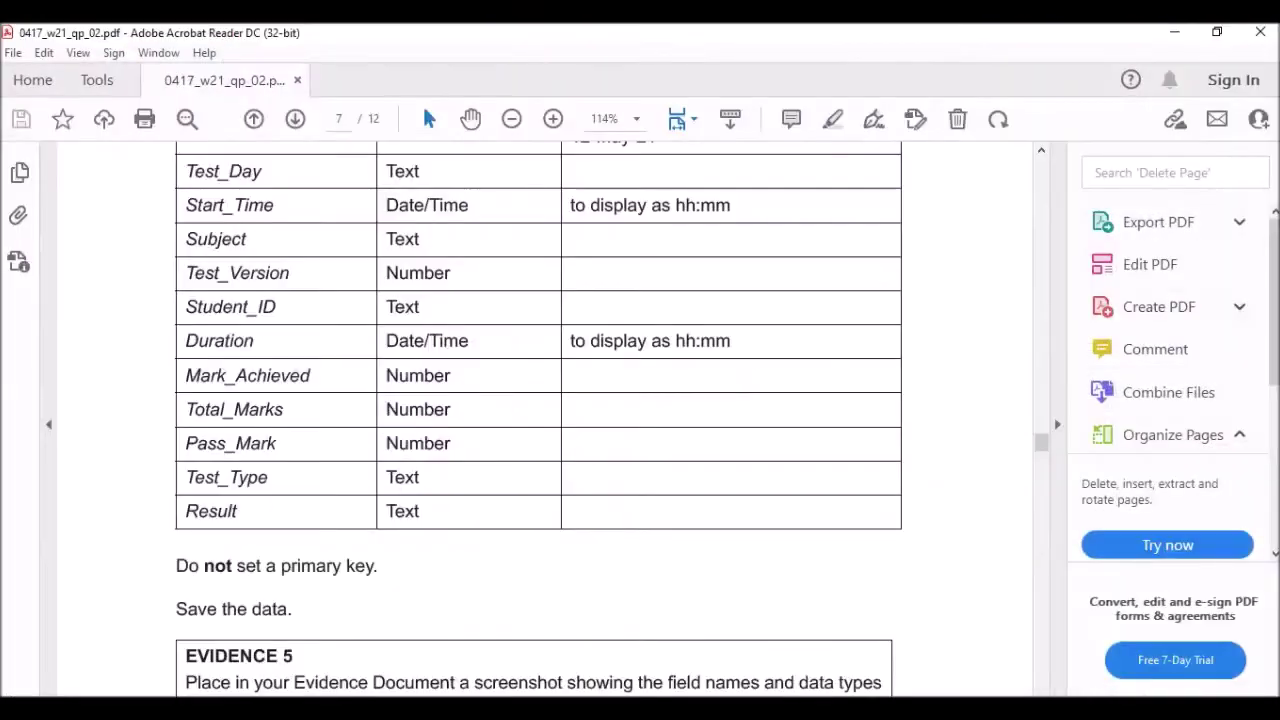
pyautogui.scroll(-3, 423, 449)
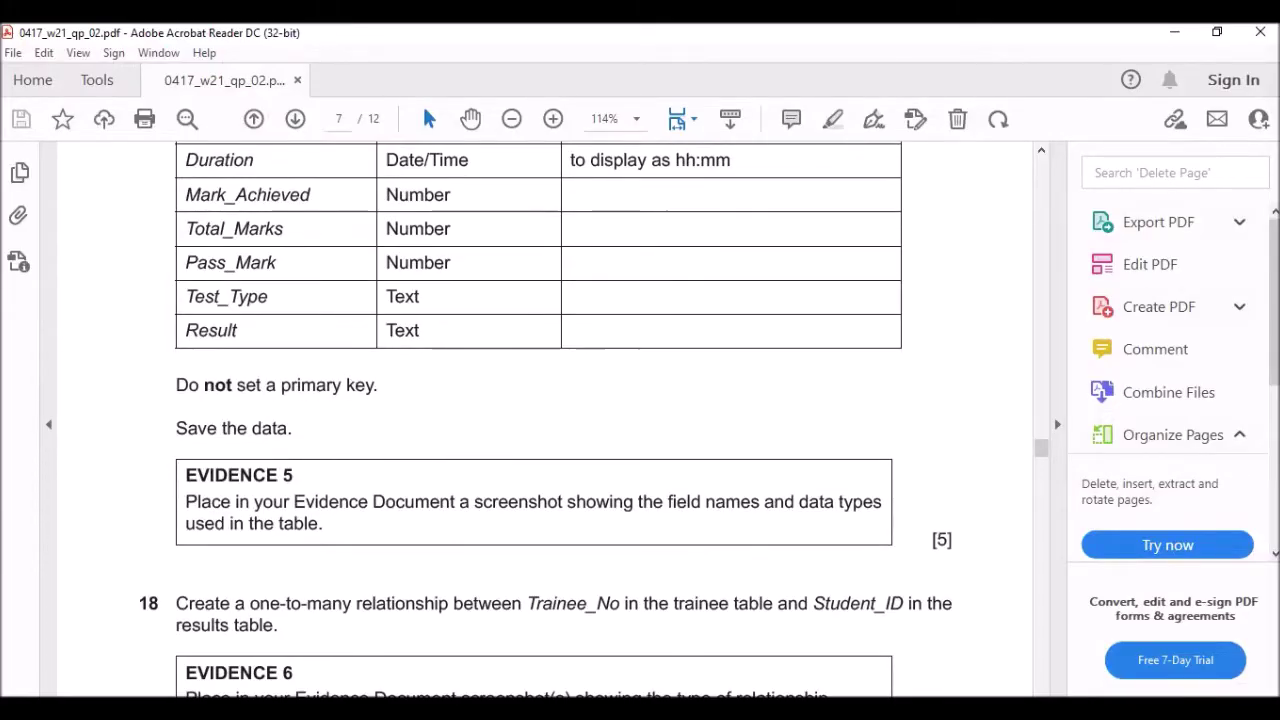
pyautogui.hotkey('alt', 'Tab')
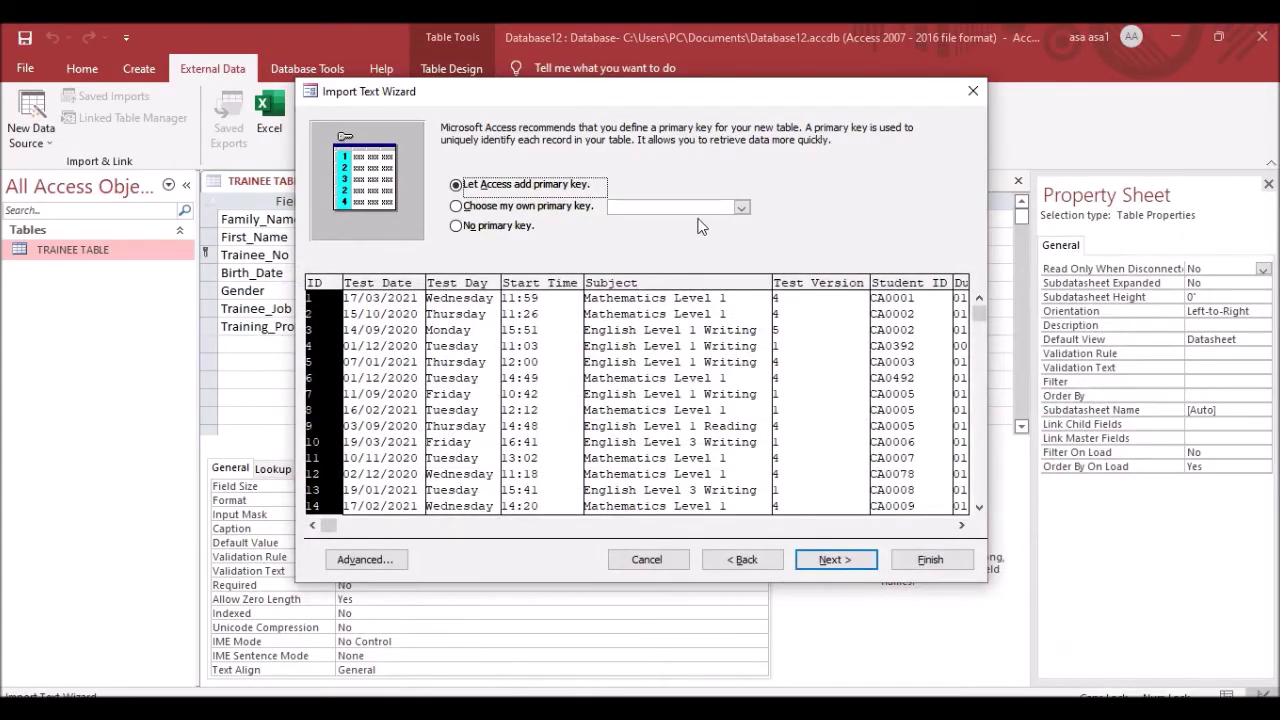
# Choose no primary key for the imported results table.
pyautogui.click(835, 561)
pyautogui.click(740, 560)
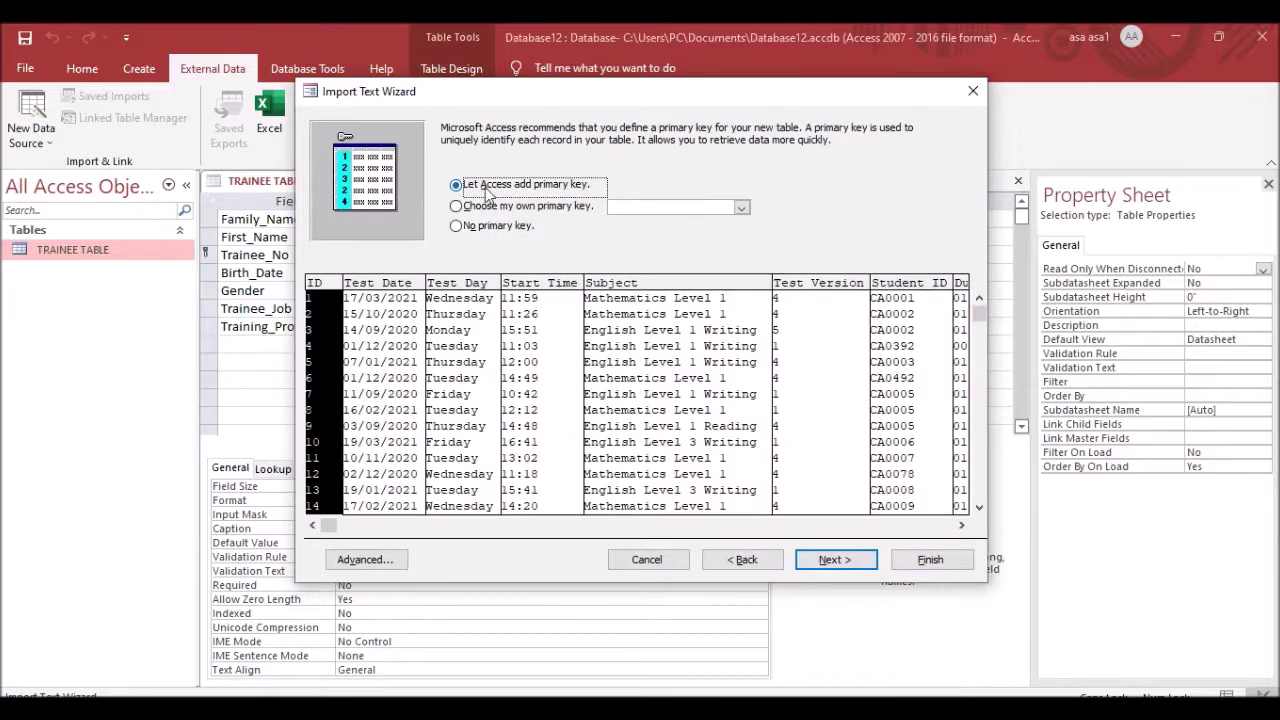
pyautogui.click(457, 227)
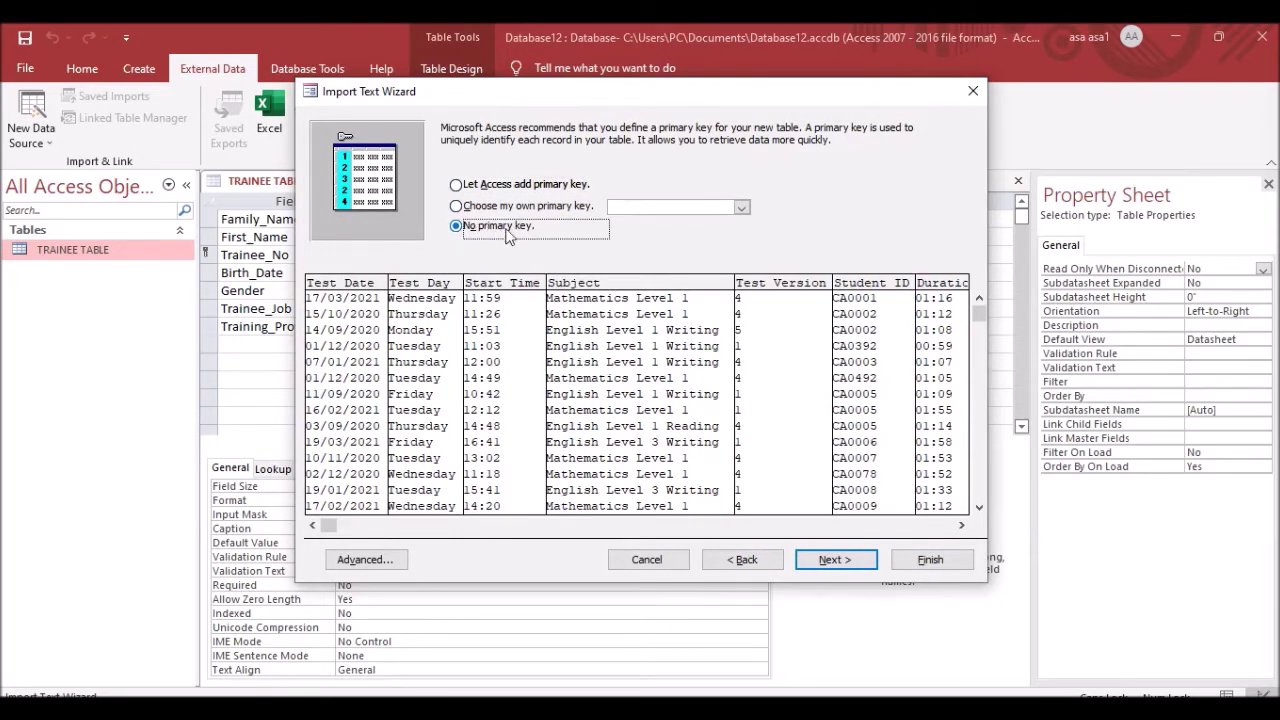
pyautogui.click(835, 561)
# Name the table RESULTS TABLE, finish without saving import steps, and open it.
pyautogui.click(464, 239)
pyautogui.press('BackSpace')
pyautogui.press('BackSpace')
pyautogui.press('BackSpace')
pyautogui.press('BackSpace')
pyautogui.press('BackSpace')
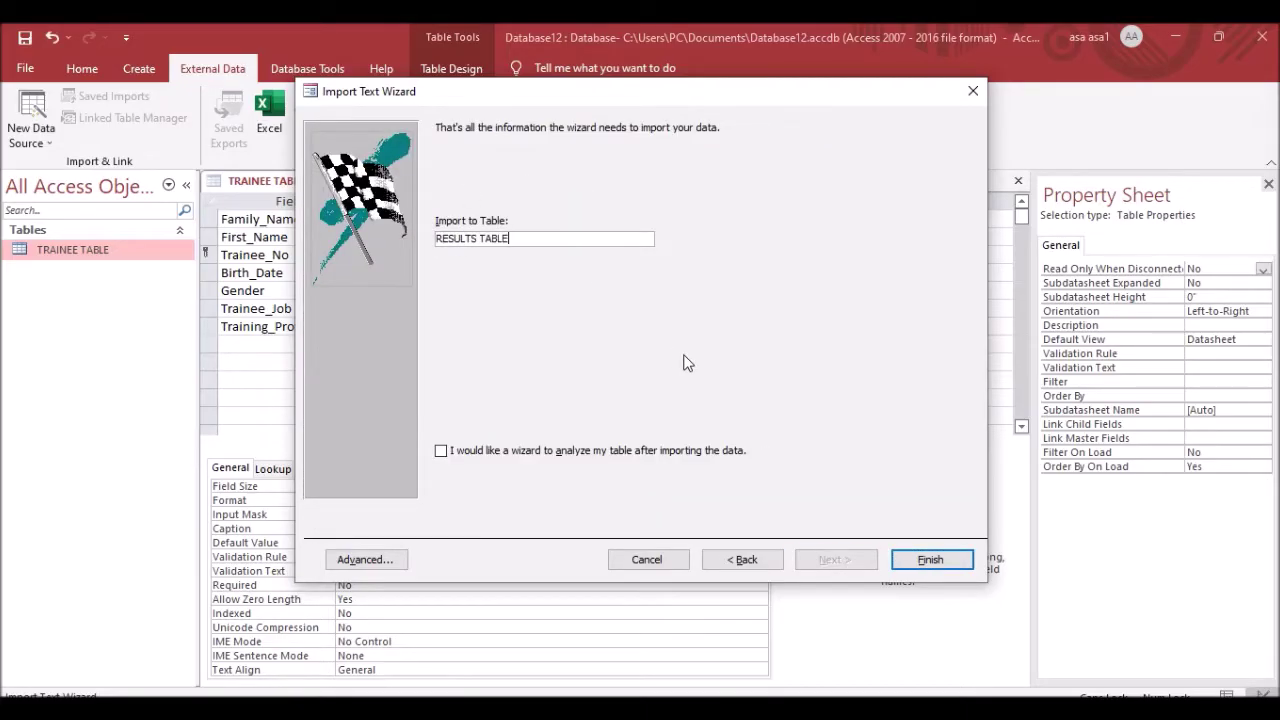
pyautogui.click(932, 561)
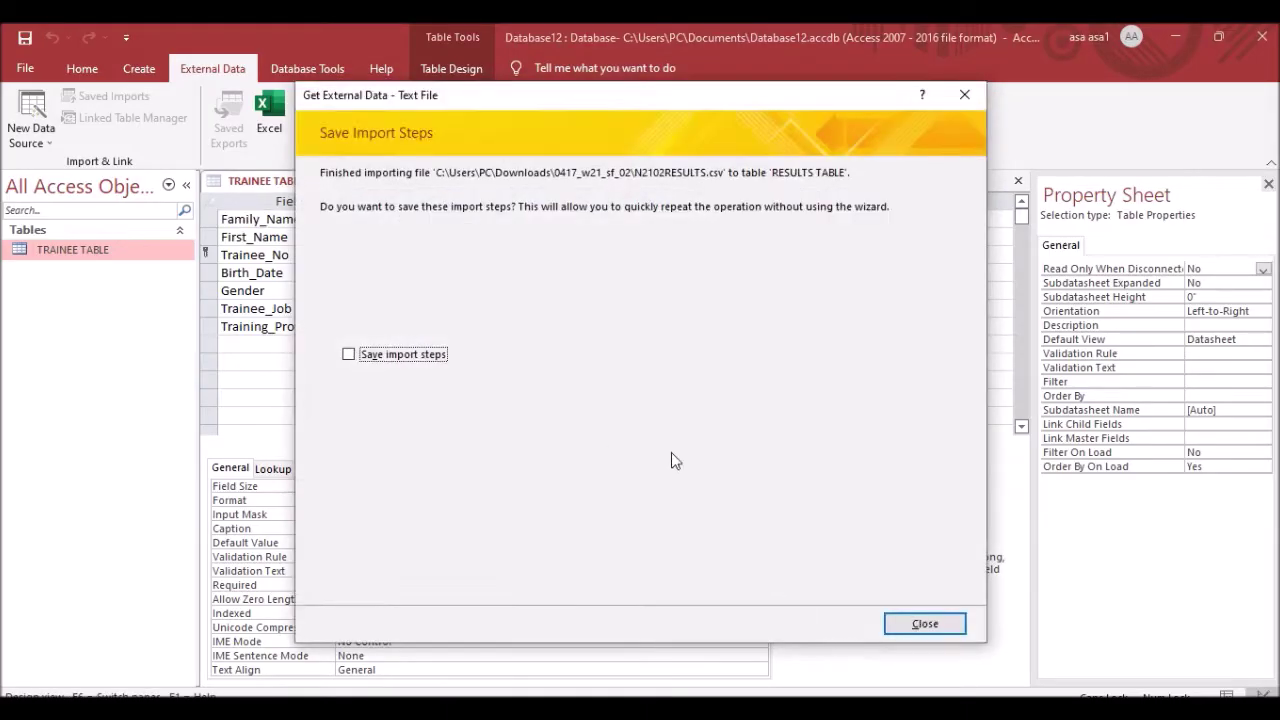
pyautogui.click(935, 624)
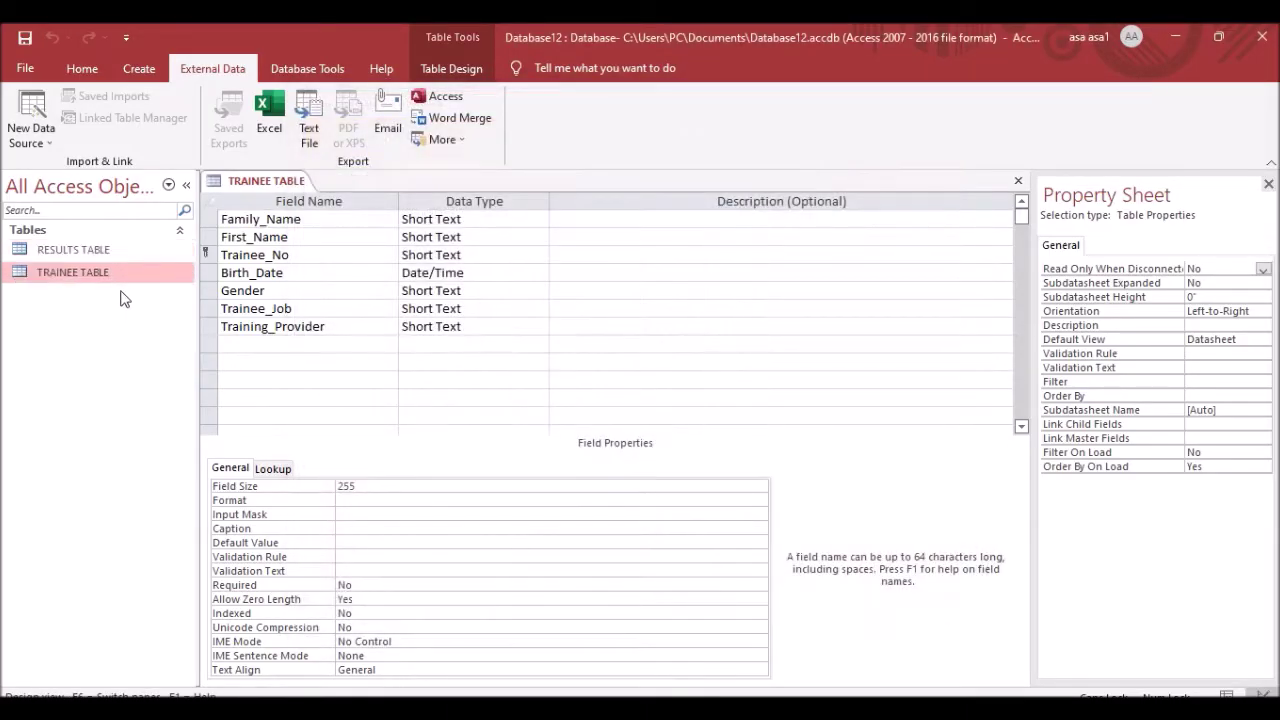
pyautogui.doubleClick(50, 250)
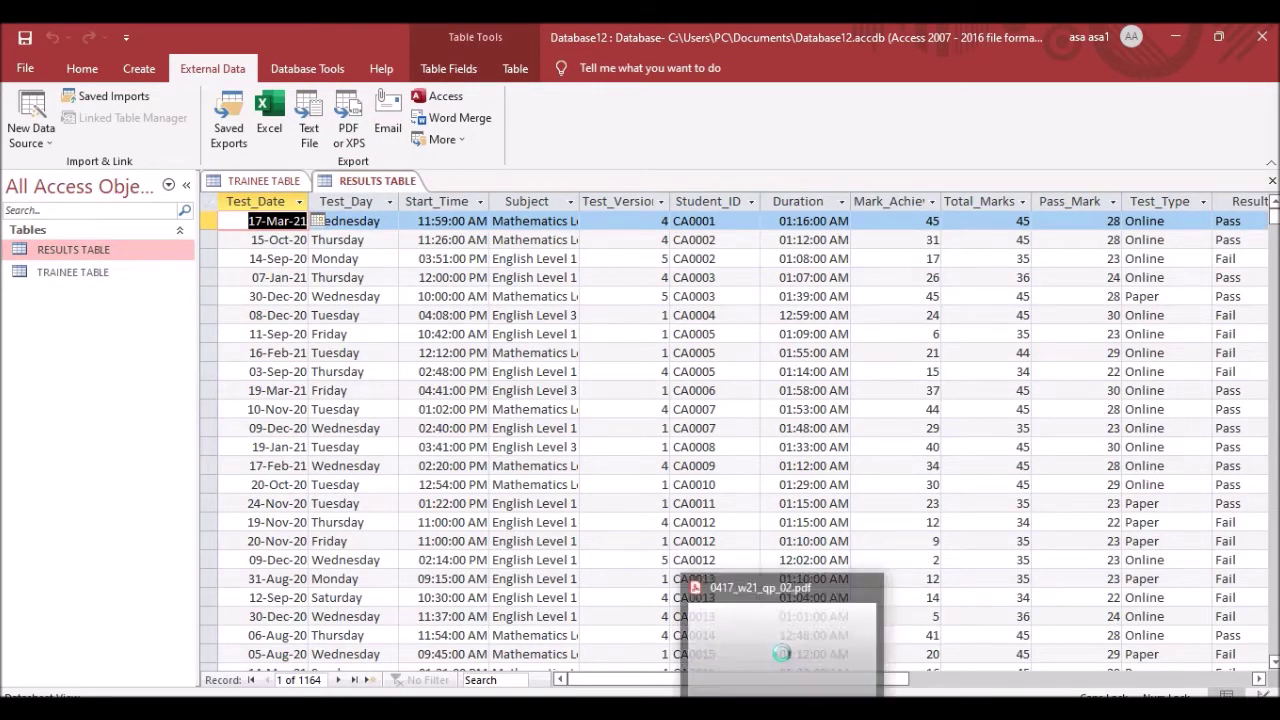
# Check the paper's Test_Date format requirement and switch RESULTS TABLE to Design View.
pyautogui.hotkey('alt', 'Tab')
pyautogui.scroll(5, 508, 365)
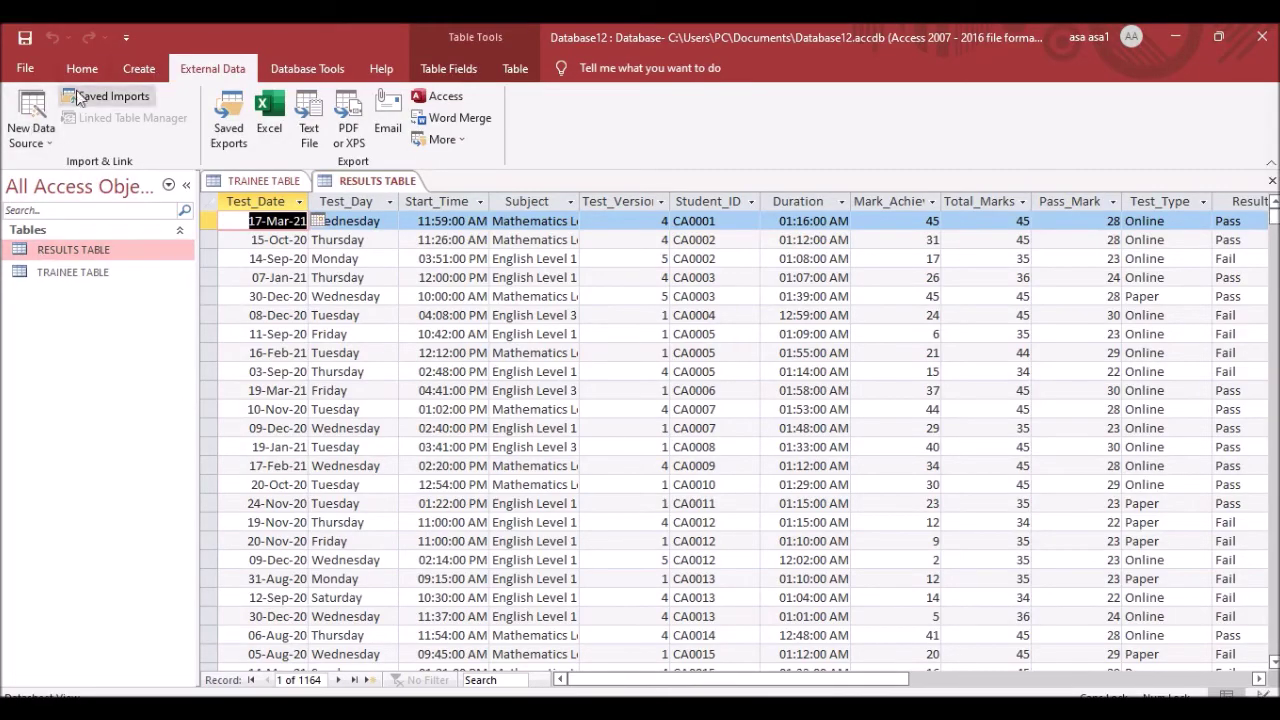
pyautogui.click(82, 68)
pyautogui.click(27, 143)
pyautogui.click(60, 214)
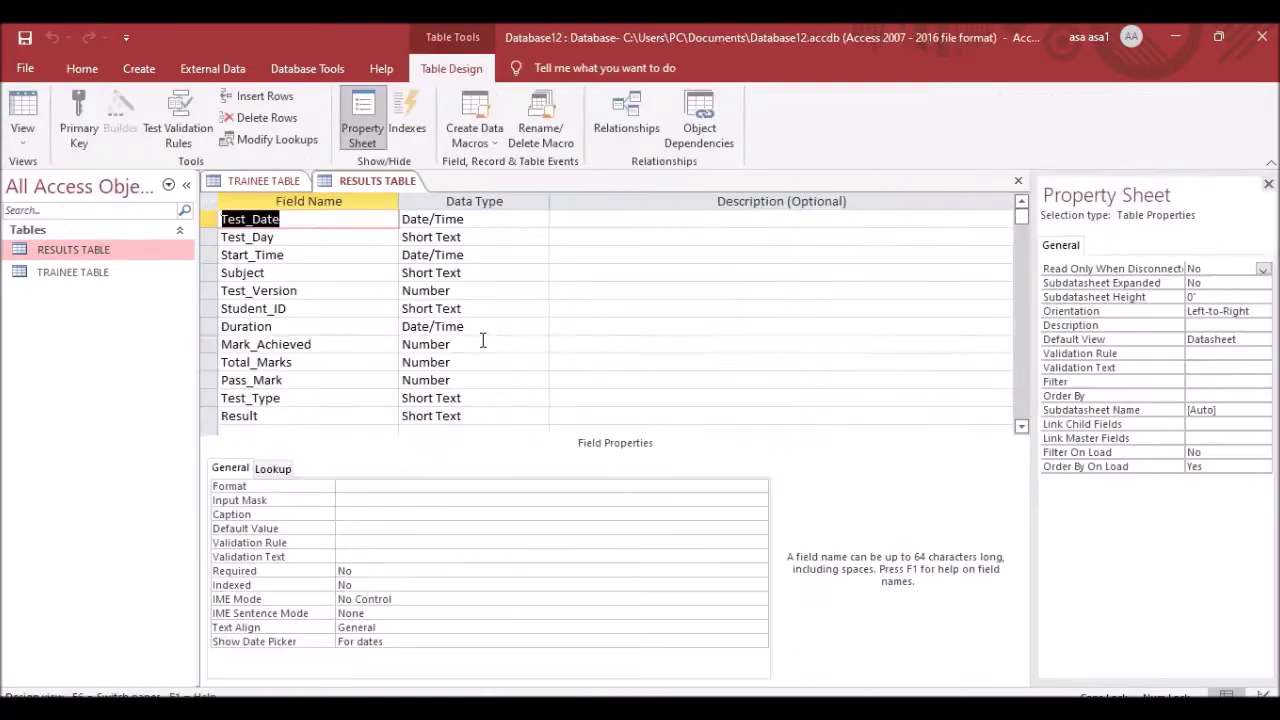
# Give Test_Date the Medium Date format, save the table, and show its records.
pyautogui.click(468, 218)
pyautogui.click(389, 484)
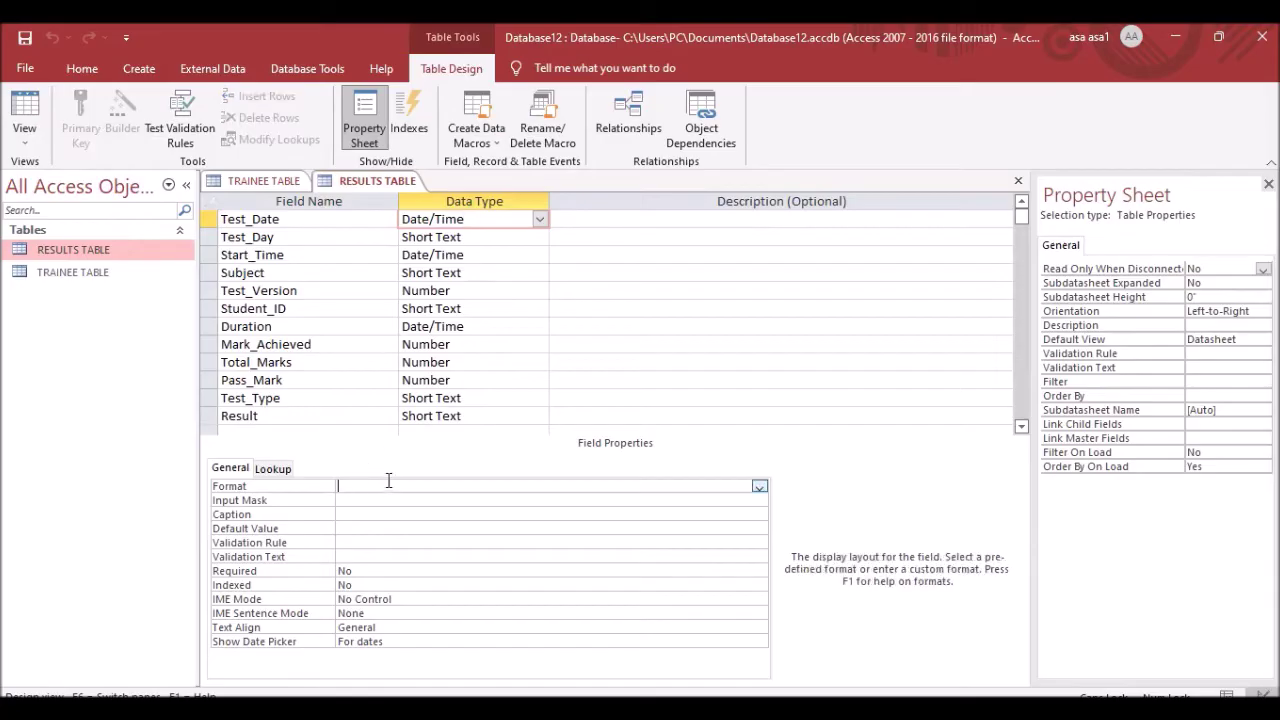
pyautogui.click(759, 486)
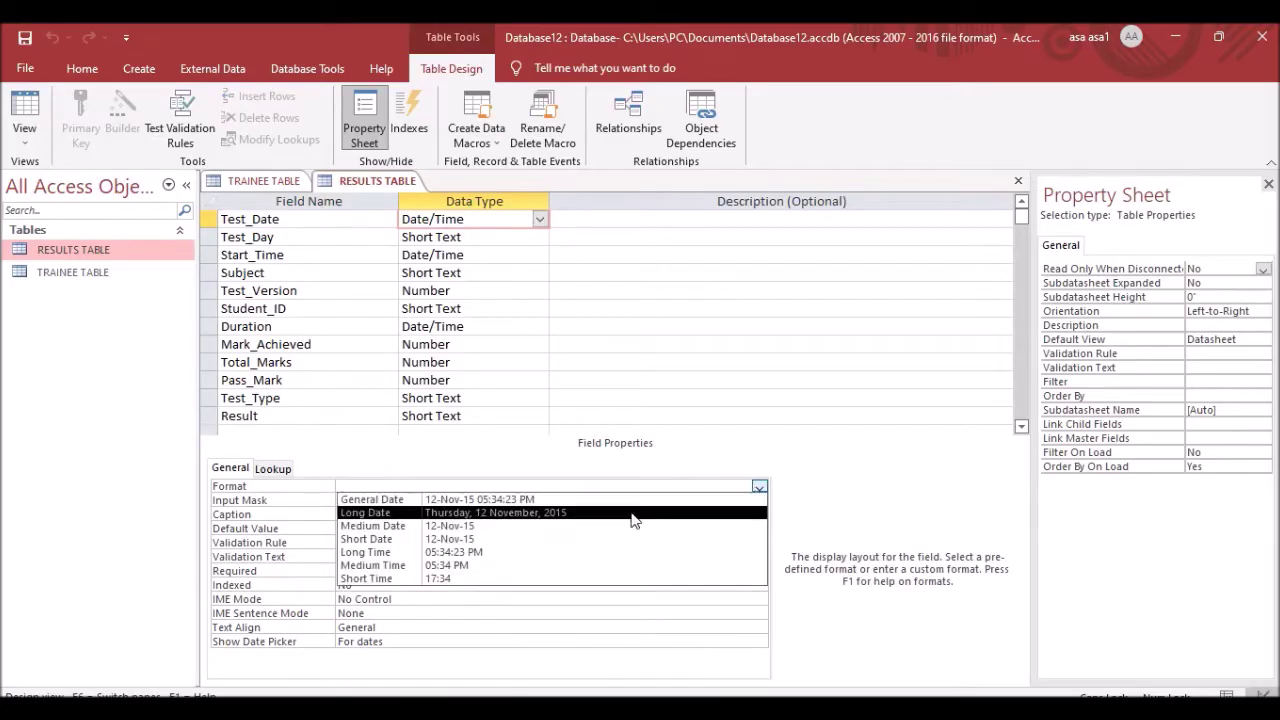
pyautogui.click(486, 526)
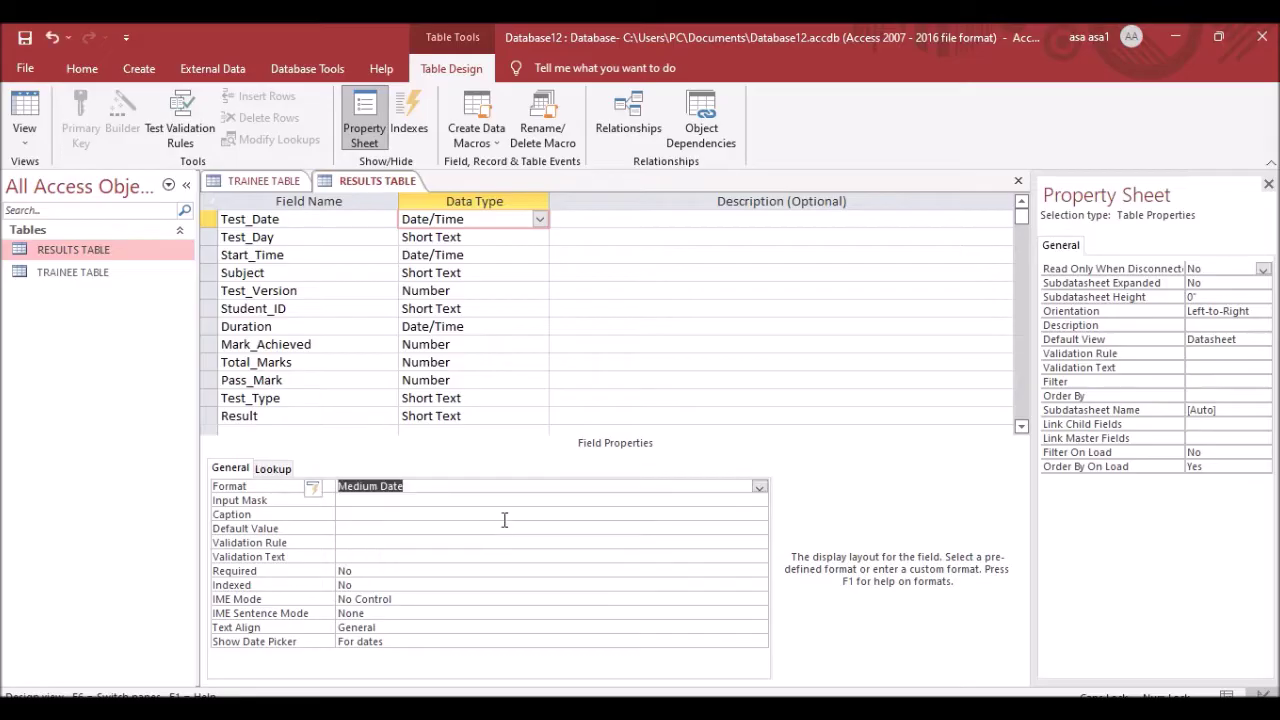
pyautogui.click(640, 226)
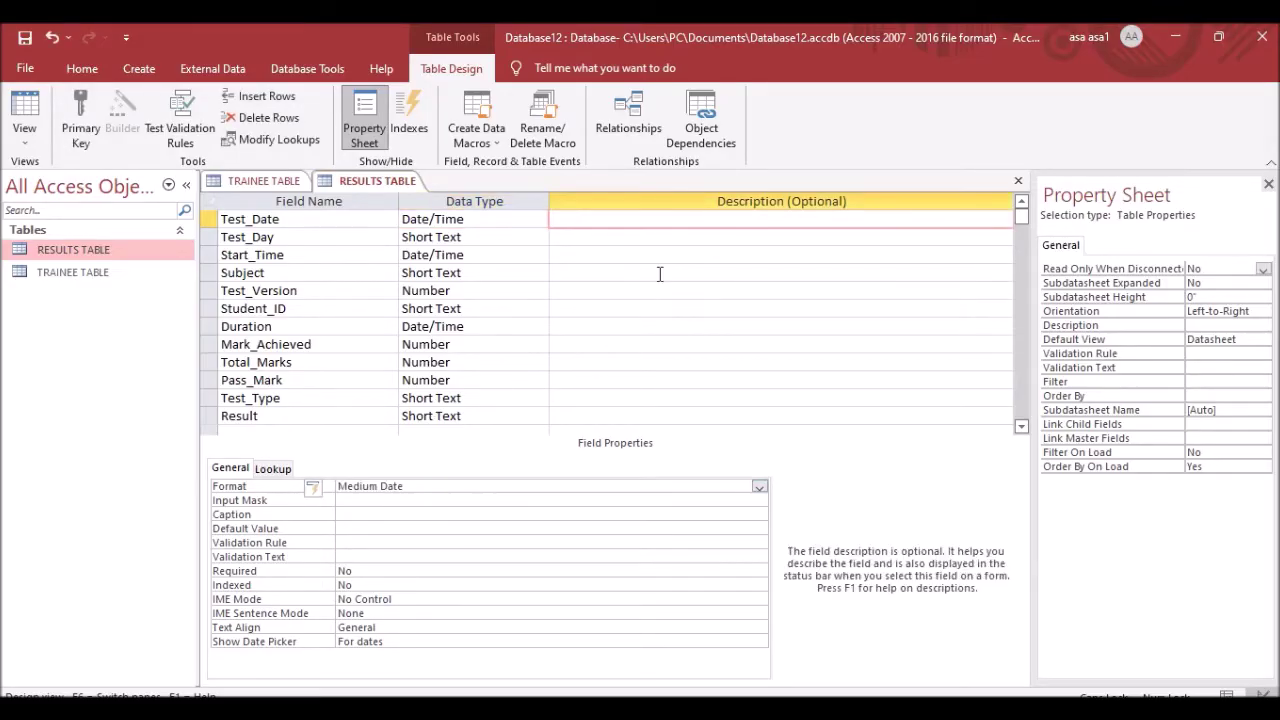
pyautogui.click(24, 112)
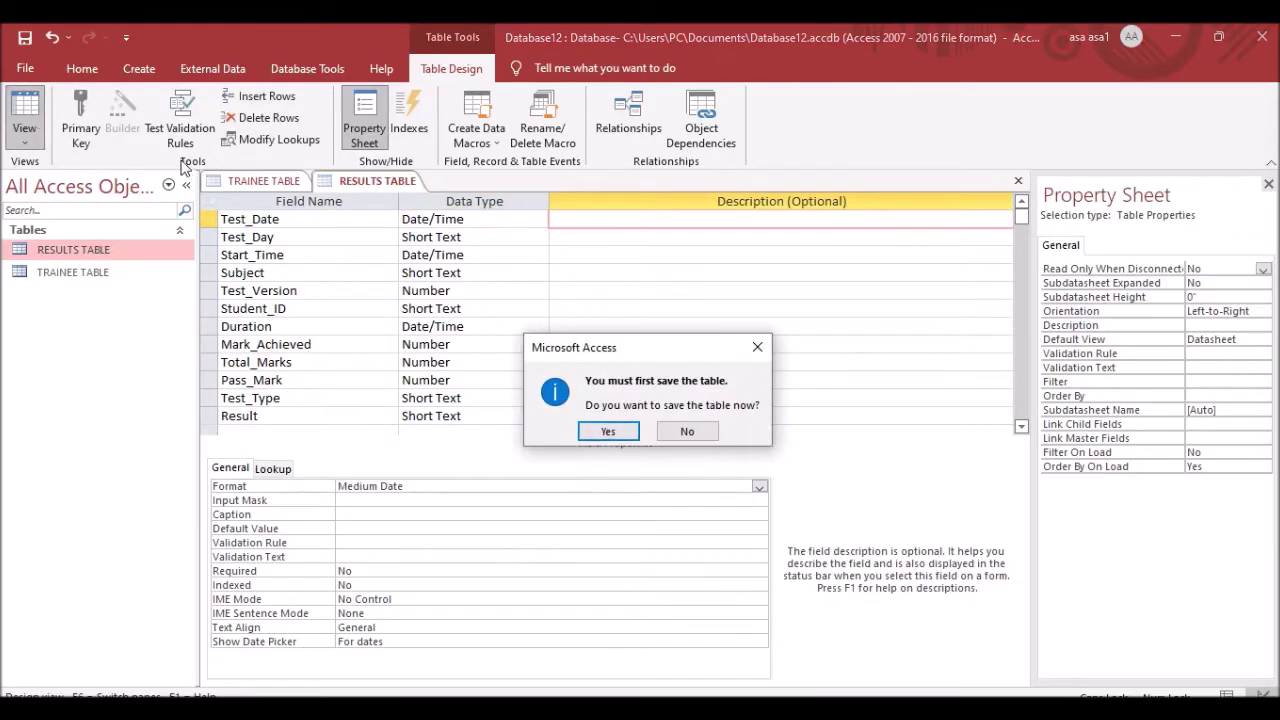
pyautogui.click(608, 431)
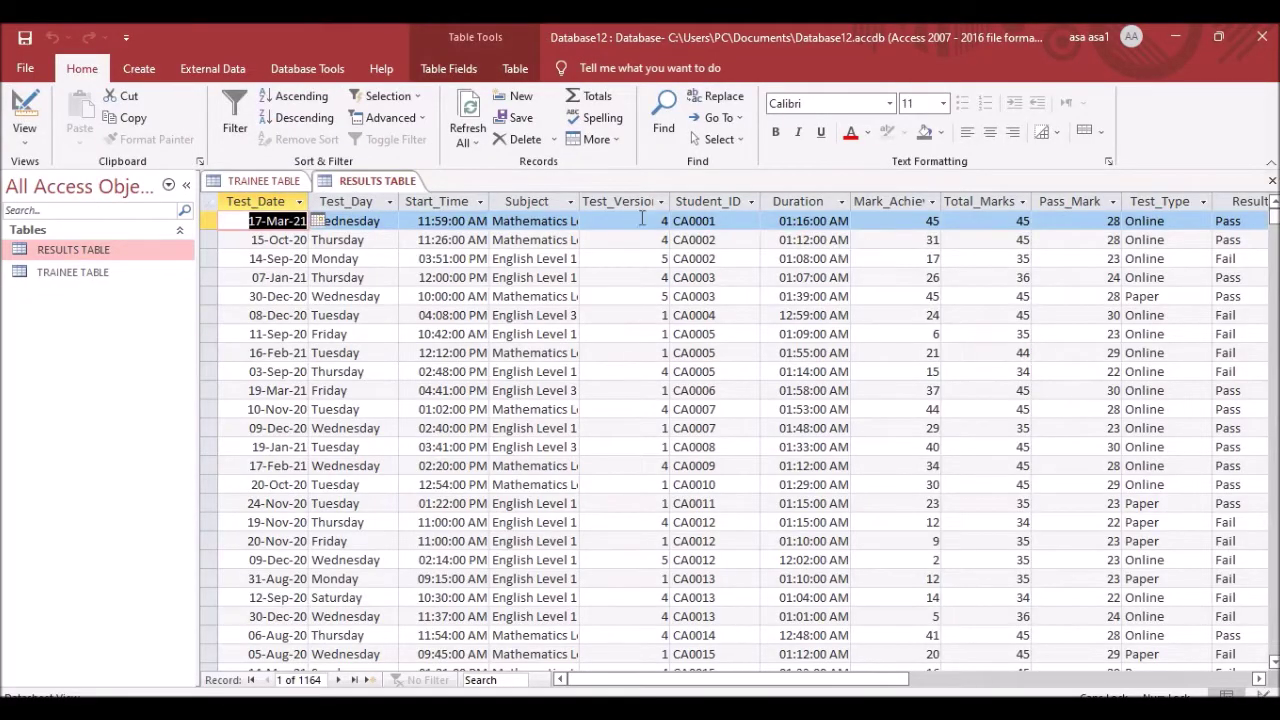
# Inspect the reformatted Test_Date column (17-Mar-21) and recheck the paper's field requirements.
pyautogui.click(258, 222)
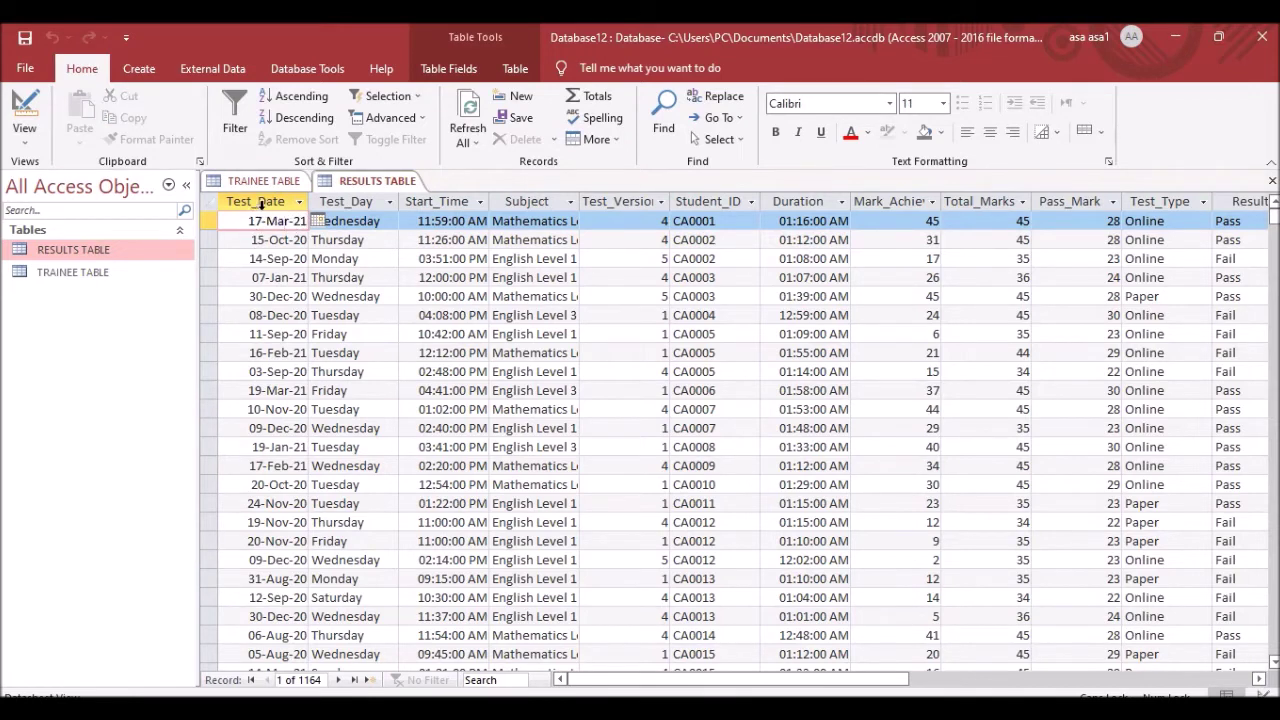
pyautogui.click(260, 203)
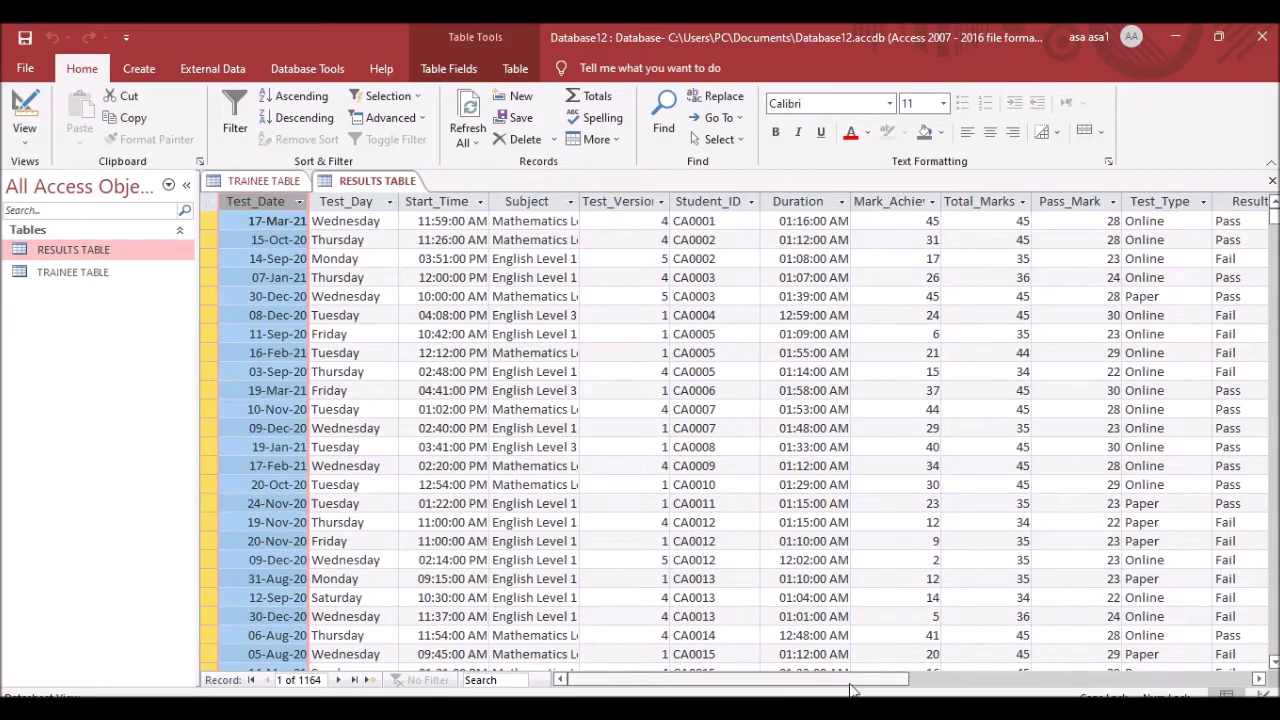
pyautogui.hotkey('alt', 'Tab')
pyautogui.scroll(-1, 605, 359)
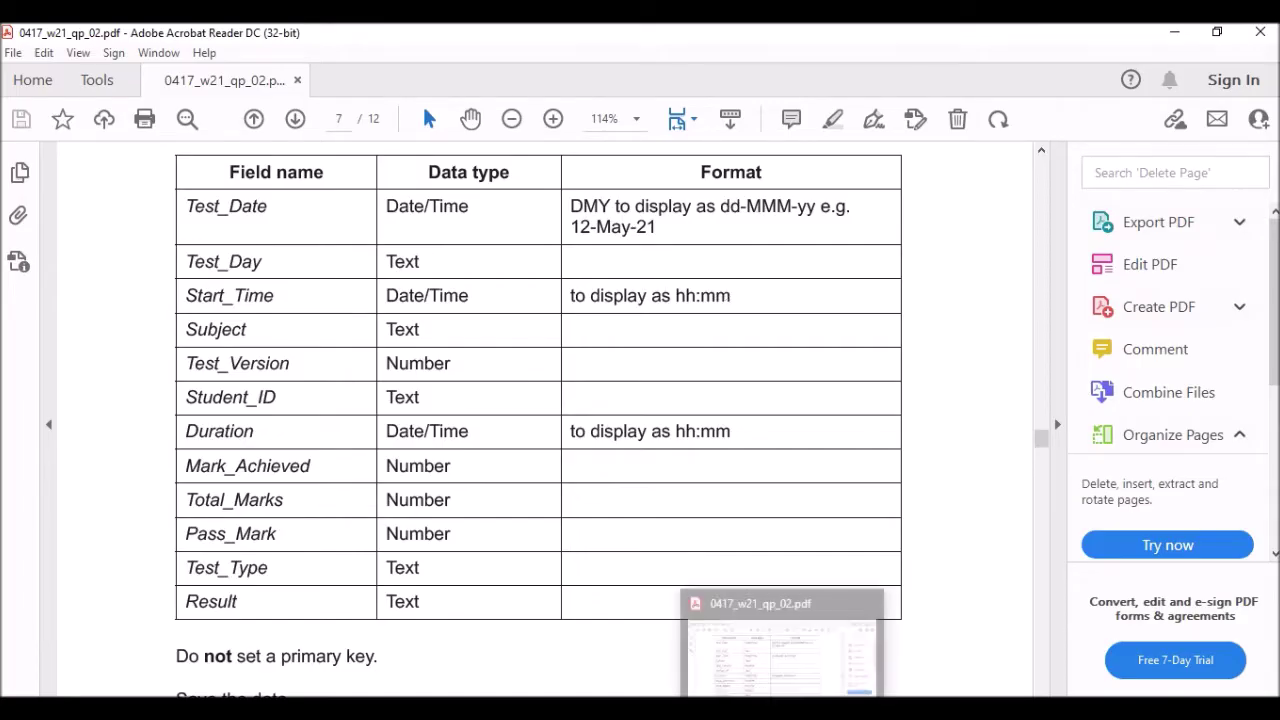
pyautogui.hotkey('alt', 'Tab')
# Compare the Start_Time and Duration columns, which still show times like 11:59:00 AM.
pyautogui.click(814, 201)
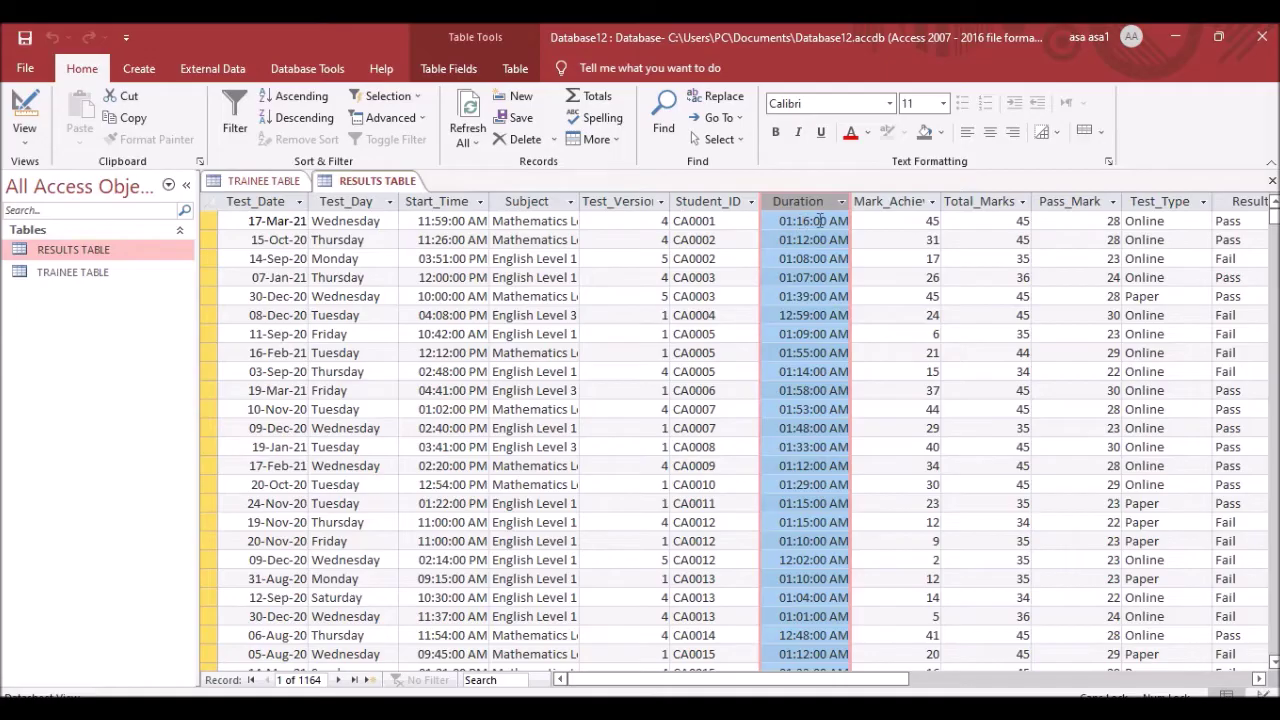
pyautogui.click(432, 201)
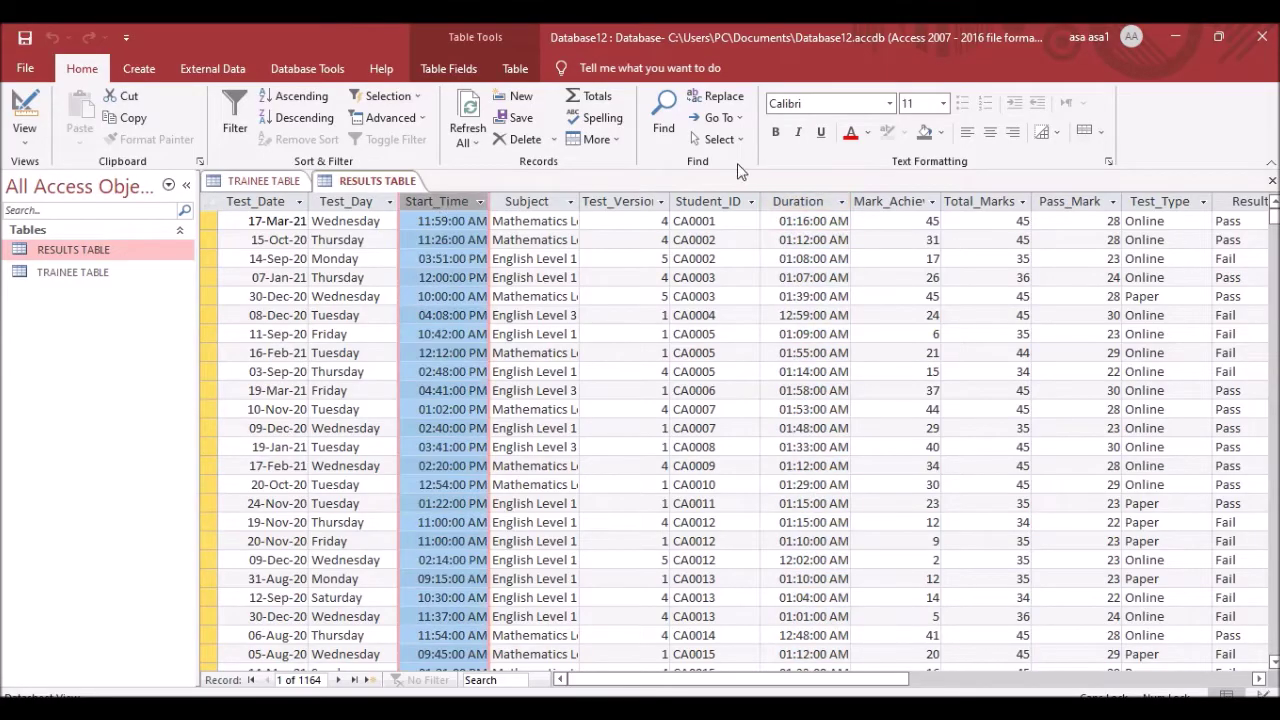
pyautogui.click(797, 201)
pyautogui.click(444, 201)
pyautogui.click(803, 197)
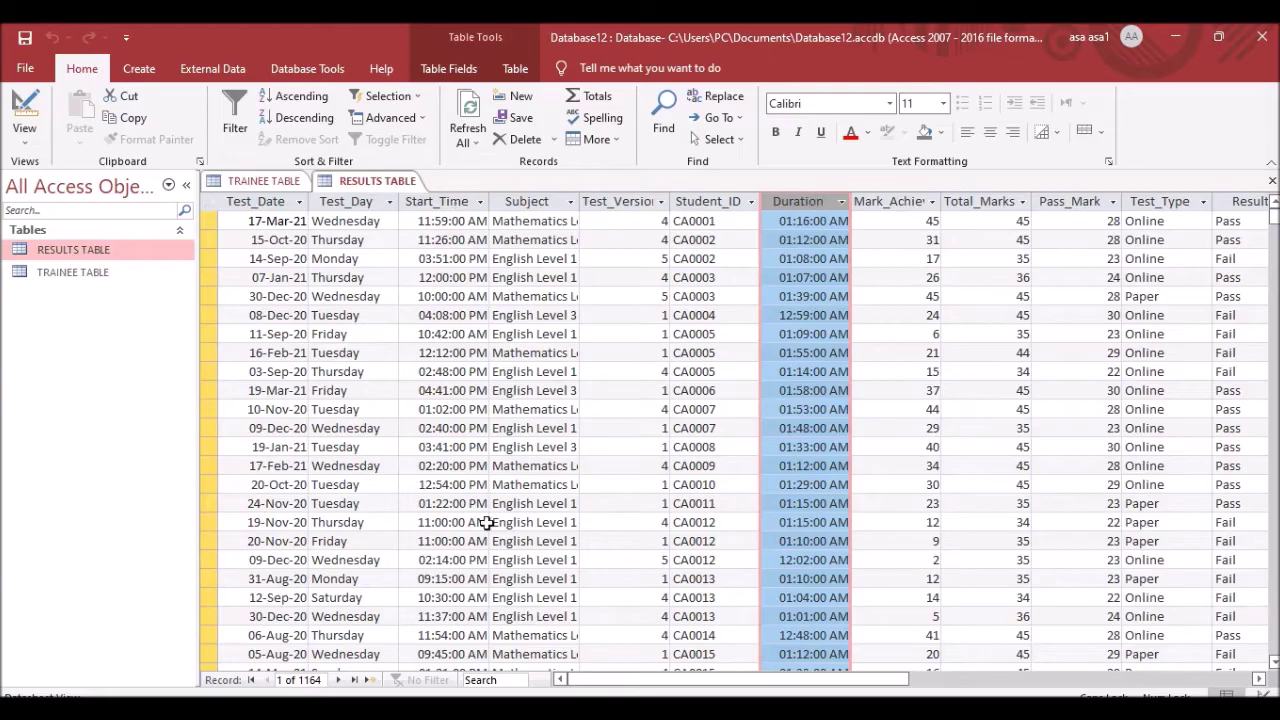
pyautogui.hotkey('ctrl', 'Home')
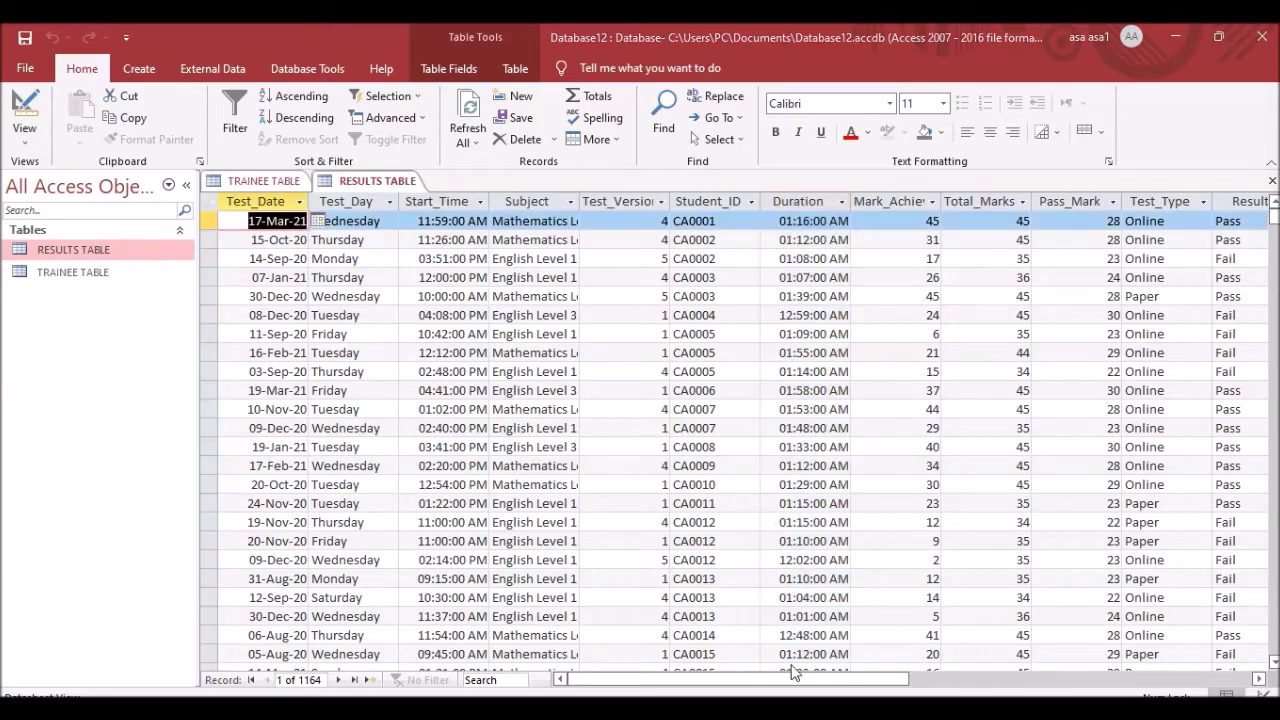
# In Design View, set the Start_Time field's Format property to hh:mm.
pyautogui.click(24, 108)
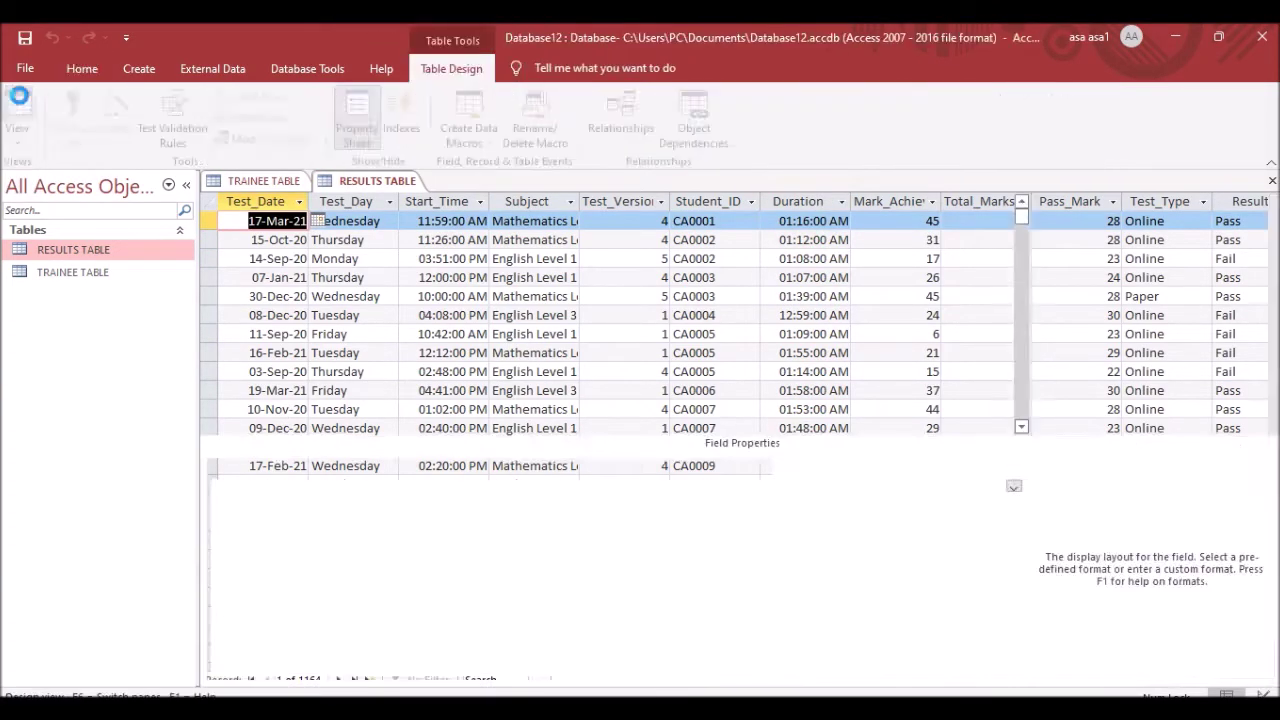
pyautogui.click(245, 256)
pyautogui.click(466, 256)
pyautogui.click(369, 485)
pyautogui.write('hh:mm')
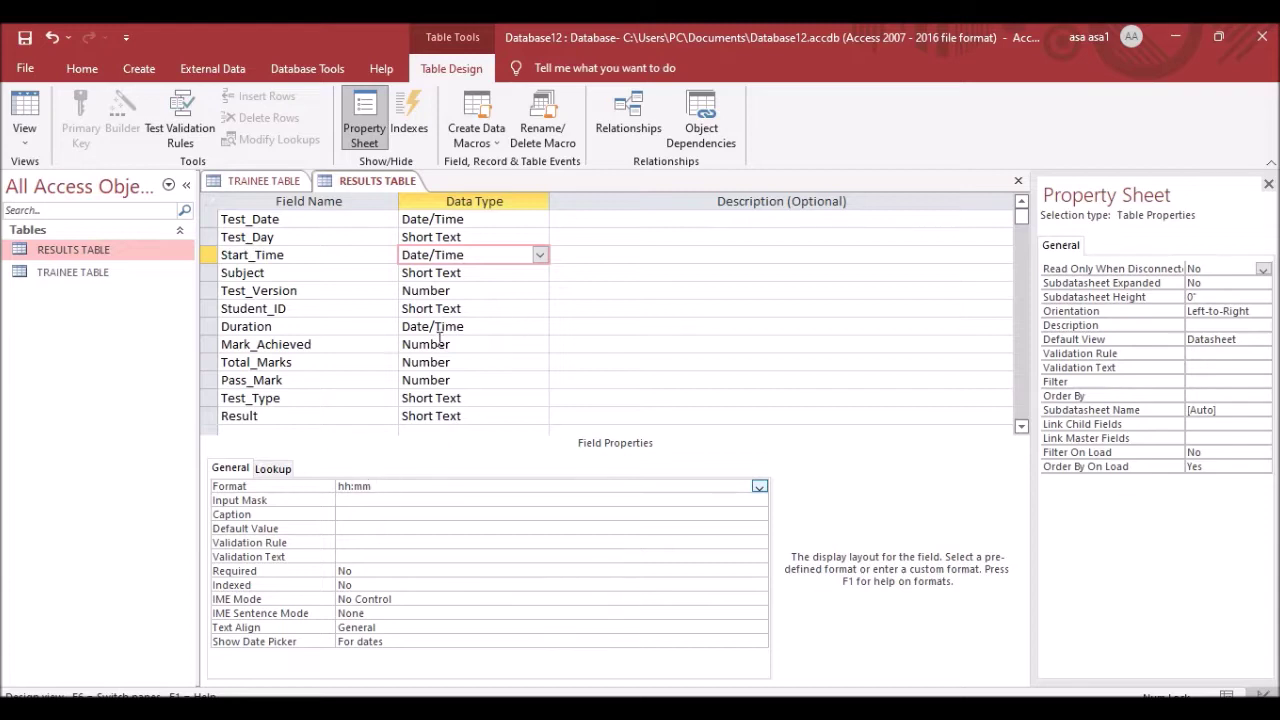
# Give Duration the hh:mm format, save the table and check the new time display.
pyautogui.click(508, 327)
pyautogui.click(368, 485)
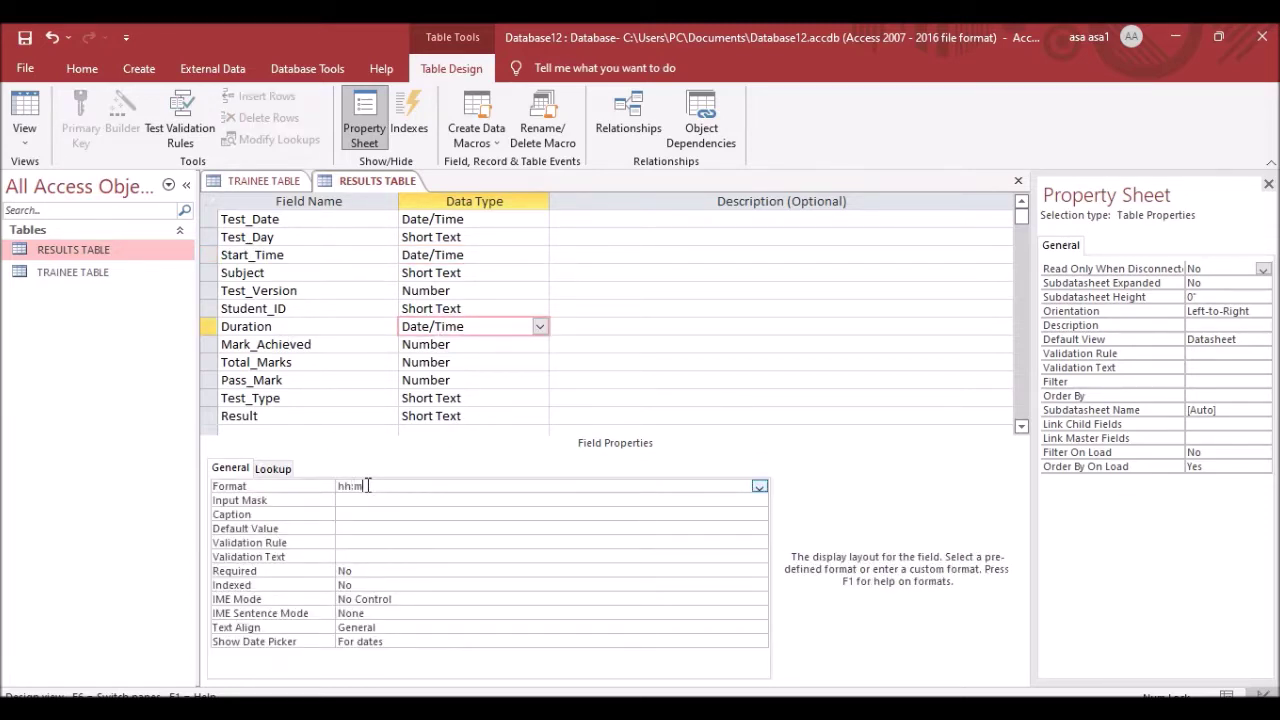
pyautogui.write('hh:mm:ss')
pyautogui.press('BackSpace')
pyautogui.press('BackSpace')
pyautogui.press('BackSpace')
pyautogui.click(25, 110)
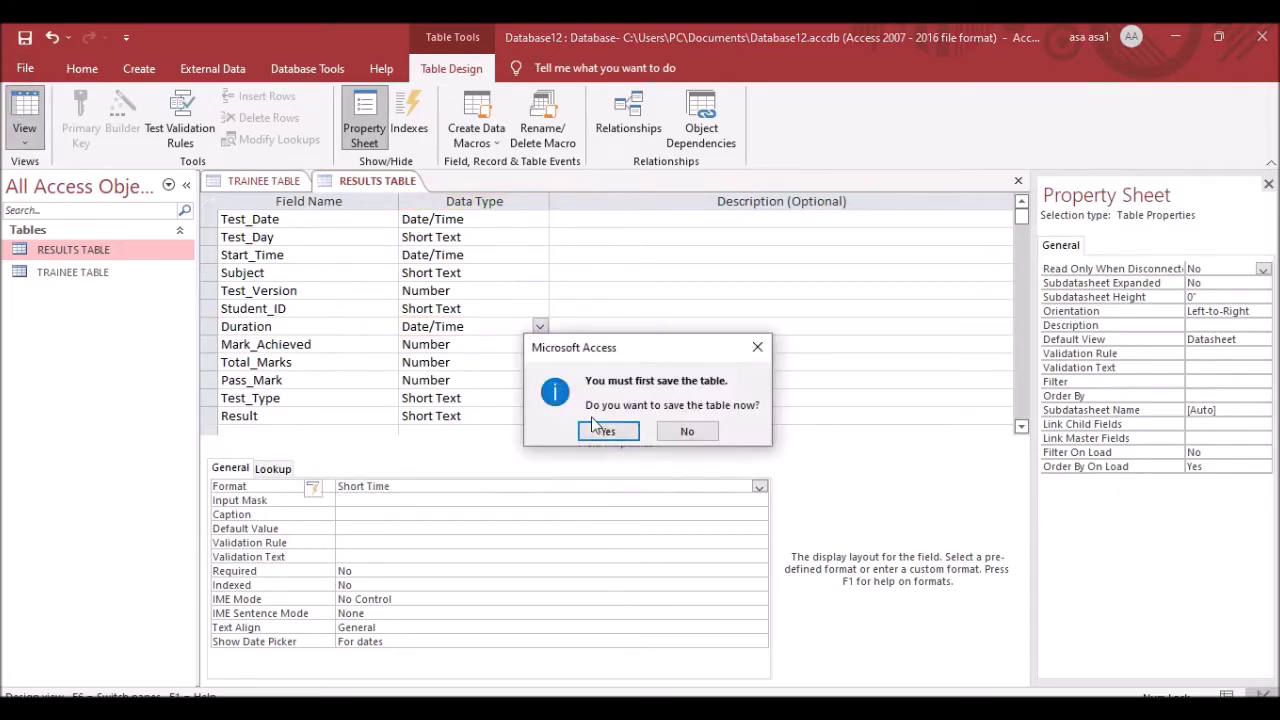
pyautogui.click(608, 430)
pyautogui.click(455, 201)
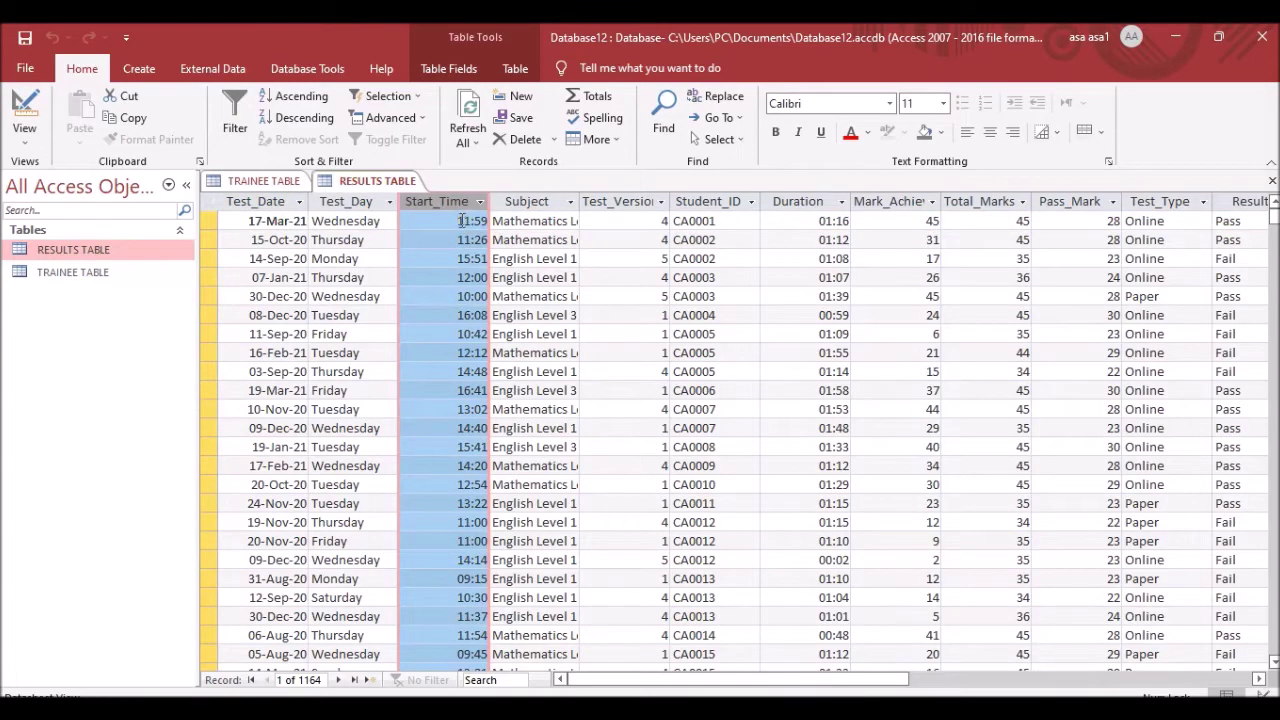
# Check Duration's new format, recheck the paper, and return to RESULTS TABLE's Design View.
pyautogui.click(813, 201)
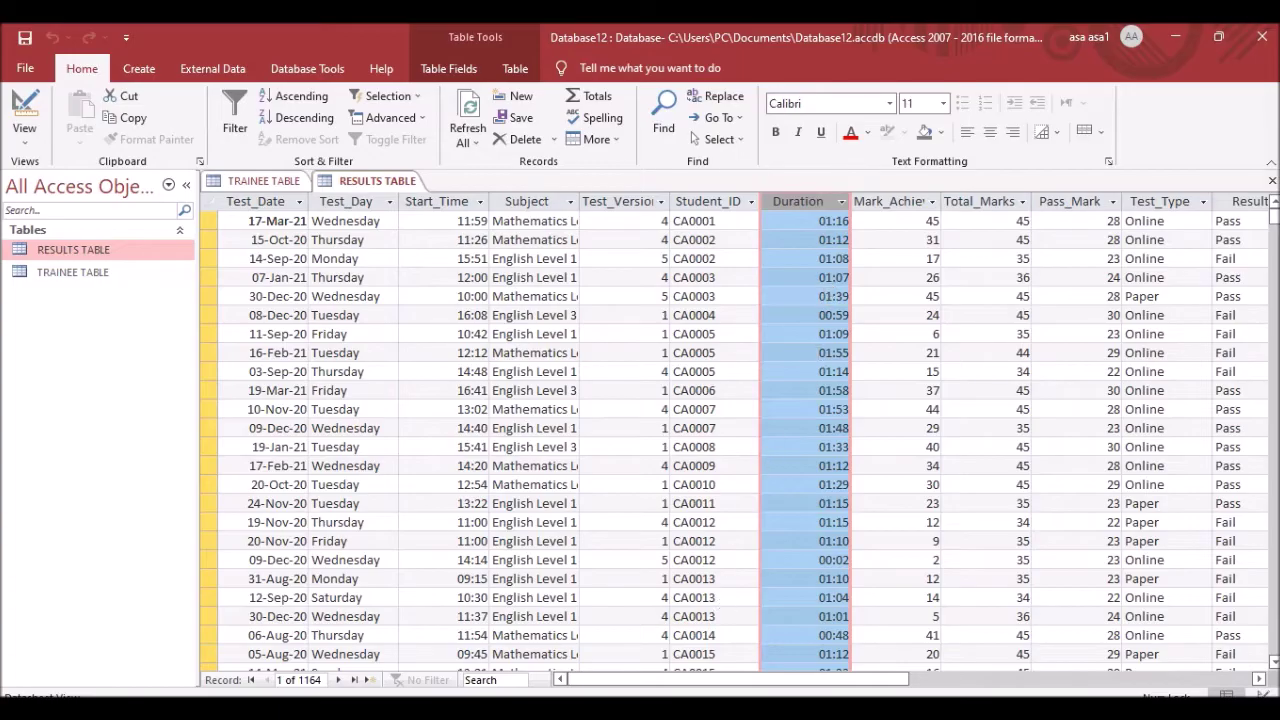
pyautogui.hotkey('alt', 'Tab')
pyautogui.scroll(-10, 409, 383)
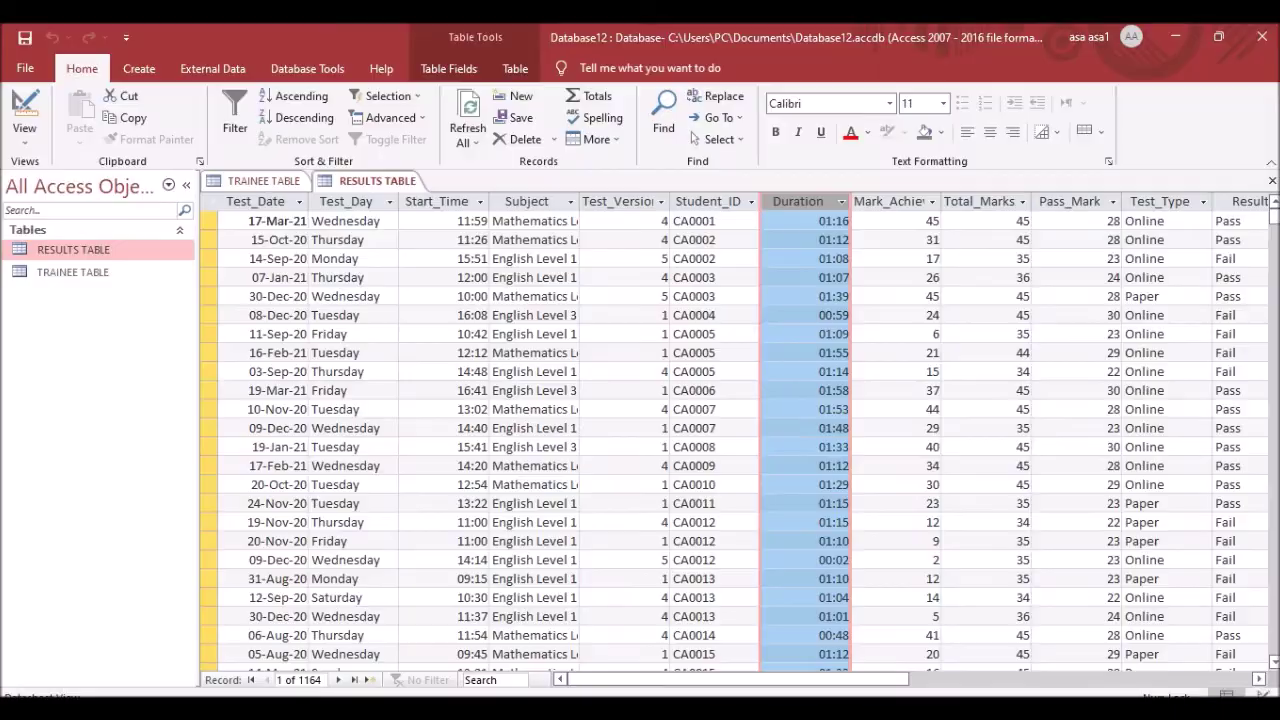
pyautogui.hotkey('alt', 'Tab')
pyautogui.click(24, 112)
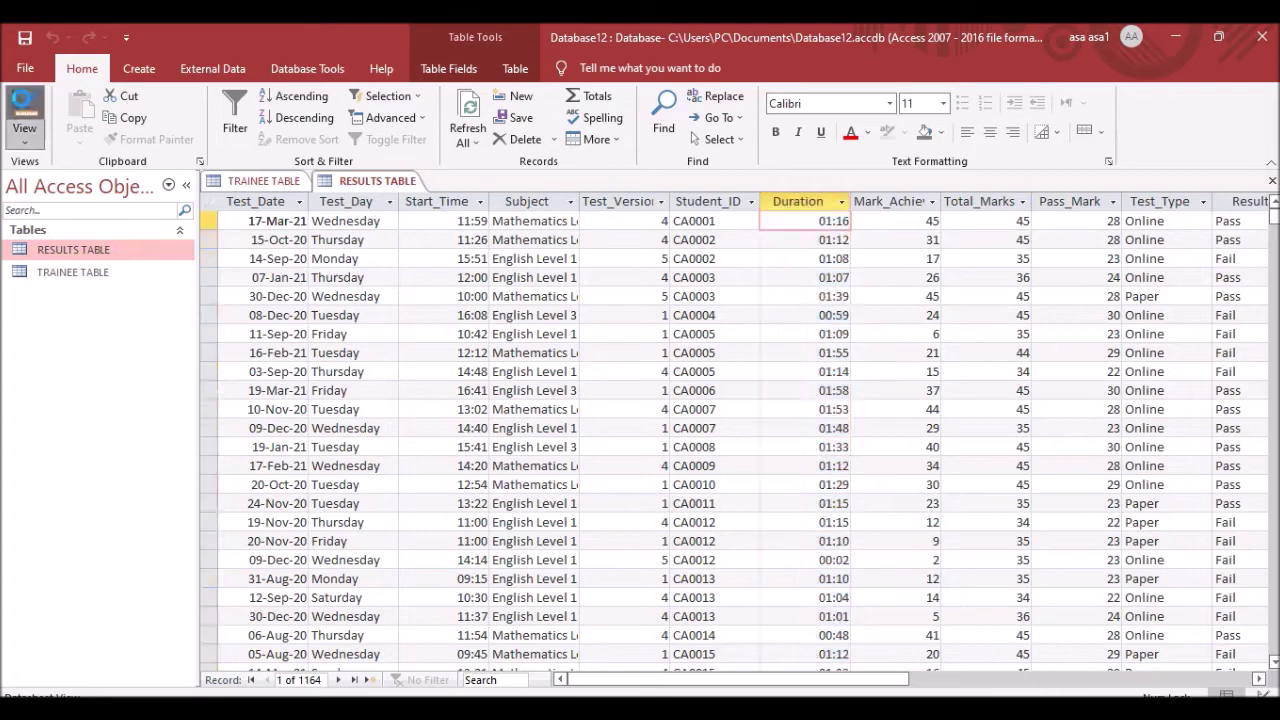
pyautogui.click(760, 362)
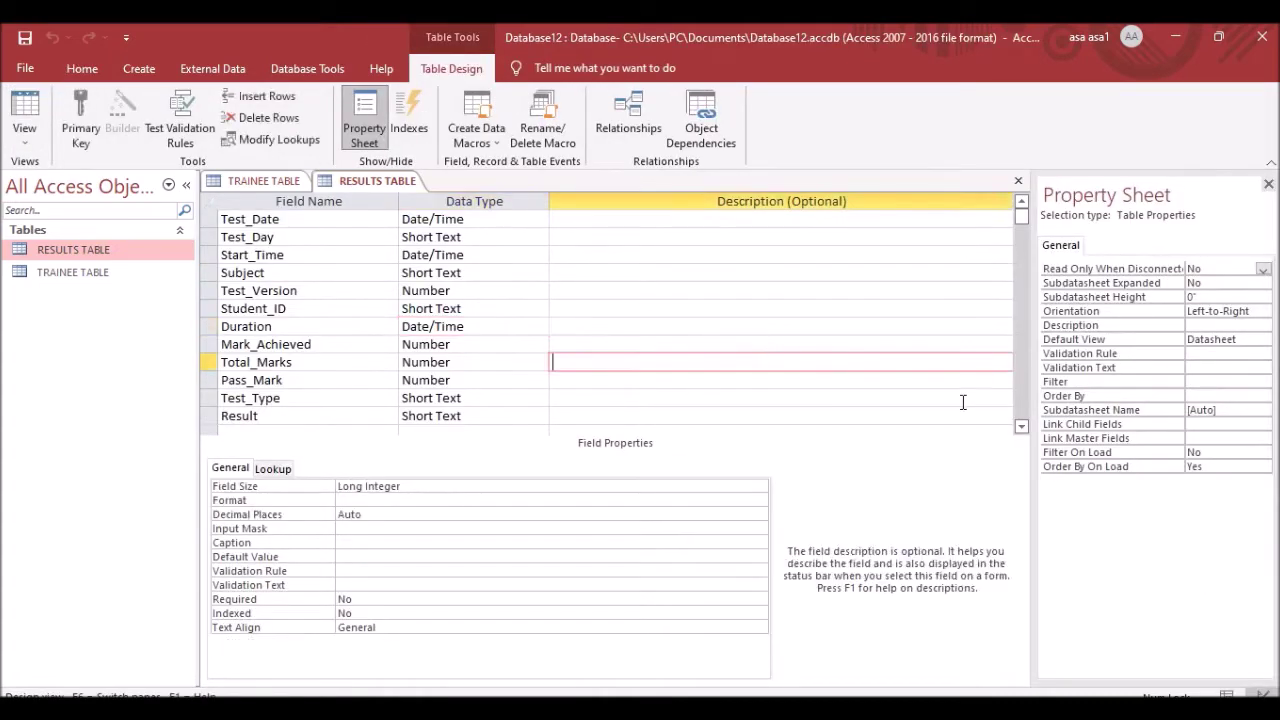
pyautogui.click(478, 326)
# Snip the RESULTS TABLE design view and paste it into the Word evidence under Step 17.
pyautogui.press('Print')
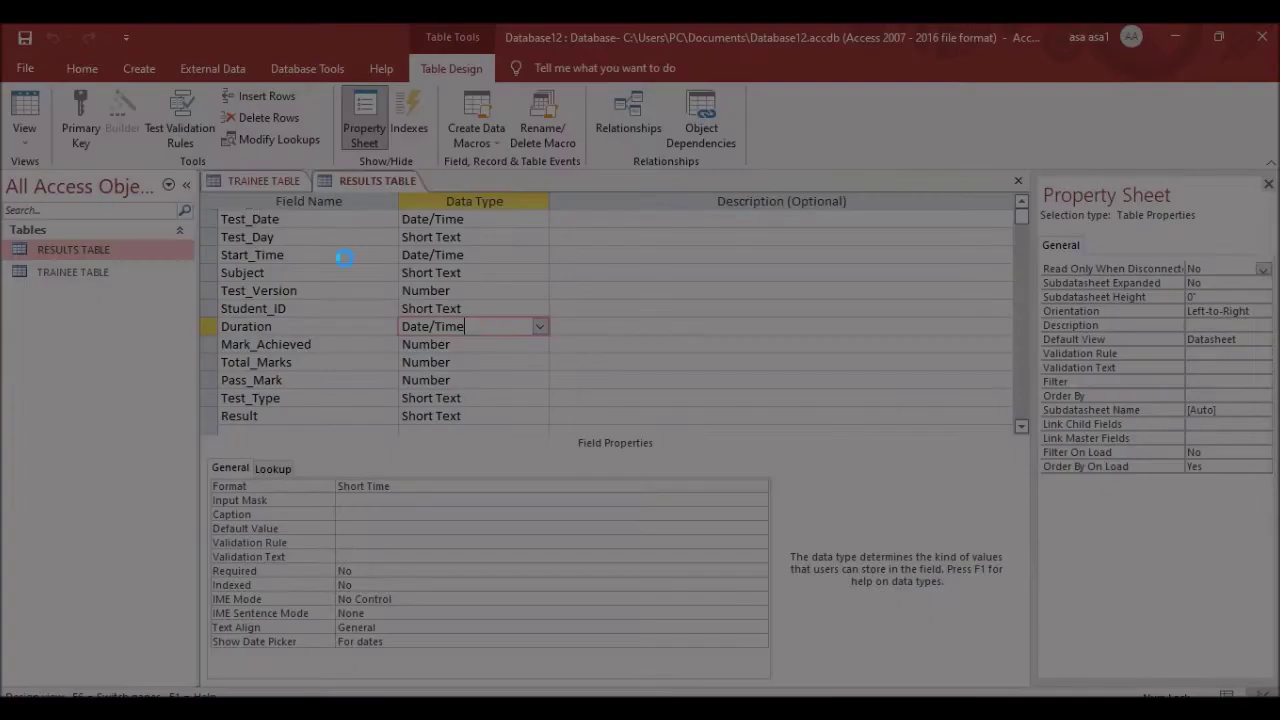
pyautogui.moveTo(197, 166); pyautogui.dragTo(1020, 680)
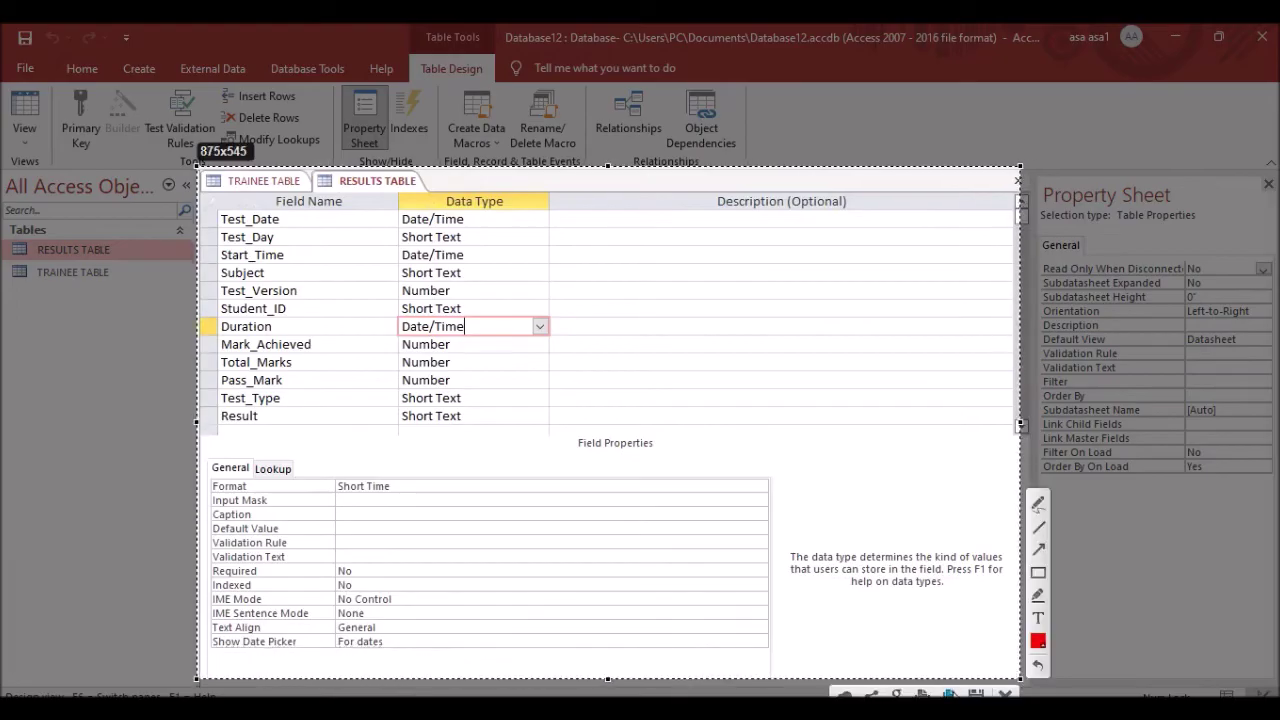
pyautogui.click(926, 690)
pyautogui.hotkey('alt', 'Tab')
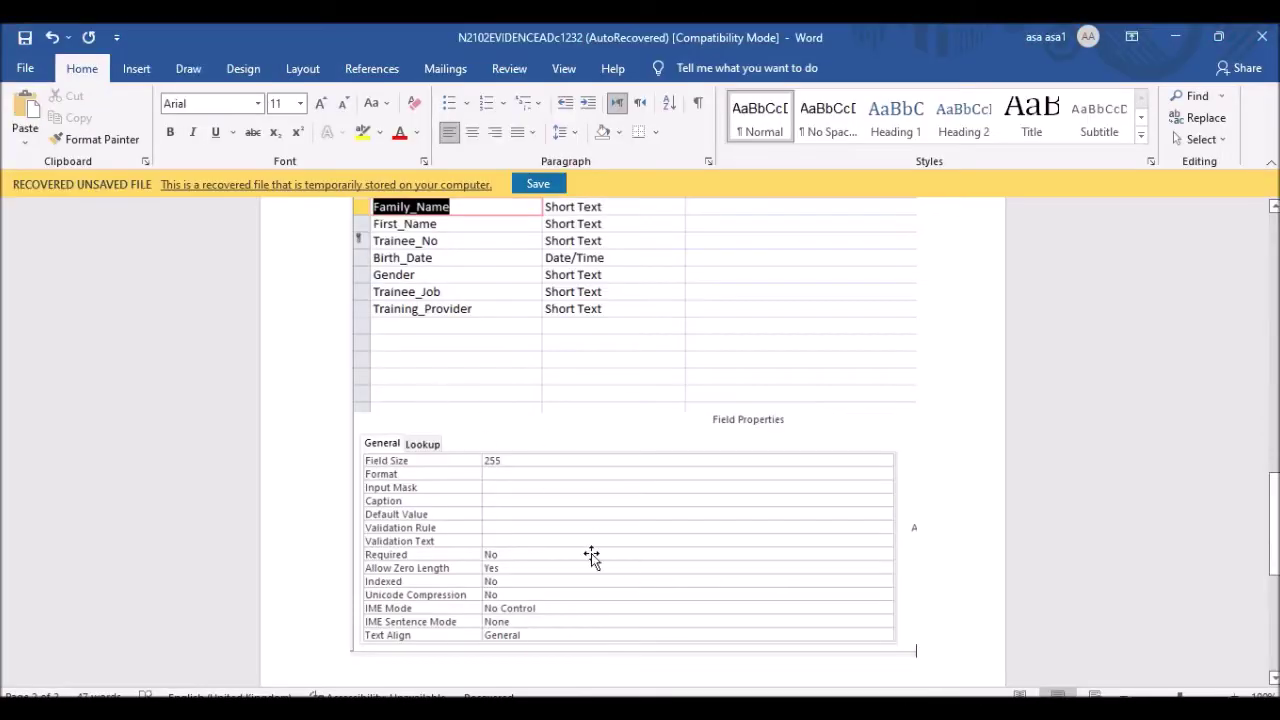
pyautogui.scroll(-5, 463, 443)
pyautogui.hotkey('ctrl', 'v')
pyautogui.scroll(-3, 654, 423)
pyautogui.hotkey('alt', 'Tab')
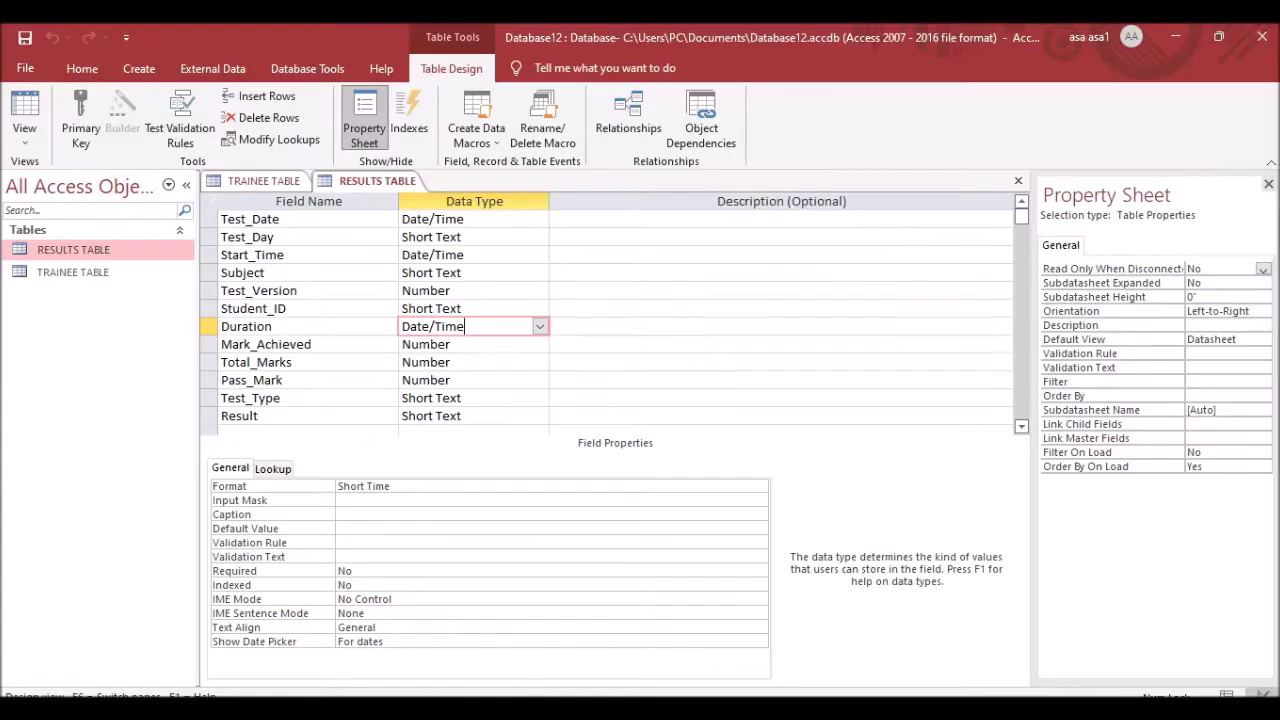
pyautogui.hotkey('alt', 'Tab')
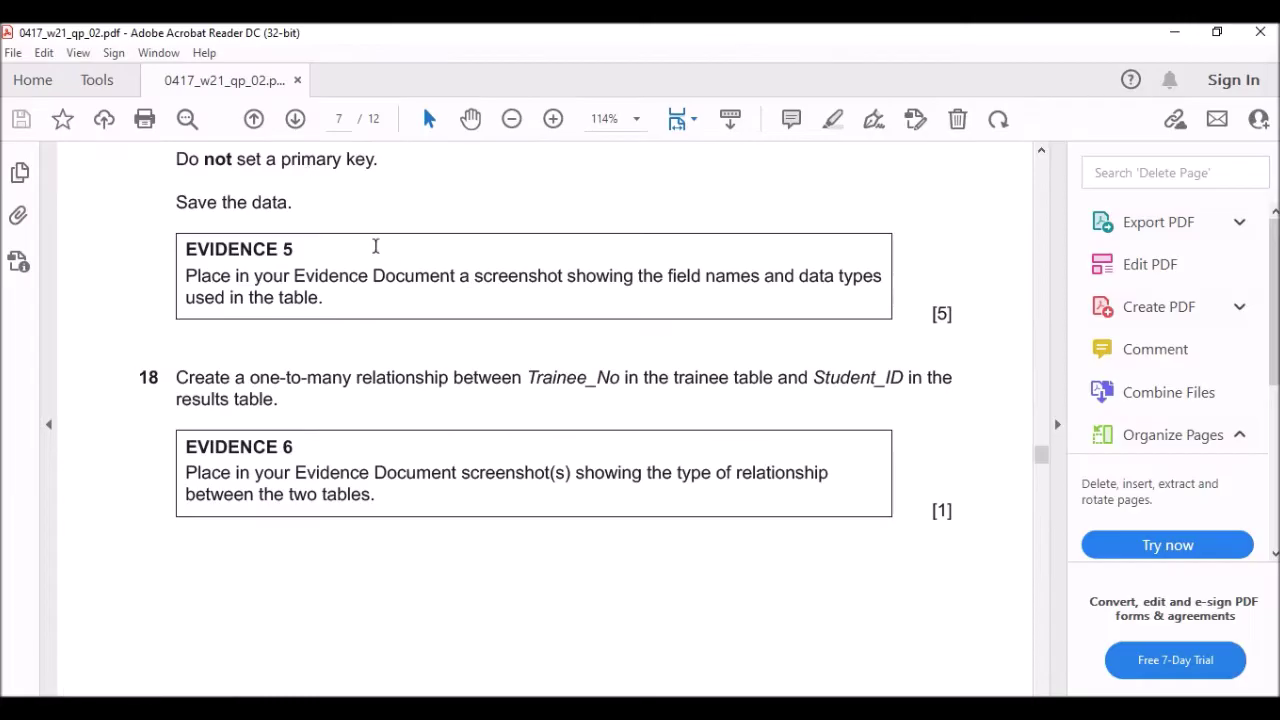
# Scroll the question paper to read question 18's one-to-many relationship task.
pyautogui.scroll(-3, 348, 331)
pyautogui.scroll(4, 294, 277)
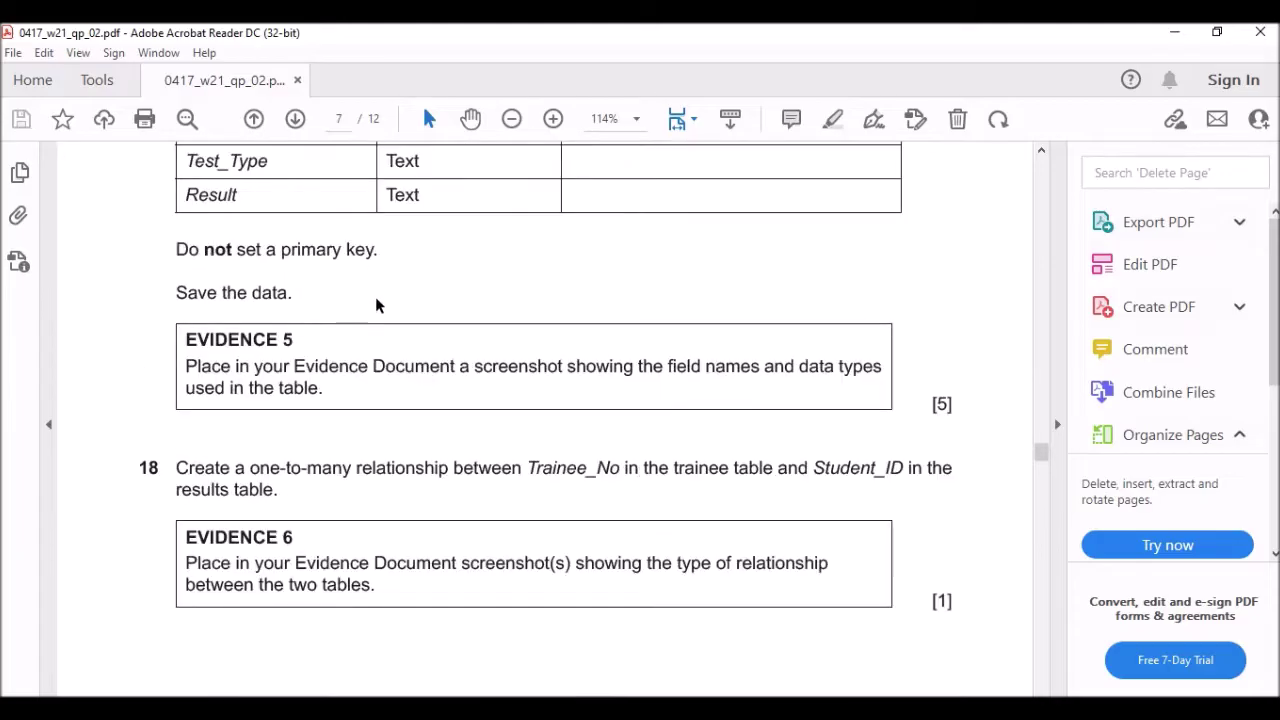
pyautogui.scroll(3, 463, 305)
pyautogui.scroll(-4, 306, 297)
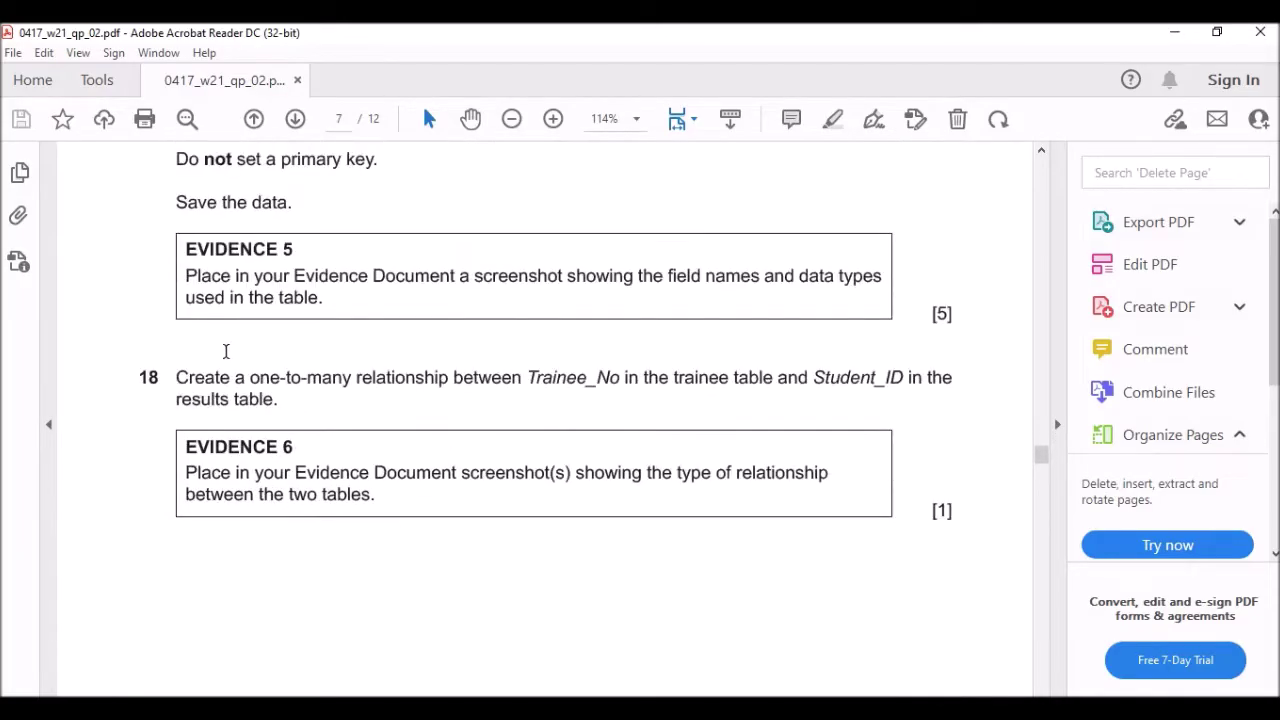
pyautogui.scroll(-1, 226, 351)
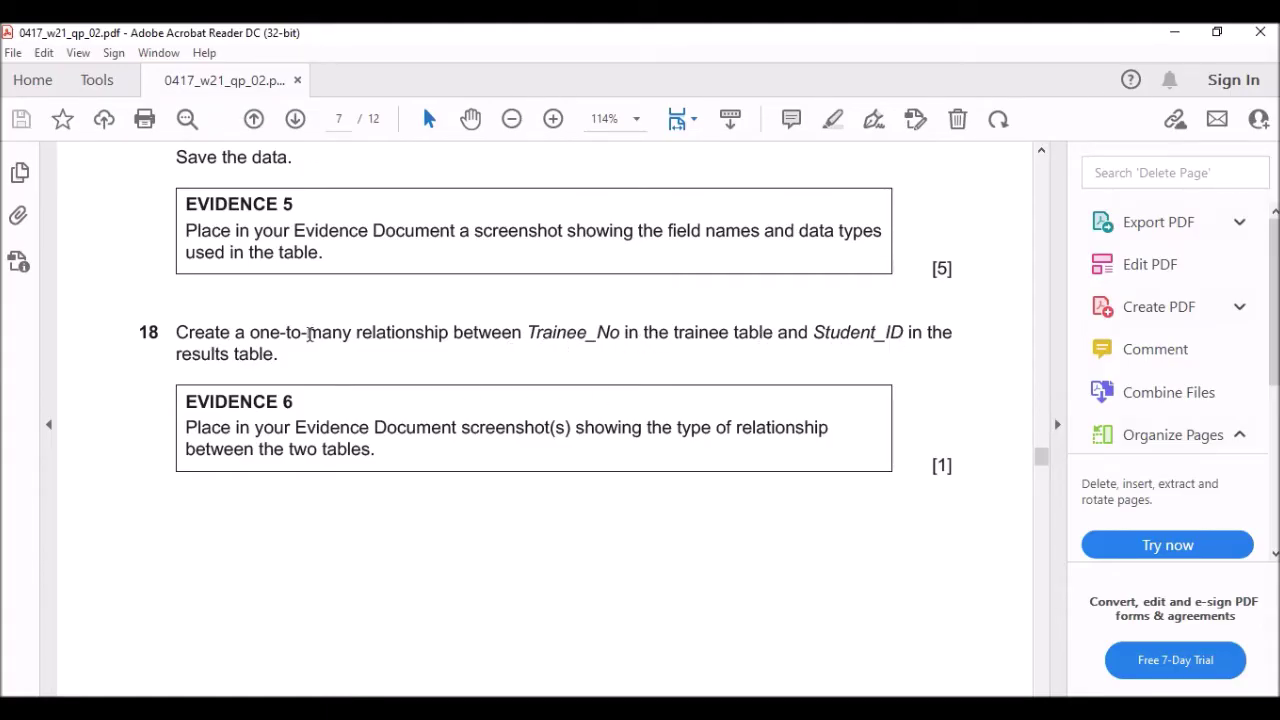
pyautogui.scroll(-2, 556, 462)
pyautogui.scroll(6, 566, 428)
pyautogui.scroll(-7, 576, 424)
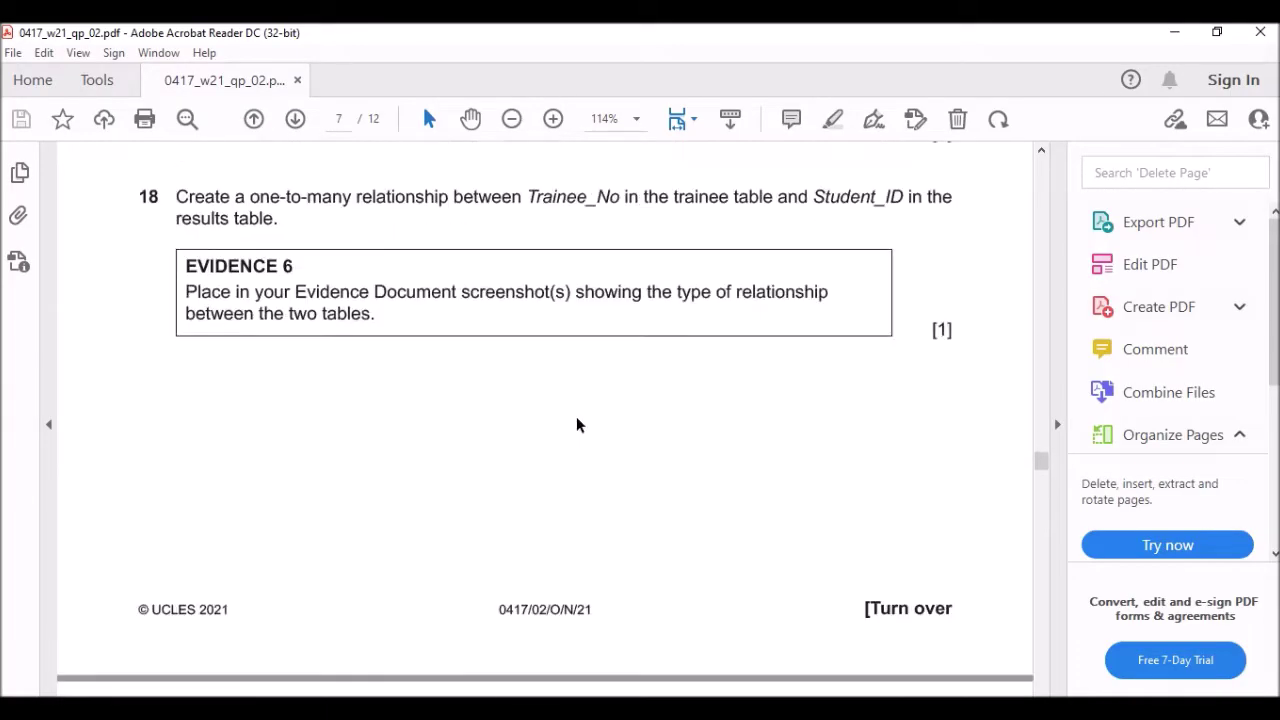
# Close the TRAINEE TABLE and RESULTS TABLE tabs in Access.
pyautogui.hotkey('alt', 'Tab')
pyautogui.rightClick(370, 182)
pyautogui.click(406, 190)
pyautogui.rightClick(268, 182)
pyautogui.click(265, 183)
pyautogui.rightClick(265, 186)
pyautogui.click(311, 211)
pyautogui.rightClick(252, 182)
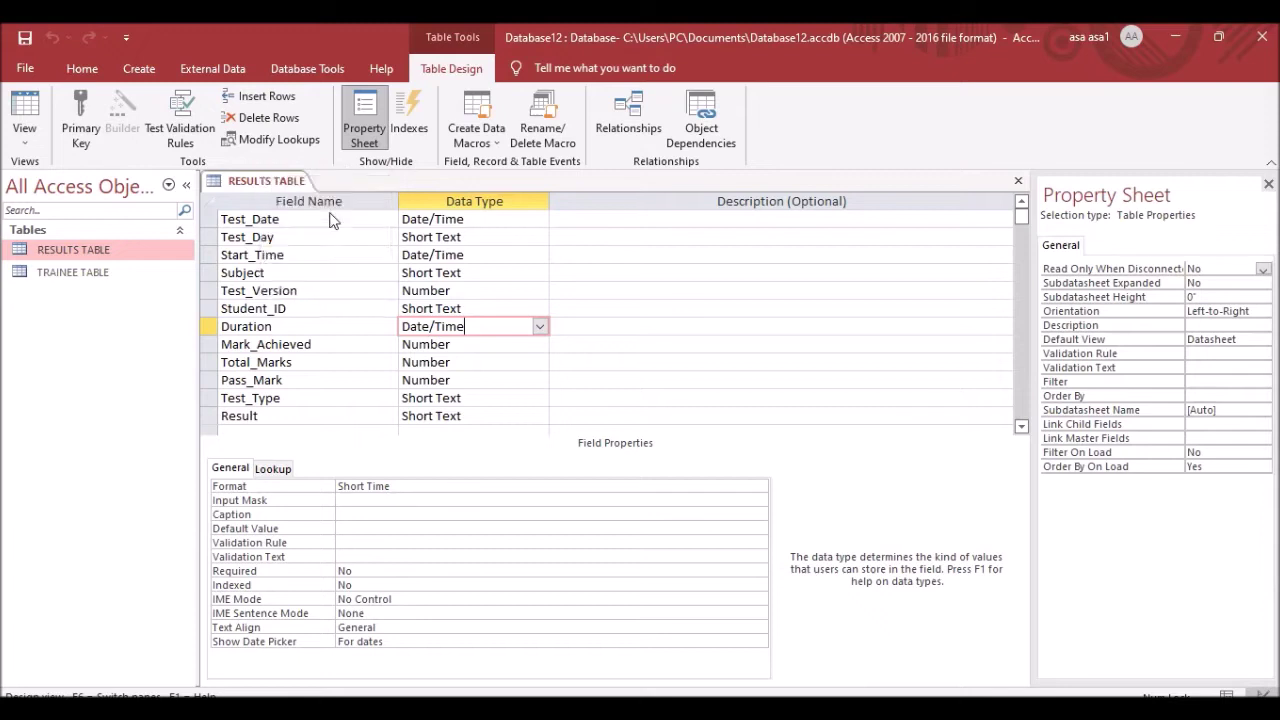
pyautogui.click(296, 211)
# Open the Relationships window with RESULTS TABLE and TRAINEE TABLE added to the layout.
pyautogui.click(80, 279)
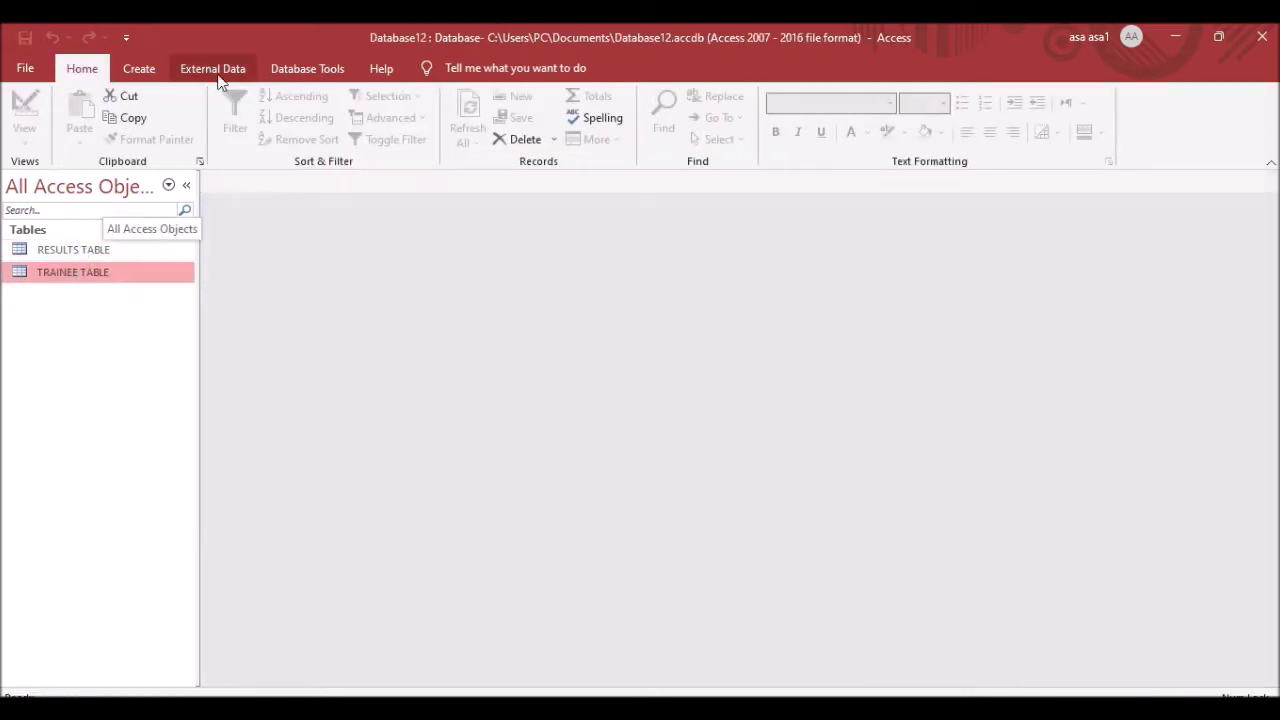
pyautogui.click(307, 70)
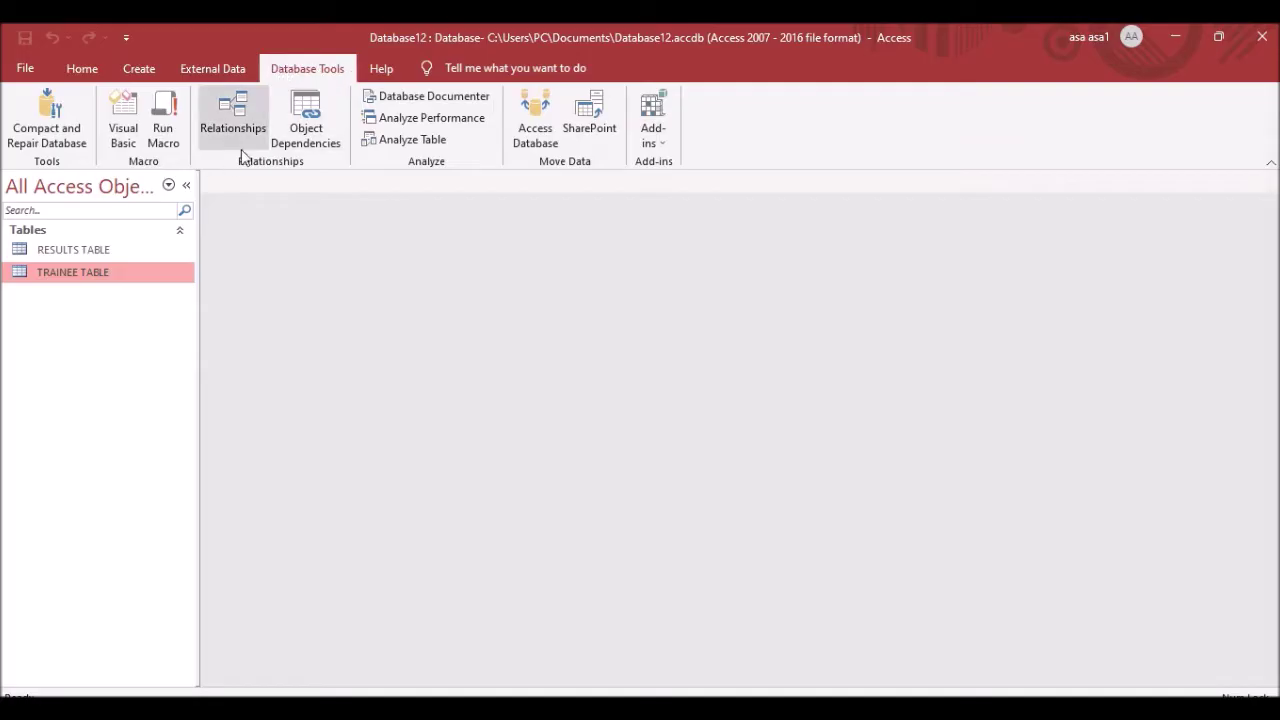
pyautogui.click(231, 112)
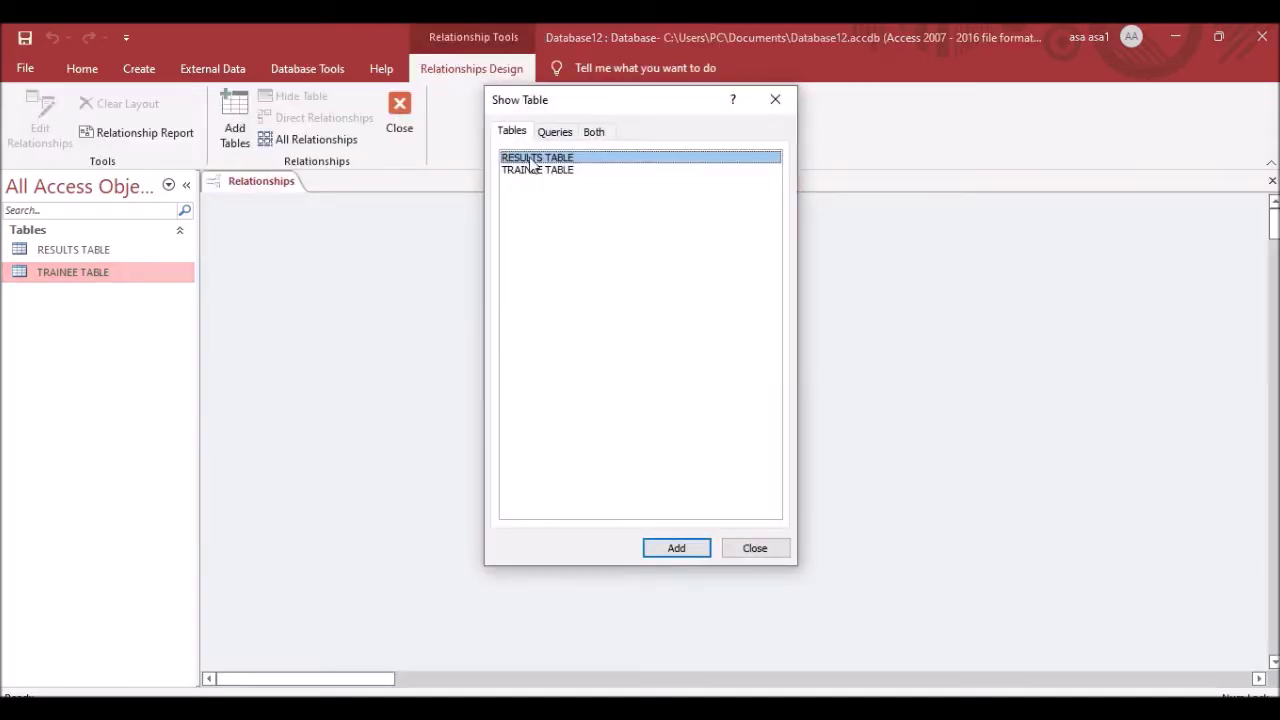
pyautogui.click(674, 548)
pyautogui.click(533, 172)
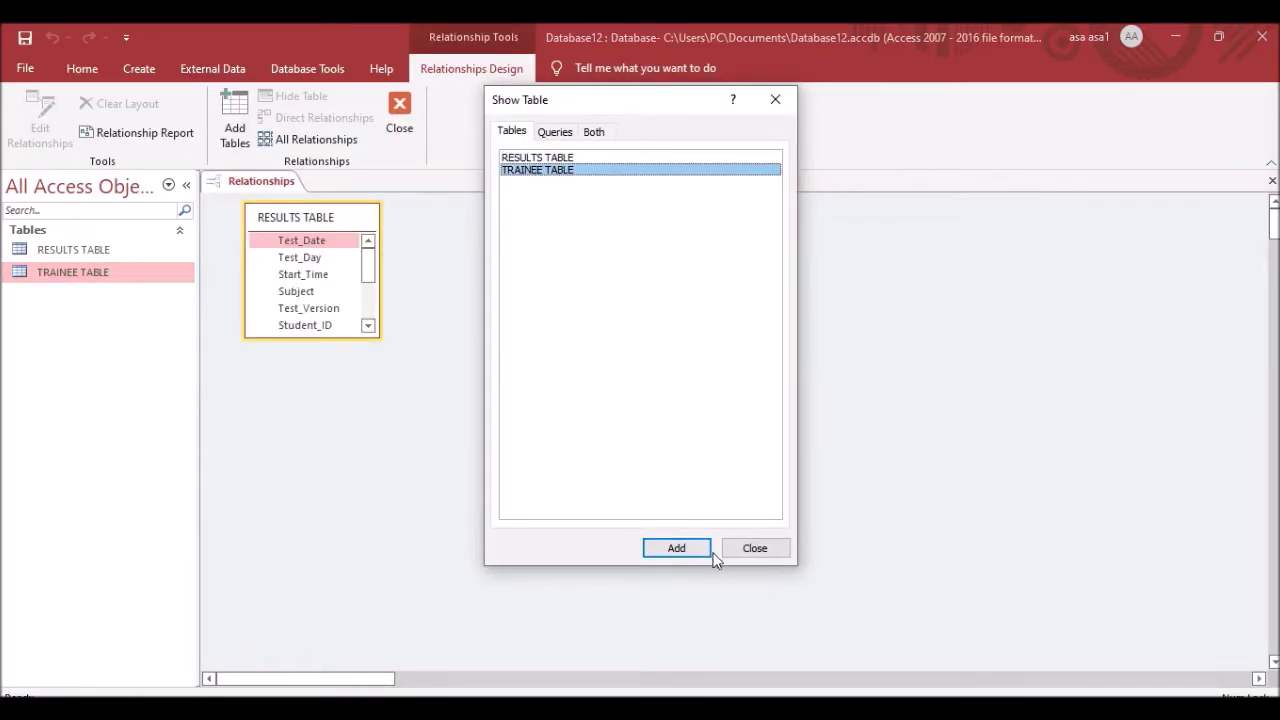
pyautogui.click(686, 550)
pyautogui.click(760, 550)
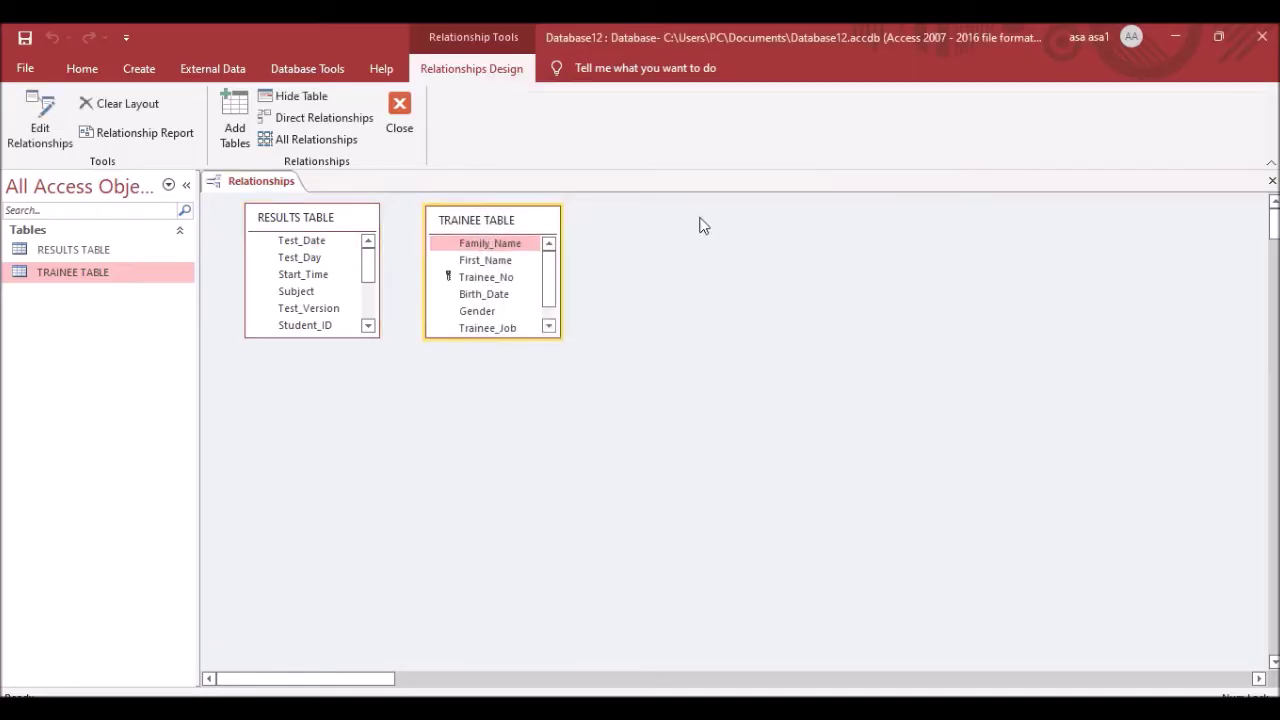
pyautogui.moveTo(483, 222); pyautogui.dragTo(709, 234)
# Link Trainee_No to Student_ID as a one-to-many relationship.
pyautogui.hotkey('alt', 'Tab')
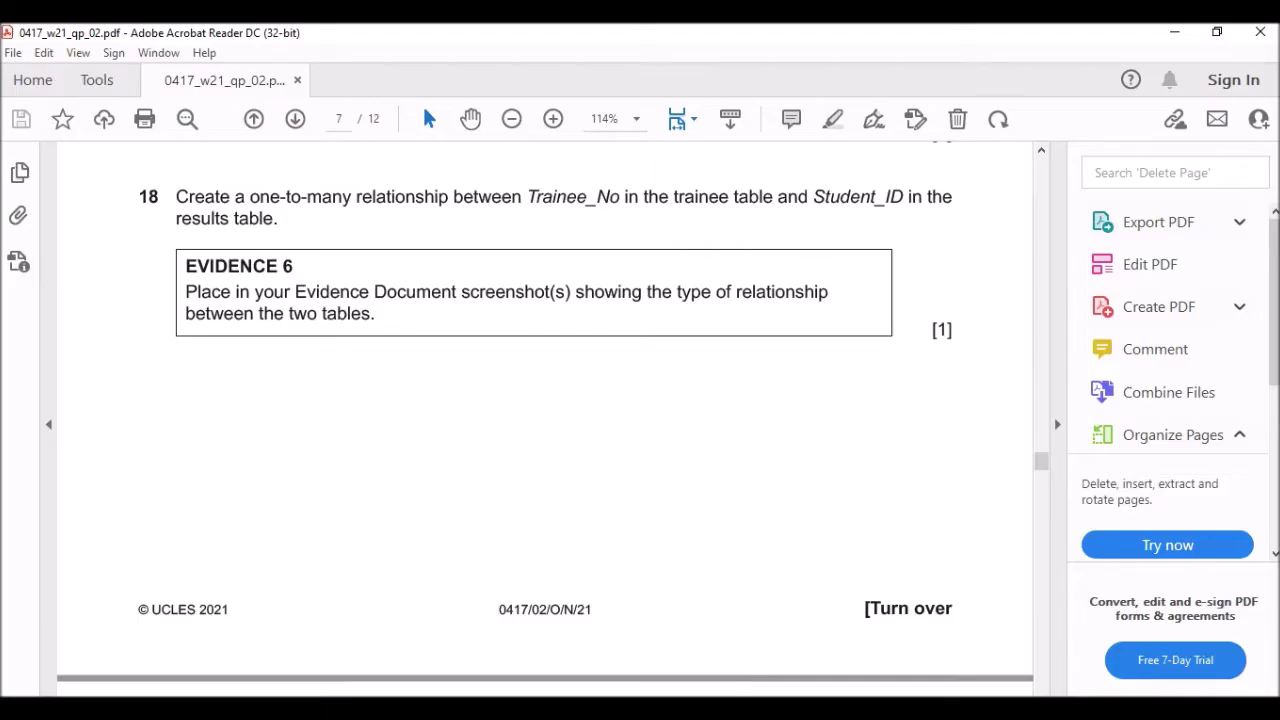
pyautogui.hotkey('alt', 'Tab')
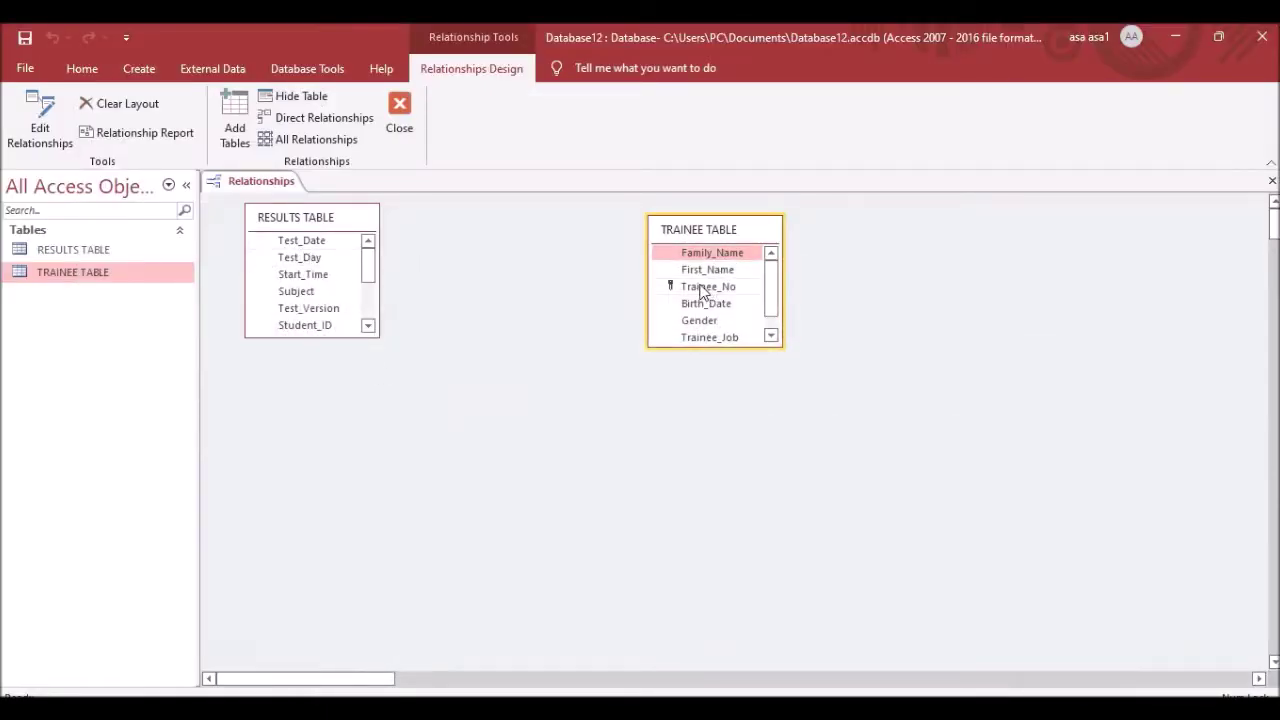
pyautogui.hotkey('alt', 'Tab')
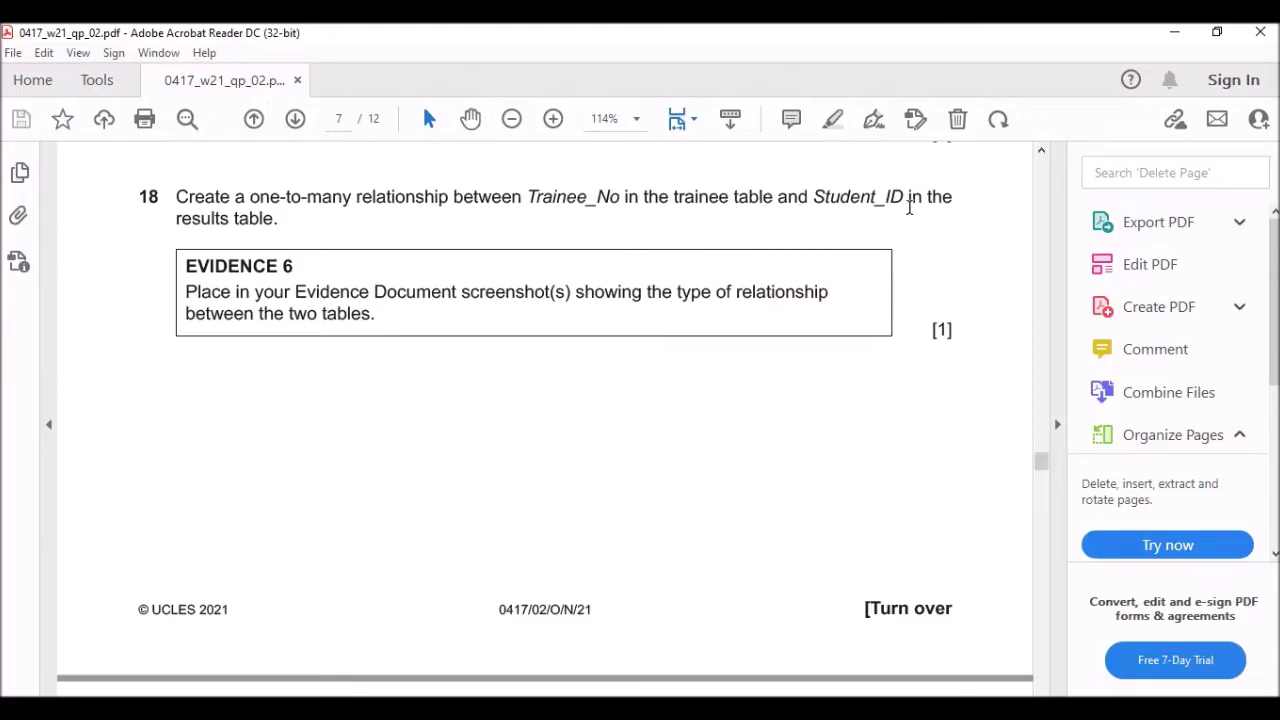
pyautogui.hotkey('alt', 'Tab')
pyautogui.scroll(-1, 300, 310)
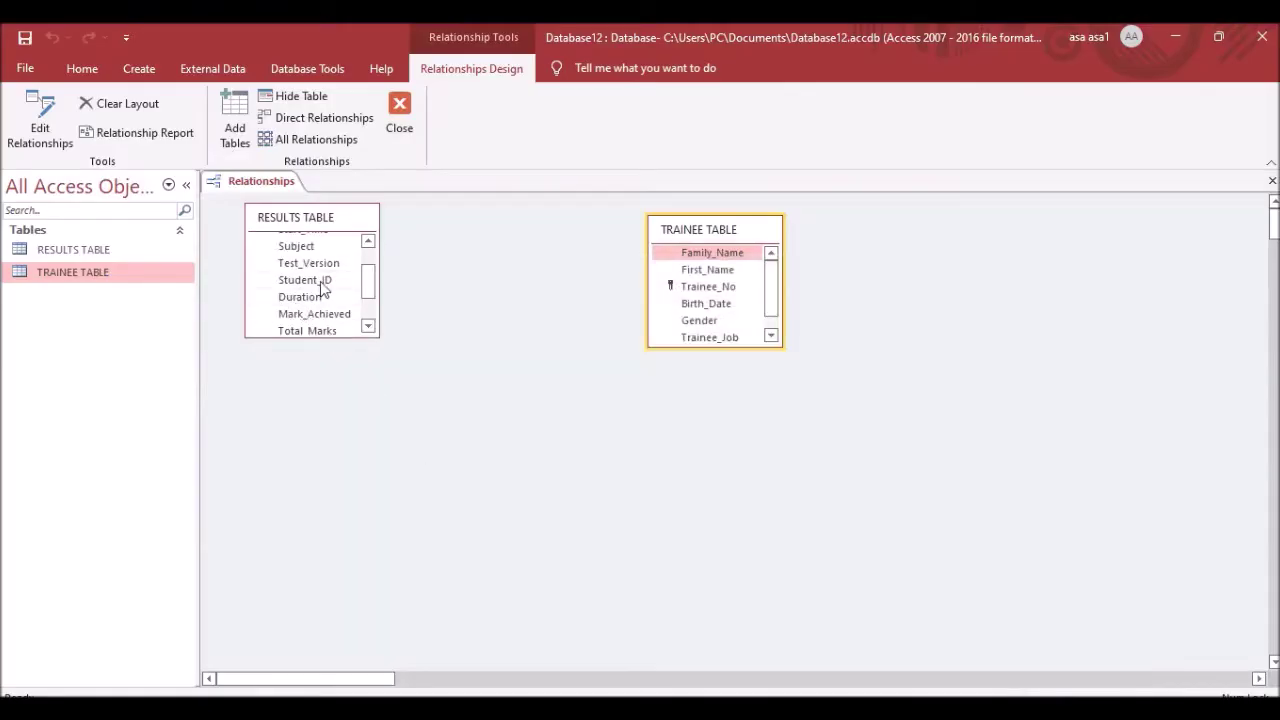
pyautogui.moveTo(697, 287); pyautogui.dragTo(335, 294)
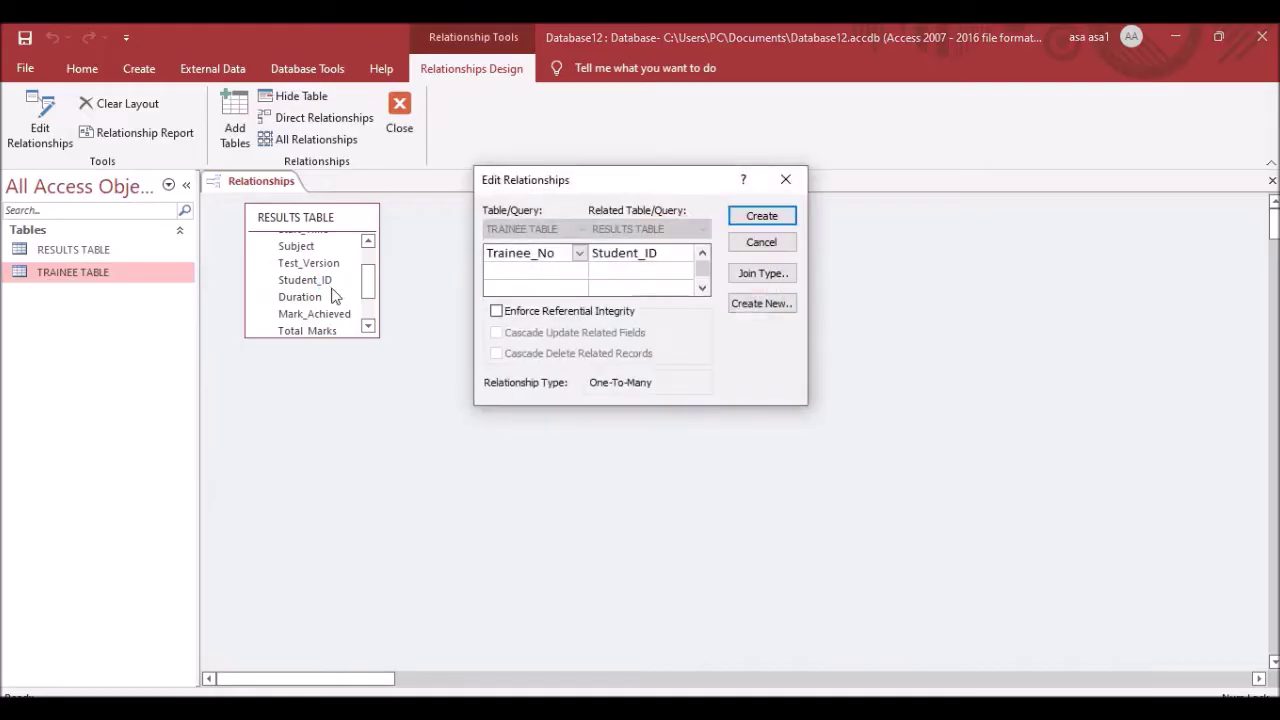
pyautogui.click(660, 253)
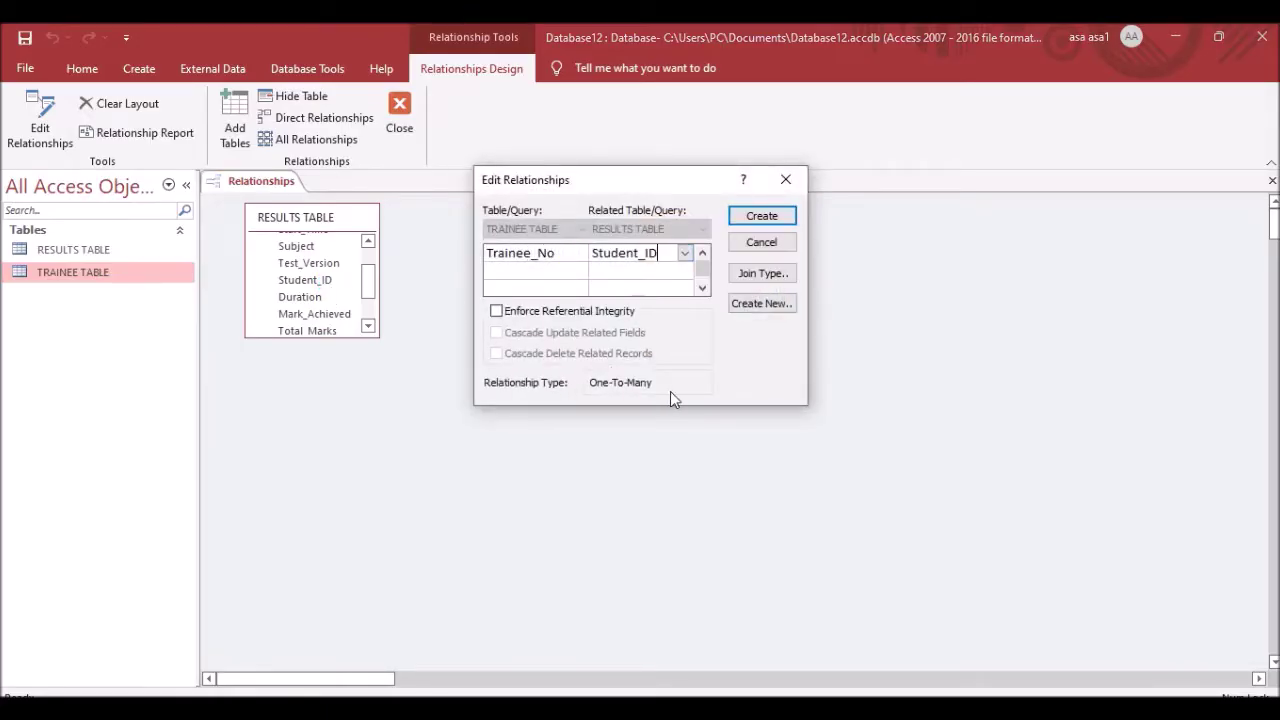
pyautogui.moveTo(697, 220)
pyautogui.mouseDown()
pyautogui.moveTo(629, 421)
pyautogui.moveTo(589, 387)
pyautogui.mouseUp()
pyautogui.click(712, 426)
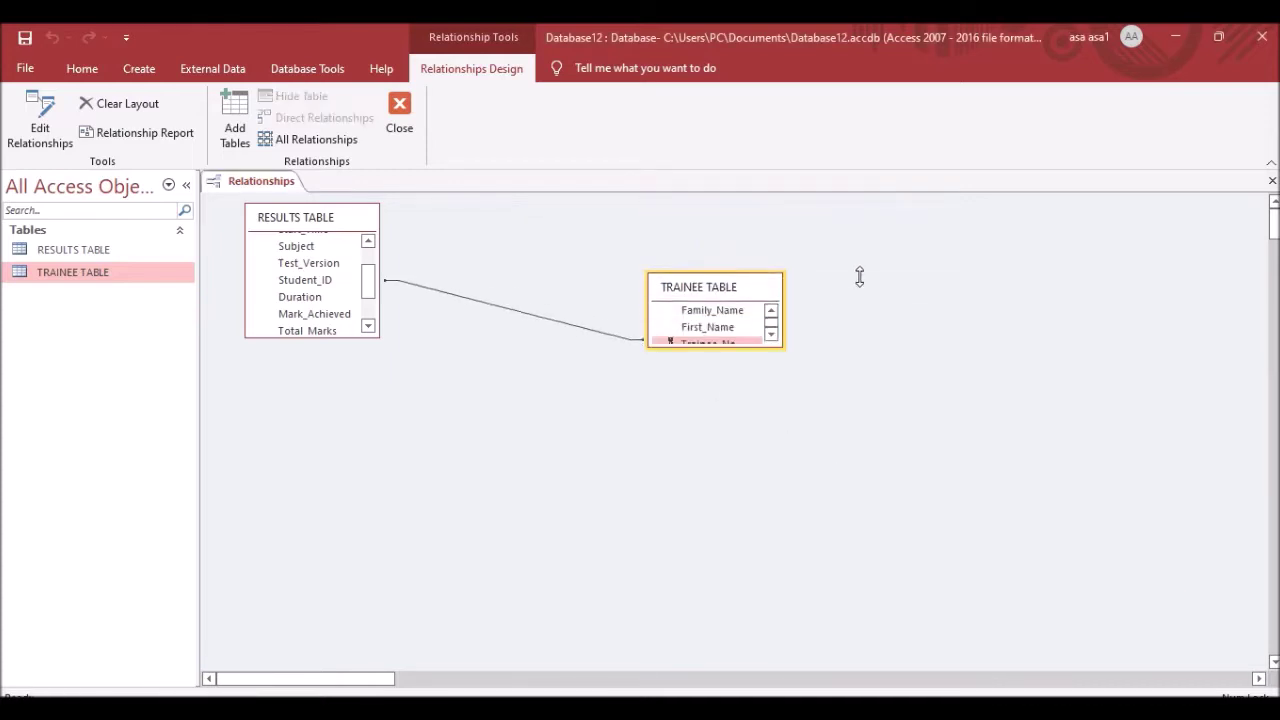
# Enlarge and arrange both field lists, then copy a screen capture of the relationships layout.
pyautogui.moveTo(738, 347); pyautogui.dragTo(787, 511)
pyautogui.moveTo(285, 337); pyautogui.dragTo(316, 465)
pyautogui.moveTo(314, 217); pyautogui.dragTo(364, 310)
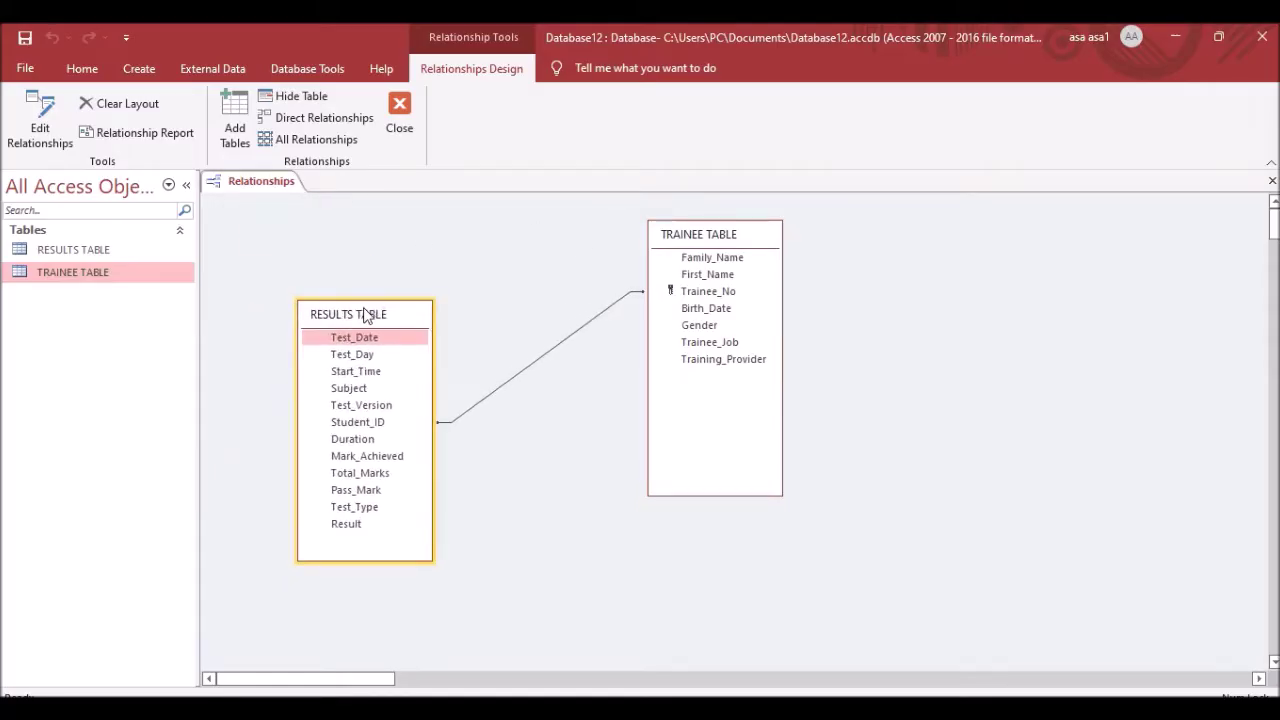
pyautogui.press('Print')
pyautogui.moveTo(203, 167); pyautogui.dragTo(996, 645)
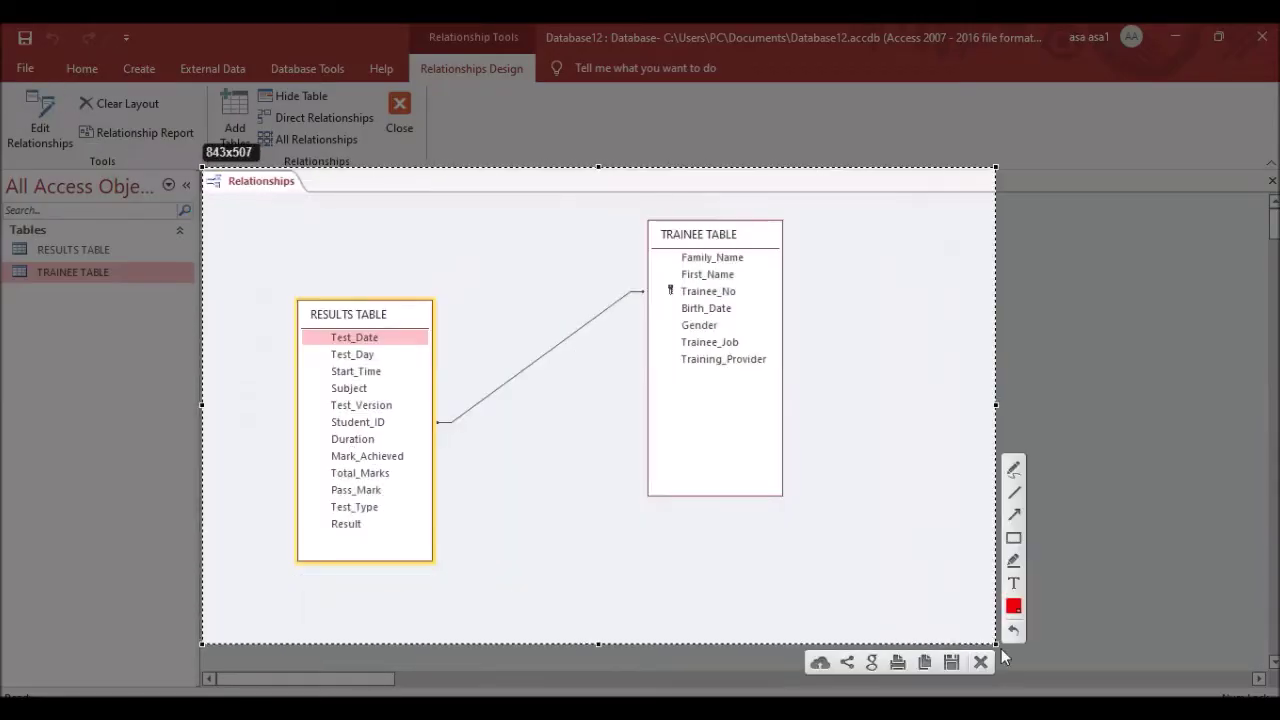
pyautogui.click(924, 663)
pyautogui.hotkey('alt', 'Tab')
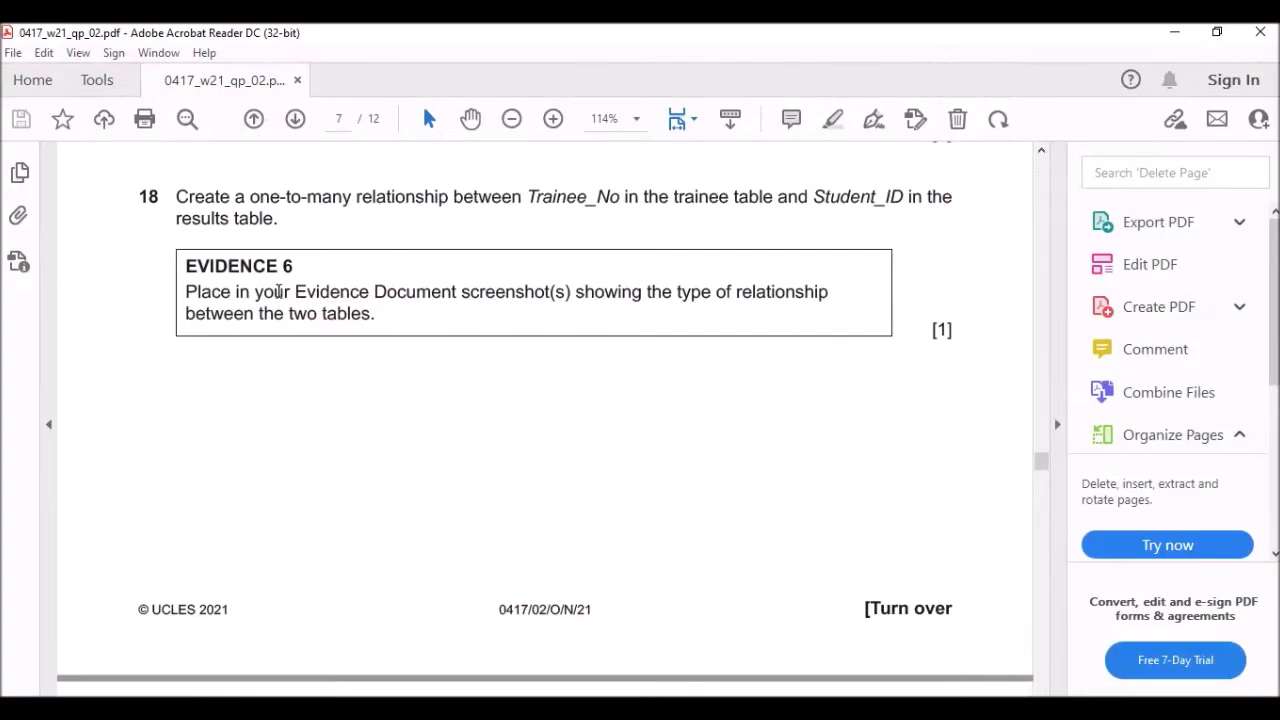
# Paste the relationship diagram screenshot under Step 18 – EVIDENCE 6 in Word.
pyautogui.scroll(-2, 223, 277)
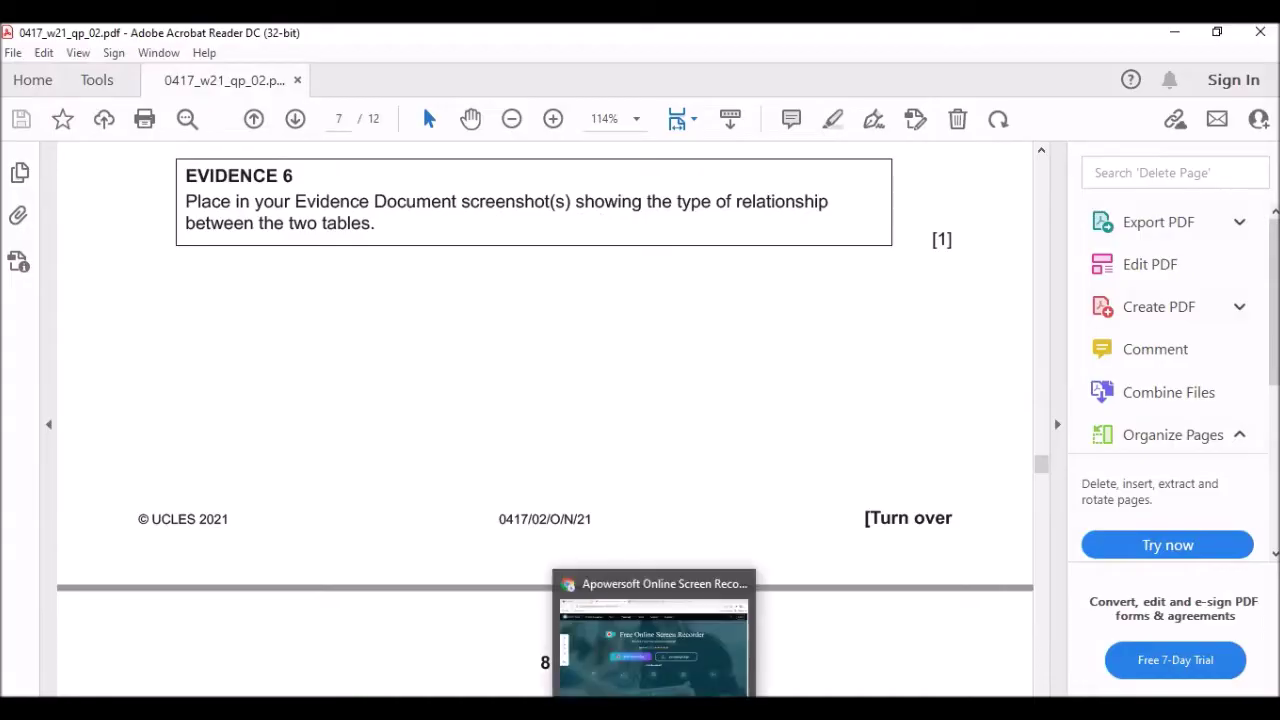
pyautogui.click(740, 710)
pyautogui.scroll(-3, 540, 511)
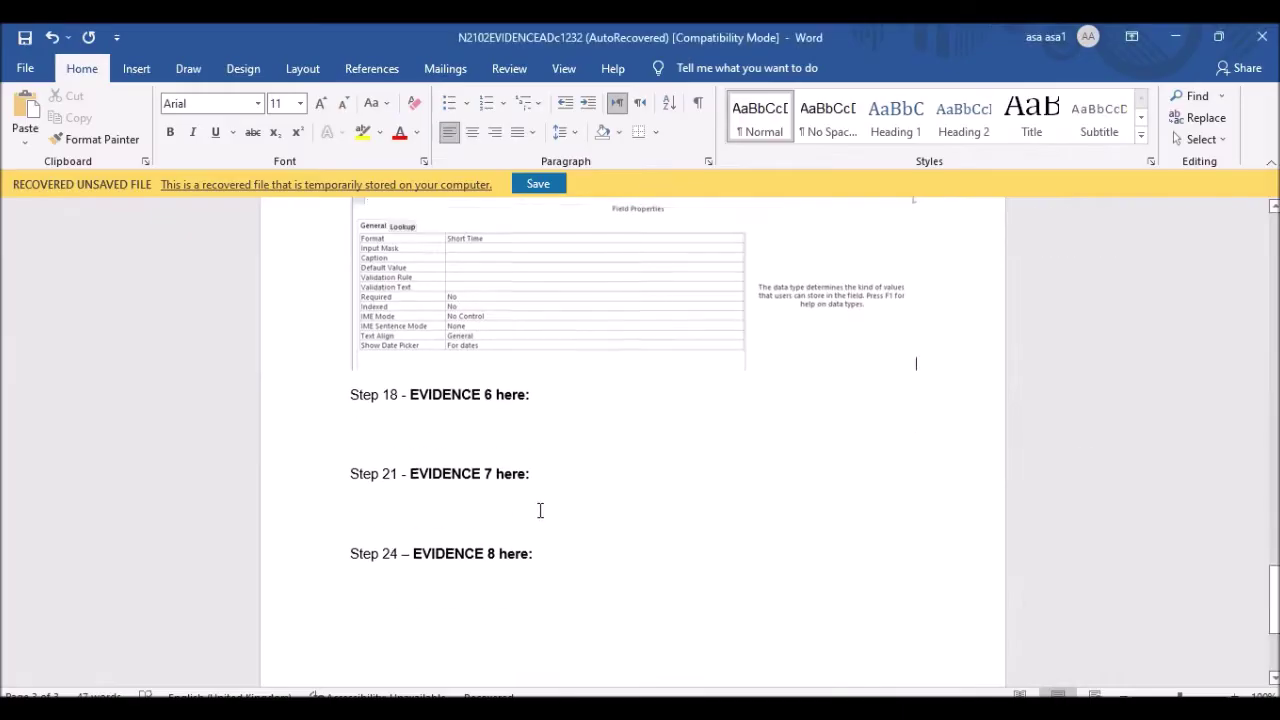
pyautogui.hotkey('ctrl', 'v')
pyautogui.scroll(-5, 585, 505)
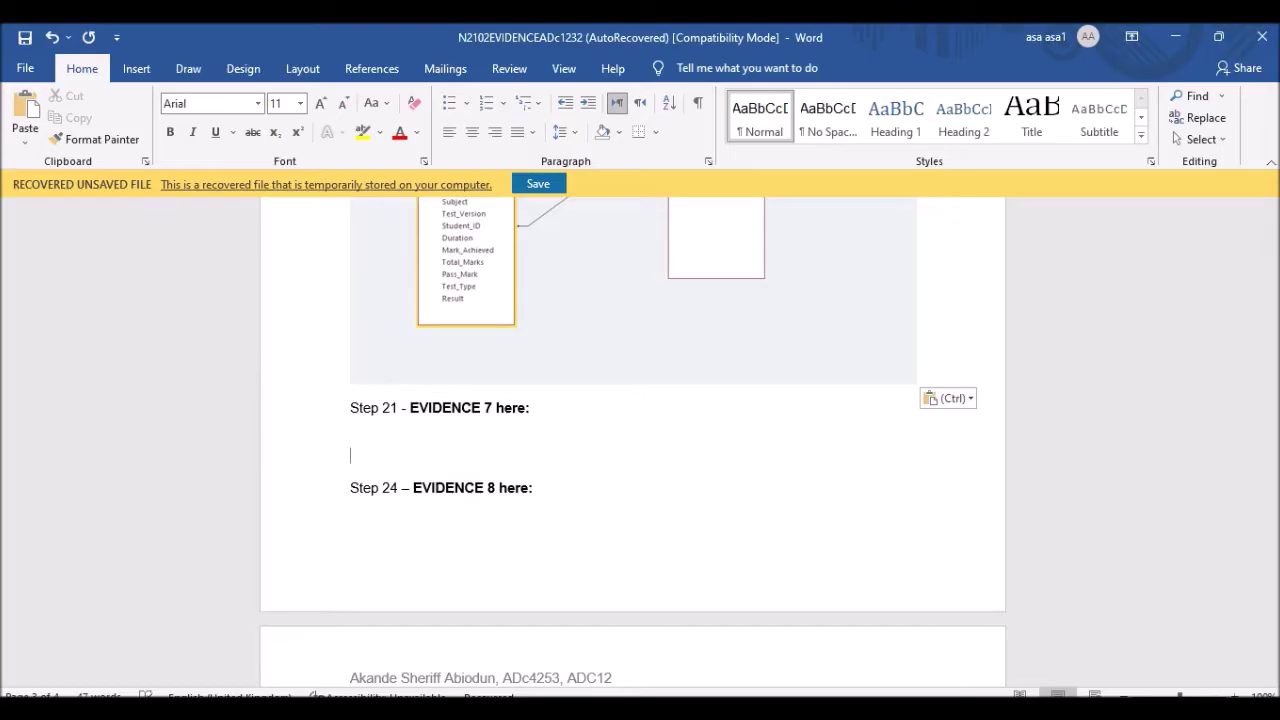
# Review question 19, then save and close the Relationships layout in Access.
pyautogui.hotkey('alt', 'Tab')
pyautogui.scroll(-6, 589, 591)
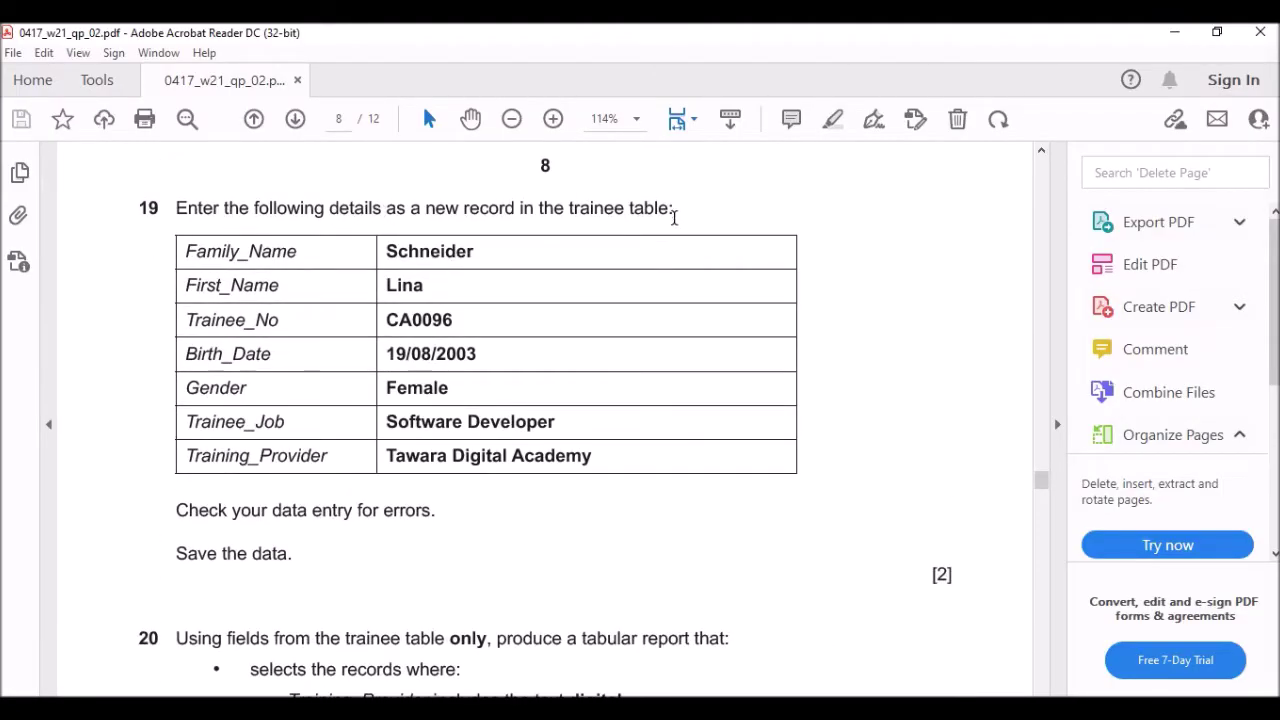
pyautogui.hotkey('alt', 'Tab')
pyautogui.rightClick(266, 180)
pyautogui.click(310, 190)
pyautogui.rightClick(240, 181)
pyautogui.click(318, 212)
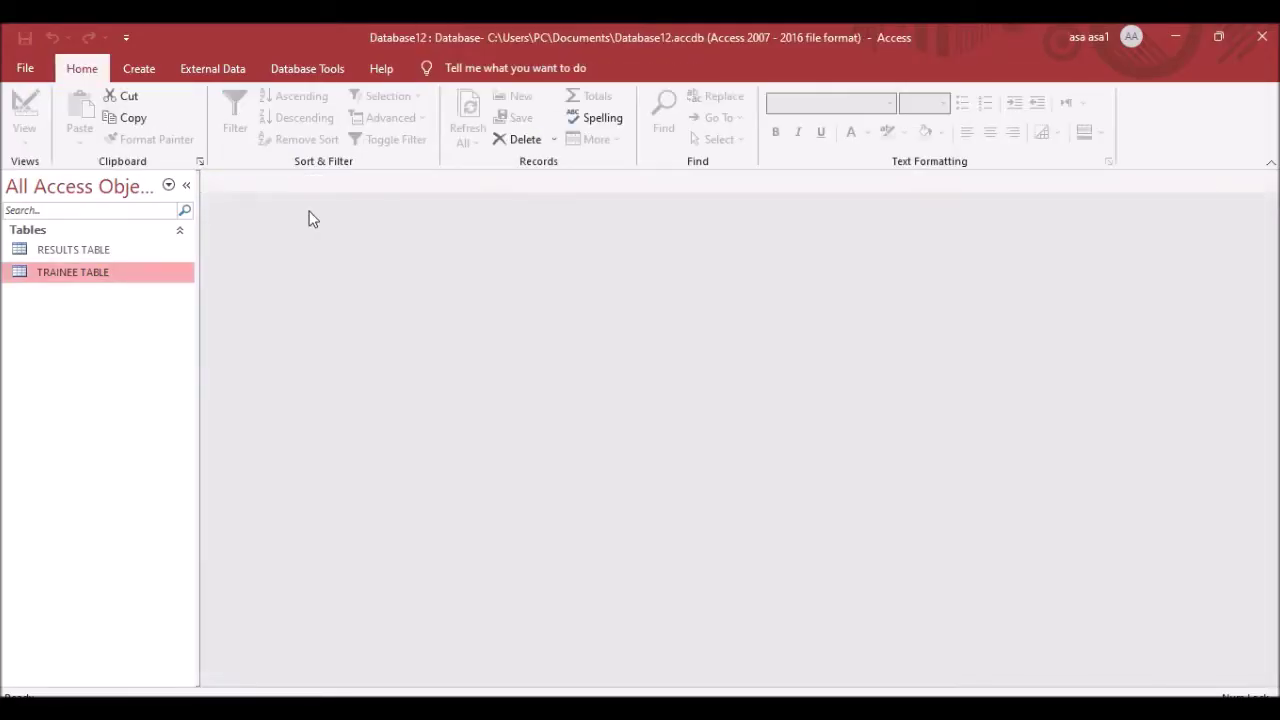
# Open TRAINEE TABLE and start a new record at the end of the table.
pyautogui.doubleClick(69, 273)
pyautogui.moveTo(1274, 225); pyautogui.dragTo(1274, 452)
pyautogui.scroll(-1, 796, 505)
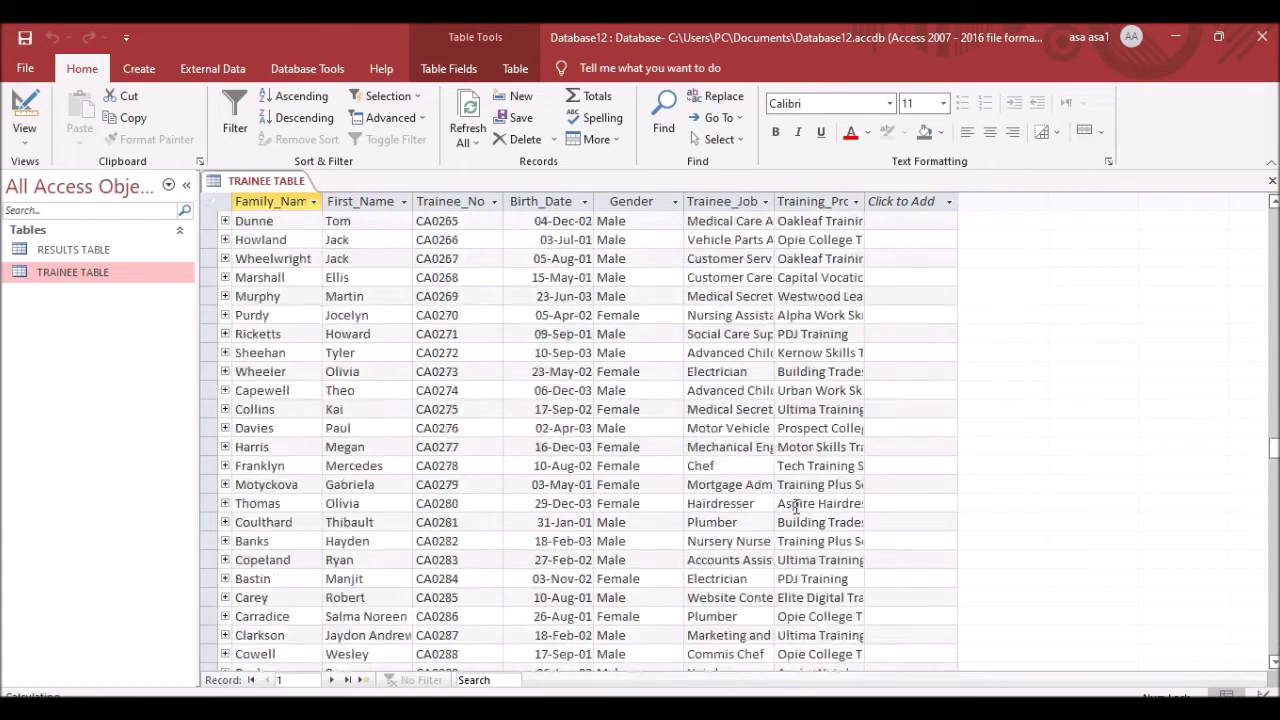
pyautogui.scroll(-20, 796, 505)
pyautogui.moveTo(1274, 468); pyautogui.dragTo(1274, 628)
pyautogui.scroll(-2, 537, 449)
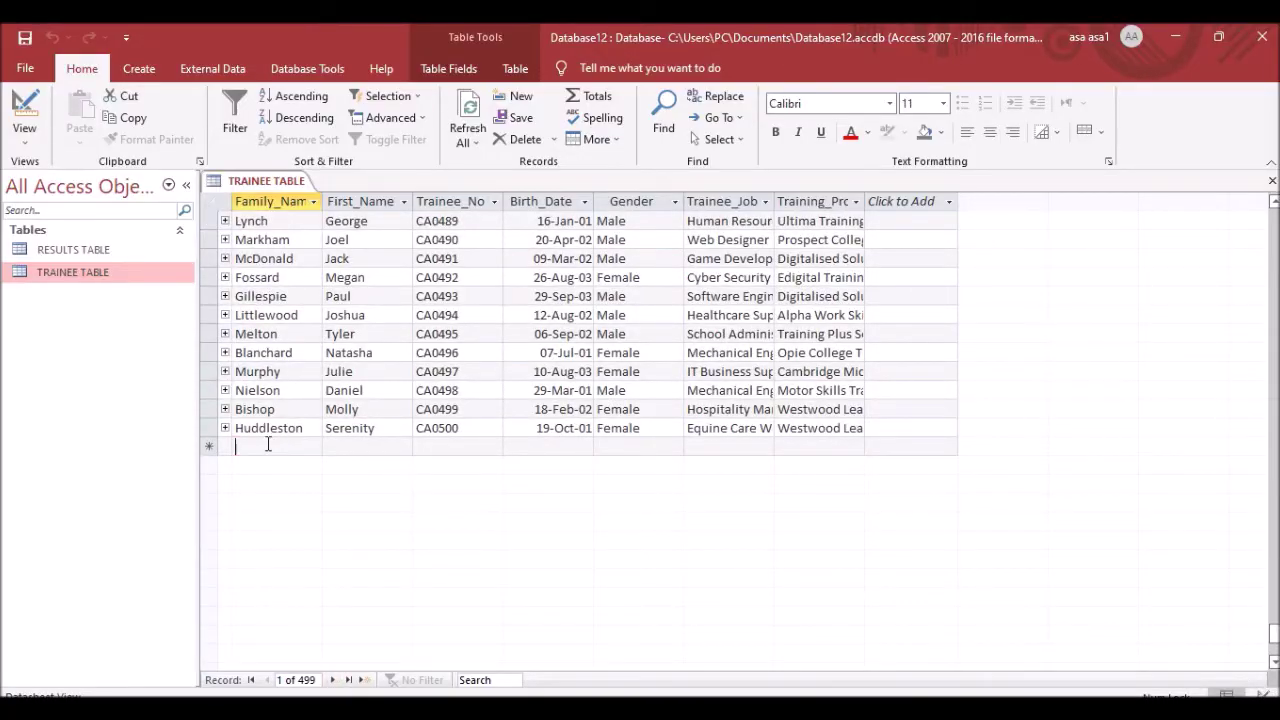
pyautogui.click(268, 444)
# Enter the new trainee's family name, first name and trainee number from the question paper.
pyautogui.hotkey('alt', 'Tab')
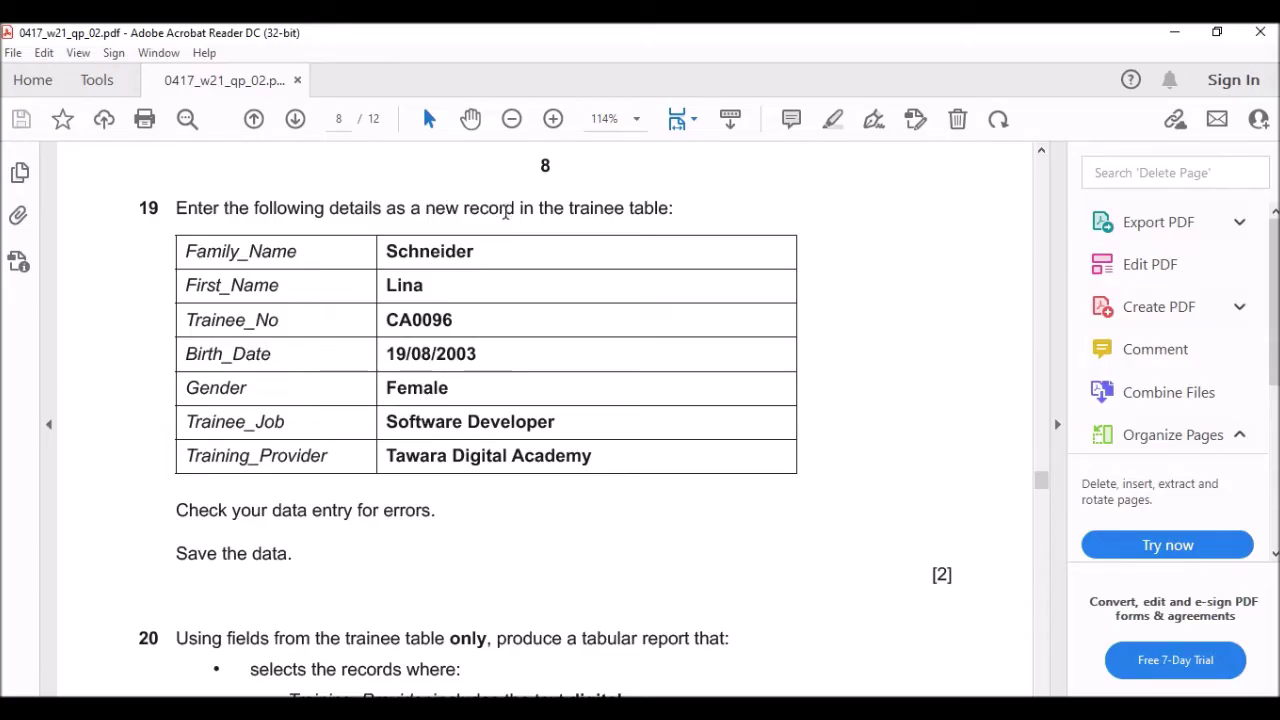
pyautogui.doubleClick(420, 251)
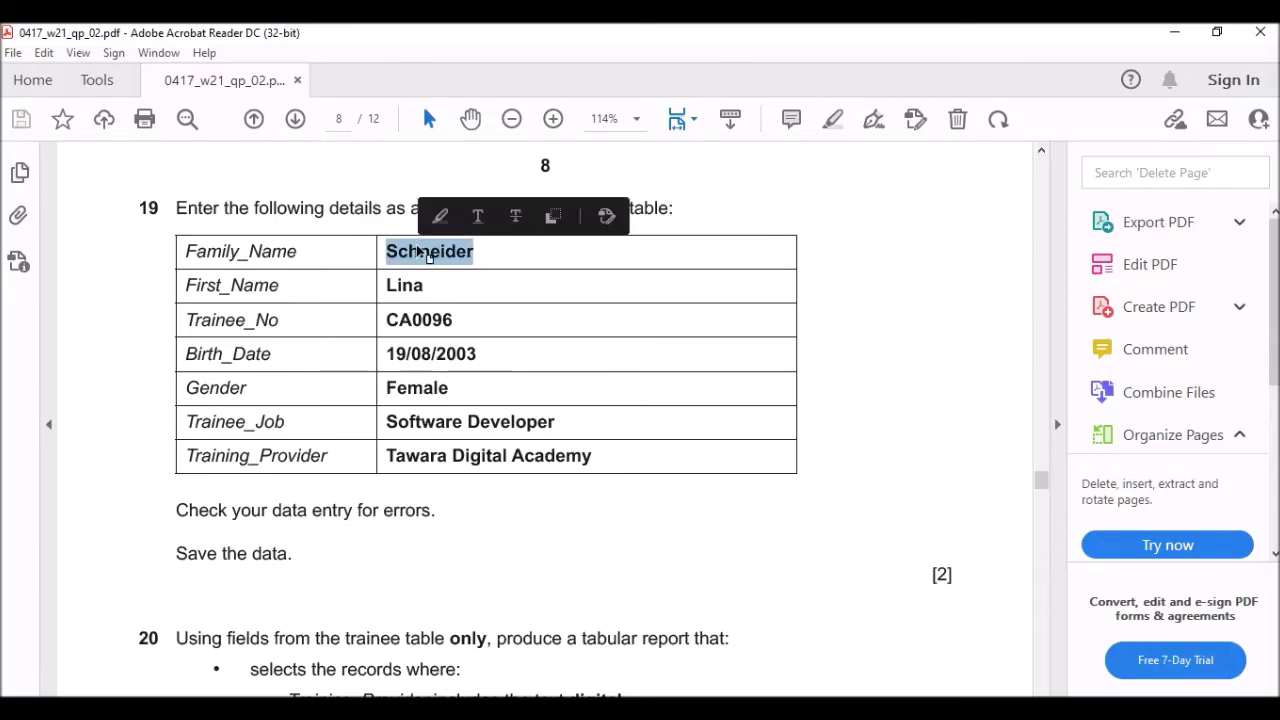
pyautogui.hotkey('alt', 'Tab')
pyautogui.hotkey('ctrl', 'v')
pyautogui.press('Tab')
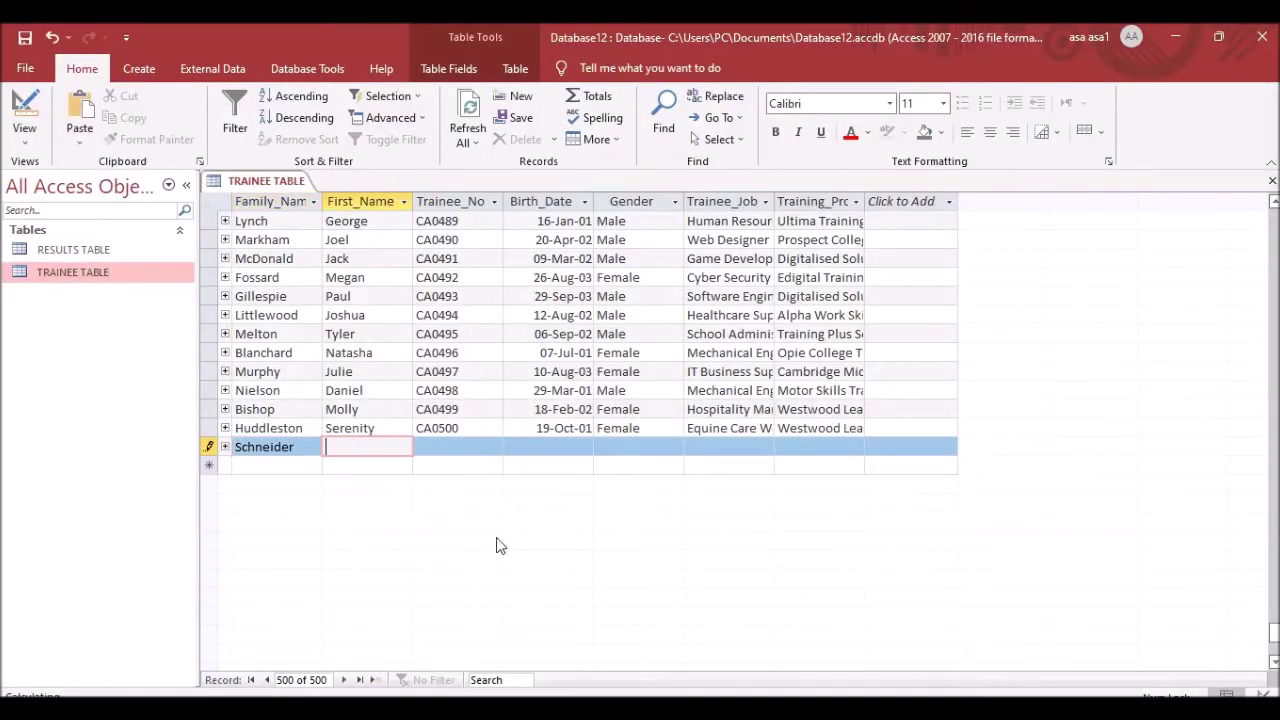
pyautogui.hotkey('alt', 'Tab')
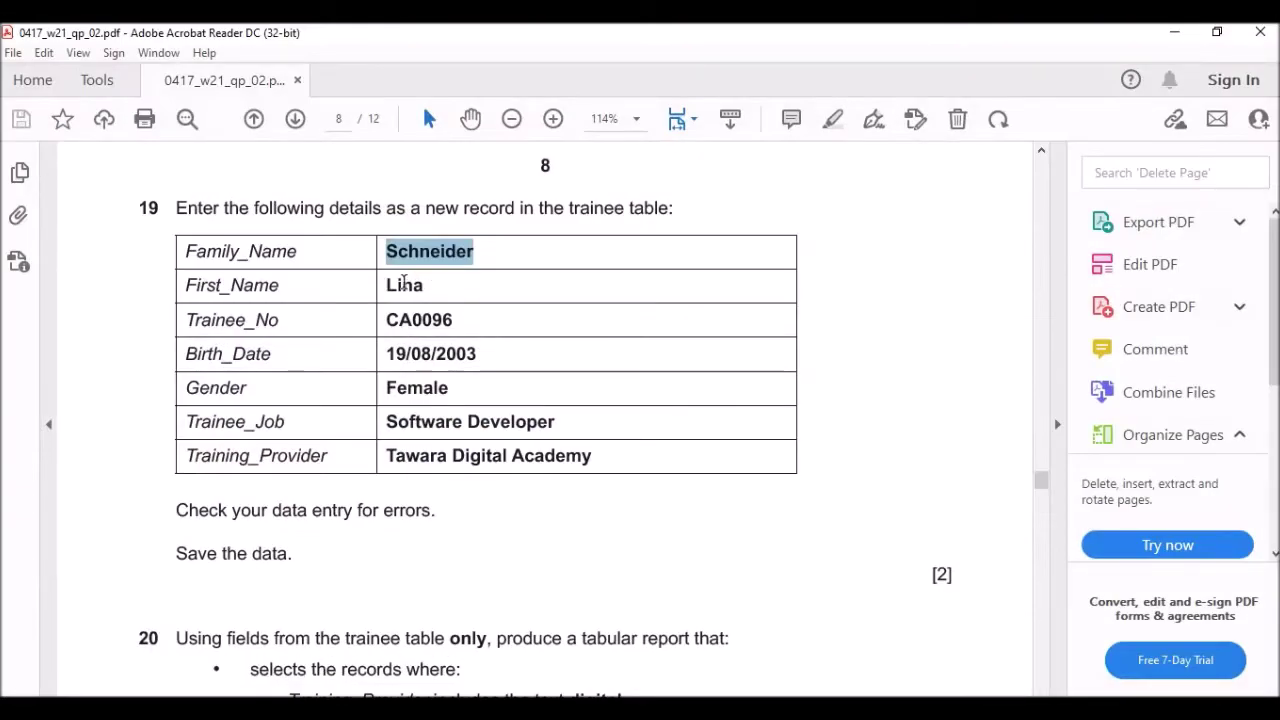
pyautogui.doubleClick(426, 320)
pyautogui.hotkey('ctrl', 'c')
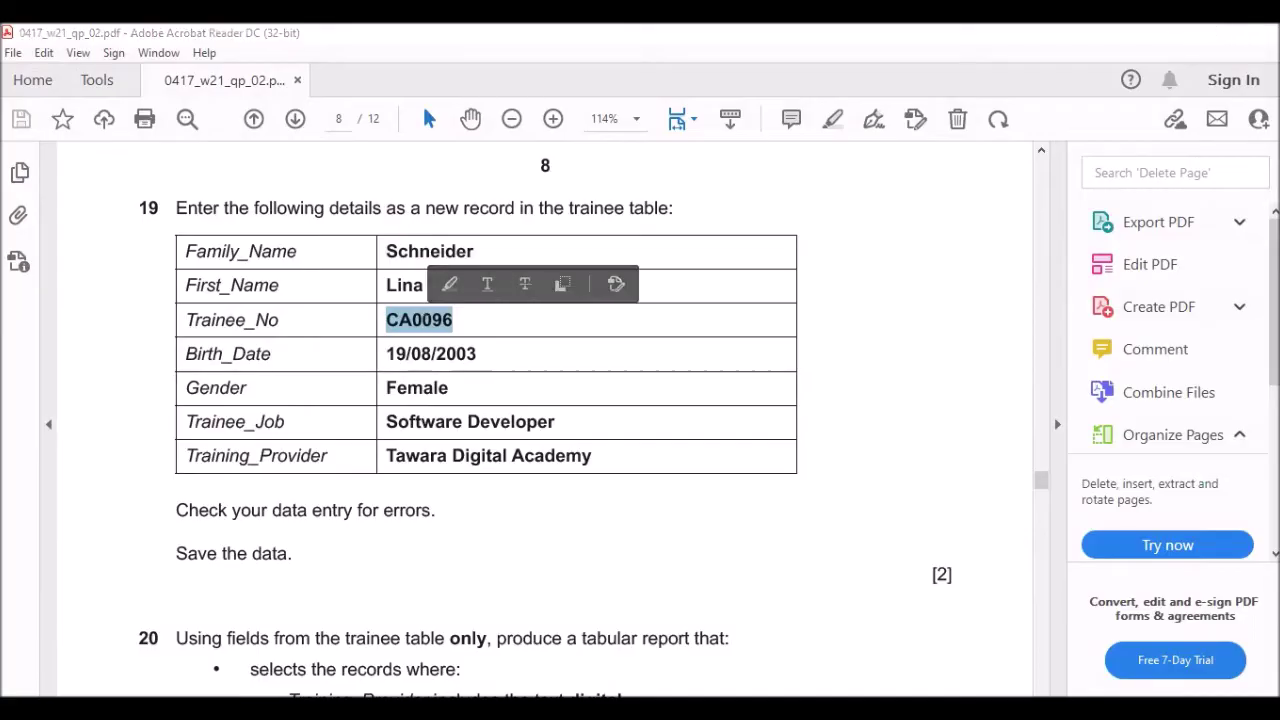
pyautogui.hotkey('alt', 'Tab')
pyautogui.write('Lina')
pyautogui.press('Tab')
pyautogui.hotkey('ctrl', 'v')
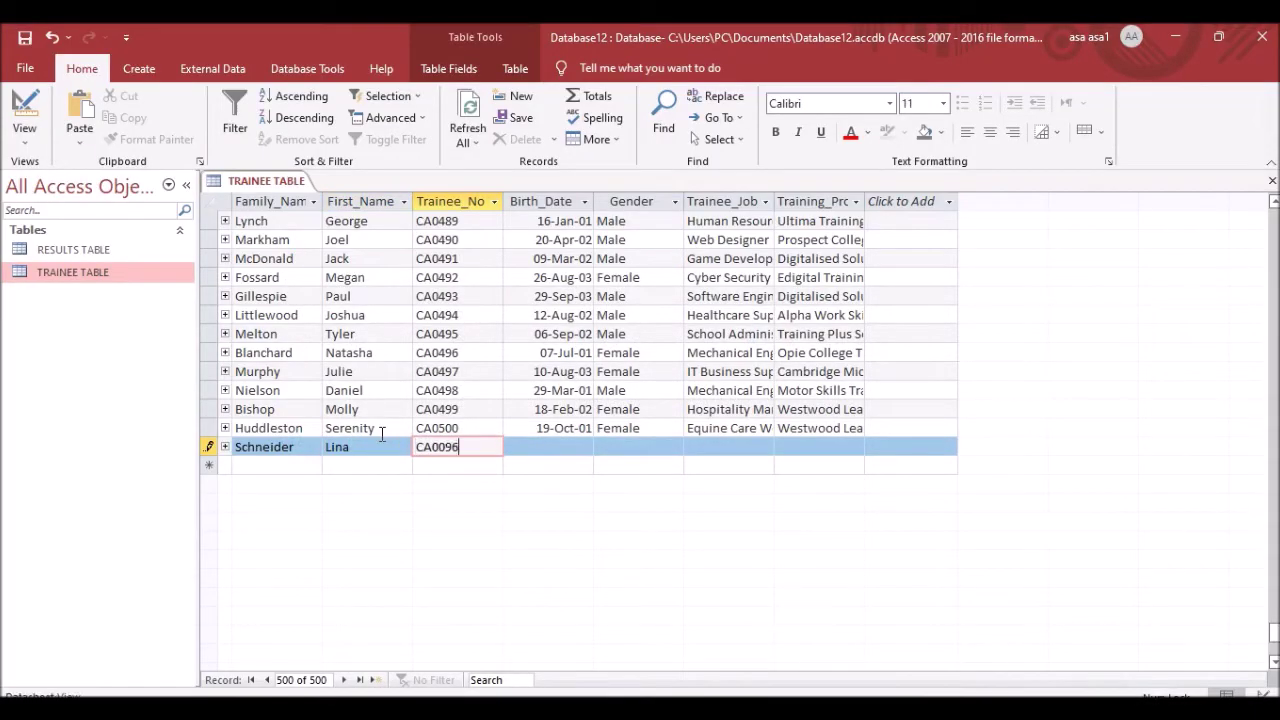
pyautogui.press('Tab')
# Fill in birth date 19/08/2003 and gender Female for the new trainee.
pyautogui.hotkey('alt', 'Tab')
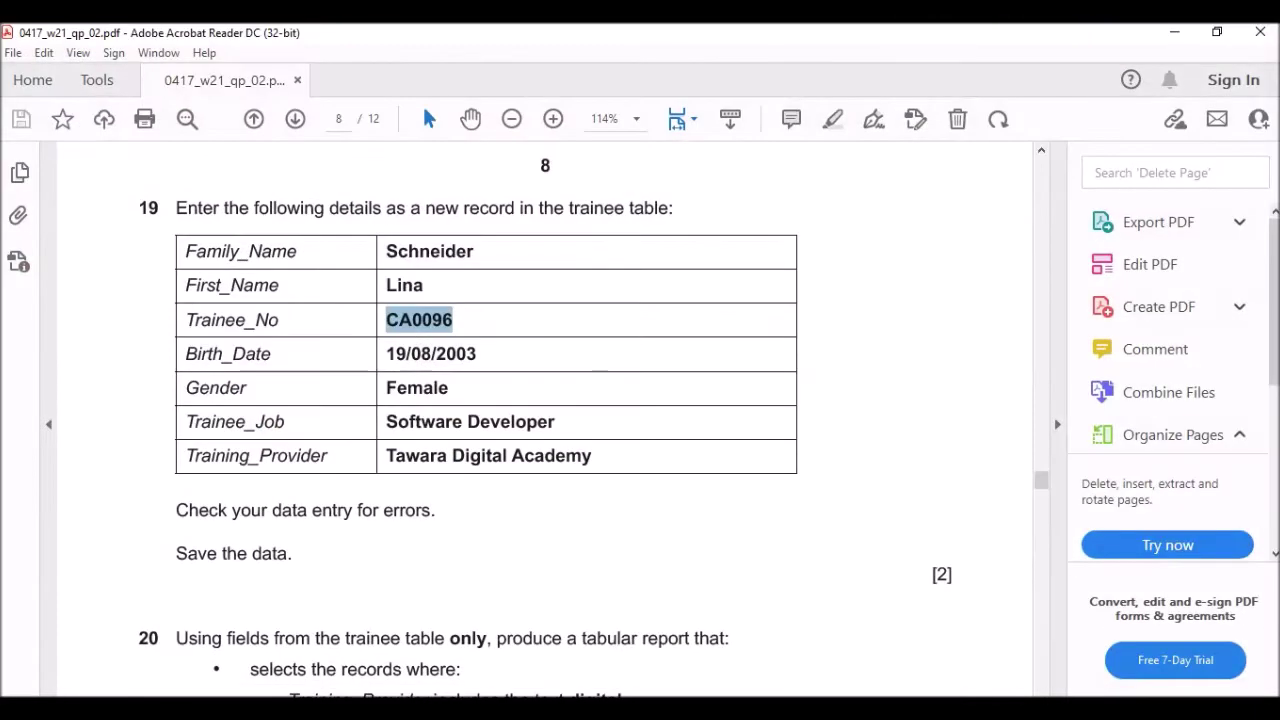
pyautogui.tripleClick(443, 352)
pyautogui.moveTo(386, 352); pyautogui.dragTo(493, 353)
pyautogui.hotkey('ctrl', 'c')
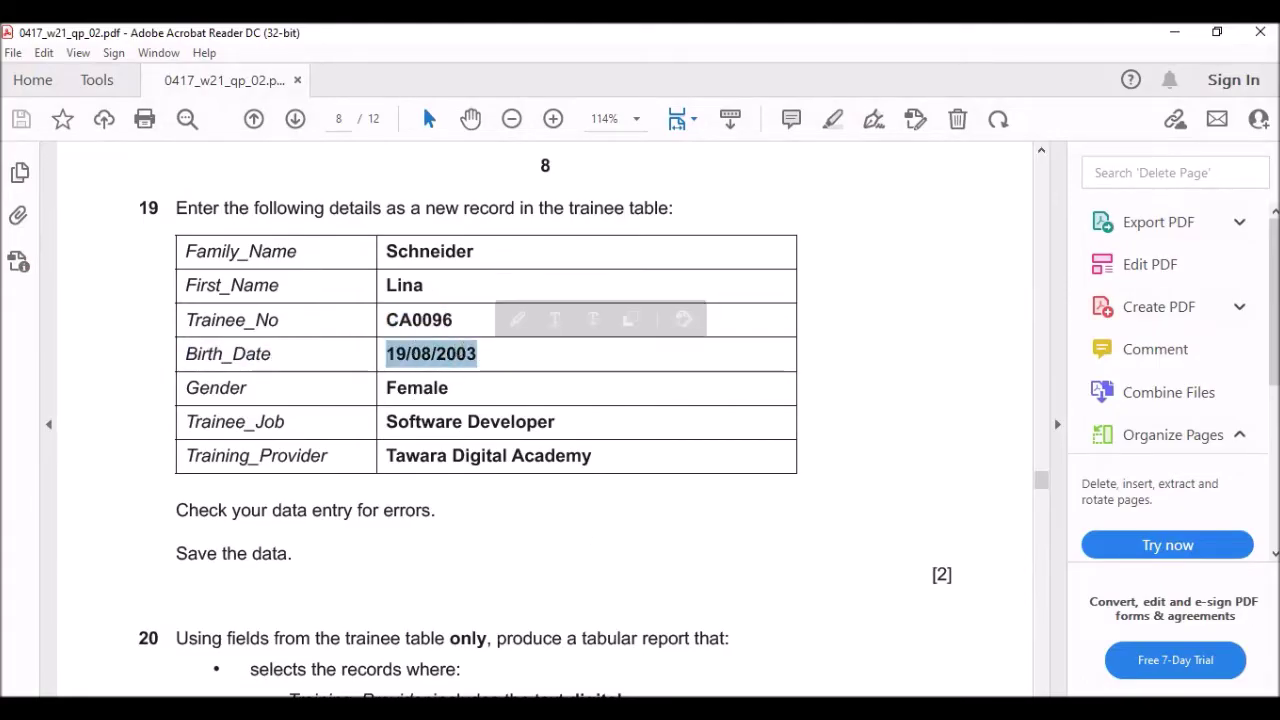
pyautogui.hotkey('alt', 'Tab')
pyautogui.hotkey('ctrl', 'v')
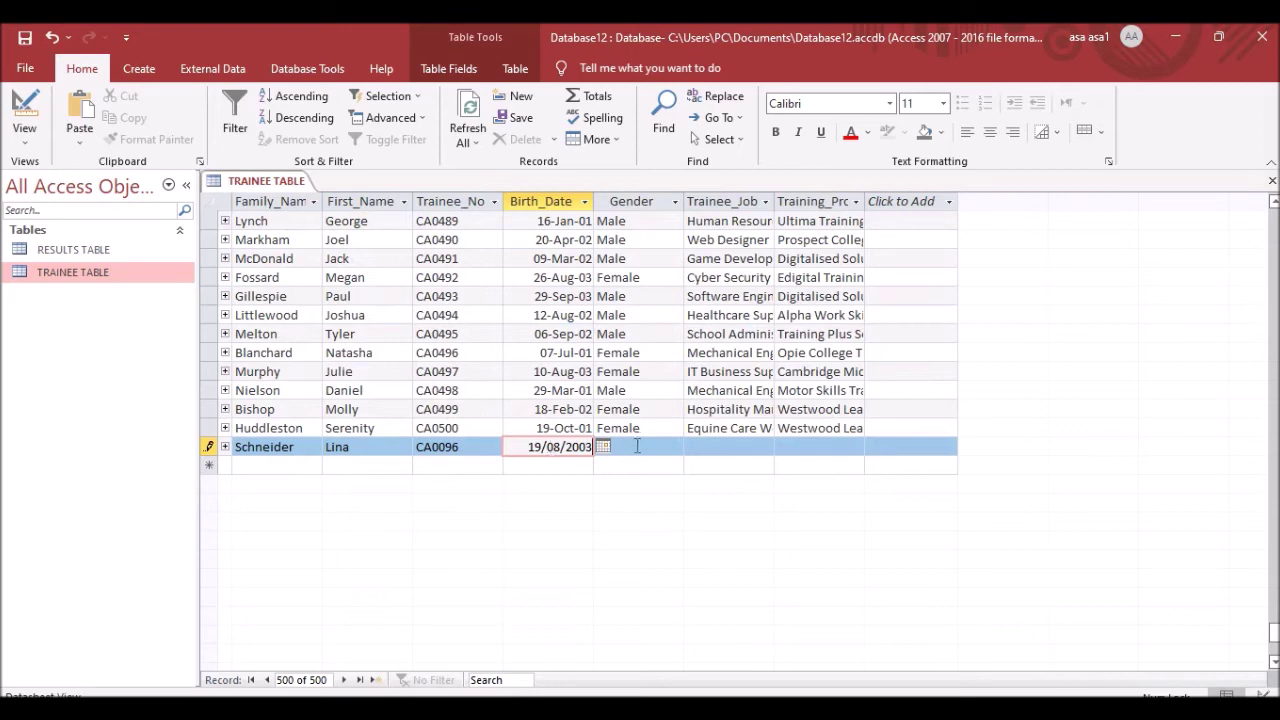
pyautogui.click(637, 446)
pyautogui.write('Female')
pyautogui.press('Tab')
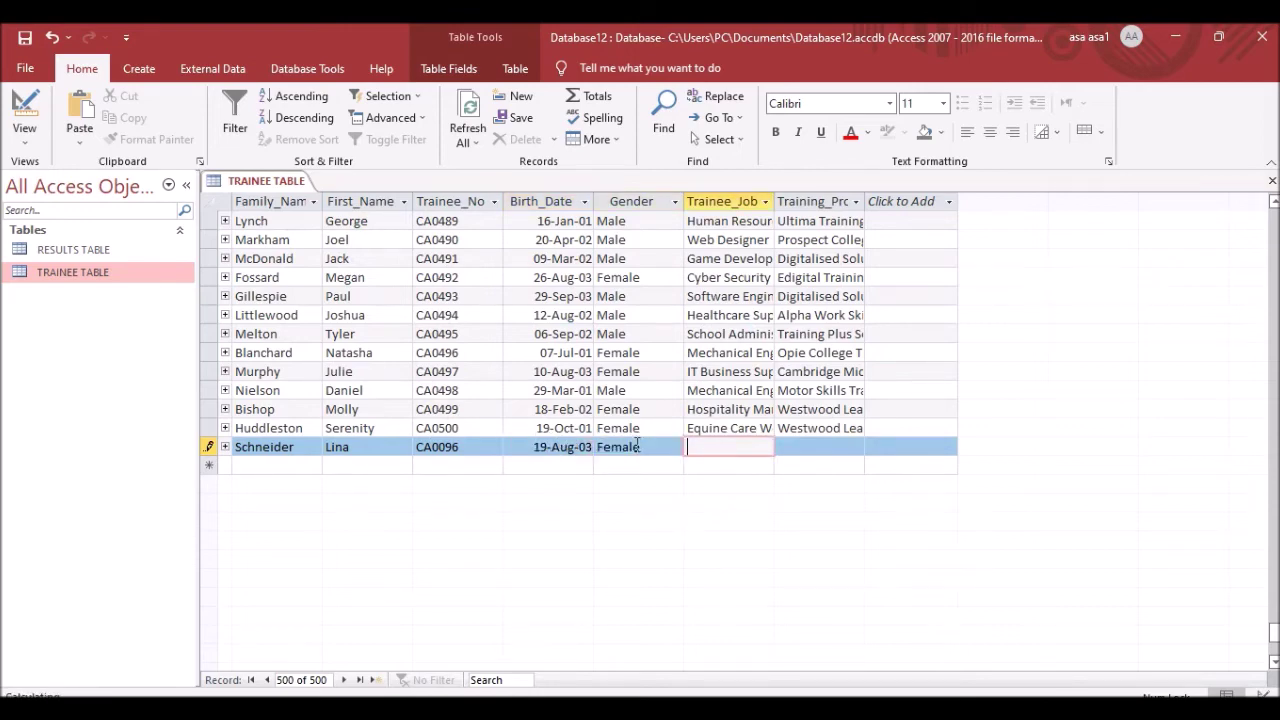
# Add job title Software Developer and training provider Tawara Digital Academy to the record.
pyautogui.hotkey('alt', 'Tab')
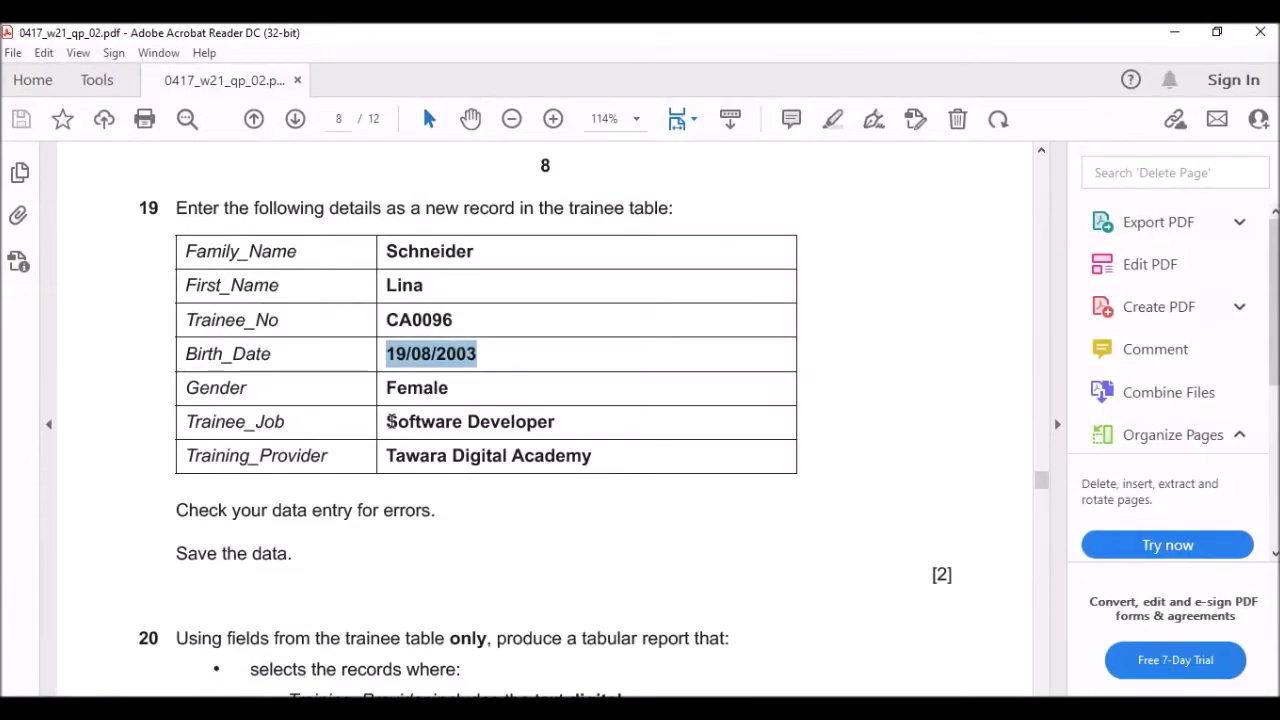
pyautogui.moveTo(388, 421); pyautogui.dragTo(556, 421)
pyautogui.hotkey('ctrl', 'c')
pyautogui.hotkey('alt', 'Tab')
pyautogui.hotkey('ctrl', 'v')
pyautogui.press('Tab')
pyautogui.hotkey('alt', 'Tab')
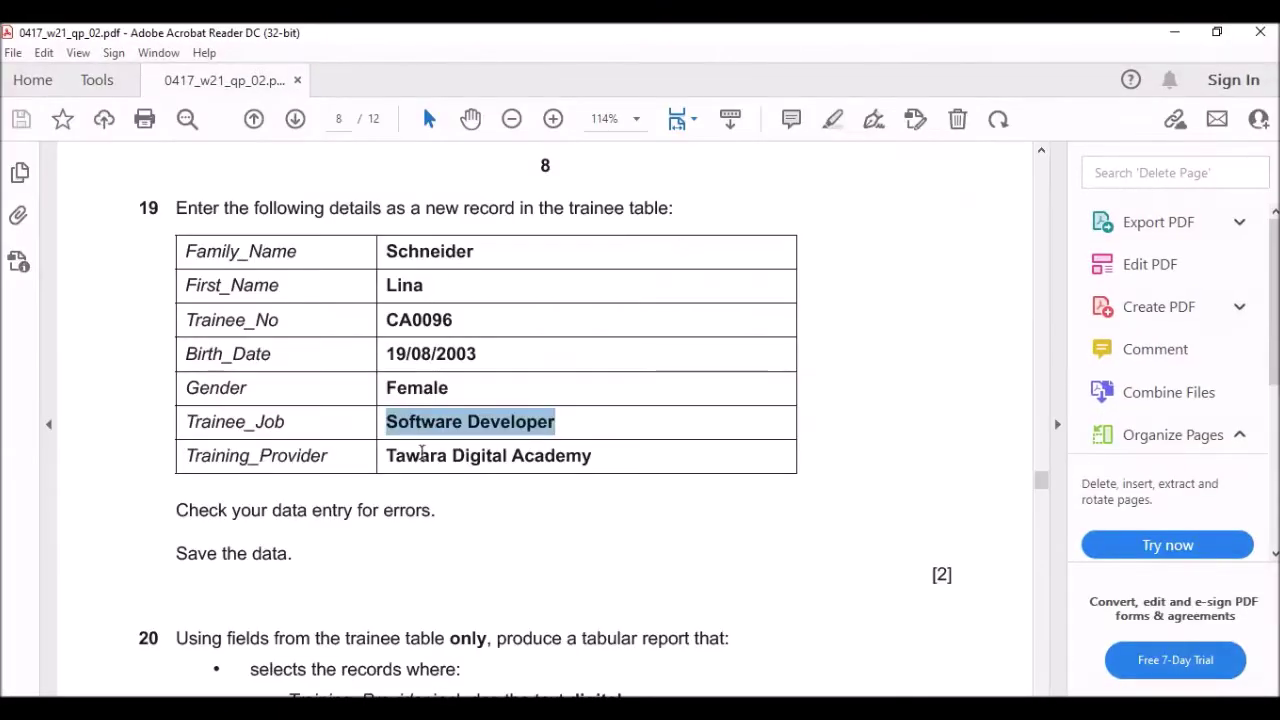
pyautogui.moveTo(389, 452); pyautogui.dragTo(603, 460)
pyautogui.hotkey('ctrl', 'c')
pyautogui.hotkey('alt', 'Tab')
pyautogui.hotkey('ctrl', 'v')
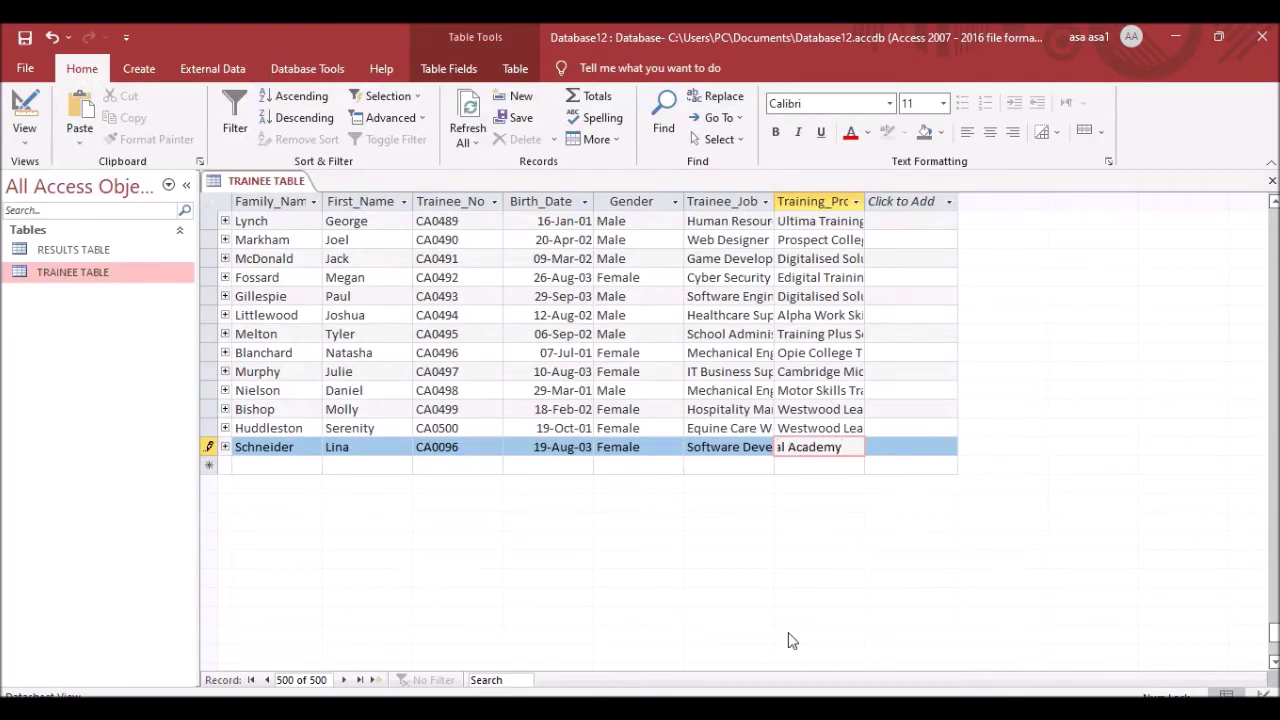
# Mark the [2] on question 19 in the exam paper as done.
pyautogui.hotkey('alt', 'Tab')
pyautogui.scroll(-3, 523, 451)
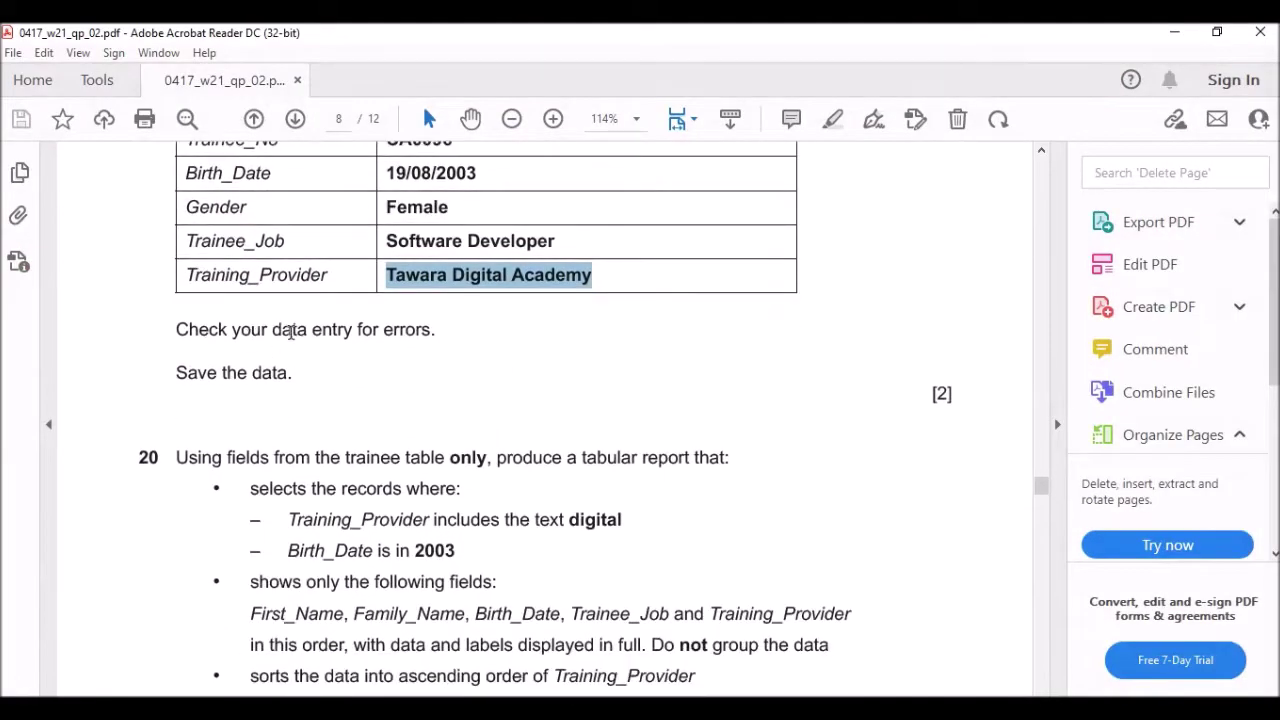
pyautogui.scroll(2, 908, 400)
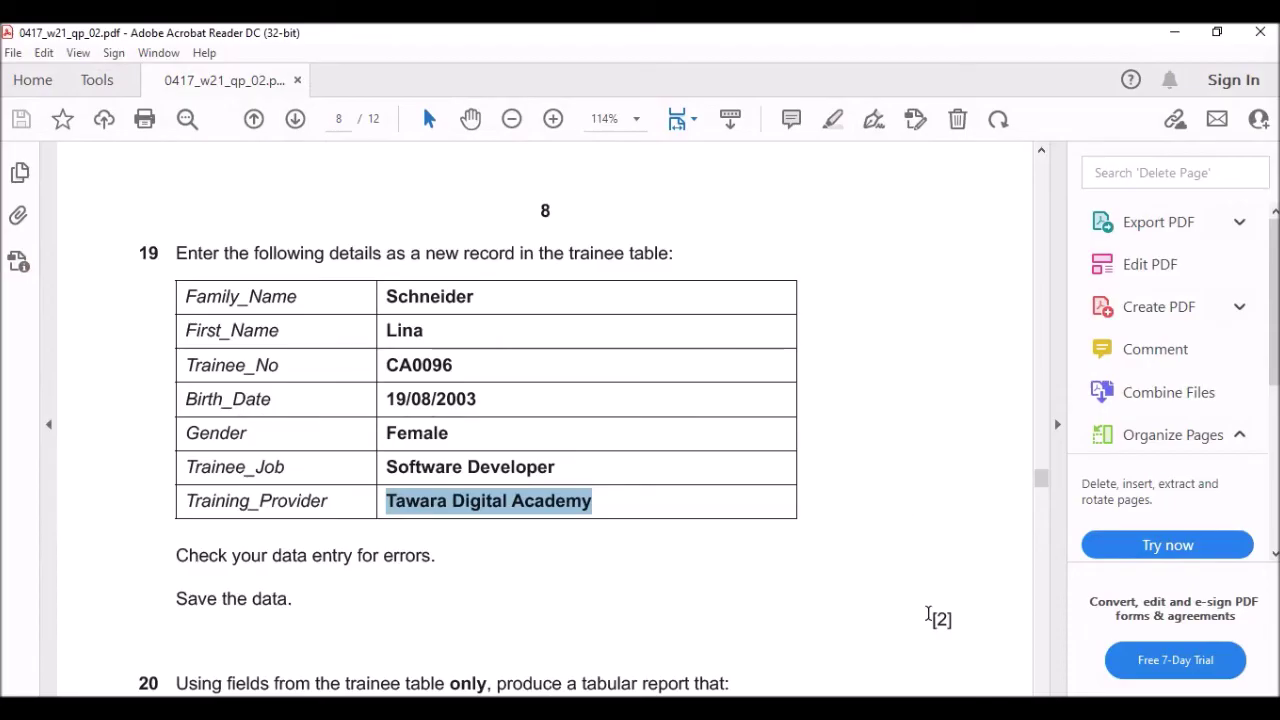
pyautogui.moveTo(927, 614); pyautogui.dragTo(941, 598)
pyautogui.click(844, 584)
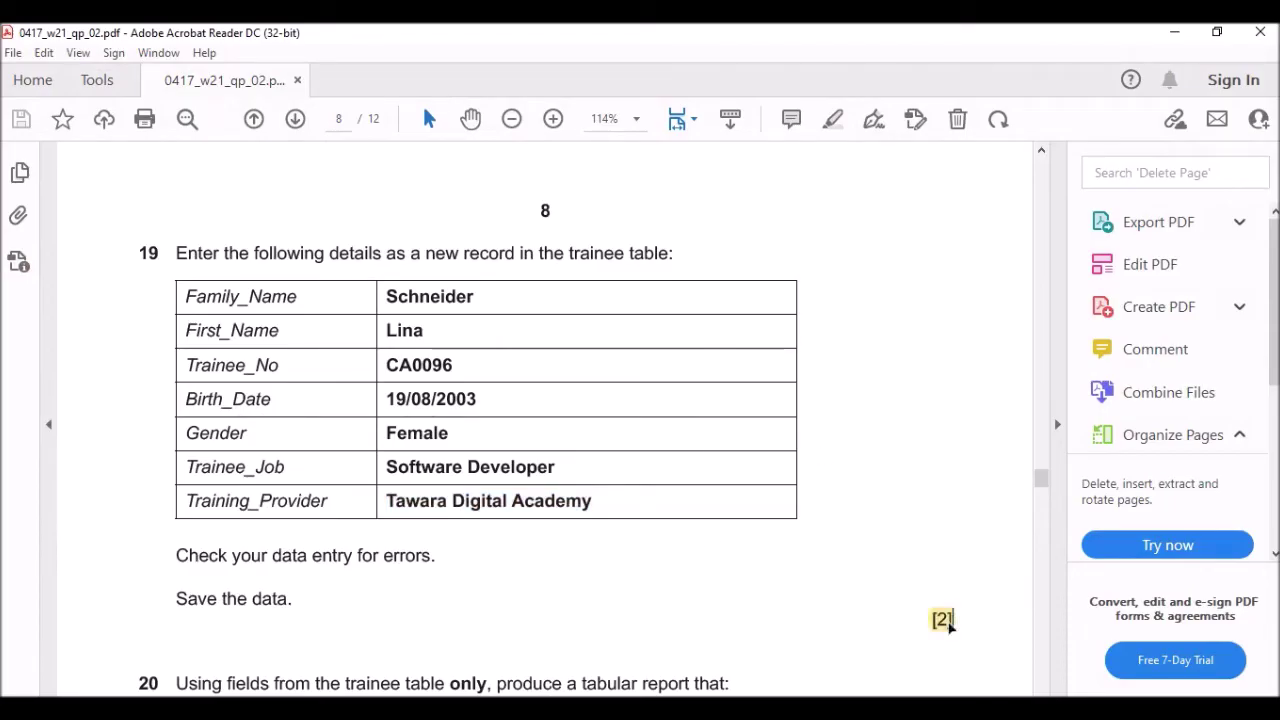
pyautogui.scroll(-3, 196, 449)
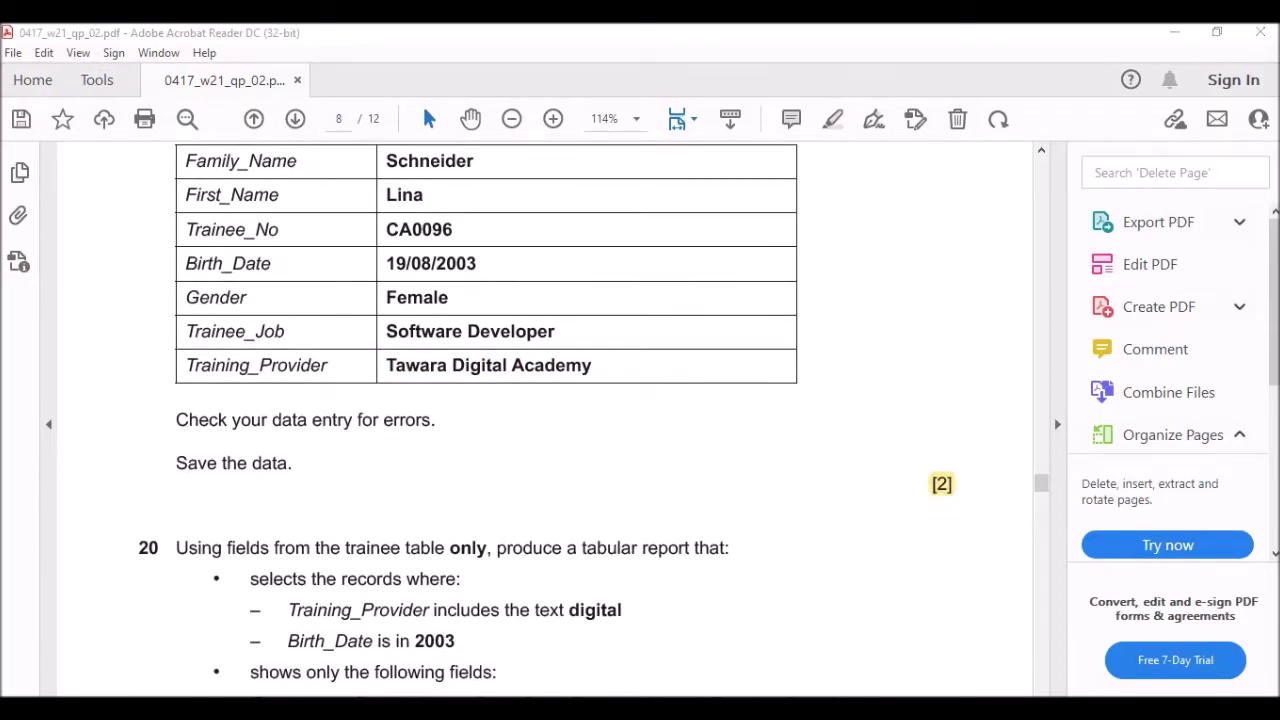
pyautogui.hotkey('alt', 'Tab')
# Move off the new record to save it, then close the TRAINEE TABLE tab.
pyautogui.click(818, 409)
pyautogui.rightClick(262, 177)
pyautogui.click(262, 177)
pyautogui.rightClick(262, 177)
pyautogui.click(305, 206)
pyautogui.hotkey('alt', 'Tab')
pyautogui.hotkey('alt', 'Tab')
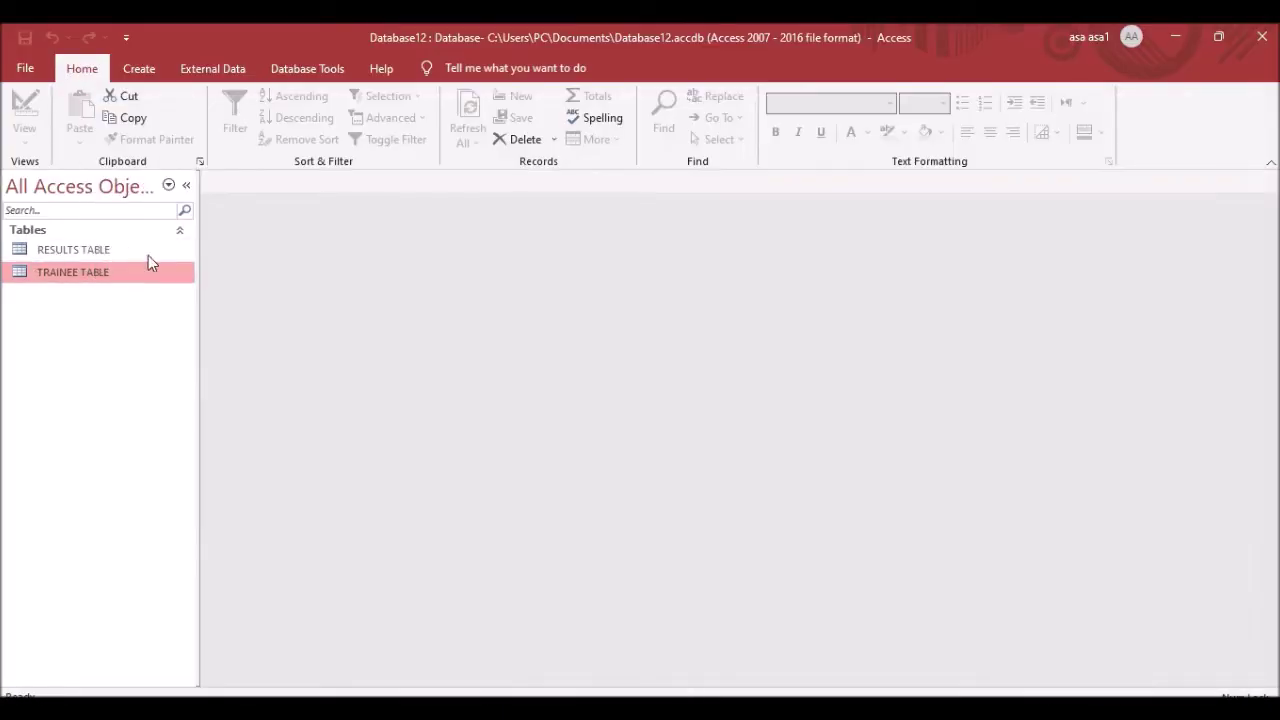
pyautogui.hotkey('alt', 'Tab')
pyautogui.scroll(-7, 423, 406)
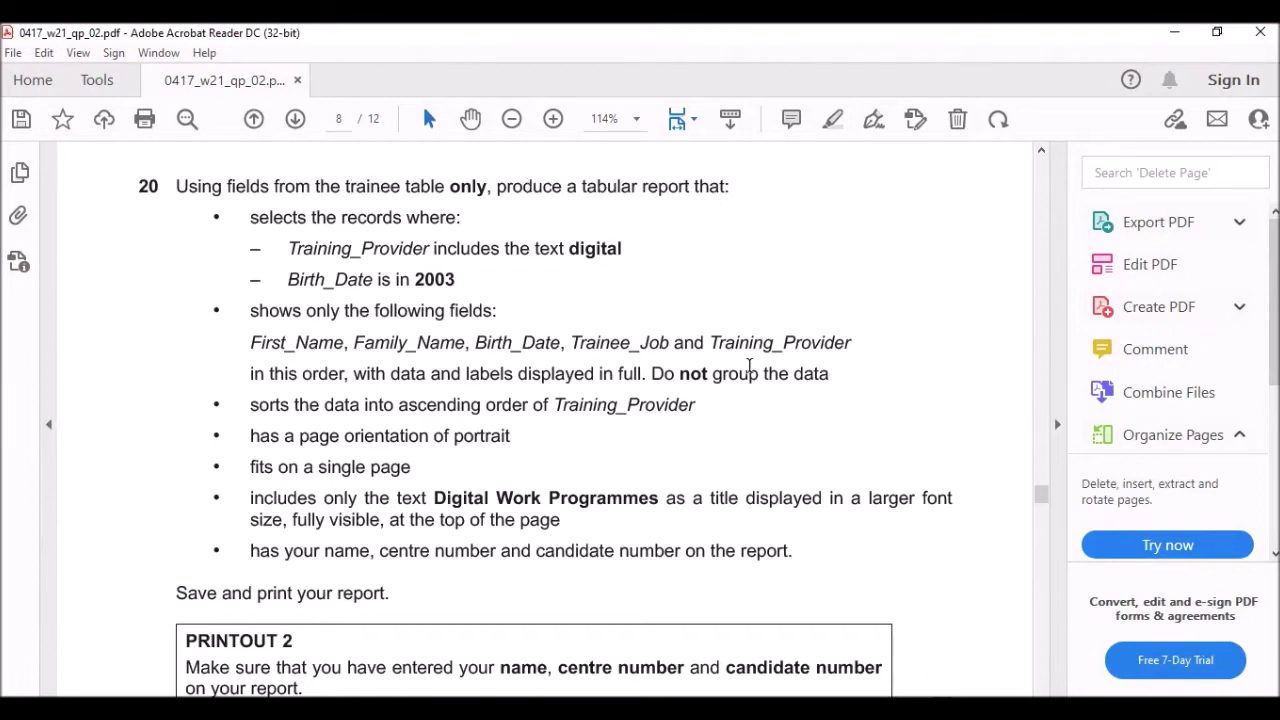
pyautogui.press('Print')
pyautogui.moveTo(2, 24)
pyautogui.mouseDown()
pyautogui.moveTo(720, 471)
pyautogui.moveTo(1279, 686)
pyautogui.mouseUp()
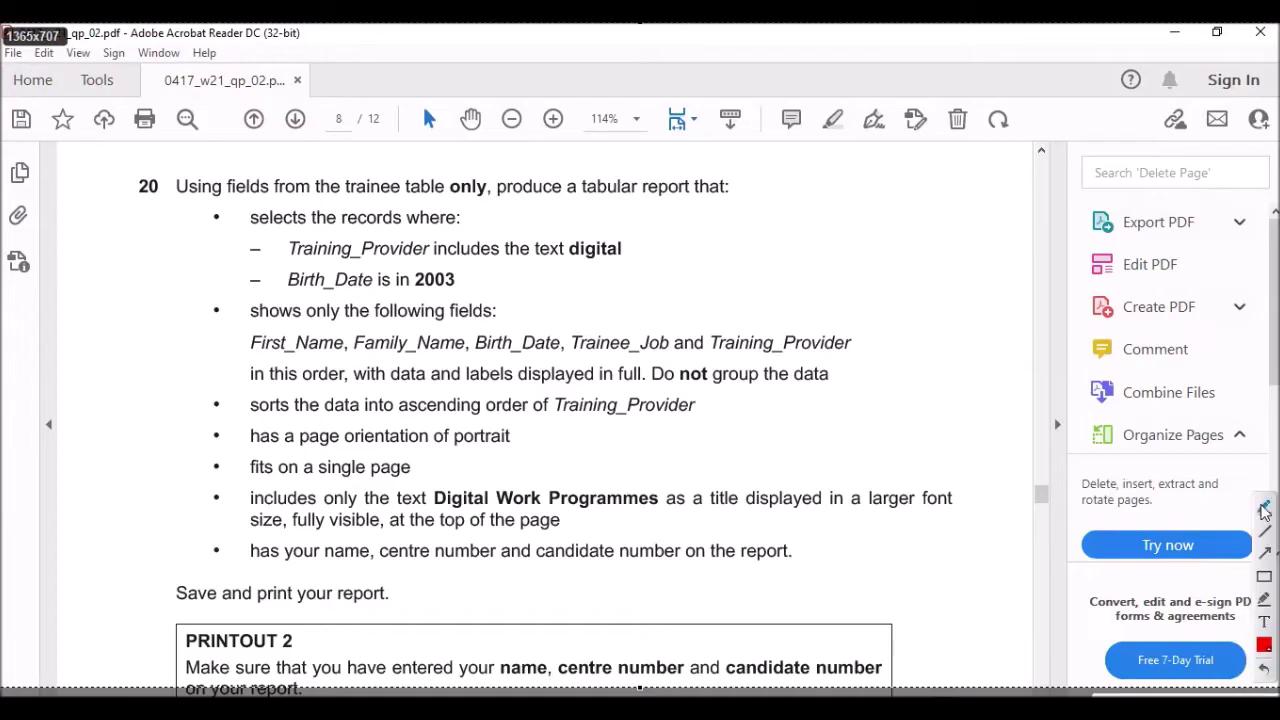
pyautogui.moveTo(686, 168)
pyautogui.mouseDown()
pyautogui.moveTo(642, 172)
pyautogui.moveTo(688, 208)
pyautogui.moveTo(683, 182)
pyautogui.moveTo(775, 174)
pyautogui.moveTo(855, 188)
pyautogui.moveTo(1000, 175)
pyautogui.moveTo(1035, 200)
pyautogui.mouseUp()
pyautogui.moveTo(922, 205); pyautogui.dragTo(947, 255)
pyautogui.moveTo(870, 276)
pyautogui.mouseDown()
pyautogui.moveTo(875, 320)
pyautogui.moveTo(1000, 300)
pyautogui.moveTo(1082, 264)
pyautogui.mouseUp()
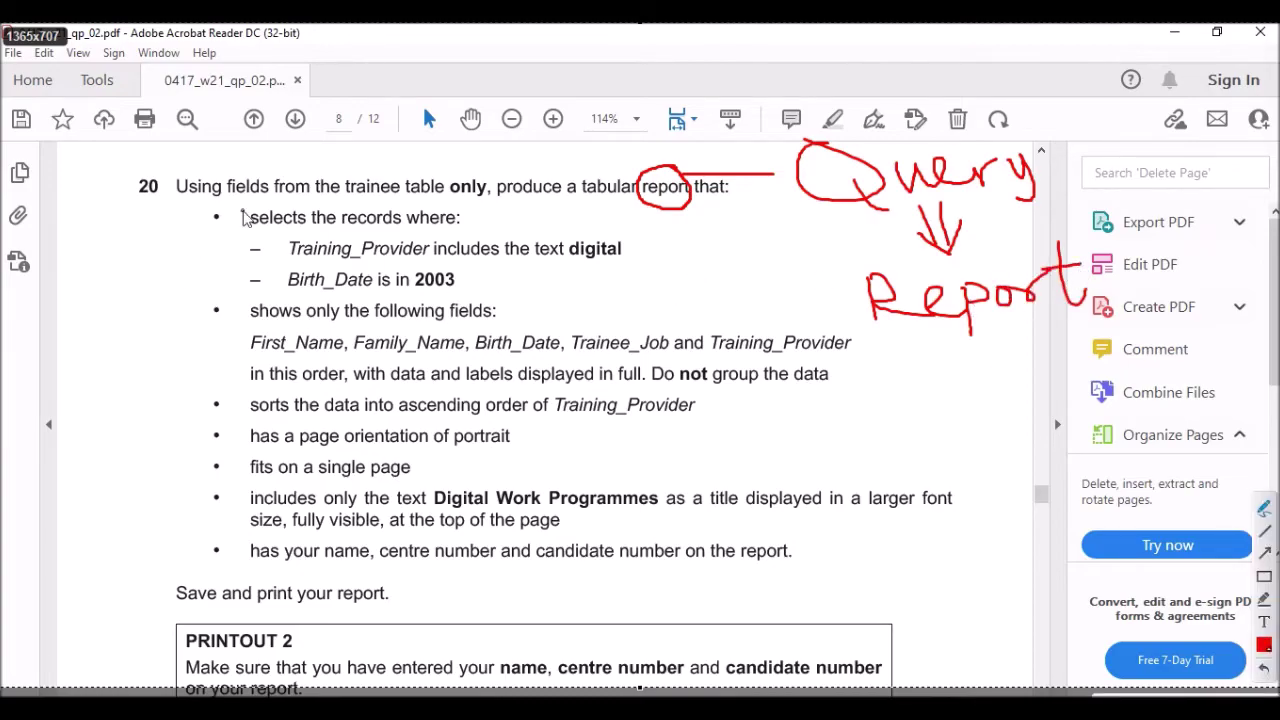
pyautogui.moveTo(248, 383); pyautogui.dragTo(346, 382)
pyautogui.moveTo(242, 386)
pyautogui.mouseDown()
pyautogui.moveTo(305, 361)
pyautogui.moveTo(350, 372)
pyautogui.moveTo(343, 385)
pyautogui.mouseUp()
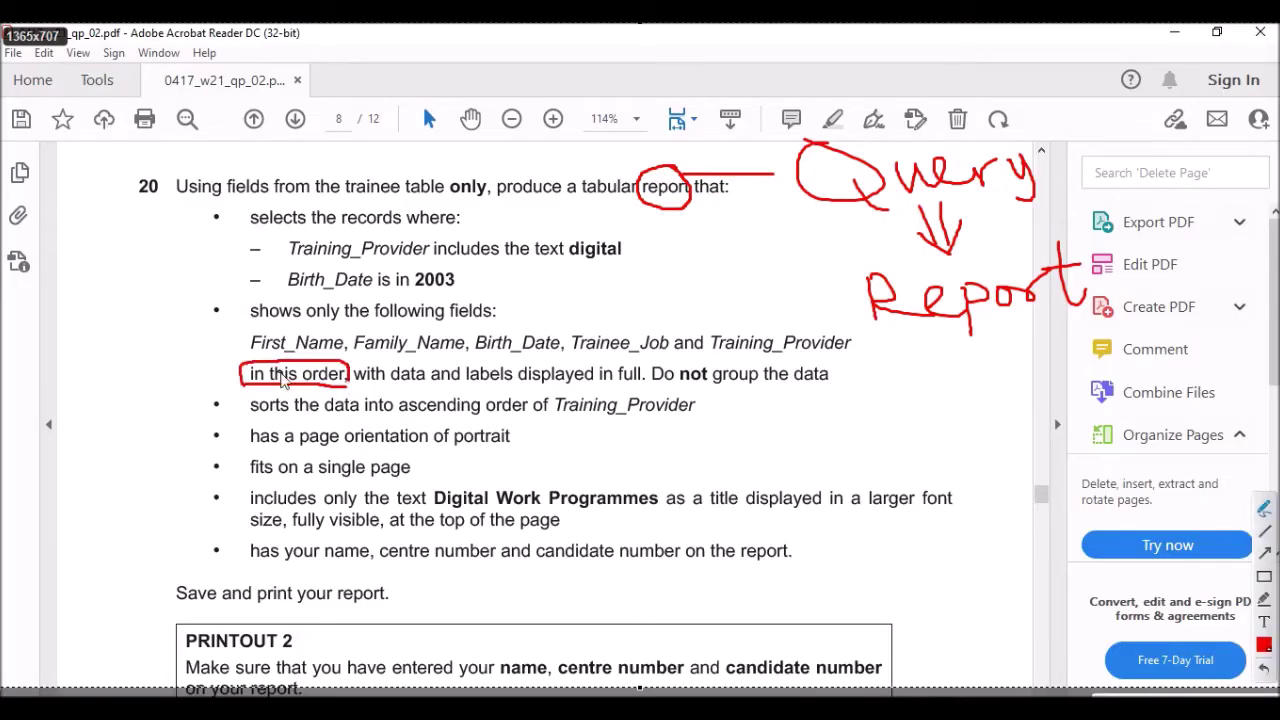
pyautogui.moveTo(217, 308)
pyautogui.mouseDown()
pyautogui.moveTo(190, 440)
pyautogui.moveTo(200, 550)
pyautogui.moveTo(230, 572)
pyautogui.mouseUp()
pyautogui.moveTo(86, 442)
pyautogui.mouseDown()
pyautogui.moveTo(88, 500)
pyautogui.moveTo(150, 466)
pyautogui.moveTo(143, 477)
pyautogui.moveTo(240, 478)
pyautogui.mouseUp()
pyautogui.moveTo(224, 460); pyautogui.dragTo(262, 455)
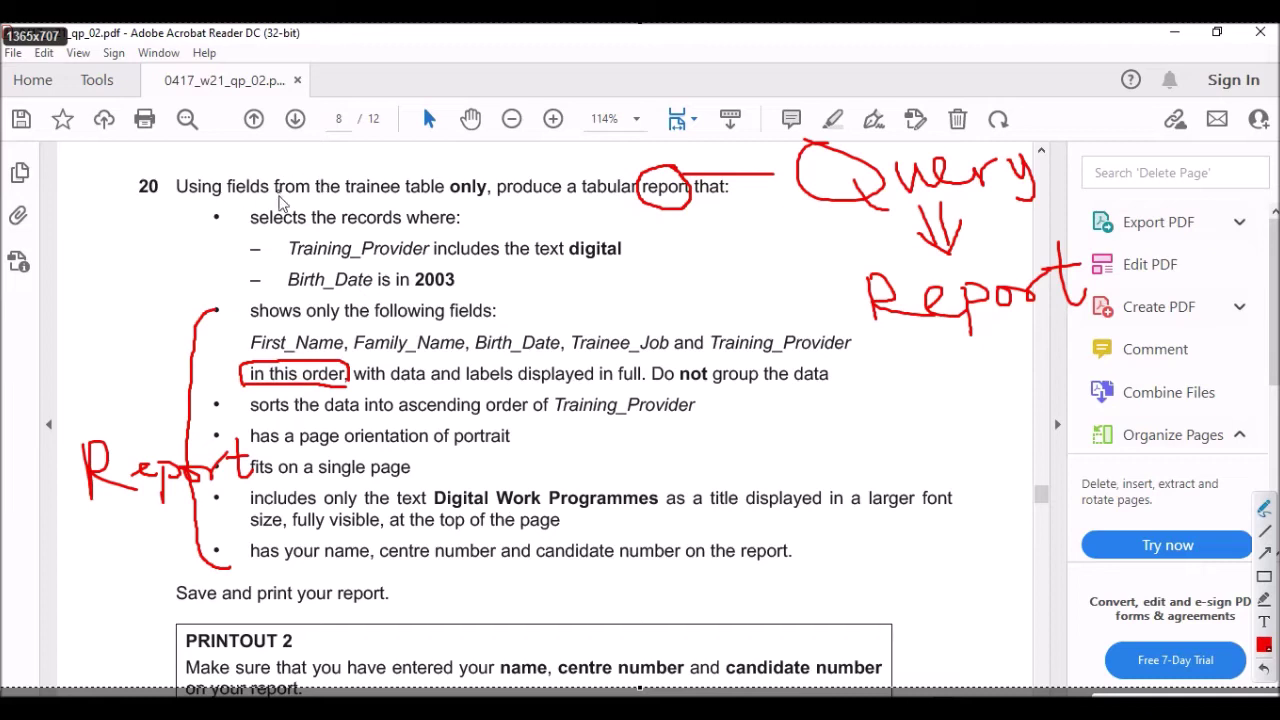
pyautogui.moveTo(472, 297)
pyautogui.mouseDown()
pyautogui.moveTo(228, 295)
pyautogui.moveTo(218, 185)
pyautogui.mouseUp()
pyautogui.moveTo(100, 232)
pyautogui.mouseDown()
pyautogui.moveTo(90, 240)
pyautogui.moveTo(200, 250)
pyautogui.moveTo(218, 285)
pyautogui.mouseUp()
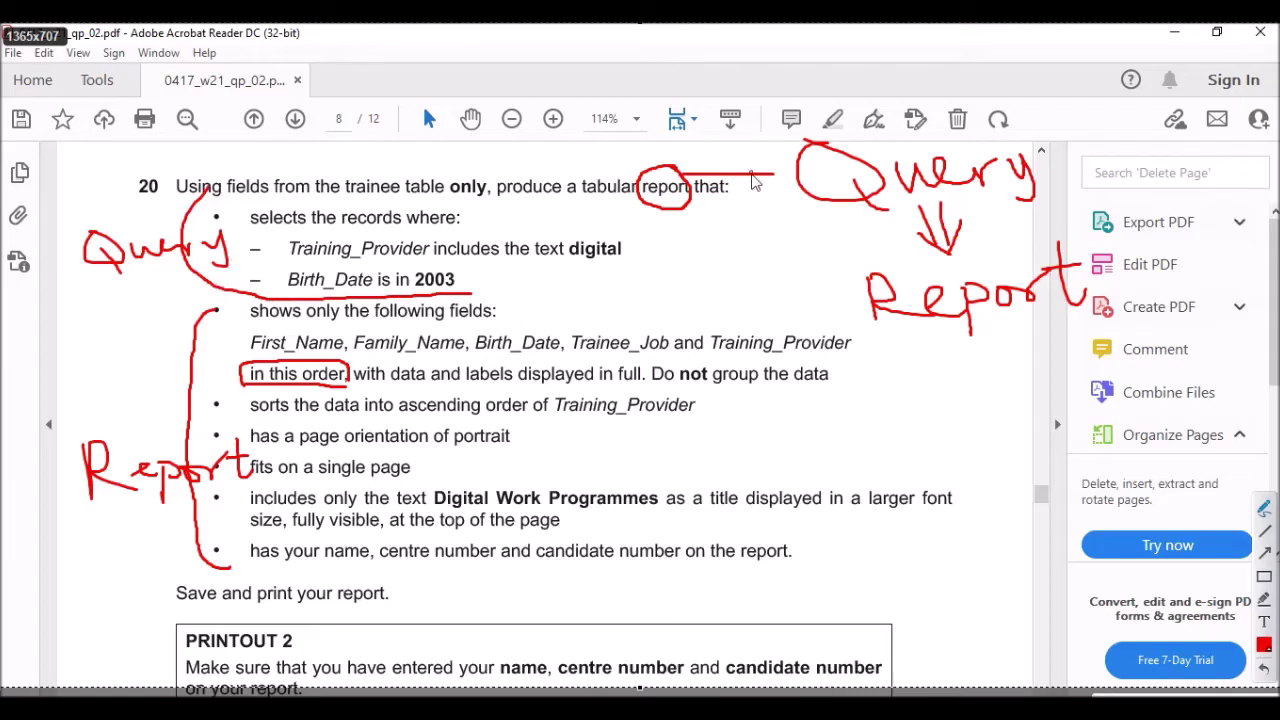
pyautogui.press('Escape')
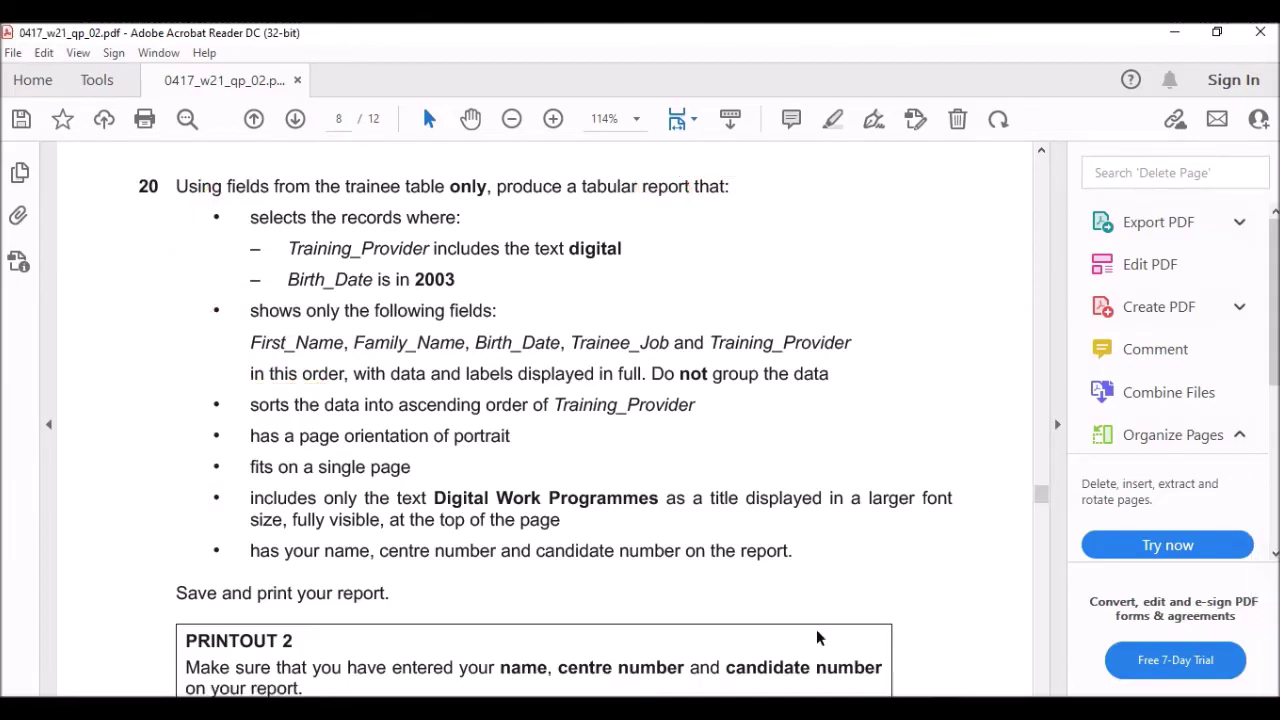
pyautogui.hotkey('alt', 'Tab')
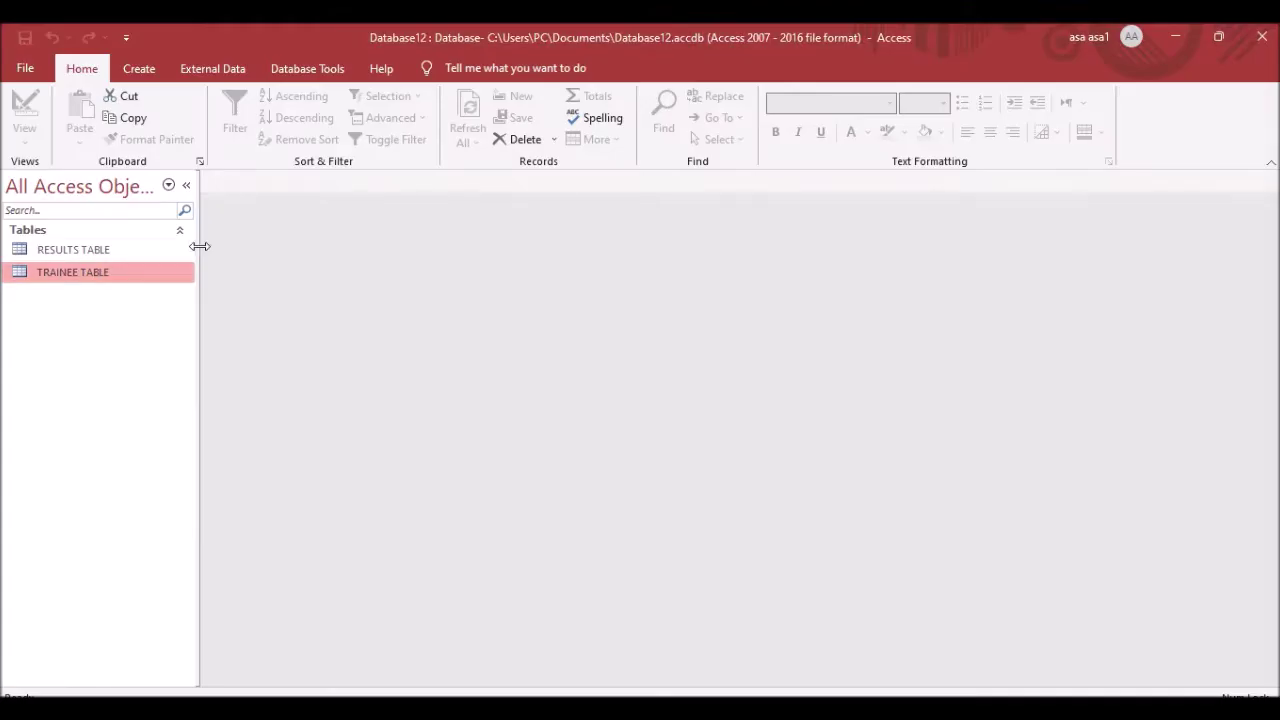
# Use the Simple Query Wizard on TRAINEE TABLE with all seven fields to create TRAINEE TABLE Query.
pyautogui.click(139, 69)
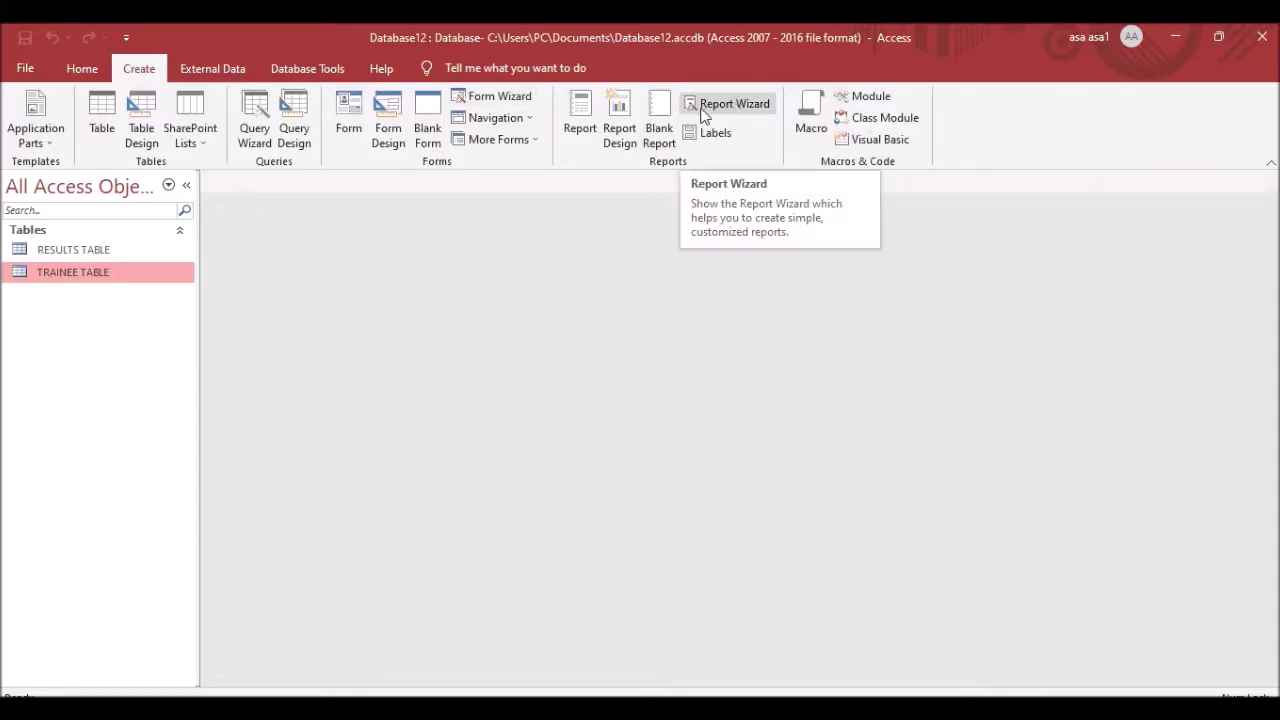
pyautogui.click(731, 106)
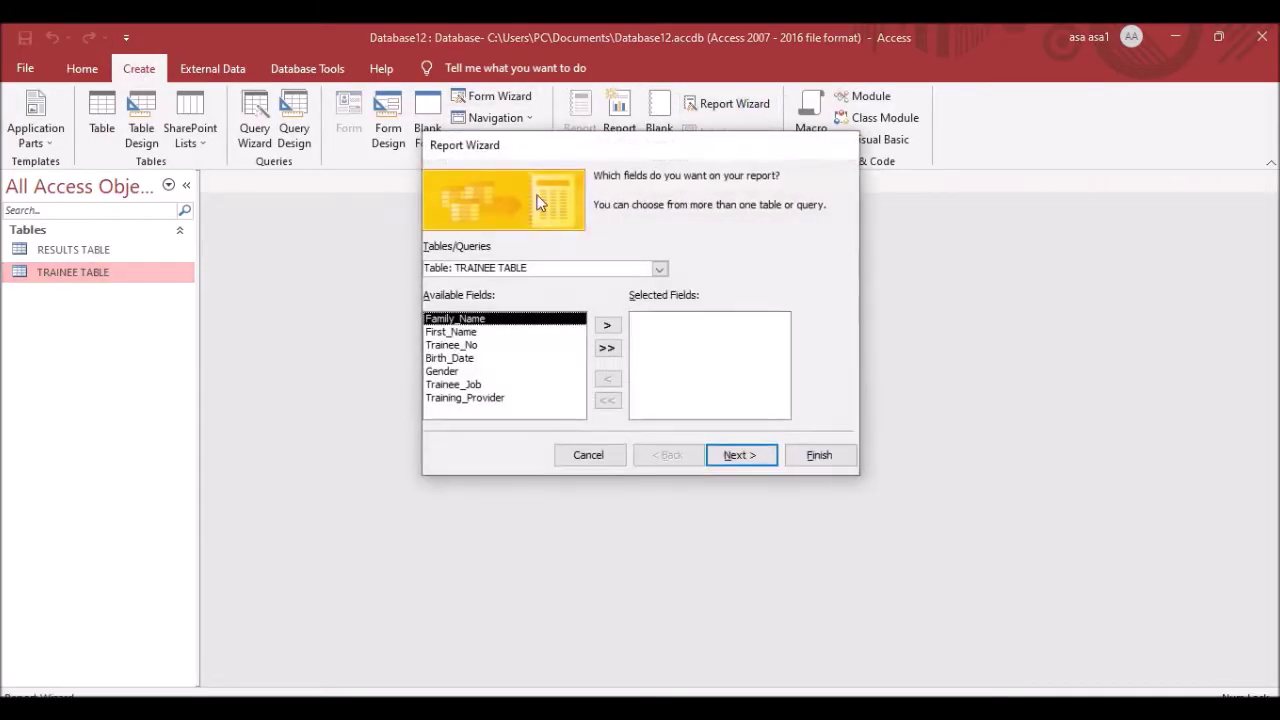
pyautogui.click(588, 455)
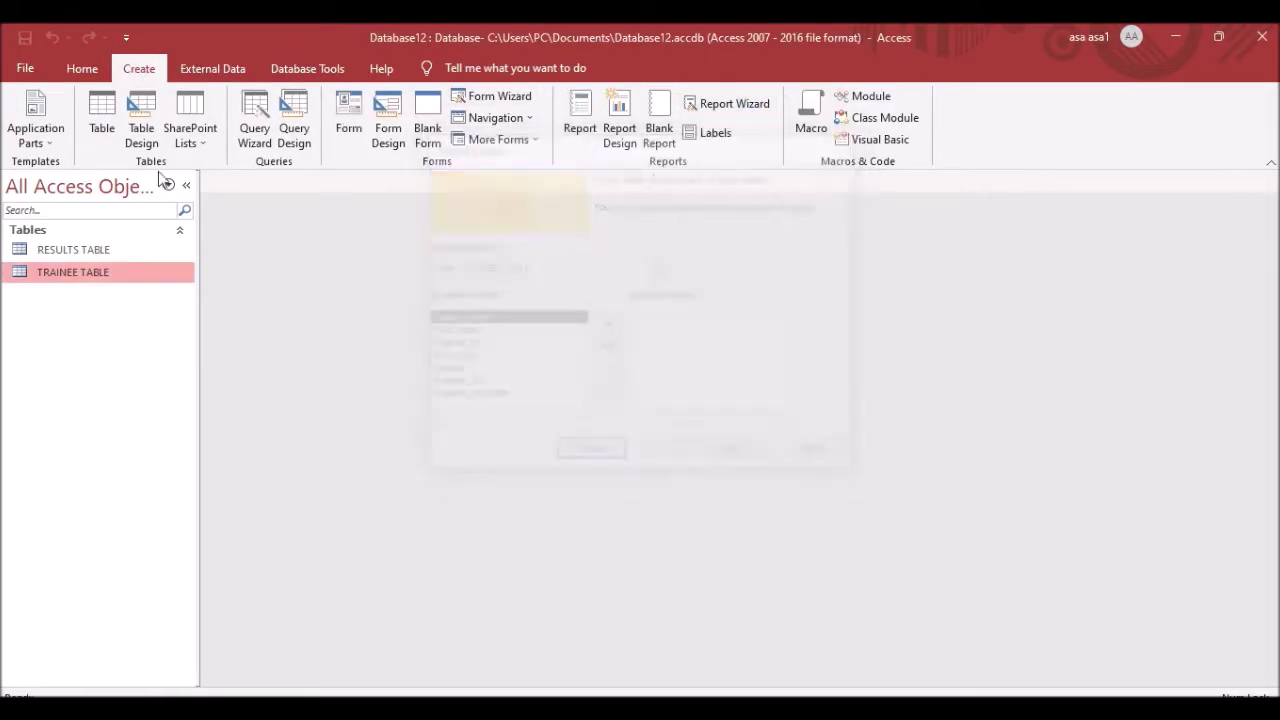
pyautogui.click(261, 130)
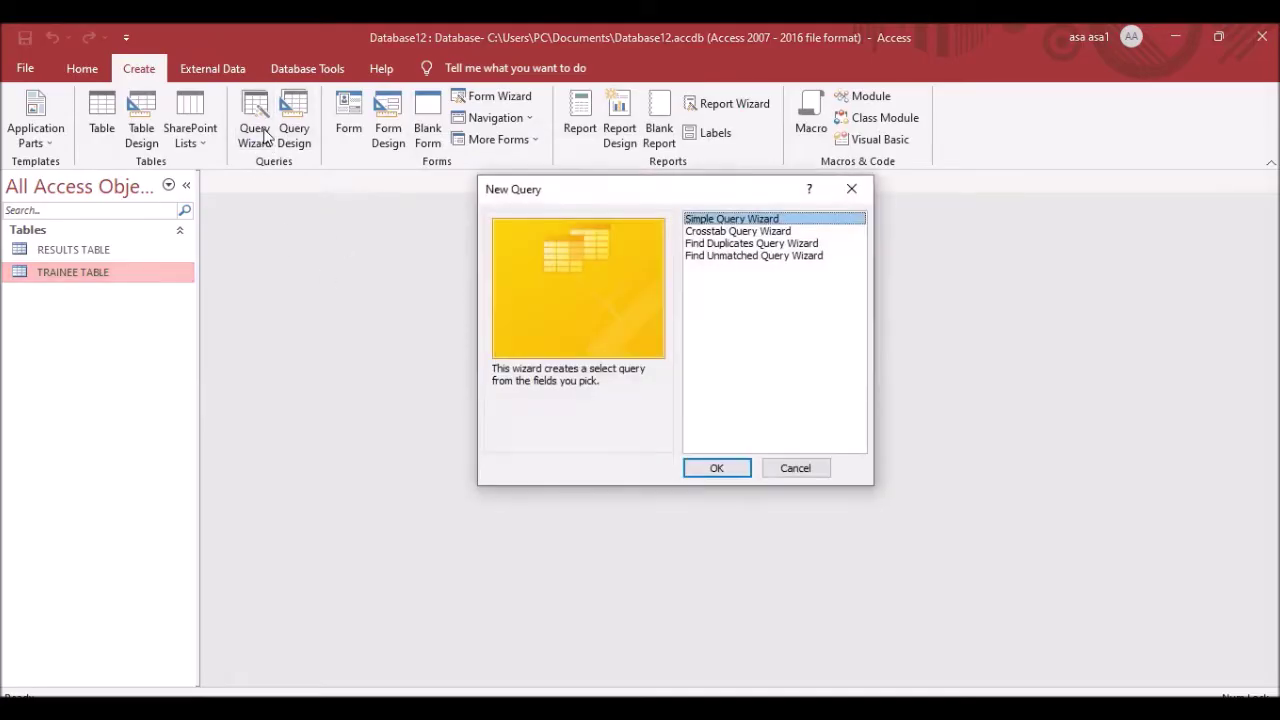
pyautogui.click(727, 475)
pyautogui.click(660, 268)
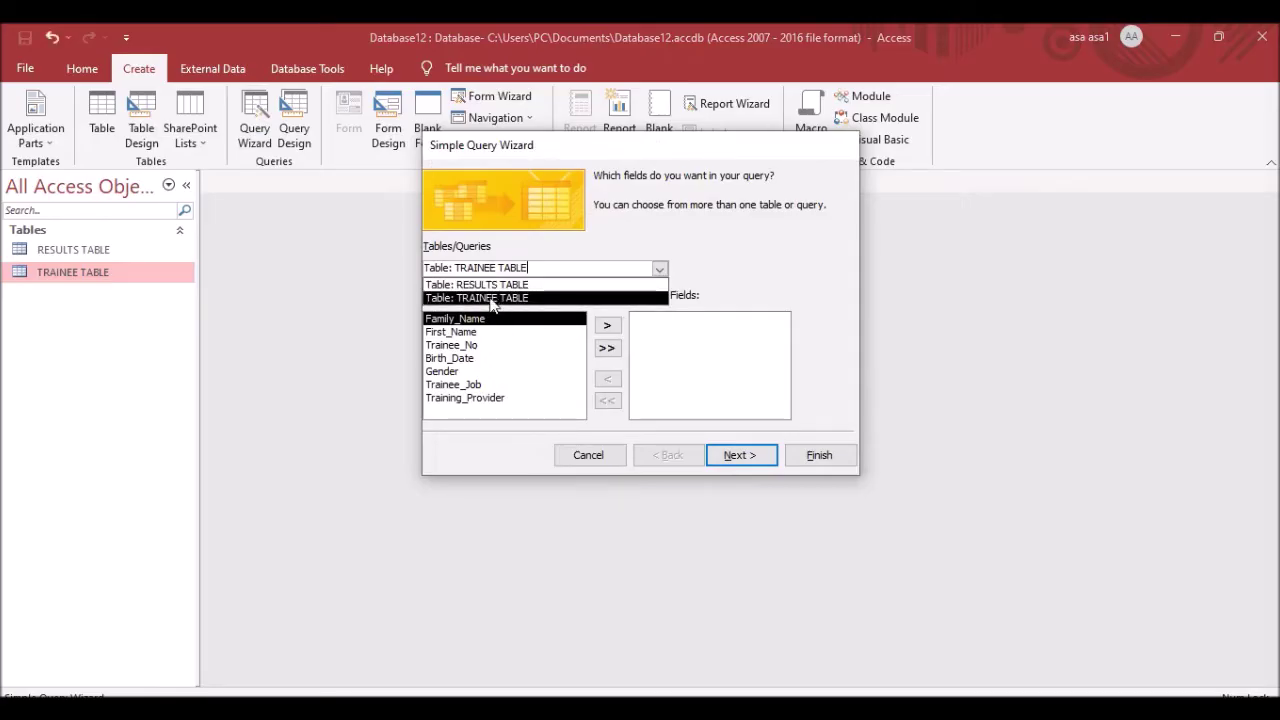
pyautogui.click(491, 298)
pyautogui.click(607, 348)
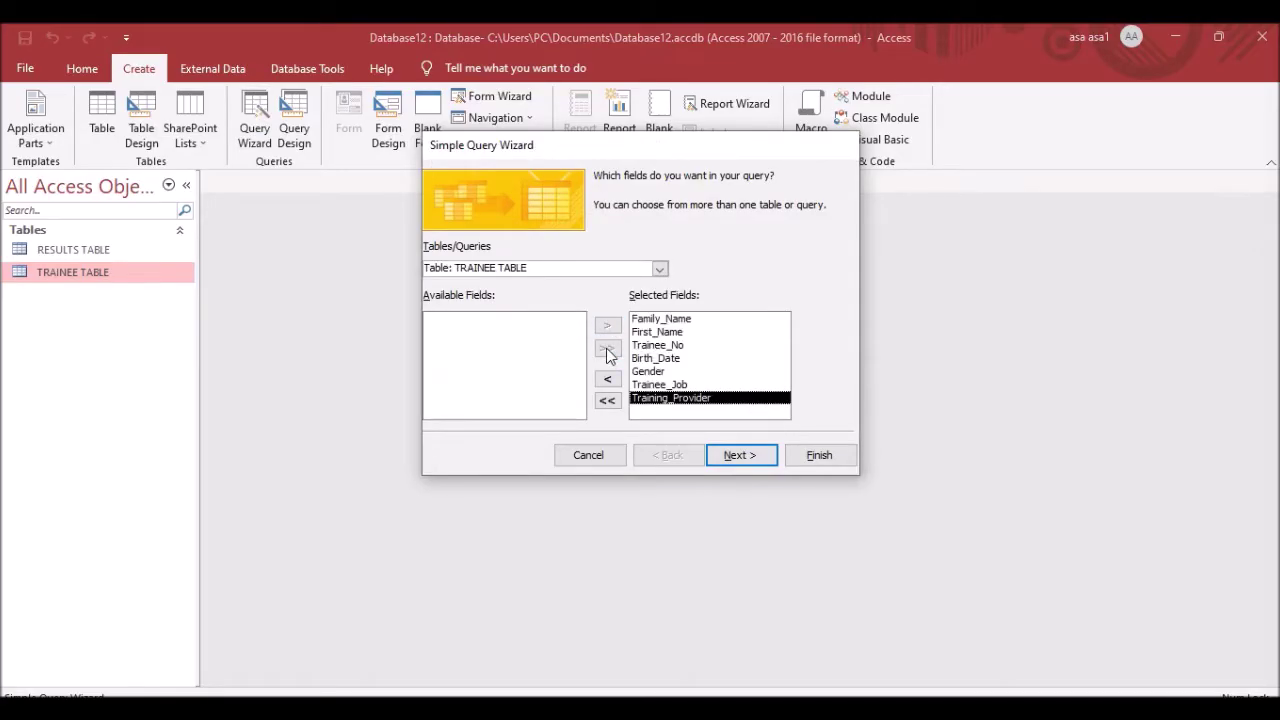
pyautogui.click(740, 455)
pyautogui.click(639, 197)
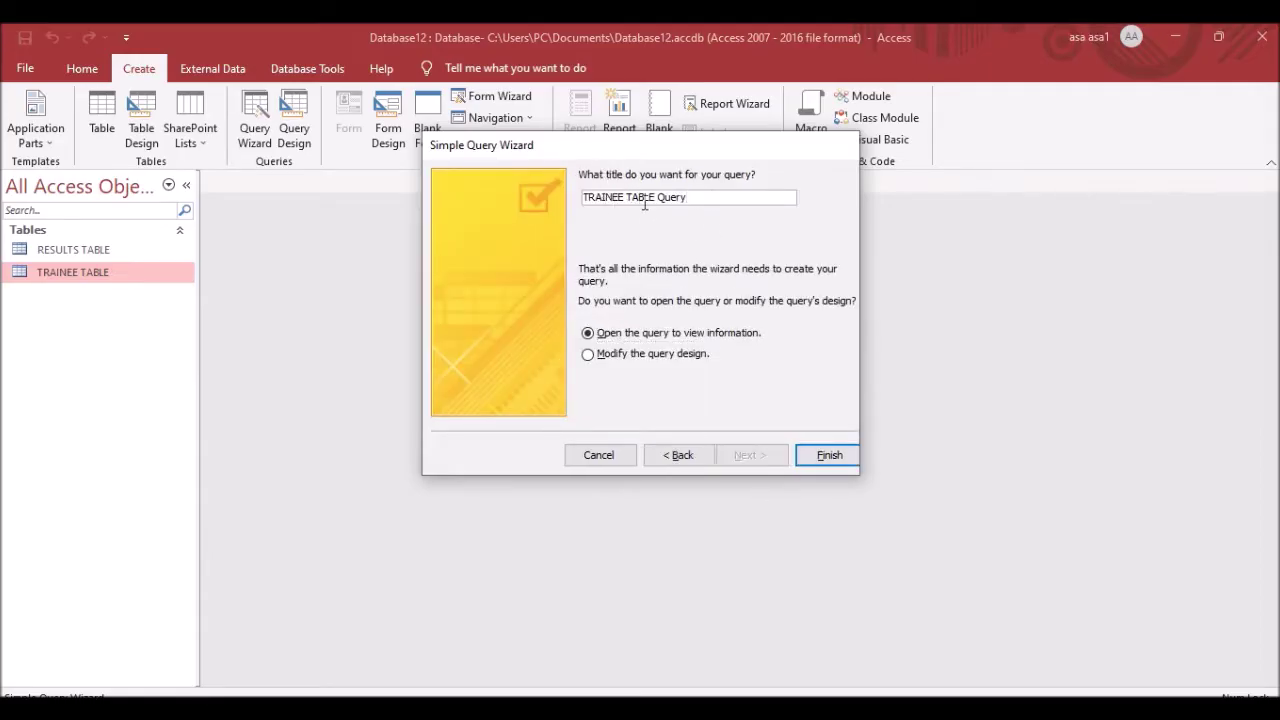
pyautogui.click(826, 455)
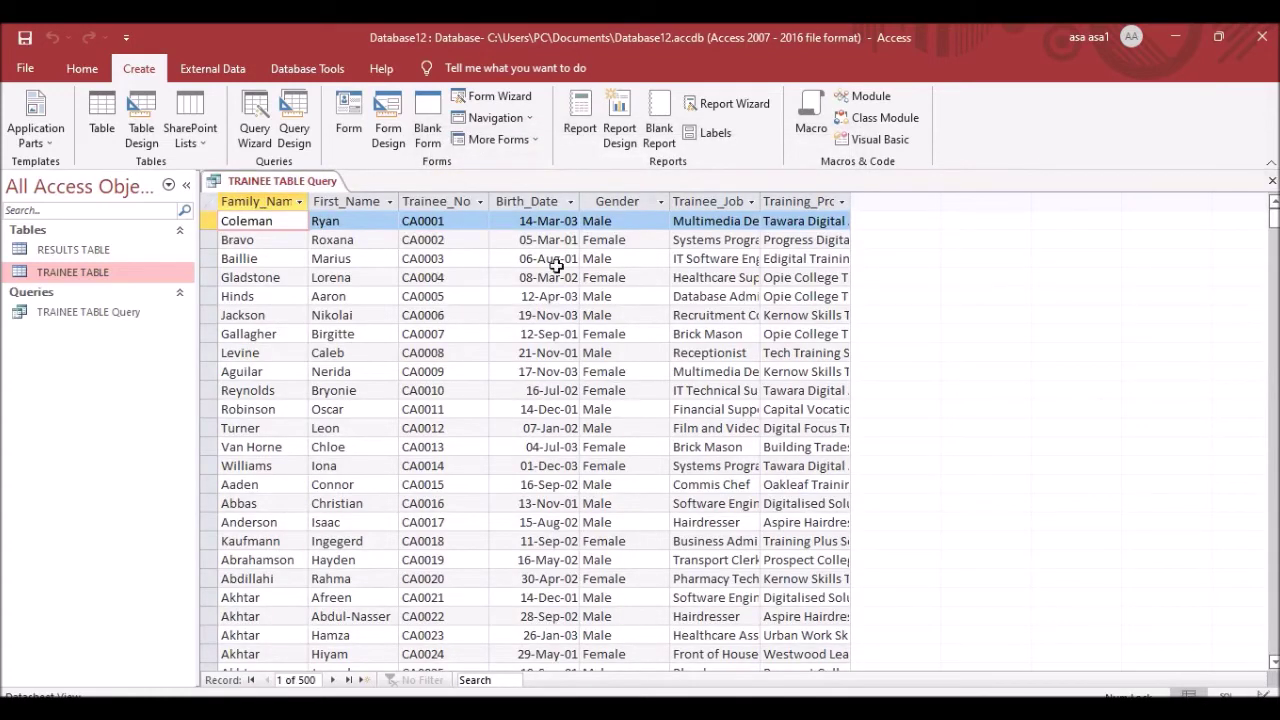
# In Design View, enter a digital criterion under Training_Provider and run the query, returning no records.
pyautogui.rightClick(316, 183)
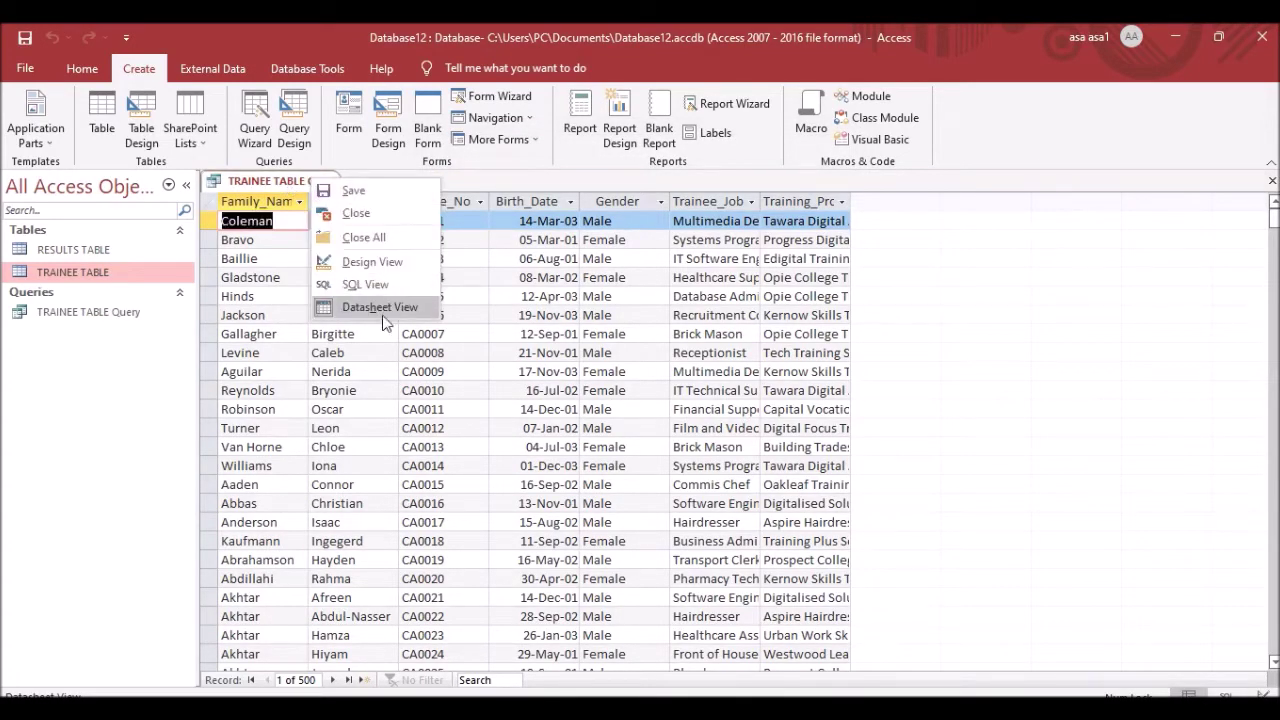
pyautogui.click(372, 261)
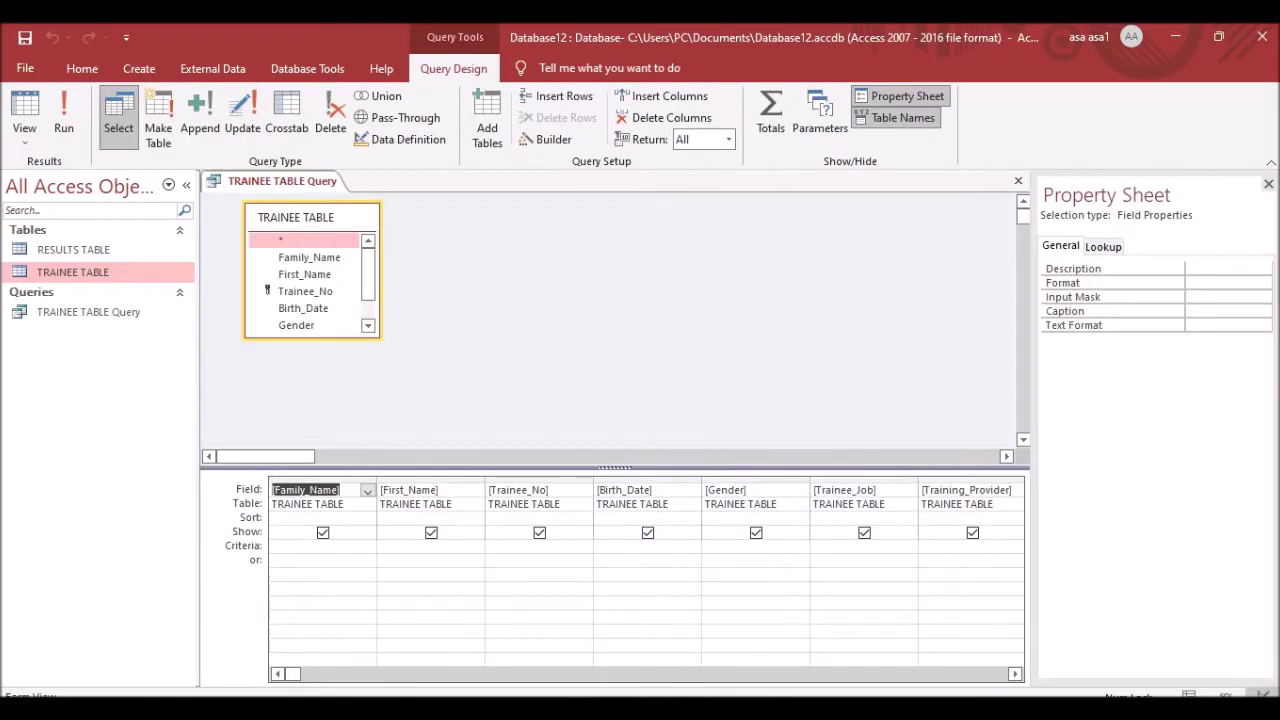
pyautogui.hotkey('alt', 'Tab')
pyautogui.scroll(-1, 298, 230)
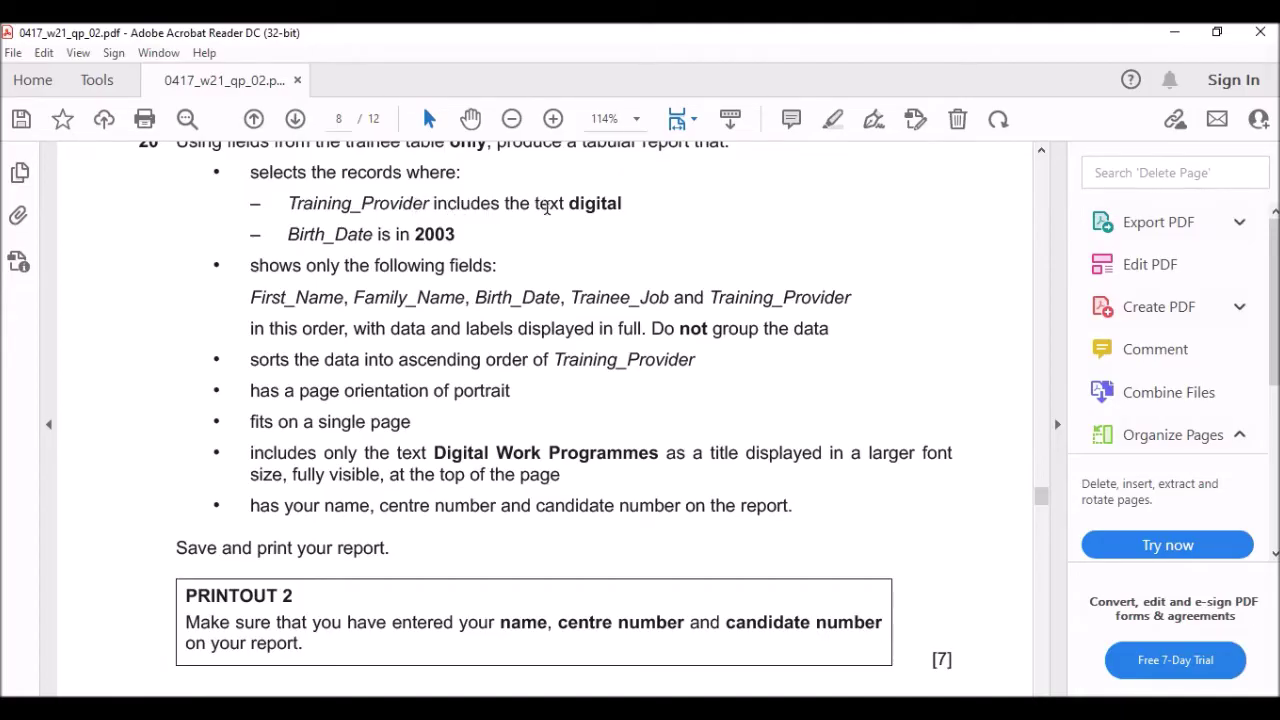
pyautogui.hotkey('alt', 'Tab')
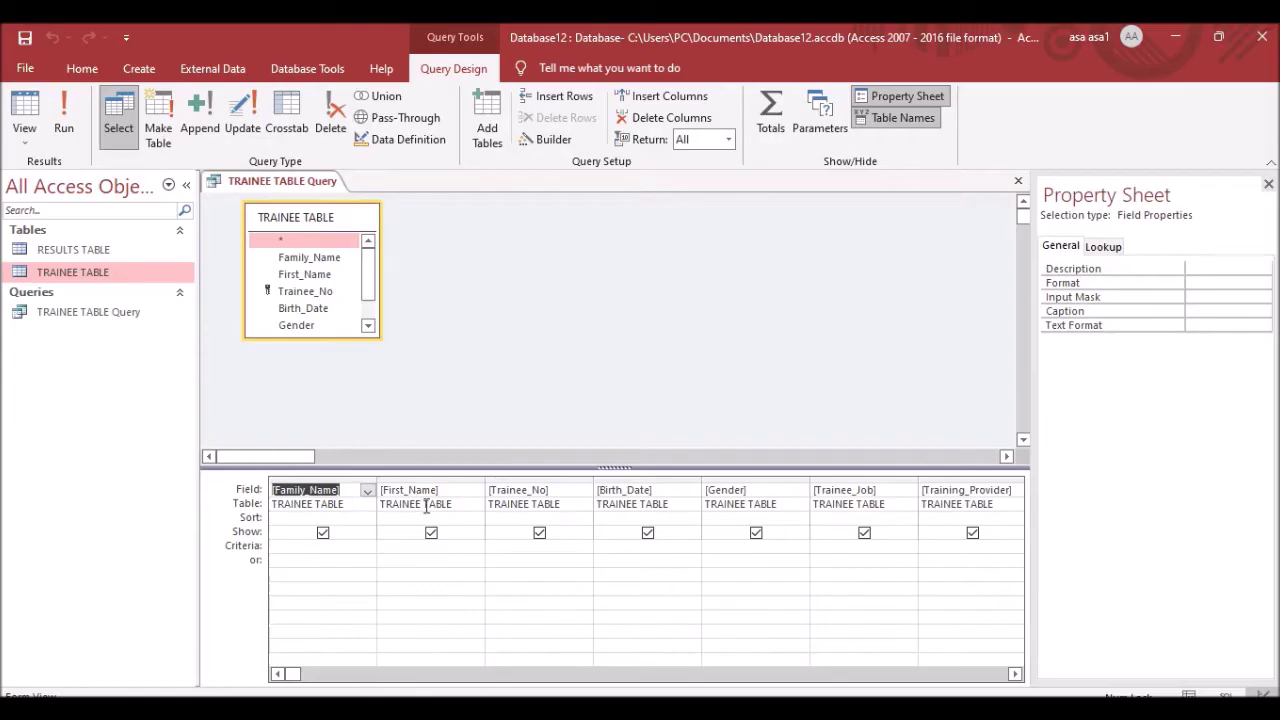
pyautogui.click(988, 490)
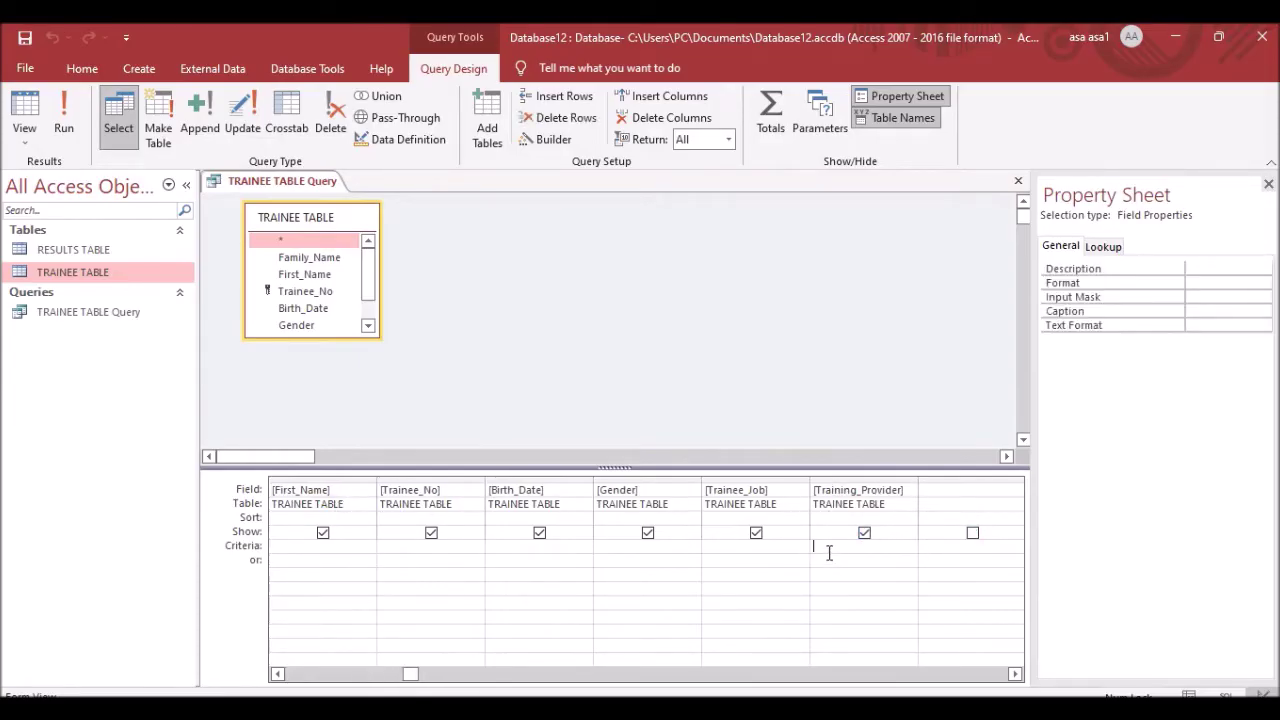
pyautogui.hotkey('alt', 'Tab')
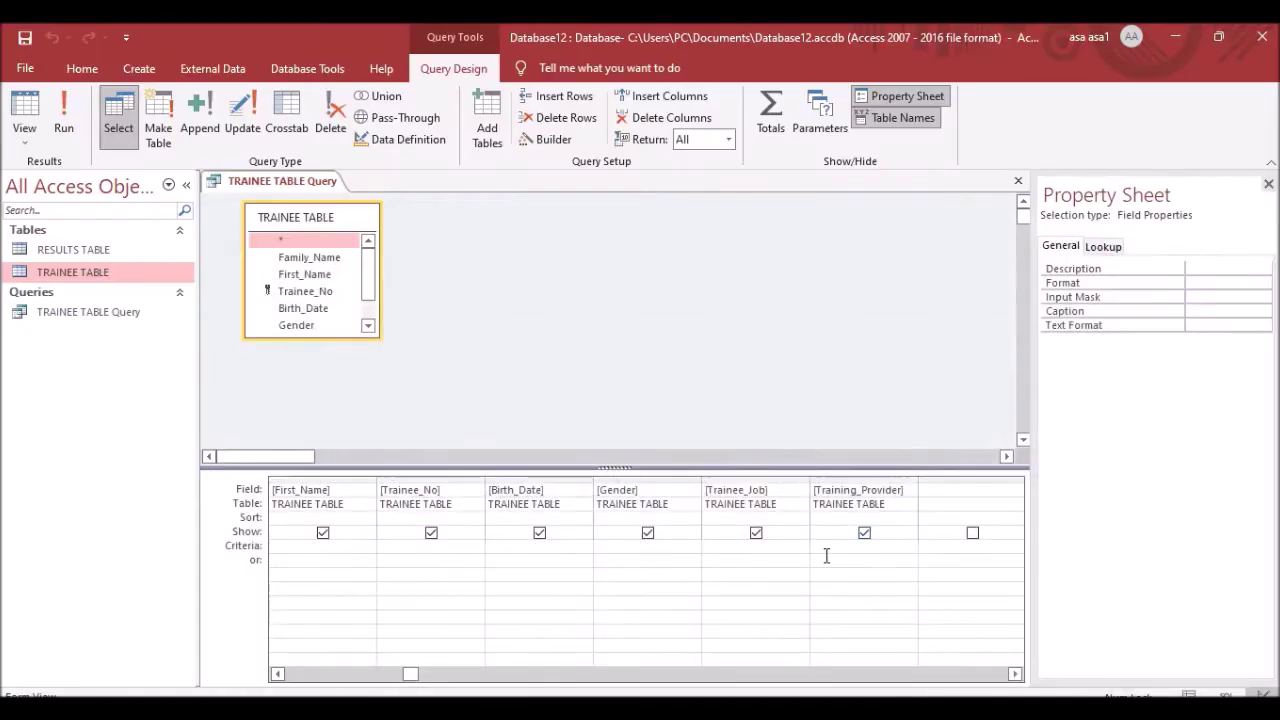
pyautogui.click(826, 556)
pyautogui.write('dip')
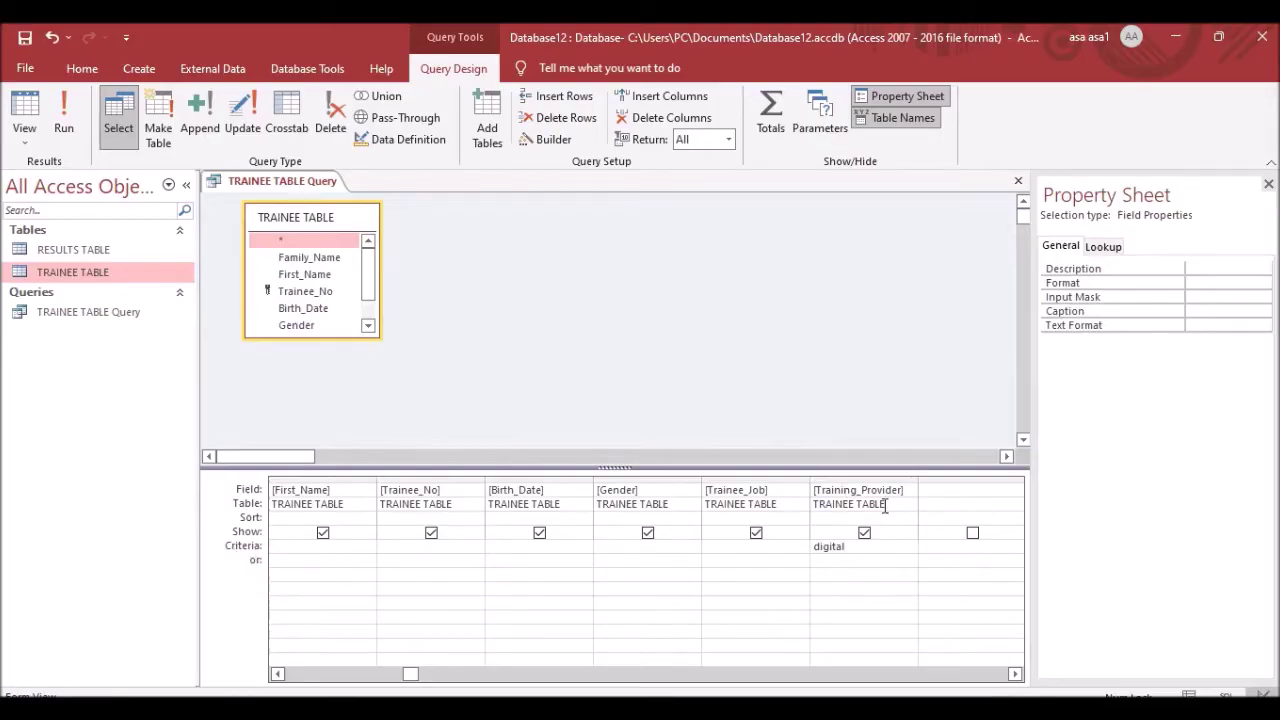
pyautogui.click(63, 112)
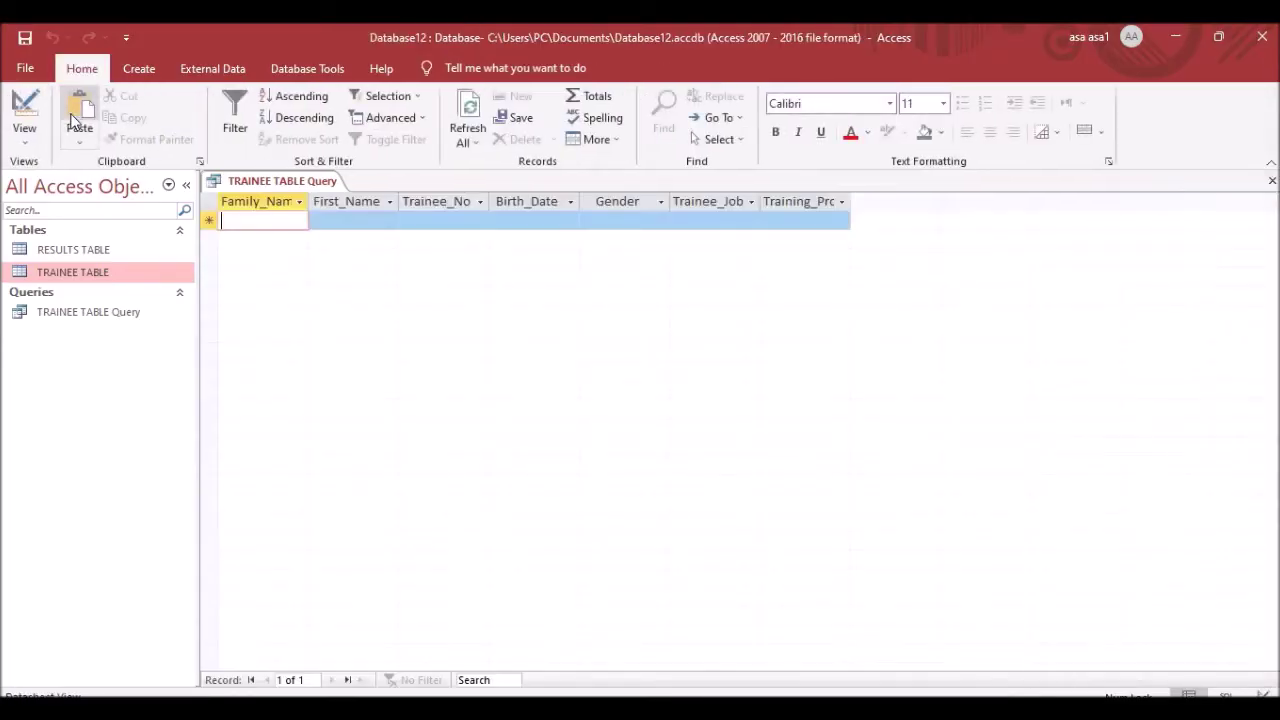
# Open the query's Design View and clear the old Training_Provider criterion.
pyautogui.rightClick(252, 181)
pyautogui.click(305, 268)
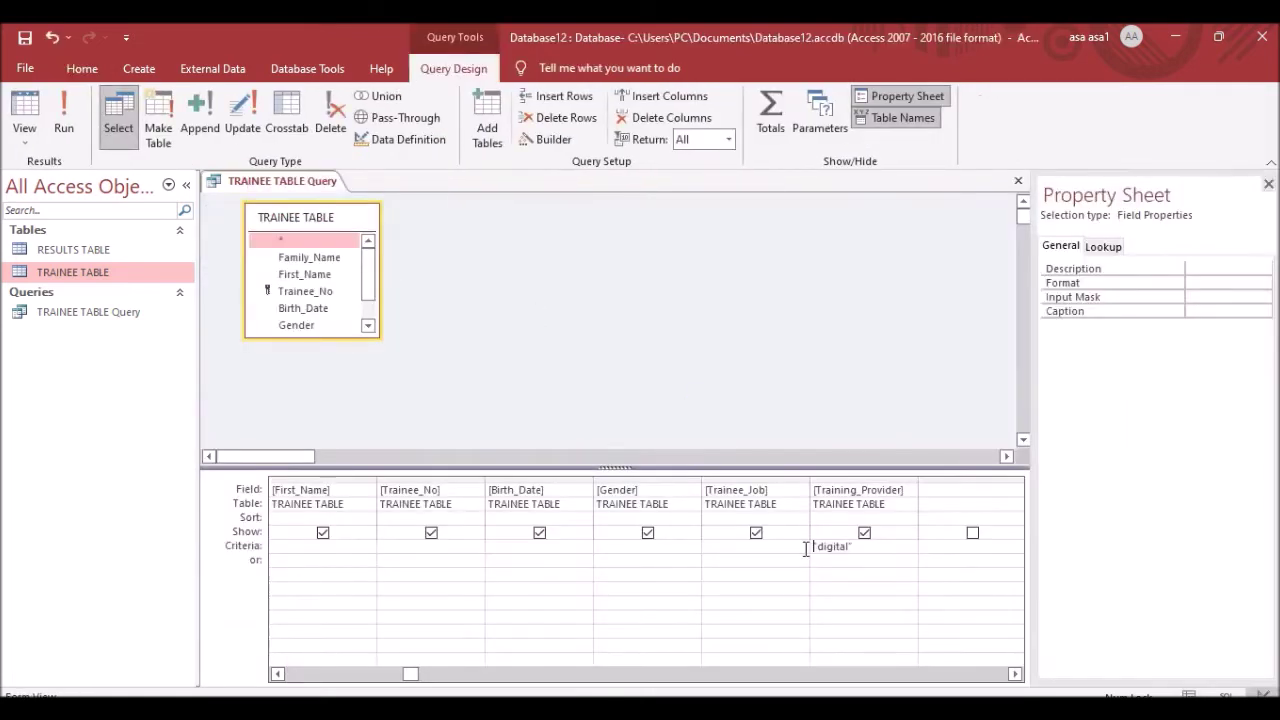
pyautogui.moveTo(857, 548); pyautogui.dragTo(777, 544)
pyautogui.press('Delete')
# Check the question's 'includes' and field-order requirements, then run the query with *digital*.
pyautogui.hotkey('alt', 'Tab')
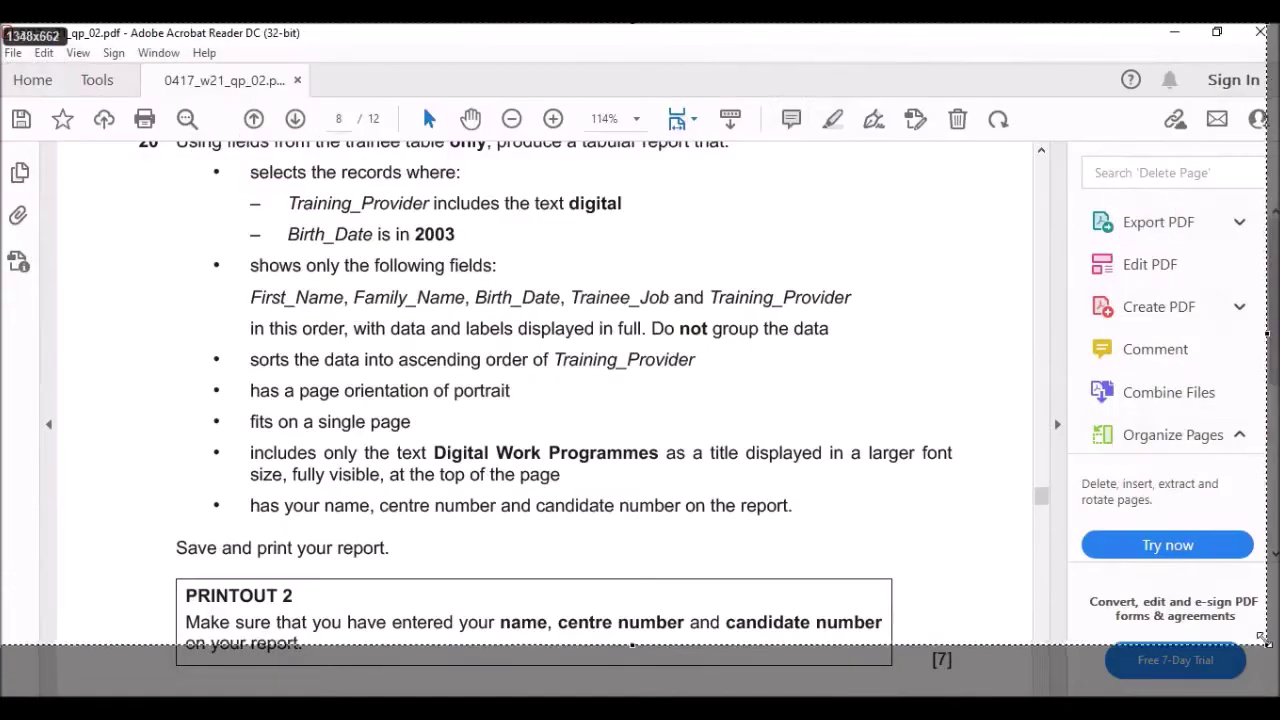
pyautogui.moveTo(462, 187)
pyautogui.mouseDown()
pyautogui.moveTo(448, 189)
pyautogui.moveTo(480, 224)
pyautogui.moveTo(474, 192)
pyautogui.mouseUp()
pyautogui.moveTo(170, 310); pyautogui.dragTo(143, 336)
pyautogui.moveTo(143, 310)
pyautogui.mouseDown()
pyautogui.moveTo(172, 337)
pyautogui.moveTo(176, 322)
pyautogui.moveTo(288, 330)
pyautogui.moveTo(328, 318)
pyautogui.mouseUp()
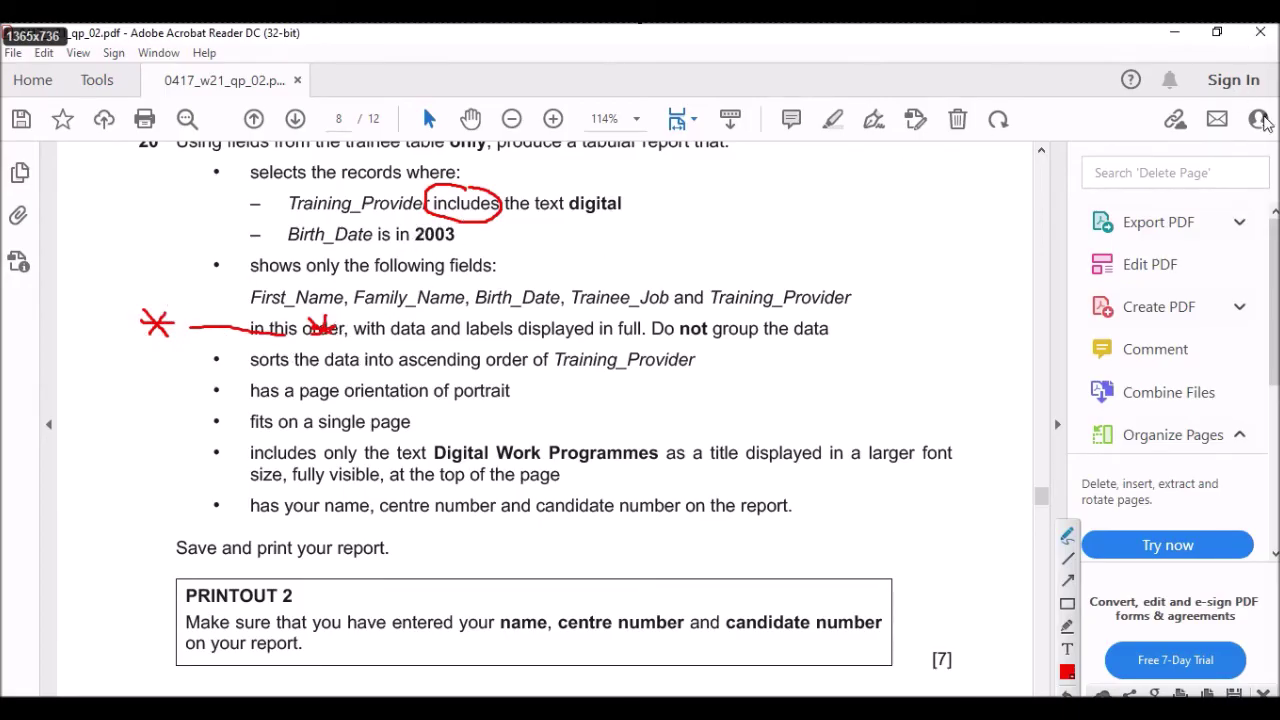
pyautogui.press('Escape')
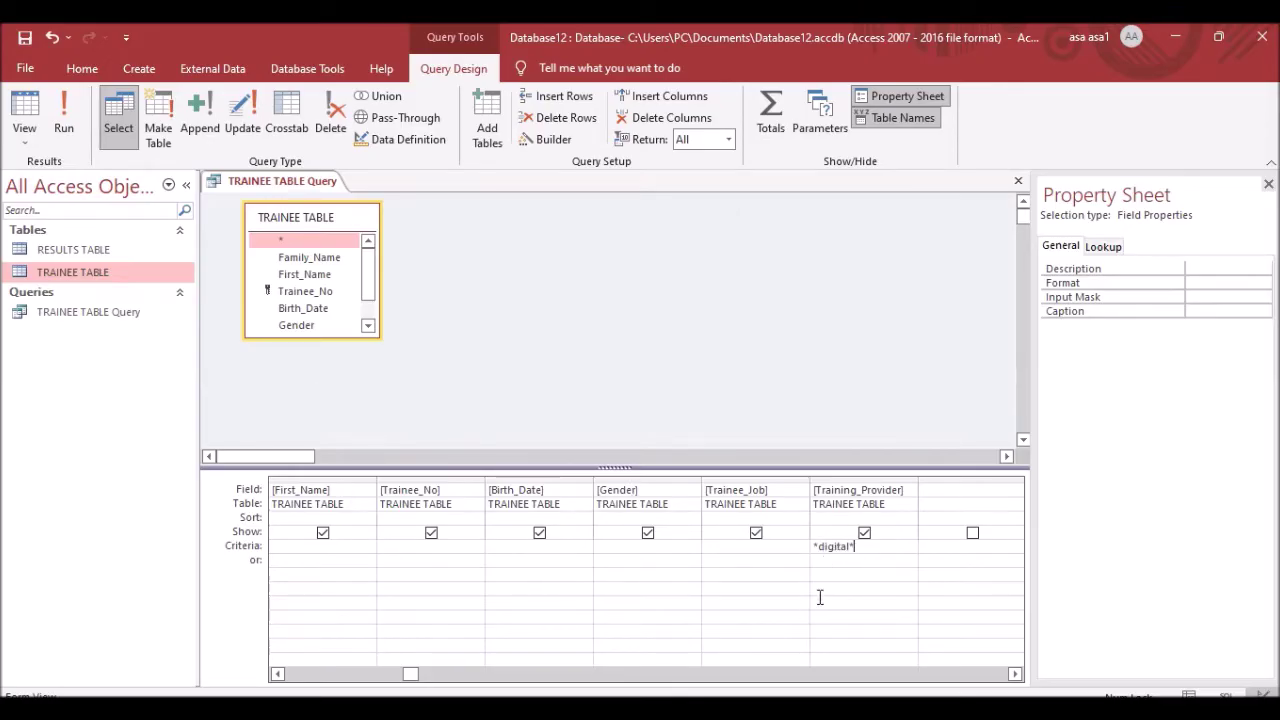
pyautogui.click(64, 116)
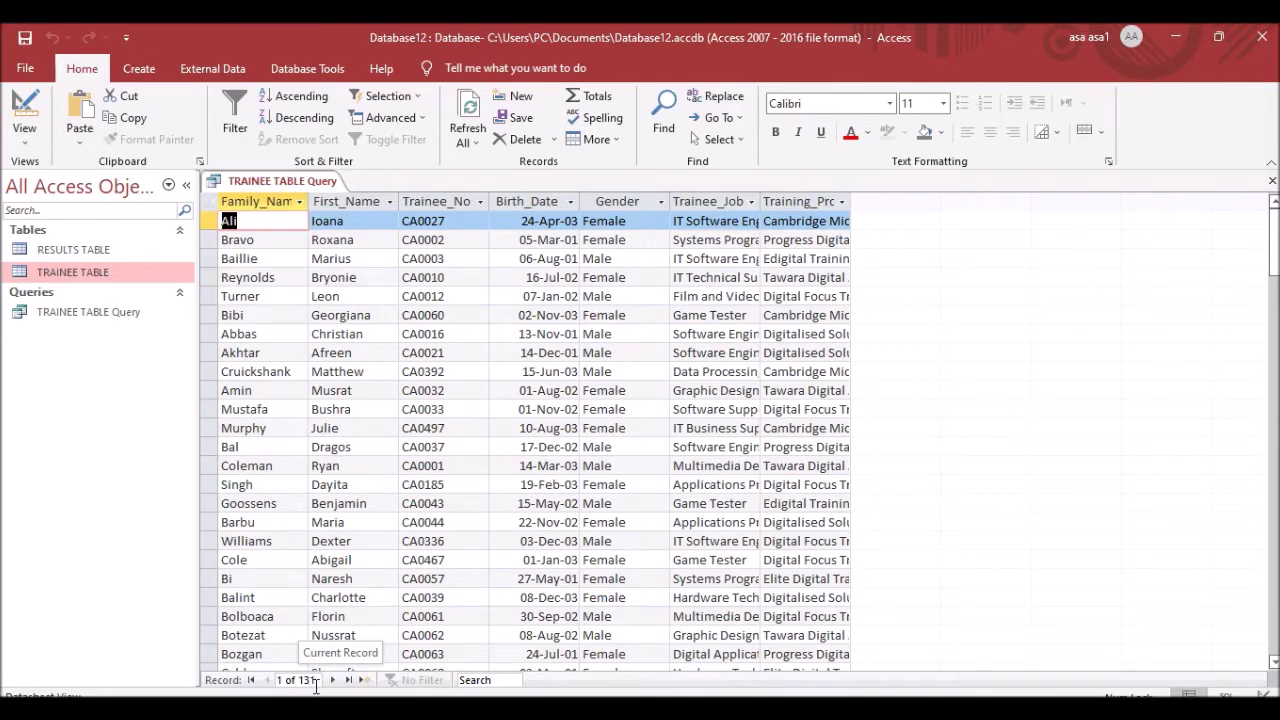
# Select the Training_Provider column and scroll through the digital-provider results.
pyautogui.click(795, 201)
pyautogui.scroll(-7, 797, 360)
pyautogui.scroll(-20, 796, 400)
pyautogui.scroll(5, 788, 490)
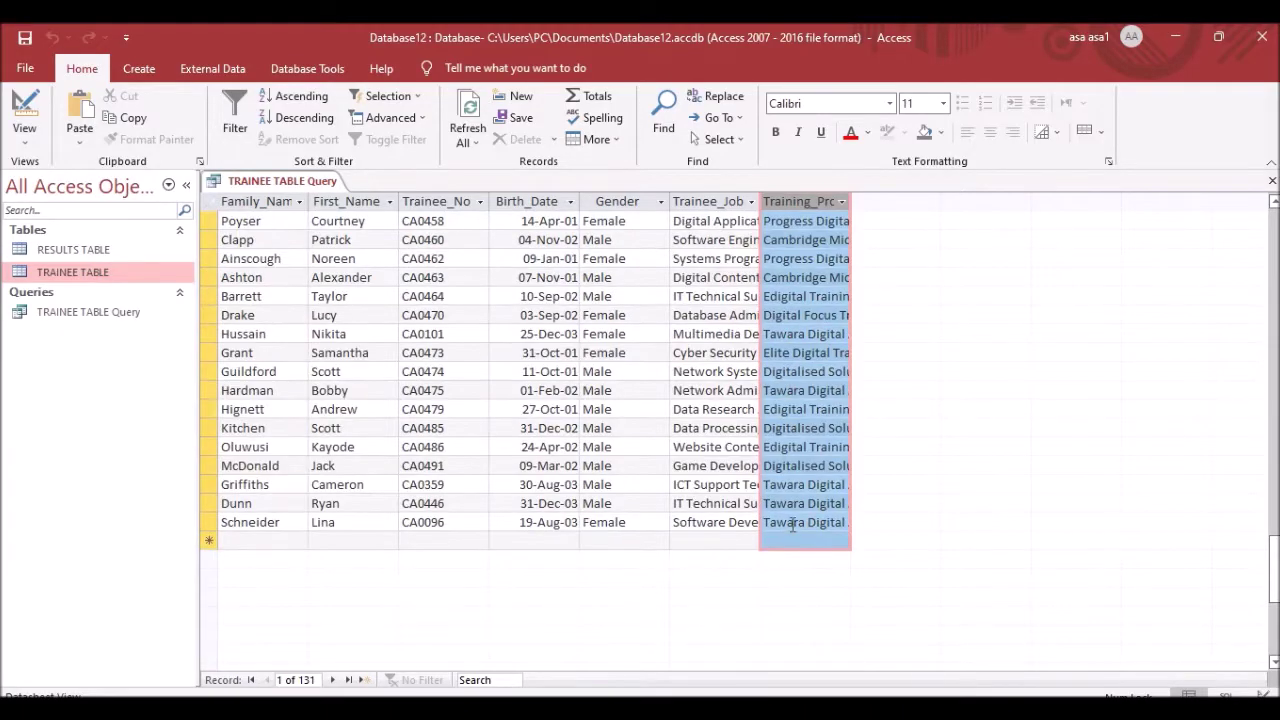
pyautogui.scroll(3, 817, 320)
# Return the query to Design View and re-read the Birth_Date requirement in the exam paper.
pyautogui.rightClick(286, 185)
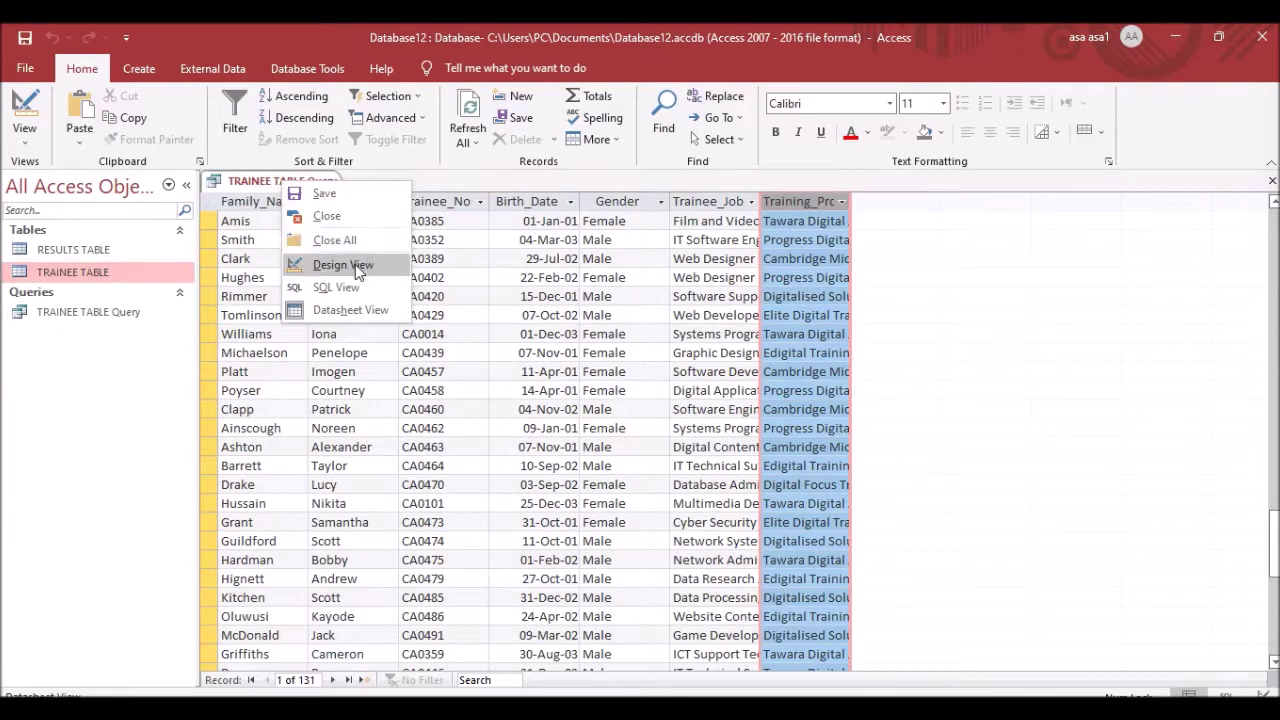
pyautogui.click(343, 265)
pyautogui.hotkey('alt', 'Tab')
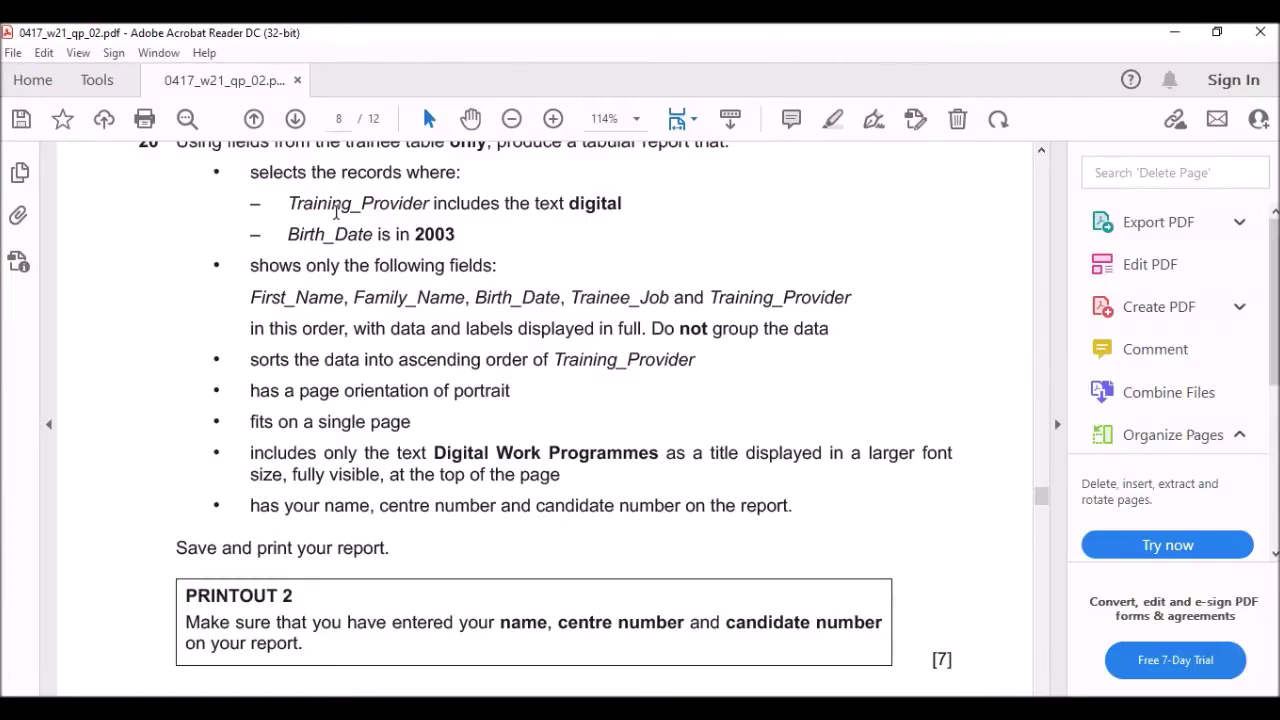
pyautogui.moveTo(288, 234); pyautogui.dragTo(377, 235)
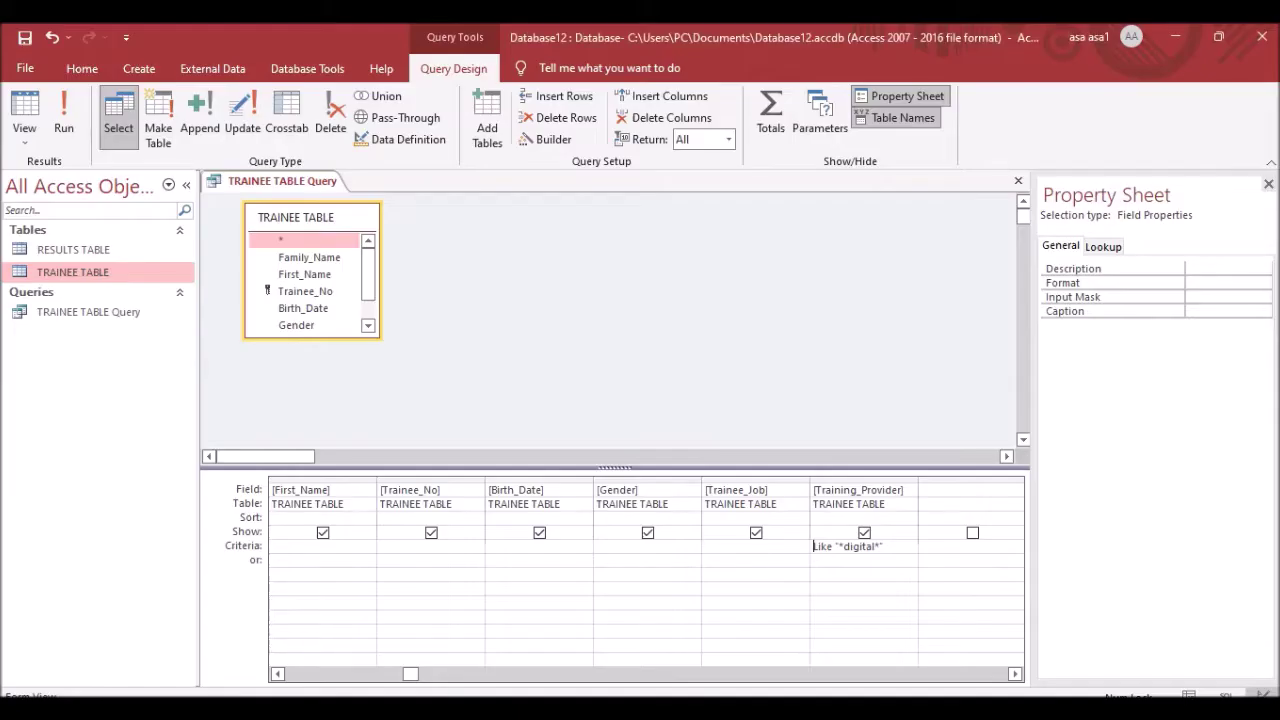
pyautogui.hotkey('alt', 'Tab')
# Try 2003 as the Birth_Date criterion and run the query.
pyautogui.click(503, 547)
pyautogui.moveTo(517, 546); pyautogui.dragTo(481, 546)
pyautogui.write('*')
pyautogui.press('BackSpace')
pyautogui.press('BackSpace')
pyautogui.press('BackSpace')
pyautogui.press('BackSpace')
pyautogui.press('BackSpace')
pyautogui.click(63, 116)
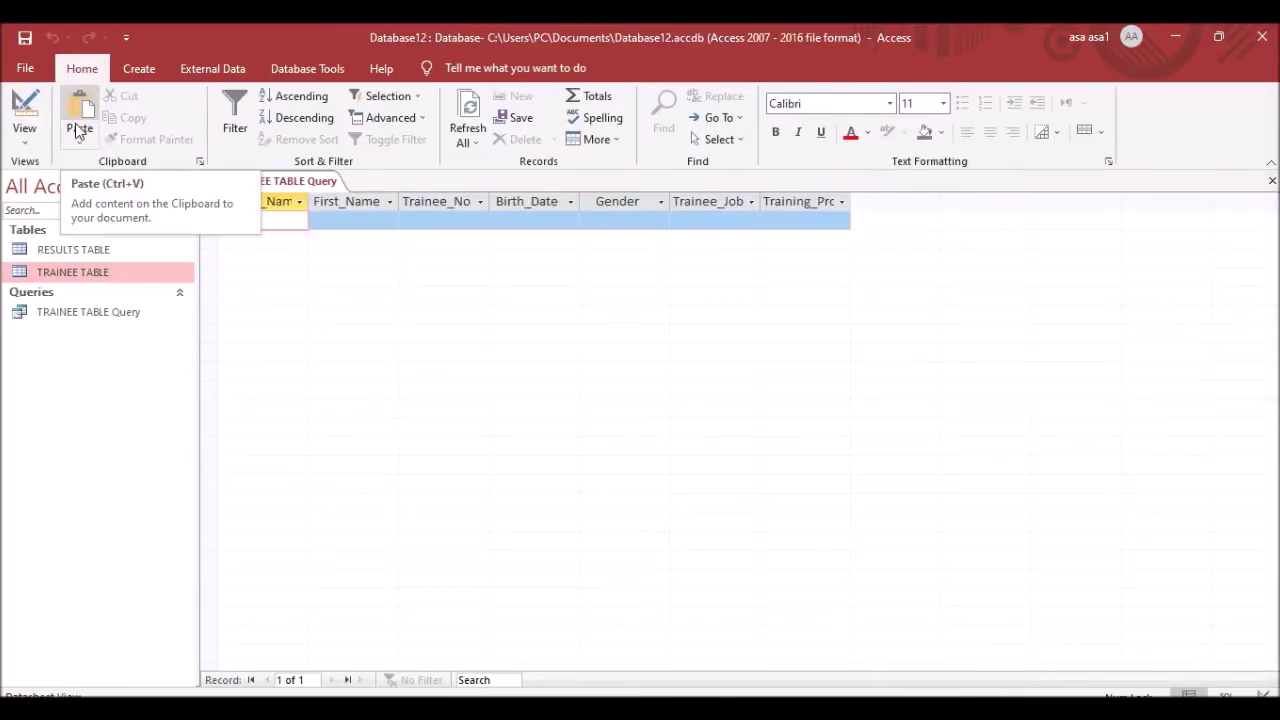
# Remove the Birth_Date criterion, rerun with only Like "*digital*", and open TRAINEE TABLE.
pyautogui.rightClick(262, 182)
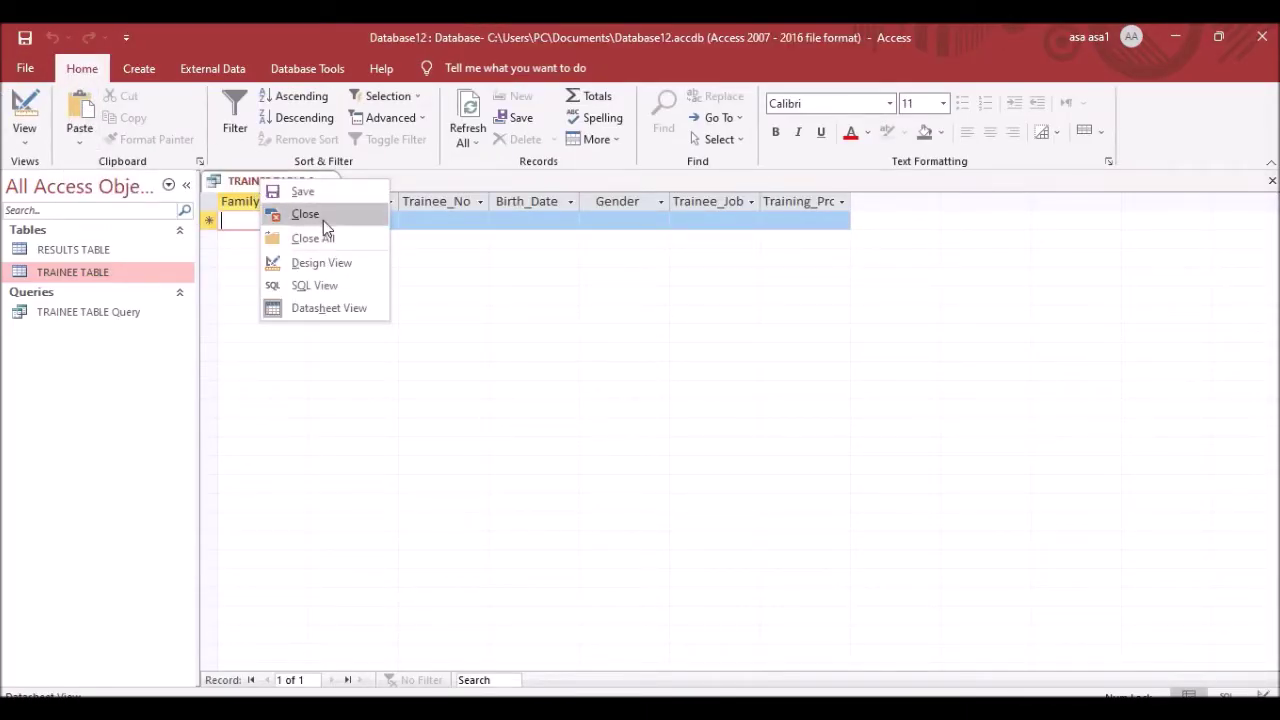
pyautogui.click(315, 262)
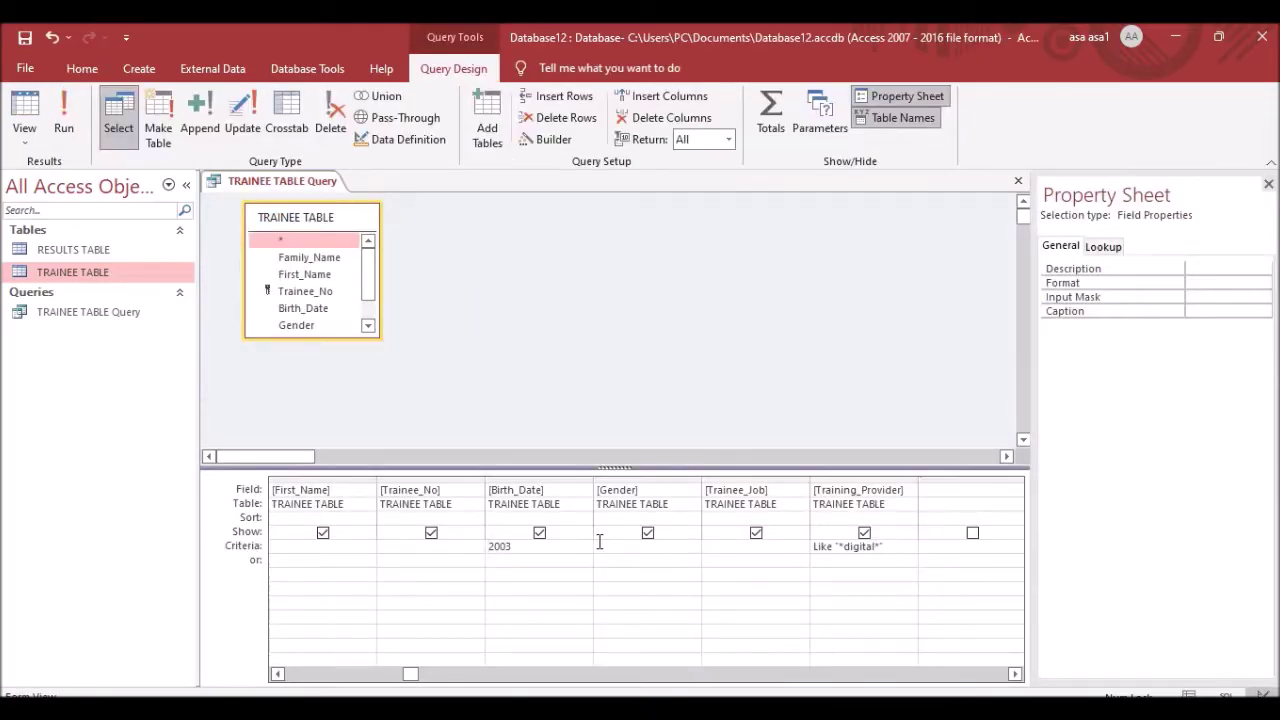
pyautogui.click(516, 549)
pyautogui.press('BackSpace')
pyautogui.press('BackSpace')
pyautogui.press('BackSpace')
pyautogui.click(519, 563)
pyautogui.click(60, 125)
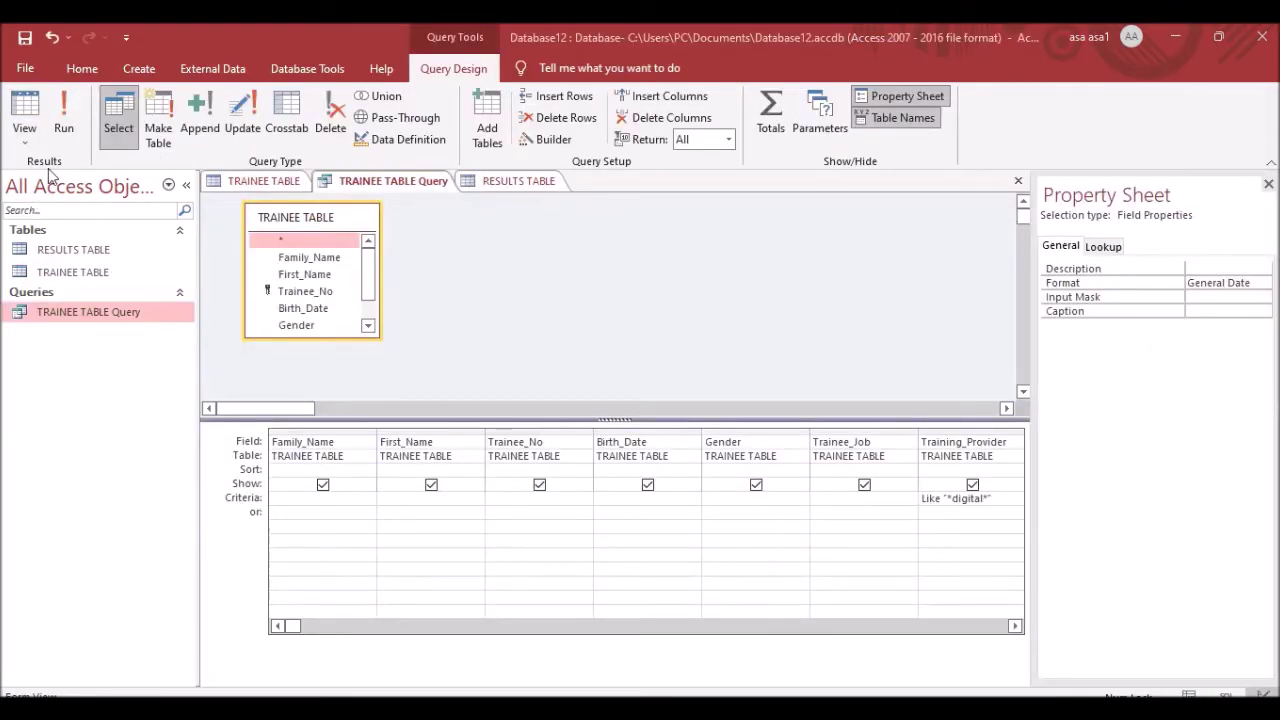
pyautogui.doubleClick(42, 271)
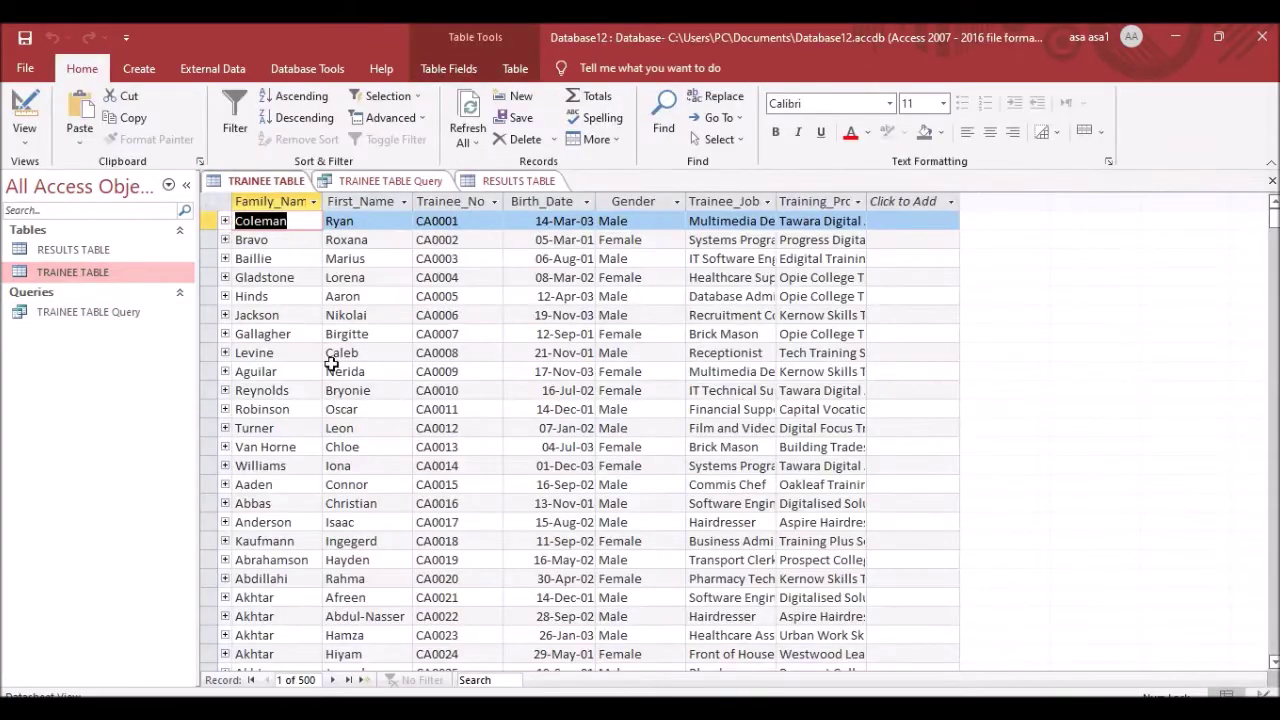
# Set Birth_Date's Format to dd/mm/yyyy, save the table, and confirm dates read like 14/03/2003.
pyautogui.click(559, 203)
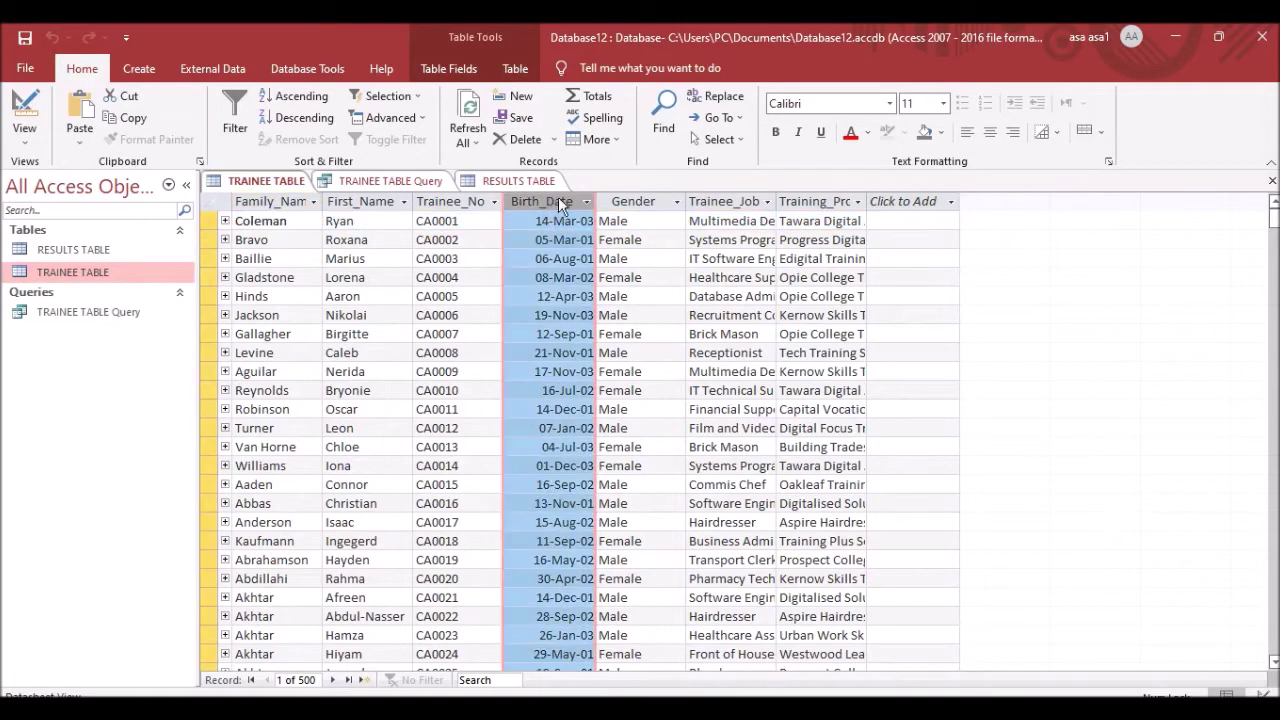
pyautogui.click(24, 112)
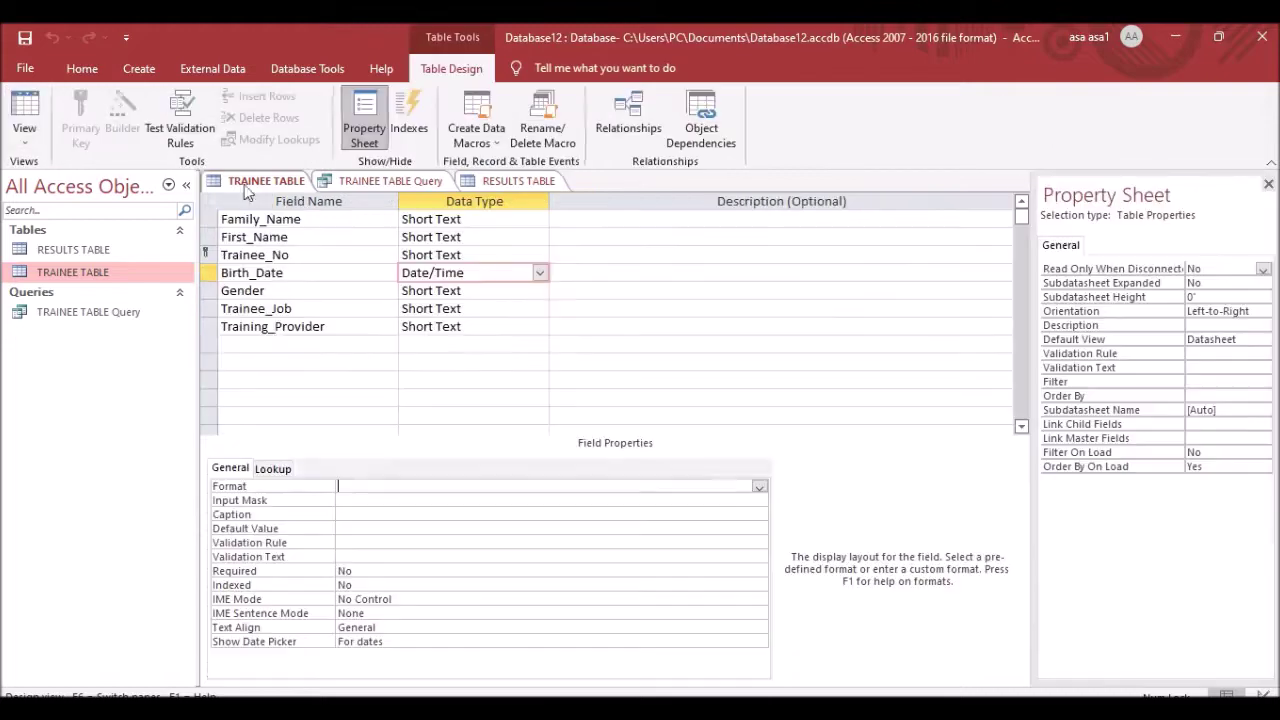
pyautogui.press('F6')
pyautogui.click(354, 485)
pyautogui.write('2')
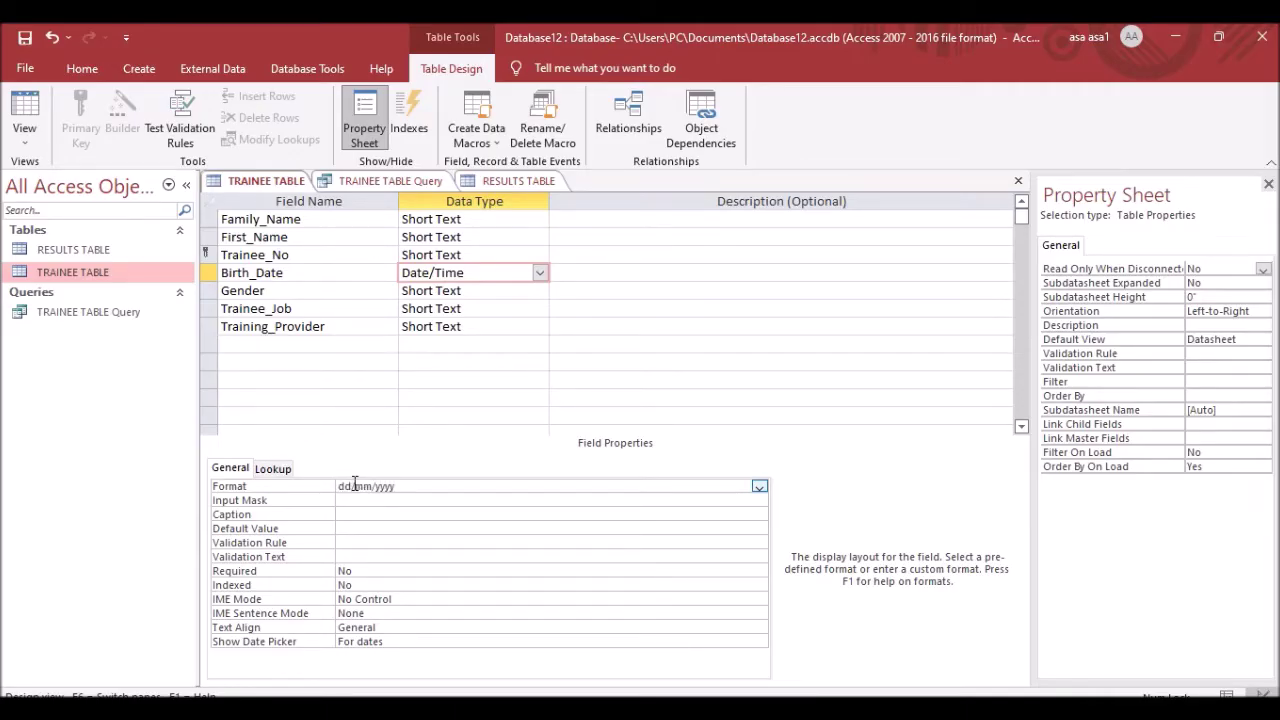
pyautogui.click(24, 115)
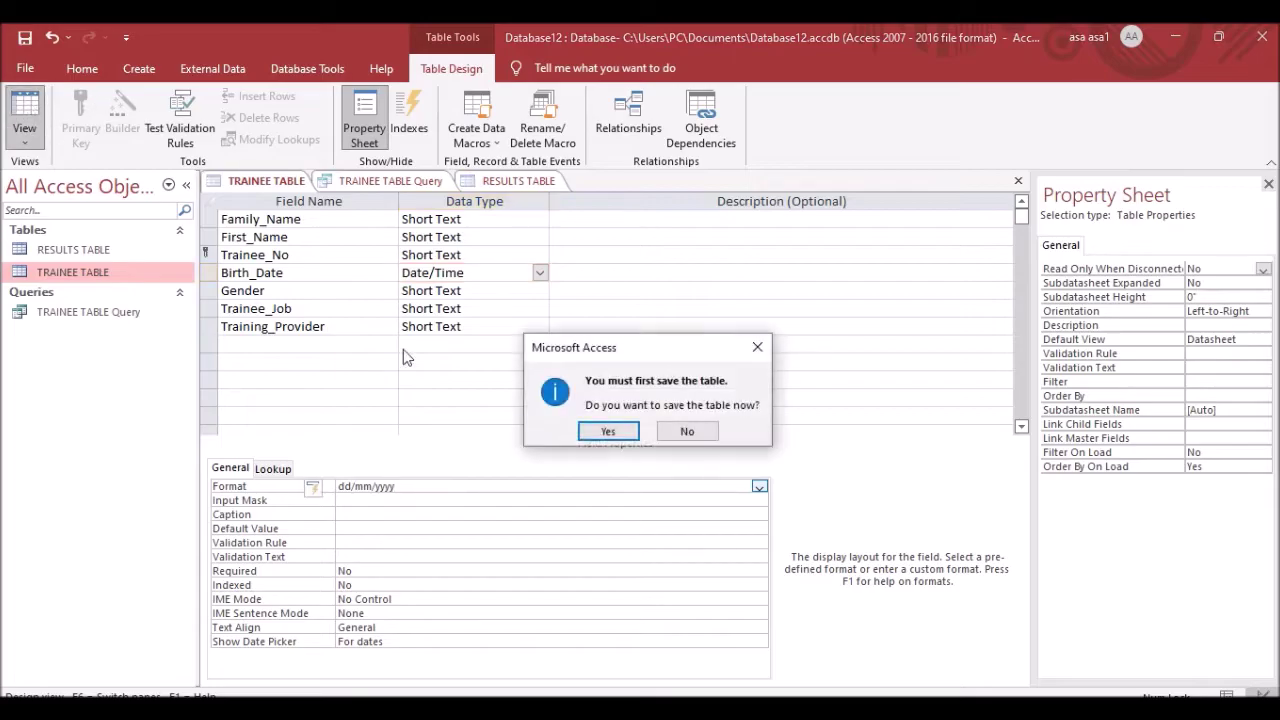
pyautogui.click(608, 436)
pyautogui.click(558, 204)
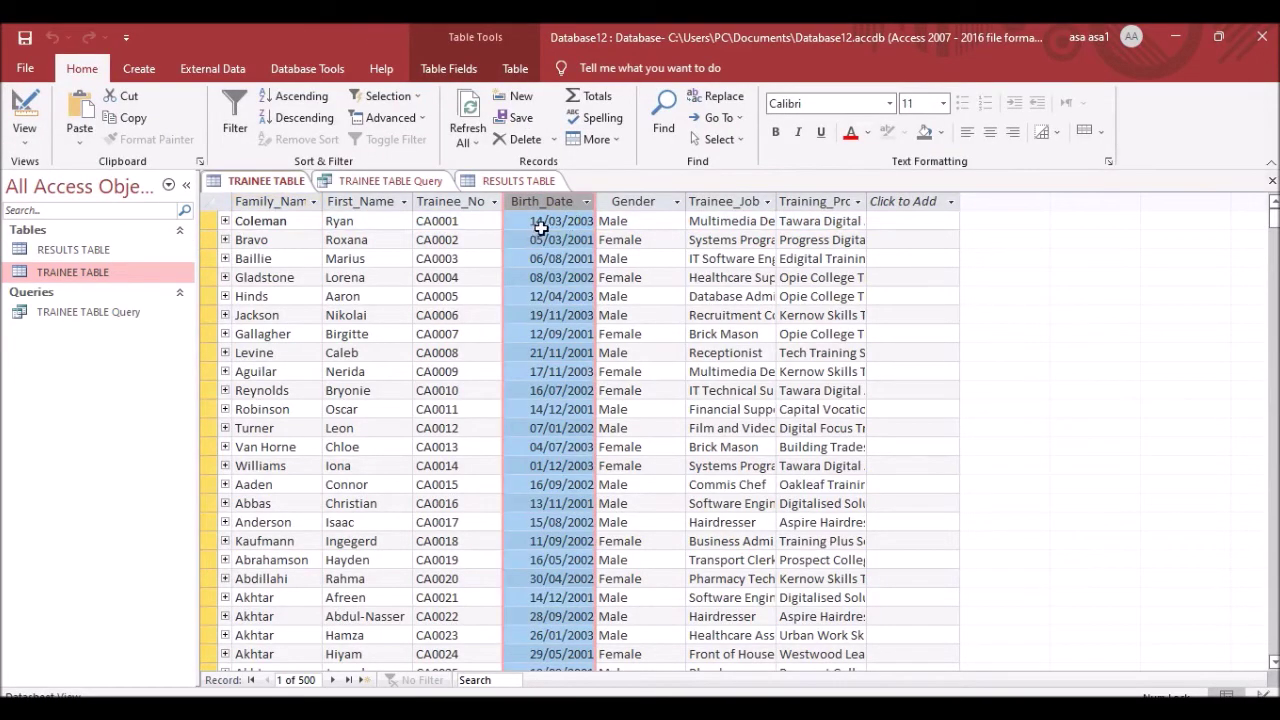
pyautogui.click(568, 220)
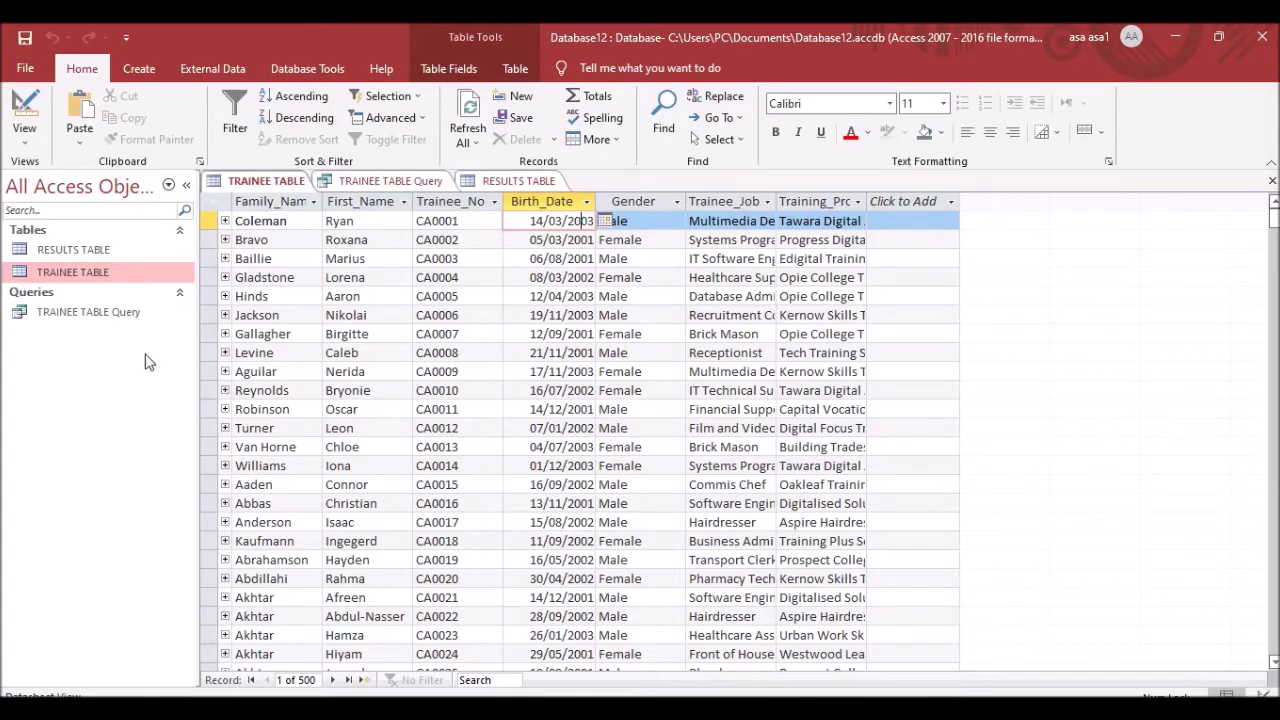
# Set the Birth_Date criterion to Between 01/01/2003 AND 31/12/2003 and run the query.
pyautogui.doubleClick(80, 312)
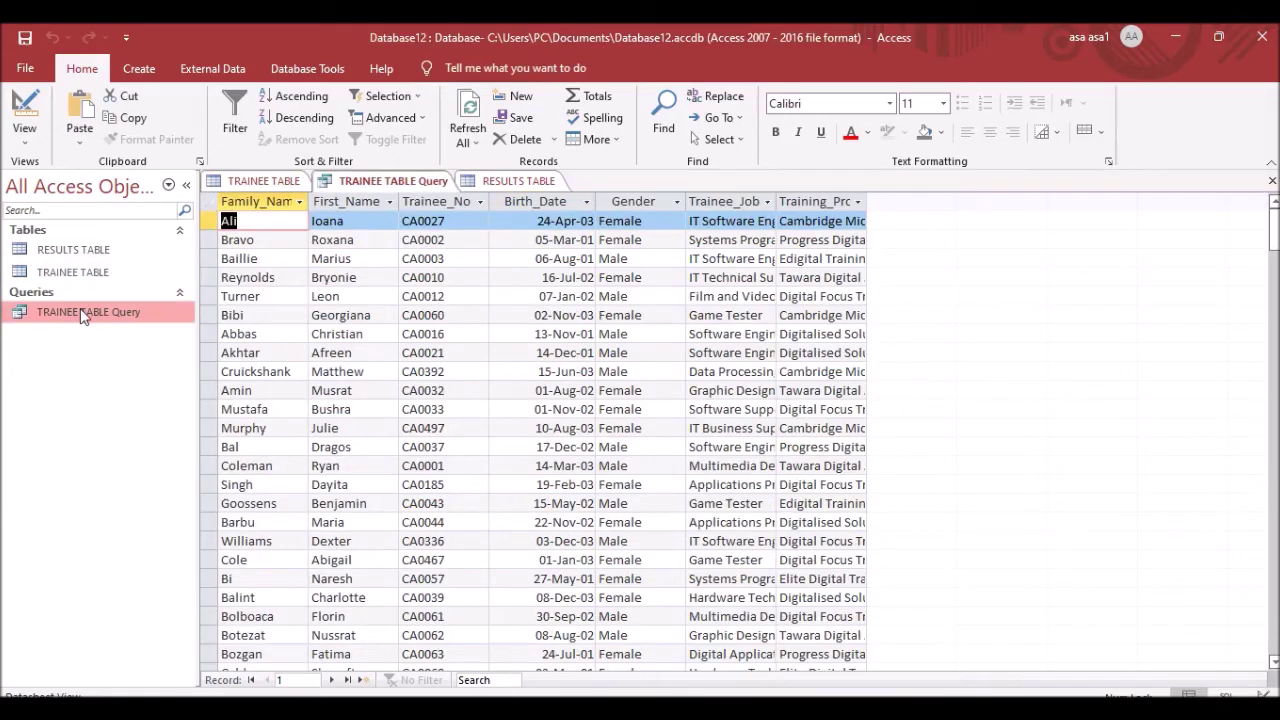
pyautogui.click(24, 110)
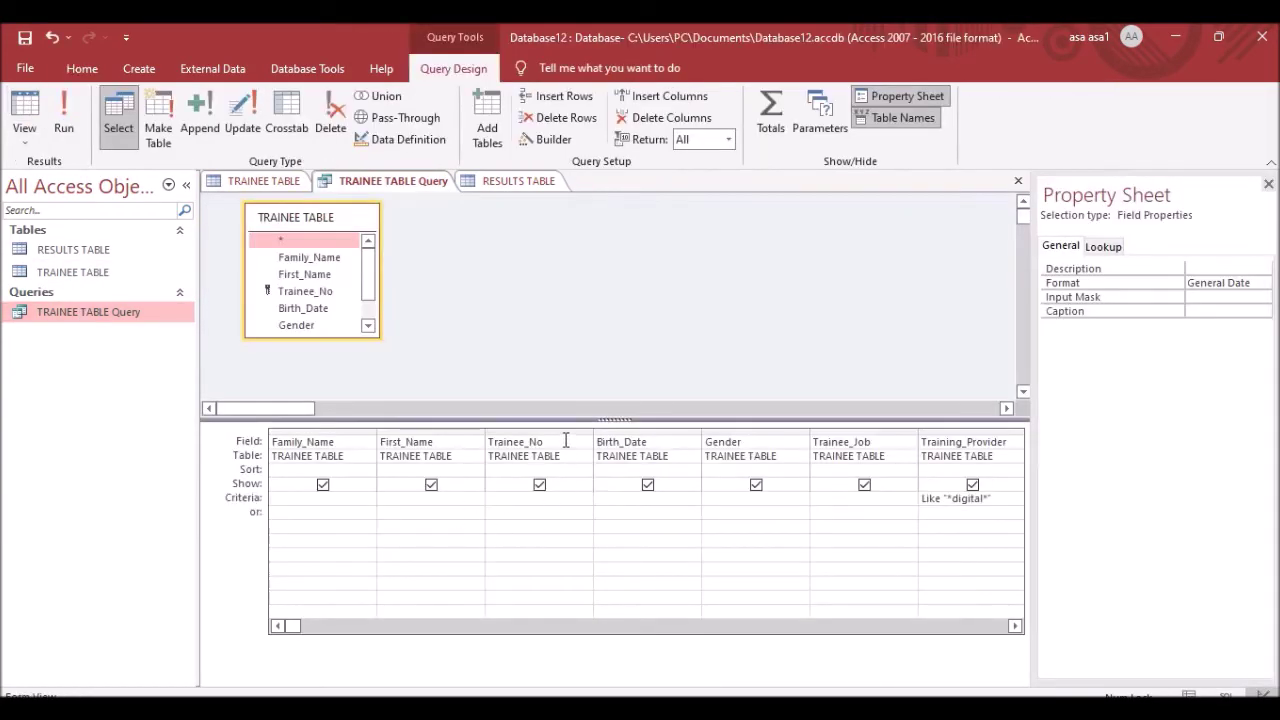
pyautogui.click(610, 500)
pyautogui.press('BackSpace')
pyautogui.press('BackSpace')
pyautogui.press('BackSpace')
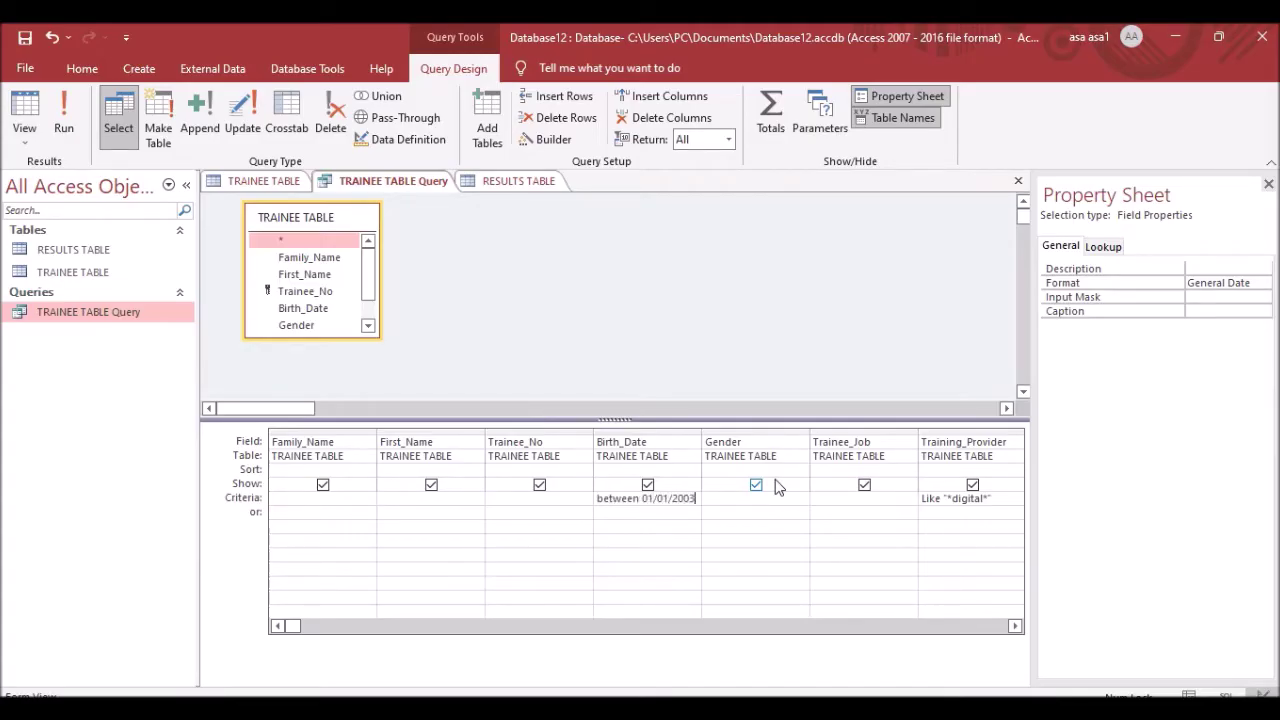
pyautogui.write('AND 31/12/20')
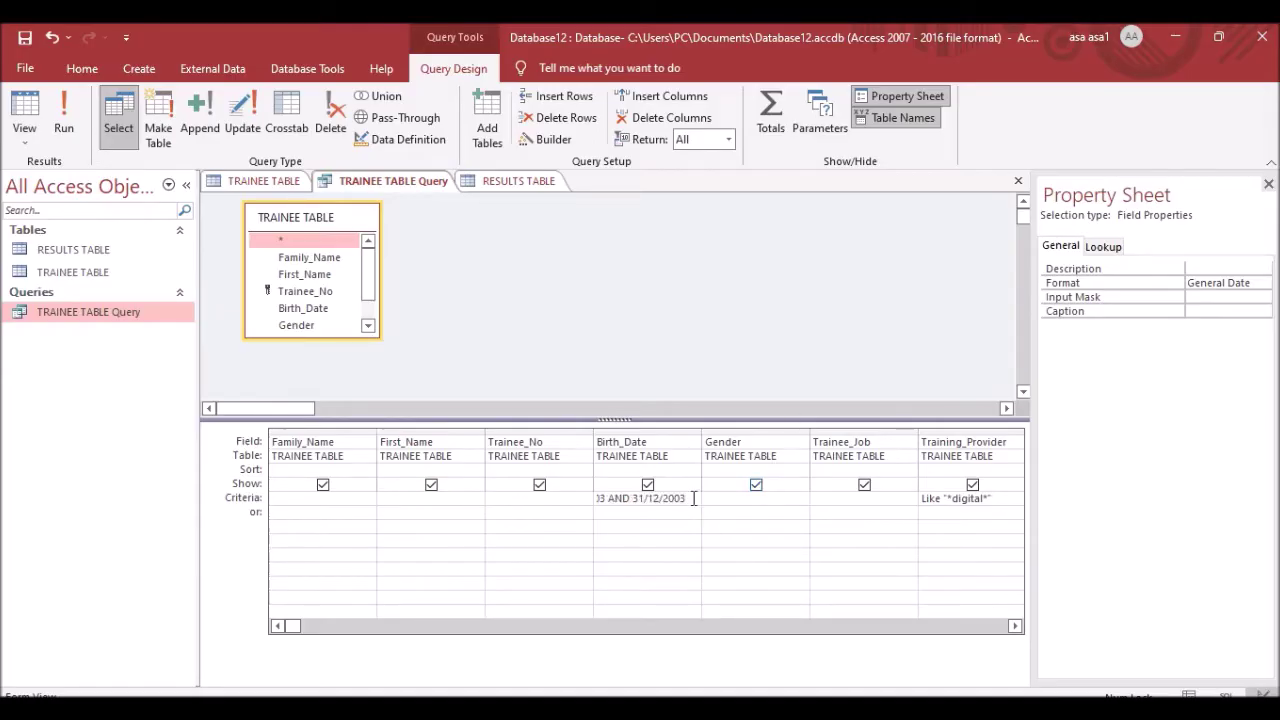
pyautogui.press('Left')
pyautogui.press('Left')
pyautogui.press('Left')
pyautogui.press('Left')
pyautogui.press('Left')
pyautogui.press('Left')
pyautogui.press('Left')
pyautogui.press('Left')
pyautogui.press('Left')
pyautogui.press('Left')
pyautogui.press('Left')
pyautogui.press('Left')
pyautogui.press('Left')
pyautogui.press('Left')
pyautogui.press('Left')
pyautogui.press('Right')
pyautogui.press('Right')
pyautogui.press('Right')
pyautogui.press('Right')
pyautogui.press('Right')
pyautogui.press('Right')
pyautogui.press('Right')
pyautogui.press('Right')
pyautogui.press('Right')
pyautogui.press('Right')
pyautogui.click(64, 115)
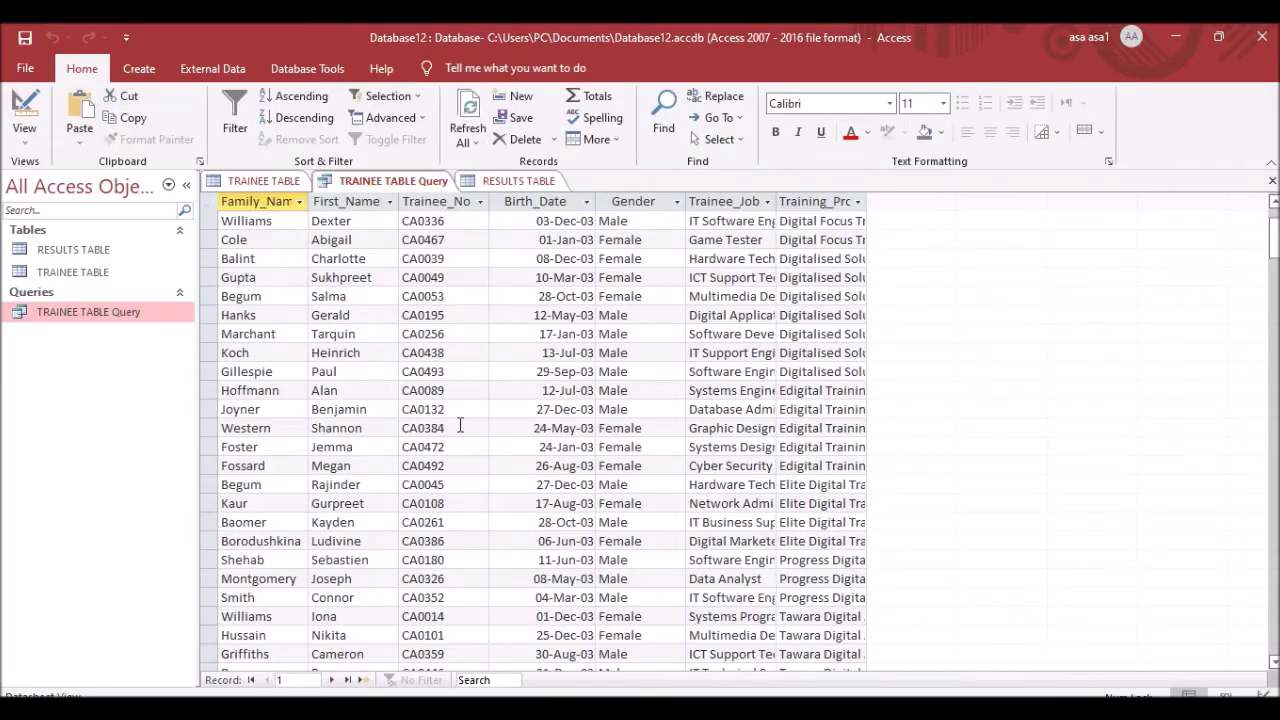
# Check the Birth_Date years across the 32 returned digital-provider trainees.
pyautogui.click(435, 578)
pyautogui.scroll(-4, 491, 491)
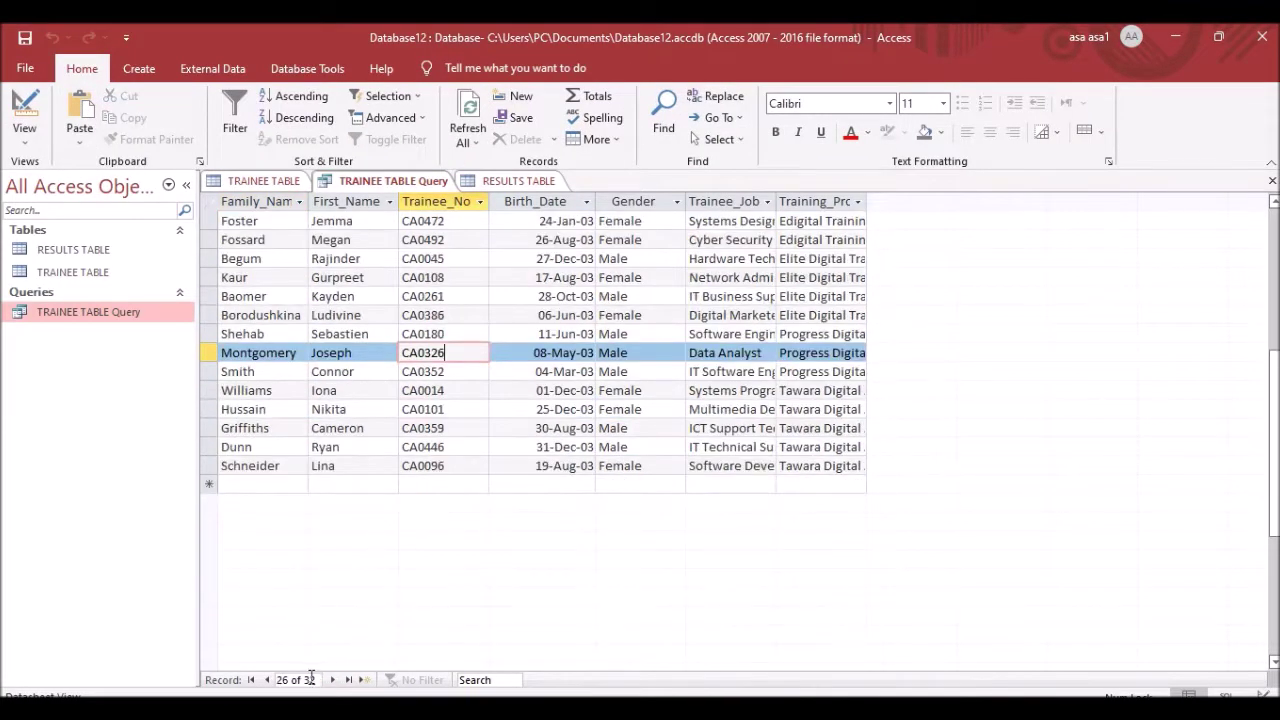
pyautogui.scroll(4, 640, 352)
pyautogui.click(558, 202)
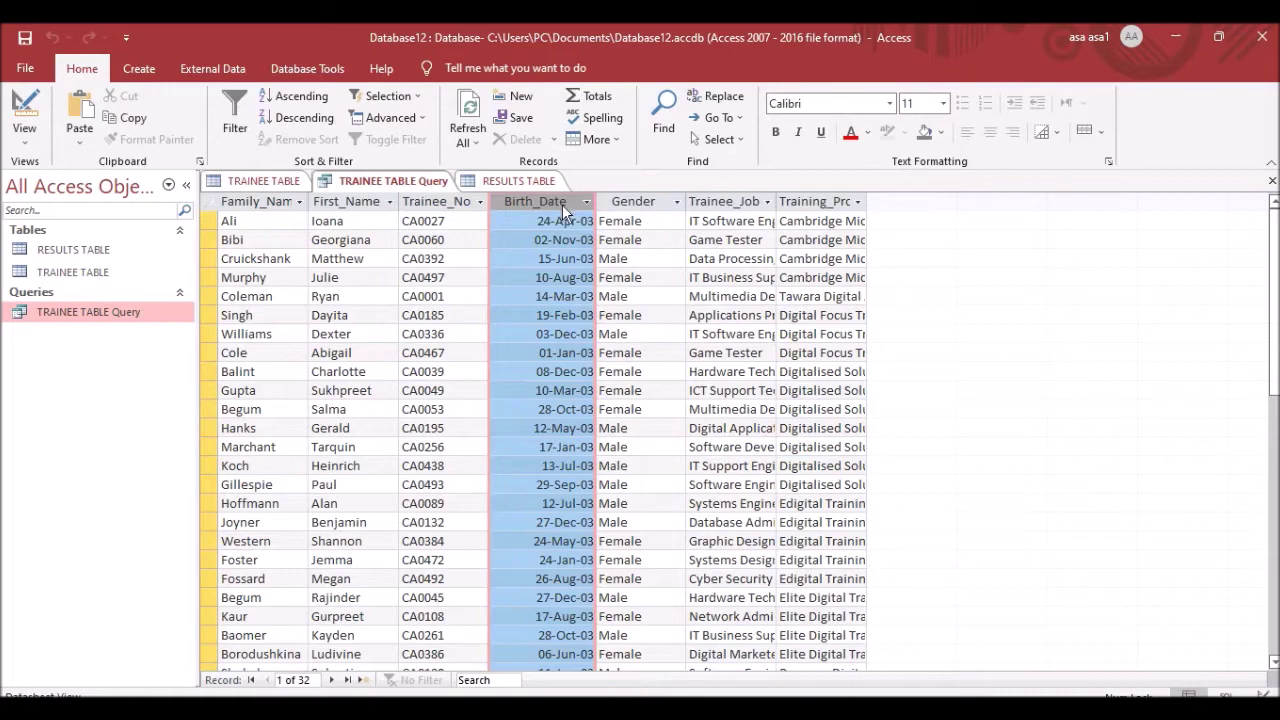
pyautogui.scroll(-7, 572, 262)
pyautogui.scroll(9, 537, 352)
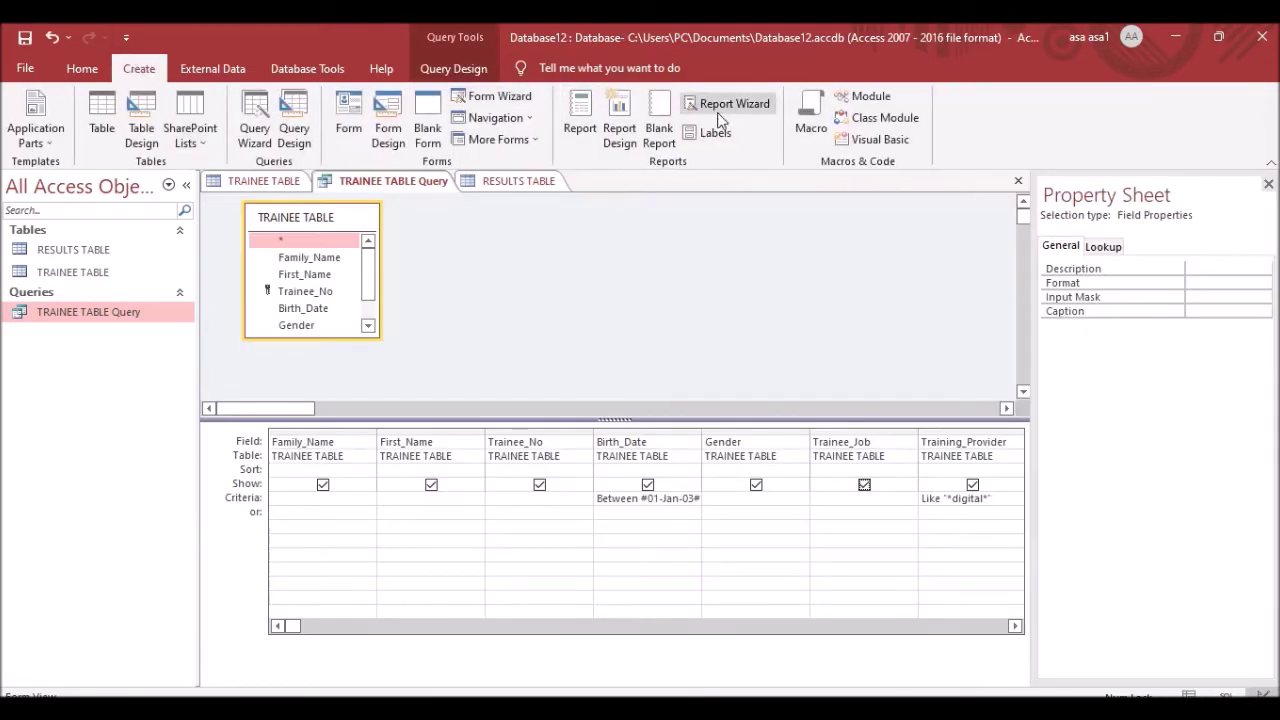
# Start the Report Wizard based on TRAINEE TABLE Query.
pyautogui.click(746, 112)
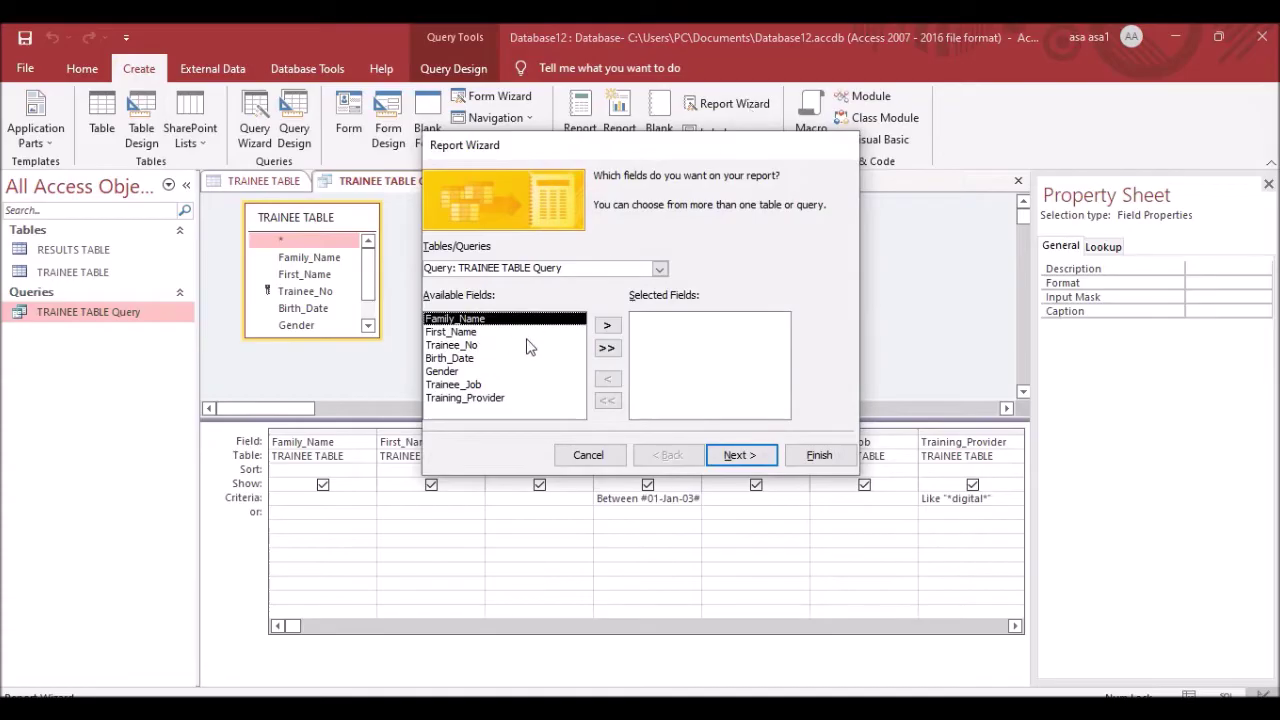
pyautogui.moveTo(670, 150); pyautogui.dragTo(498, 166)
pyautogui.click(487, 285)
pyautogui.click(487, 285)
pyautogui.click(487, 285)
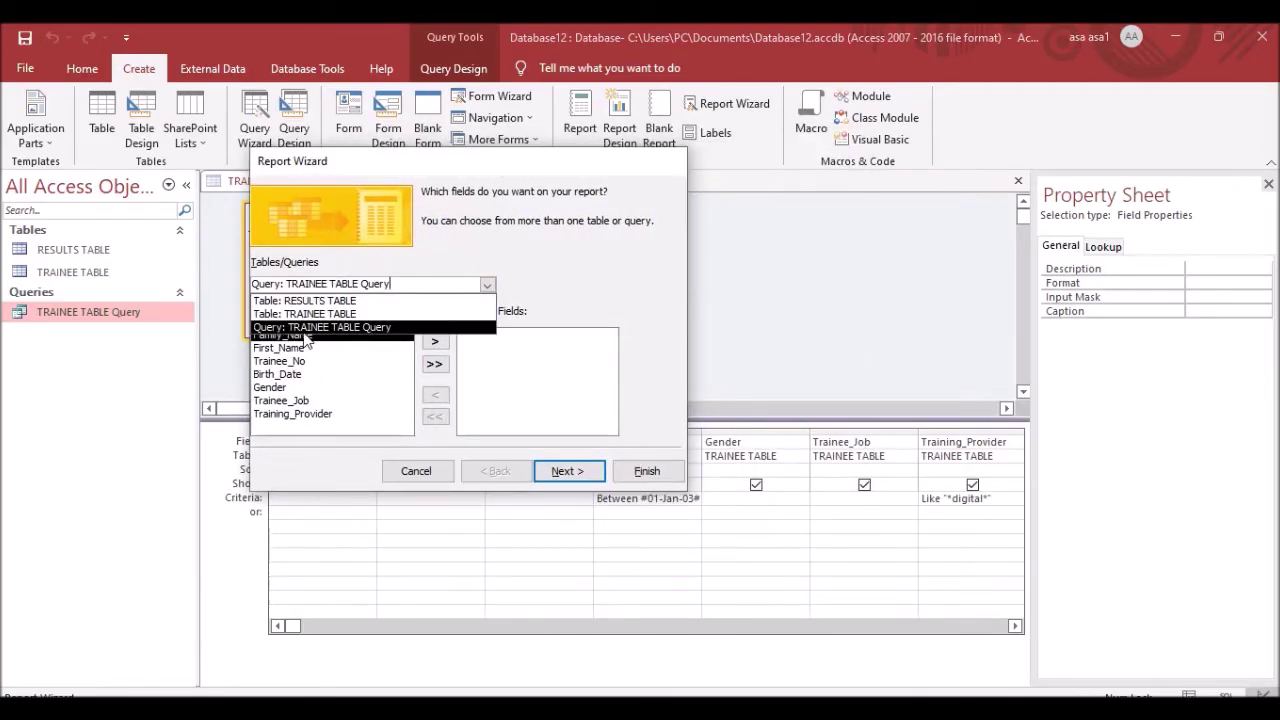
pyautogui.click(362, 329)
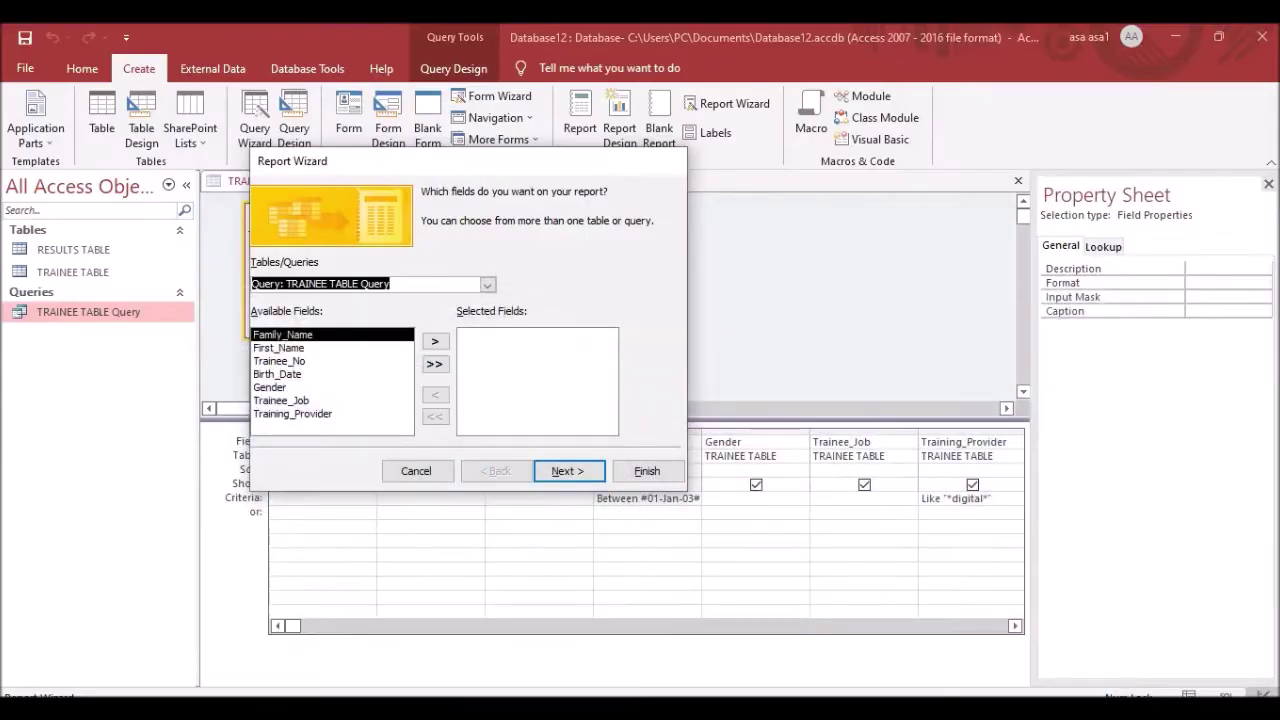
# Check the required field order in the exam brief, then add First_Name and Family_Name.
pyautogui.hotkey('alt', 'Tab')
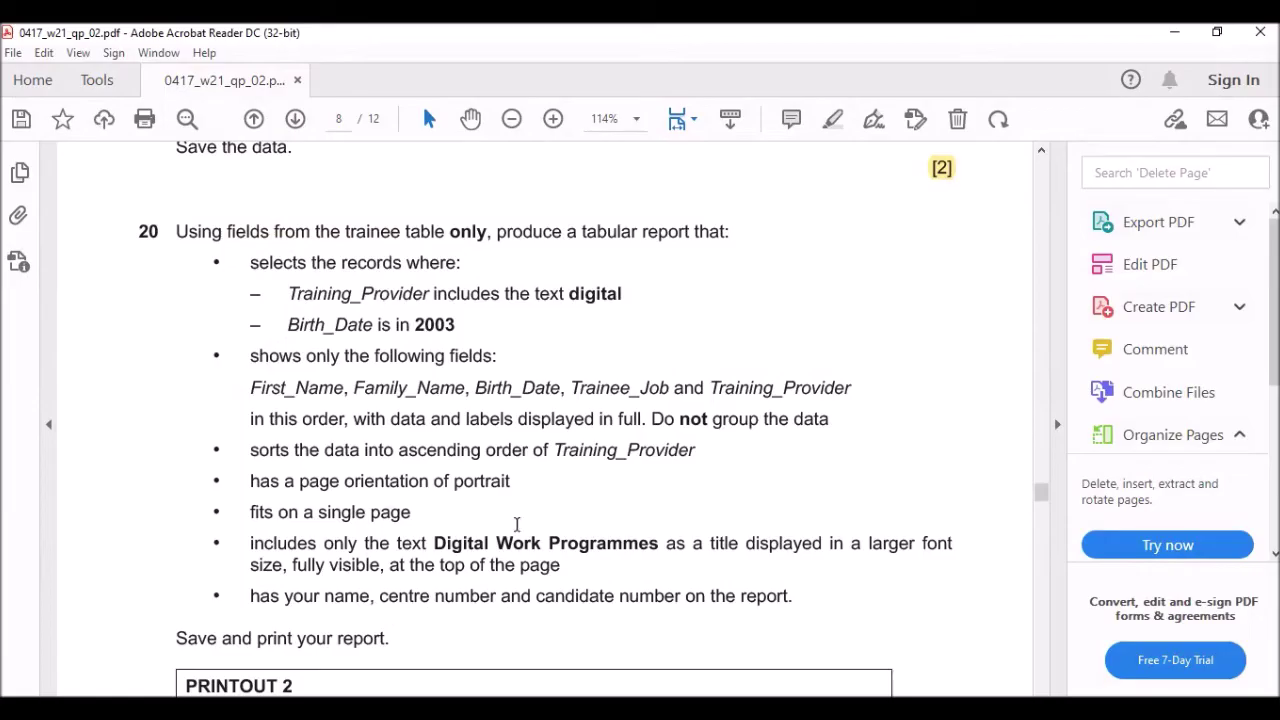
pyautogui.moveTo(252, 387); pyautogui.dragTo(408, 388)
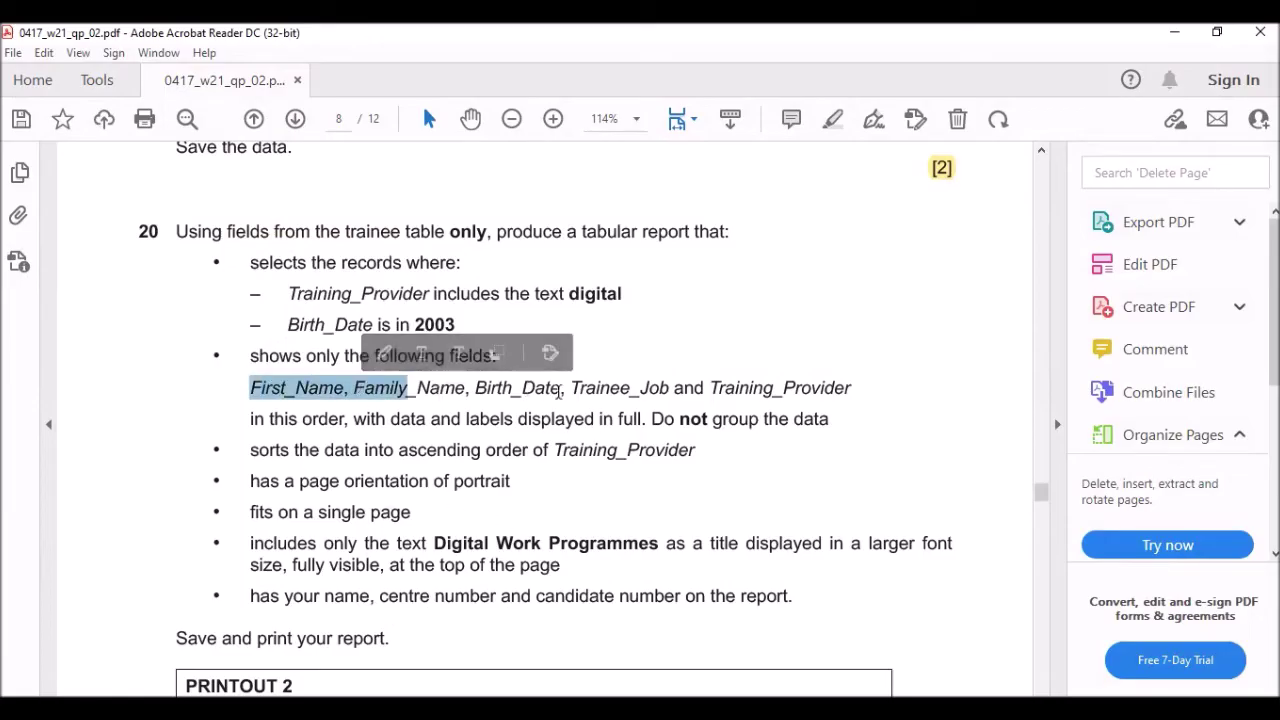
pyautogui.hotkey('alt', 'Tab')
pyautogui.doubleClick(290, 348)
pyautogui.click(300, 334)
pyautogui.click(435, 341)
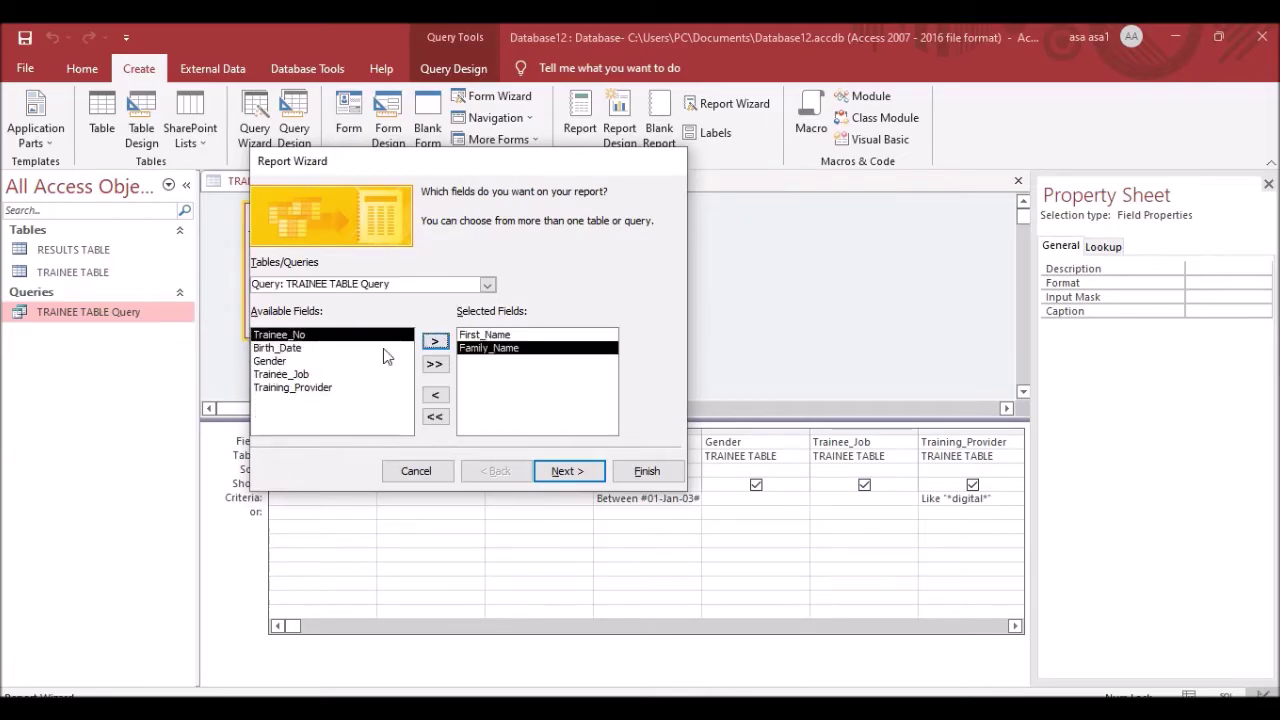
# Add Birth_Date, Trainee_Job and Training_Provider, then recheck the field list against the brief.
pyautogui.click(292, 348)
pyautogui.click(435, 341)
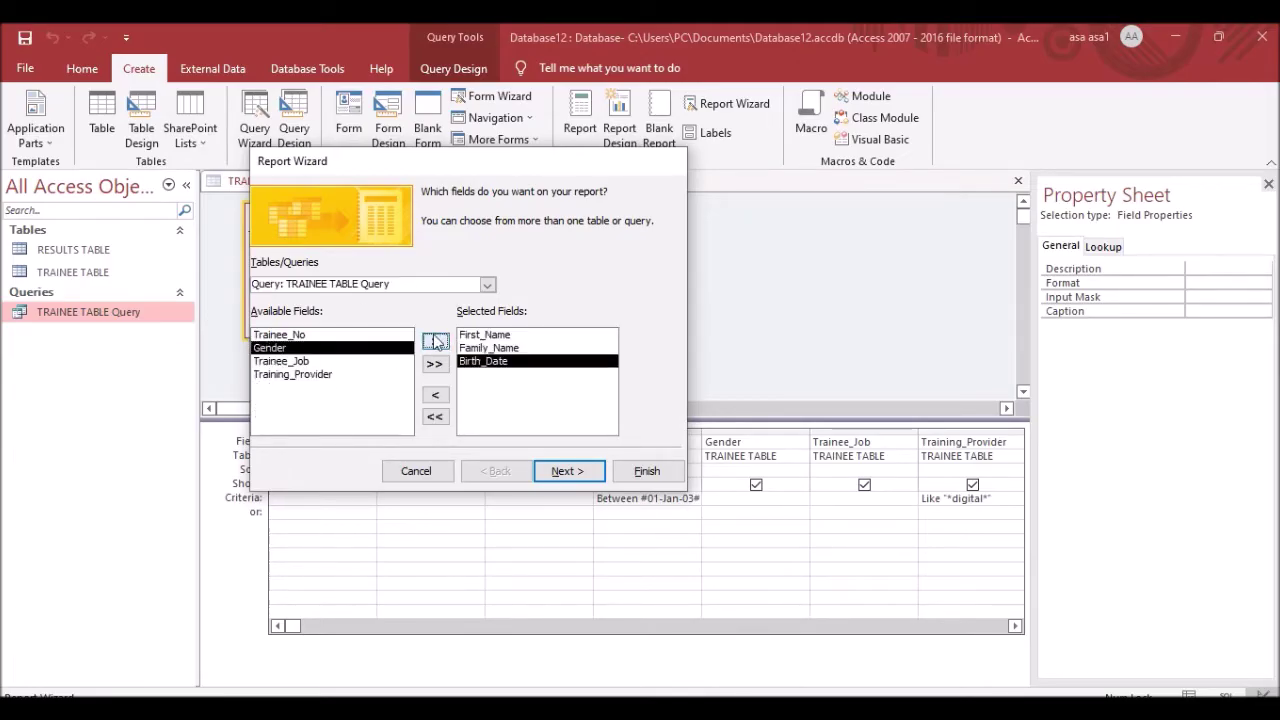
pyautogui.click(292, 361)
pyautogui.click(435, 341)
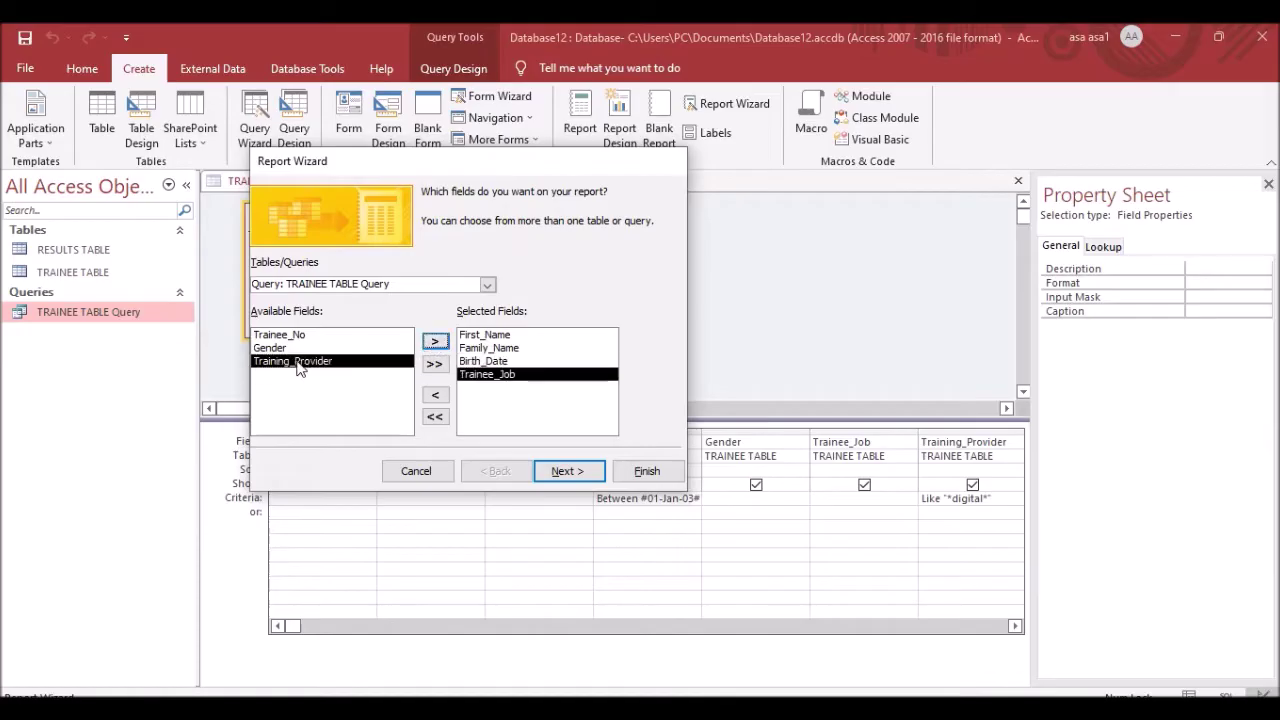
pyautogui.click(435, 341)
pyautogui.hotkey('alt', 'Tab')
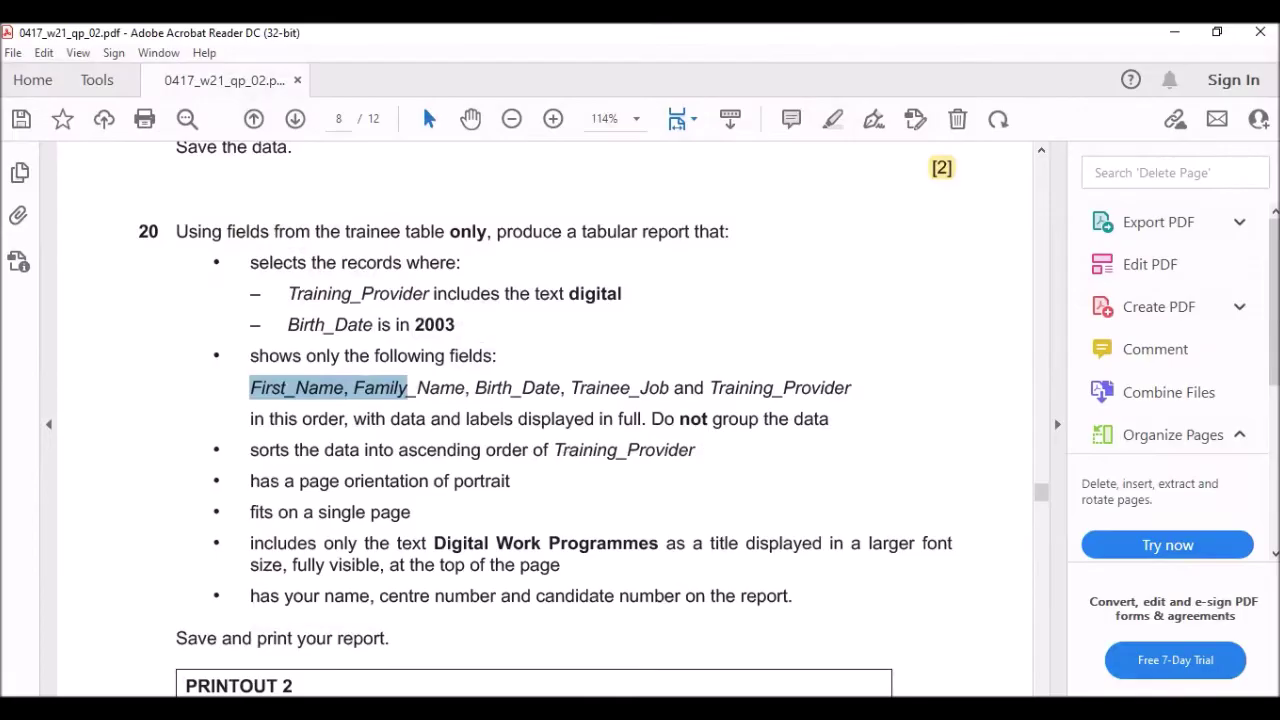
pyautogui.hotkey('alt', 'Tab')
# Skip grouping and sort the report ascending by Training_Provider.
pyautogui.click(566, 476)
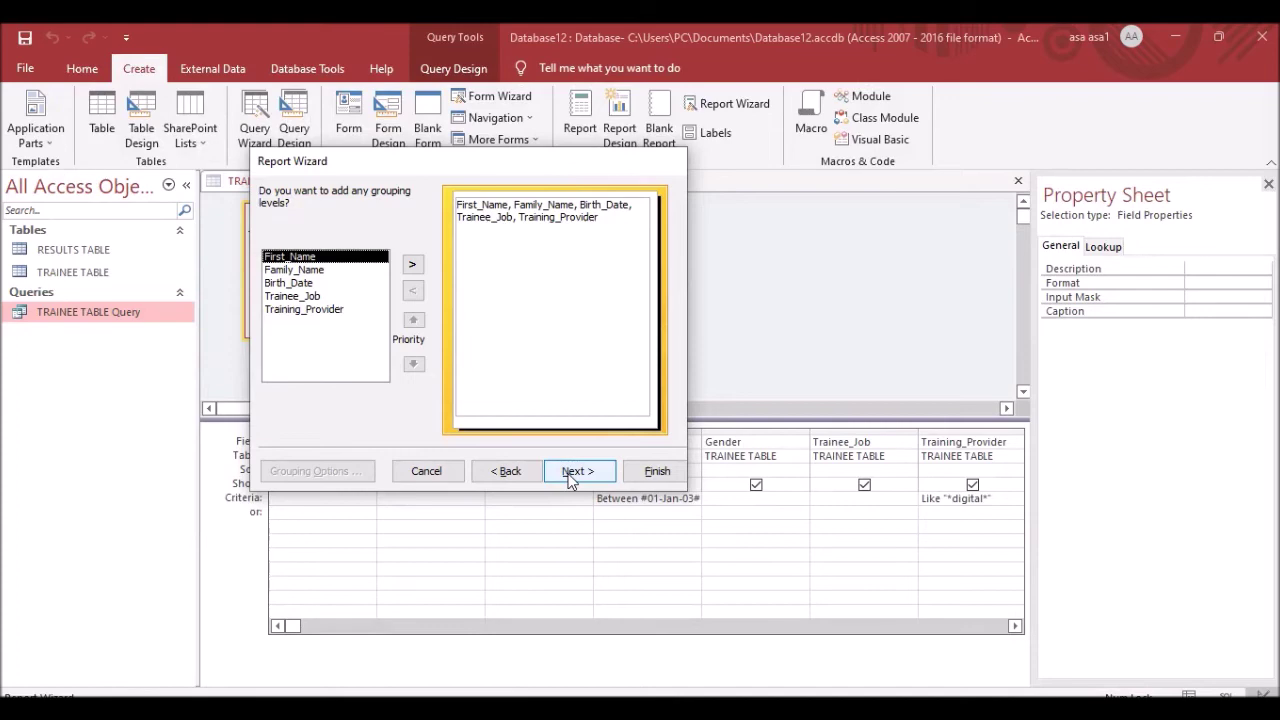
pyautogui.click(573, 478)
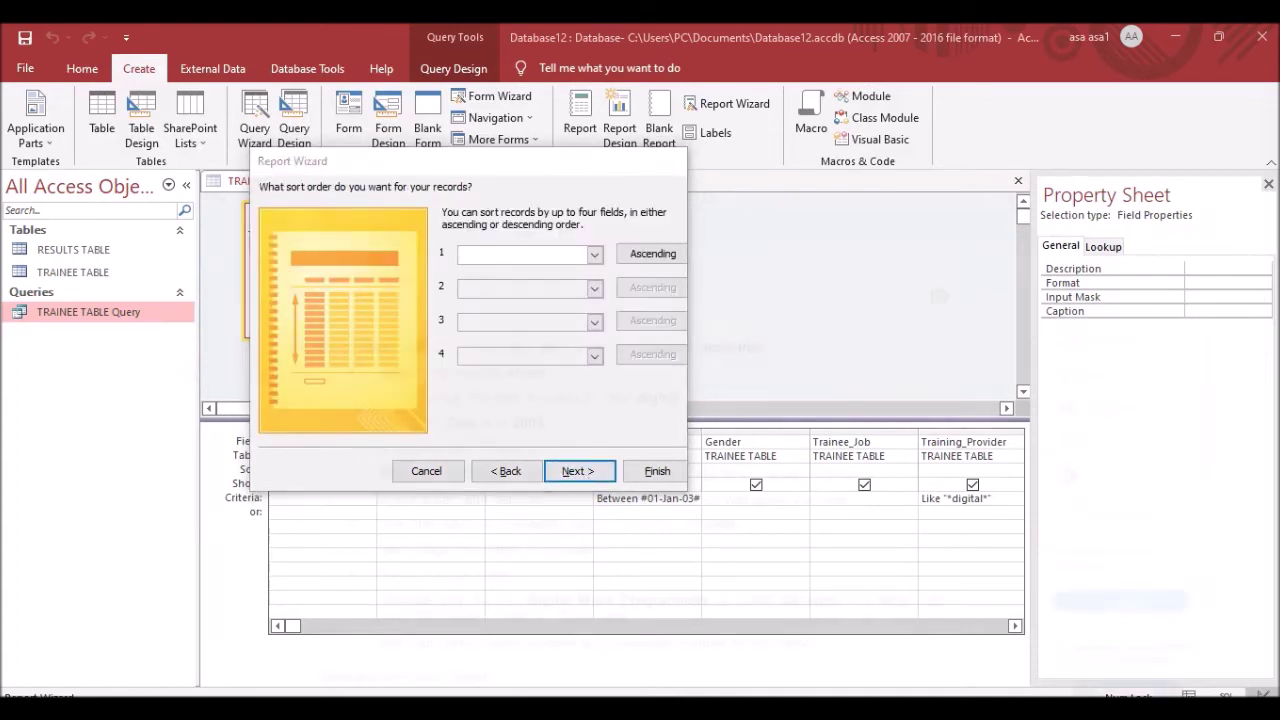
pyautogui.hotkey('alt', 'Tab')
pyautogui.moveTo(251, 418); pyautogui.dragTo(346, 420)
pyautogui.moveTo(250, 450); pyautogui.dragTo(670, 457)
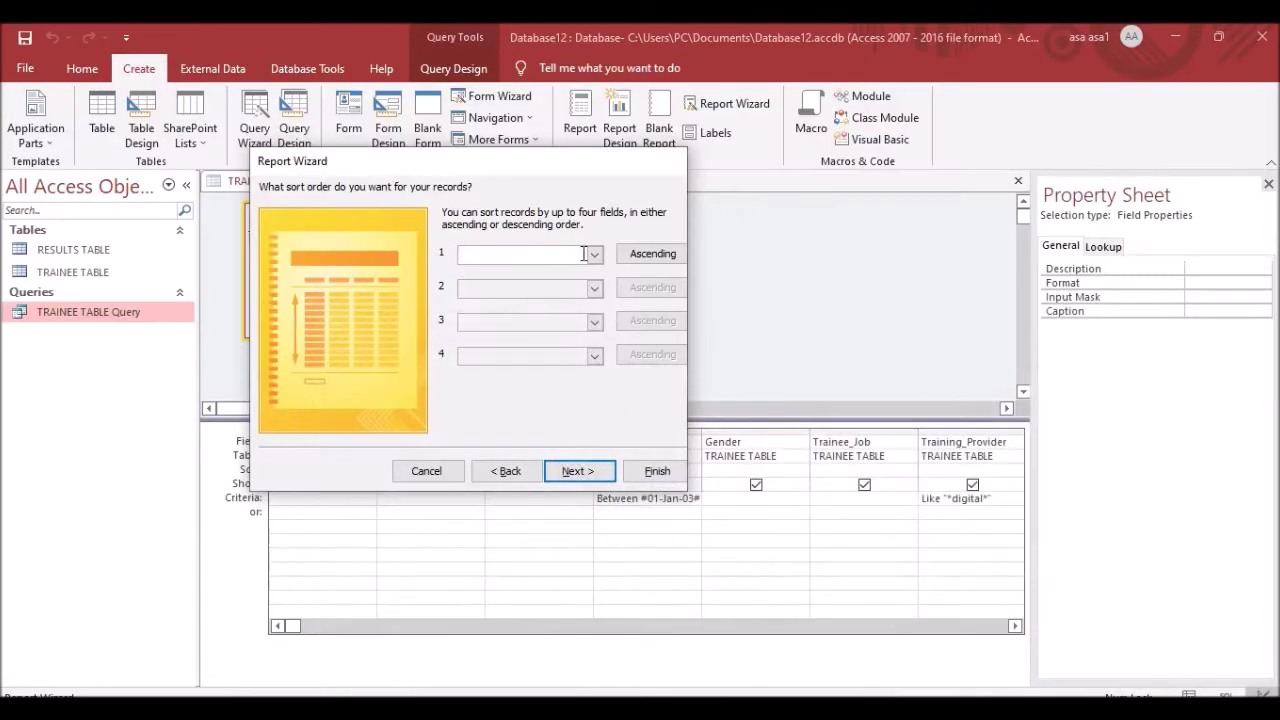
pyautogui.click(594, 254)
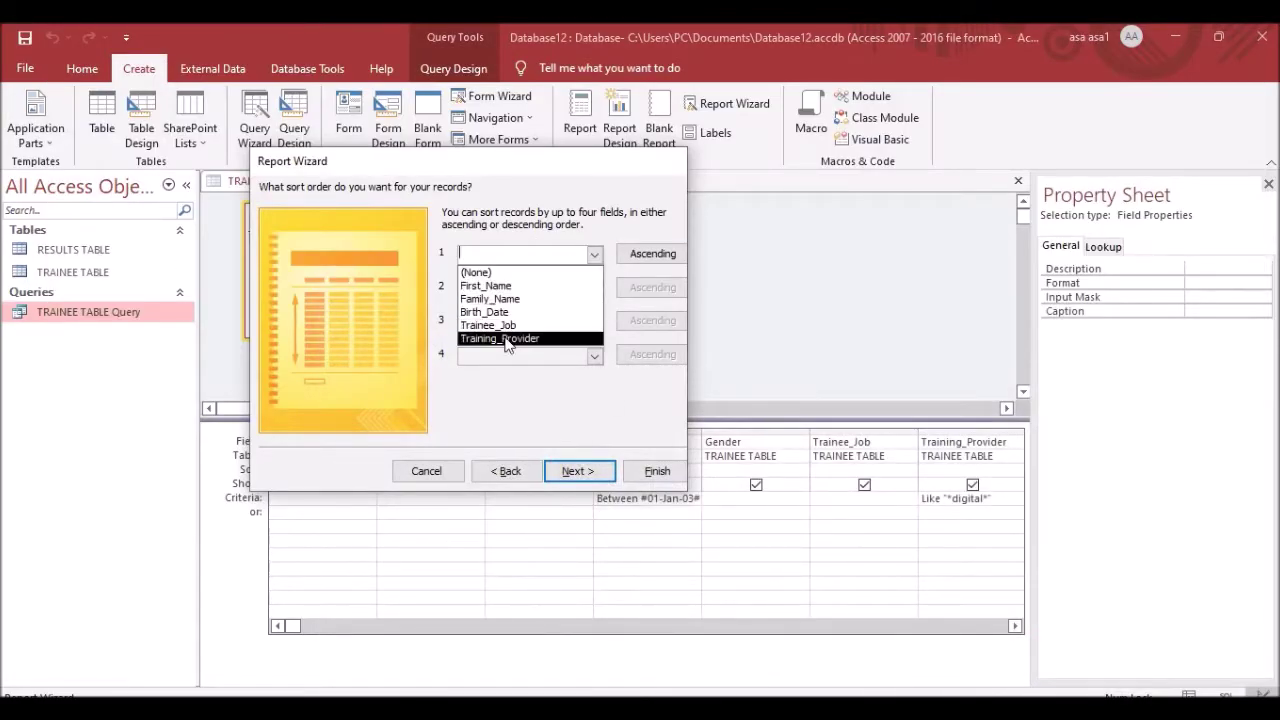
pyautogui.click(578, 338)
# Confirm the single-page and title requirements in the brief, keeping the Tabular Portrait layout.
pyautogui.click(562, 480)
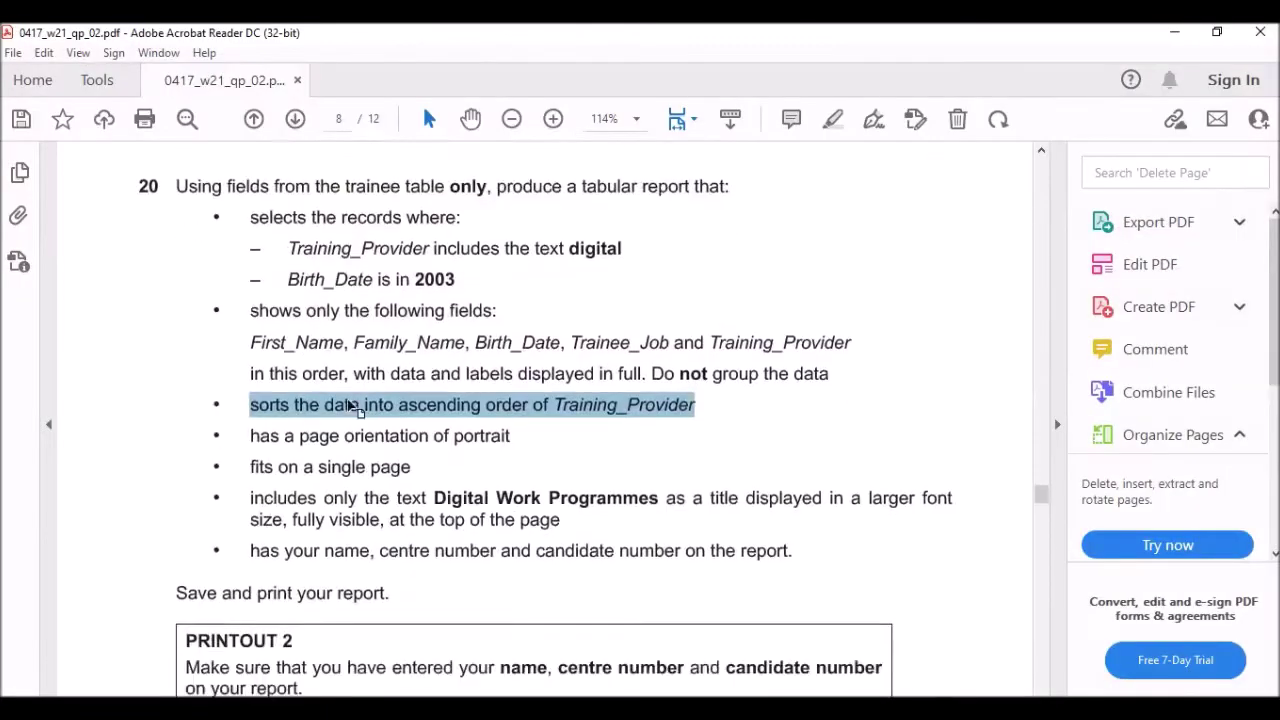
pyautogui.scroll(-2, 337, 405)
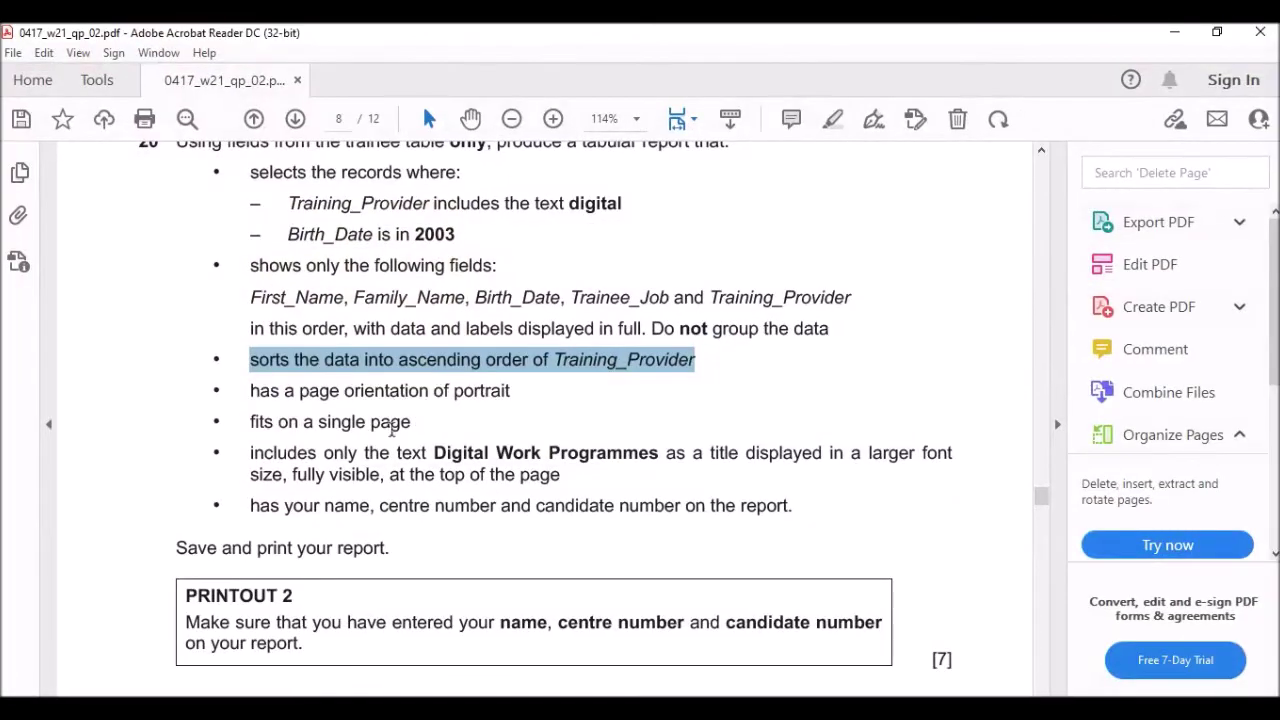
pyautogui.scroll(-1, 388, 449)
pyautogui.click(251, 349)
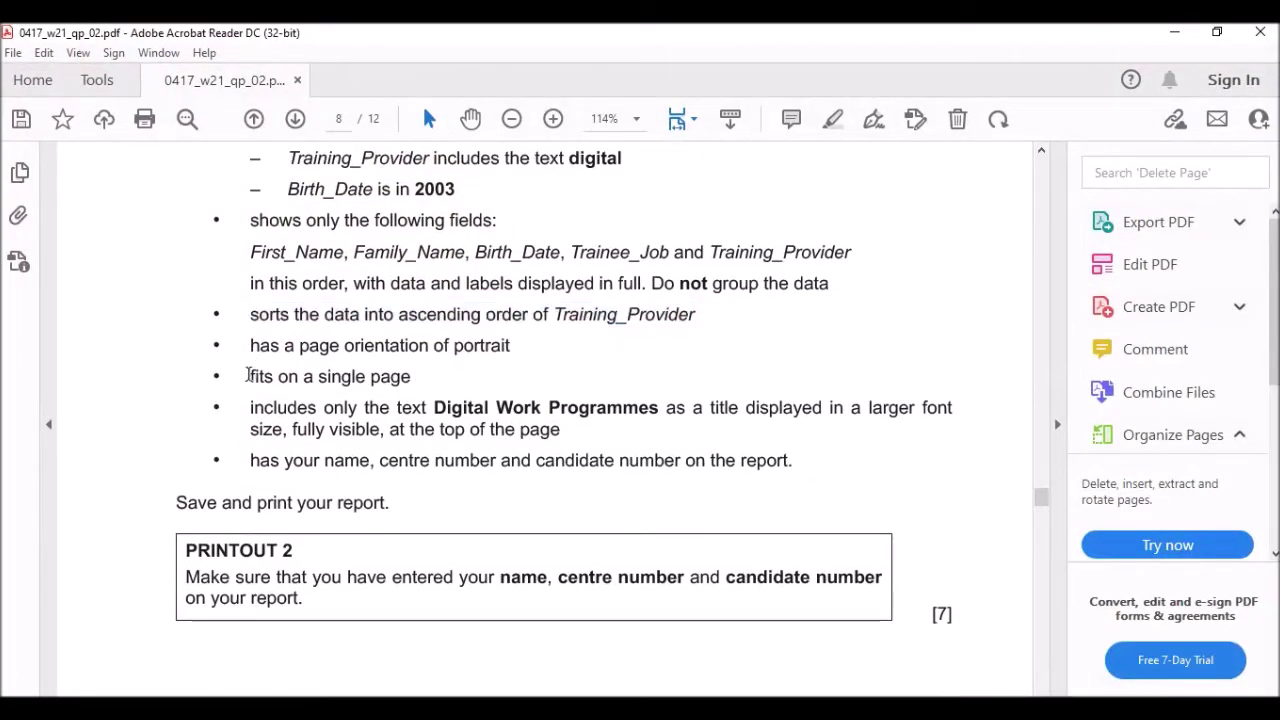
pyautogui.moveTo(250, 374); pyautogui.dragTo(411, 378)
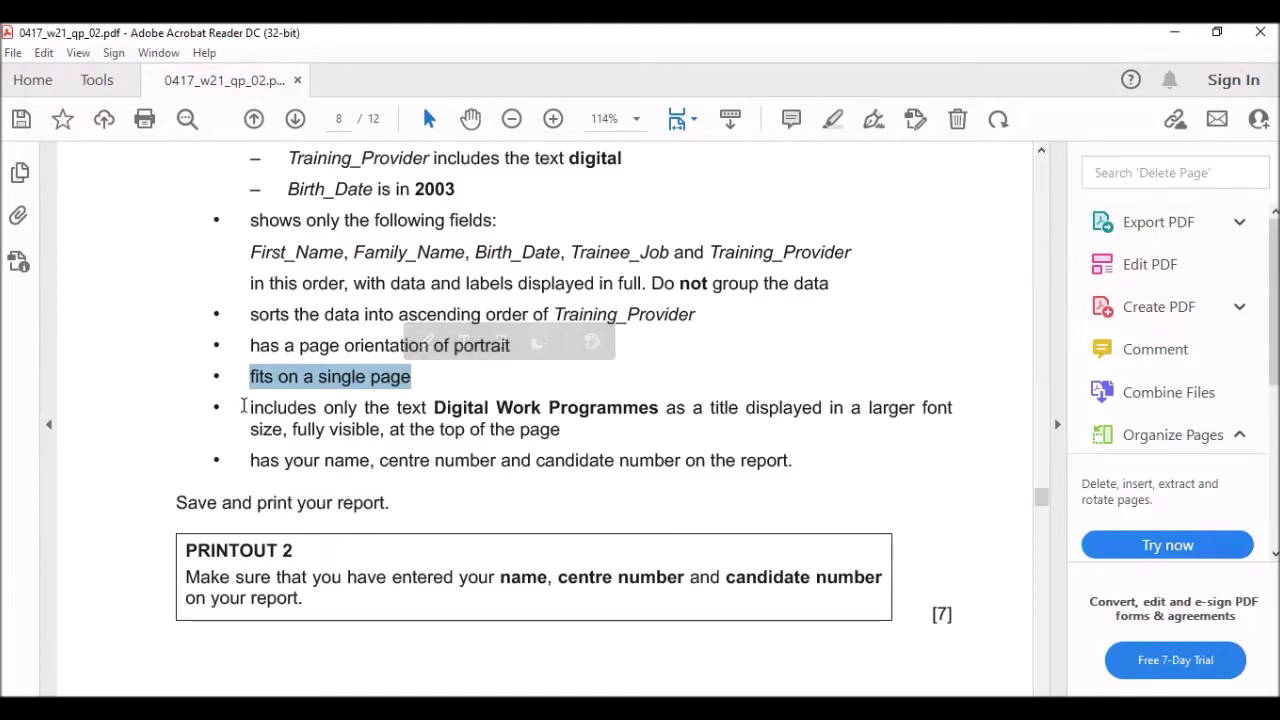
pyautogui.moveTo(433, 407); pyautogui.dragTo(611, 410)
pyautogui.hotkey('ctrl', 'c')
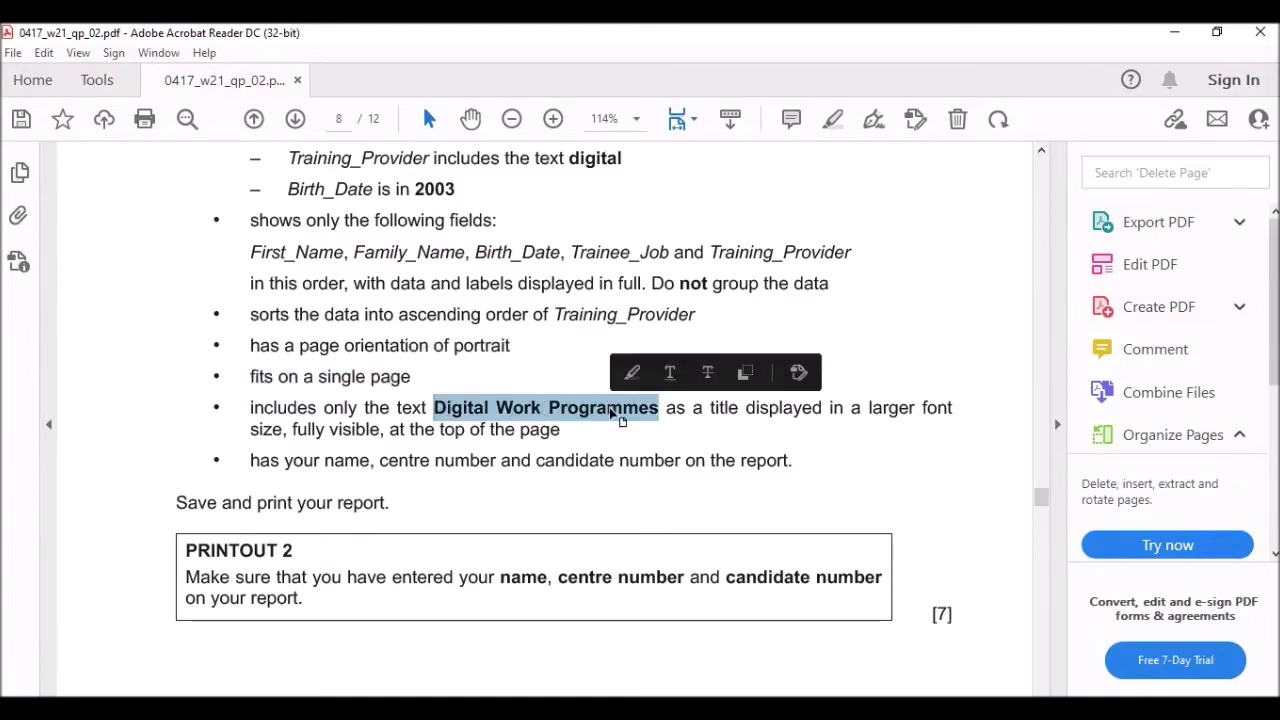
pyautogui.hotkey('alt', 'Tab')
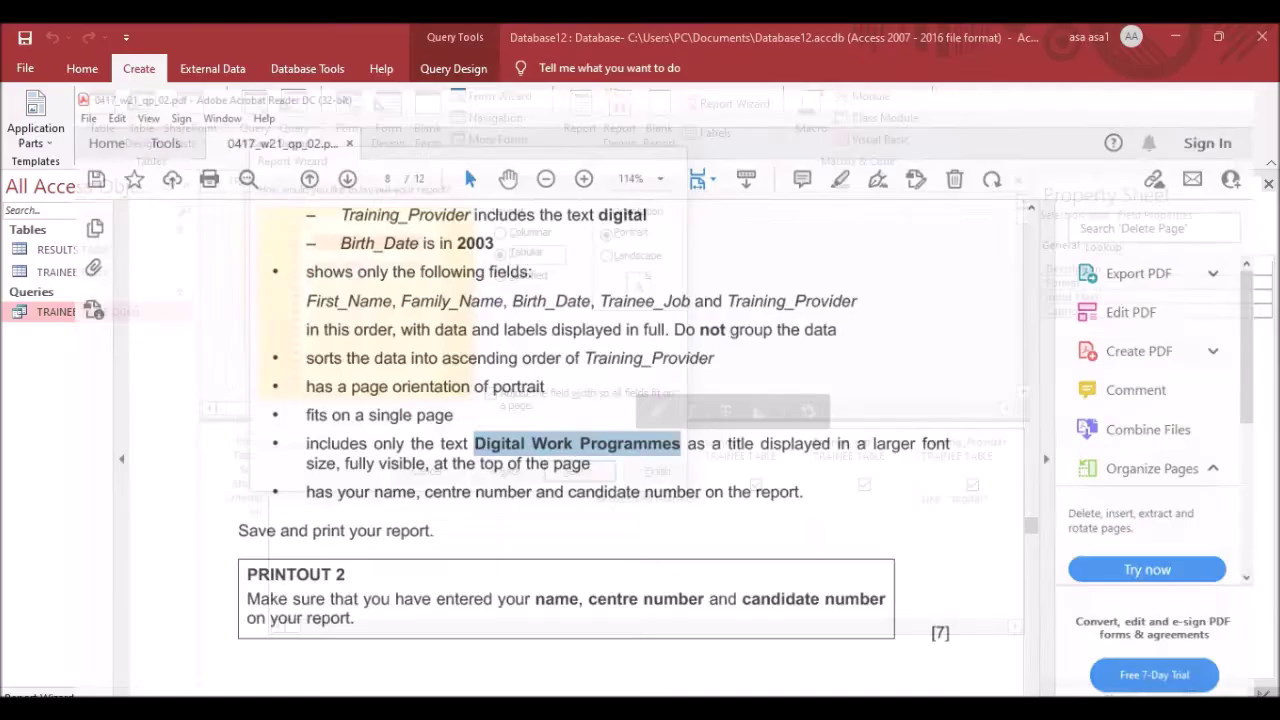
pyautogui.click(578, 470)
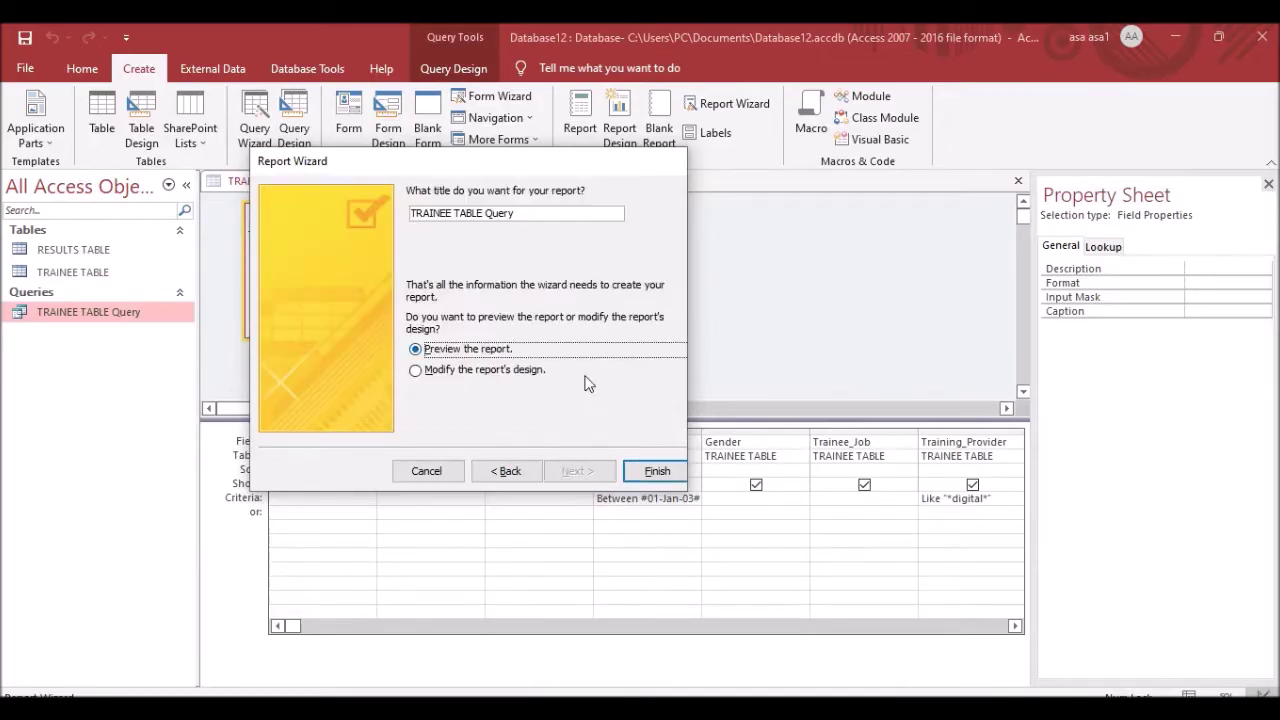
# Title the report 'Digital Work Programmes' and finish the wizard to preview it.
pyautogui.click(529, 212)
pyautogui.press('BackSpace')
pyautogui.press('BackSpace')
pyautogui.press('BackSpace')
pyautogui.press('BackSpace')
pyautogui.press('BackSpace')
pyautogui.press('BackSpace')
pyautogui.press('BackSpace')
pyautogui.press('BackSpace')
pyautogui.press('BackSpace')
pyautogui.press('BackSpace')
pyautogui.press('BackSpace')
pyautogui.press('BackSpace')
pyautogui.press('BackSpace')
pyautogui.press('BackSpace')
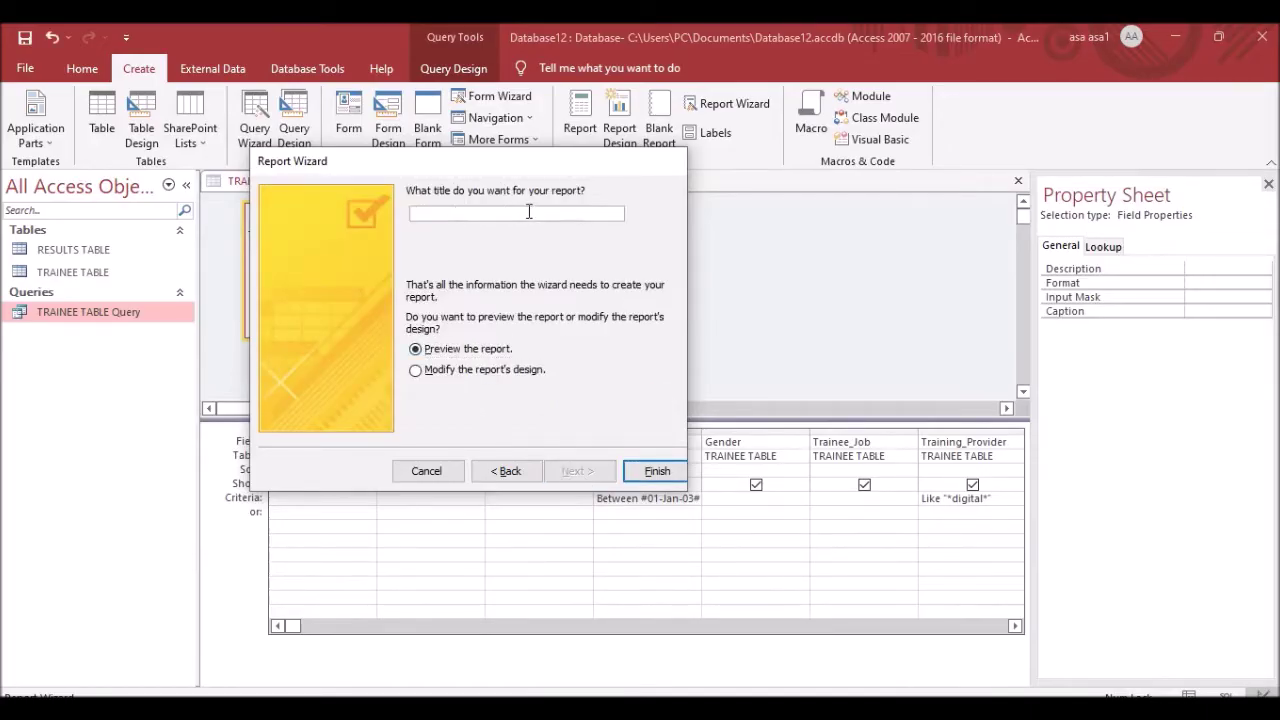
pyautogui.hotkey('ctrl', 'v')
pyautogui.click(656, 471)
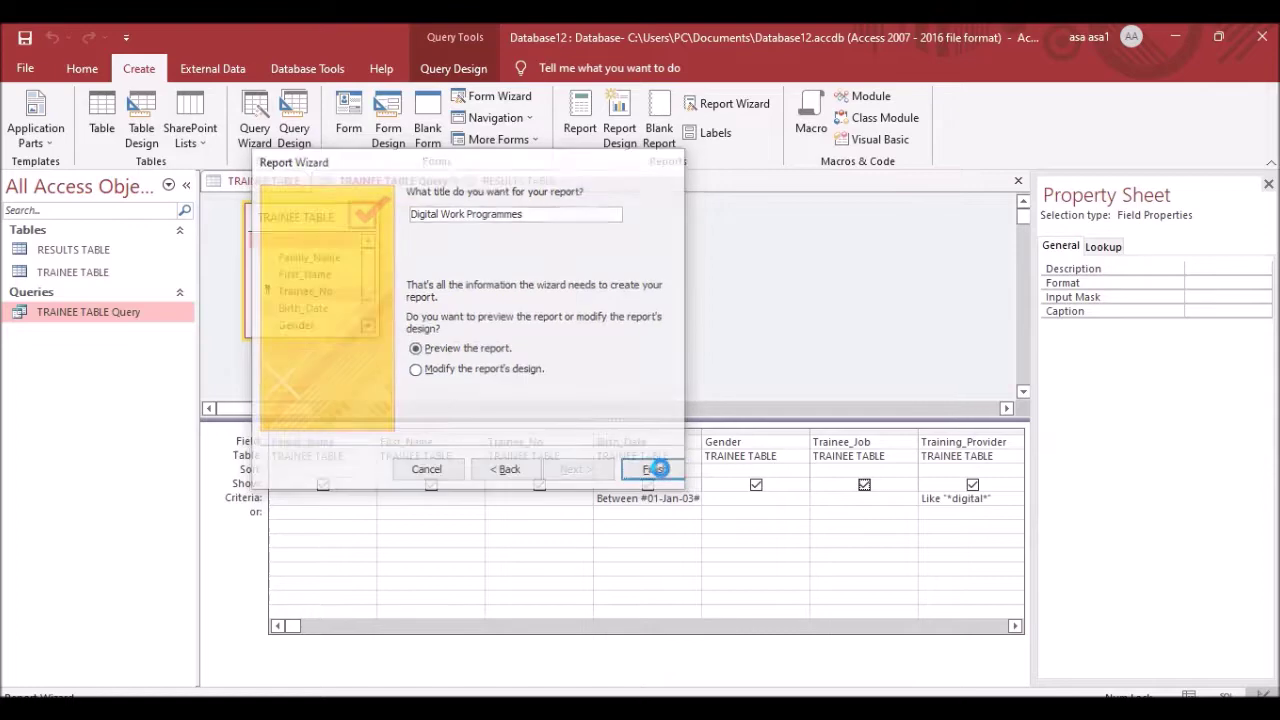
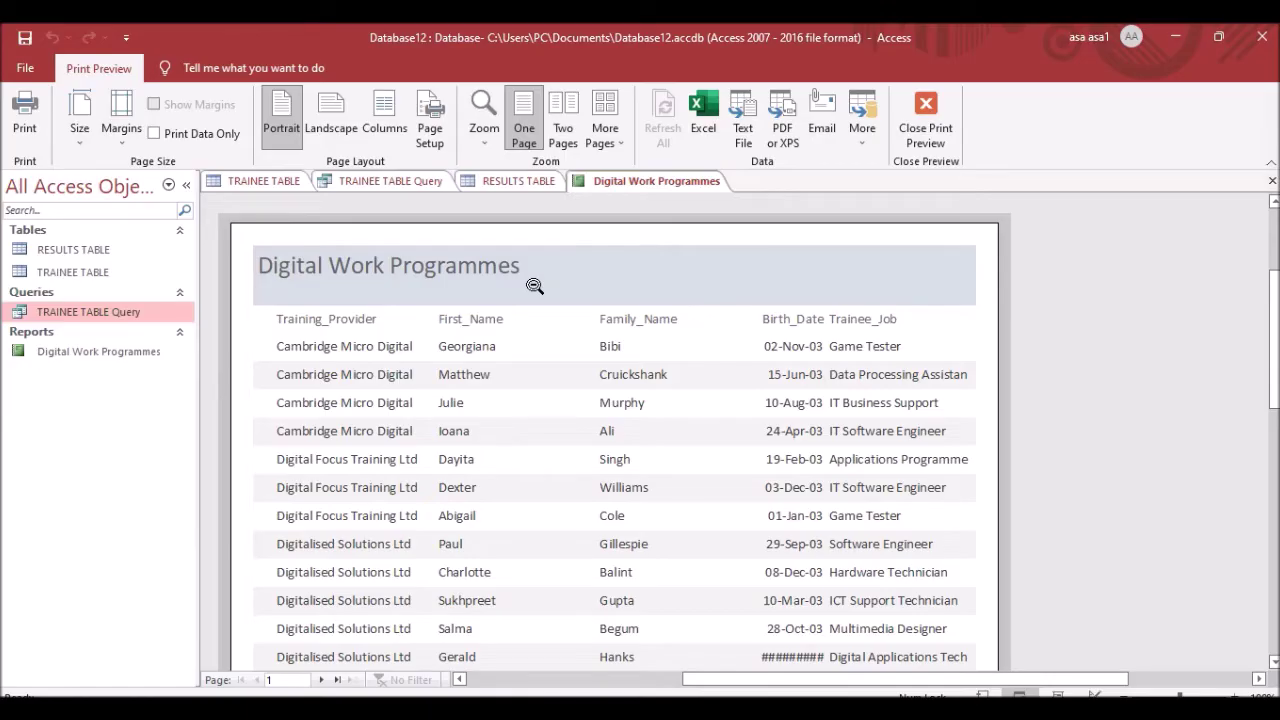
# In Layout View, move Training_Provider to the end and First_Name to the far left.
pyautogui.rightClick(625, 181)
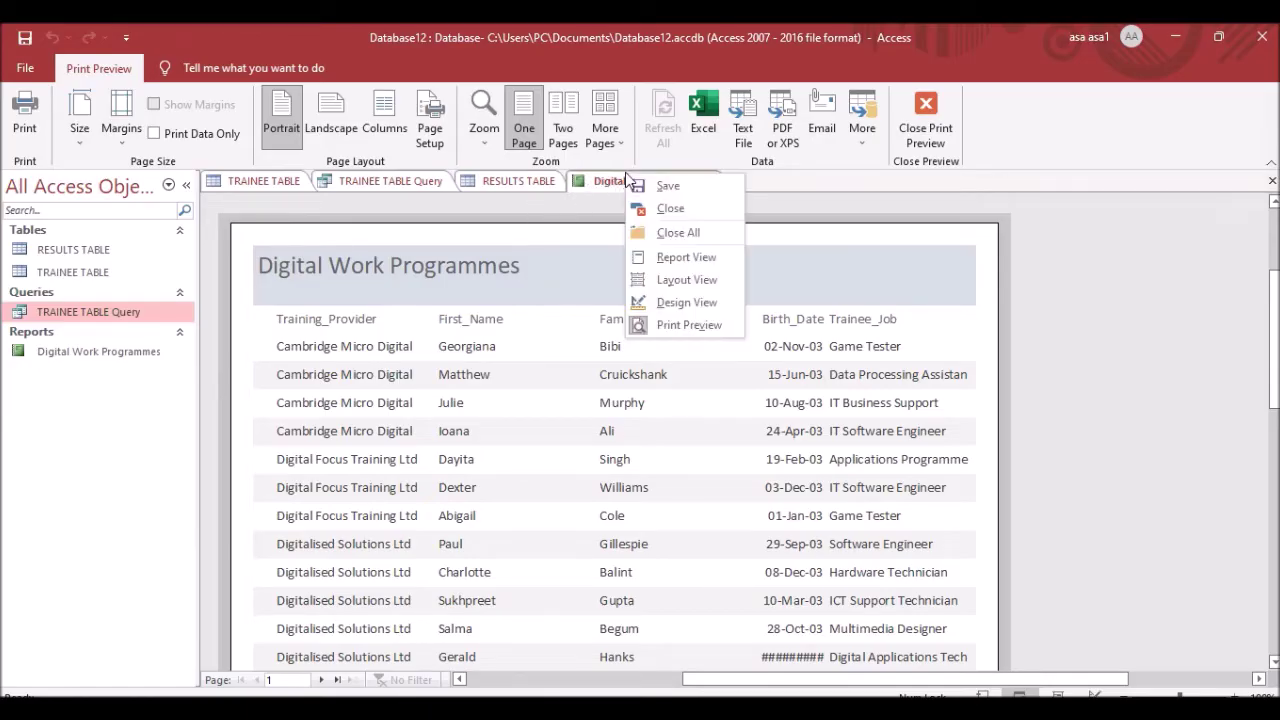
pyautogui.click(680, 283)
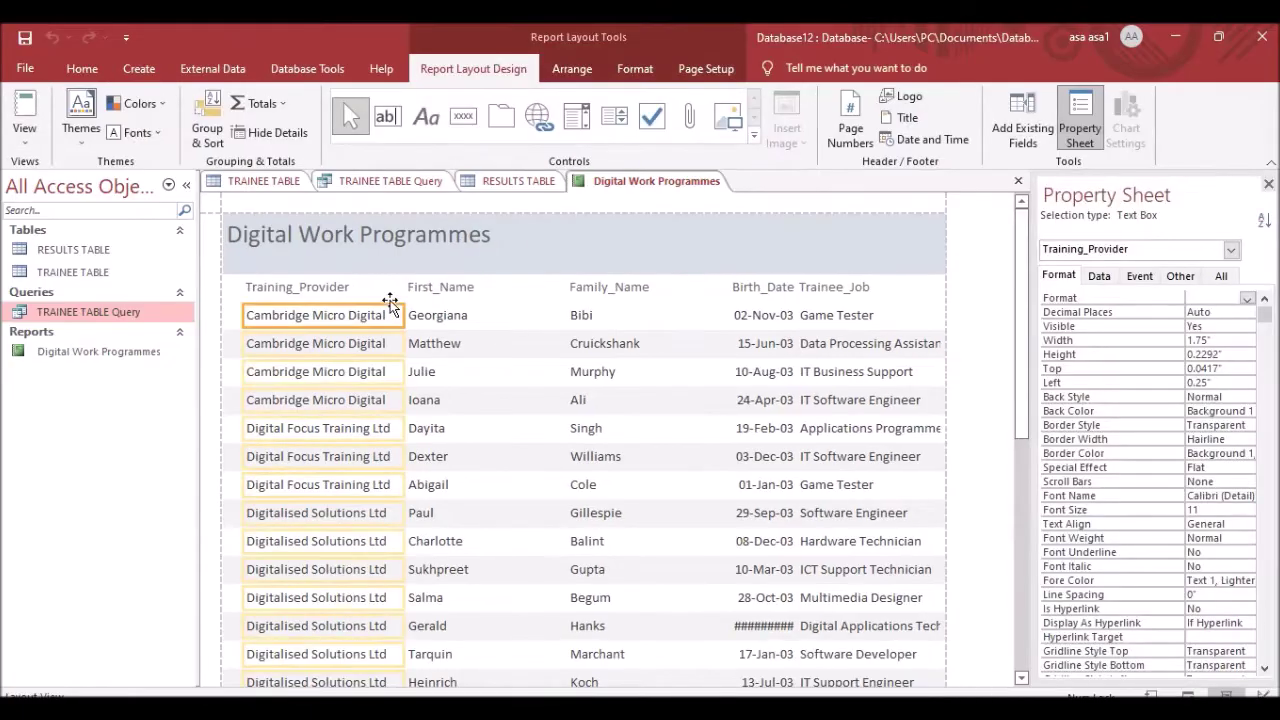
pyautogui.click(288, 285)
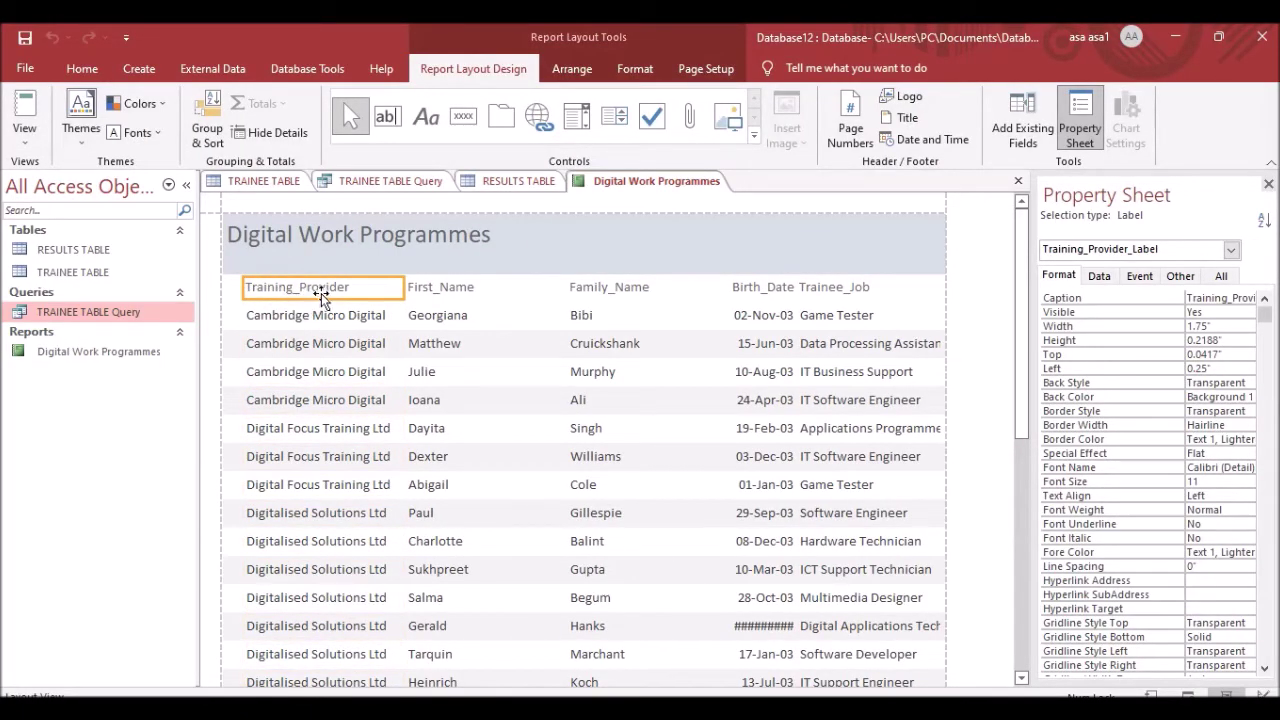
pyautogui.keyDown('shift'); pyautogui.click(278, 315); pyautogui.keyUp('shift')
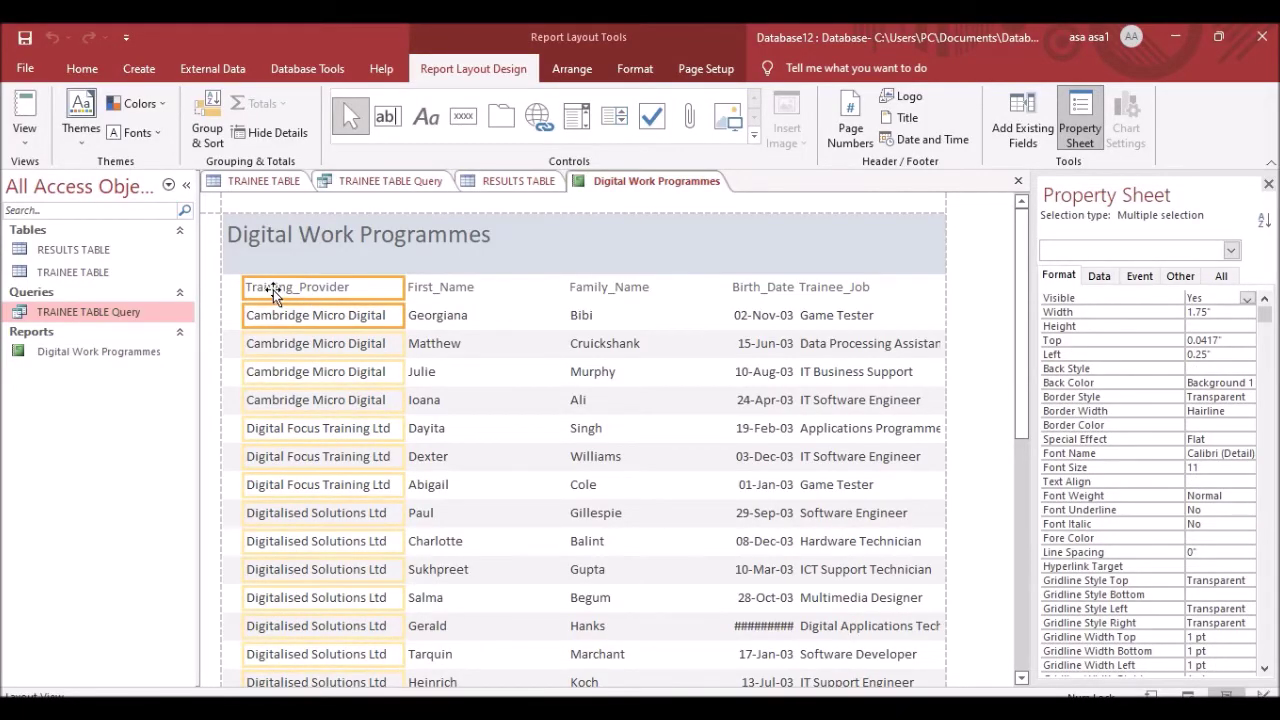
pyautogui.moveTo(276, 292); pyautogui.dragTo(931, 303)
pyautogui.click(400, 265)
pyautogui.keyDown('shift'); pyautogui.click(385, 289); pyautogui.keyUp('shift')
pyautogui.moveTo(303, 278); pyautogui.dragTo(249, 277)
# Place Family_Name, Birth_Date and Trainee_Job in order after First_Name.
pyautogui.click(563, 266)
pyautogui.keyDown('shift'); pyautogui.click(560, 290); pyautogui.keyUp('shift')
pyautogui.moveTo(560, 290); pyautogui.dragTo(370, 274)
pyautogui.click(722, 263)
pyautogui.keyDown('shift'); pyautogui.click(708, 288); pyautogui.keyUp('shift')
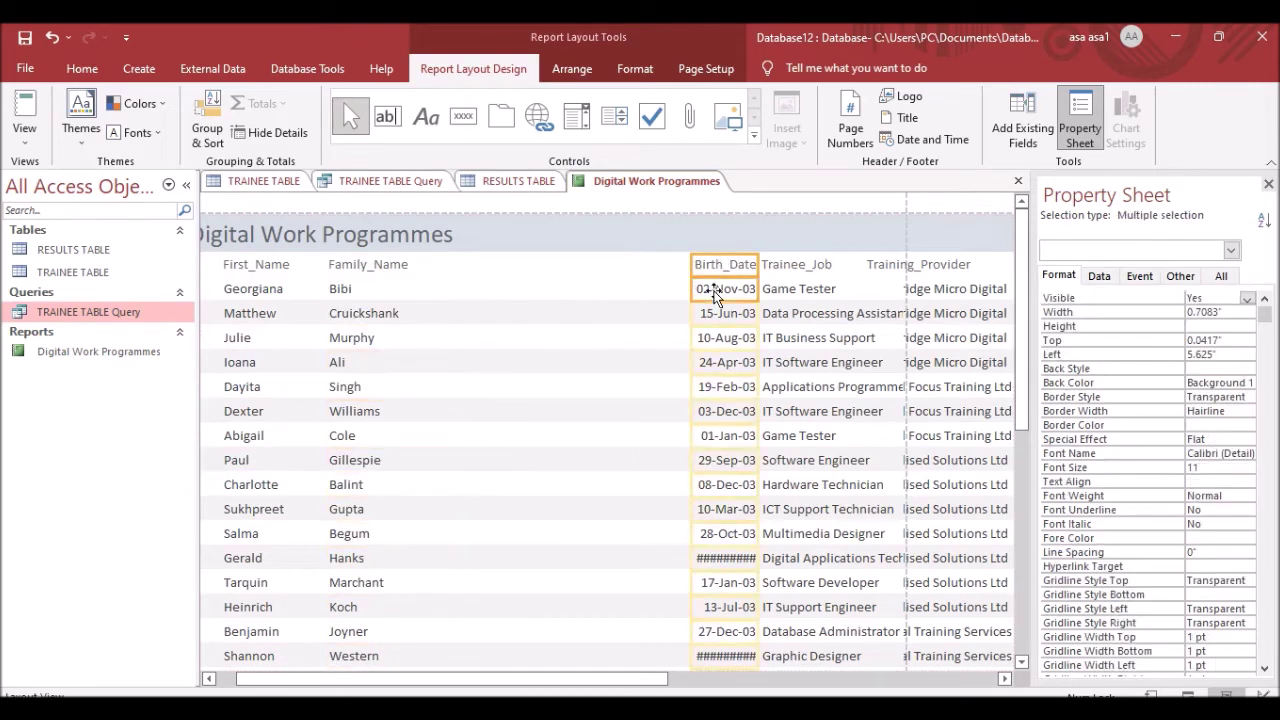
pyautogui.moveTo(686, 272); pyautogui.dragTo(557, 262)
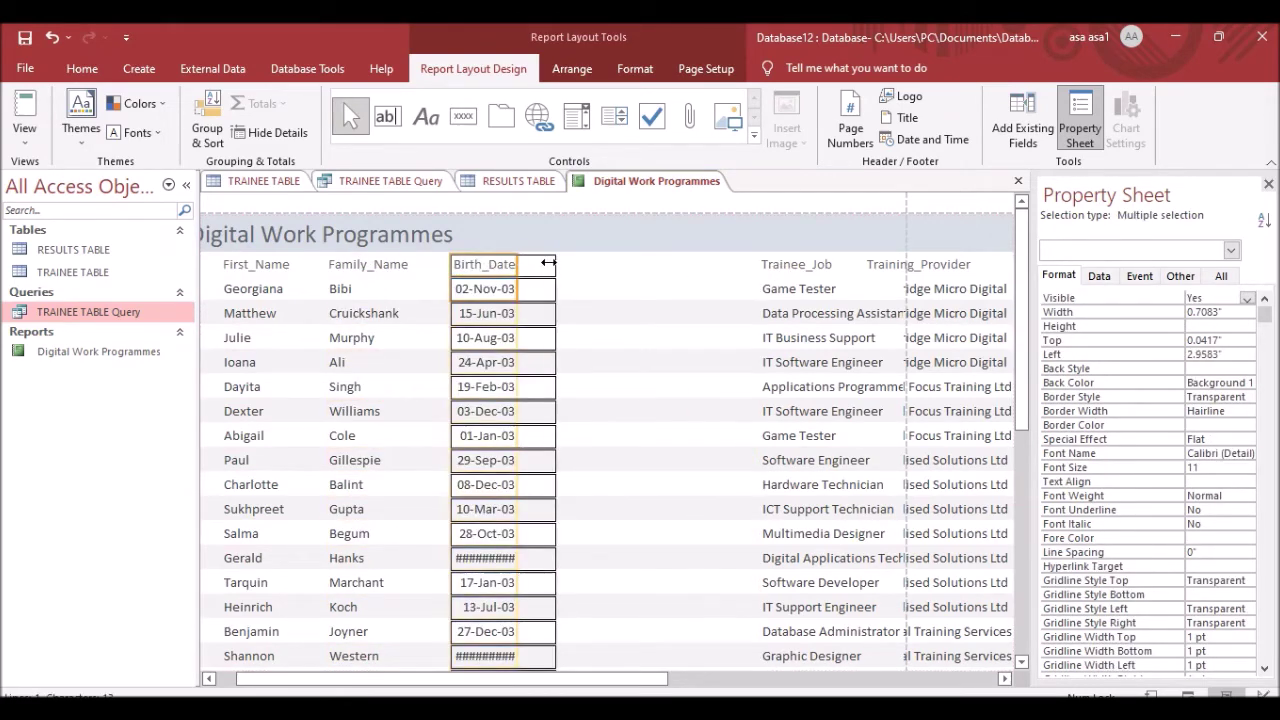
pyautogui.scroll(-3, 410, 365)
pyautogui.scroll(4, 401, 370)
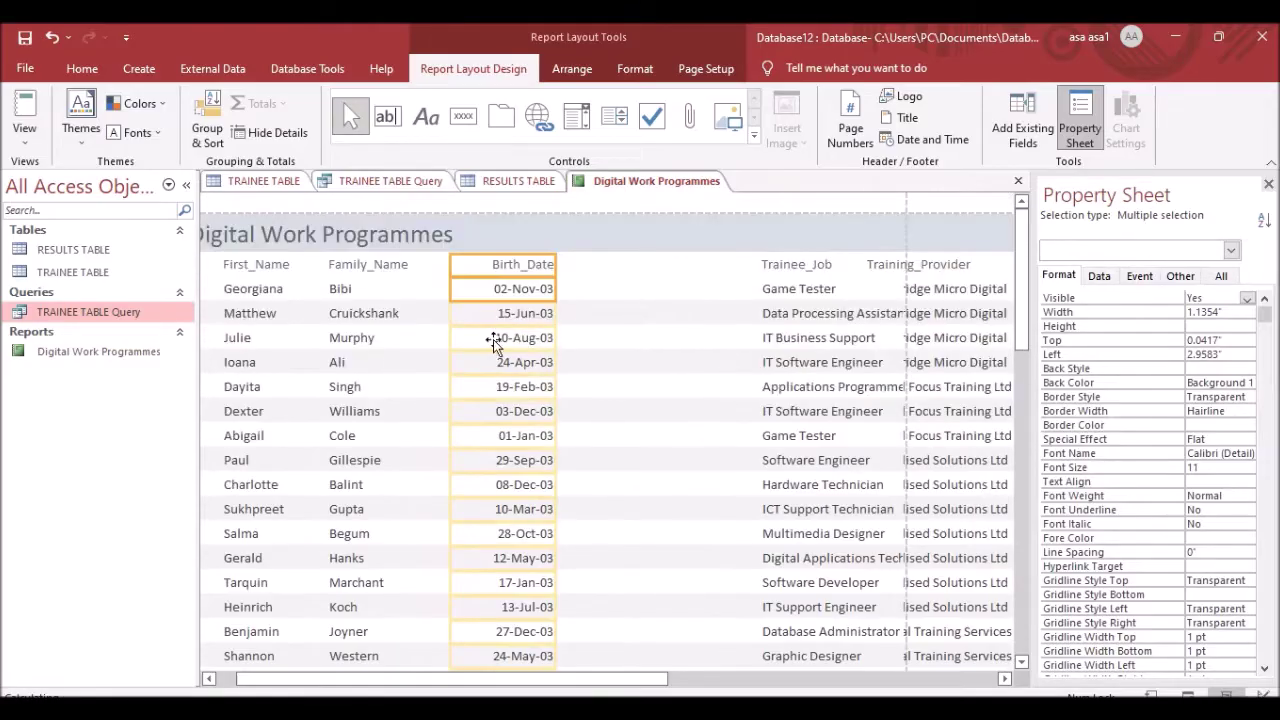
pyautogui.click(797, 265)
pyautogui.click(792, 290)
pyautogui.keyDown('shift'); pyautogui.click(795, 264); pyautogui.keyUp('shift')
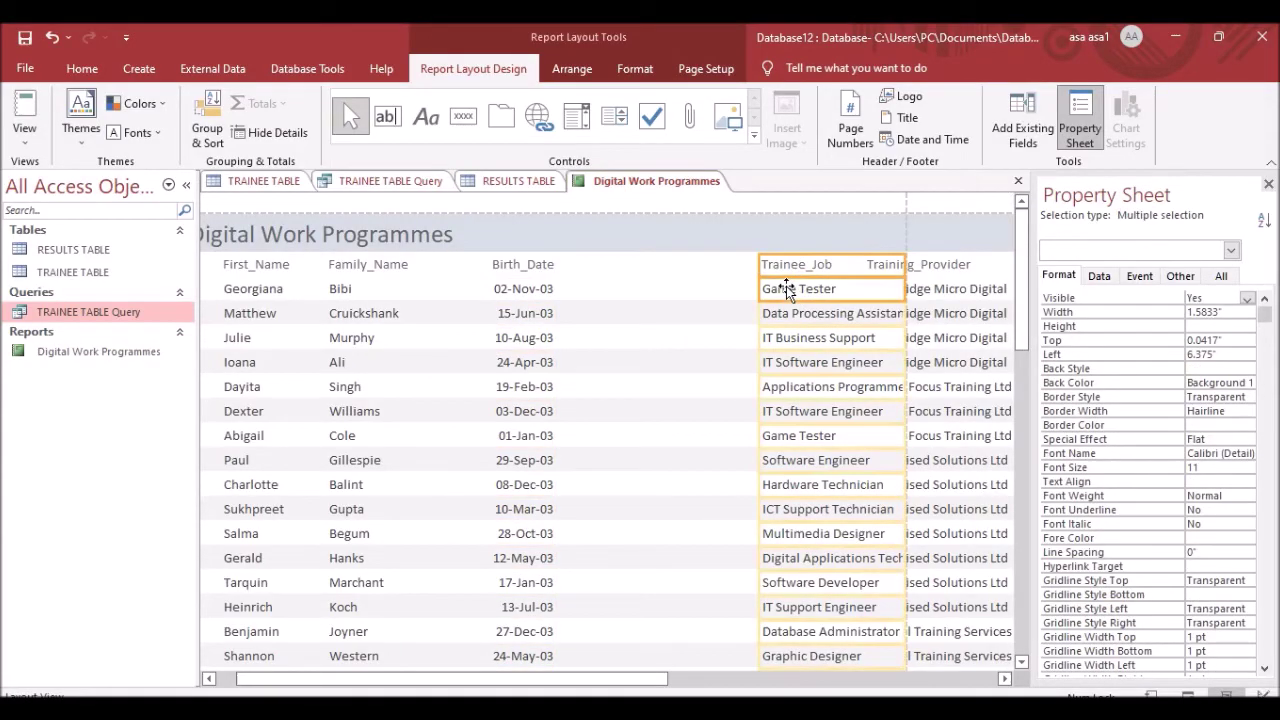
pyautogui.moveTo(808, 266)
pyautogui.mouseDown()
pyautogui.moveTo(698, 271)
pyautogui.moveTo(787, 270)
pyautogui.mouseUp()
# Close the gaps so Trainee_Job and Training_Provider sit directly after Birth_Date.
pyautogui.click(889, 264)
pyautogui.keyDown('shift'); pyautogui.click(890, 290); pyautogui.keyUp('shift')
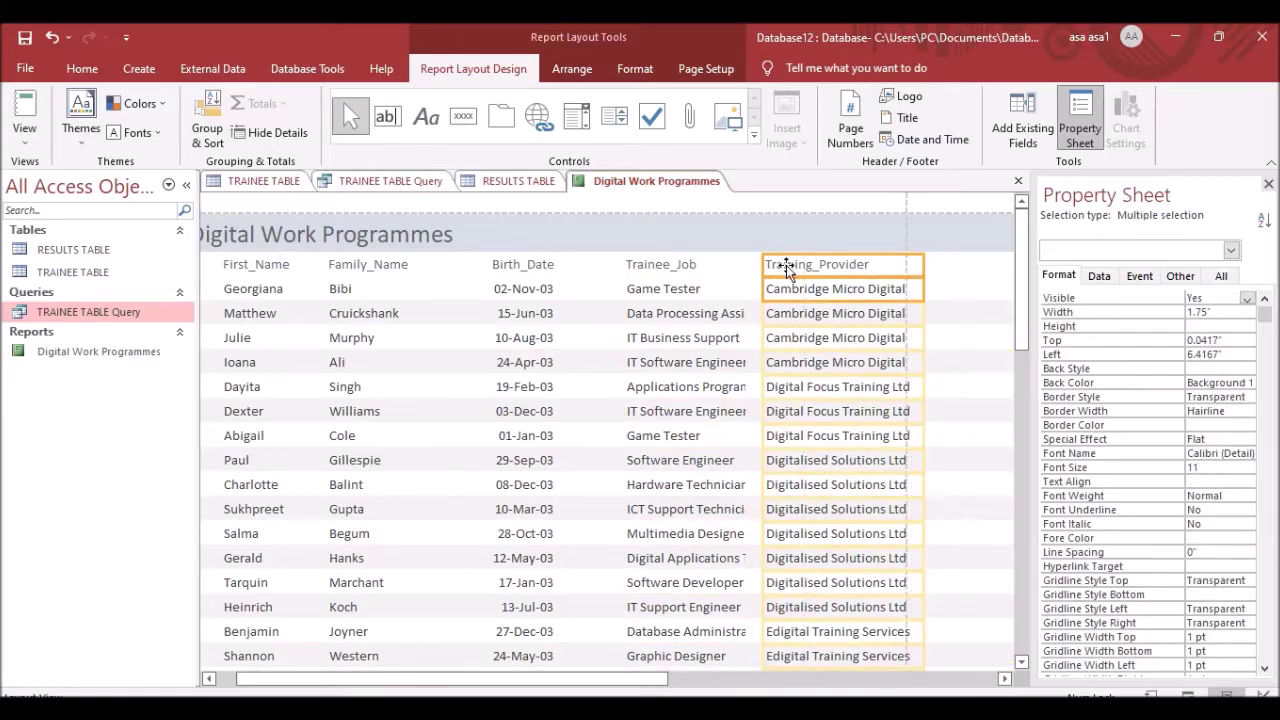
pyautogui.click(648, 266)
pyautogui.keyDown('shift'); pyautogui.click(655, 290); pyautogui.keyUp('shift')
pyautogui.moveTo(650, 268); pyautogui.dragTo(620, 276)
pyautogui.click(802, 262)
pyautogui.keyDown('shift'); pyautogui.click(798, 288); pyautogui.keyUp('shift')
pyautogui.moveTo(812, 262); pyautogui.dragTo(778, 270)
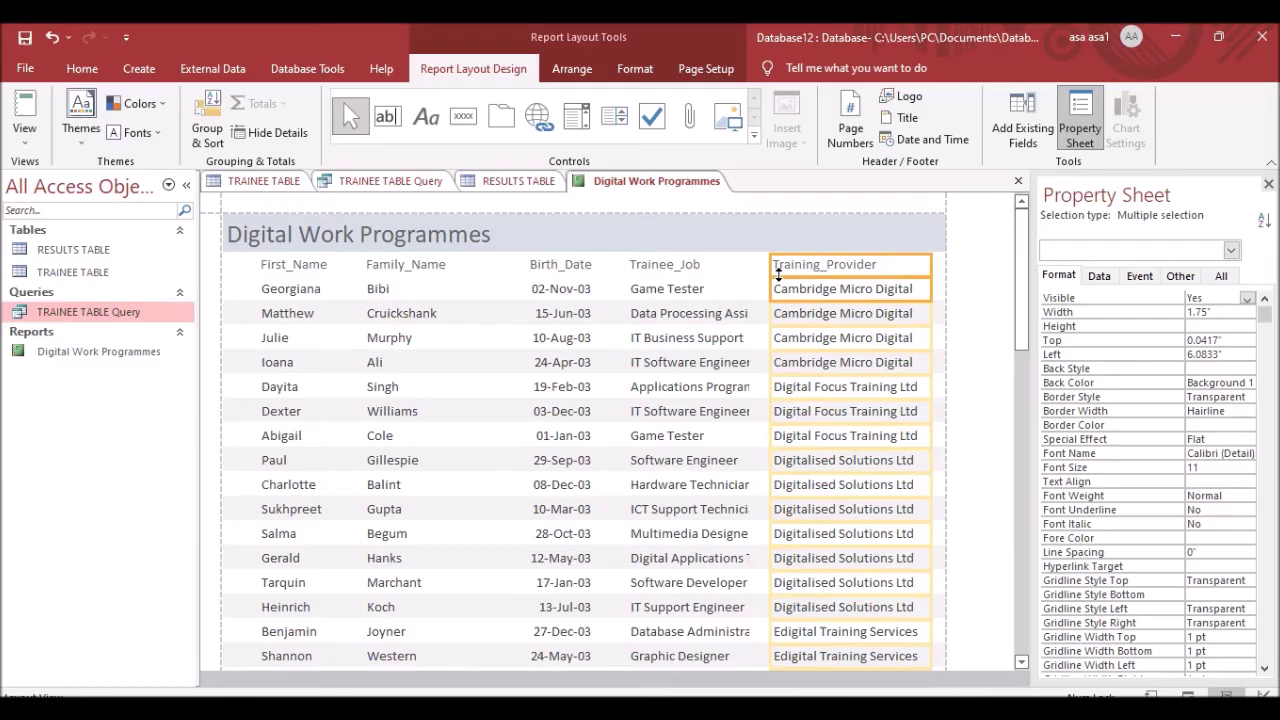
# Widen the Birth_Date and Training_Provider columns to show full values.
pyautogui.moveTo(931, 264); pyautogui.dragTo(946, 264)
pyautogui.scroll(-5, 914, 450)
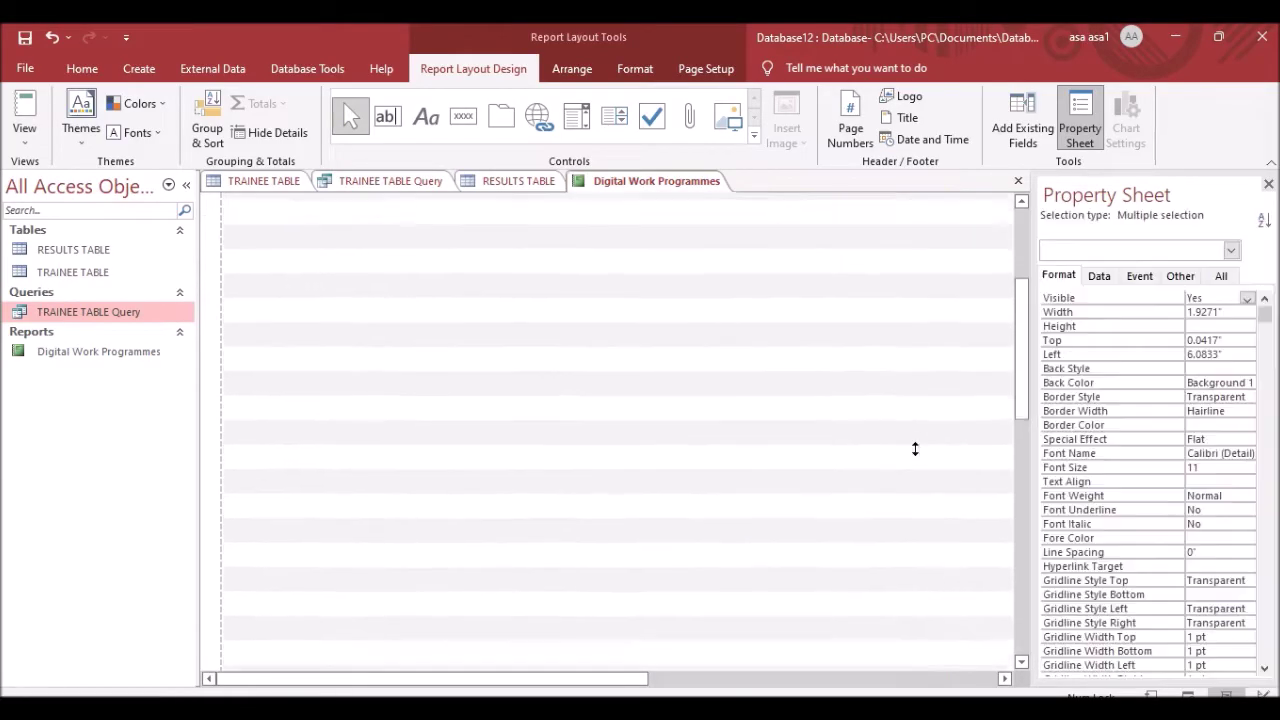
pyautogui.scroll(1, 940, 405)
pyautogui.moveTo(945, 405); pyautogui.dragTo(962, 405)
pyautogui.scroll(5, 757, 449)
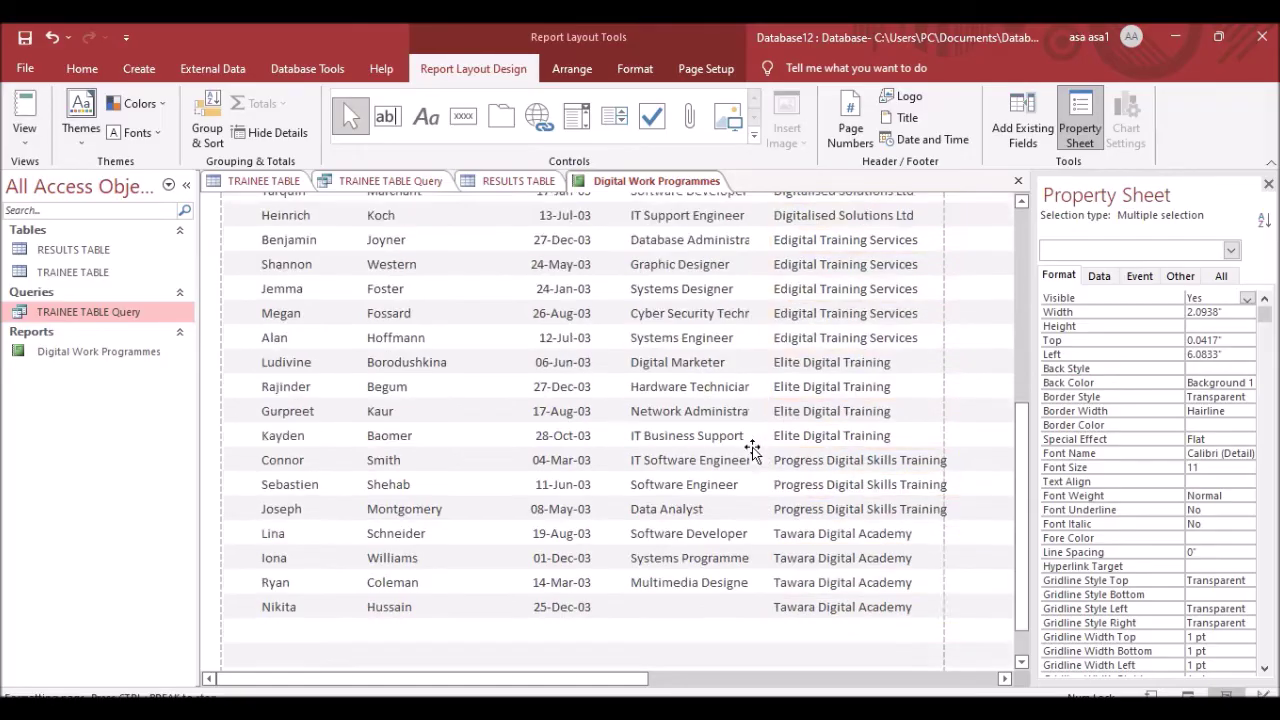
# Check the report requirements in the exam paper and switch the report to Design View.
pyautogui.hotkey('alt', 'Tab')
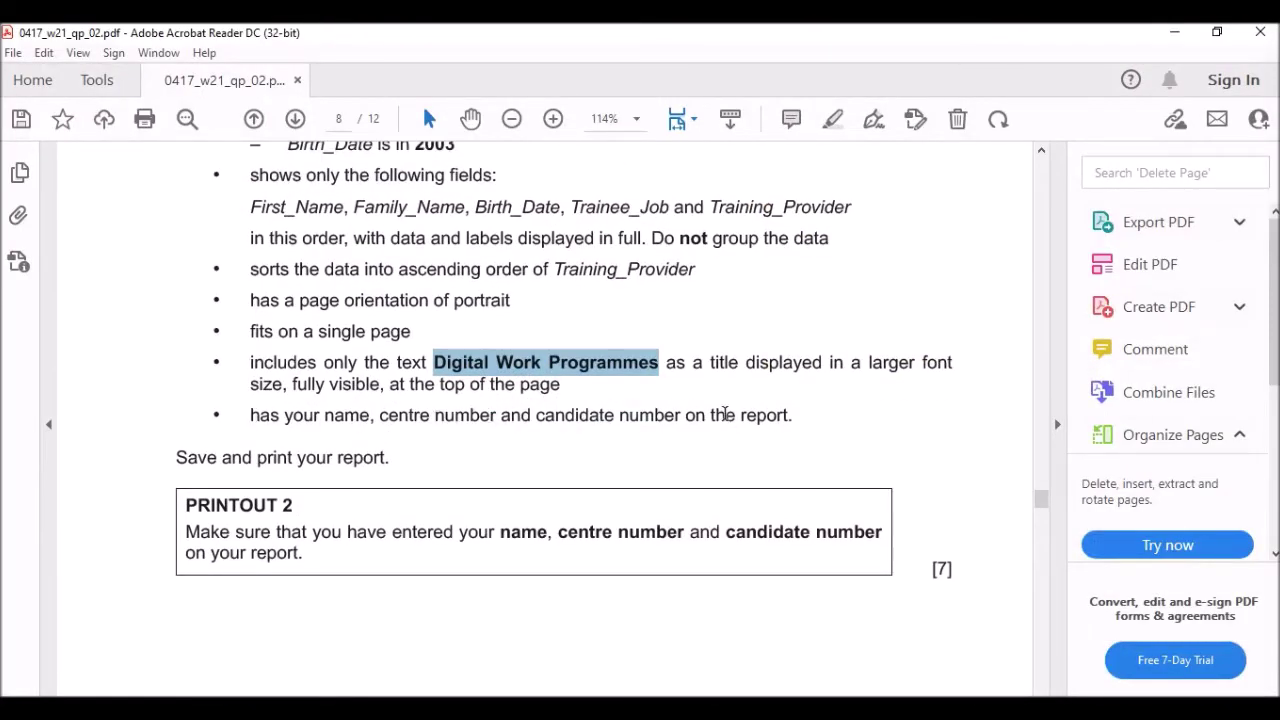
pyautogui.hotkey('alt', 'Tab')
pyautogui.rightClick(629, 182)
pyautogui.click(699, 308)
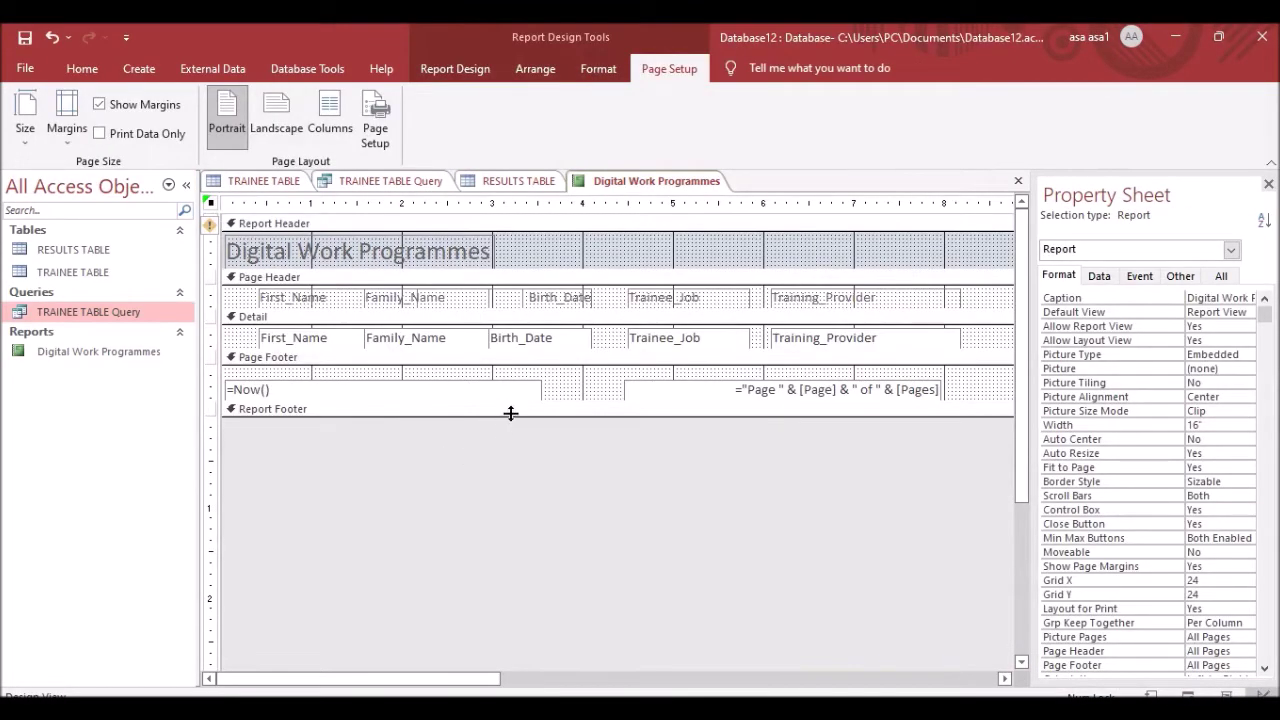
# Make the report footer and page footer sections taller.
pyautogui.moveTo(510, 413); pyautogui.dragTo(517, 518)
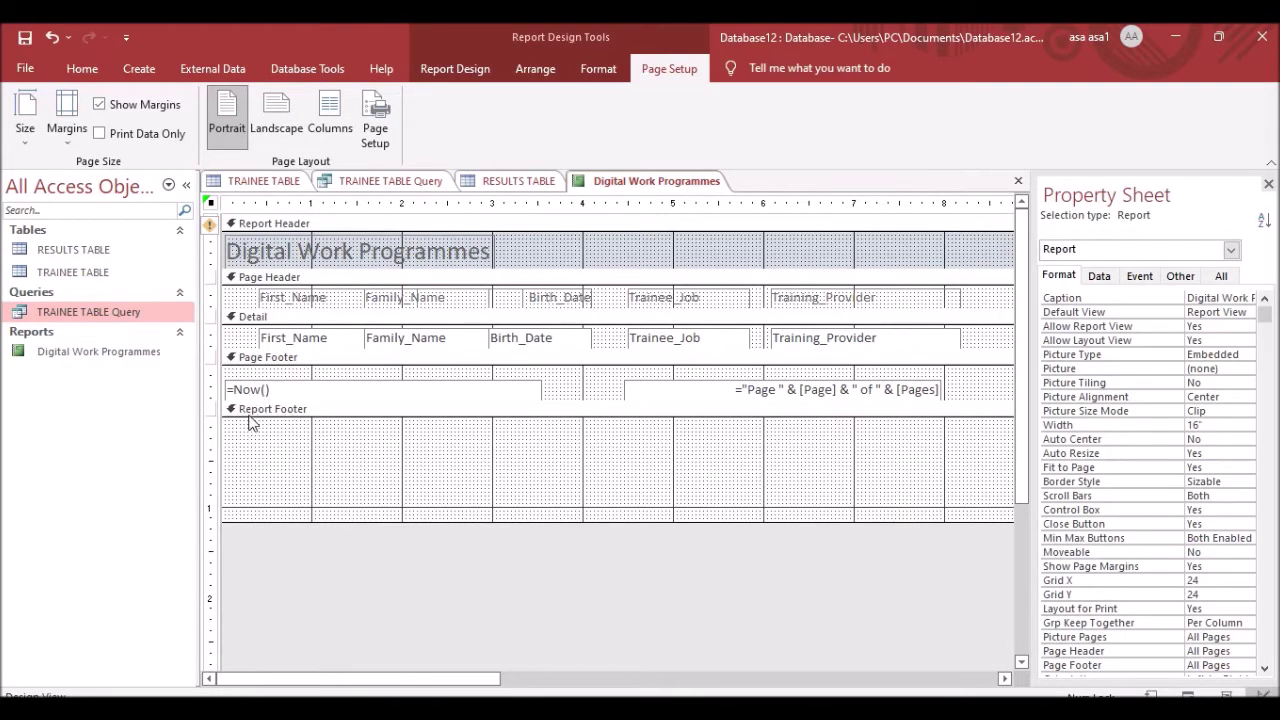
pyautogui.moveTo(571, 404); pyautogui.dragTo(588, 447)
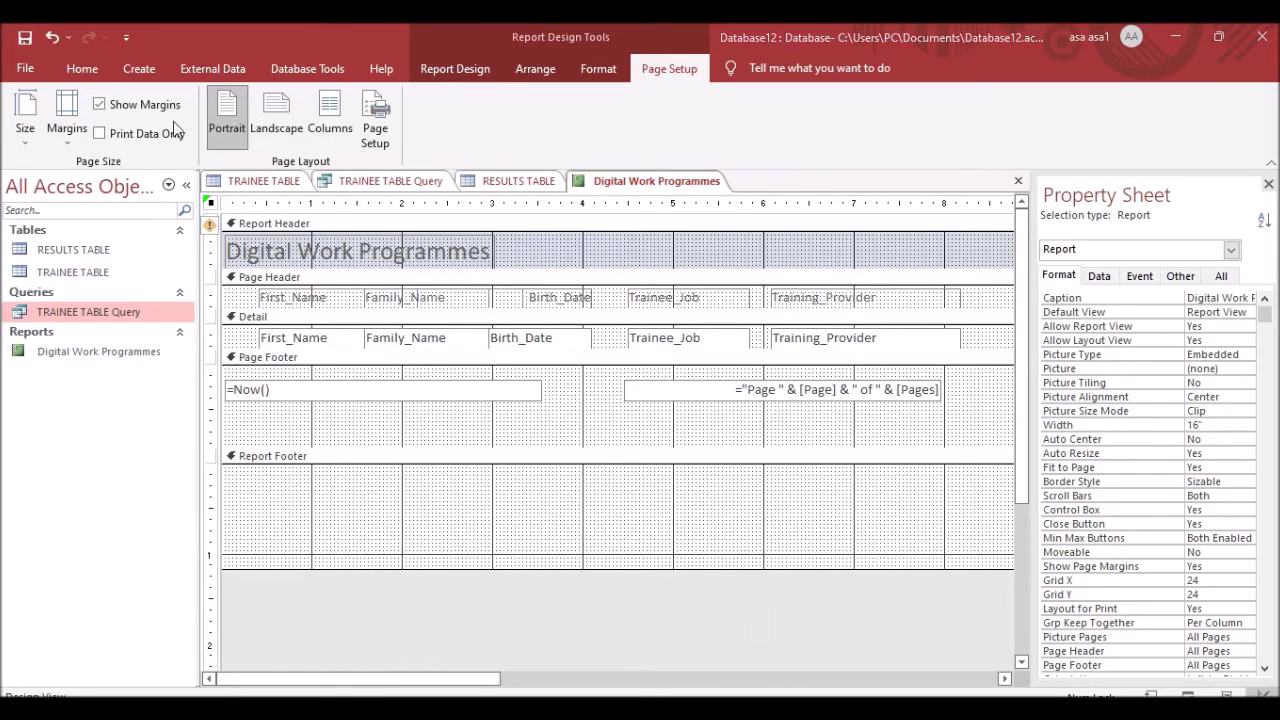
pyautogui.click(535, 68)
pyautogui.click(598, 68)
pyautogui.click(669, 68)
pyautogui.click(383, 70)
# Add a page footer label with the candidate's name, centre number and candidate number.
pyautogui.click(455, 68)
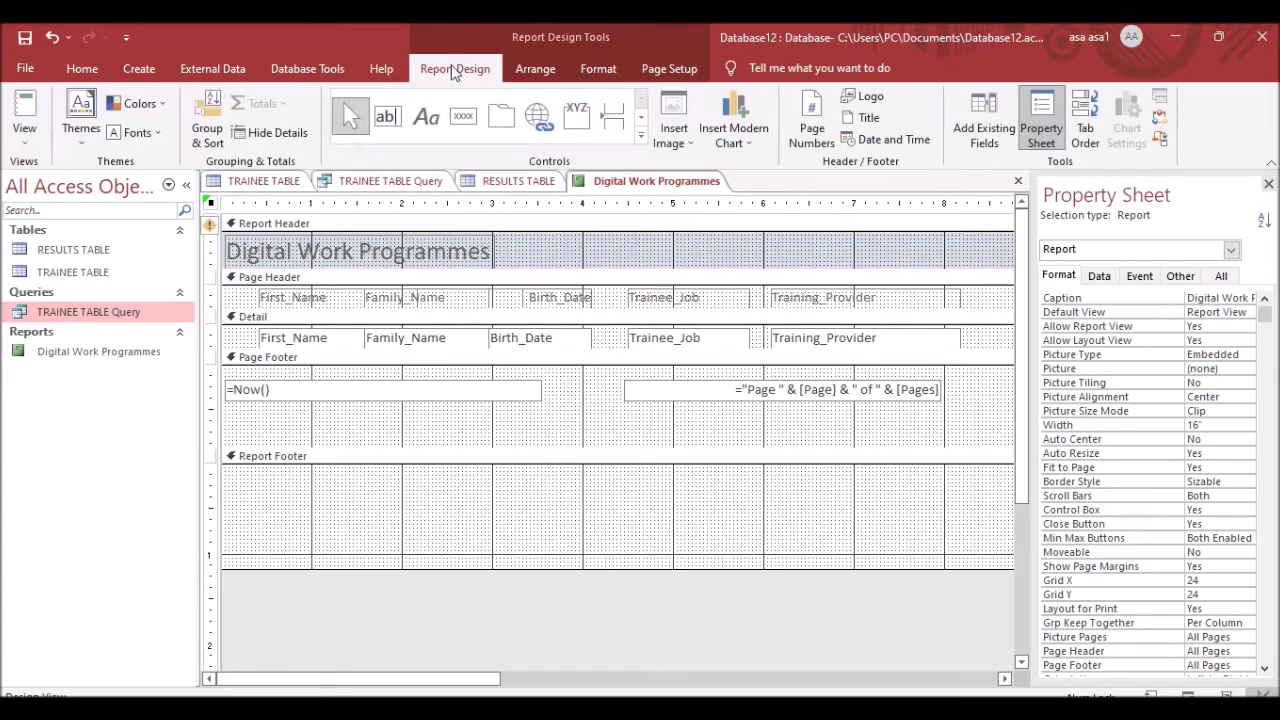
pyautogui.click(424, 120)
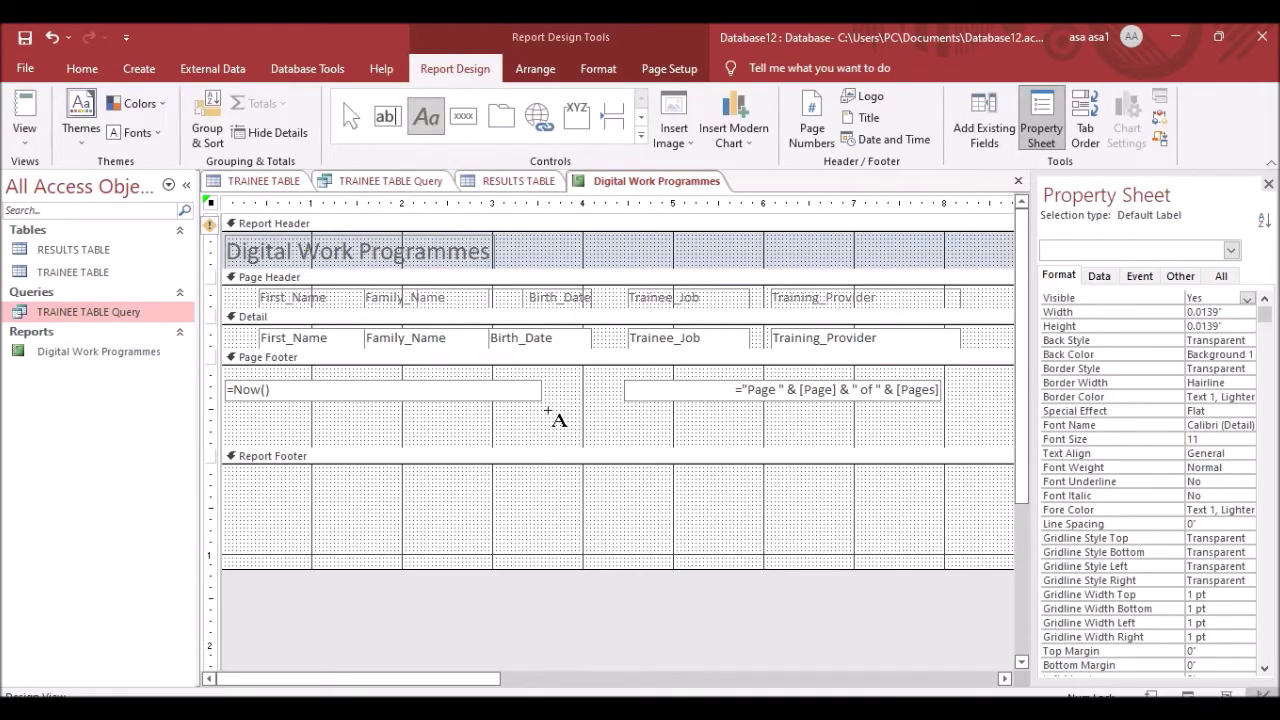
pyautogui.moveTo(546, 410); pyautogui.dragTo(775, 440)
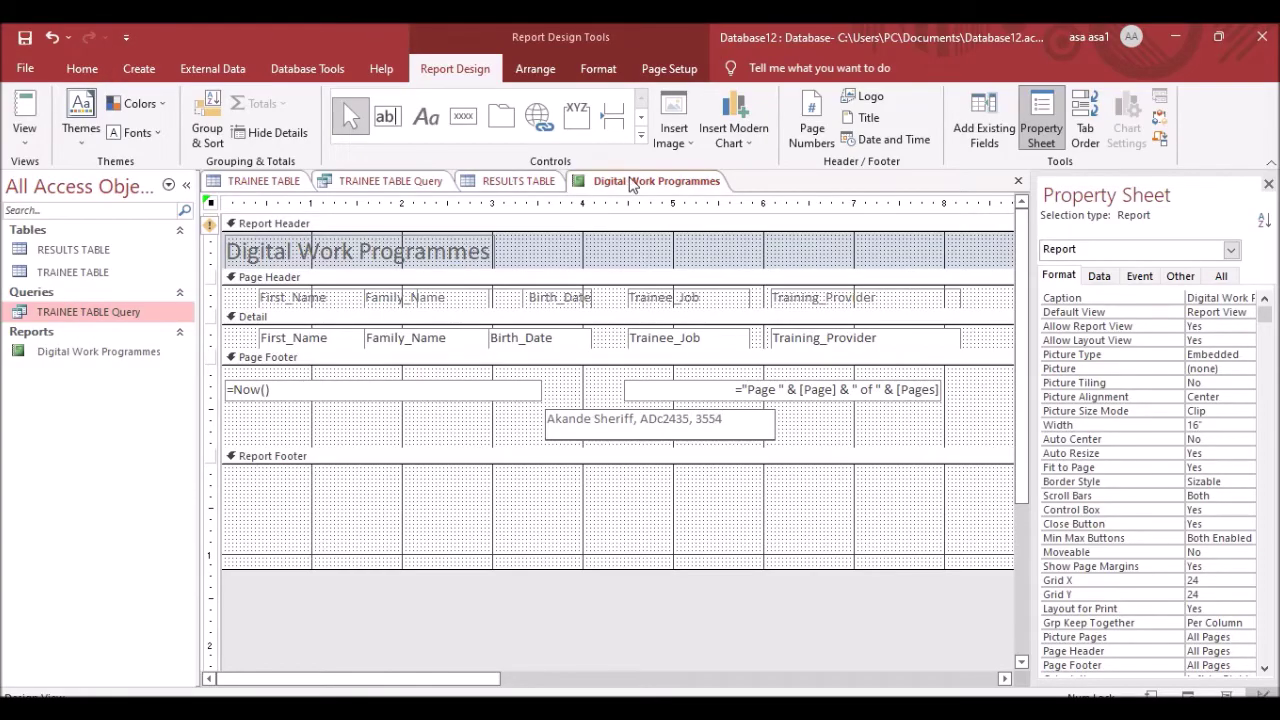
pyautogui.rightClick(668, 181)
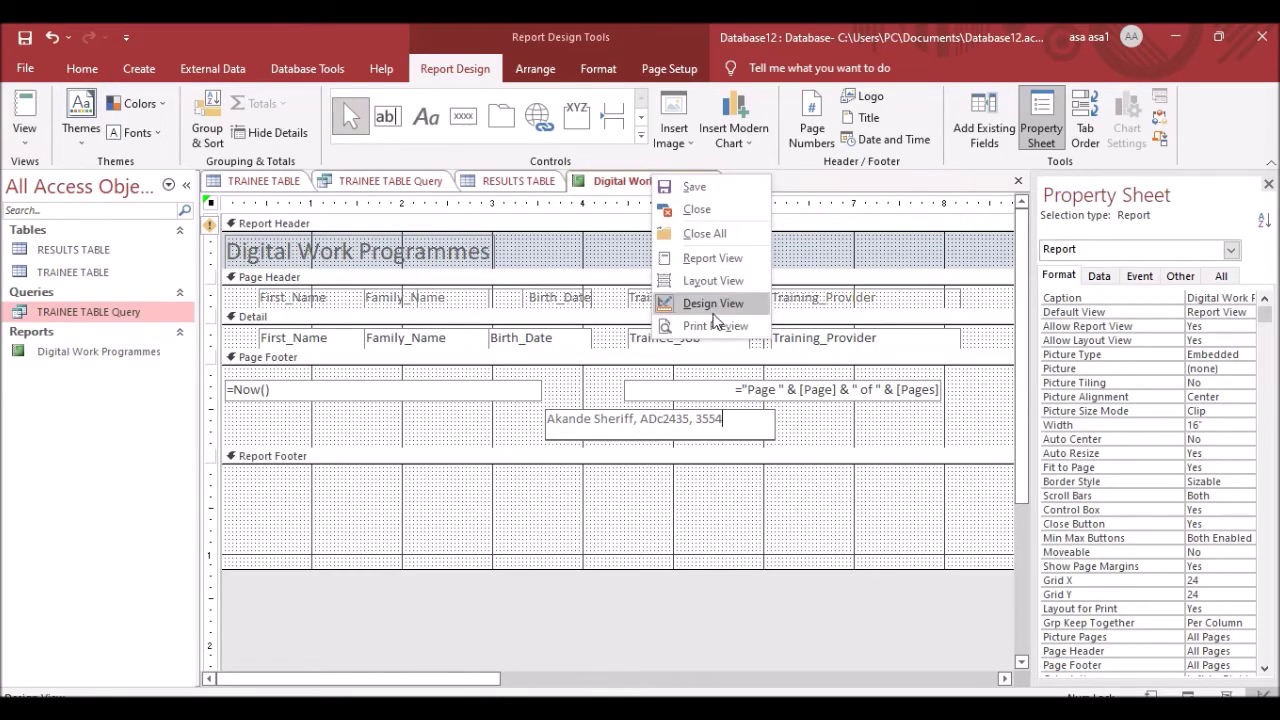
# View the report in Report View and compare it with the exam paper.
pyautogui.click(700, 260)
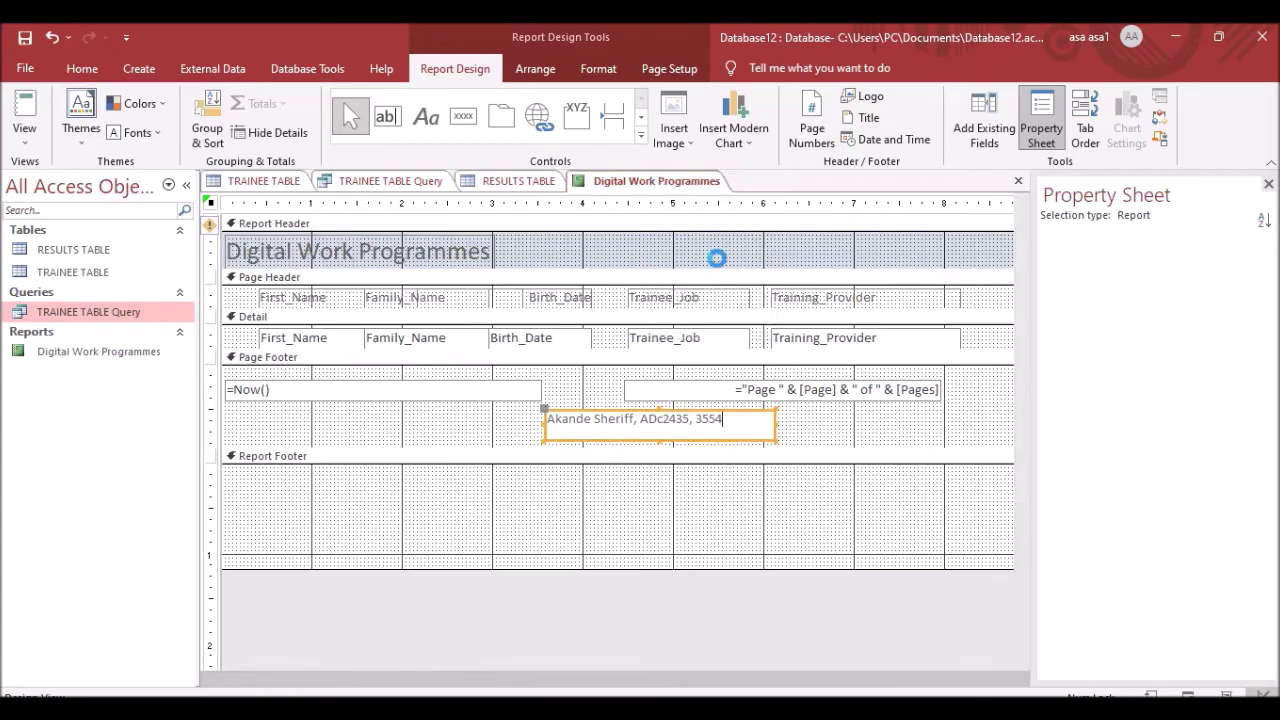
pyautogui.scroll(-10, 628, 480)
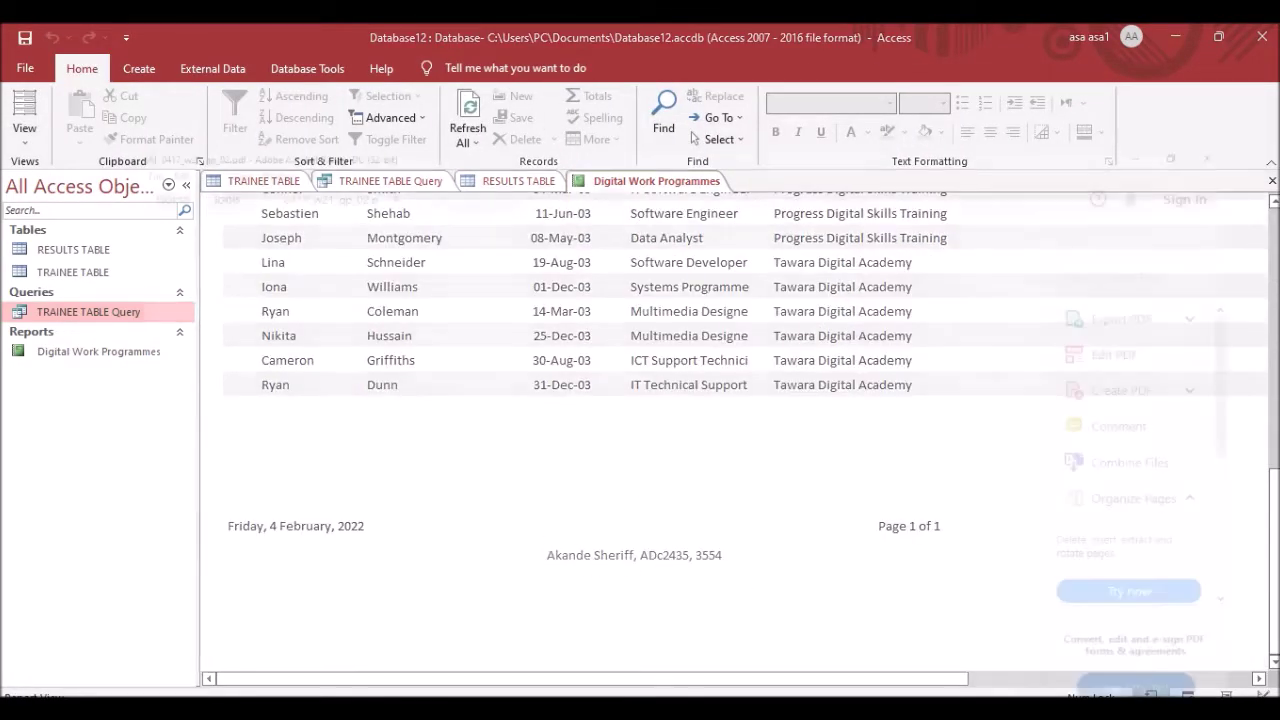
pyautogui.click(847, 710)
pyautogui.scroll(-1, 480, 410)
pyautogui.scroll(-2, 402, 400)
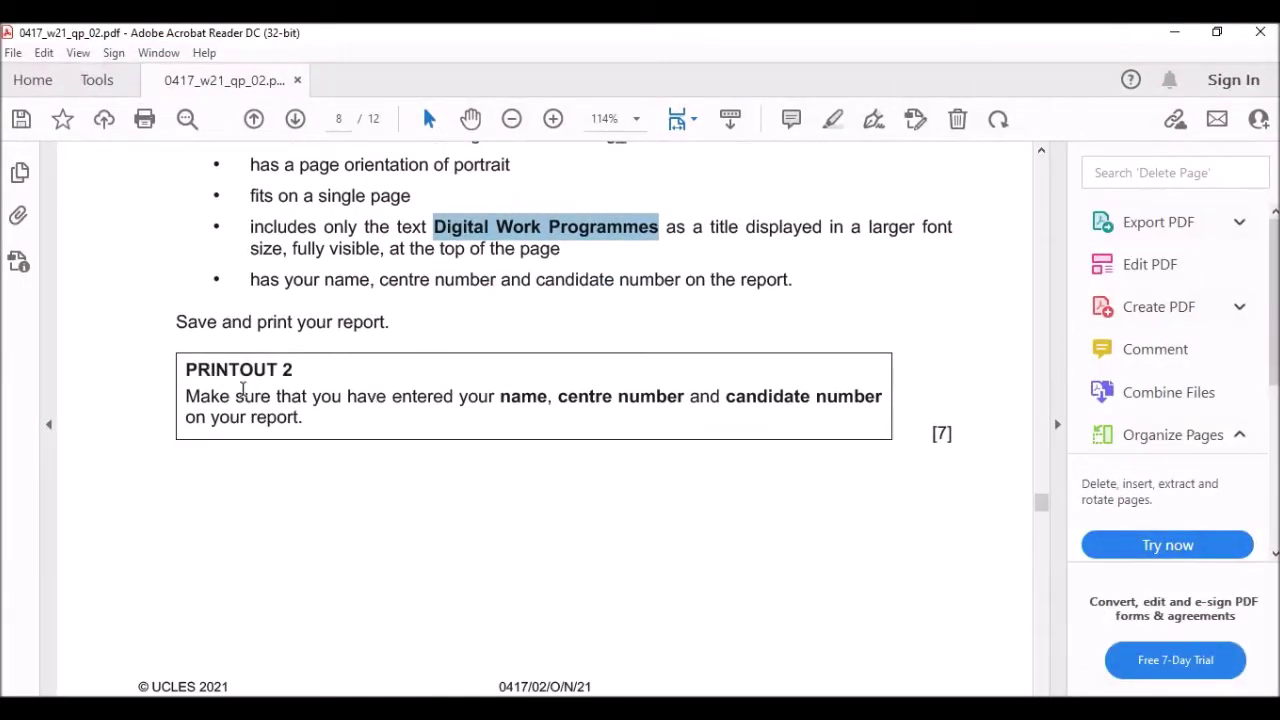
pyautogui.click(751, 710)
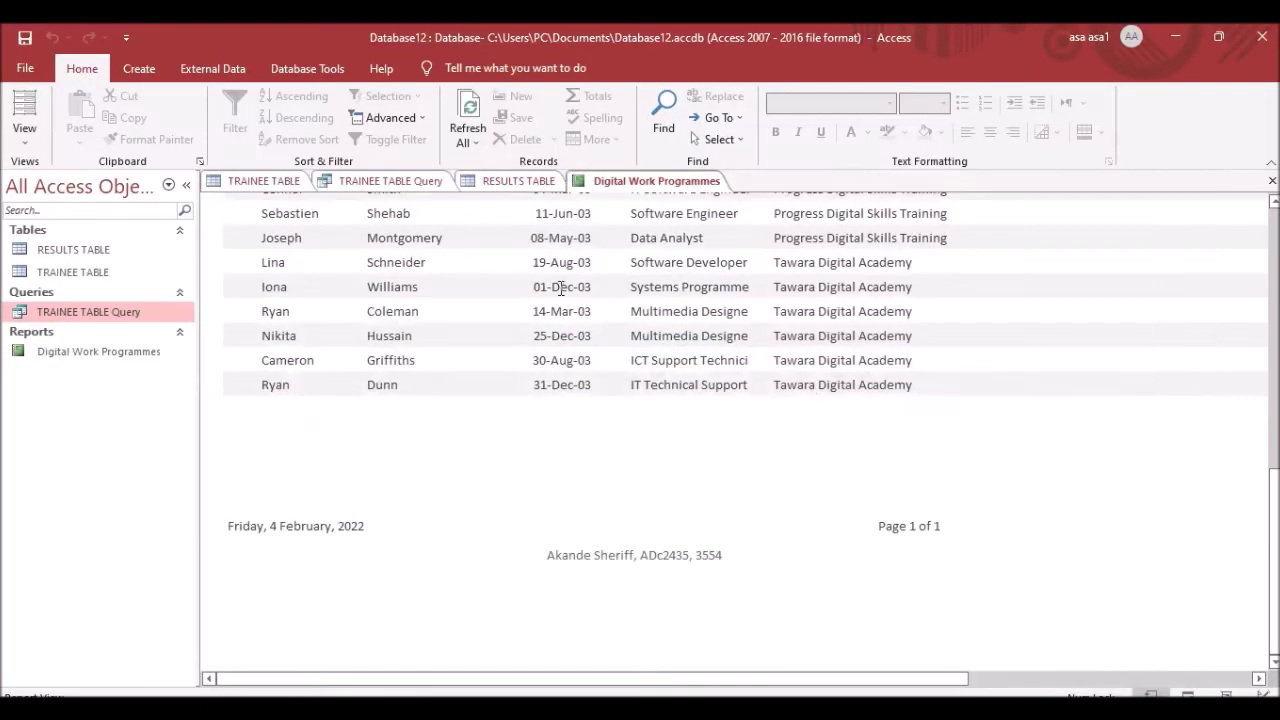
# Check the footer in Print Preview, then turn to question 21 in the paper.
pyautogui.rightClick(621, 183)
pyautogui.click(679, 341)
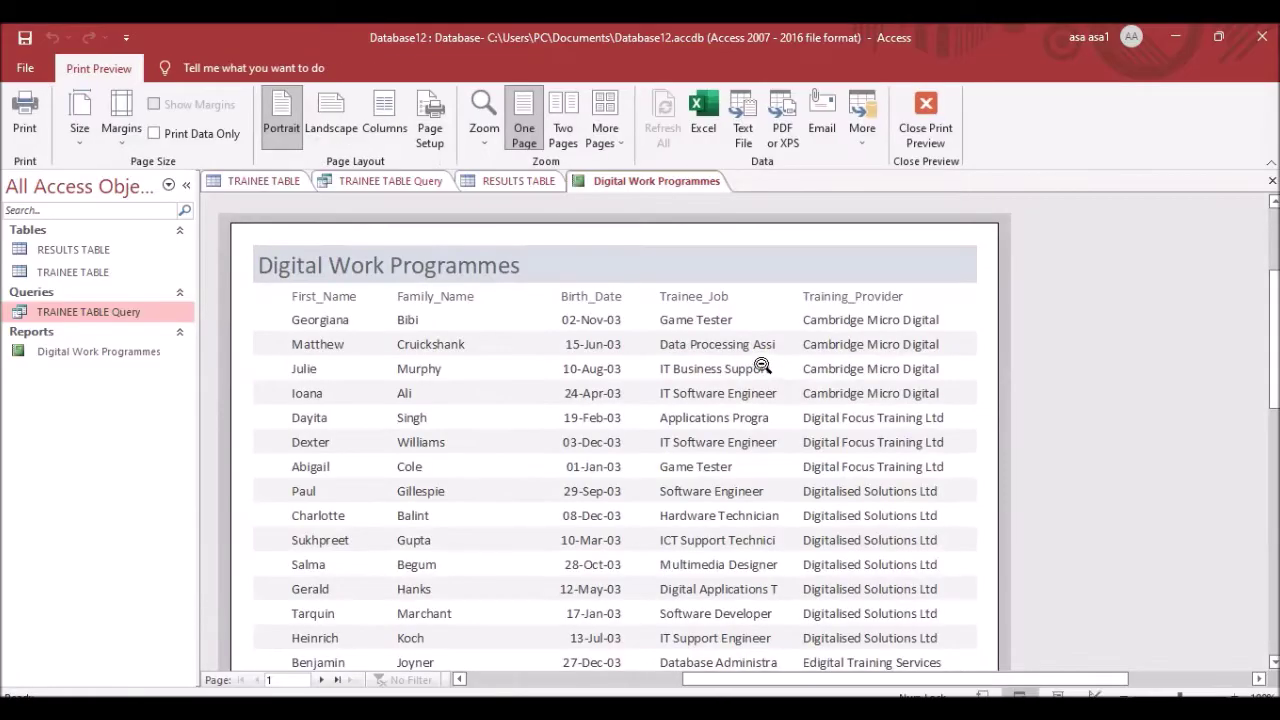
pyautogui.scroll(-6, 509, 383)
pyautogui.scroll(8, 509, 383)
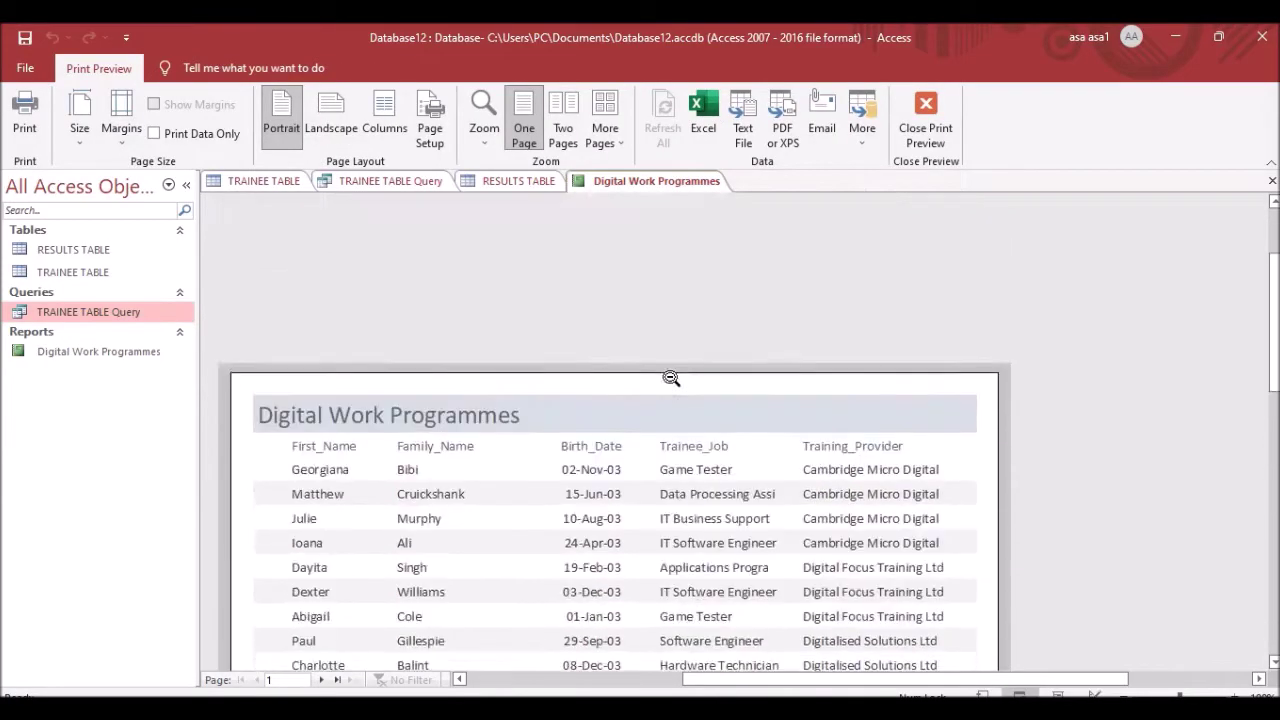
pyautogui.scroll(1, 671, 378)
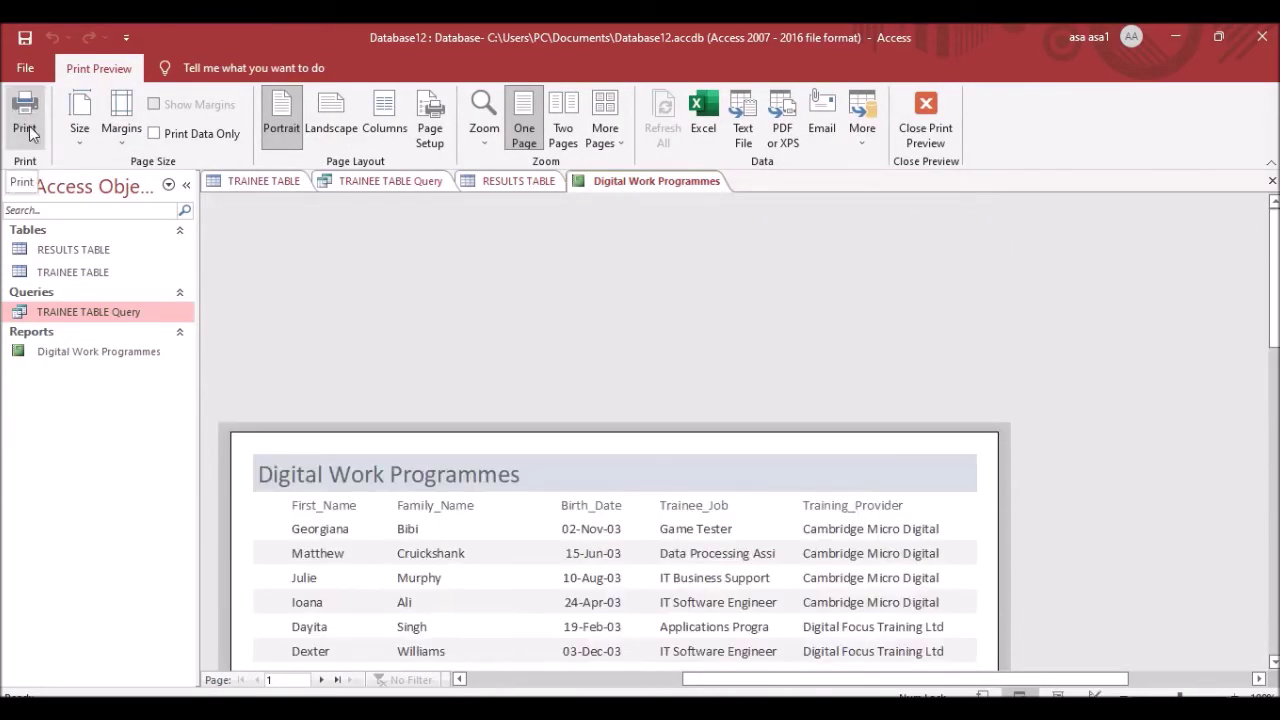
pyautogui.hotkey('alt', 'Tab')
pyautogui.scroll(-10, 406, 351)
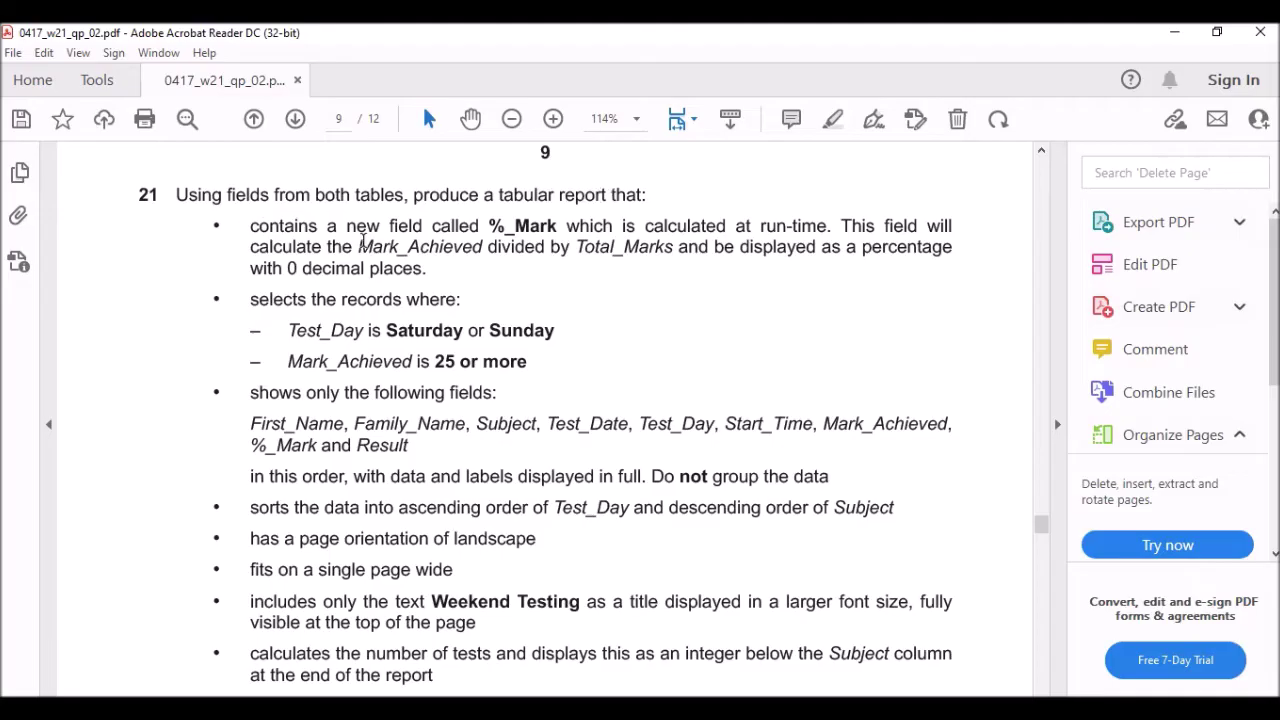
pyautogui.scroll(-5, 689, 430)
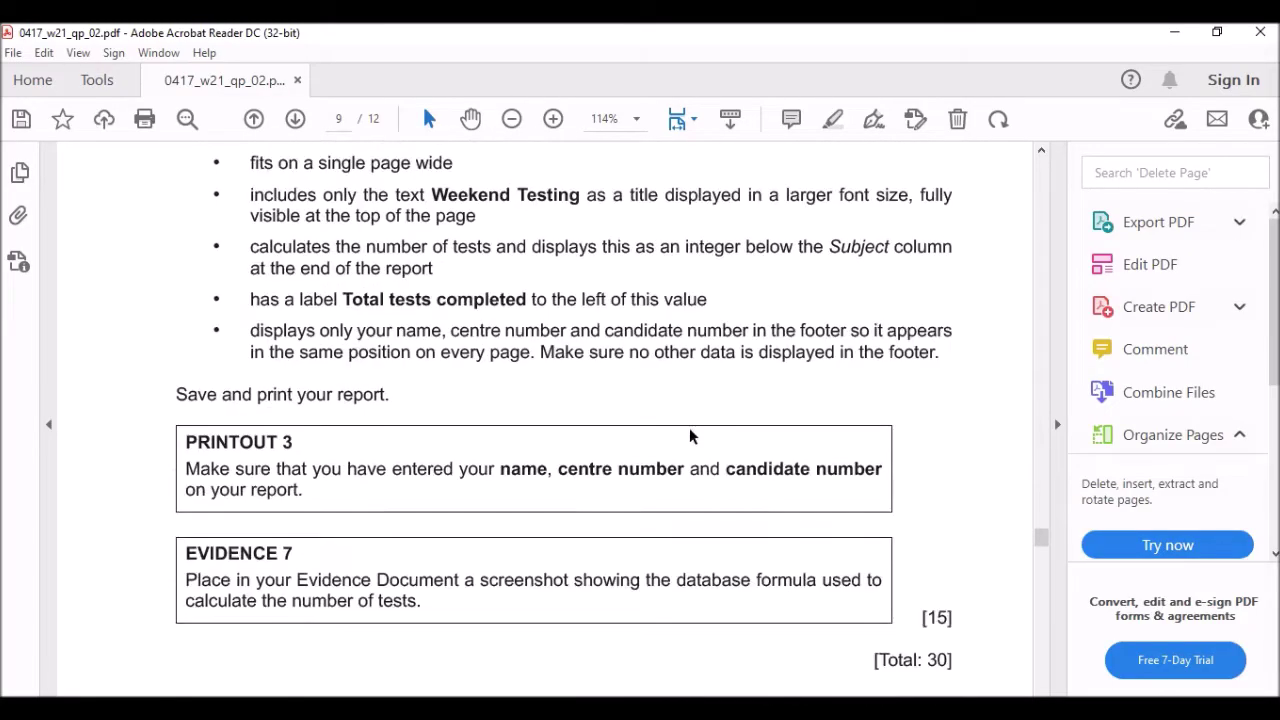
pyautogui.scroll(5, 714, 545)
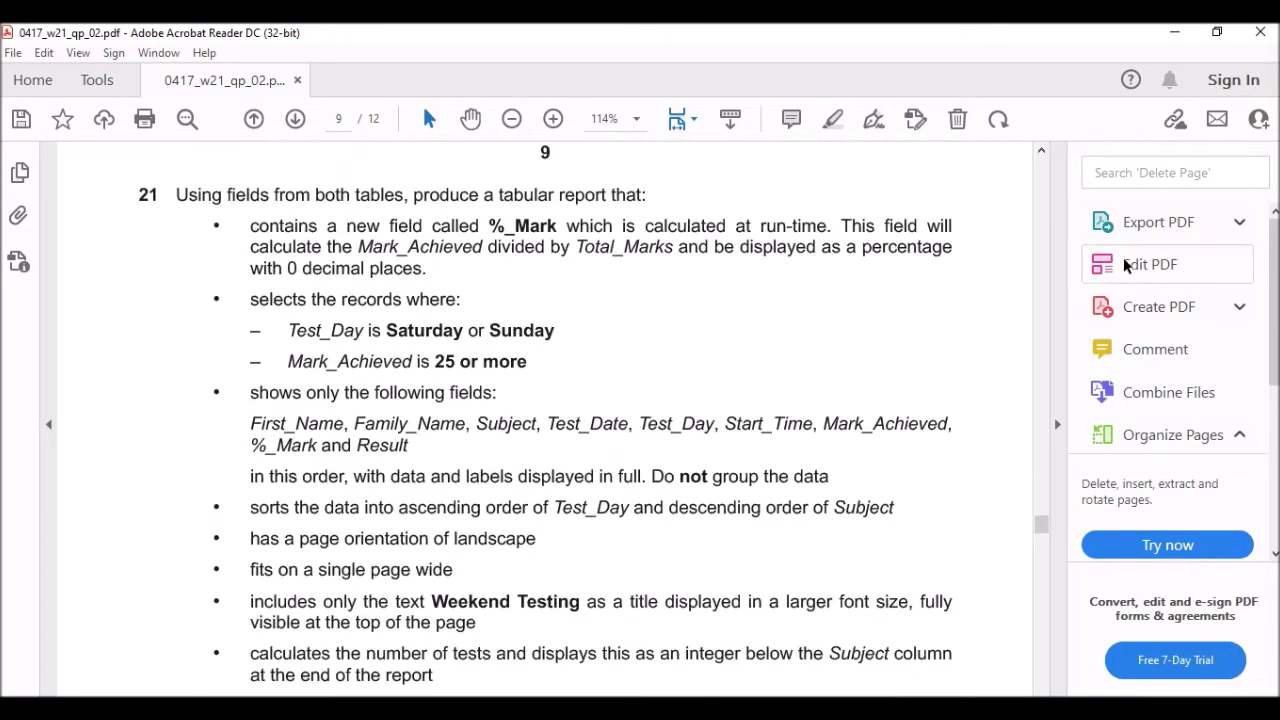
pyautogui.press('Print')
pyautogui.moveTo(78, 148)
pyautogui.mouseDown()
pyautogui.moveTo(618, 596)
pyautogui.moveTo(1012, 698)
pyautogui.moveTo(1273, 688)
pyautogui.mouseUp()
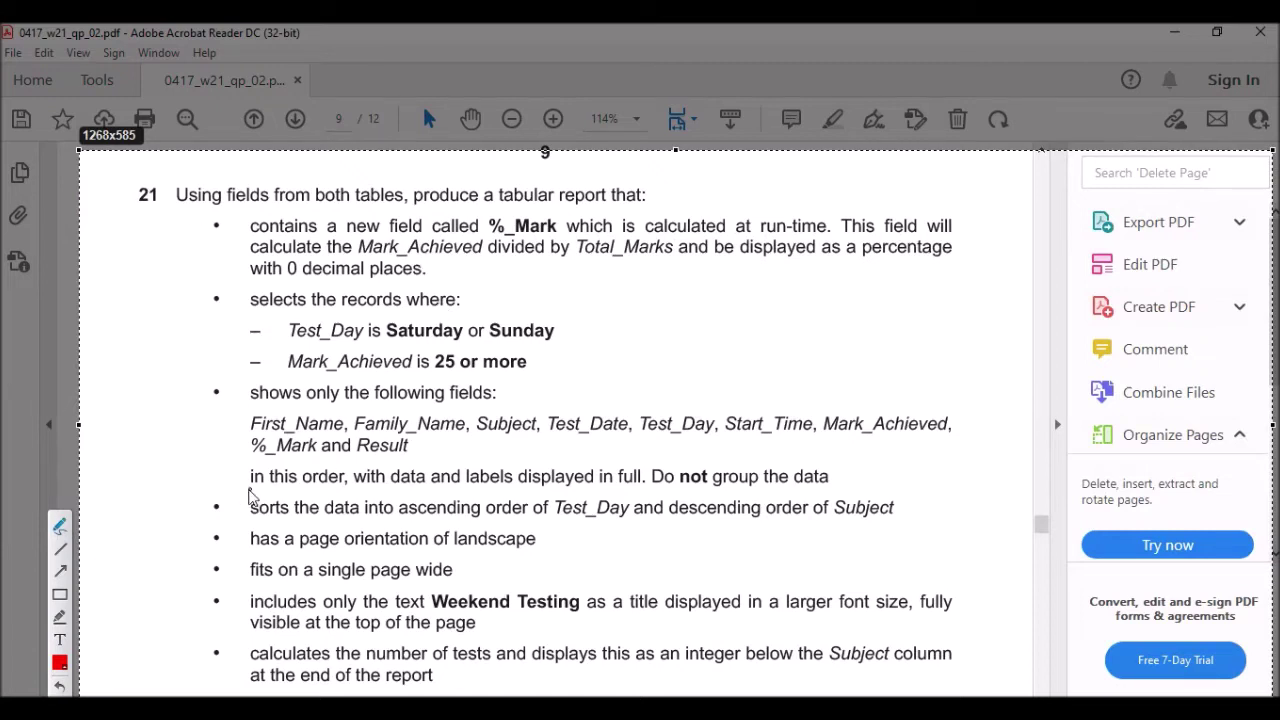
pyautogui.moveTo(248, 488)
pyautogui.mouseDown()
pyautogui.moveTo(352, 488)
pyautogui.moveTo(333, 470)
pyautogui.moveTo(240, 473)
pyautogui.mouseUp()
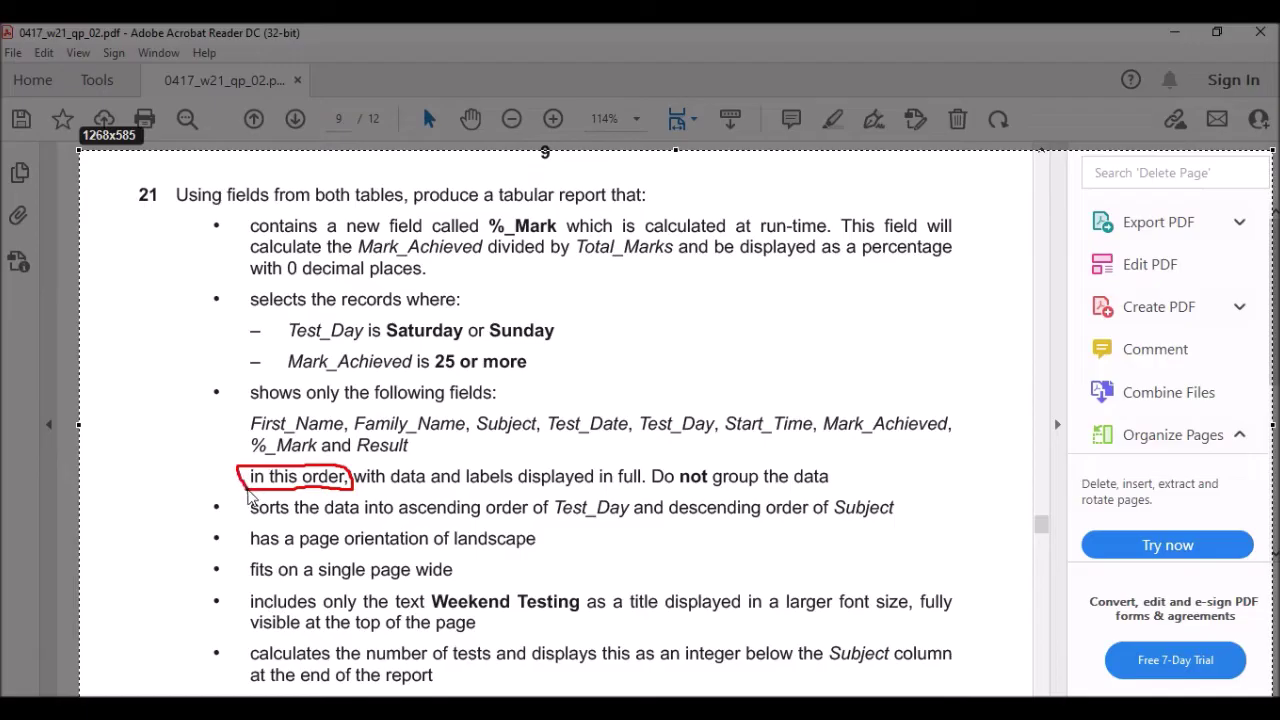
pyautogui.moveTo(216, 392)
pyautogui.mouseDown()
pyautogui.moveTo(165, 450)
pyautogui.moveTo(172, 668)
pyautogui.moveTo(186, 694)
pyautogui.moveTo(208, 696)
pyautogui.mouseUp()
pyautogui.moveTo(104, 628)
pyautogui.mouseDown()
pyautogui.moveTo(126, 596)
pyautogui.moveTo(155, 628)
pyautogui.mouseUp()
pyautogui.moveTo(548, 373)
pyautogui.mouseDown()
pyautogui.moveTo(278, 381)
pyautogui.moveTo(178, 342)
pyautogui.moveTo(183, 215)
pyautogui.mouseUp()
pyautogui.moveTo(102, 238); pyautogui.dragTo(150, 300)
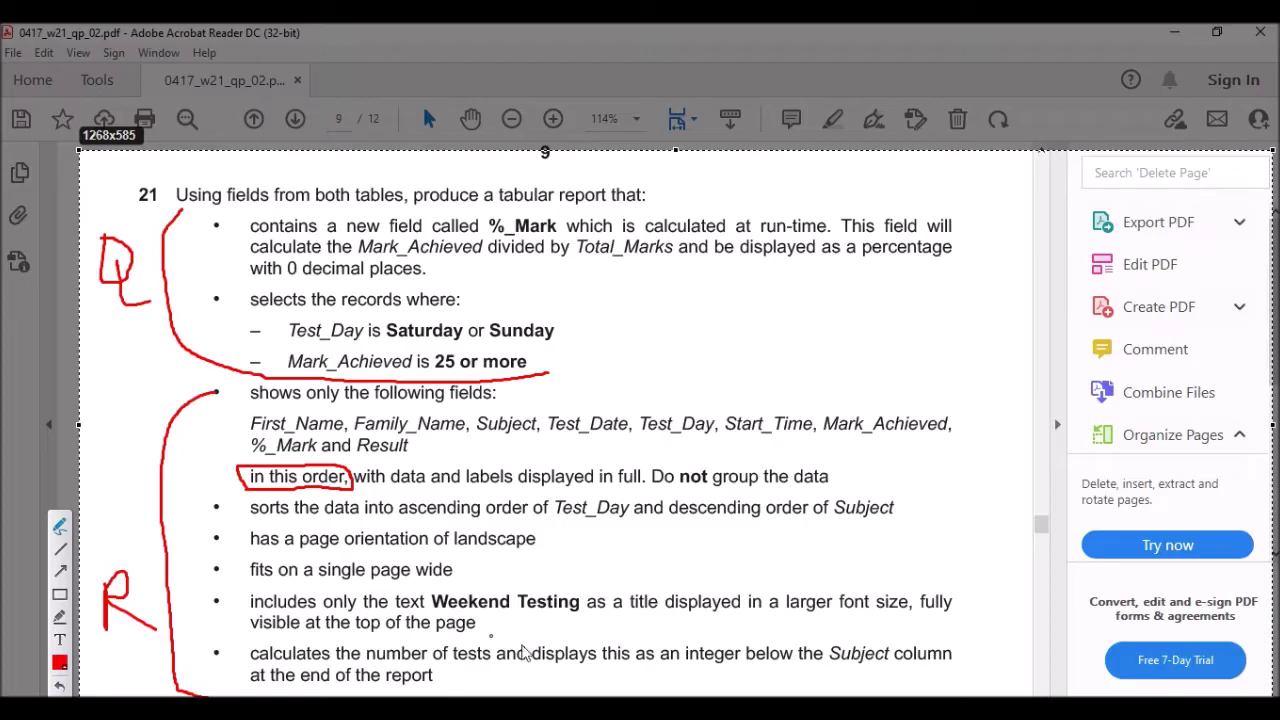
pyautogui.press('Escape')
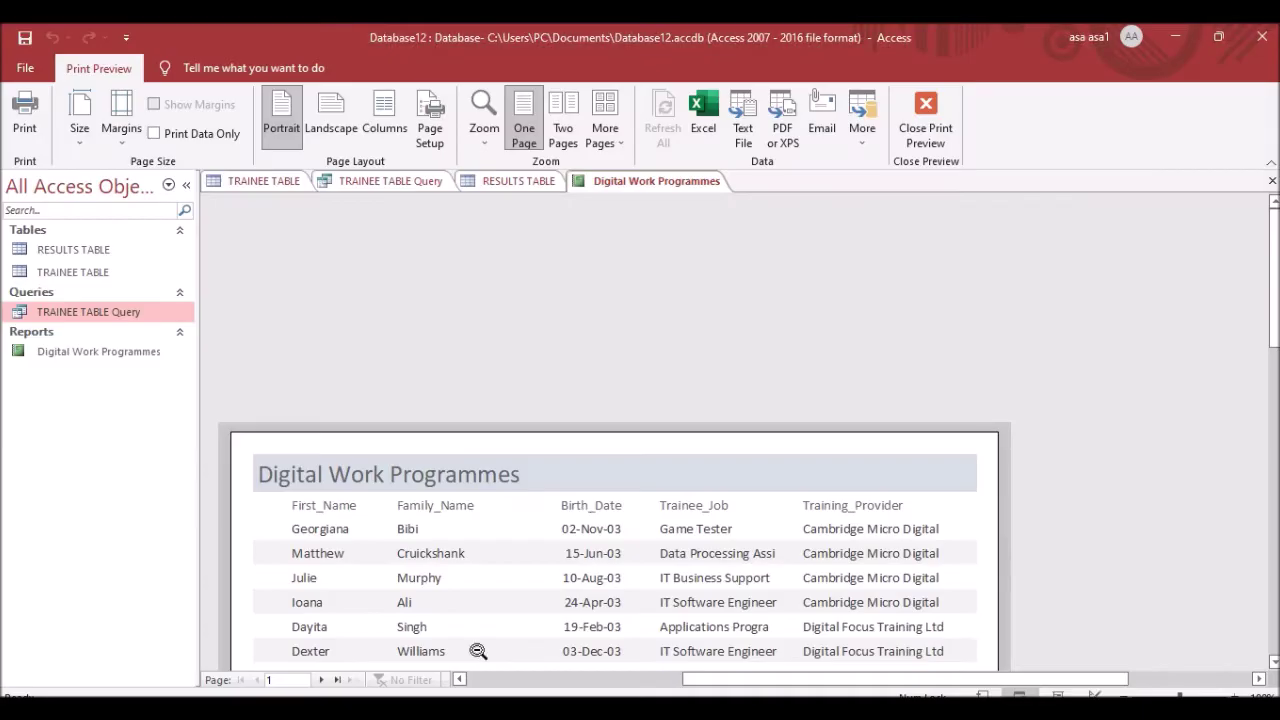
# Close the report, RESULTS TABLE, TRAINEE TABLE Query and TRAINEE TABLE tabs.
pyautogui.rightClick(620, 180)
pyautogui.click(658, 189)
pyautogui.rightClick(620, 178)
pyautogui.click(680, 211)
pyautogui.rightClick(520, 188)
pyautogui.click(548, 211)
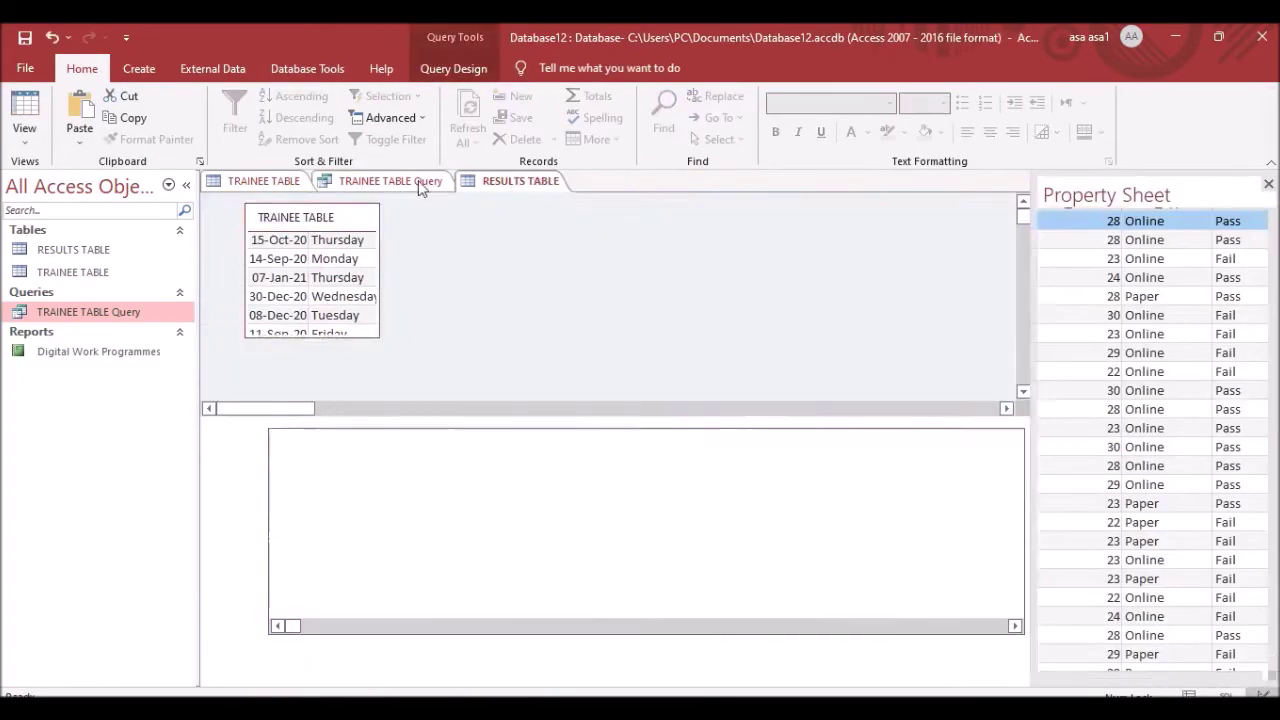
pyautogui.rightClick(395, 182)
pyautogui.click(460, 225)
pyautogui.rightClick(255, 181)
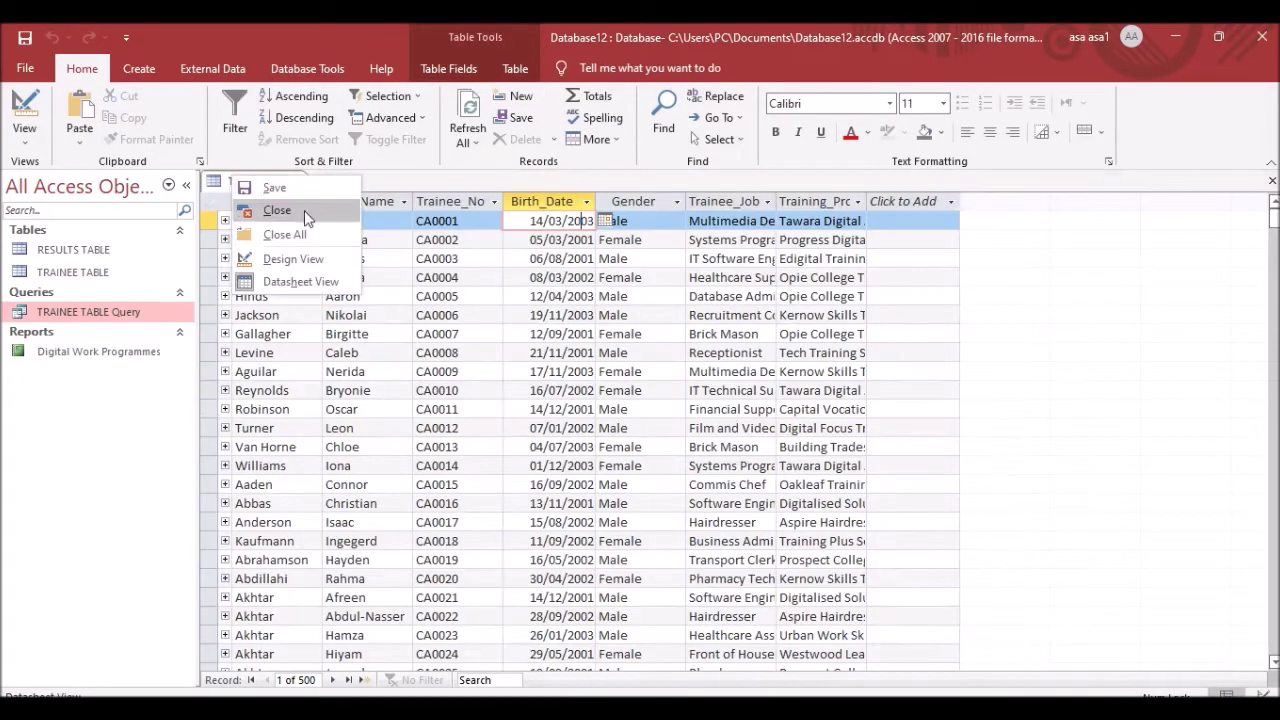
pyautogui.click(304, 210)
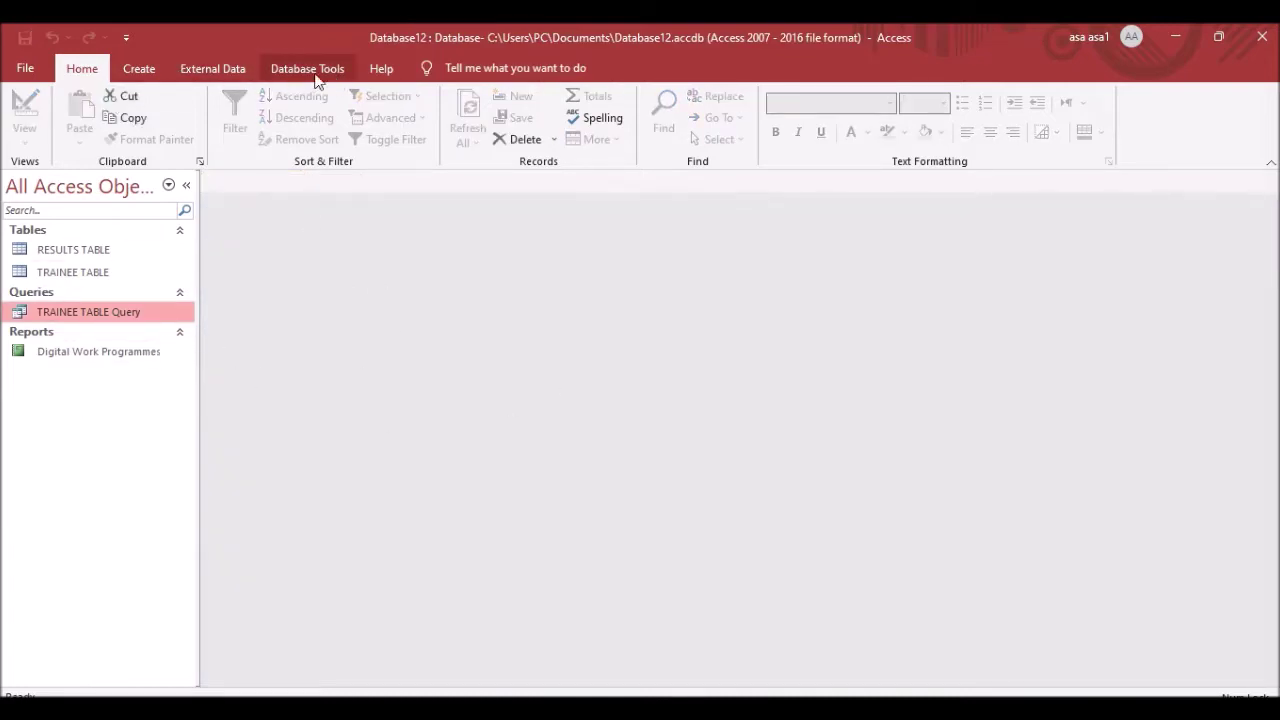
# Start the Simple Query Wizard and review the required field list in the question.
pyautogui.click(139, 72)
pyautogui.click(254, 118)
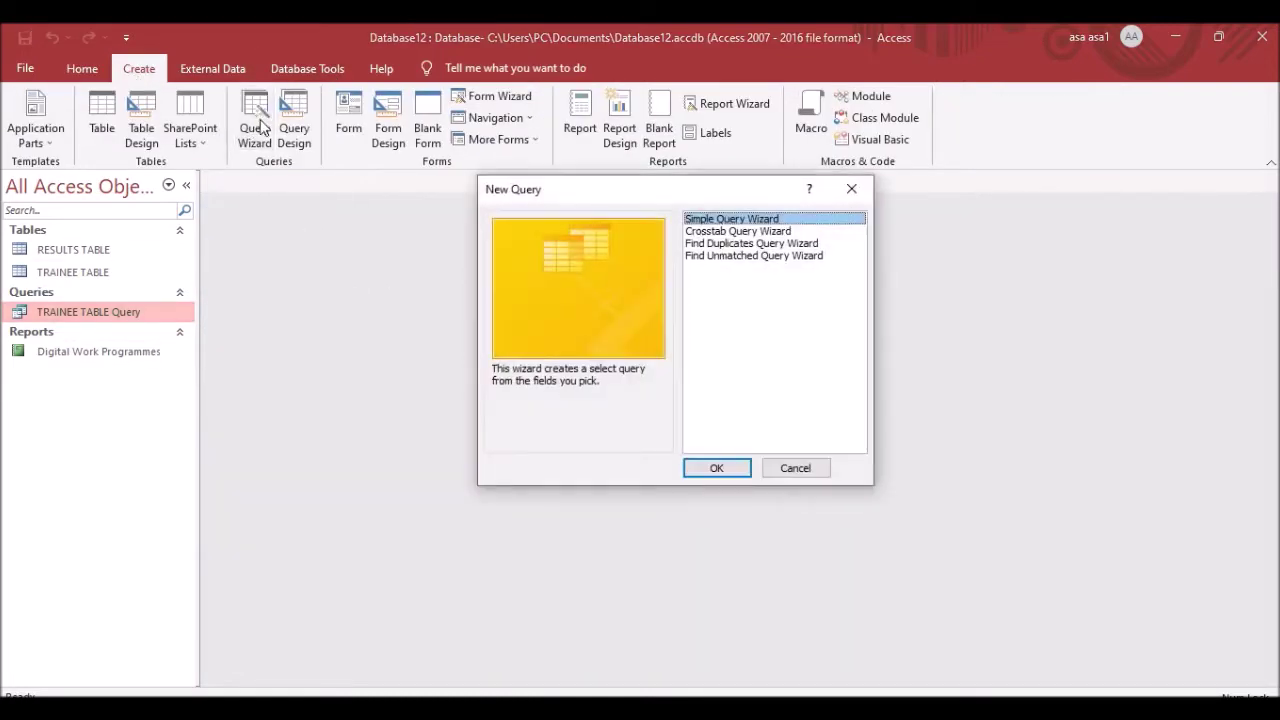
pyautogui.click(716, 465)
pyautogui.click(659, 268)
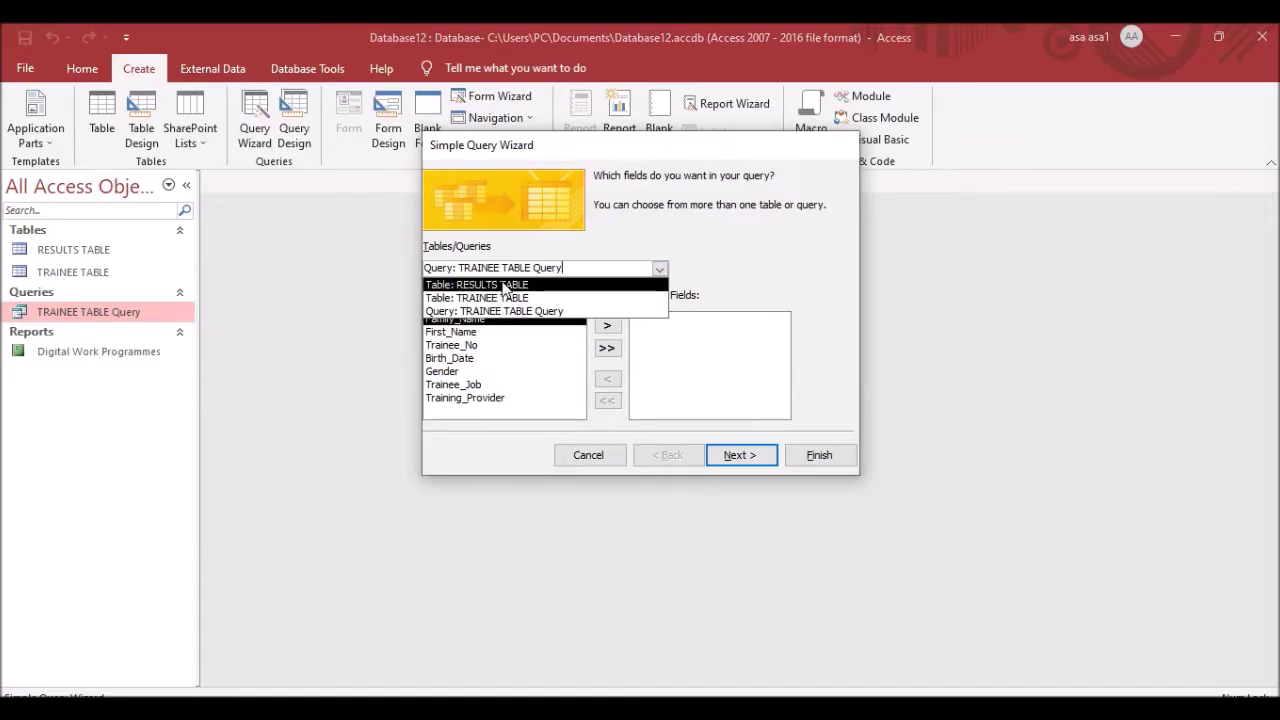
pyautogui.click(661, 268)
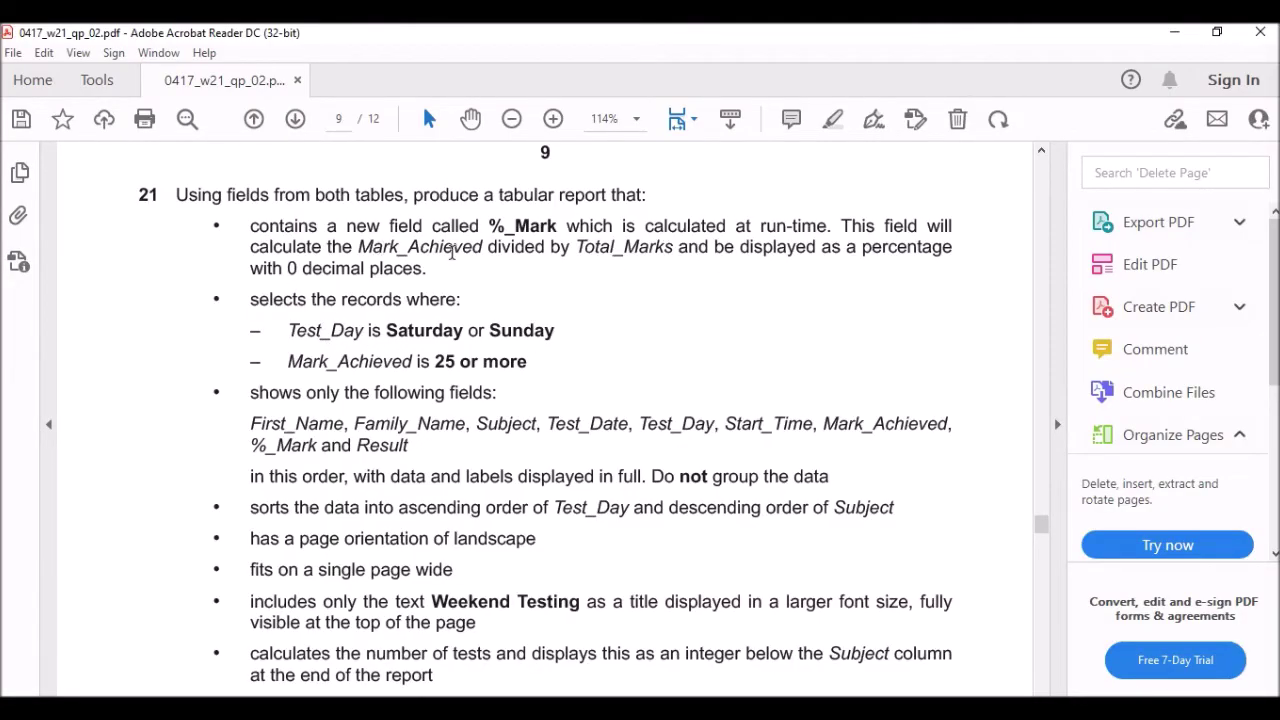
pyautogui.moveTo(288, 331); pyautogui.dragTo(365, 332)
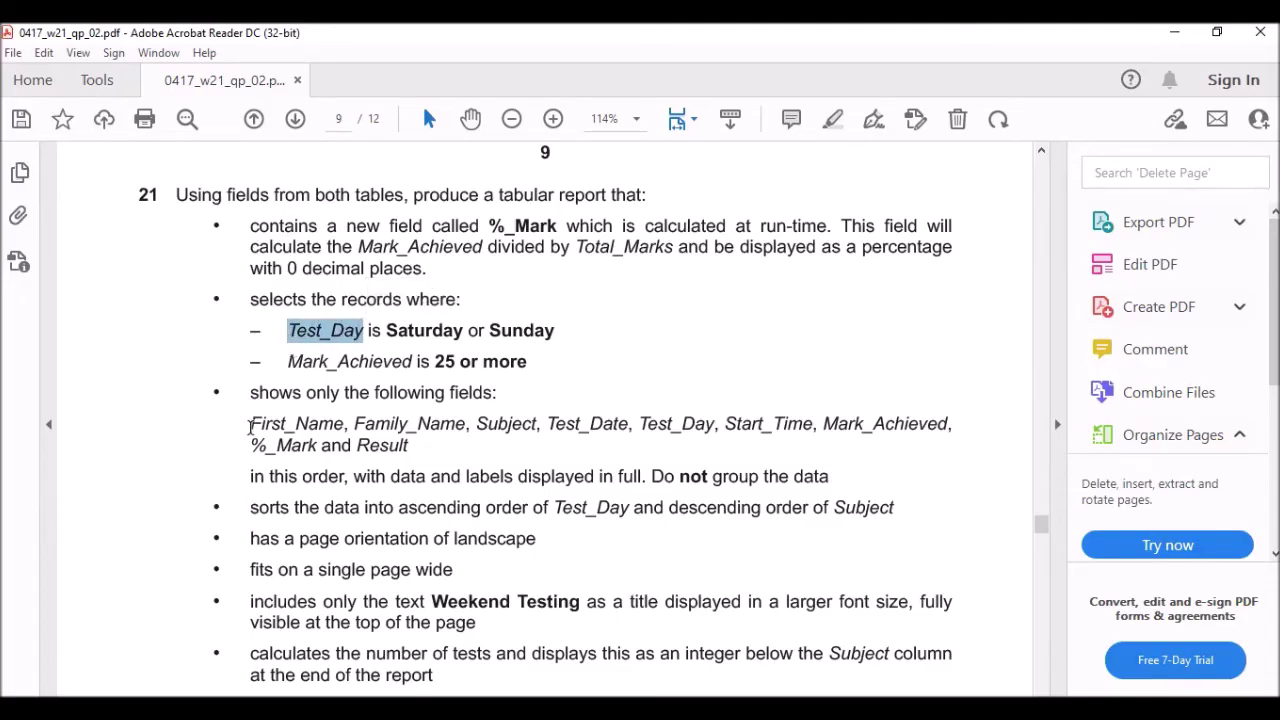
pyautogui.moveTo(250, 427); pyautogui.dragTo(362, 440)
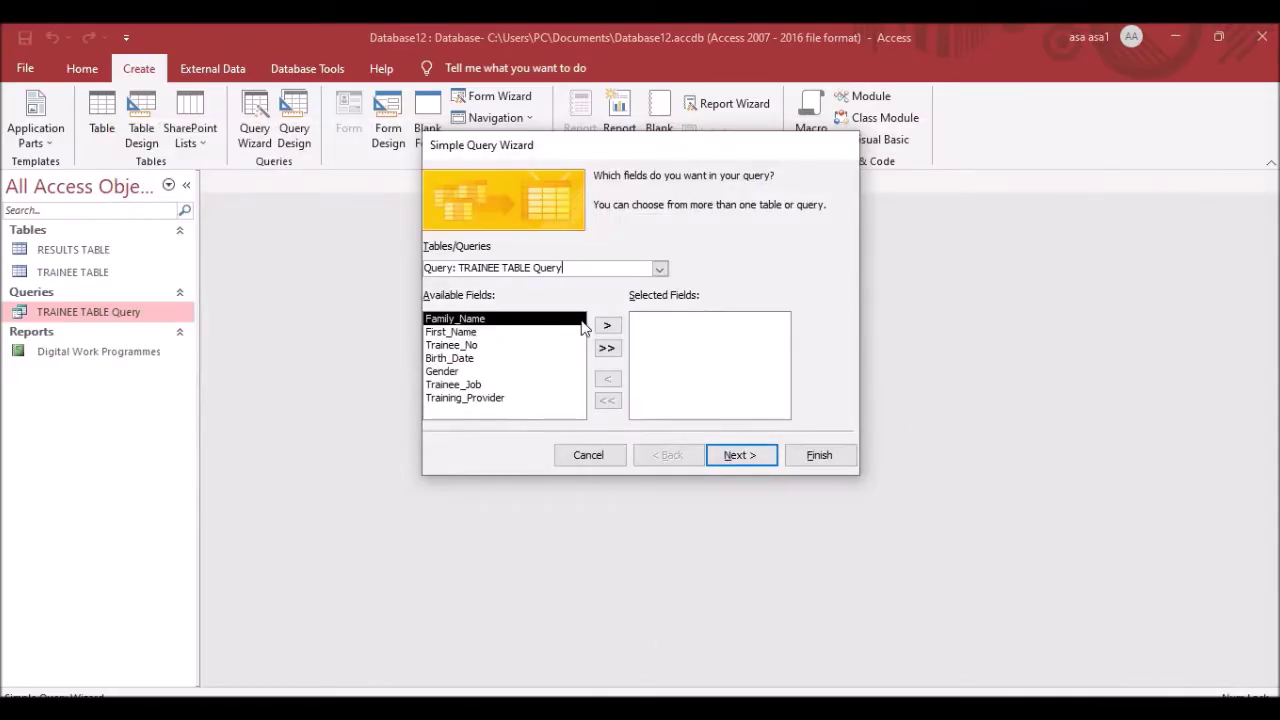
# Try adding First_Name and Family_Name from TRAINEE TABLE Query, then clear all chosen fields.
pyautogui.click(606, 325)
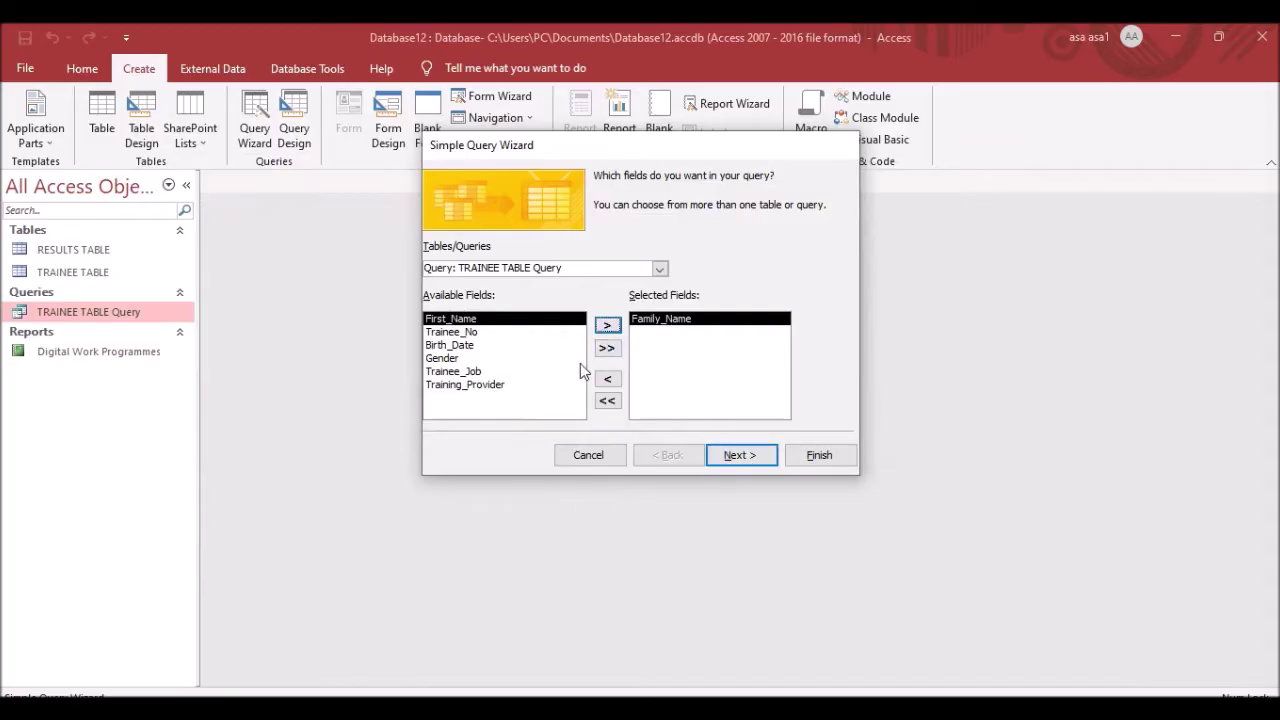
pyautogui.click(608, 379)
pyautogui.click(458, 332)
pyautogui.click(607, 325)
pyautogui.click(476, 320)
pyautogui.click(607, 325)
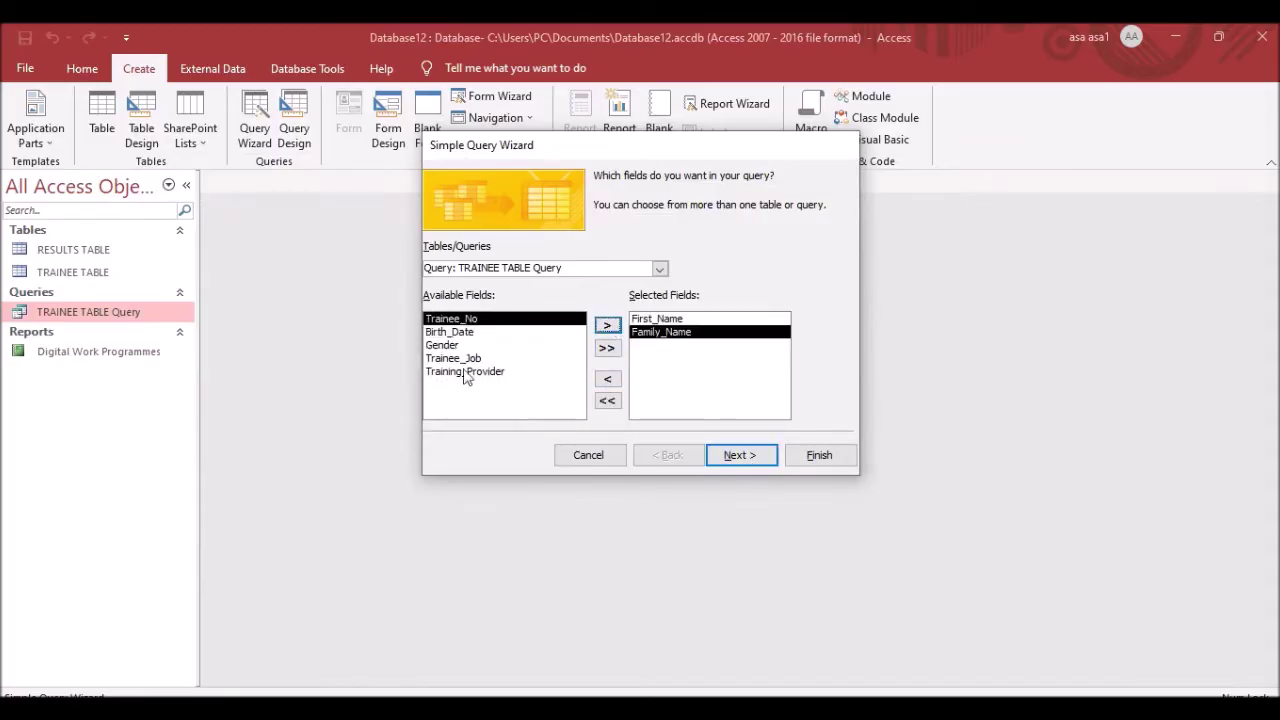
pyautogui.click(660, 269)
pyautogui.click(500, 311)
pyautogui.click(607, 400)
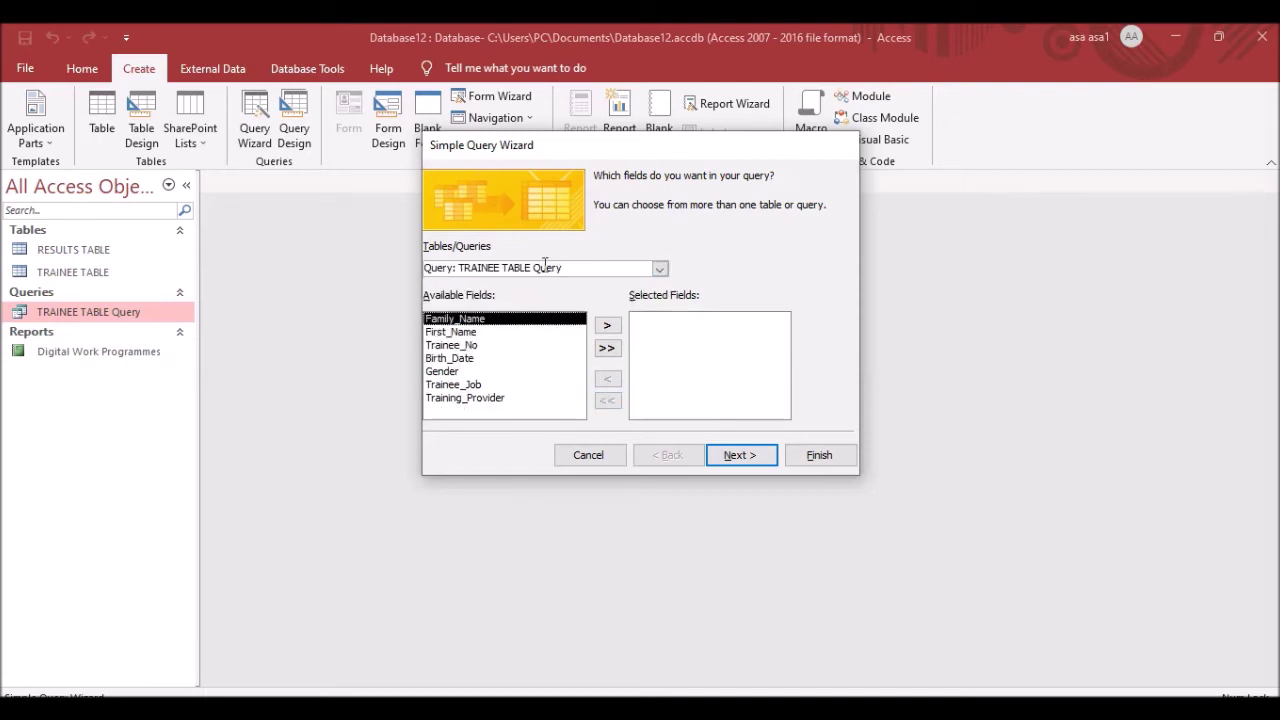
# Add First_Name and Family_Name from the TRAINEE TABLE.
pyautogui.click(660, 268)
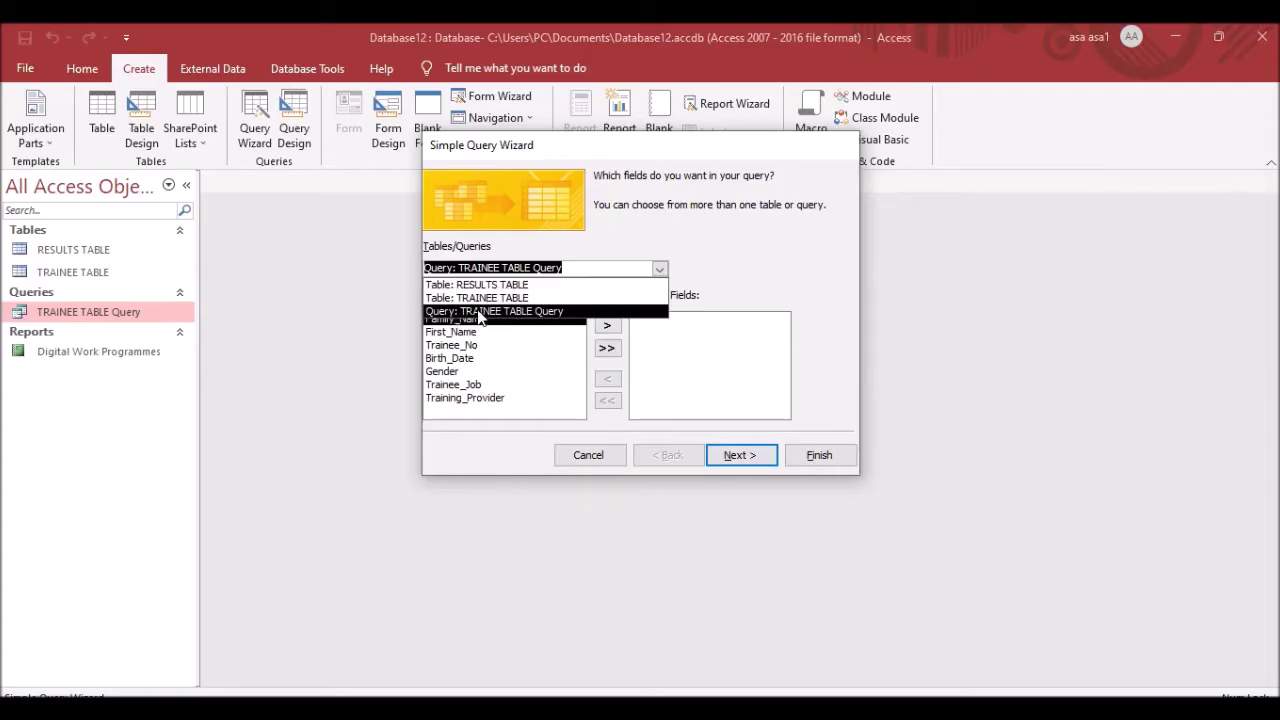
pyautogui.click(490, 285)
pyautogui.click(660, 268)
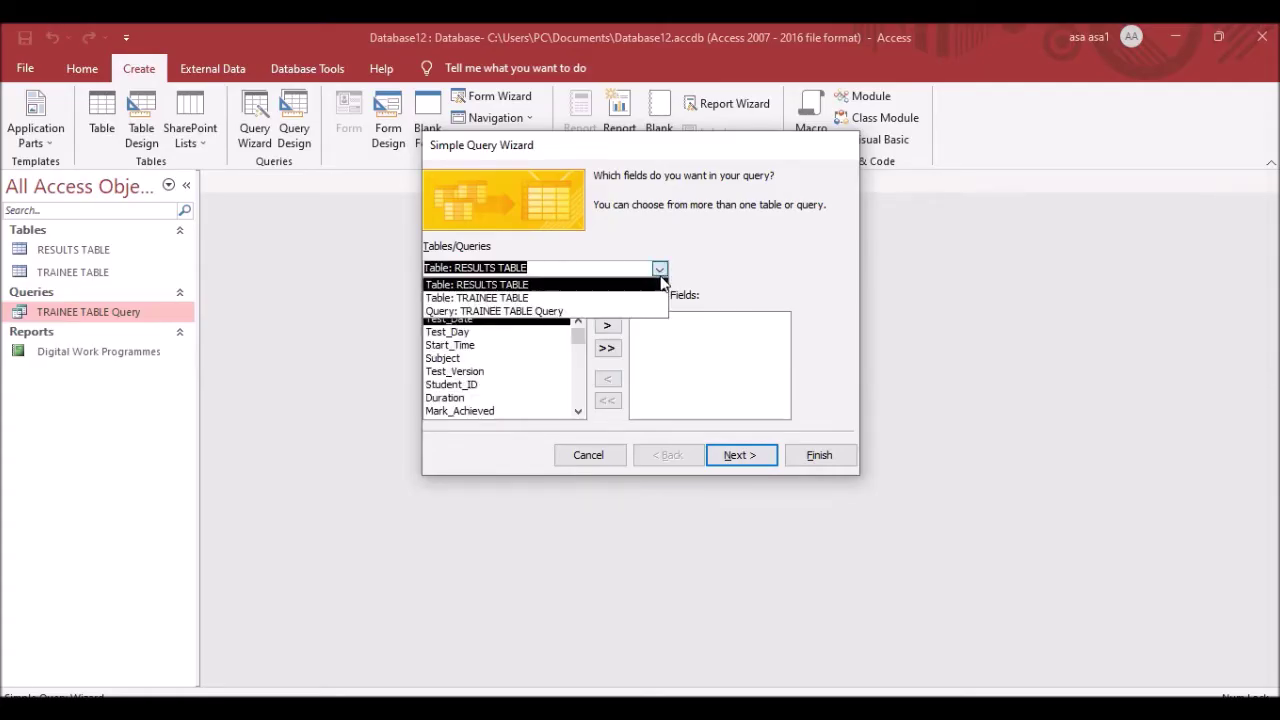
pyautogui.click(530, 292)
pyautogui.click(457, 334)
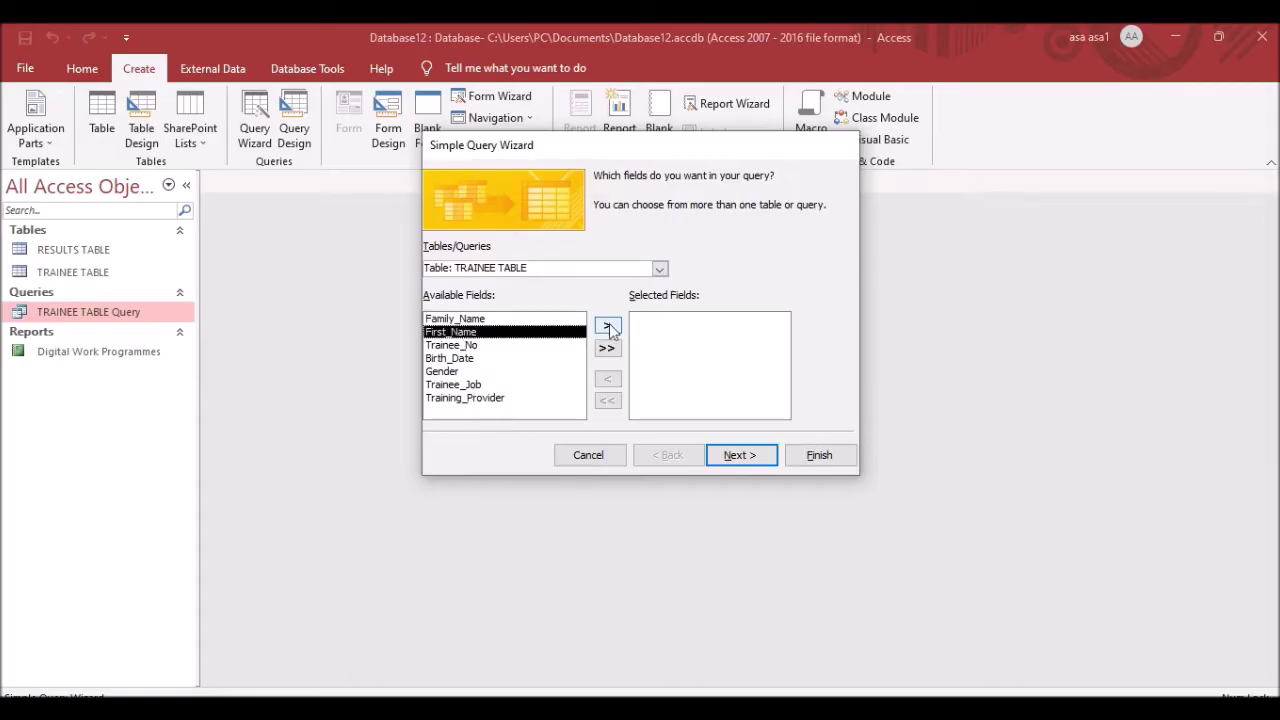
pyautogui.hotkey('alt', 'Tab')
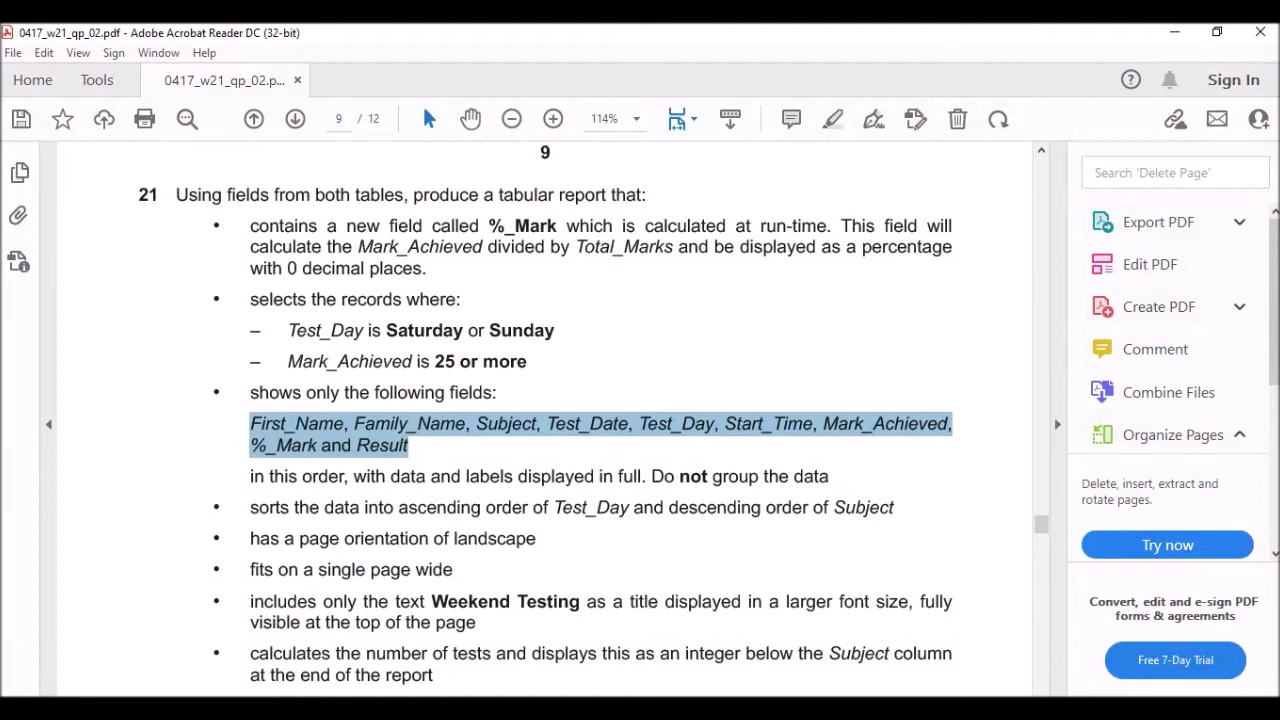
pyautogui.hotkey('alt', 'Tab')
pyautogui.click(607, 325)
pyautogui.click(493, 320)
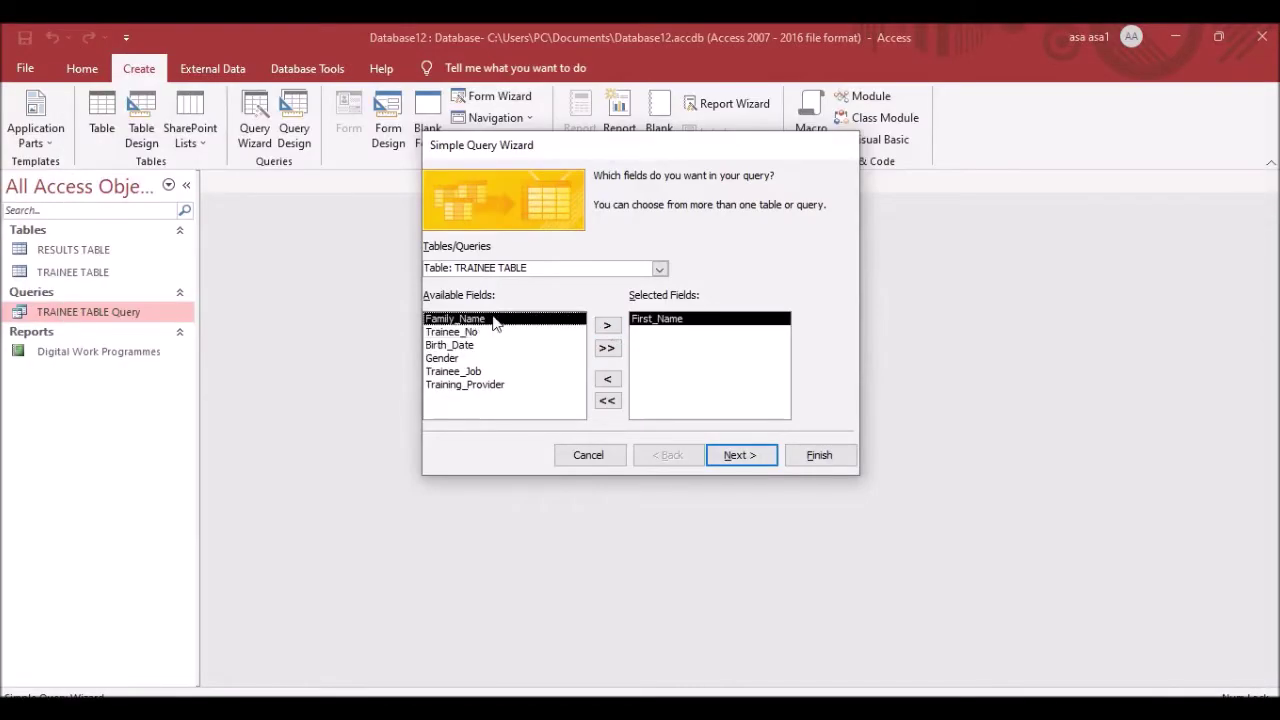
pyautogui.click(607, 325)
# Add Subject from the RESULTS TABLE.
pyautogui.click(660, 268)
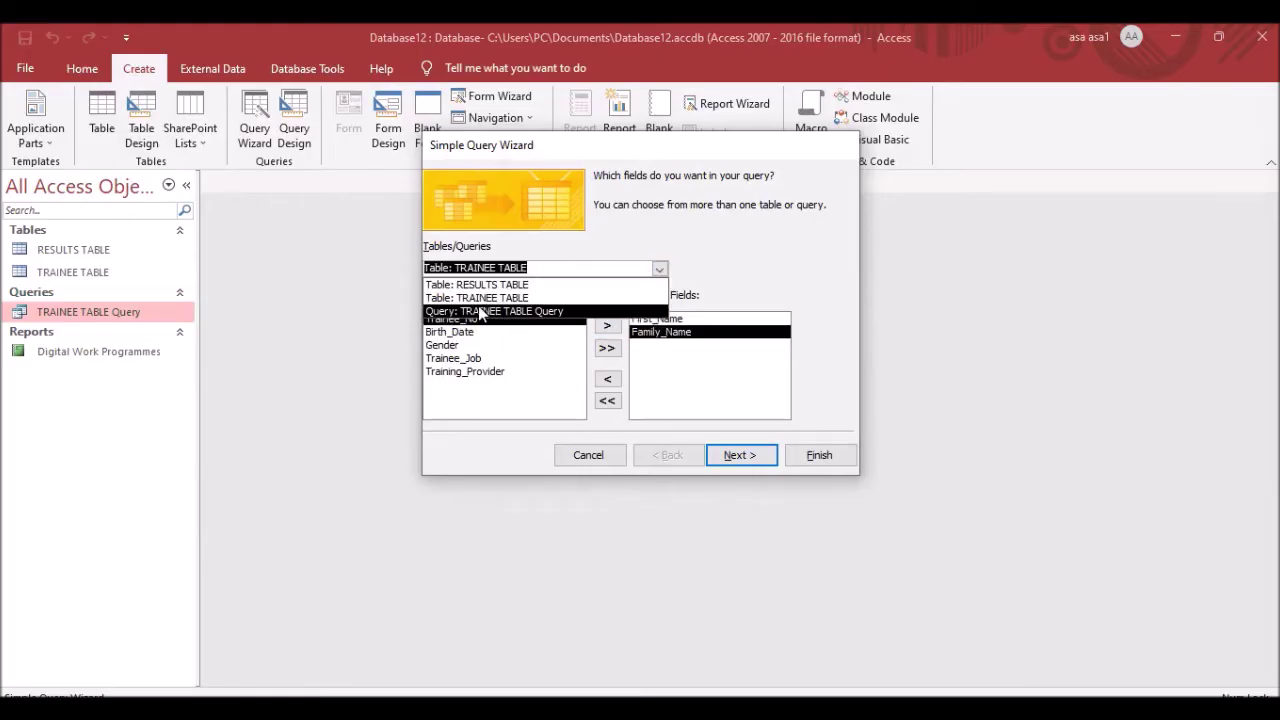
pyautogui.click(533, 285)
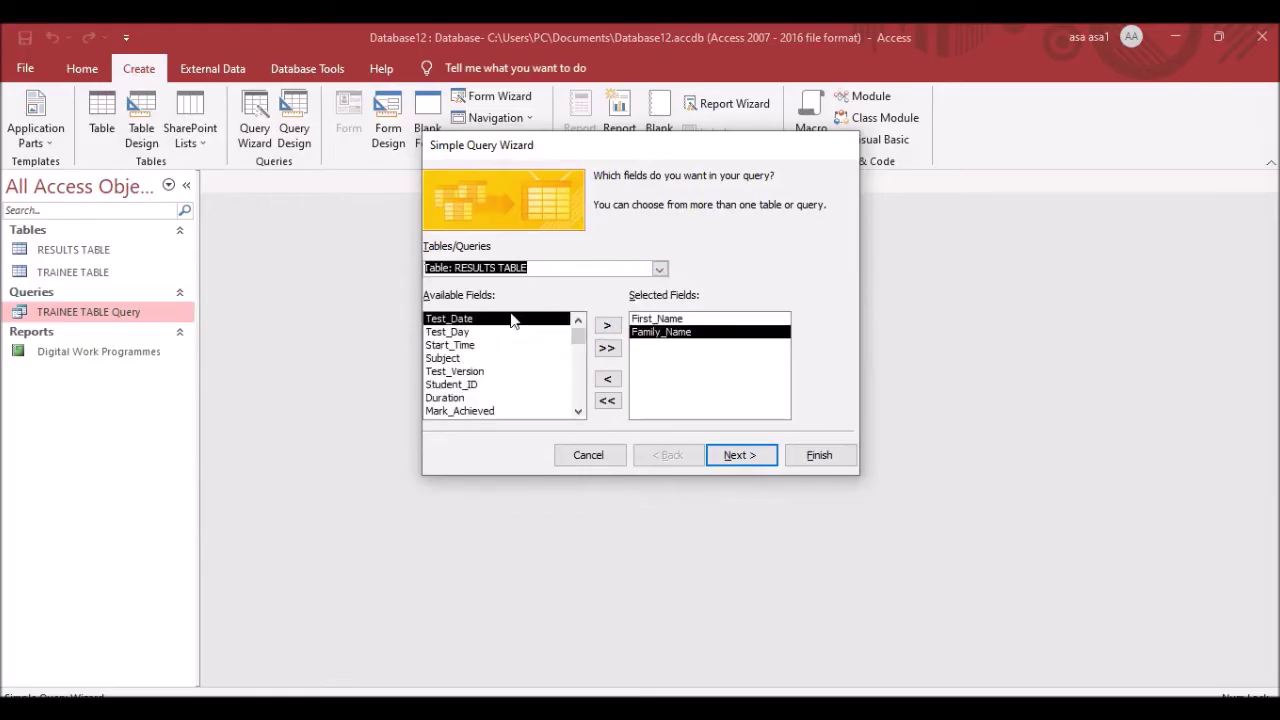
pyautogui.click(468, 358)
pyautogui.click(607, 325)
# Add Test_Date, Test_Day, Start_Time and Mark_Achieved from the RESULTS TABLE.
pyautogui.hotkey('alt', 'Tab')
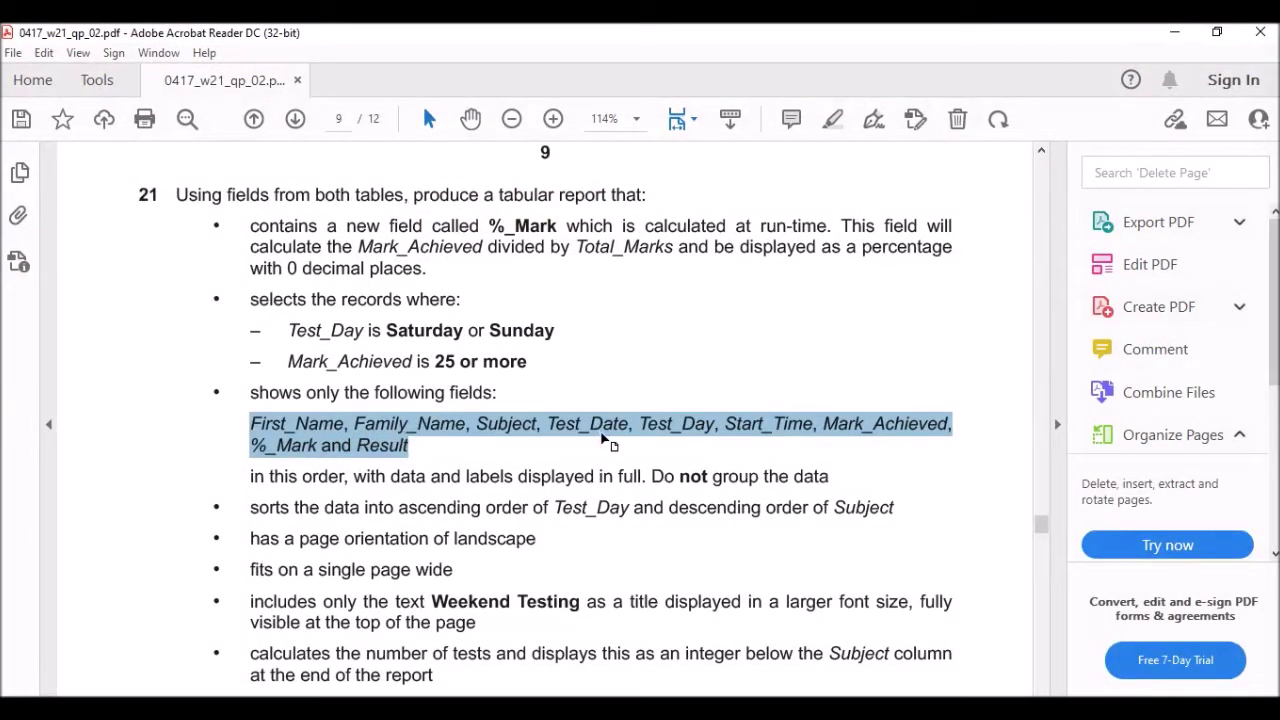
pyautogui.hotkey('alt', 'Tab')
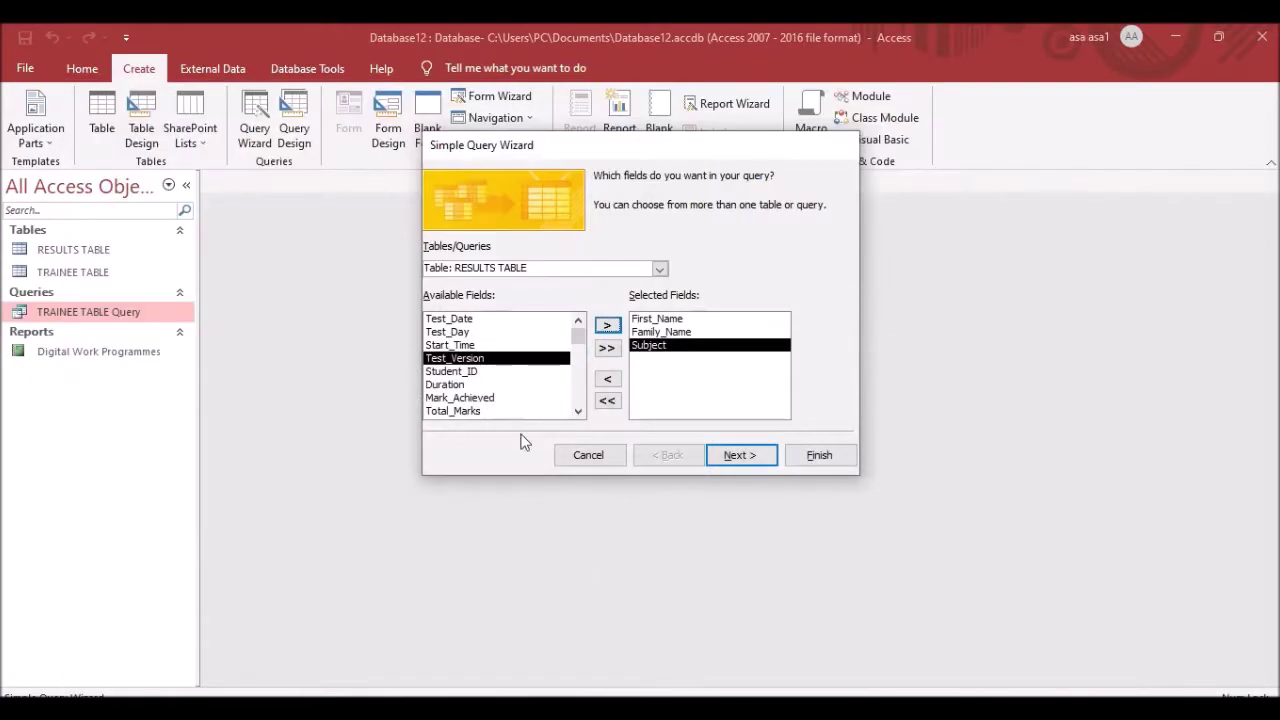
pyautogui.click(462, 318)
pyautogui.click(607, 327)
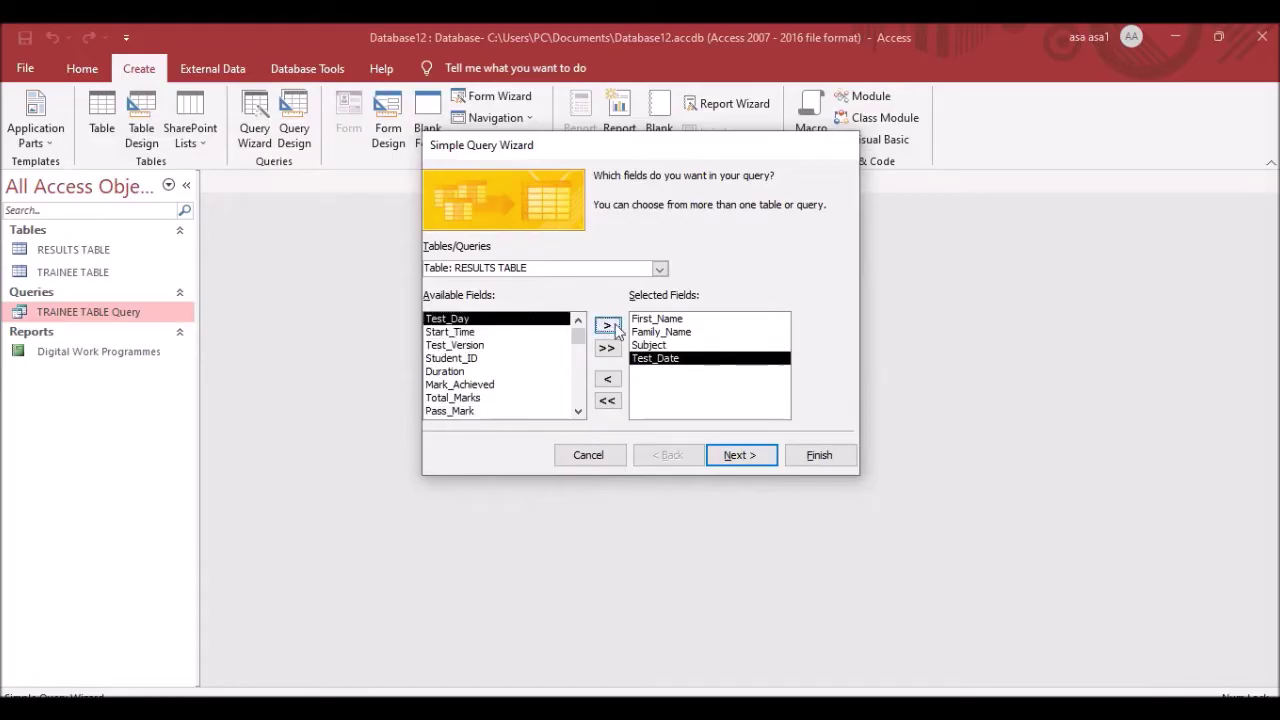
pyautogui.click(607, 327)
pyautogui.click(607, 327)
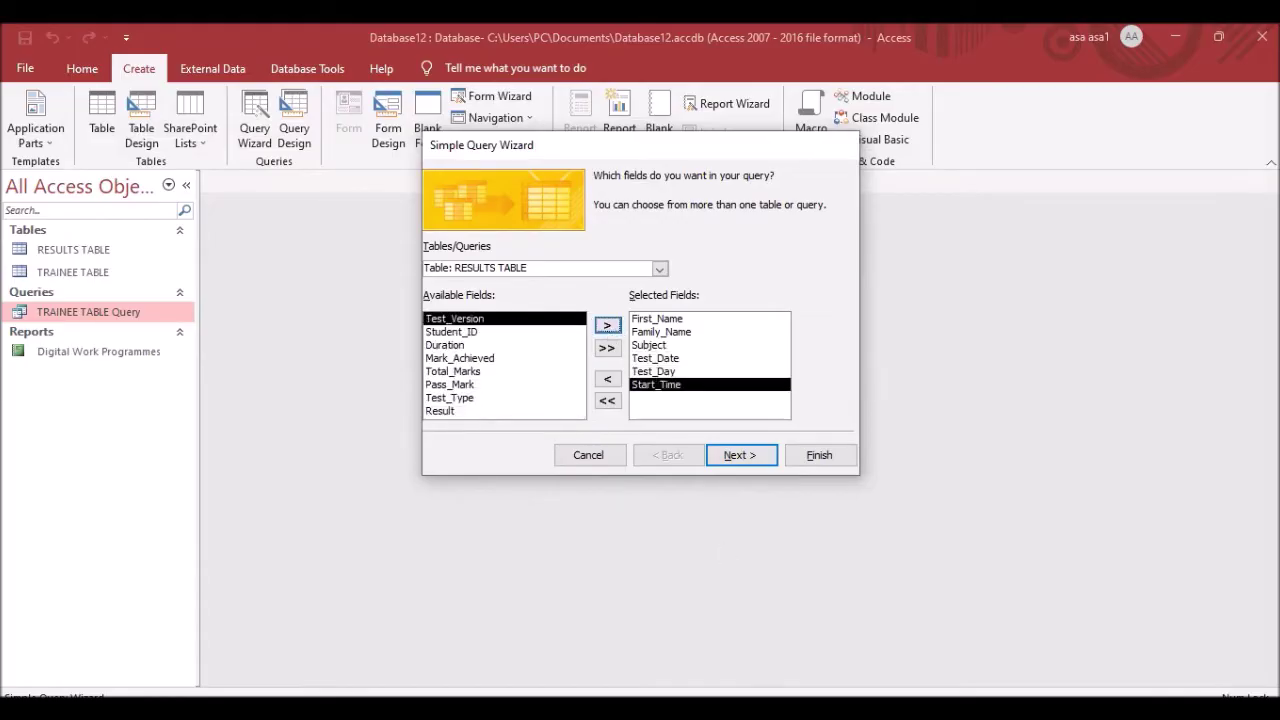
pyautogui.hotkey('alt', 'Tab')
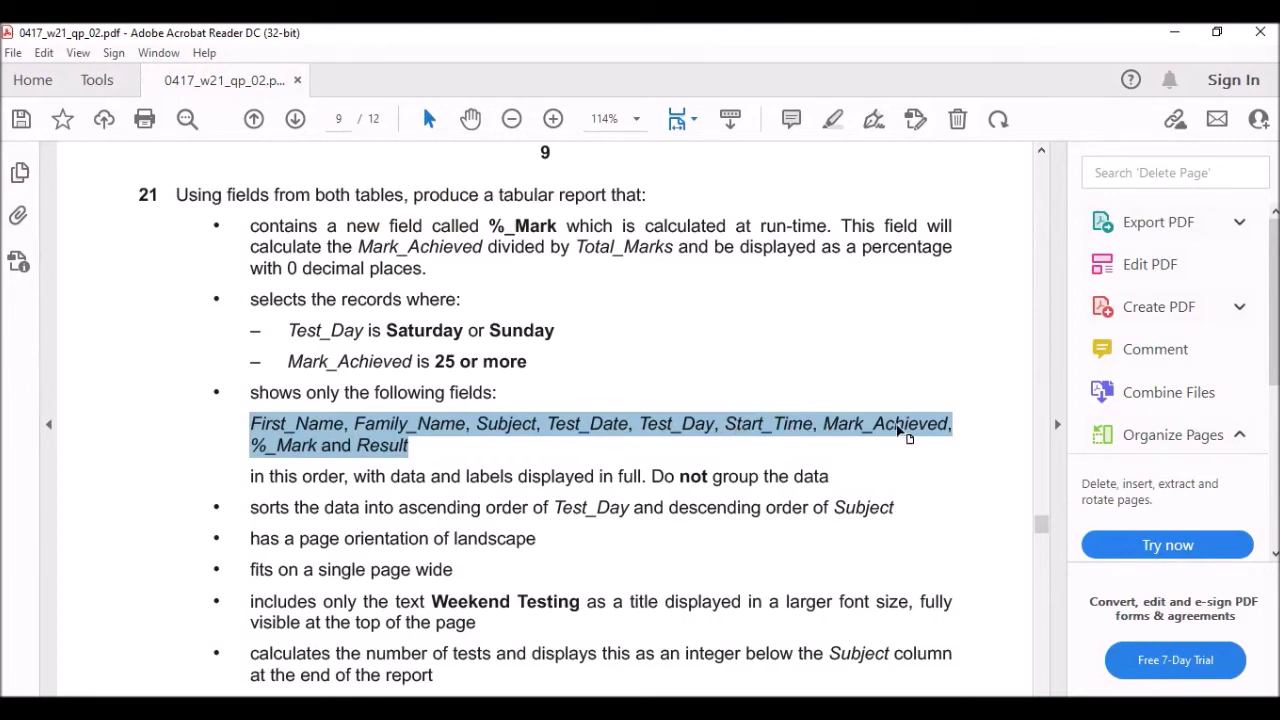
pyautogui.hotkey('alt', 'Tab')
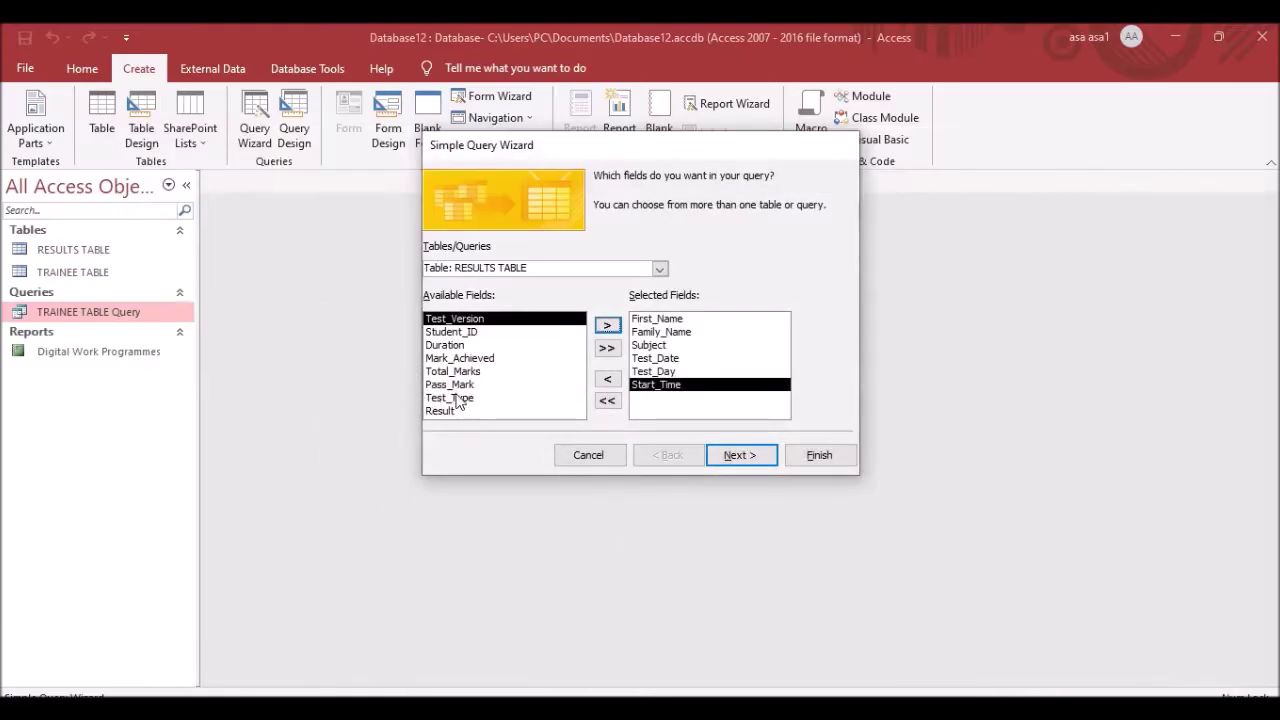
pyautogui.click(480, 358)
pyautogui.click(607, 325)
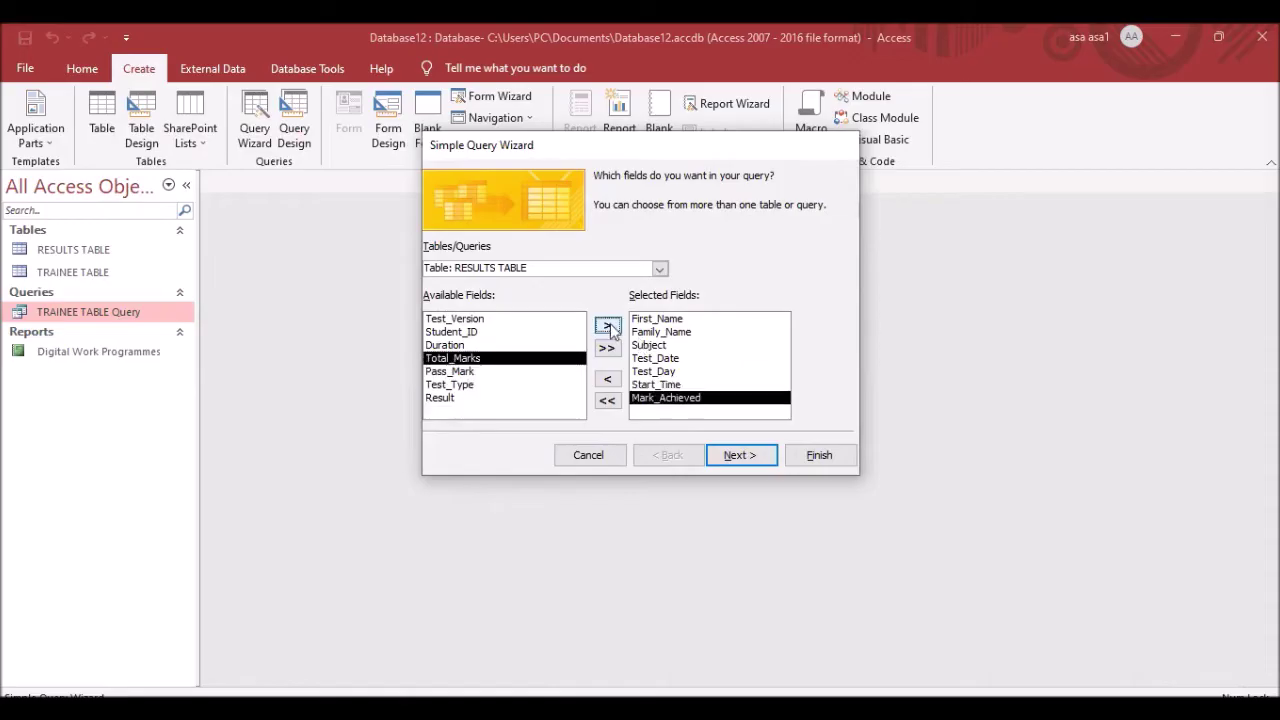
# Confirm the remaining required field in the paper and add Result last.
pyautogui.hotkey('alt', 'Tab')
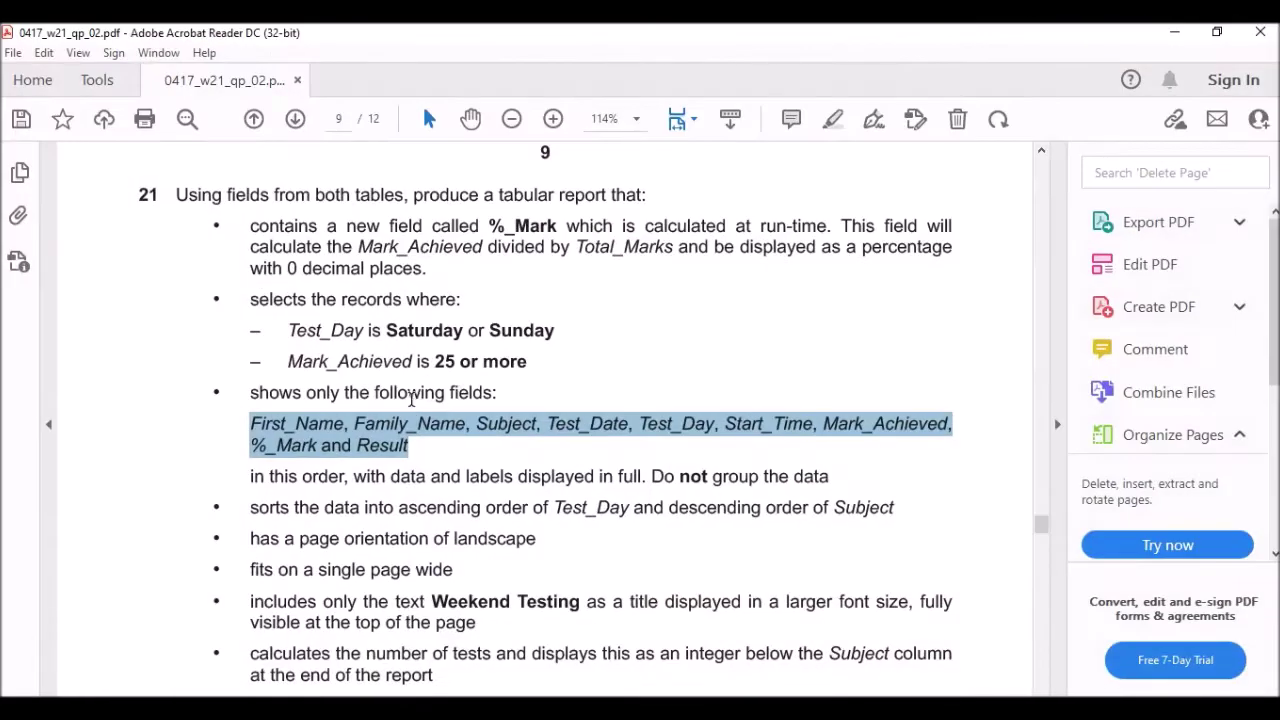
pyautogui.scroll(1, 434, 452)
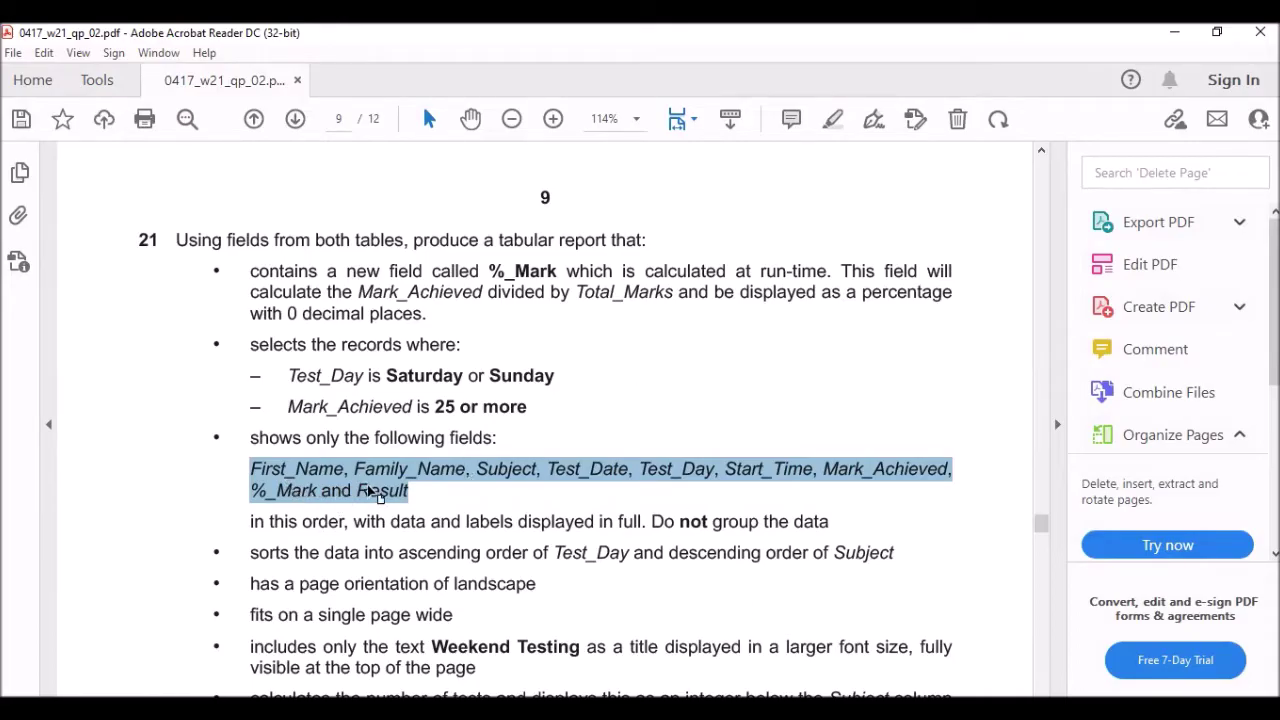
pyautogui.moveTo(250, 490); pyautogui.dragTo(317, 490)
pyautogui.moveTo(489, 270); pyautogui.dragTo(557, 270)
pyautogui.moveTo(356, 490); pyautogui.dragTo(406, 490)
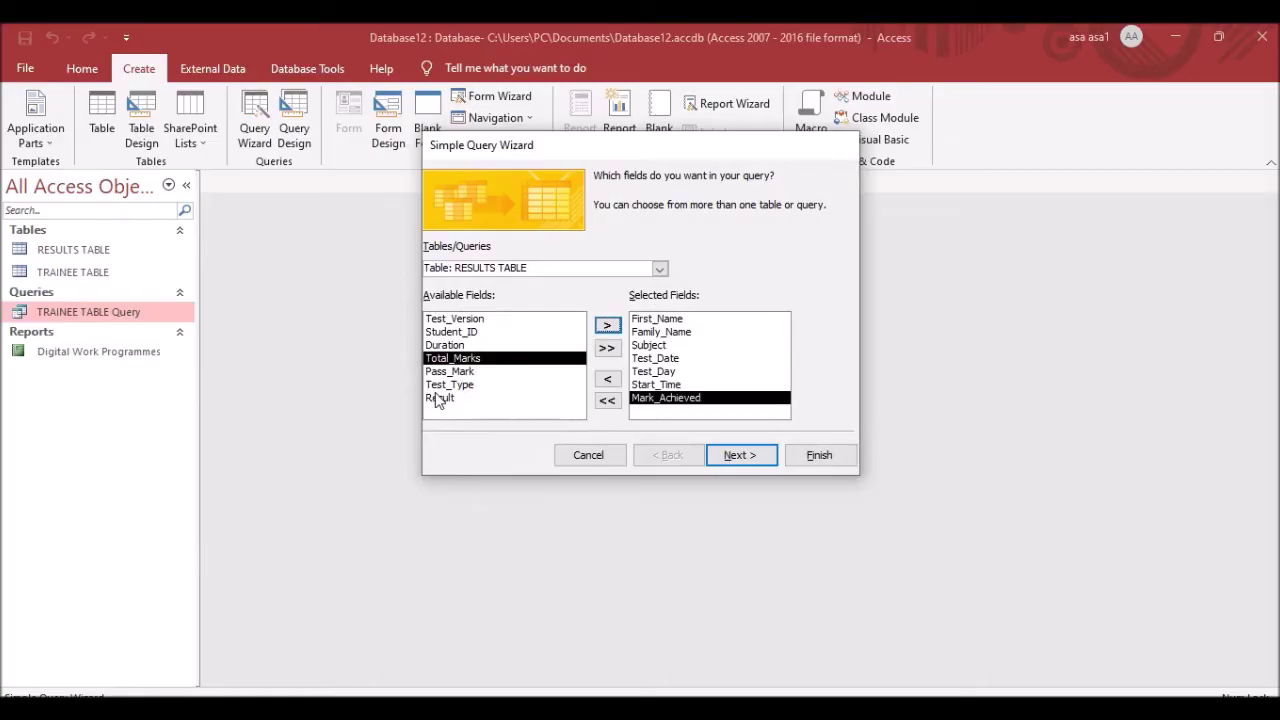
pyautogui.click(438, 398)
pyautogui.click(610, 326)
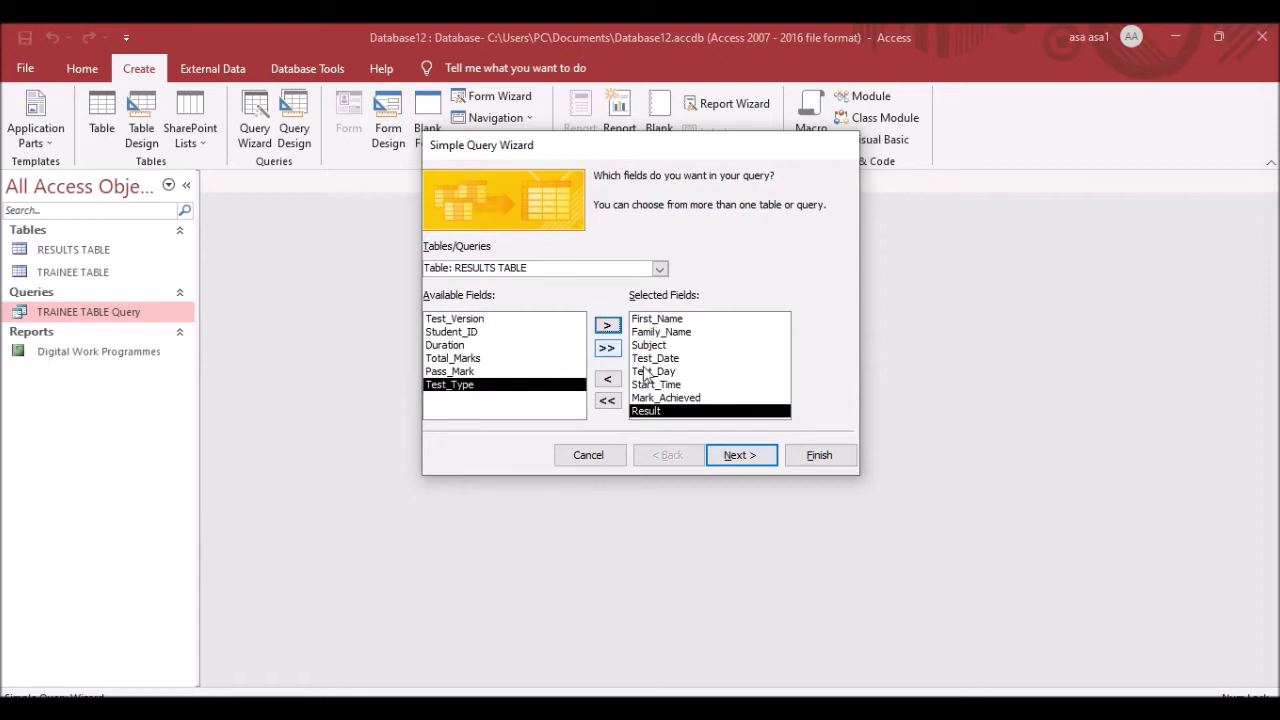
# Keep the detail query, title it 'Total tests completed' and finish to show its 1164 records.
pyautogui.click(745, 457)
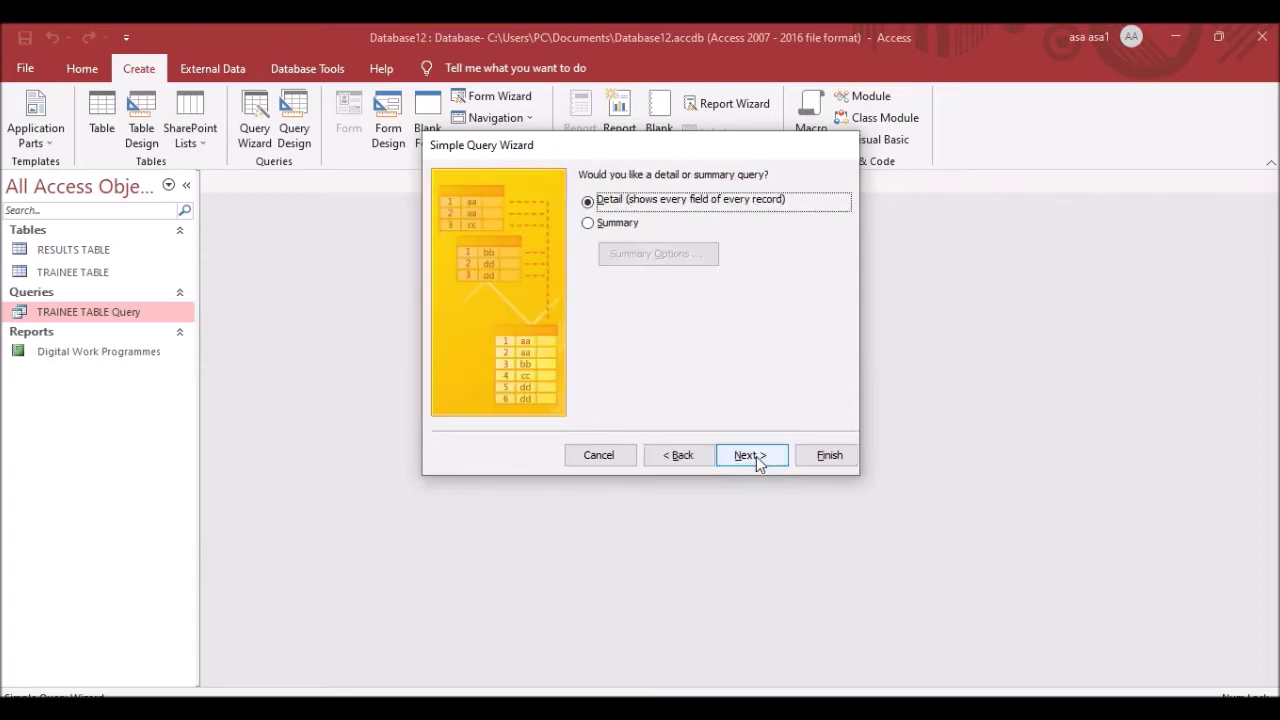
pyautogui.click(756, 456)
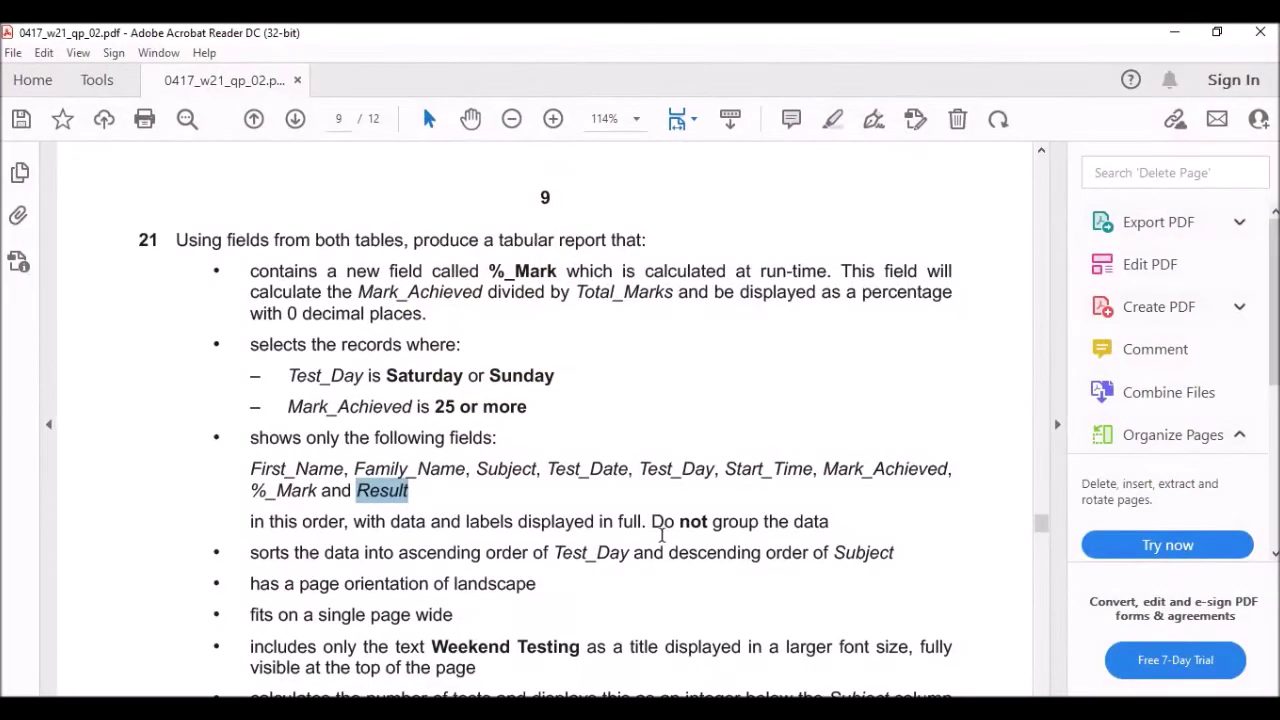
pyautogui.scroll(-4, 450, 540)
pyautogui.moveTo(342, 568); pyautogui.dragTo(469, 570)
pyautogui.hotkey('ctrl', 'c')
pyautogui.scroll(5, 522, 570)
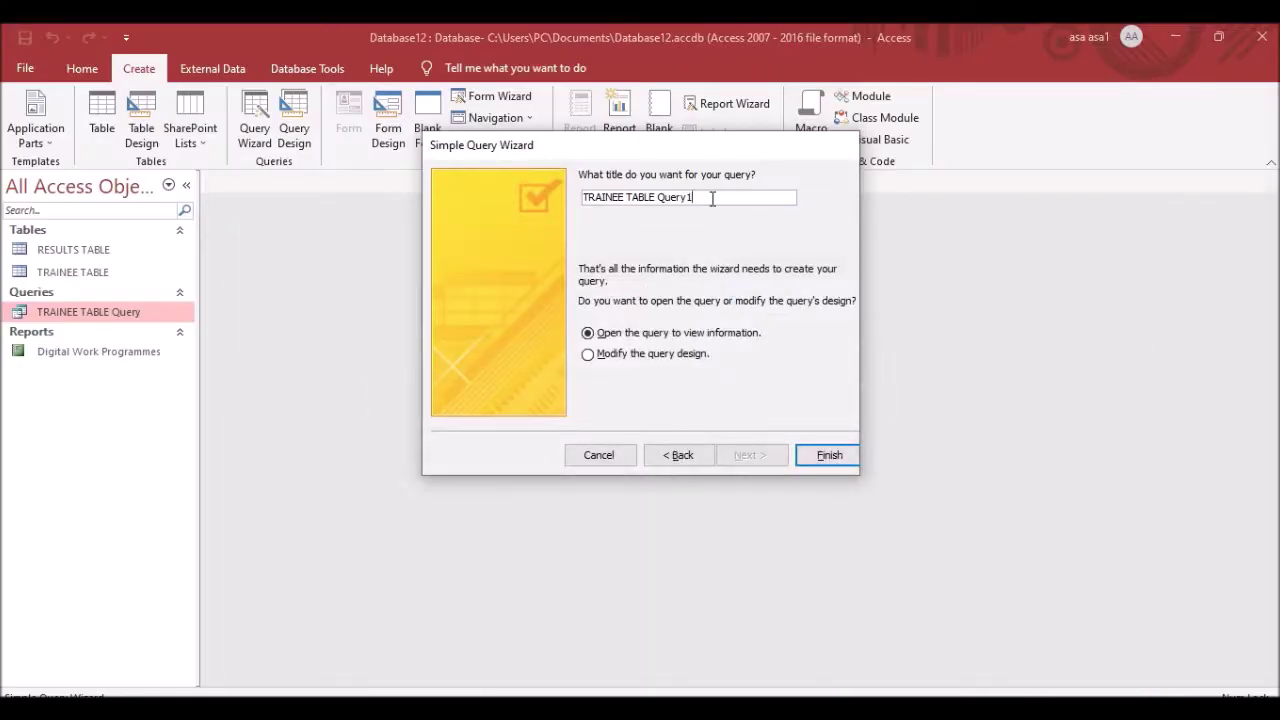
pyautogui.press('BackSpace')
pyautogui.press('BackSpace')
pyautogui.press('BackSpace')
pyautogui.press('BackSpace')
pyautogui.press('BackSpace')
pyautogui.press('BackSpace')
pyautogui.press('BackSpace')
pyautogui.press('BackSpace')
pyautogui.press('BackSpace')
pyautogui.press('BackSpace')
pyautogui.press('BackSpace')
pyautogui.press('BackSpace')
pyautogui.press('BackSpace')
pyautogui.press('BackSpace')
pyautogui.press('BackSpace')
pyautogui.press('BackSpace')
pyautogui.press('BackSpace')
pyautogui.press('BackSpace')
pyautogui.press('BackSpace')
pyautogui.hotkey('ctrl', 'v')
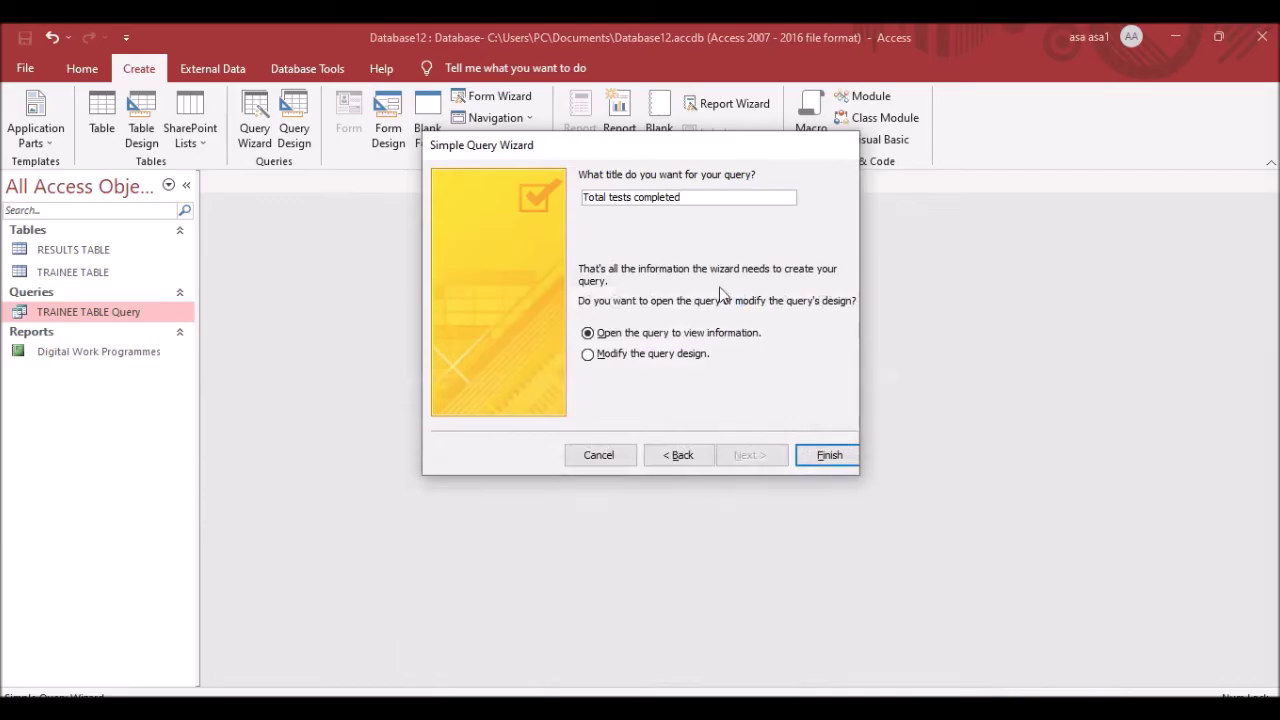
pyautogui.click(828, 455)
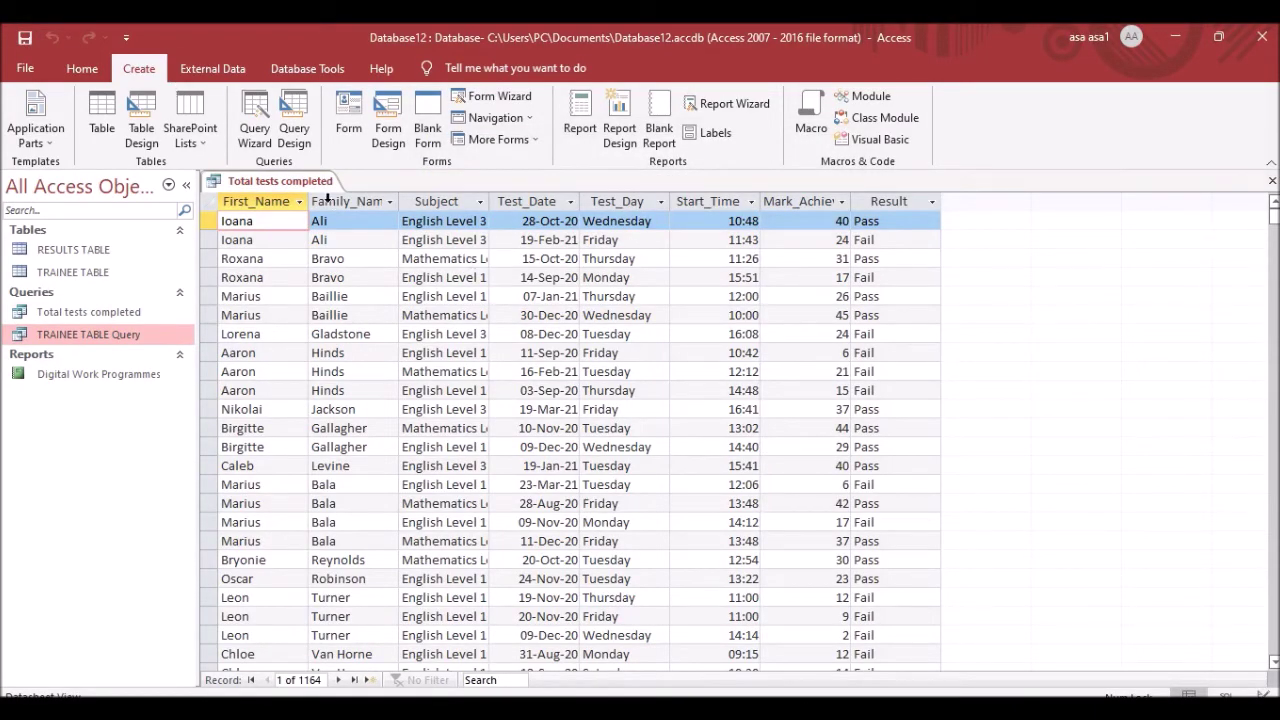
# Switch the query to Design View and check the %_Mark field requirement in the paper.
pyautogui.rightClick(277, 182)
pyautogui.click(336, 265)
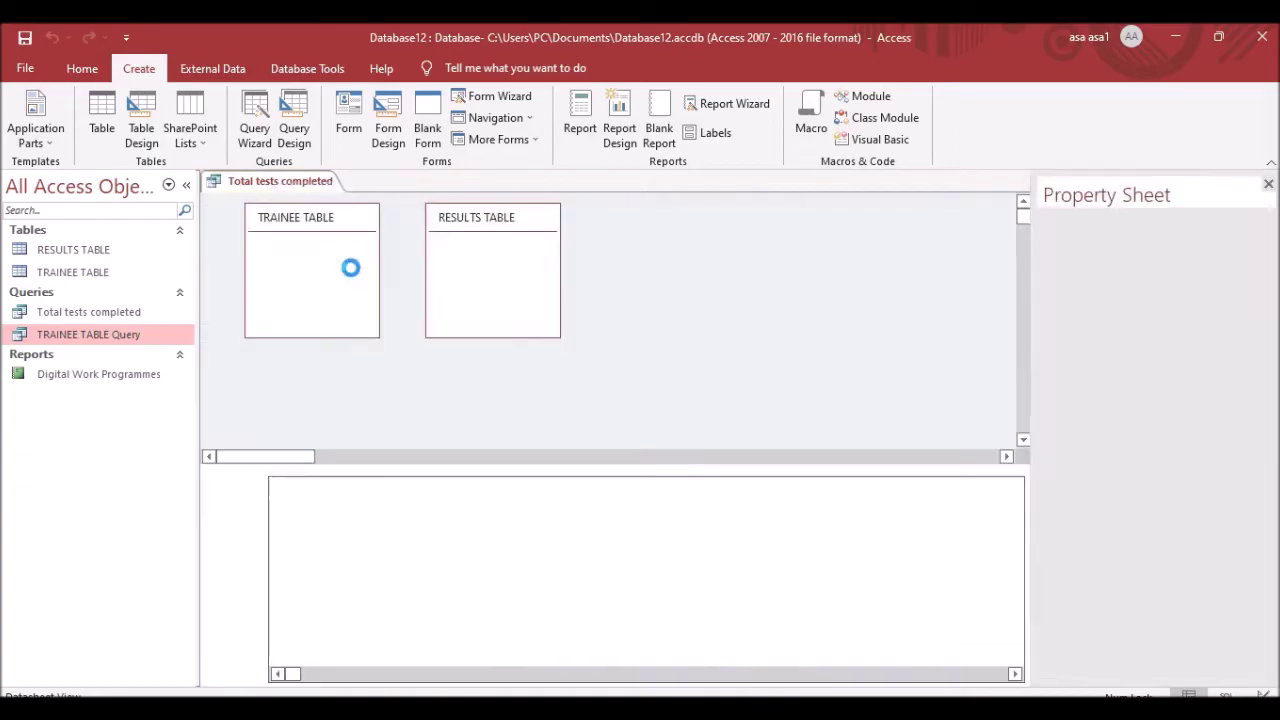
pyautogui.hotkey('alt', 'Tab')
pyautogui.scroll(1, 322, 322)
pyautogui.scroll(-1, 322, 322)
pyautogui.moveTo(248, 317); pyautogui.dragTo(530, 318)
pyautogui.click(492, 316)
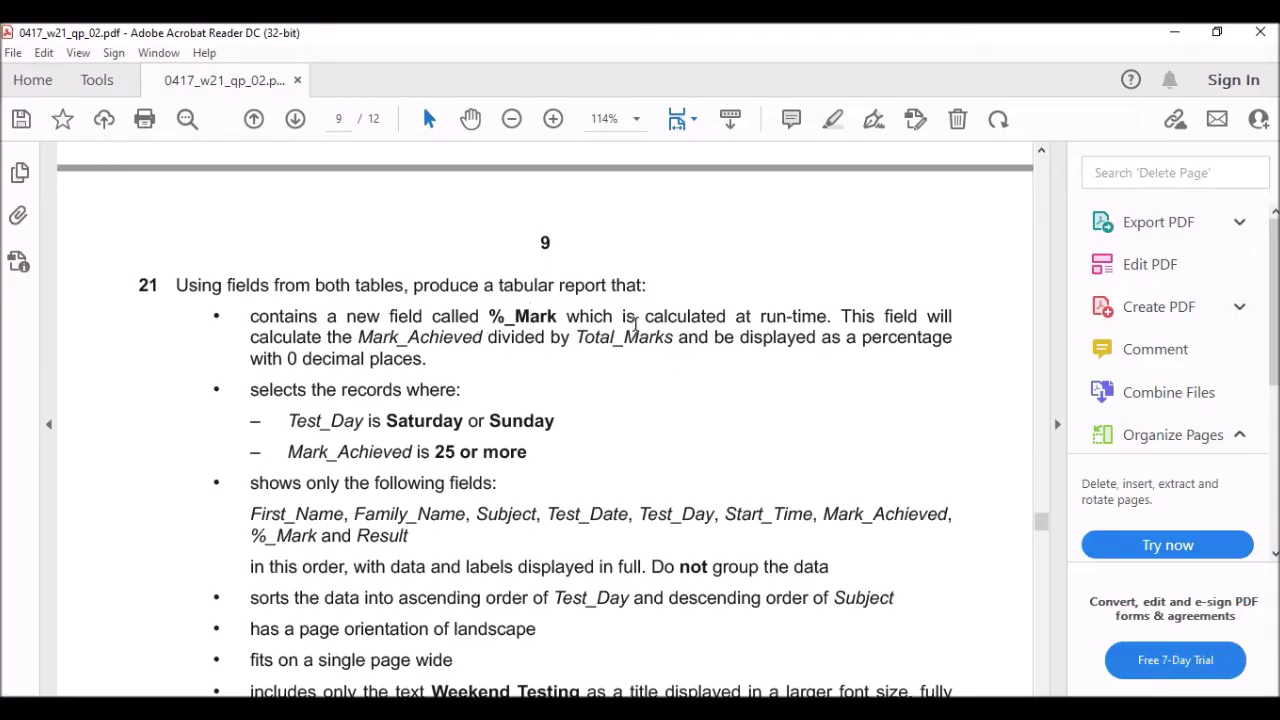
pyautogui.scroll(-2, 600, 310)
pyautogui.moveTo(491, 224); pyautogui.dragTo(557, 226)
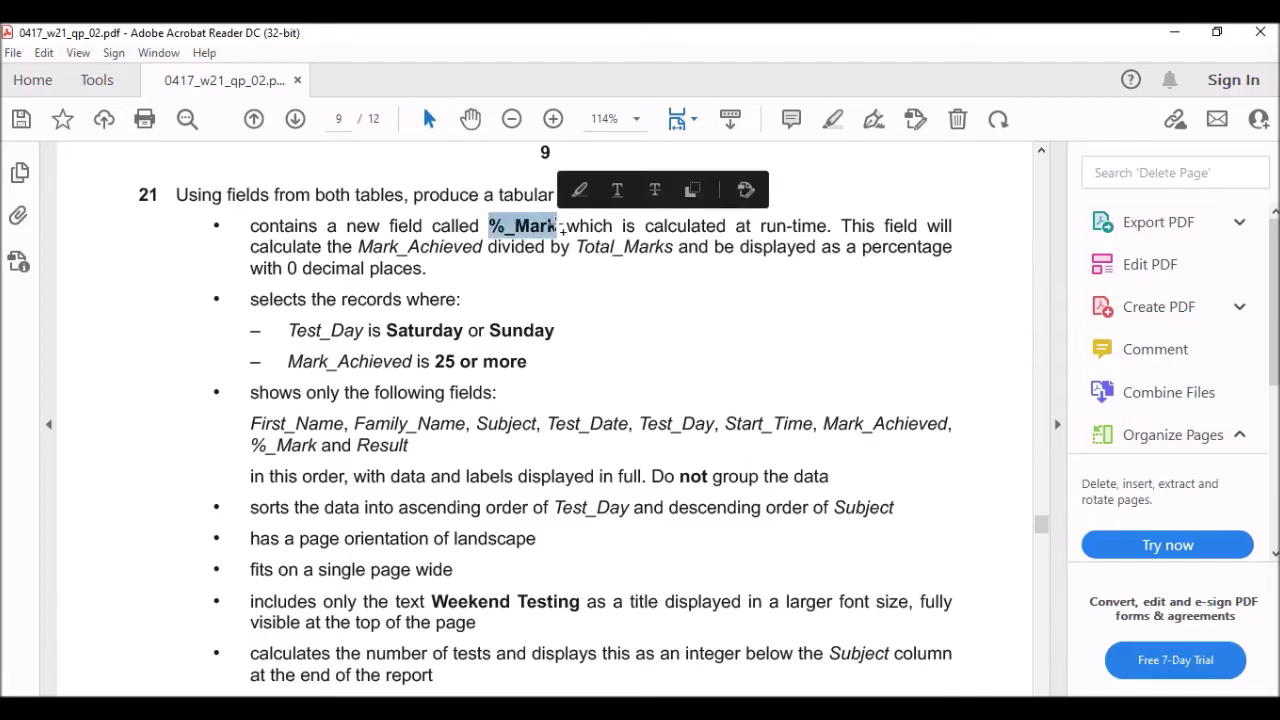
# Select the first empty Field column and launch the Expression Builder.
pyautogui.click(866, 712)
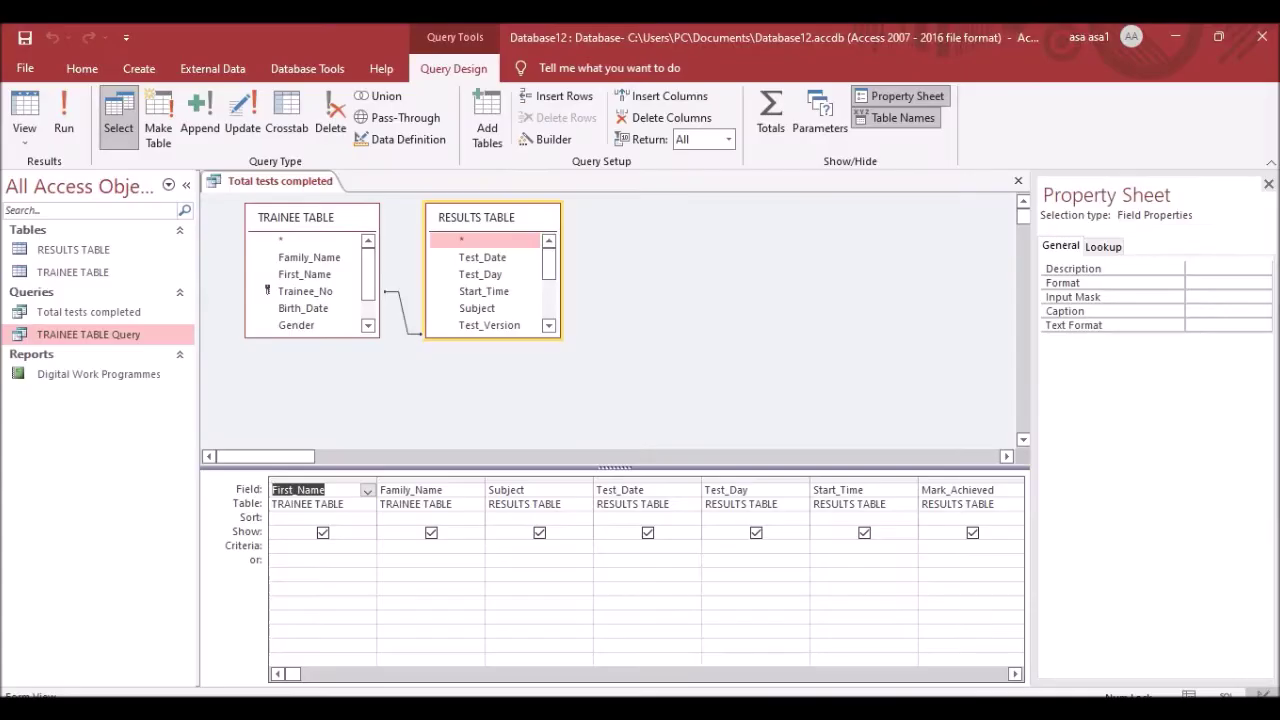
pyautogui.click(640, 676)
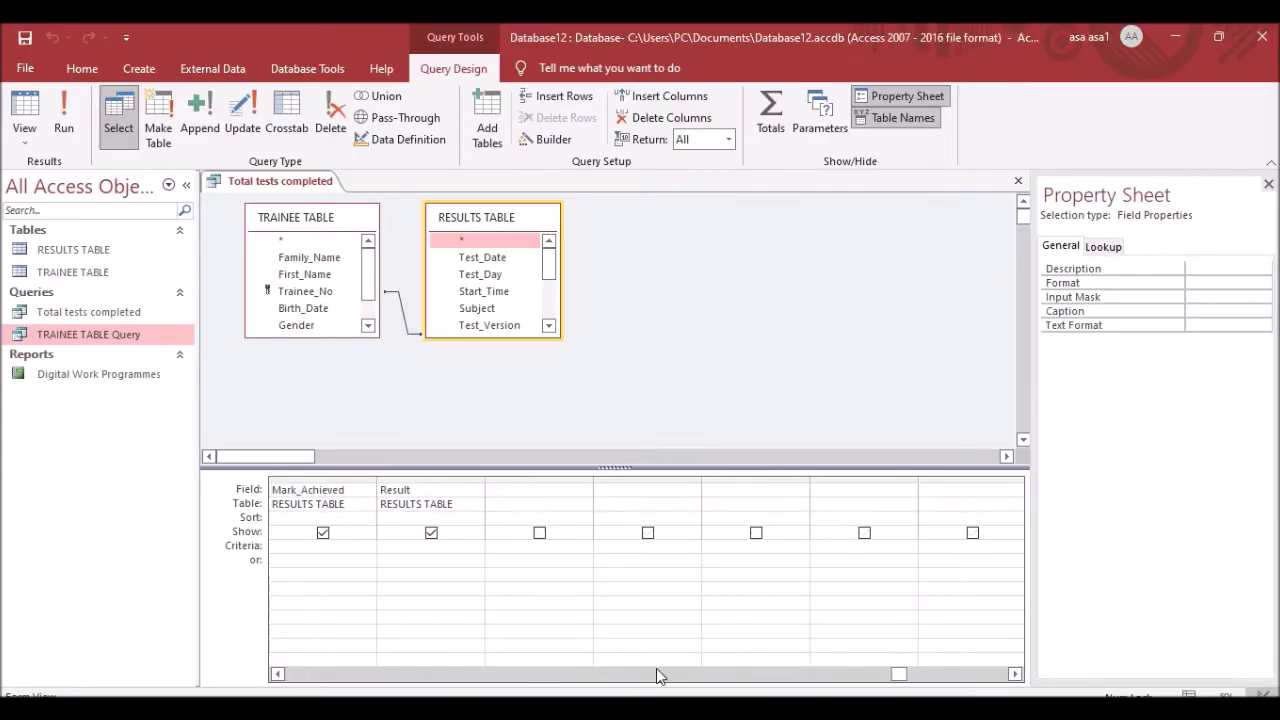
pyautogui.click(493, 490)
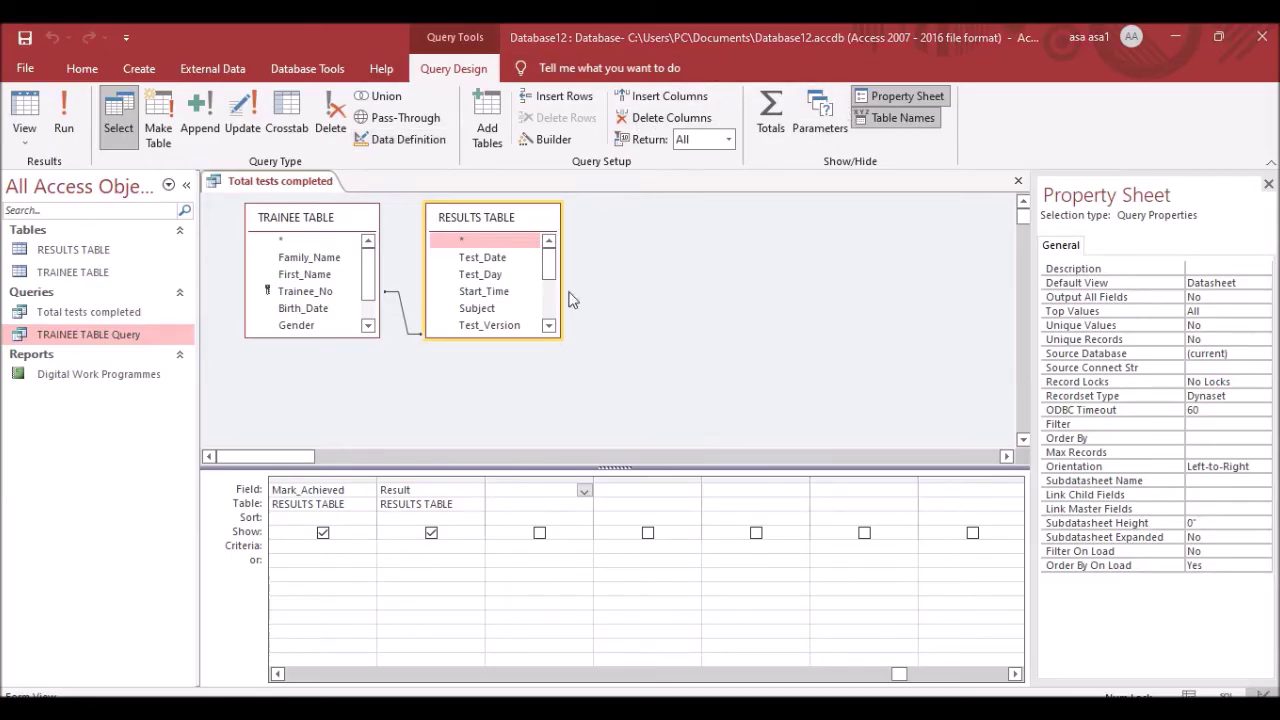
pyautogui.click(551, 142)
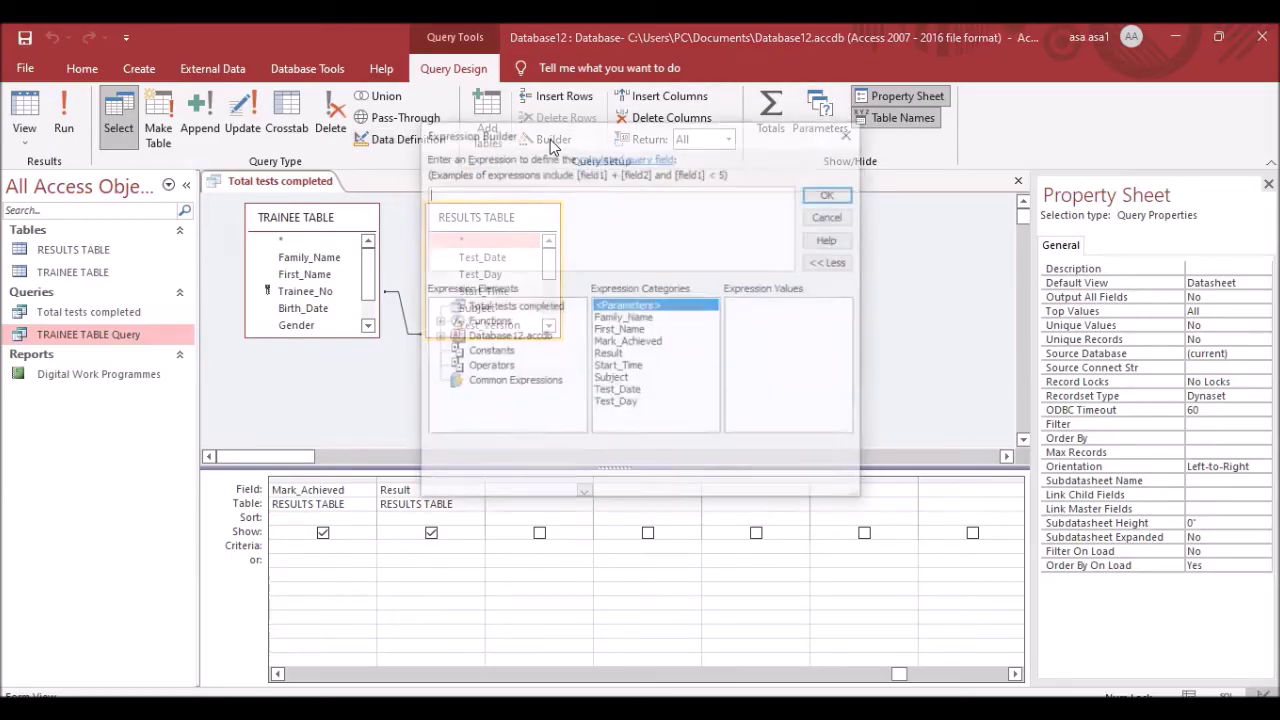
# Build the field '%_Mark: [Mark_Achieved] / Total_Marks' in Expression Builder and run the query.
pyautogui.write('%_Mark :')
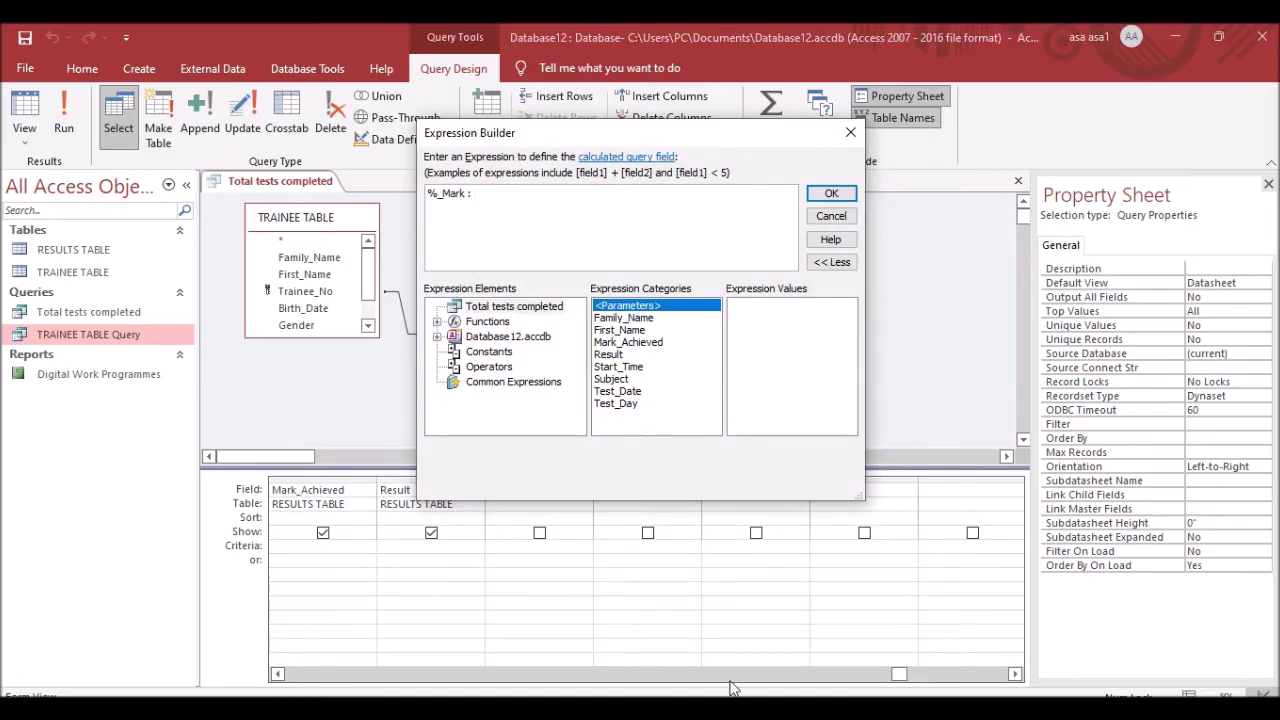
pyautogui.hotkey('alt', 'Tab')
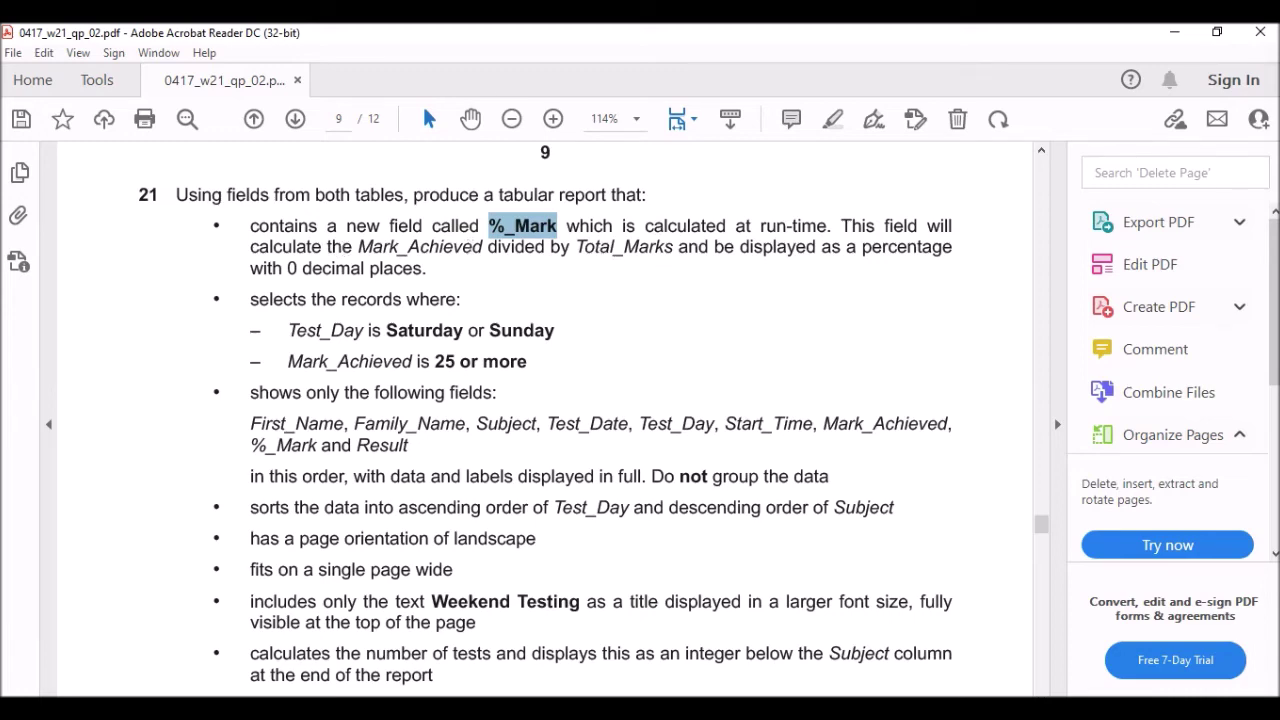
pyautogui.hotkey('alt', 'Tab')
pyautogui.doubleClick(640, 344)
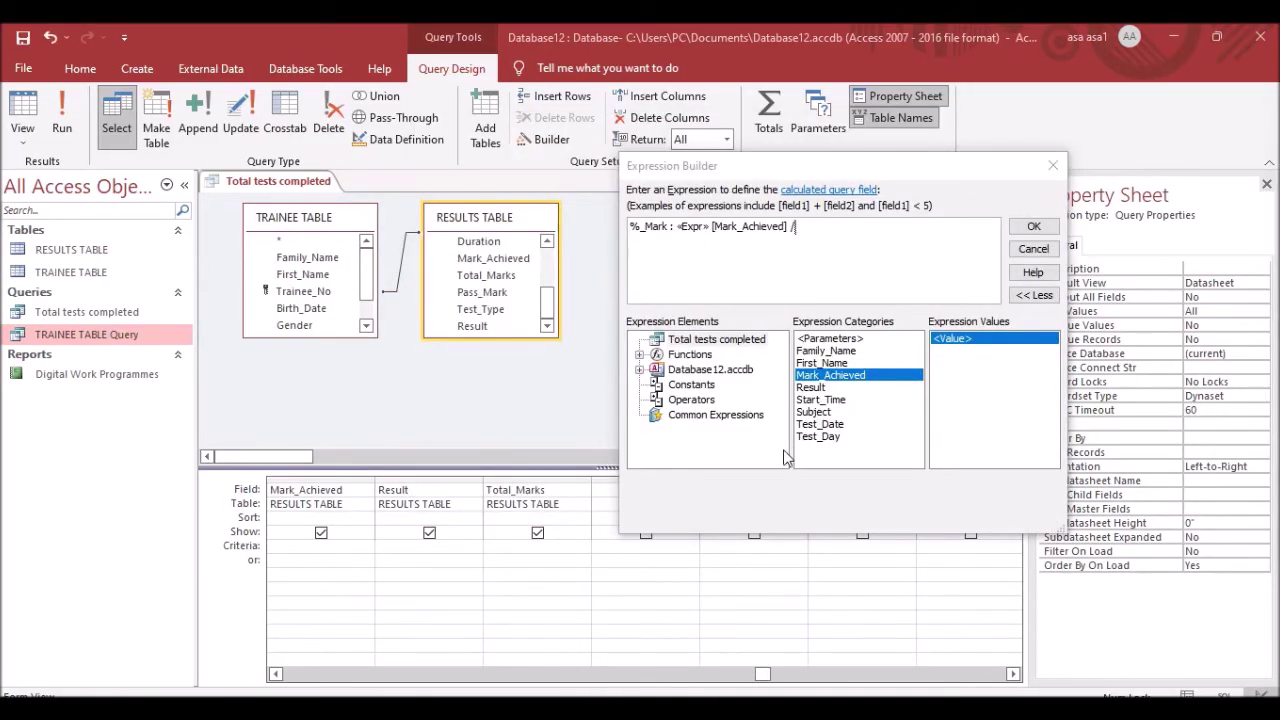
pyautogui.click(815, 229)
pyautogui.write('/ ')
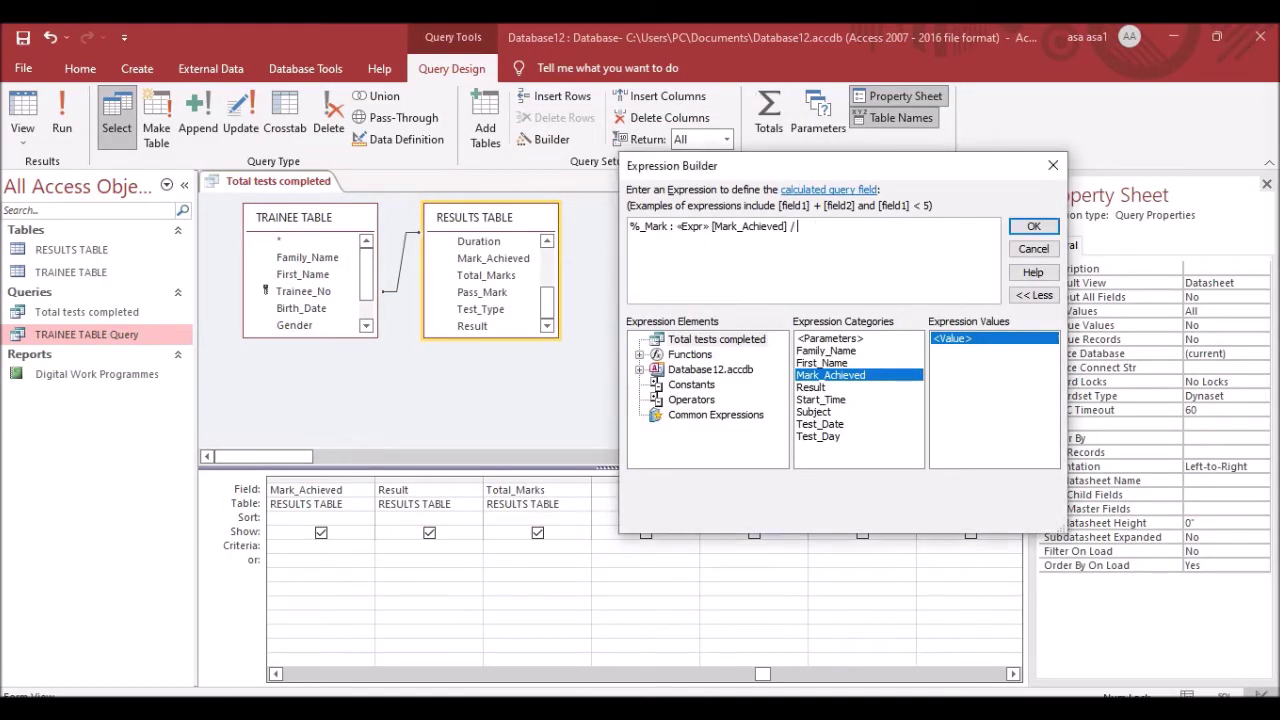
pyautogui.write('Total_')
pyautogui.click(711, 226)
pyautogui.press('BackSpace')
pyautogui.press('BackSpace')
pyautogui.press('BackSpace')
pyautogui.press('BackSpace')
pyautogui.press('BackSpace')
pyautogui.press('BackSpace')
pyautogui.press('BackSpace')
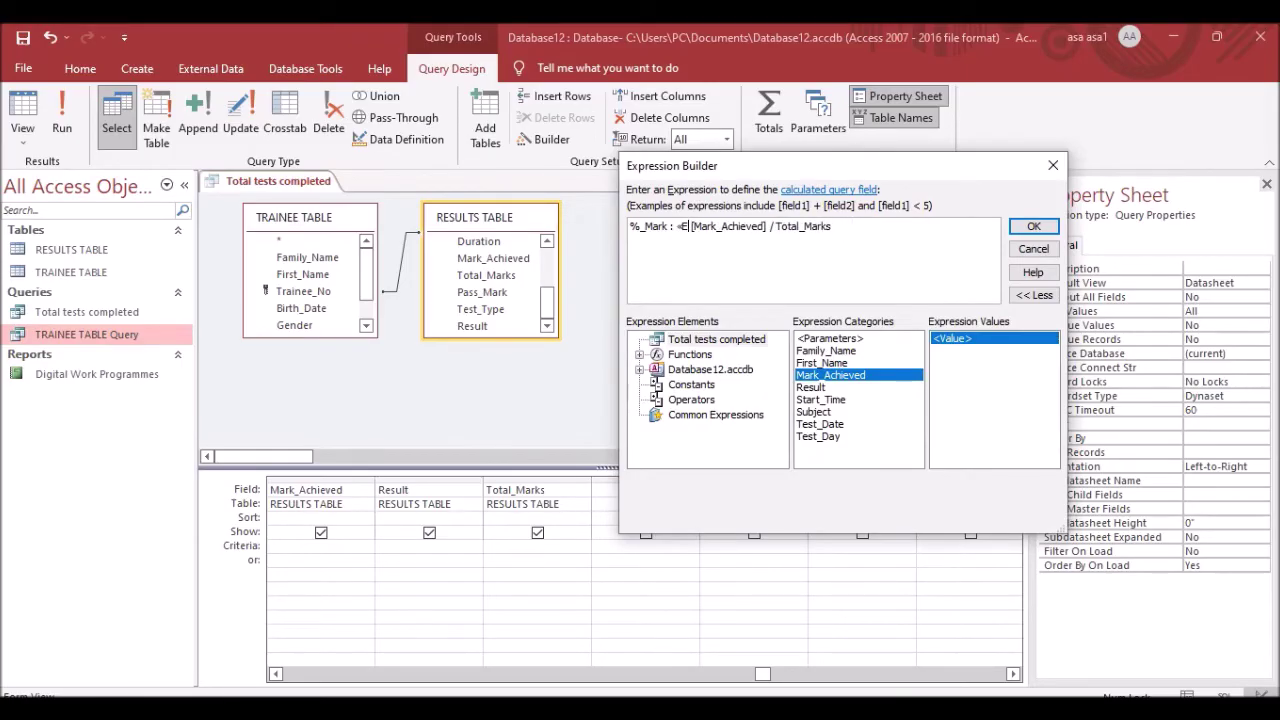
pyautogui.press('BackSpace')
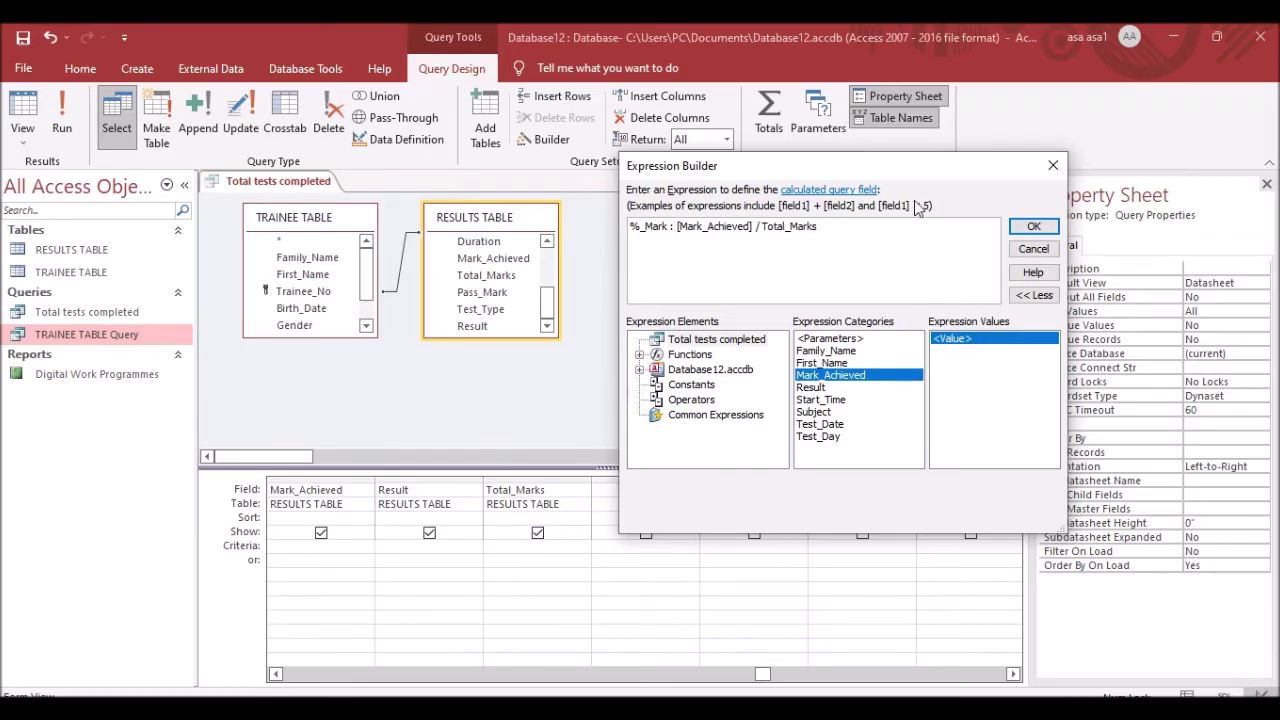
pyautogui.click(1033, 226)
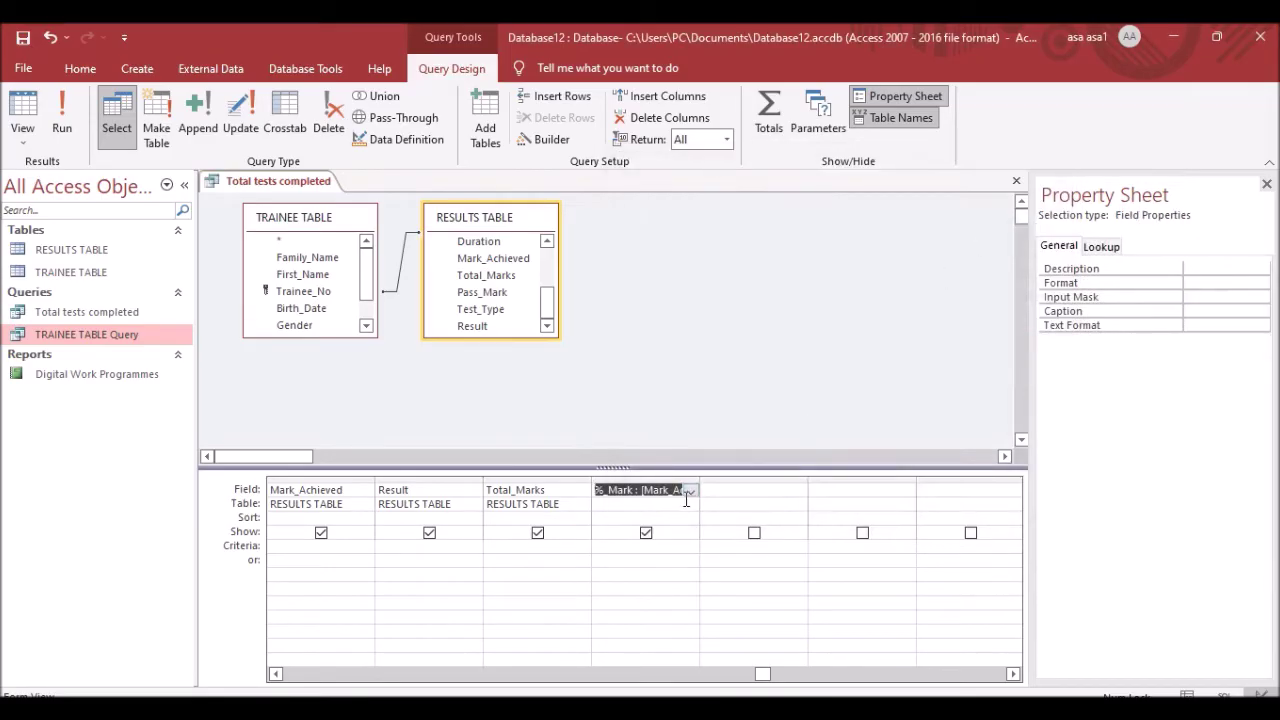
pyautogui.click(61, 115)
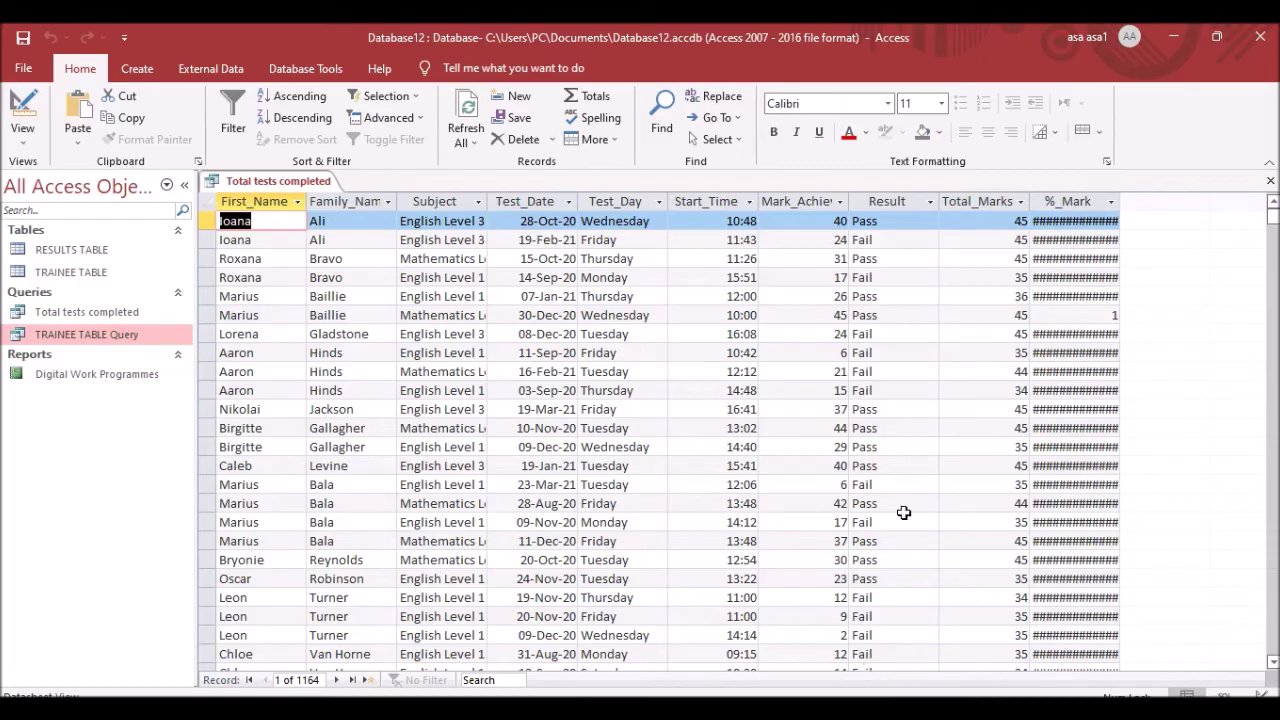
# Widen the %_Mark column to show full decimal values and launch Windows Calculator.
pyautogui.moveTo(1119, 201); pyautogui.dragTo(1166, 196)
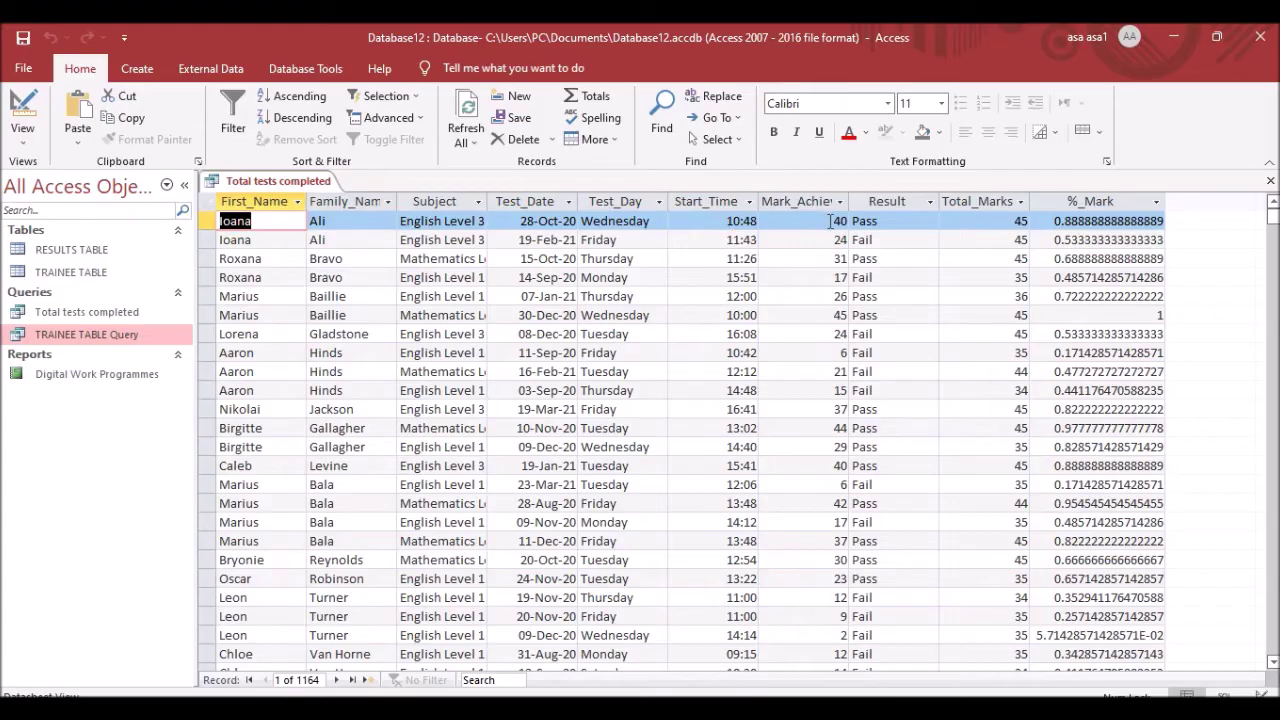
pyautogui.press('super')
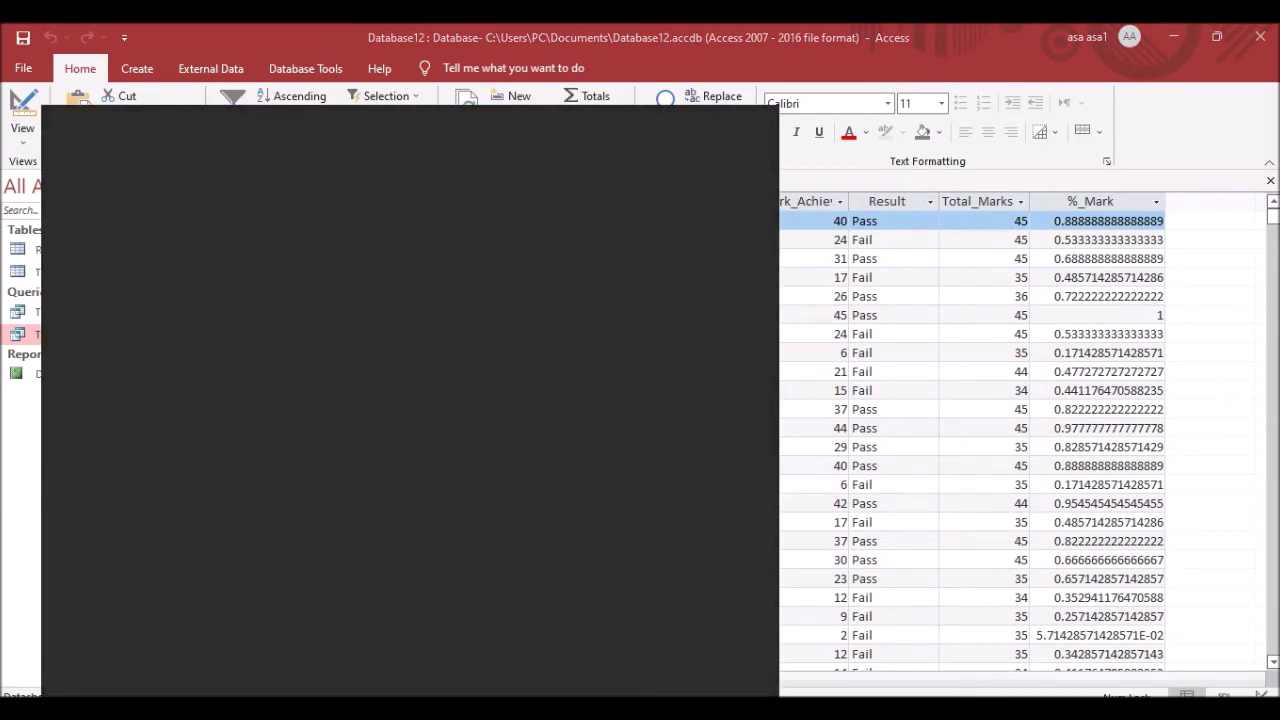
pyautogui.write('cal')
pyautogui.click(171, 221)
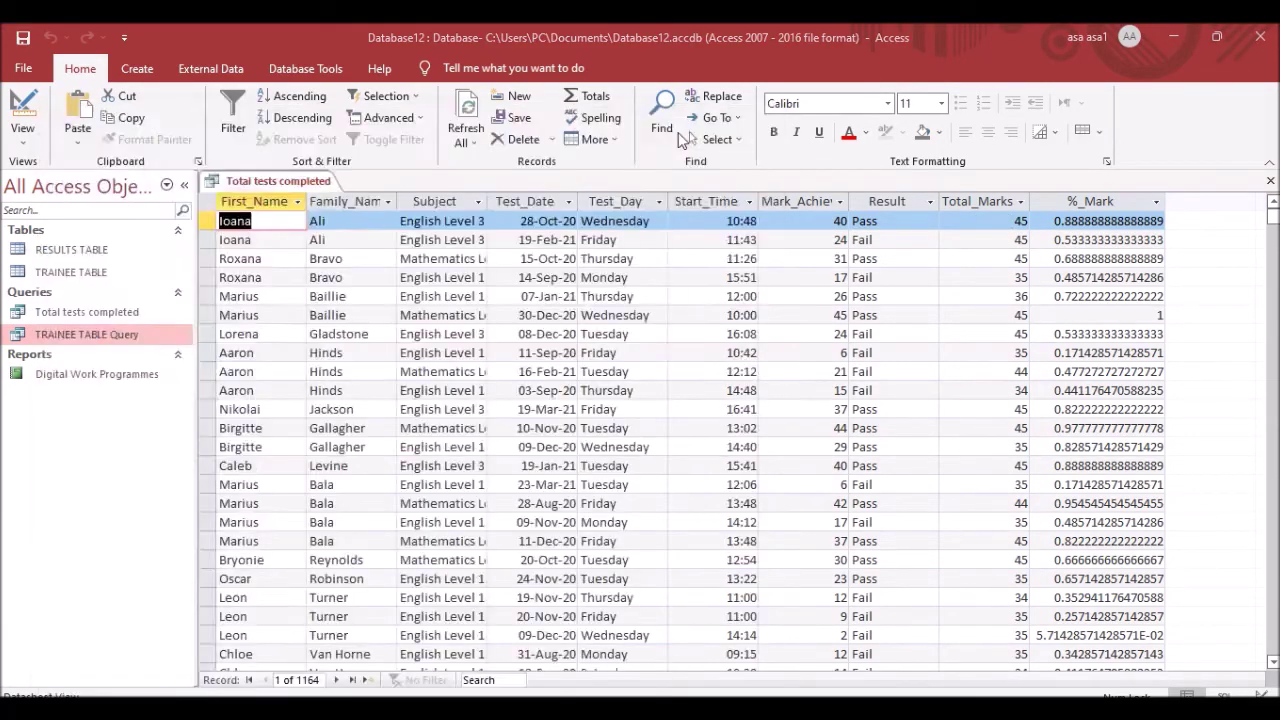
pyautogui.click(1216, 36)
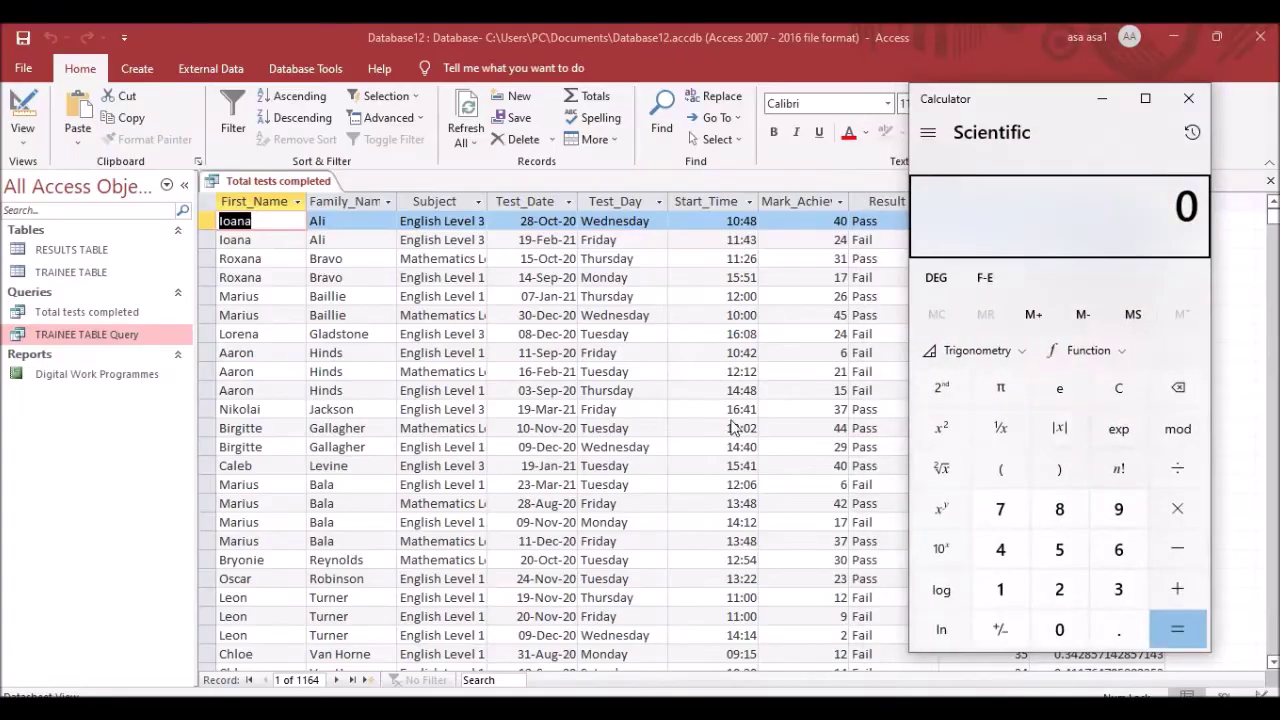
# Compute 40 ÷ 45 in Calculator to check a %_Mark value.
pyautogui.click(1000, 549)
pyautogui.click(1059, 629)
pyautogui.click(1177, 468)
pyautogui.click(1000, 549)
pyautogui.click(1059, 549)
pyautogui.click(1177, 629)
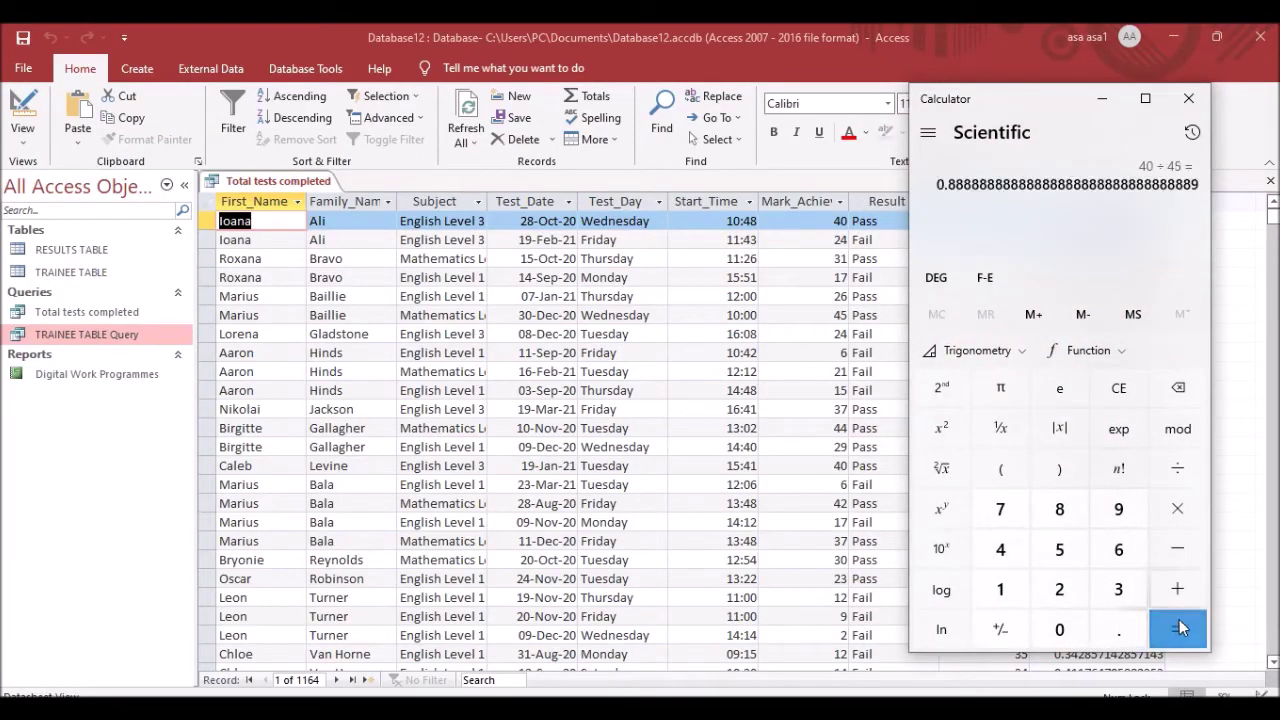
# Compute 17 ÷ 35 in Calculator to check another value, then close Calculator.
pyautogui.moveTo(1064, 104); pyautogui.dragTo(284, 169)
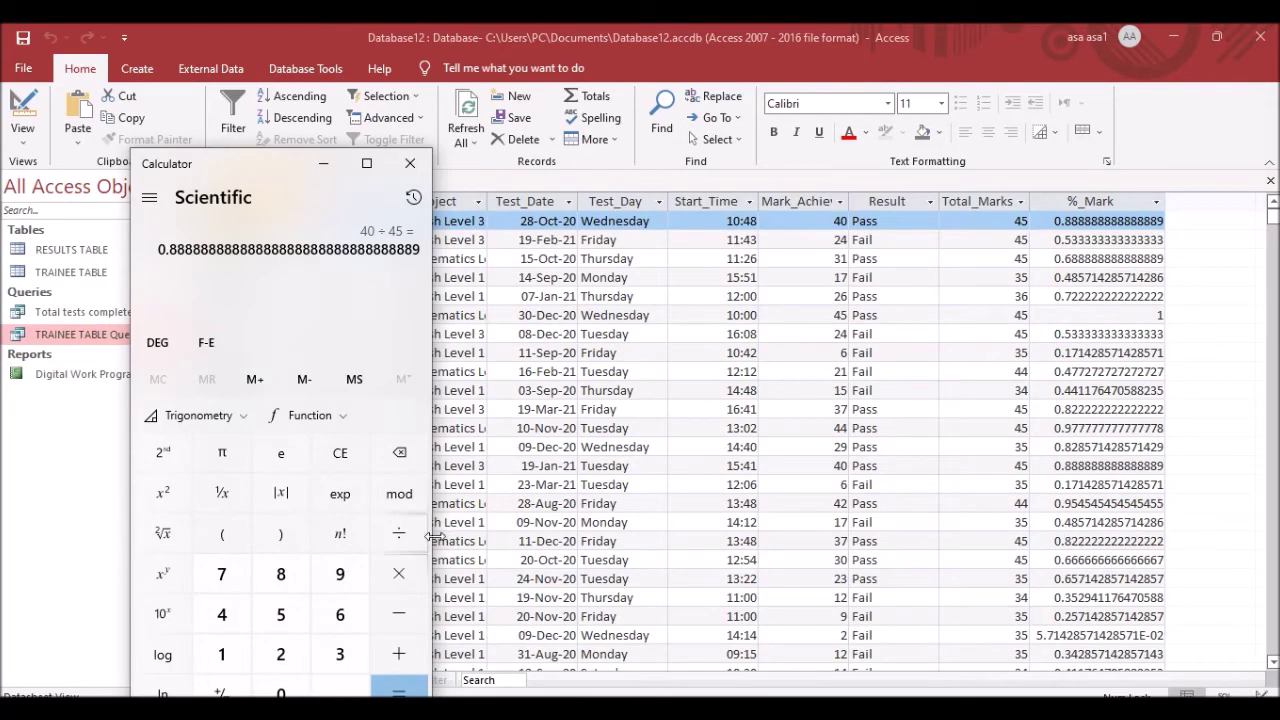
pyautogui.click(222, 654)
pyautogui.click(225, 573)
pyautogui.click(399, 533)
pyautogui.click(340, 654)
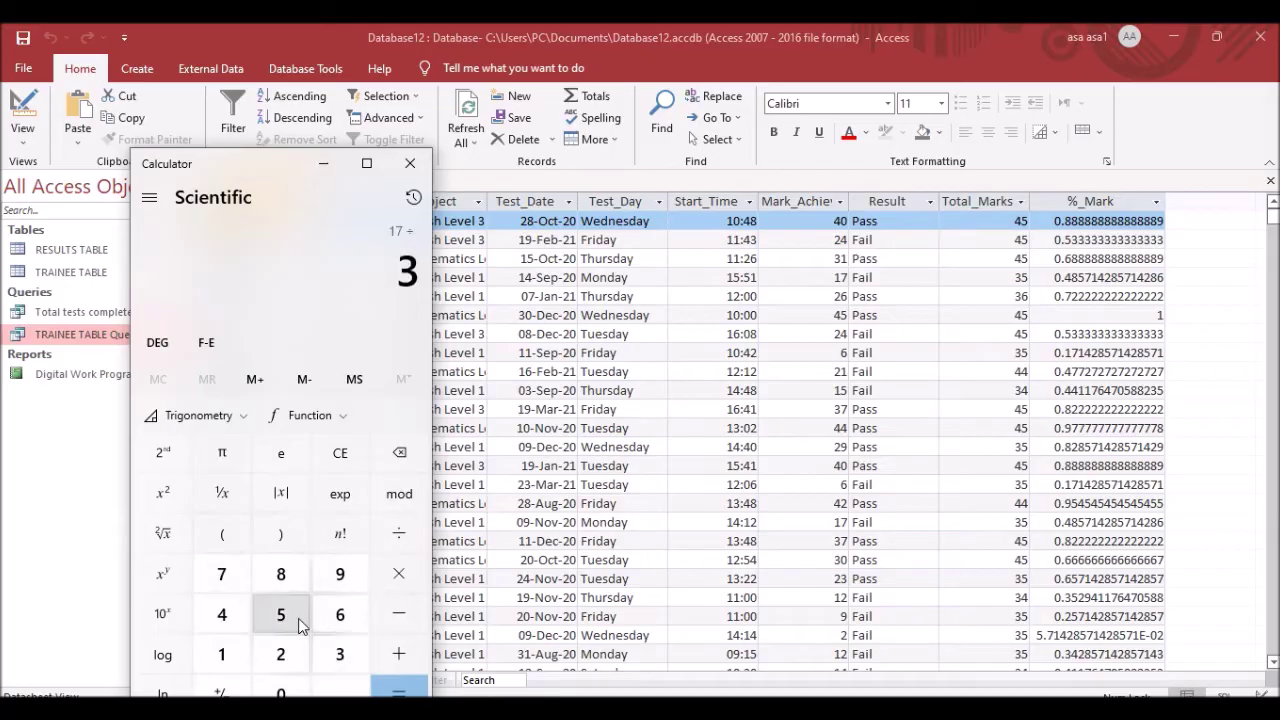
pyautogui.click(281, 614)
pyautogui.click(399, 690)
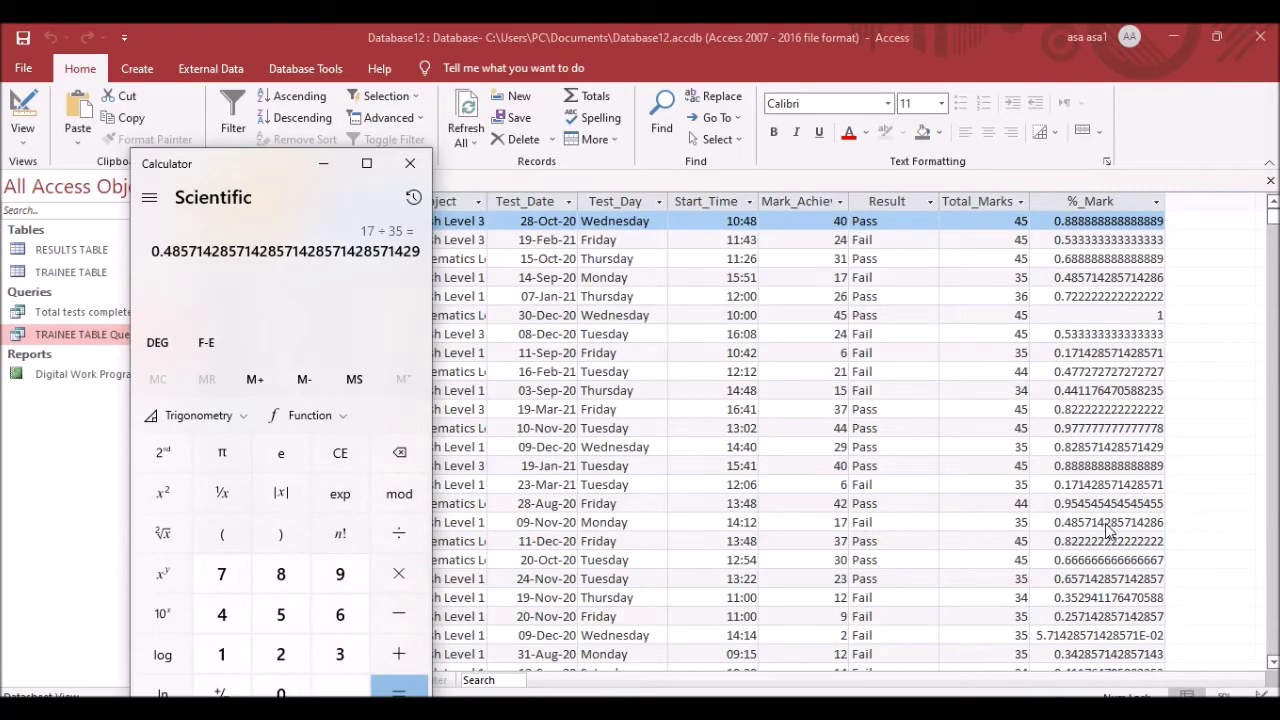
pyautogui.click(410, 163)
# Select the whole %_Mark column and bring up the query tab's options menu.
pyautogui.click(1100, 203)
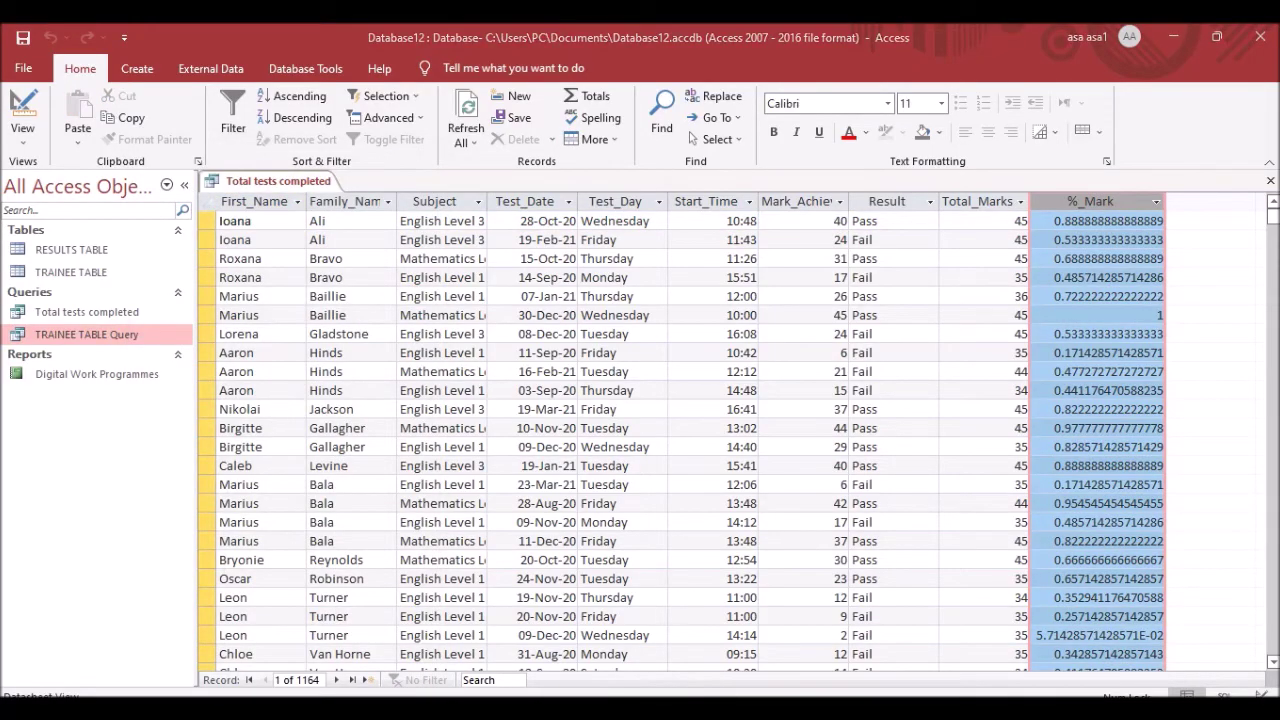
pyautogui.hotkey('alt', 'Tab')
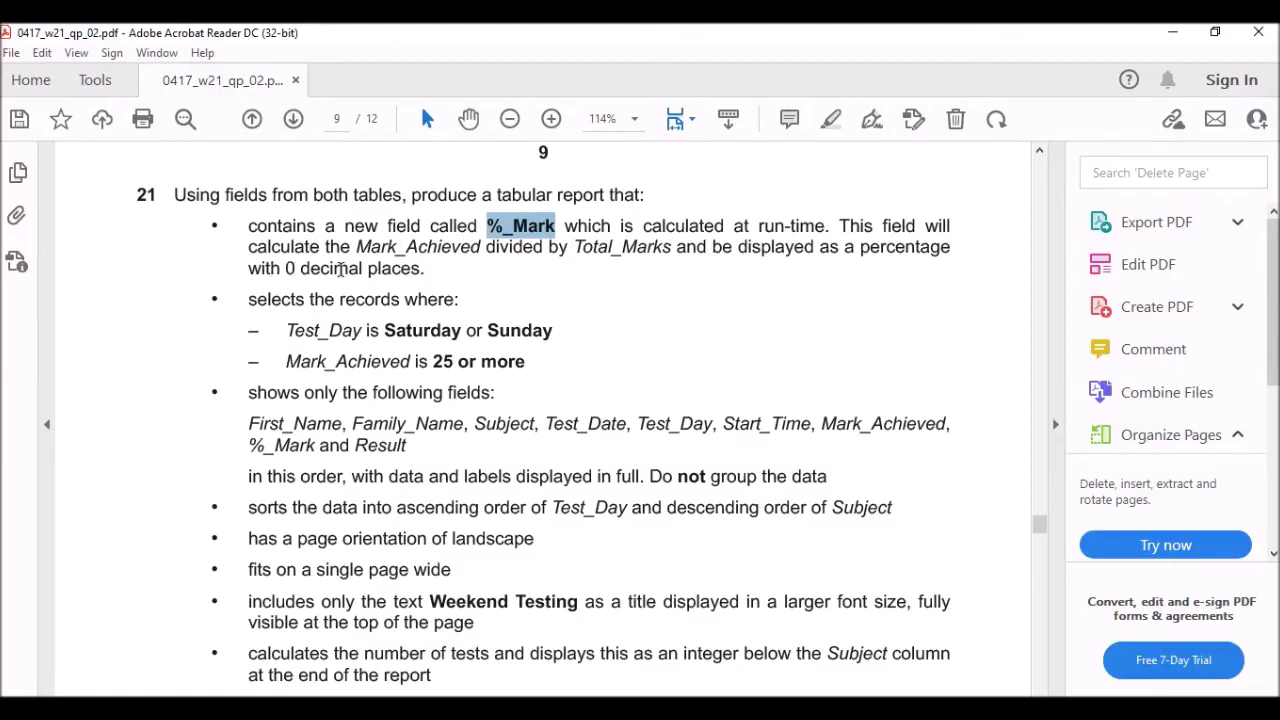
pyautogui.hotkey('alt', 'Tab')
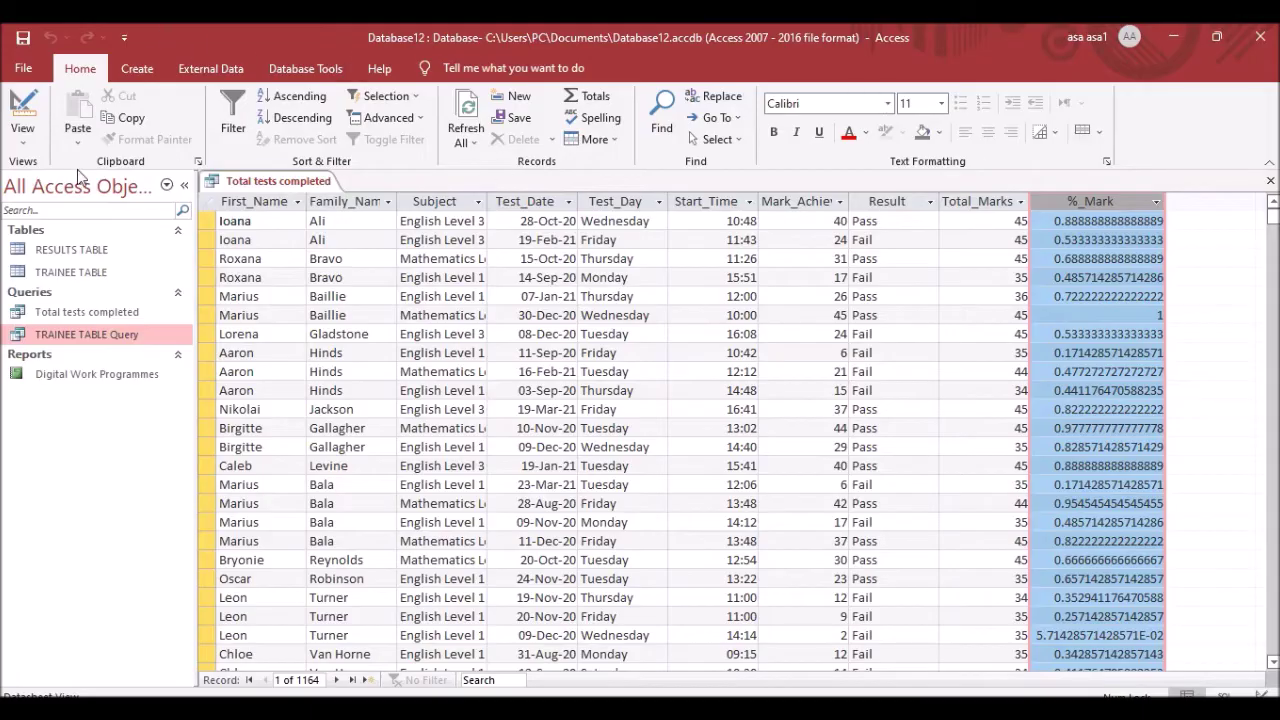
pyautogui.rightClick(264, 180)
# In Design View give %_Mark 0 decimal places, then run the query.
pyautogui.click(328, 262)
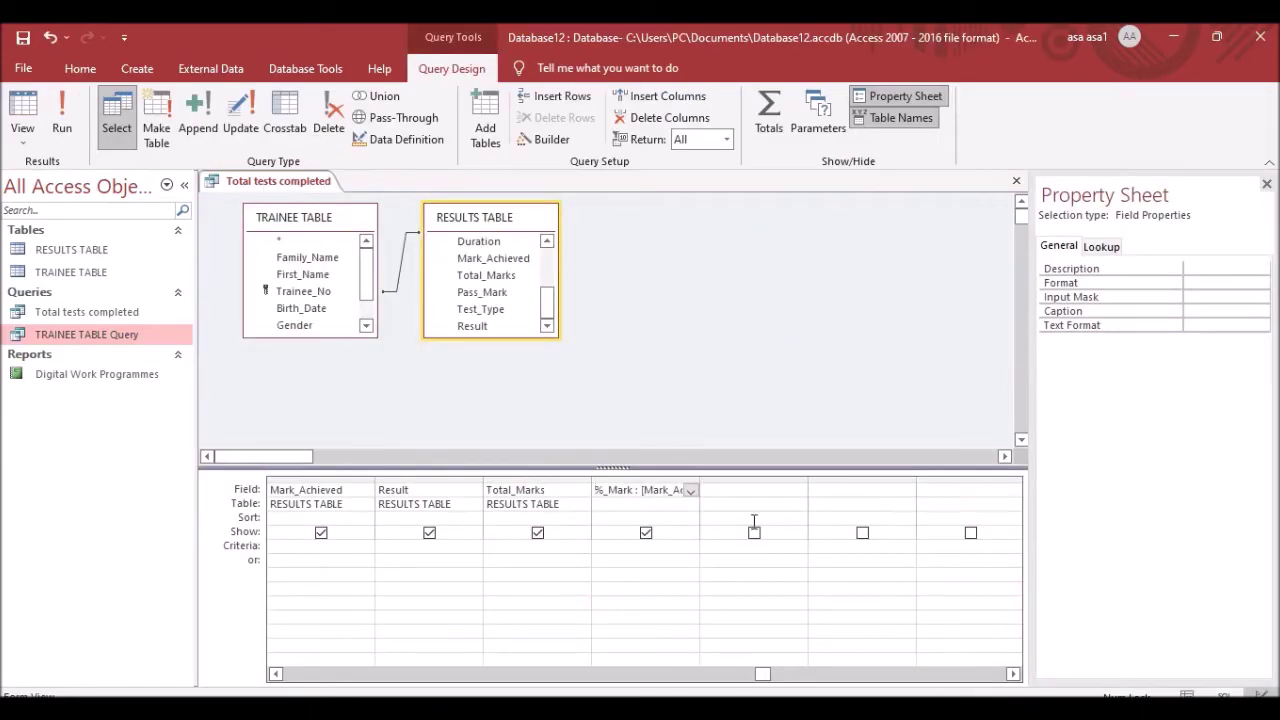
pyautogui.click(1247, 282)
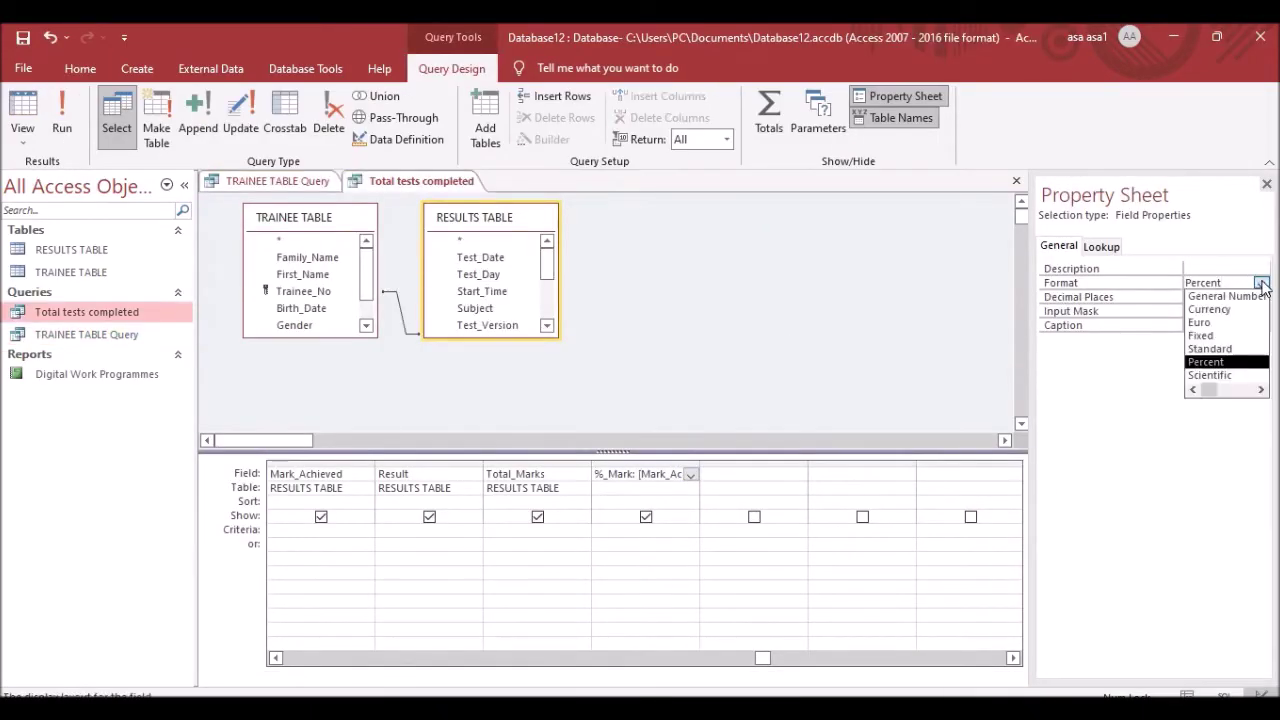
pyautogui.click(1207, 297)
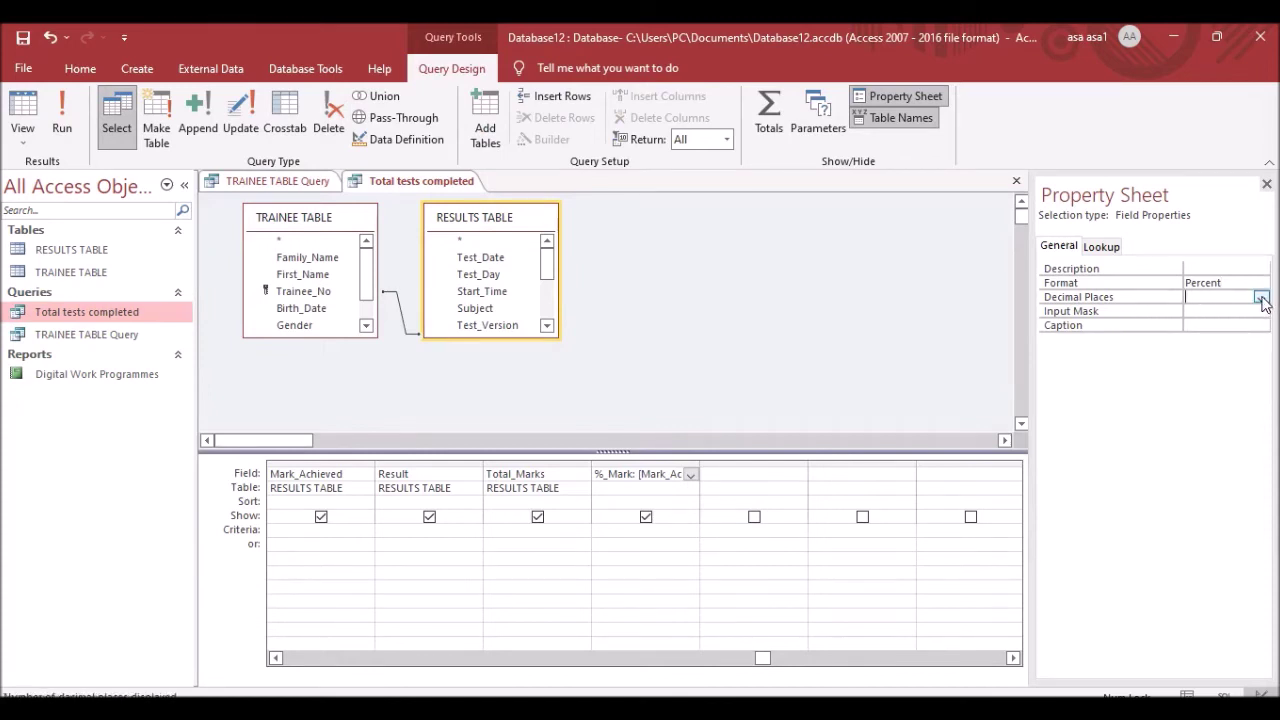
pyautogui.click(1262, 297)
pyautogui.click(1208, 326)
pyautogui.click(1188, 311)
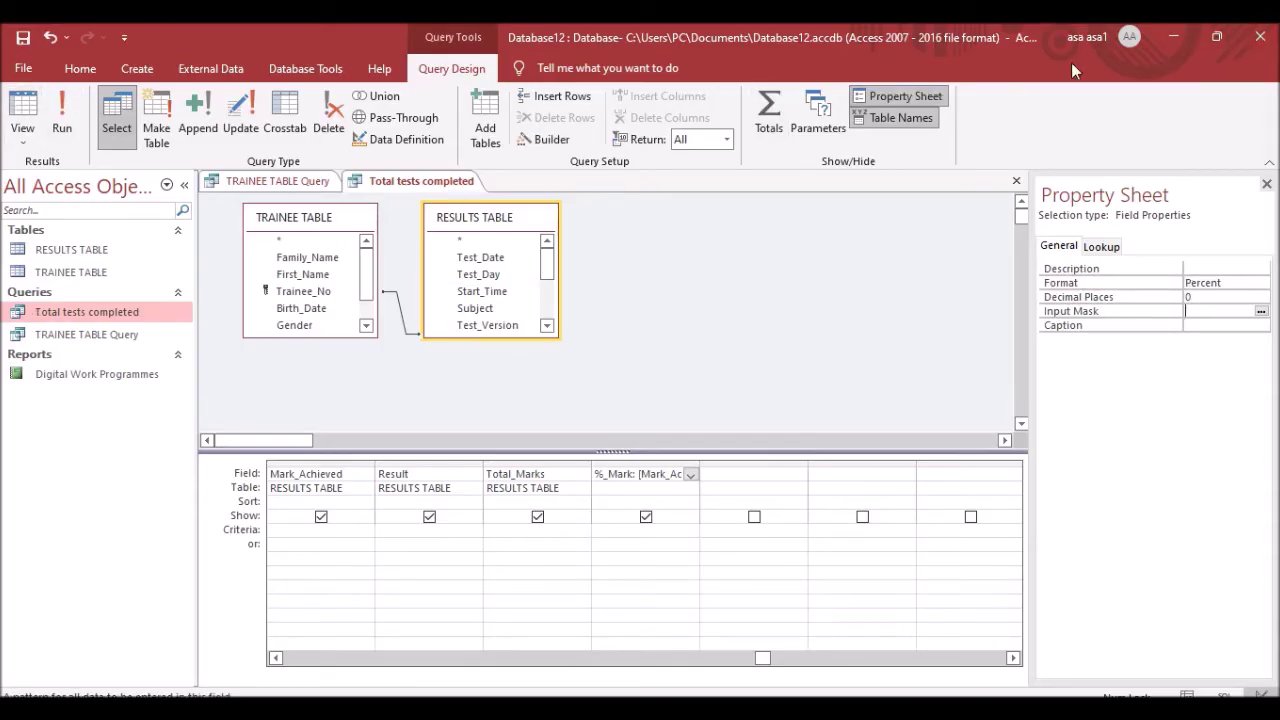
pyautogui.click(60, 115)
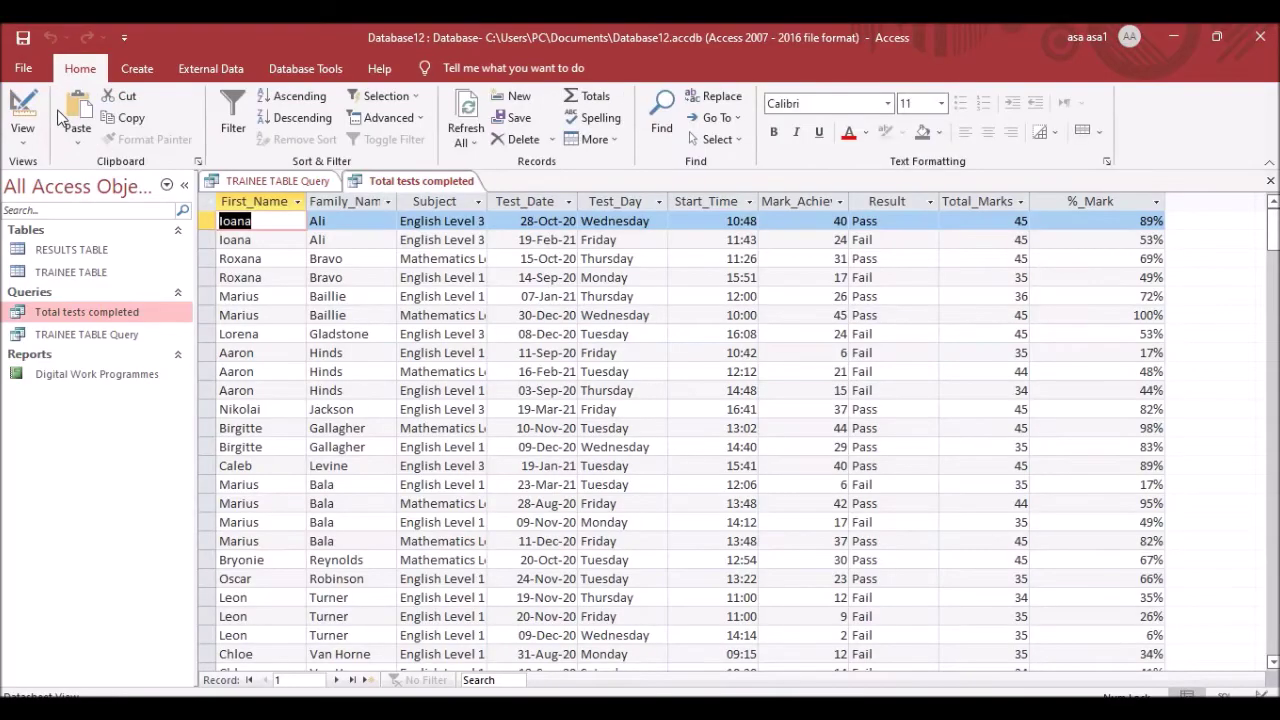
# Reopen the Total tests completed query in Design View after checking the task paper.
pyautogui.scroll(-10, 1155, 236)
pyautogui.scroll(10, 1155, 236)
pyautogui.hotkey('alt', 'Tab')
pyautogui.scroll(-2, 262, 288)
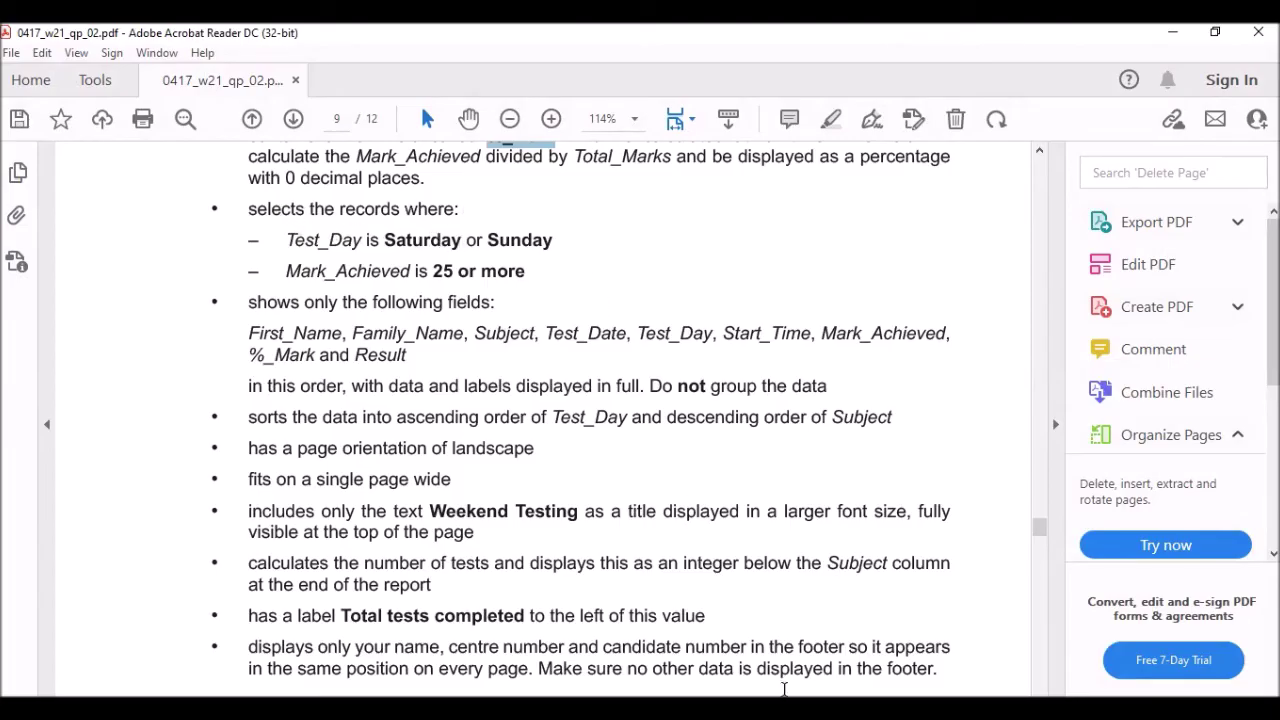
pyautogui.hotkey('alt', 'Tab')
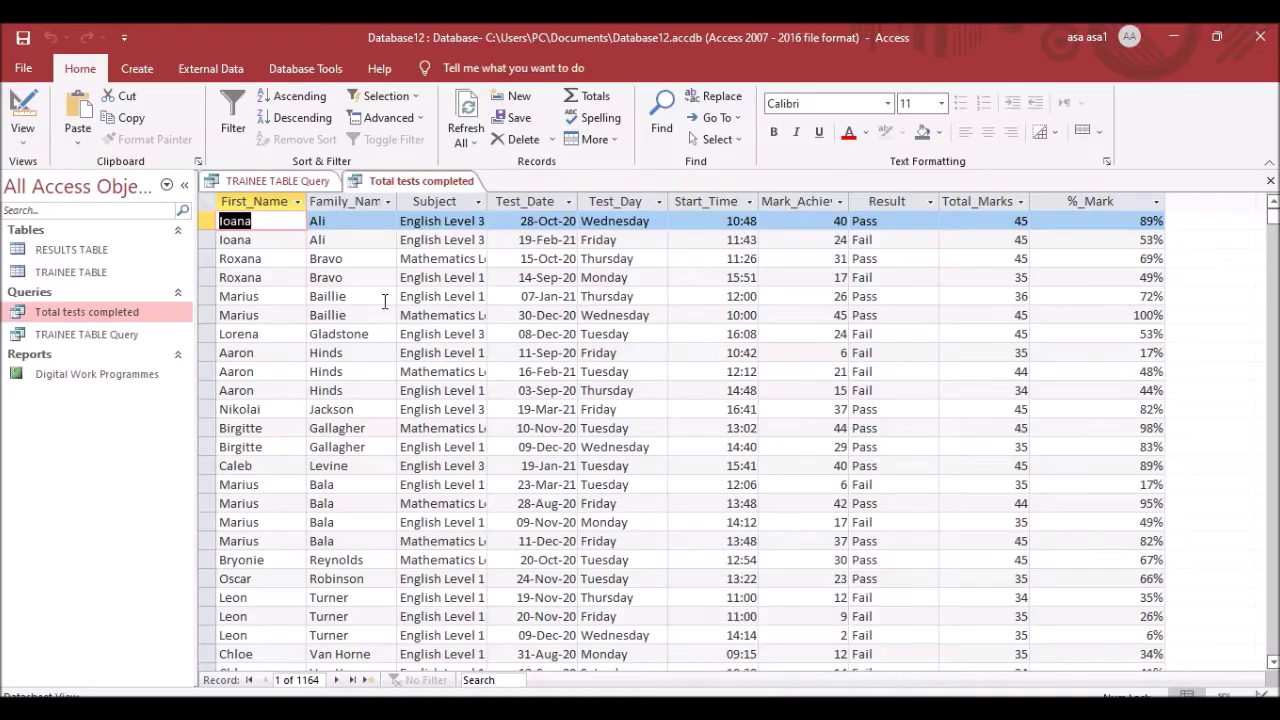
pyautogui.rightClick(448, 181)
pyautogui.click(515, 264)
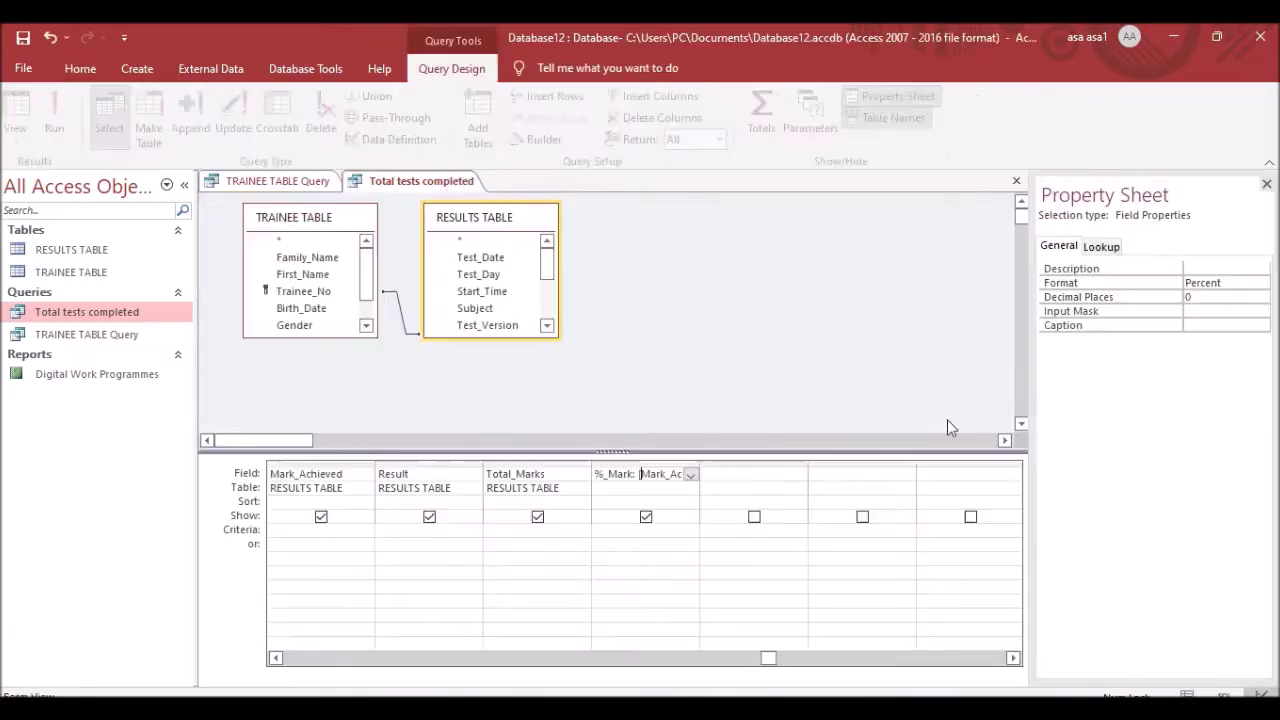
# Enter a Saturday criterion, run the query, and dismiss the data type mismatch error.
pyautogui.click(330, 658)
pyautogui.click(330, 658)
pyautogui.click(330, 658)
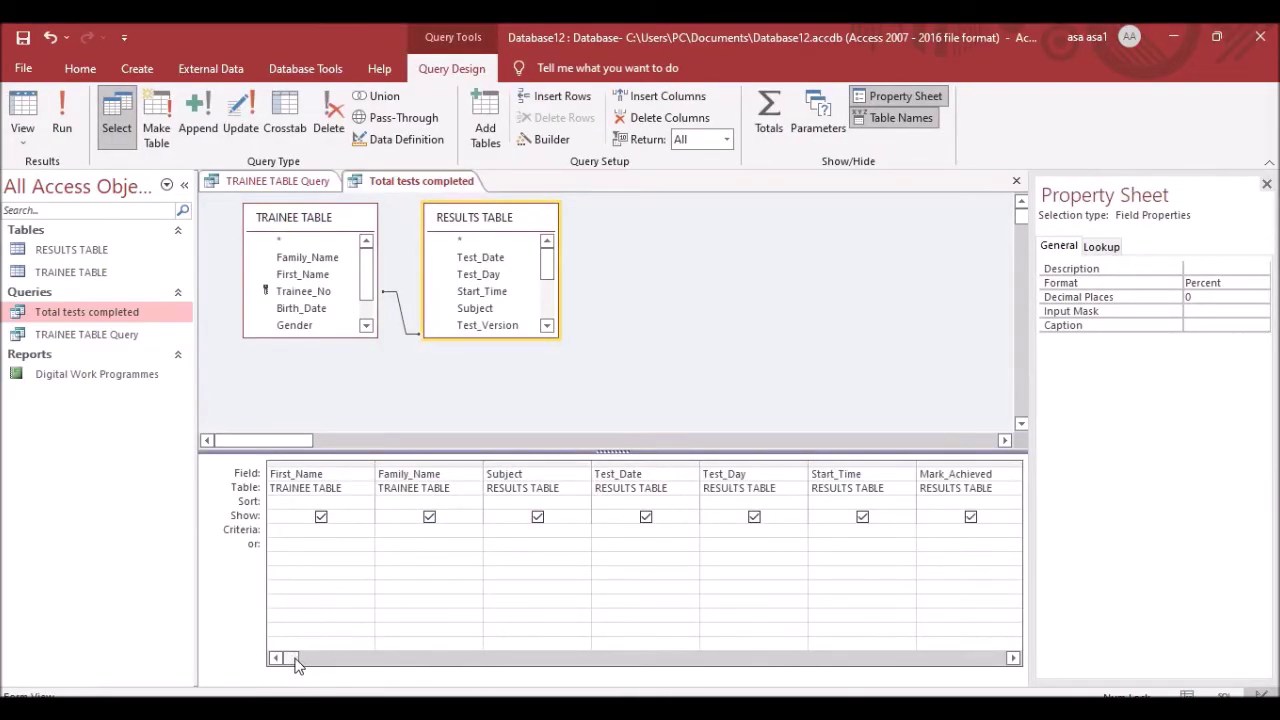
pyautogui.click(597, 529)
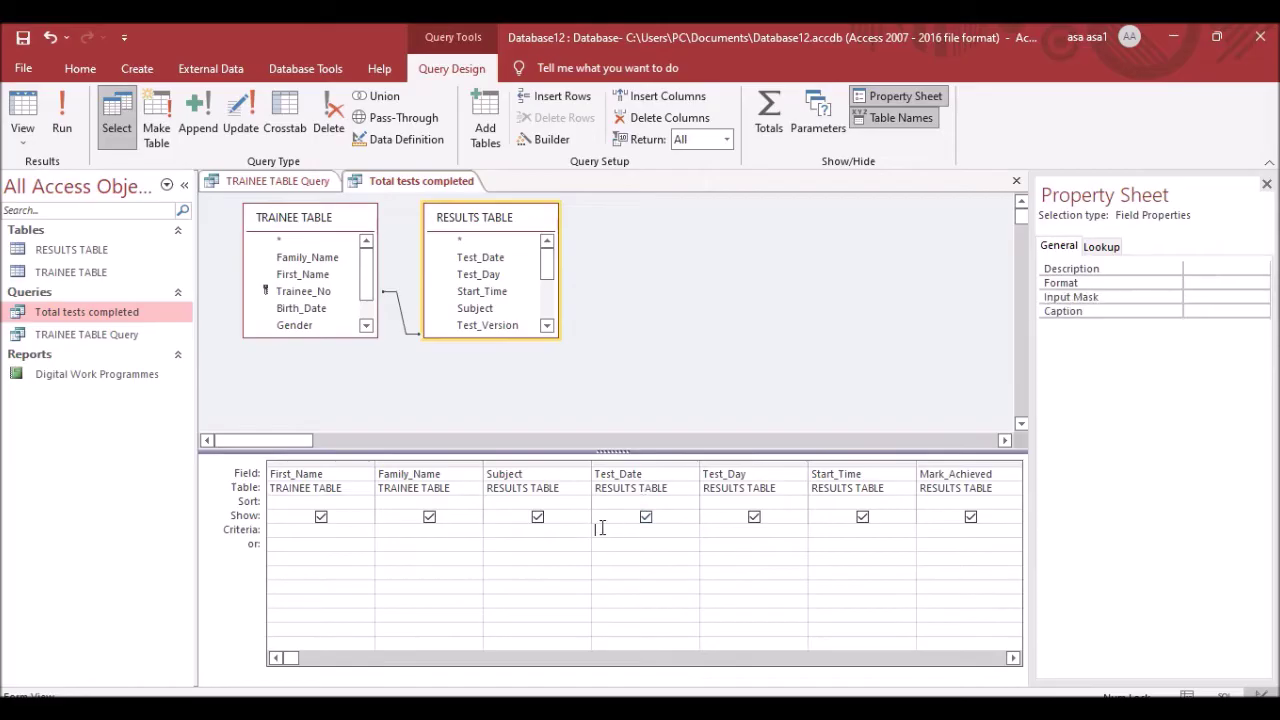
pyautogui.write('Satur')
pyautogui.click(62, 112)
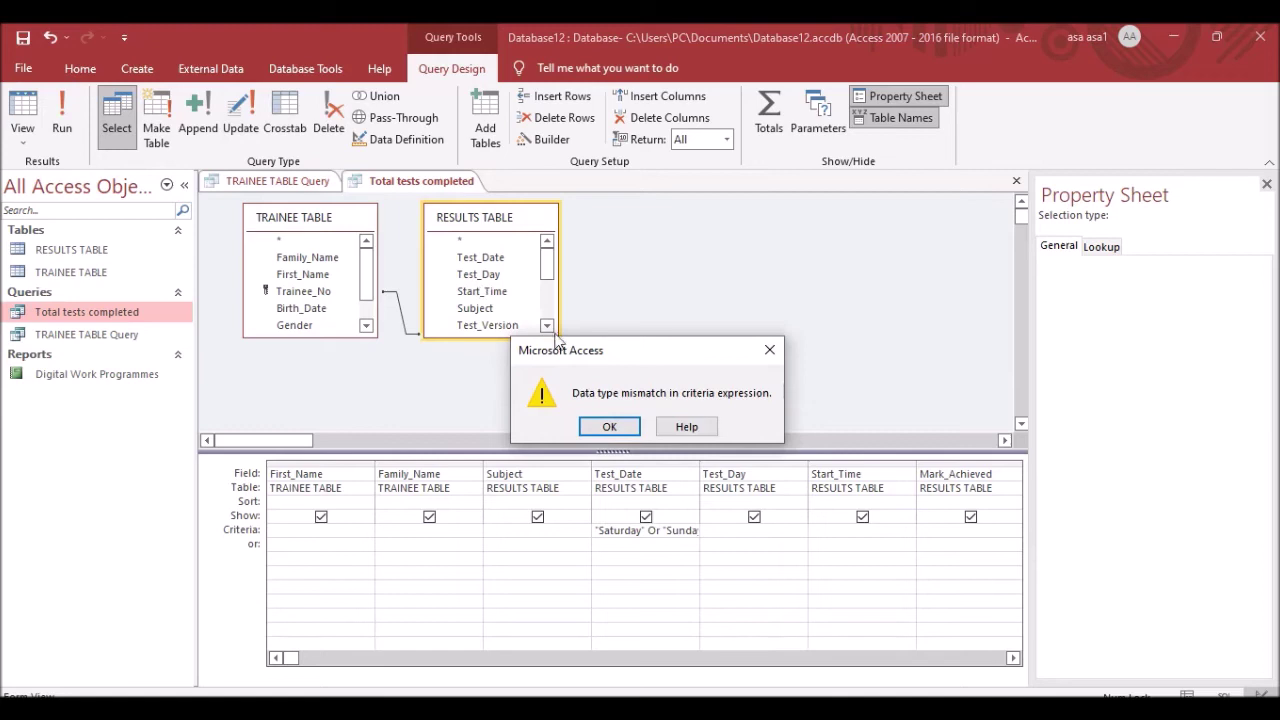
pyautogui.click(769, 350)
# Complete the criterion as "Saturday" OR "Sunday", remove it from Test_Date, and paste it under Test_Day.
pyautogui.press('BackSpace')
pyautogui.press('BackSpace')
pyautogui.write('OR')
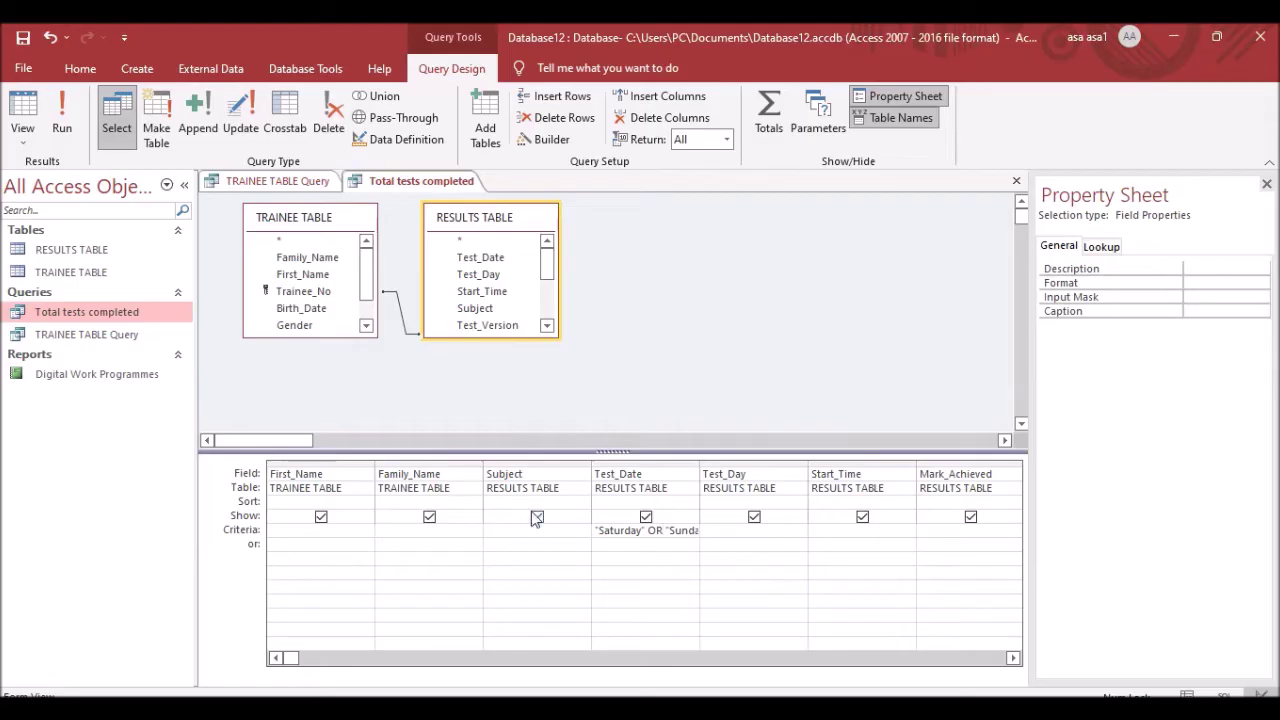
pyautogui.hotkey('alt', 'Tab')
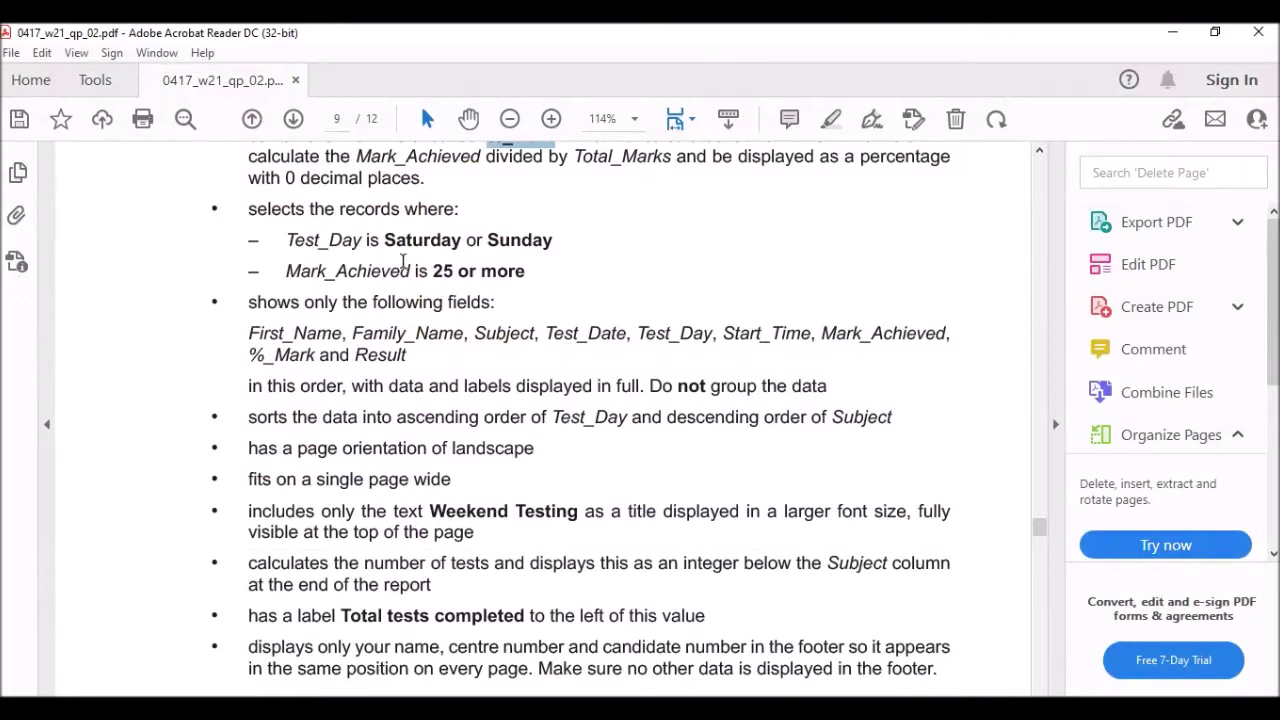
pyautogui.hotkey('alt', 'Tab')
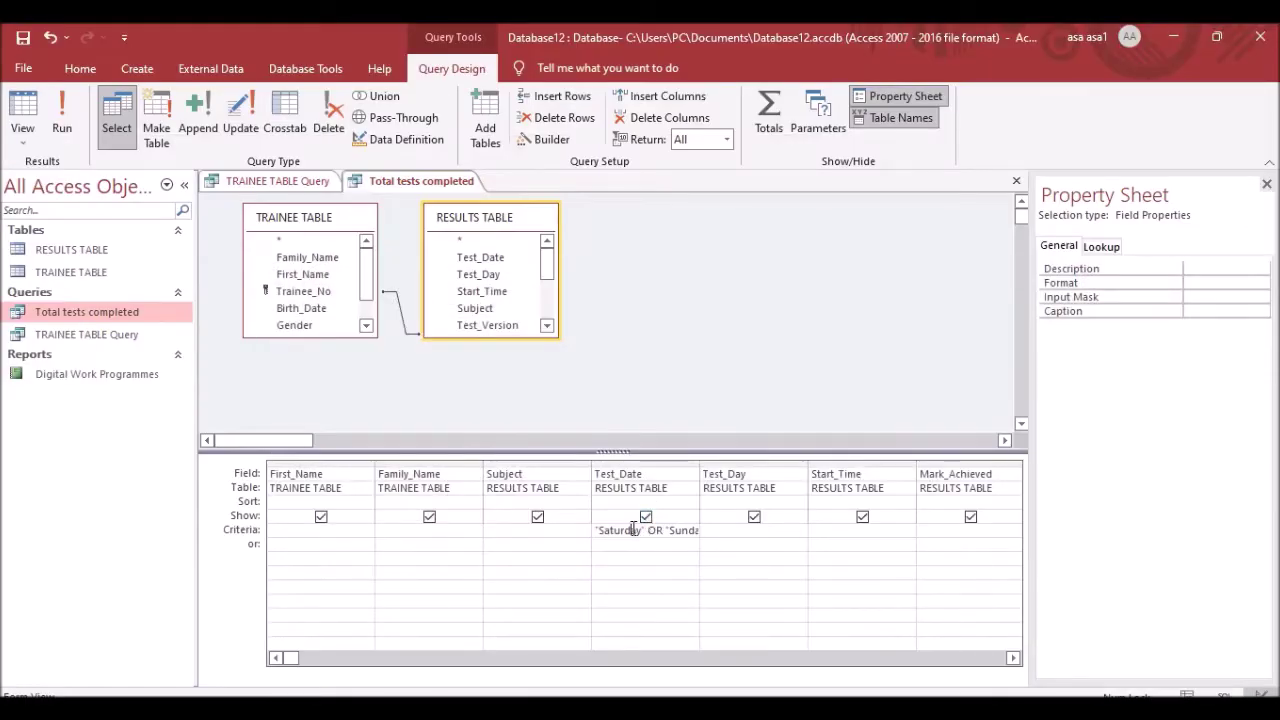
pyautogui.moveTo(603, 531); pyautogui.dragTo(728, 537)
pyautogui.press('Delete')
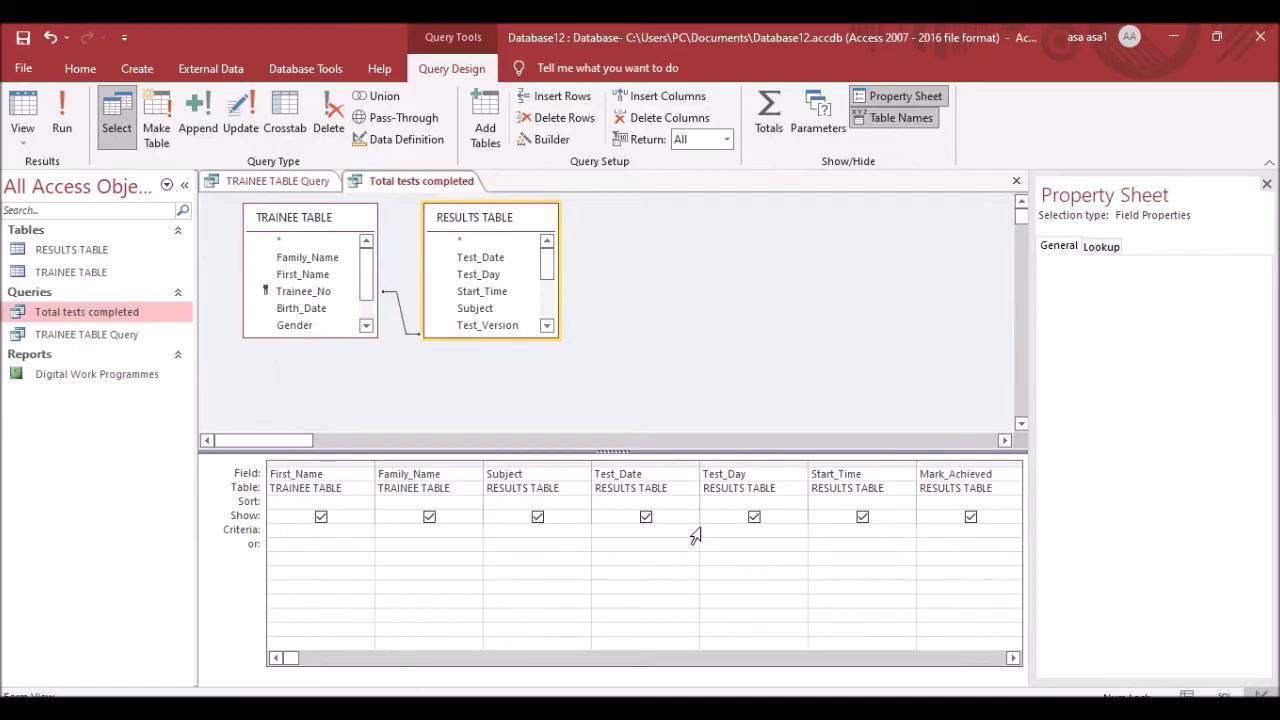
pyautogui.write('"Saturday" OR "Sunday"')
# Run the query and check that the Test_Day column shows only weekend days.
pyautogui.click(62, 115)
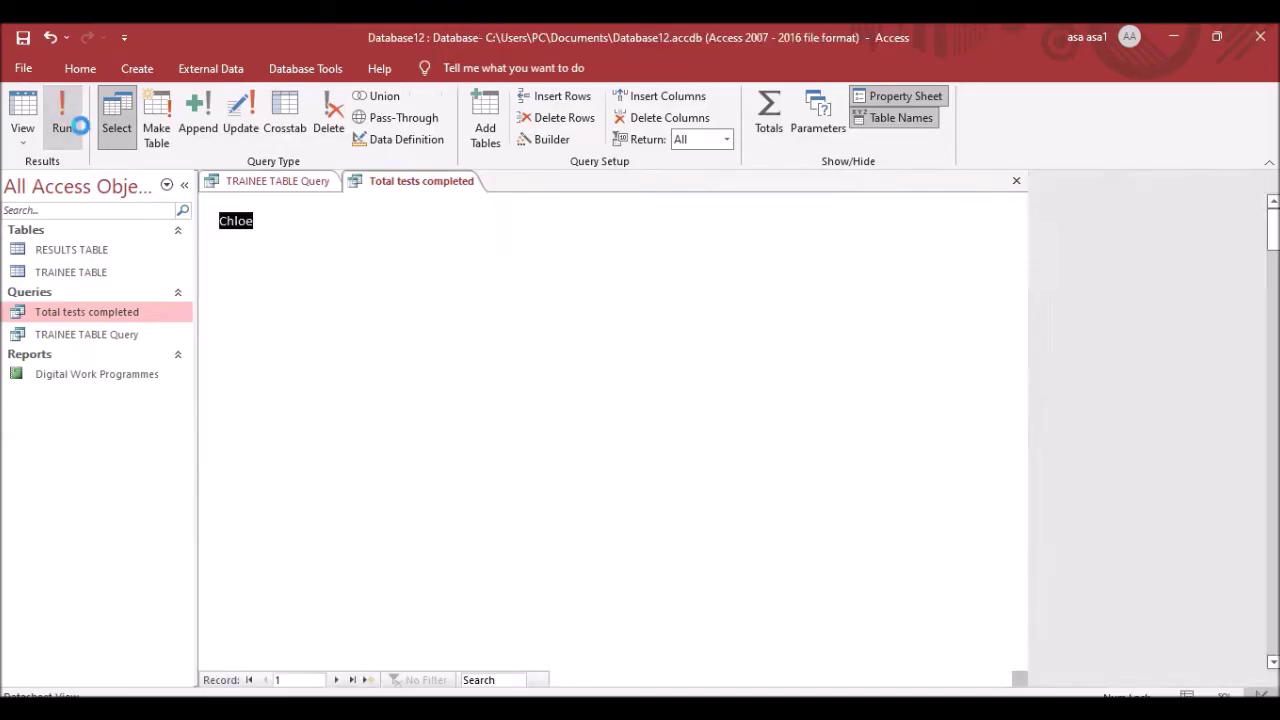
pyautogui.click(610, 201)
pyautogui.scroll(-10, 613, 404)
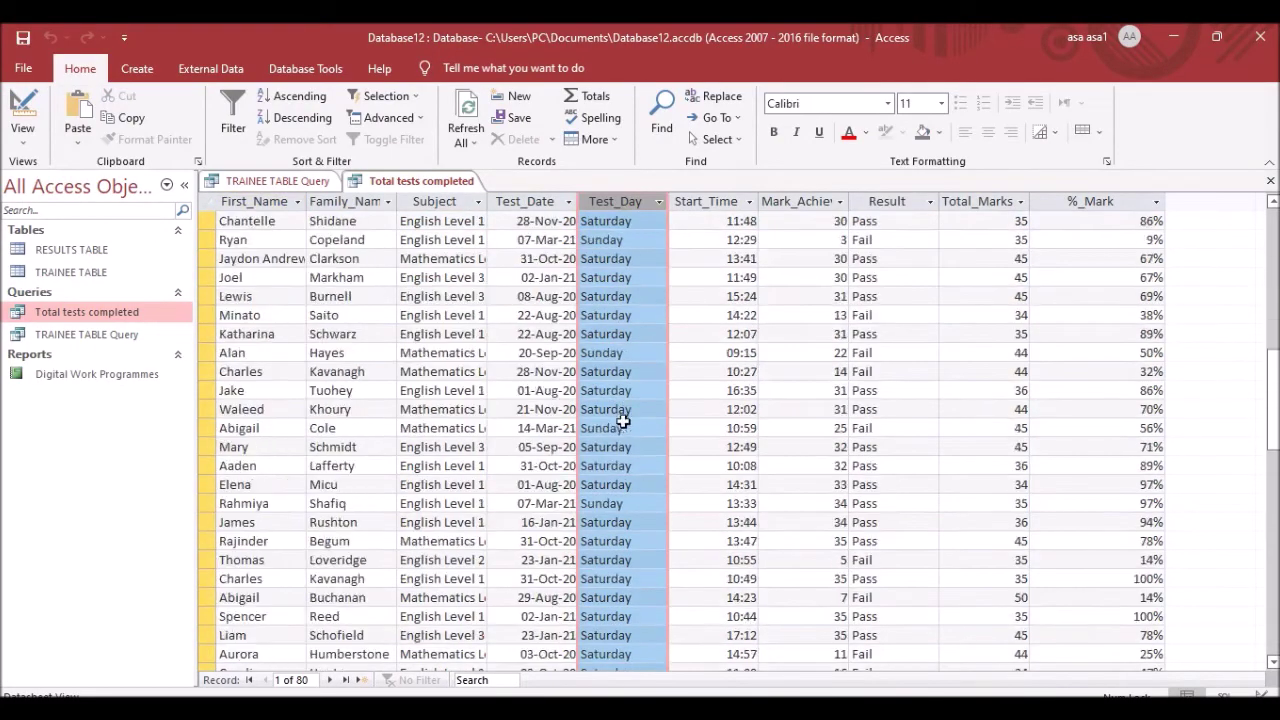
pyautogui.hotkey('alt', 'Tab')
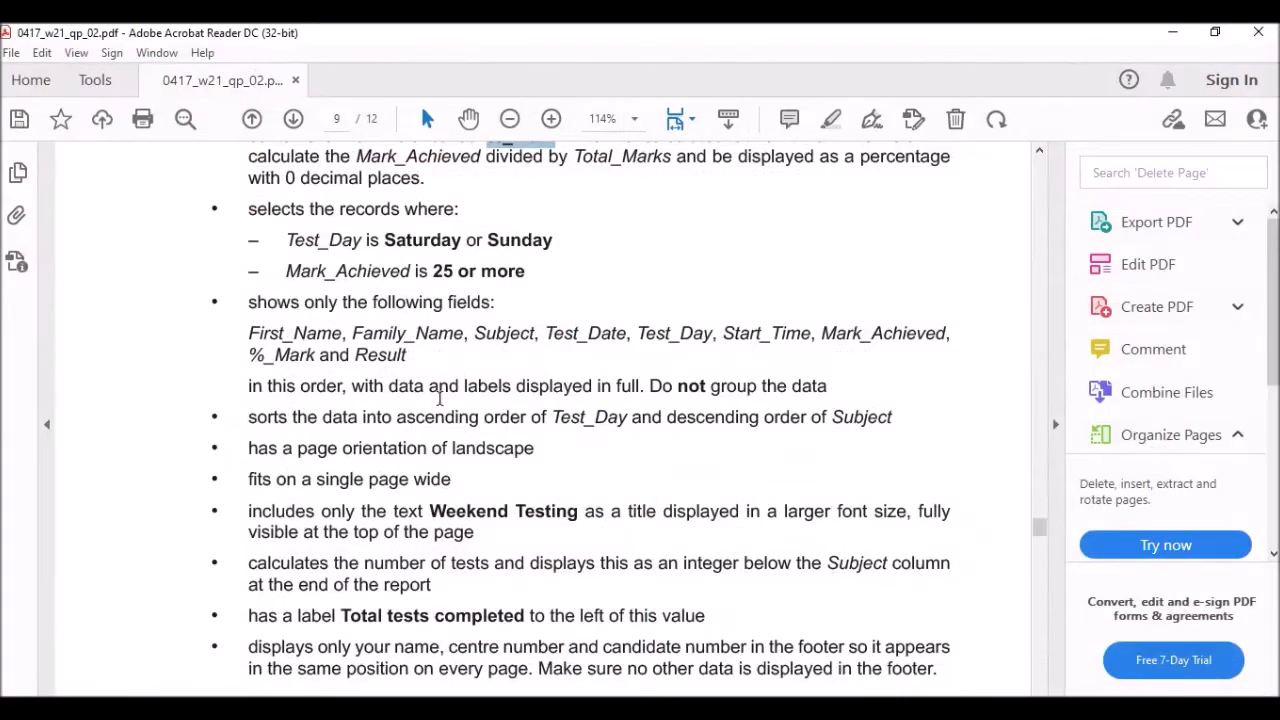
pyautogui.scroll(-1, 357, 263)
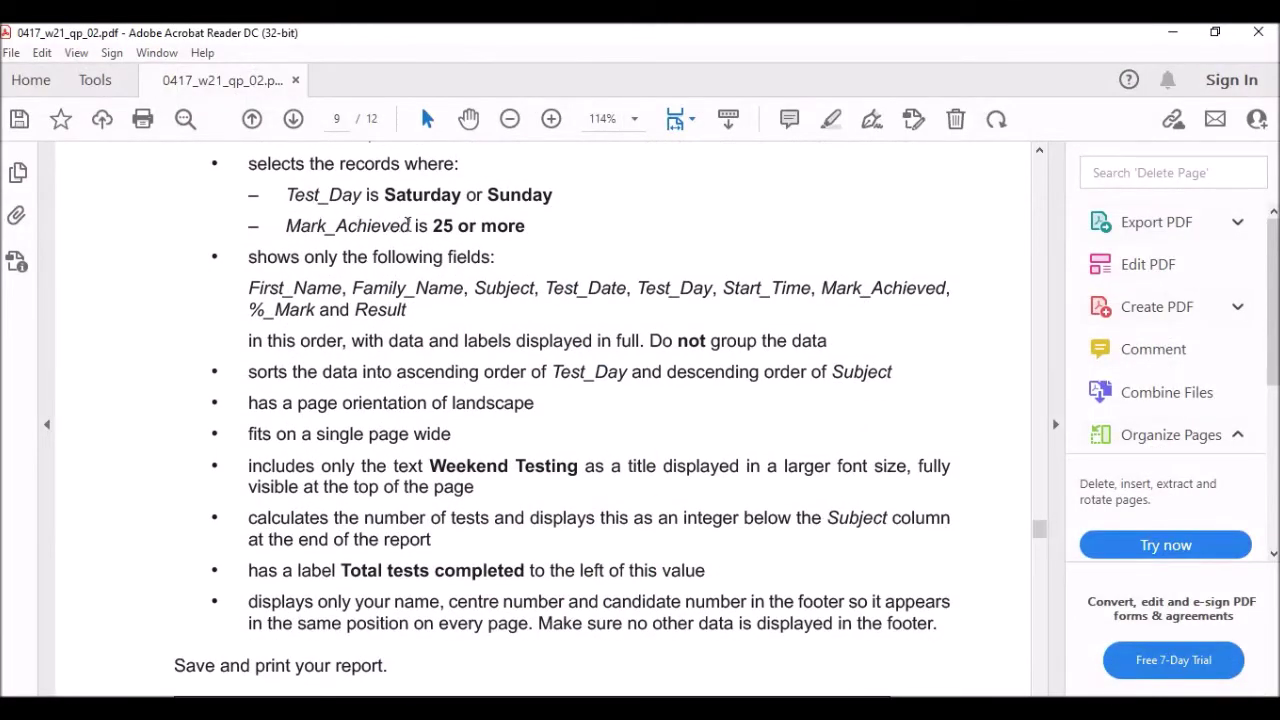
pyautogui.hotkey('alt', 'Tab')
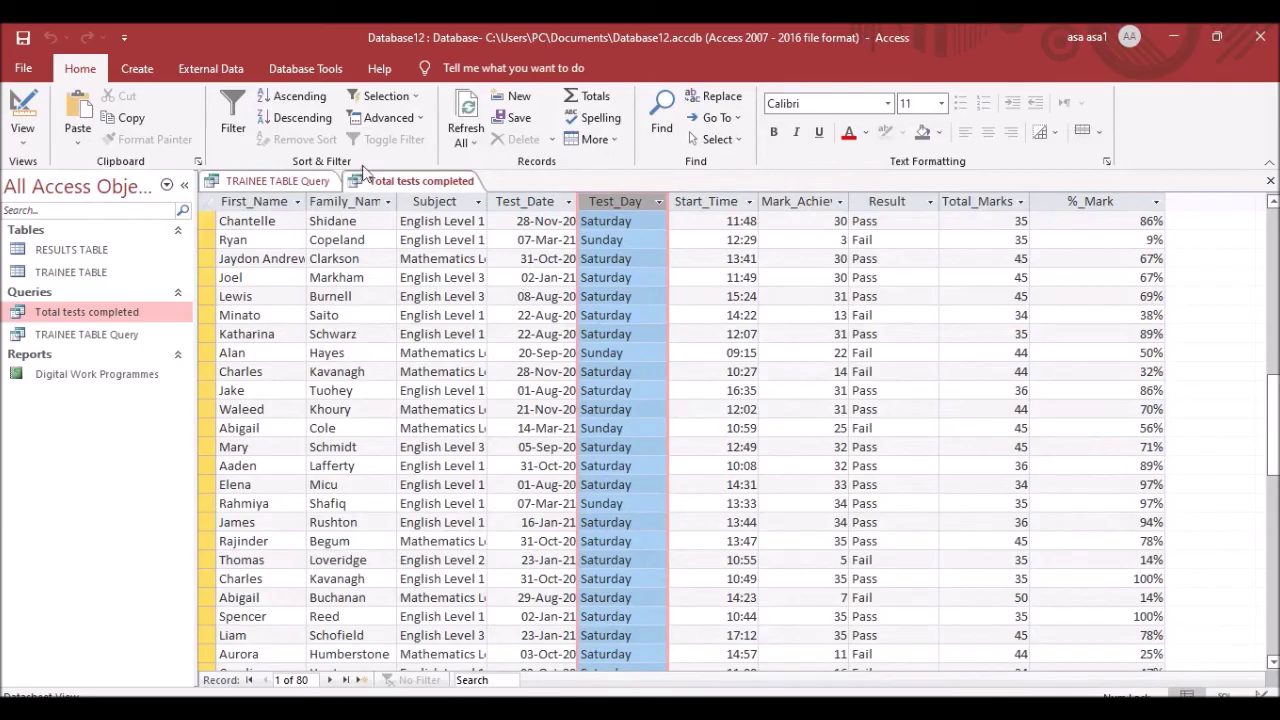
# Back in Design View, add >=25 as the Mark_Achieved criterion and run the query.
pyautogui.rightClick(424, 180)
pyautogui.click(470, 262)
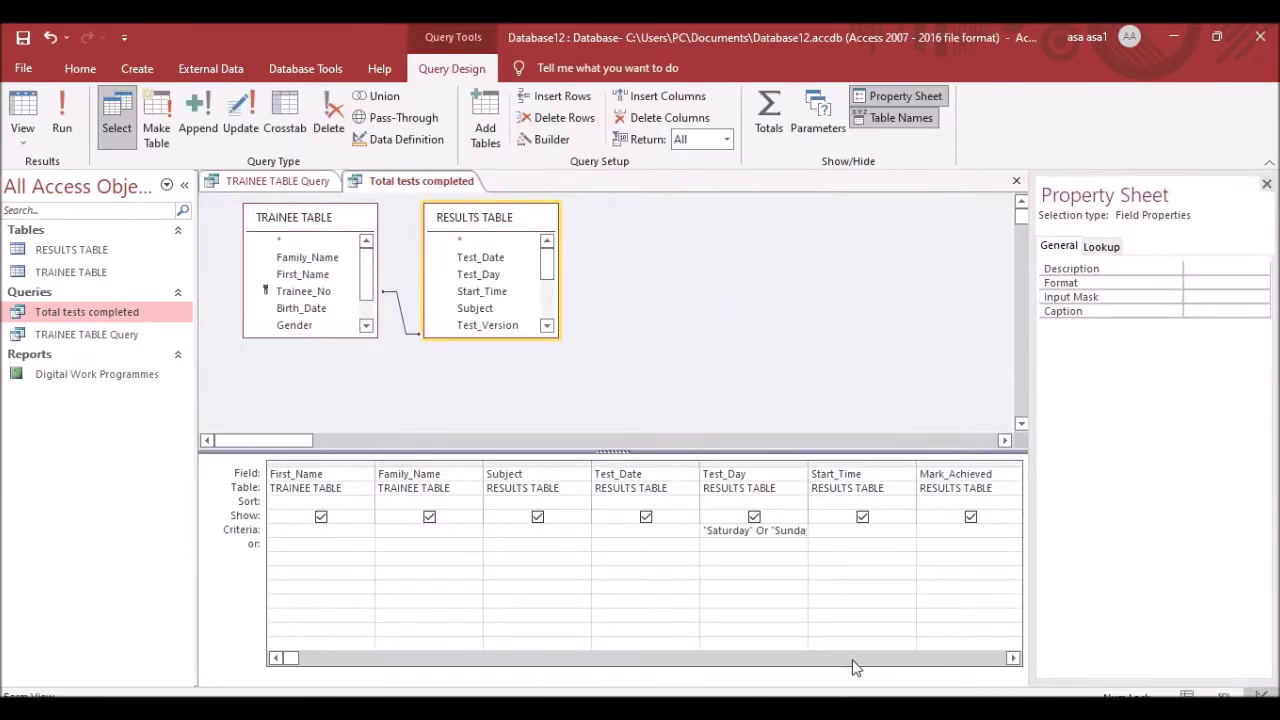
pyautogui.click(930, 529)
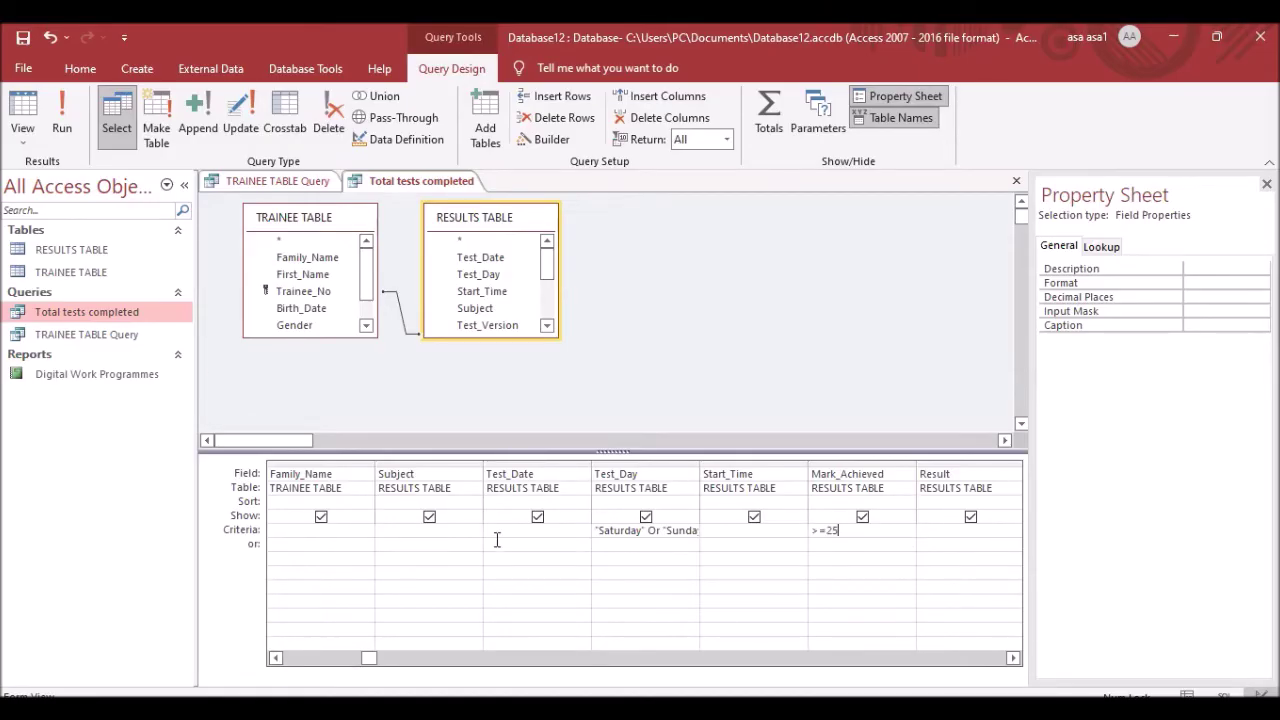
pyautogui.click(22, 118)
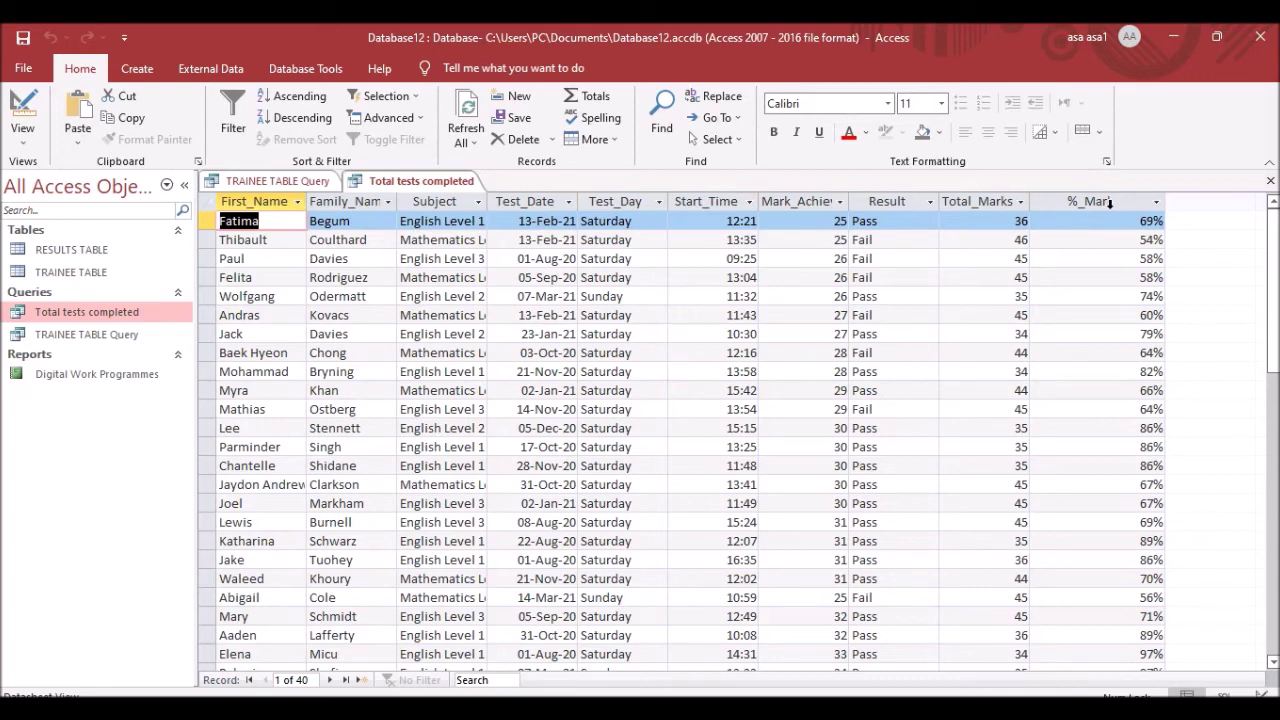
# Autofit the Mark_Achieved column to its heading and review the required fields in the task paper.
pyautogui.doubleClick(849, 202)
pyautogui.scroll(-13, 858, 456)
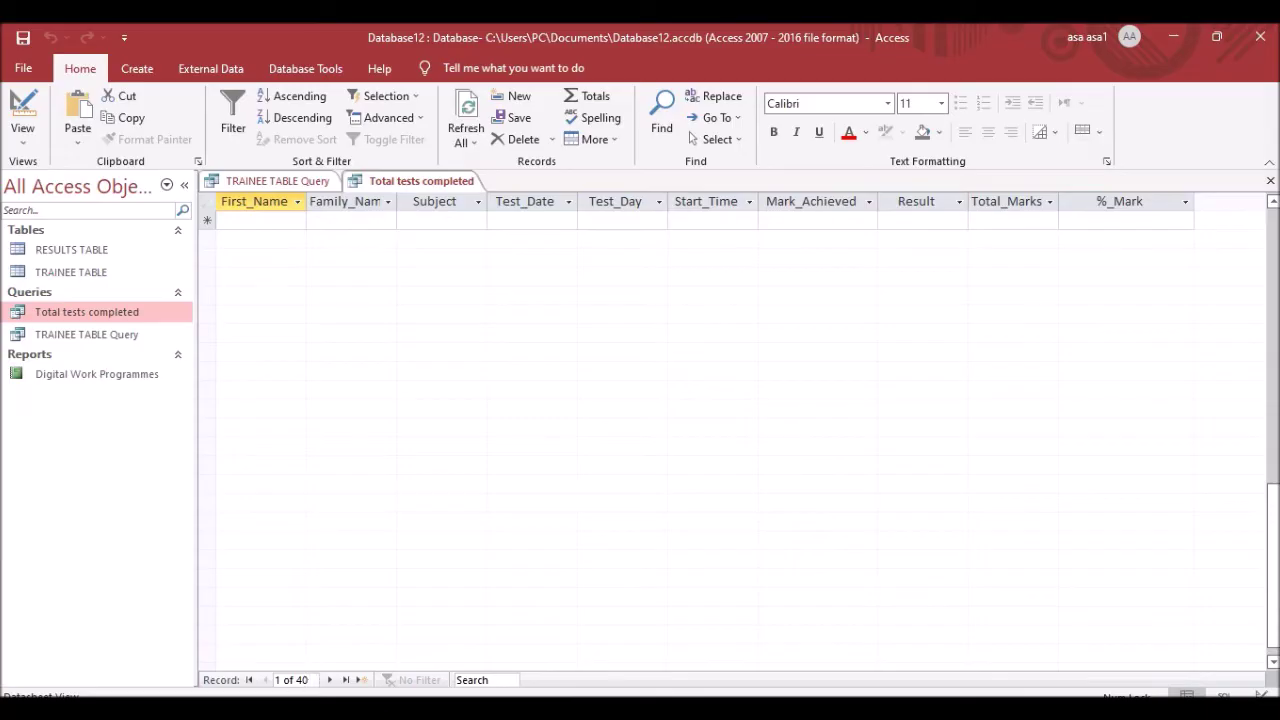
pyautogui.hotkey('alt', 'Tab')
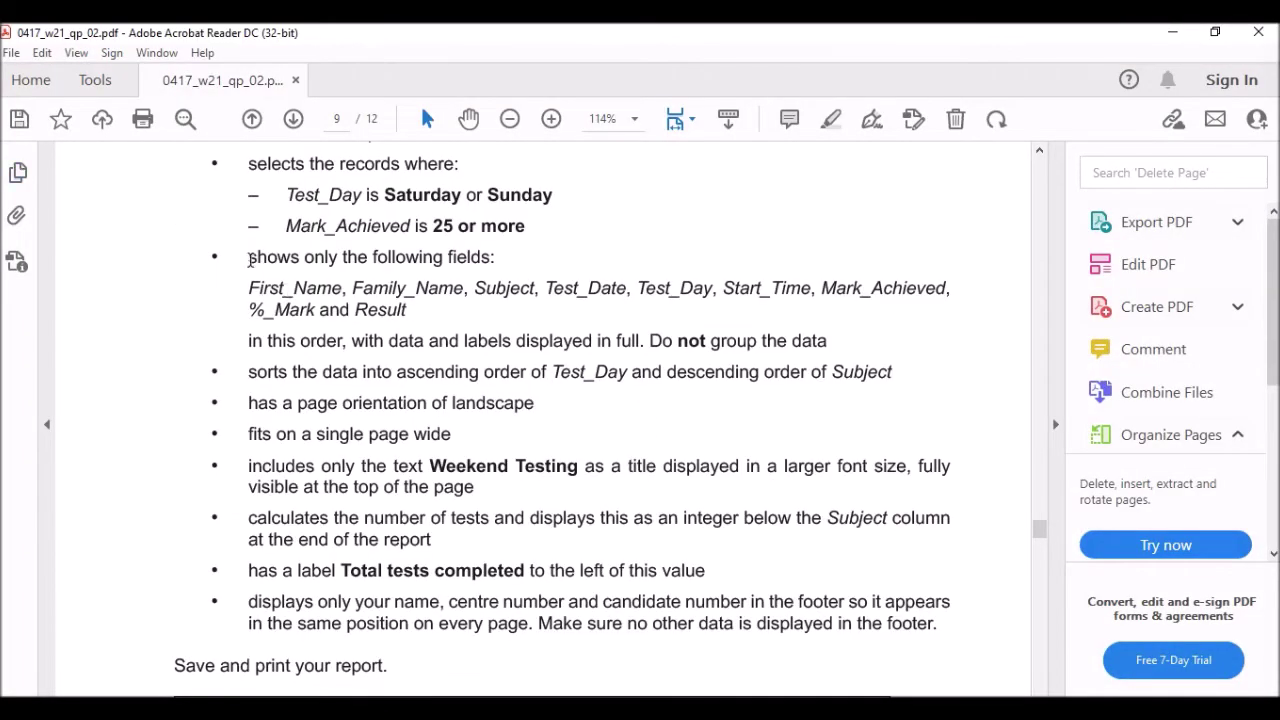
pyautogui.moveTo(423, 313); pyautogui.dragTo(940, 626)
pyautogui.click(393, 305)
pyautogui.scroll(3, 358, 308)
pyautogui.moveTo(524, 362); pyautogui.dragTo(263, 226)
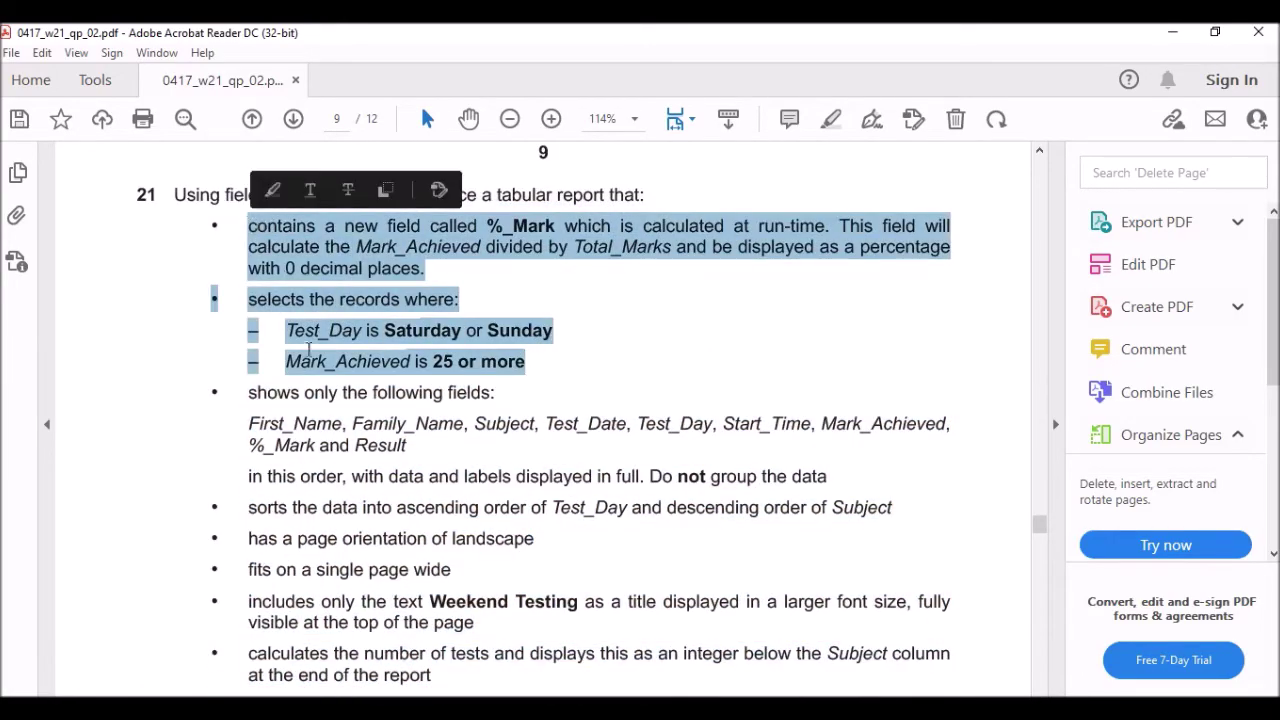
pyautogui.moveTo(246, 391); pyautogui.dragTo(392, 449)
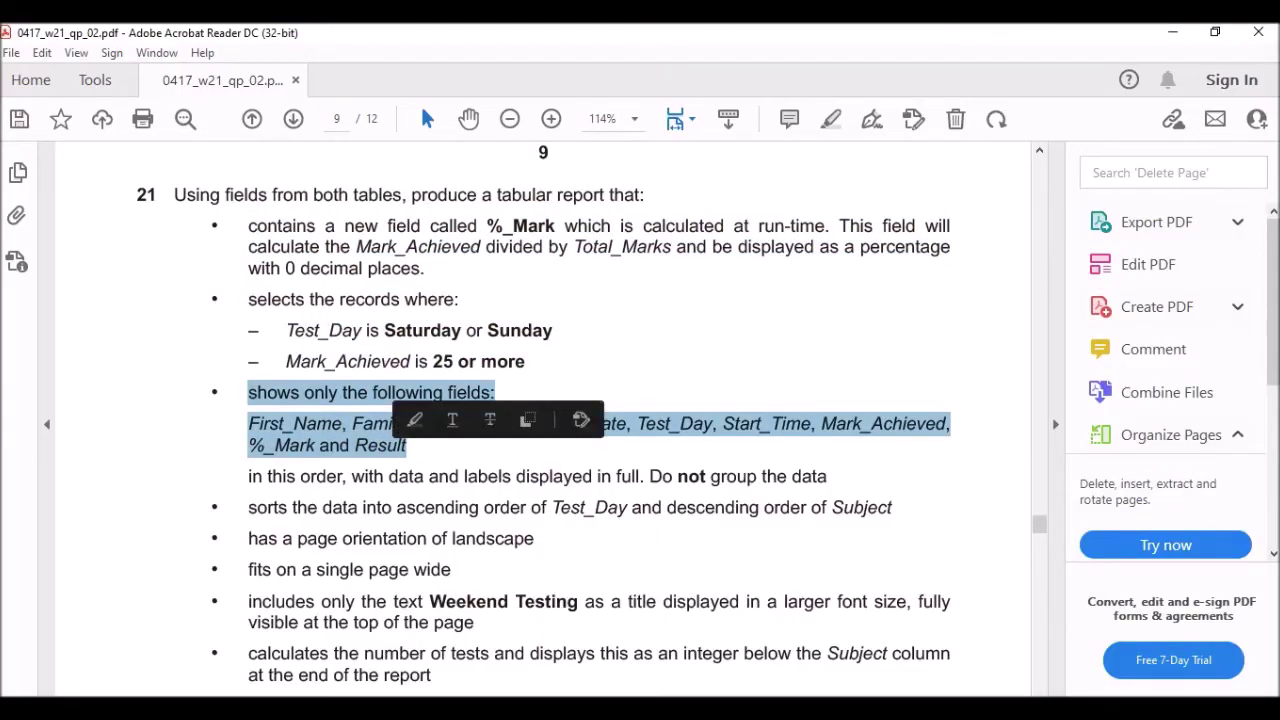
# Close the Total tests completed query and the TRAINEE TABLE Query.
pyautogui.hotkey('alt', 'Tab')
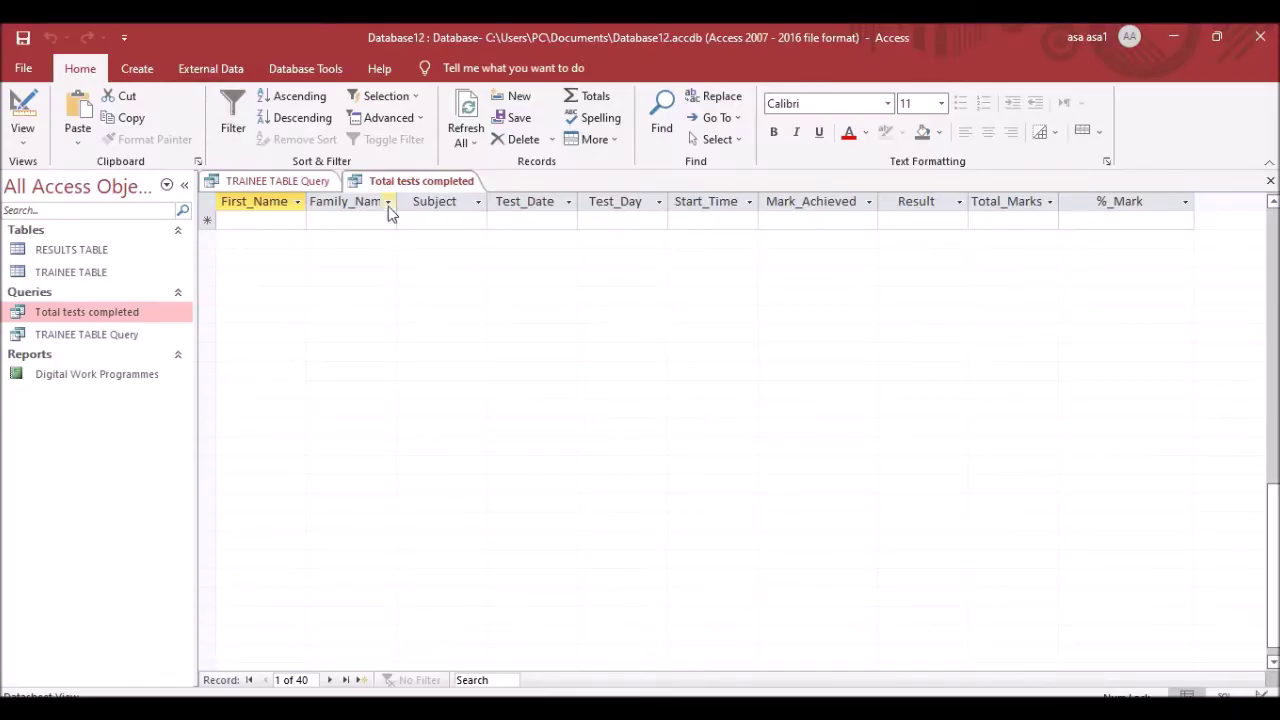
pyautogui.rightClick(424, 181)
pyautogui.click(478, 201)
pyautogui.rightClick(420, 181)
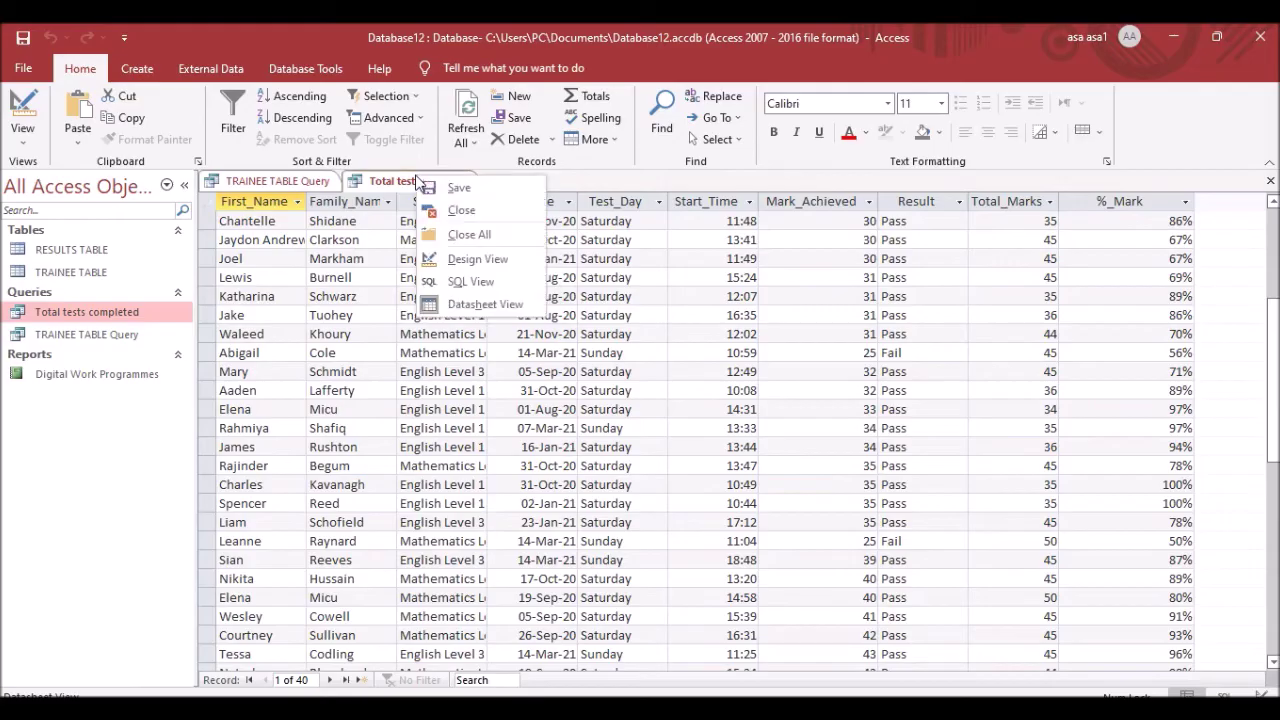
pyautogui.click(445, 210)
pyautogui.rightClick(305, 187)
pyautogui.click(368, 220)
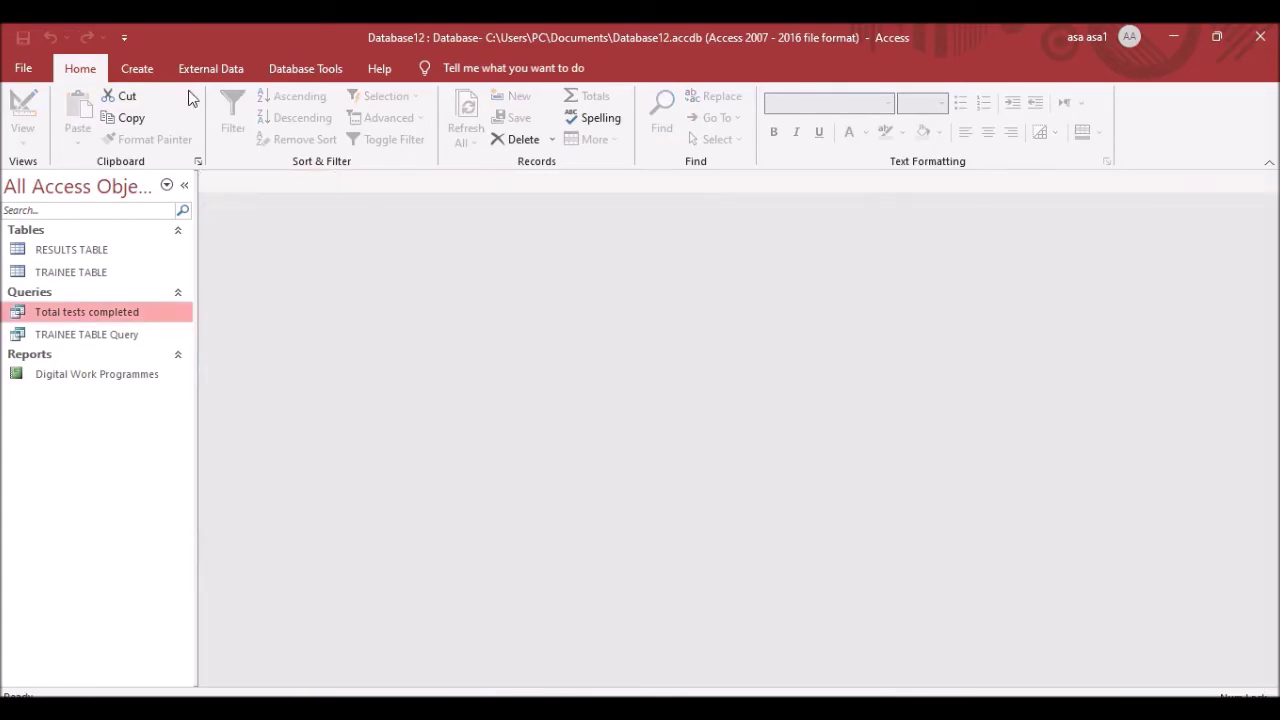
# Start a Report Wizard on Total tests completed and add First_Name, Family_Name, Subject, Test_Date, Test_Day.
pyautogui.click(137, 68)
pyautogui.click(697, 106)
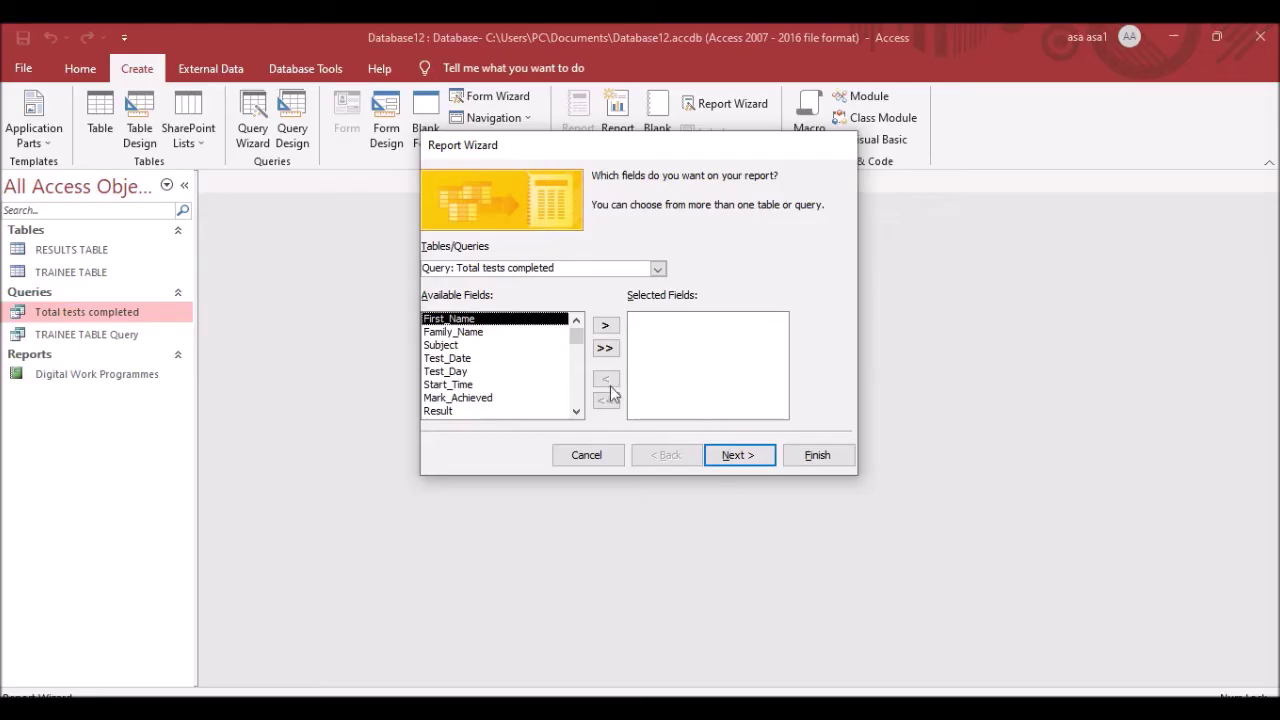
pyautogui.click(657, 268)
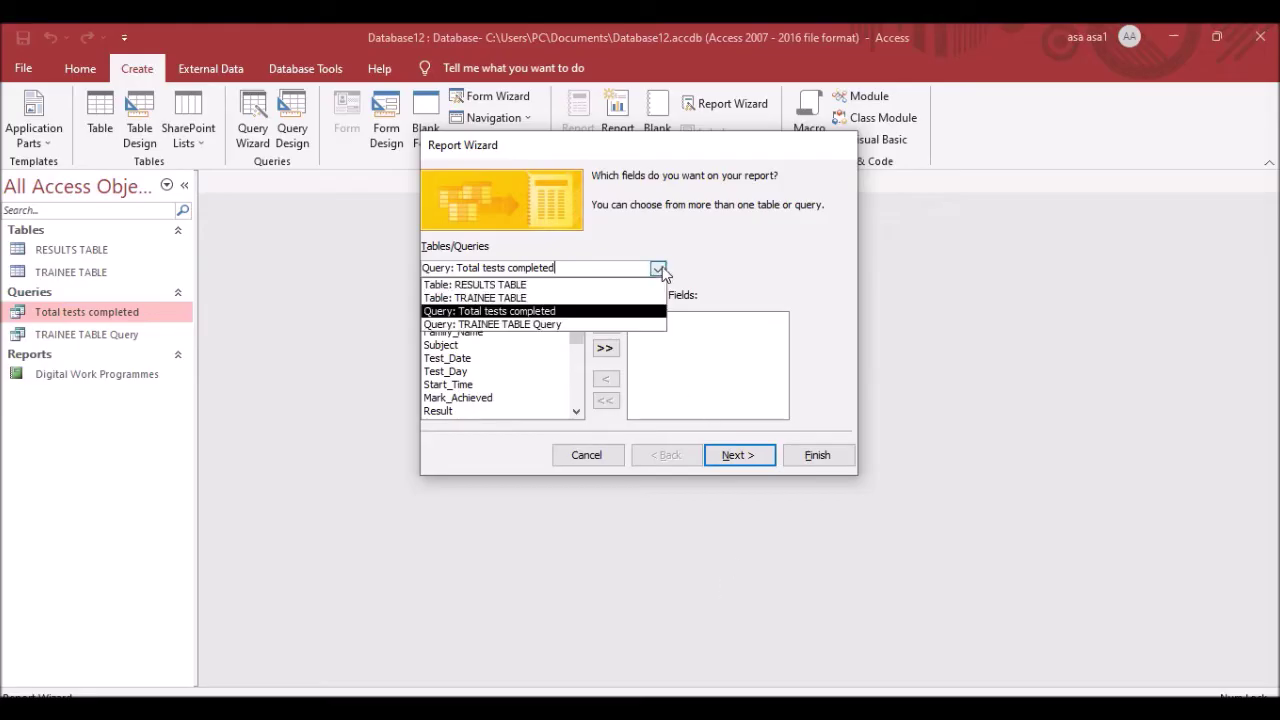
pyautogui.click(505, 312)
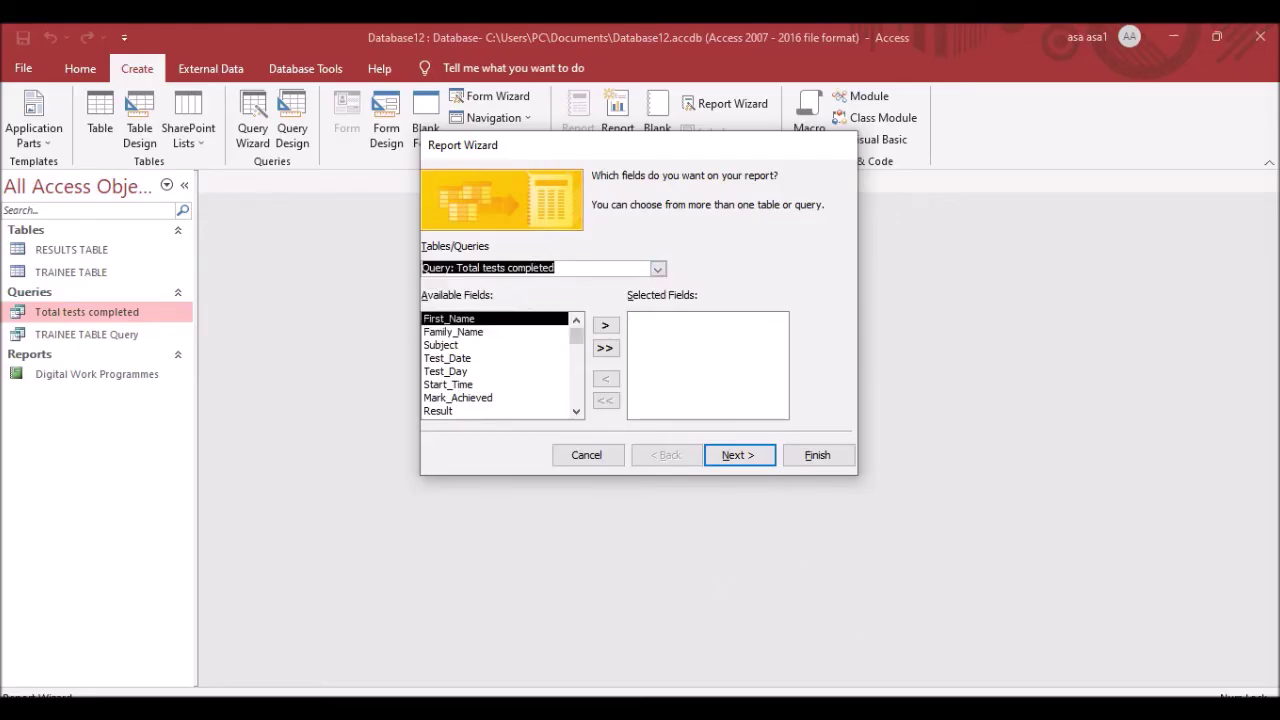
pyautogui.click(607, 328)
pyautogui.click(607, 328)
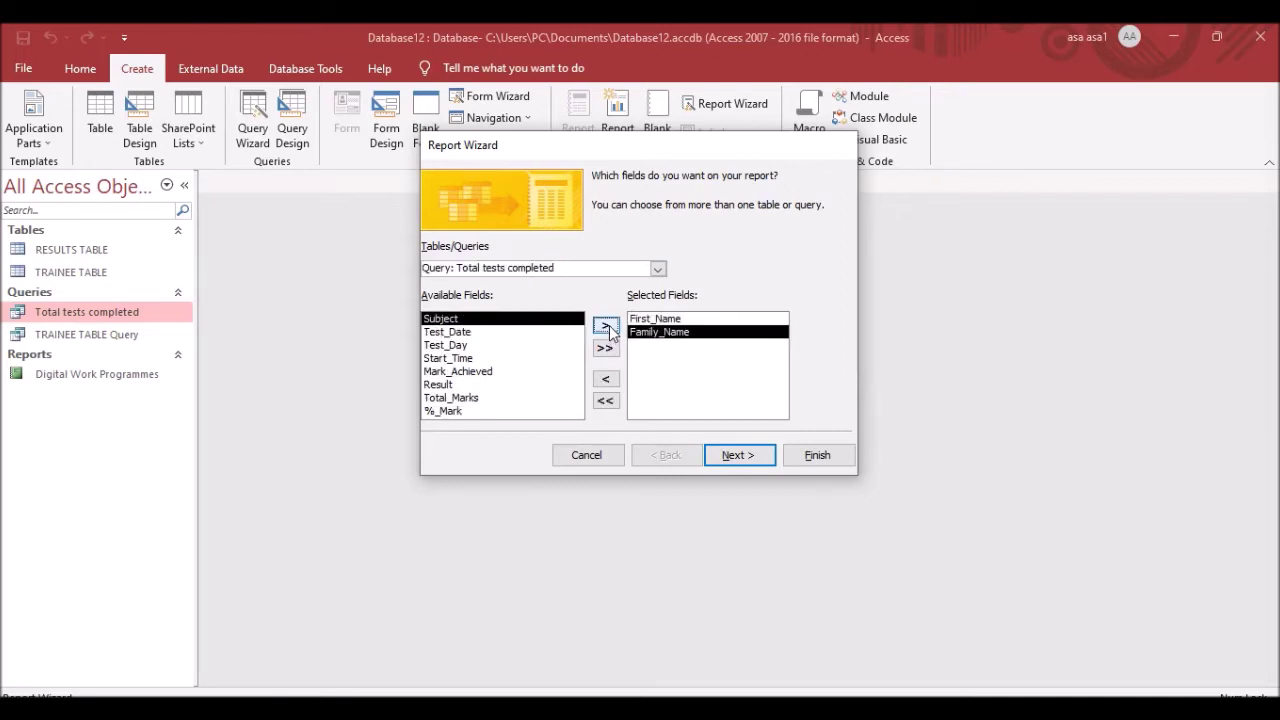
pyautogui.click(607, 328)
pyautogui.click(607, 328)
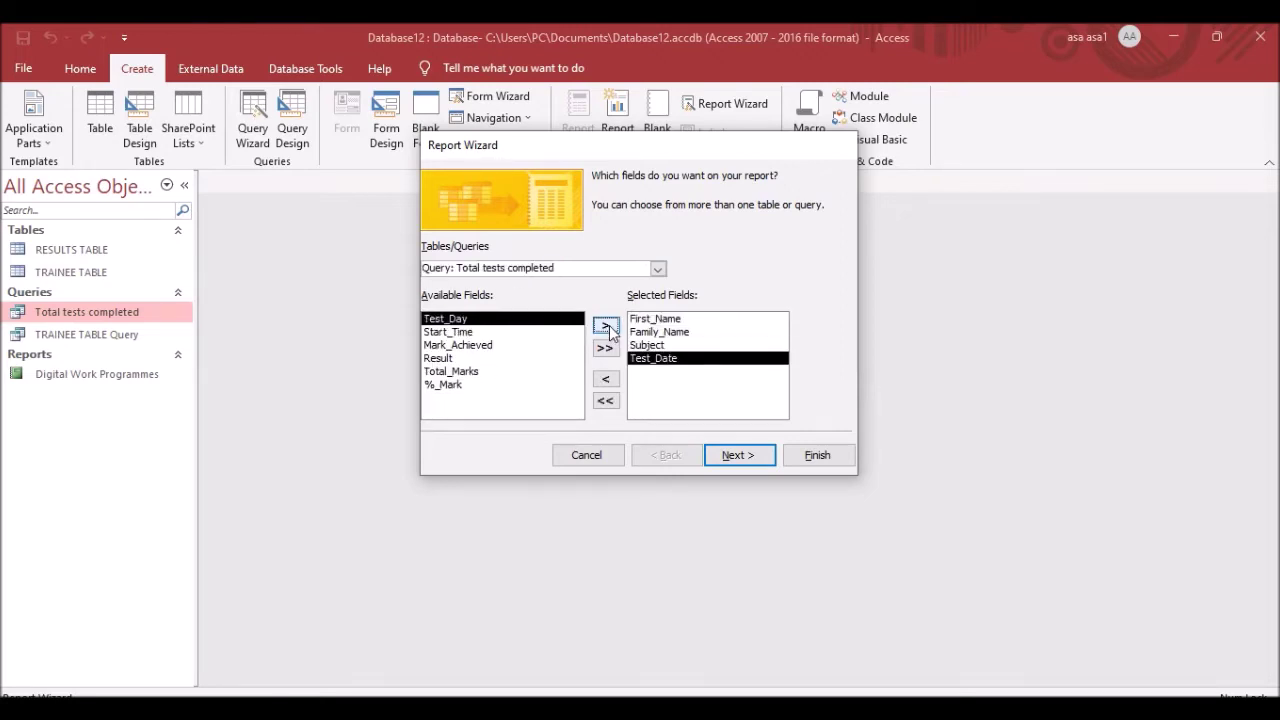
pyautogui.click(607, 328)
# Add Start_Time, Mark_Achieved, %_Mark and Result to the report fields.
pyautogui.hotkey('alt', 'Tab')
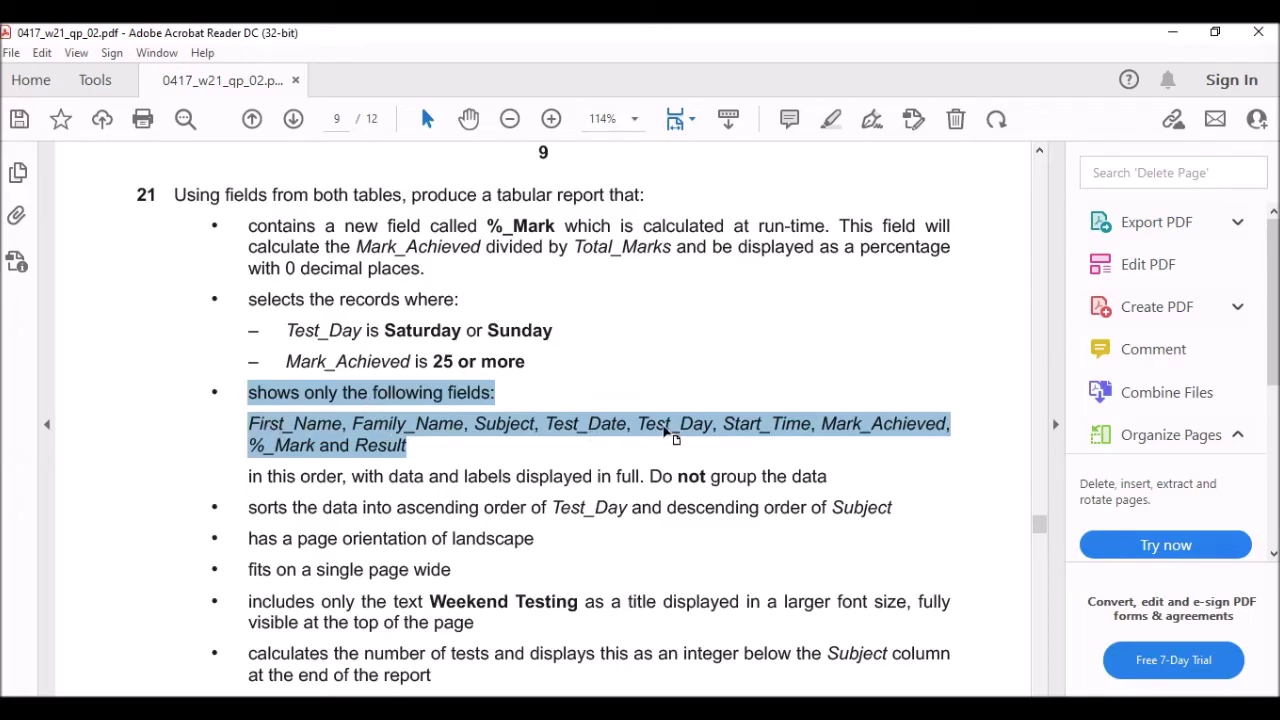
pyautogui.hotkey('alt', 'Tab')
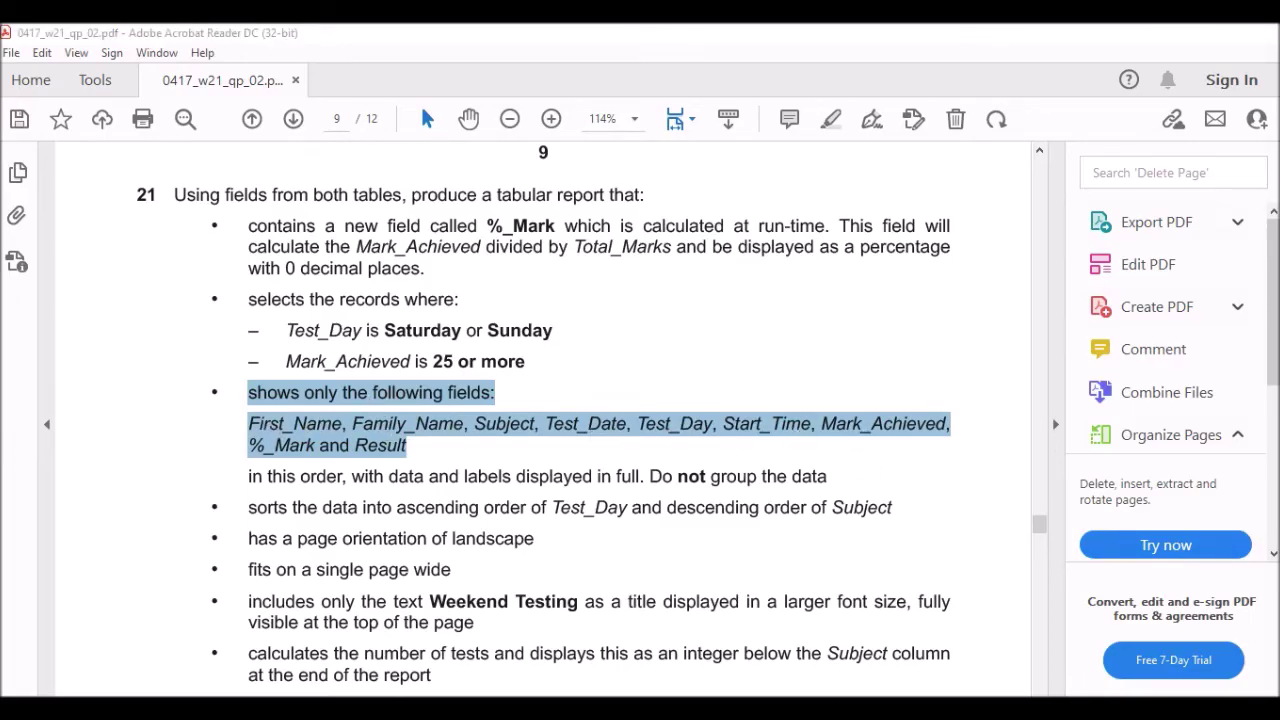
pyautogui.click(605, 325)
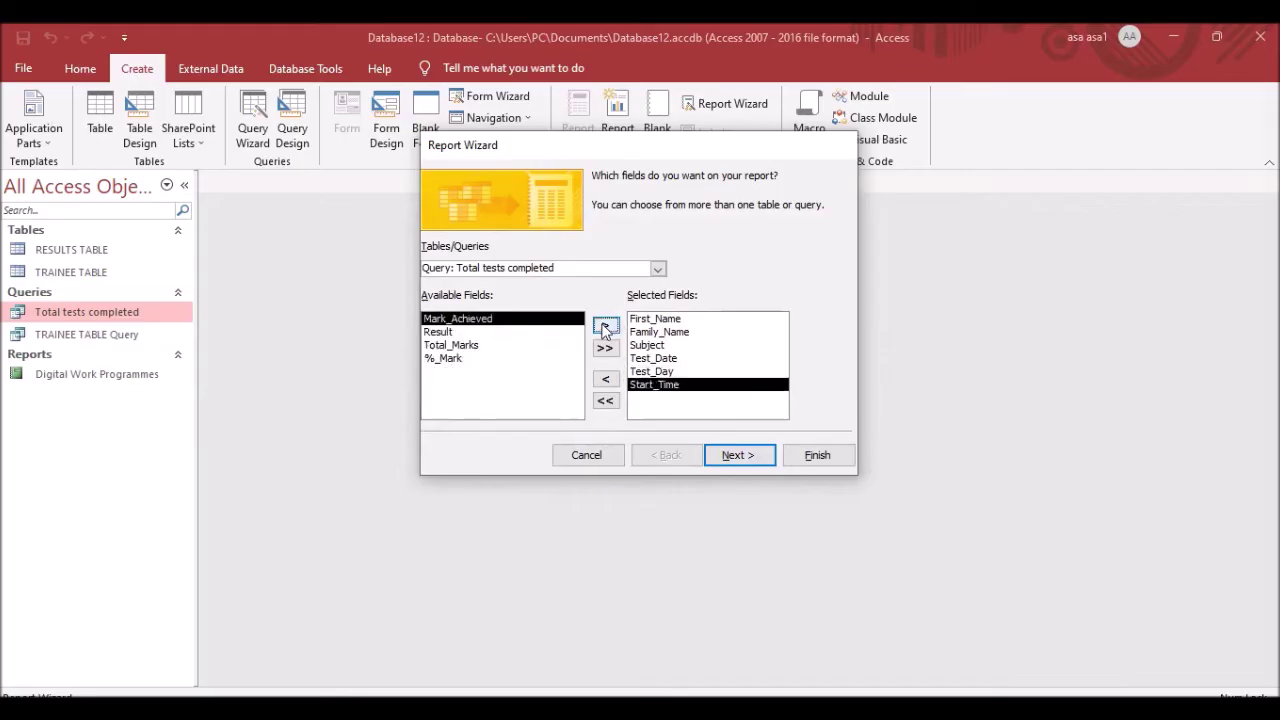
pyautogui.click(605, 325)
pyautogui.hotkey('alt', 'Tab')
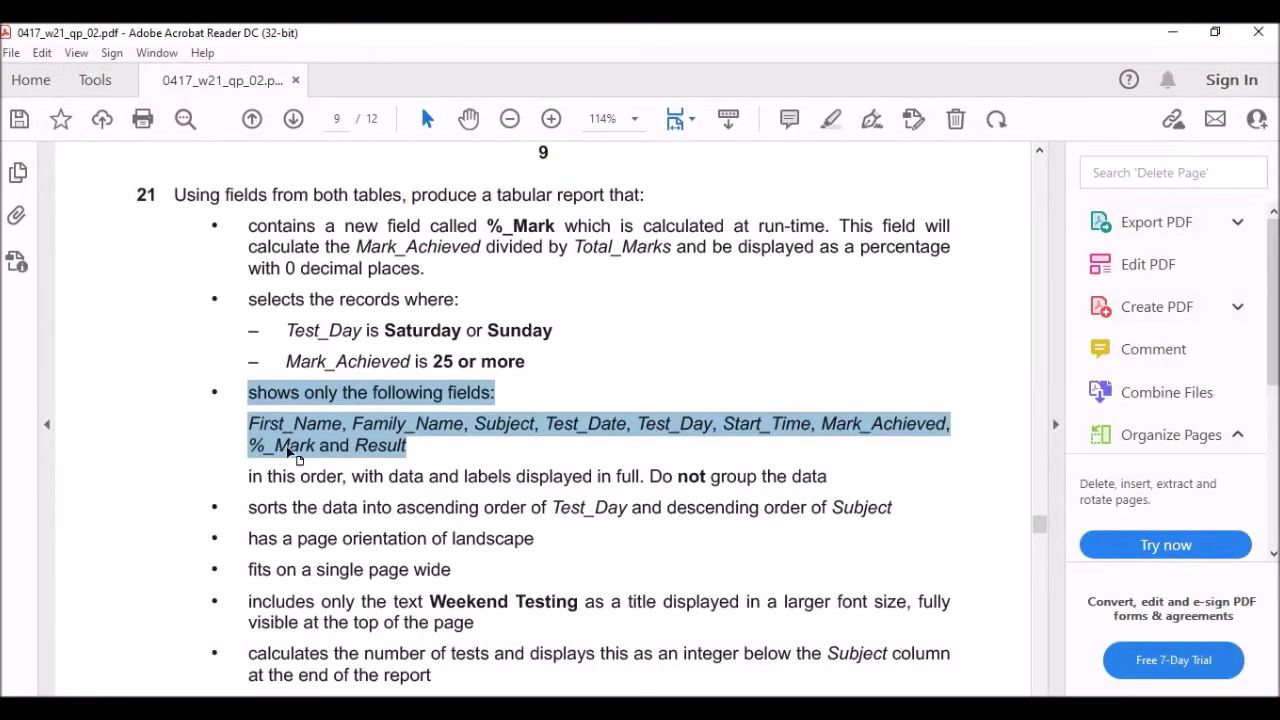
pyautogui.hotkey('alt', 'Tab')
pyautogui.click(460, 345)
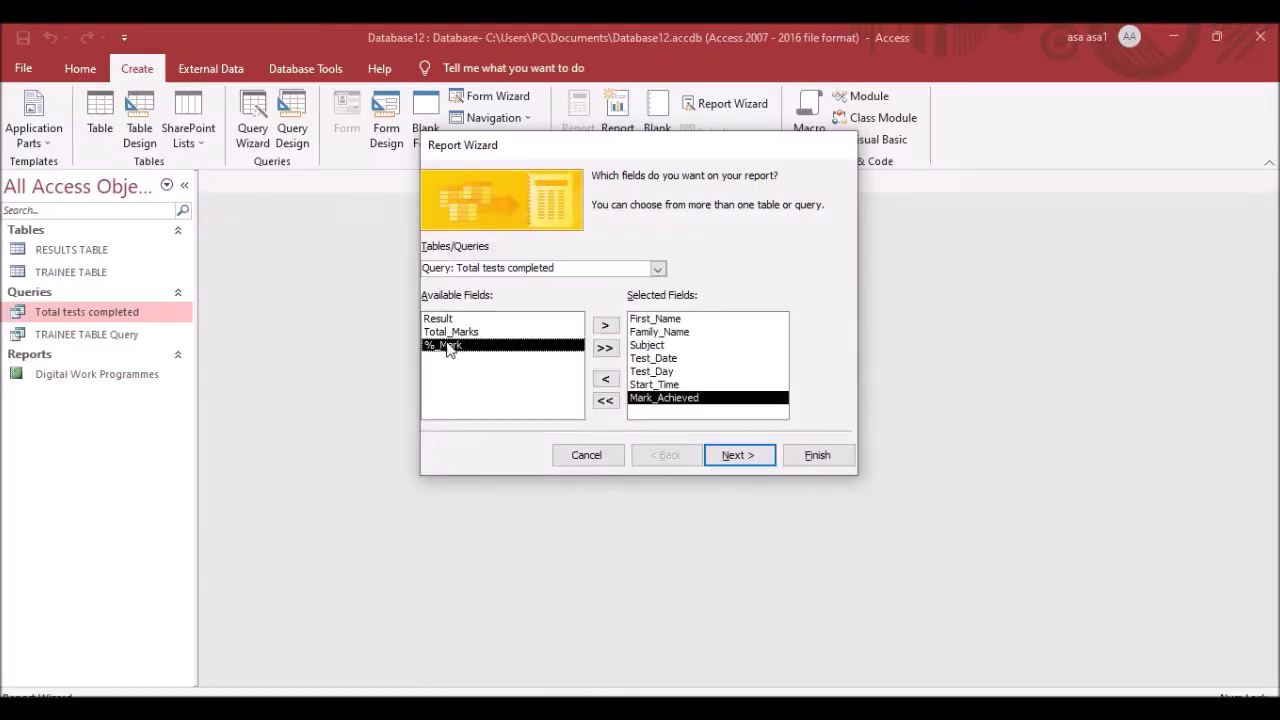
pyautogui.click(605, 326)
pyautogui.click(605, 326)
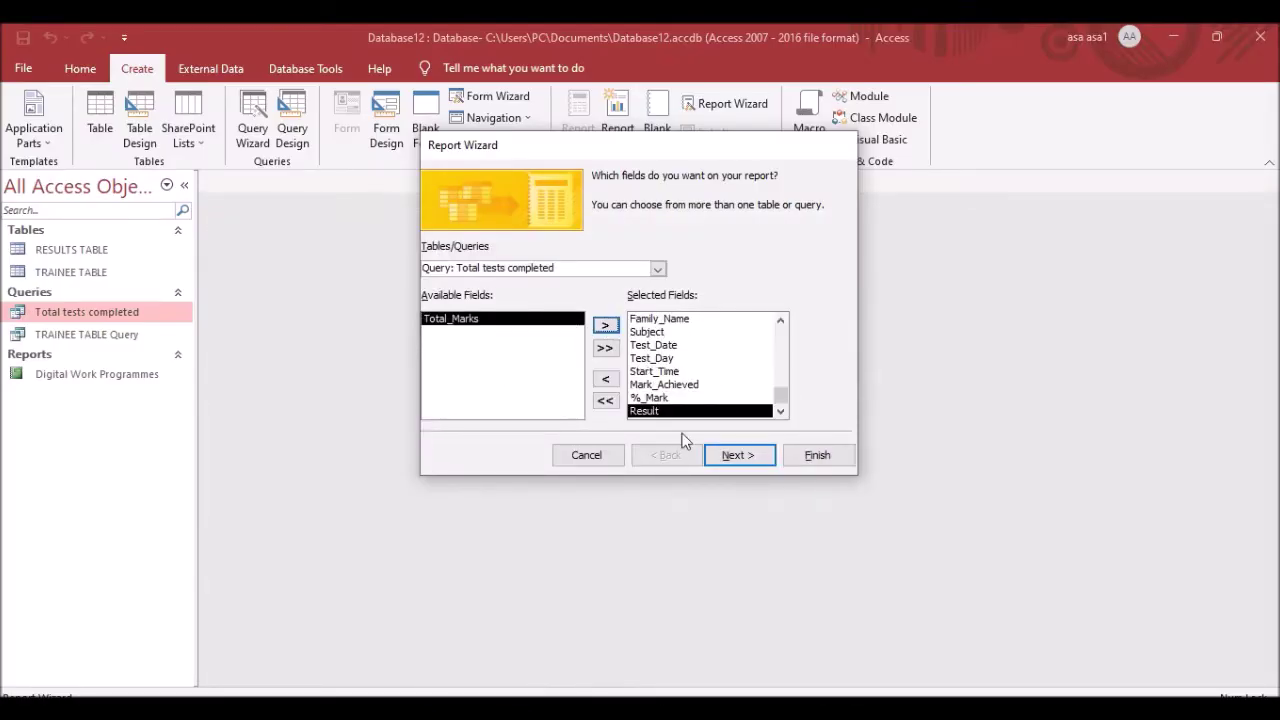
# Move to the data-view page, pick by TRAINEE TABLE, and advance through grouping.
pyautogui.click(729, 456)
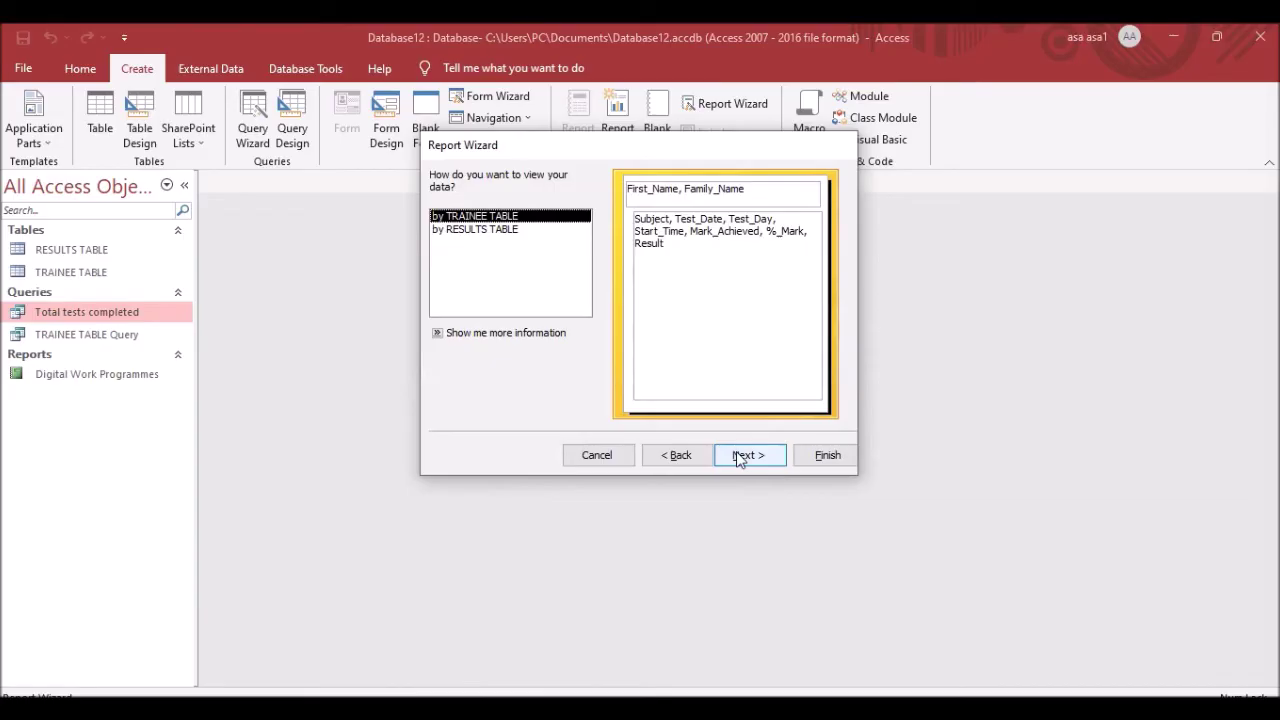
pyautogui.hotkey('alt', 'Tab')
pyautogui.scroll(-2, 390, 481)
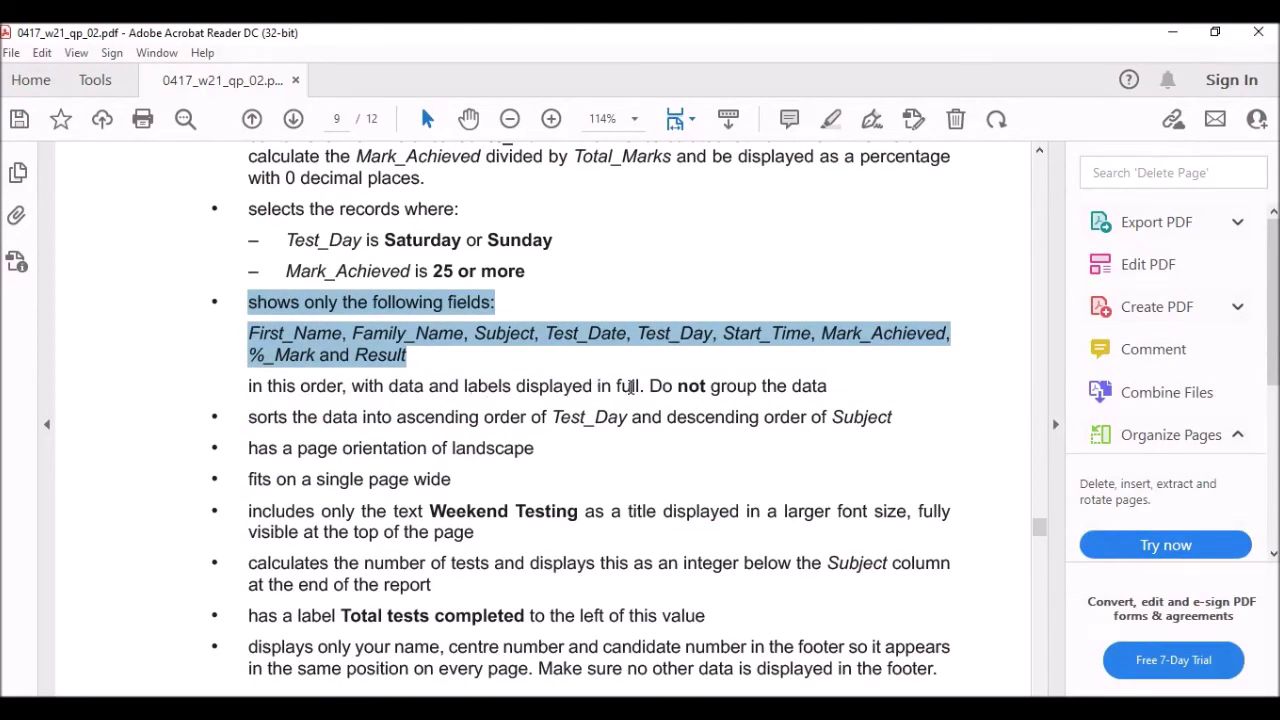
pyautogui.hotkey('alt', 'Tab')
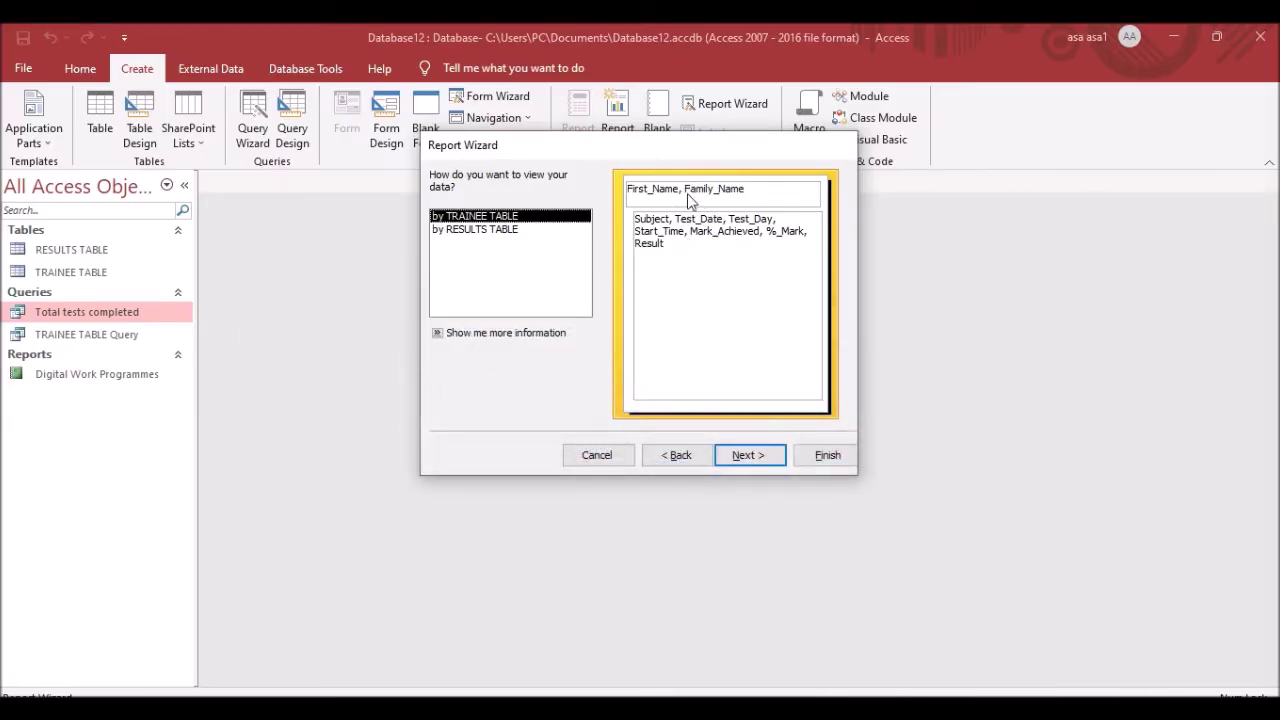
pyautogui.click(490, 230)
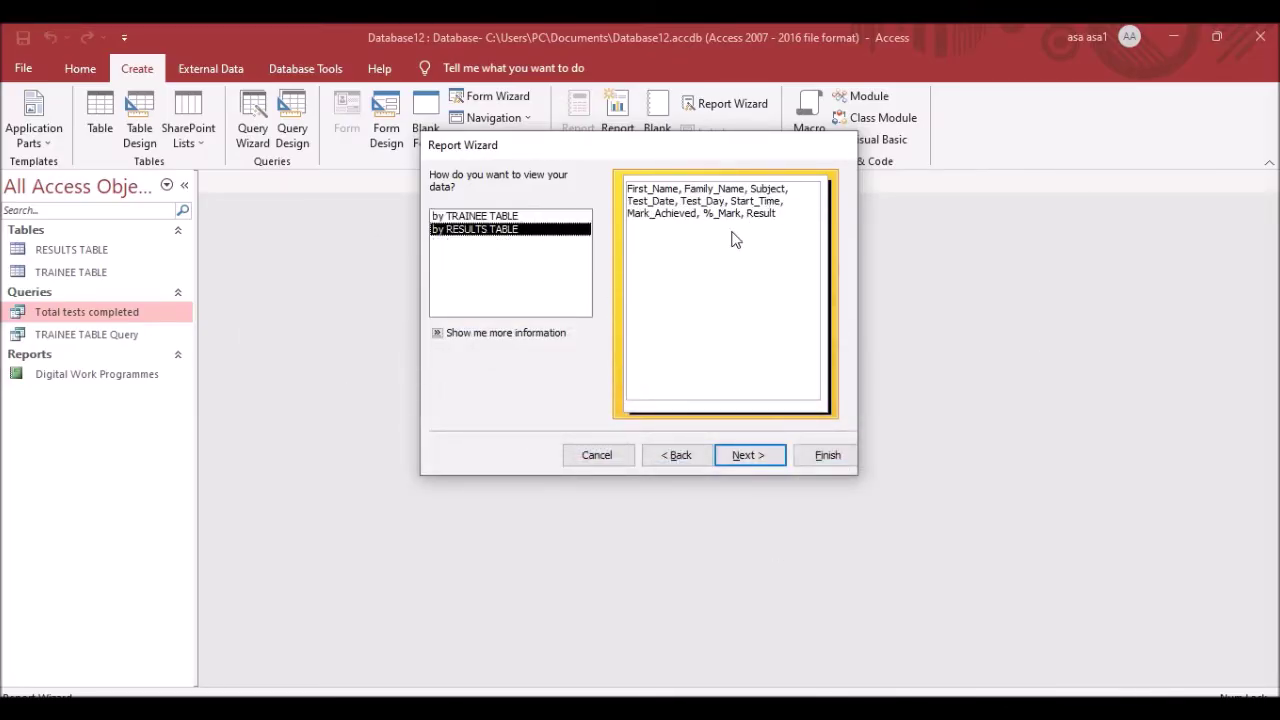
pyautogui.click(505, 216)
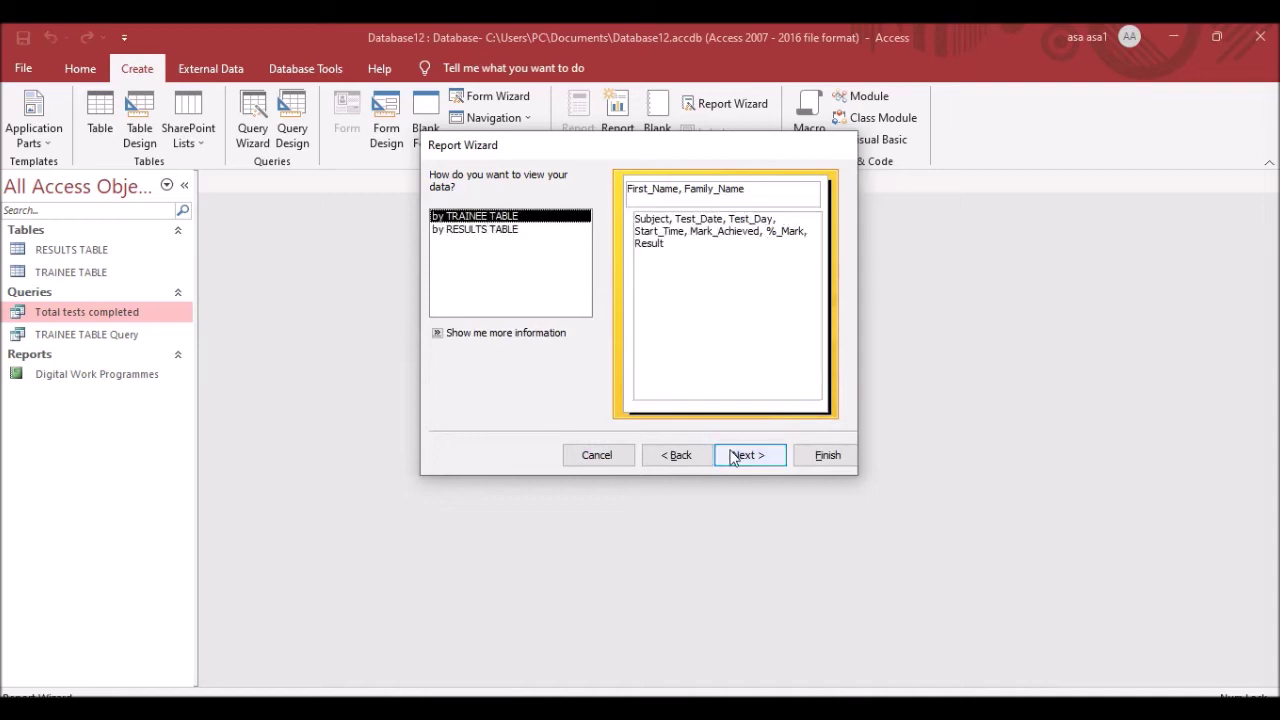
pyautogui.click(745, 456)
pyautogui.click(752, 458)
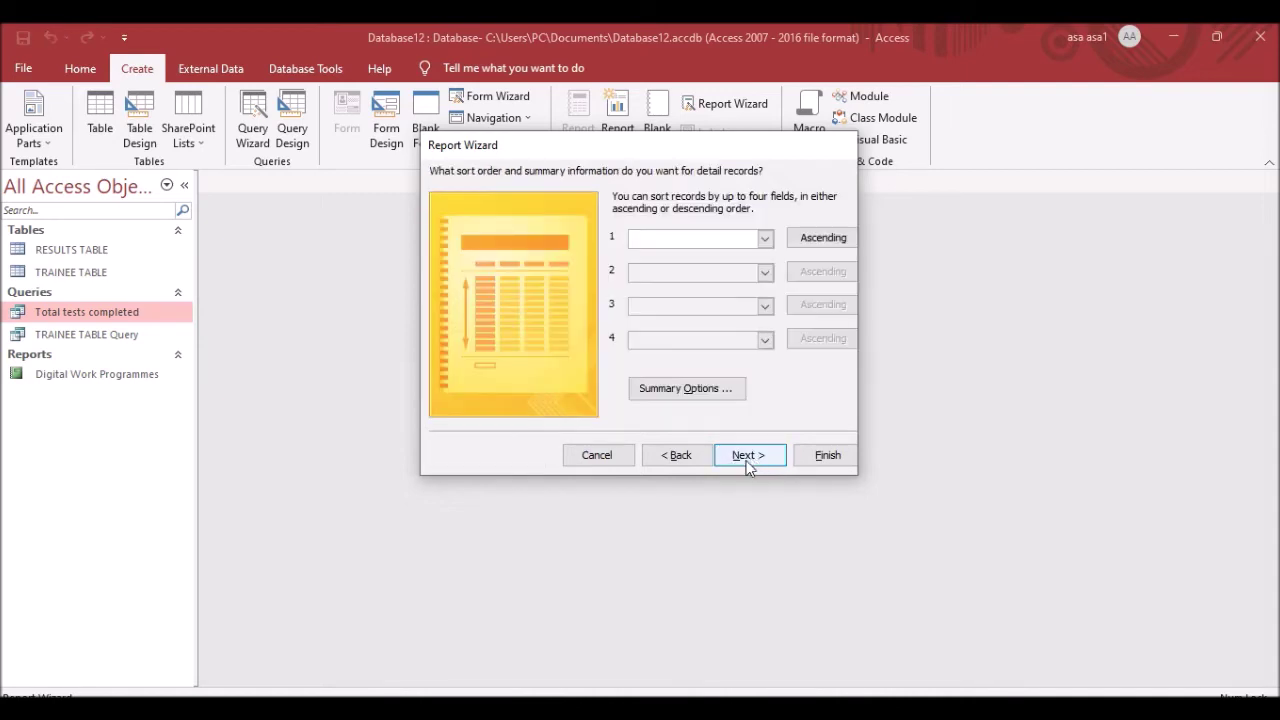
# Go back, view the data by RESULTS TABLE ungrouped, and continue to the sort page.
pyautogui.click(677, 457)
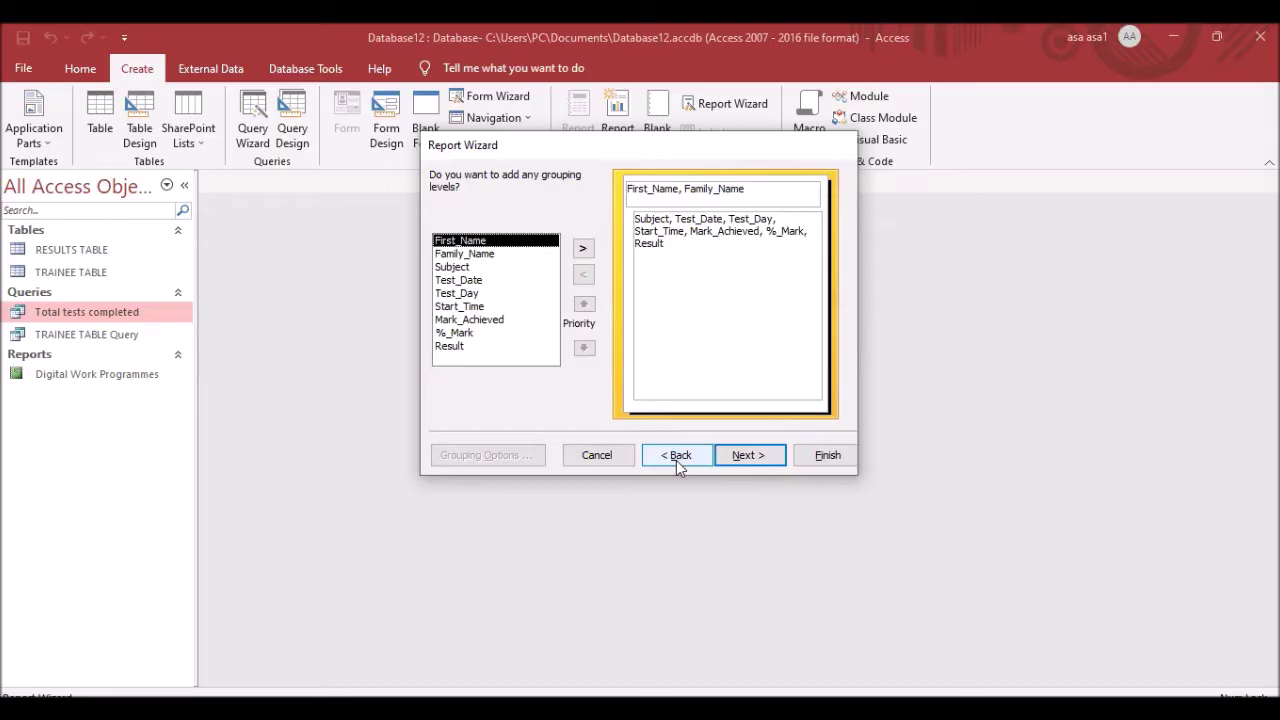
pyautogui.click(676, 458)
pyautogui.click(737, 458)
pyautogui.click(679, 458)
pyautogui.click(490, 229)
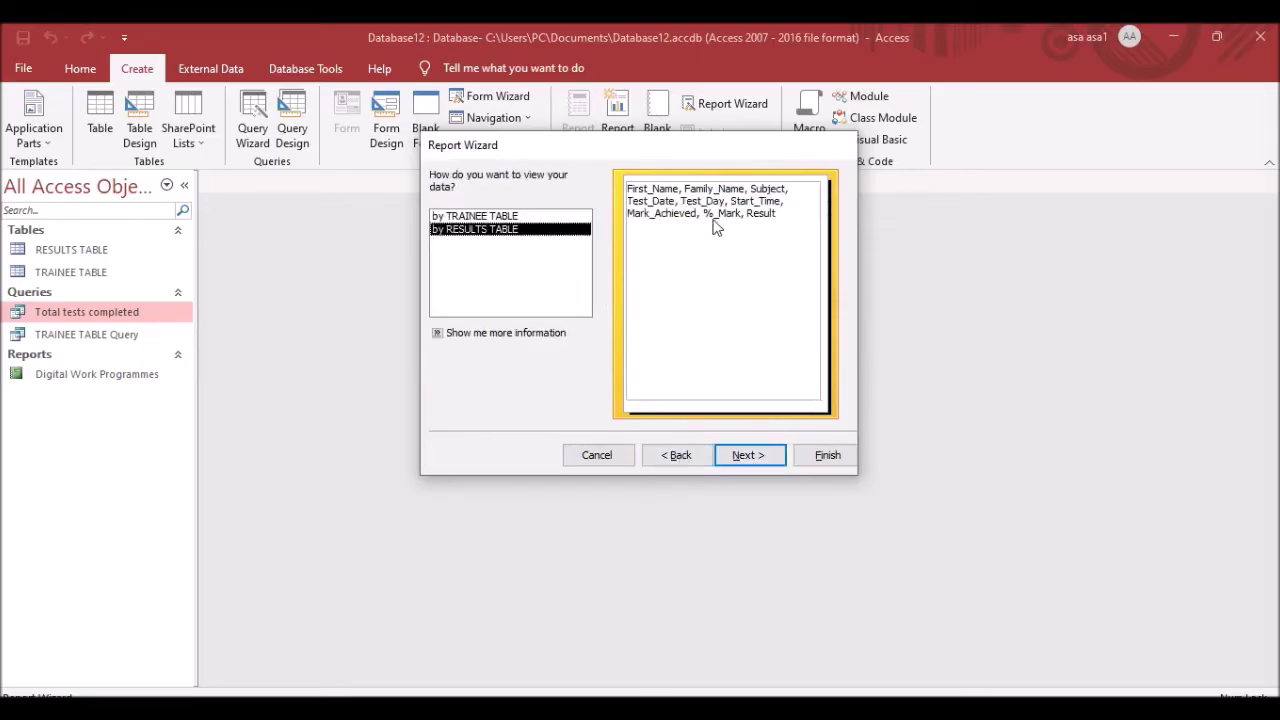
pyautogui.click(750, 455)
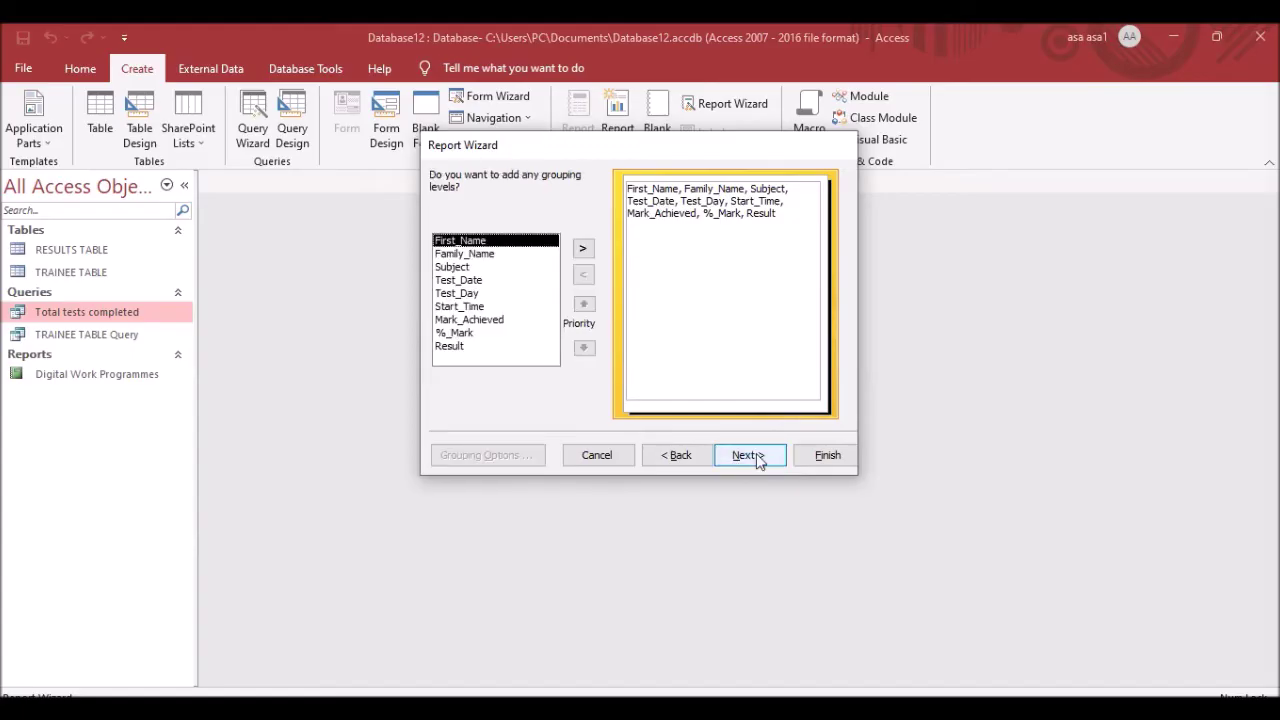
pyautogui.click(750, 456)
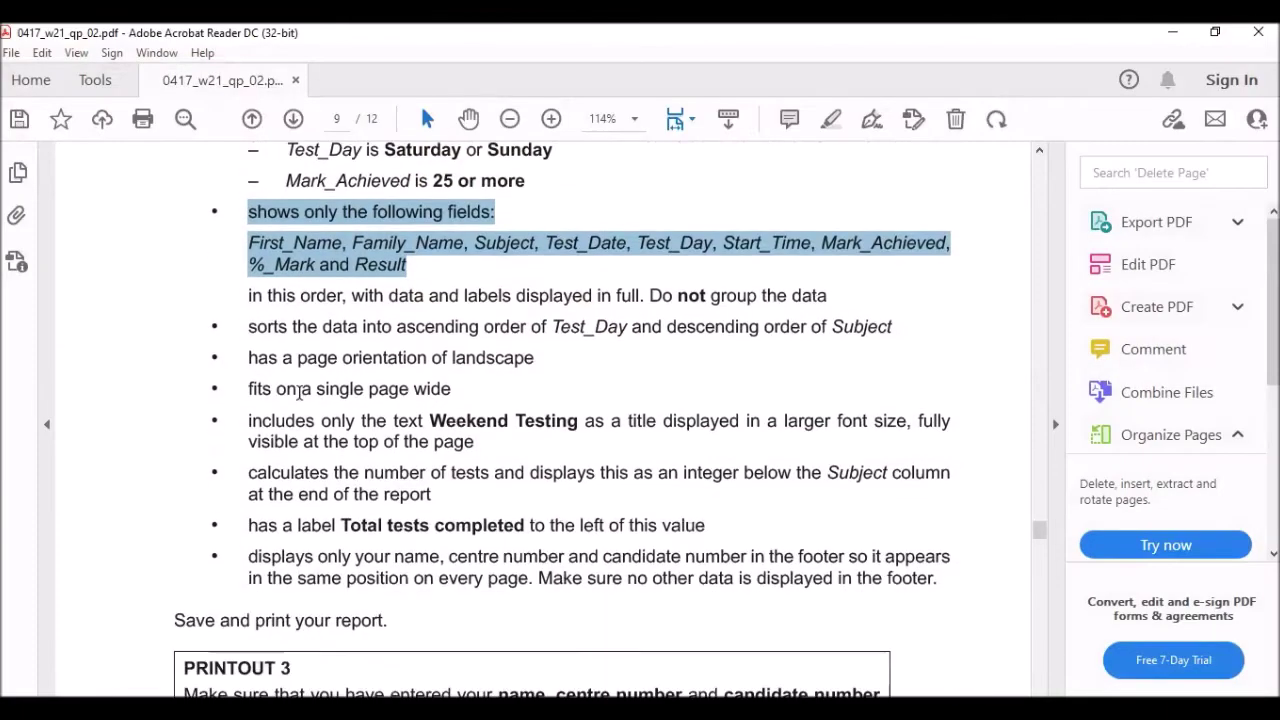
# Sort the report by Test_Day then Subject and set landscape orientation.
pyautogui.moveTo(248, 327); pyautogui.dragTo(645, 332)
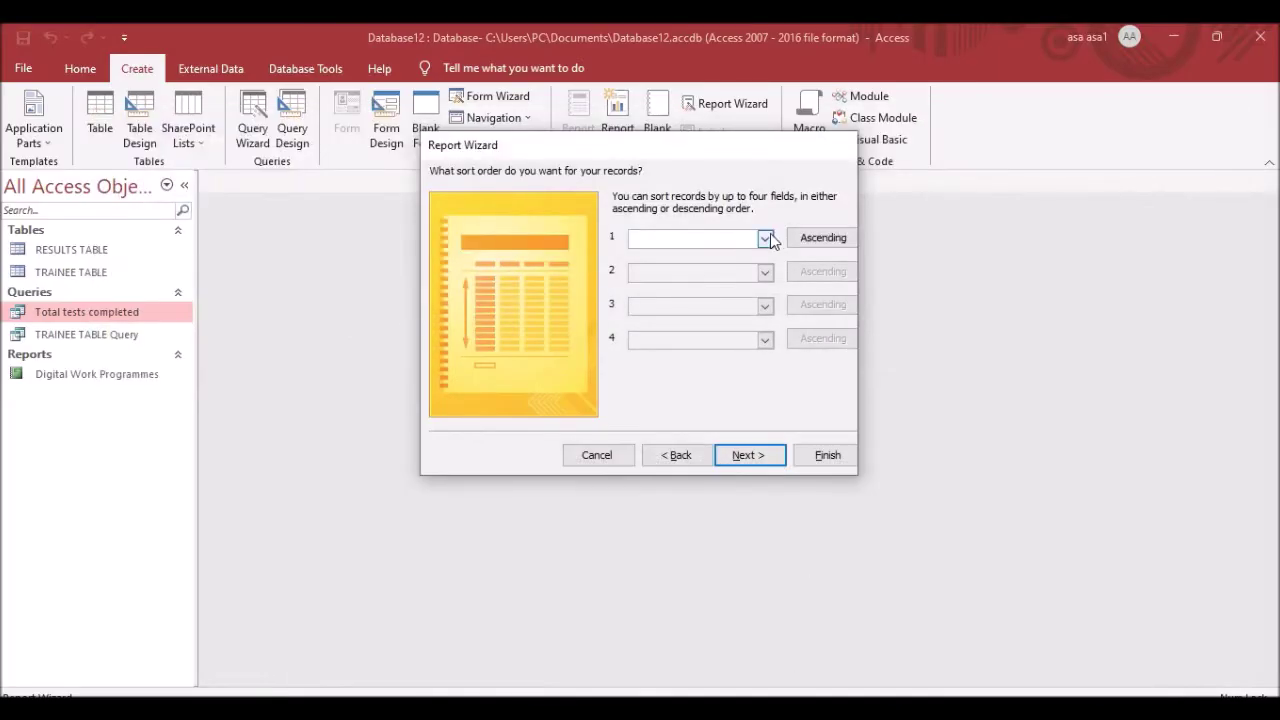
pyautogui.click(765, 238)
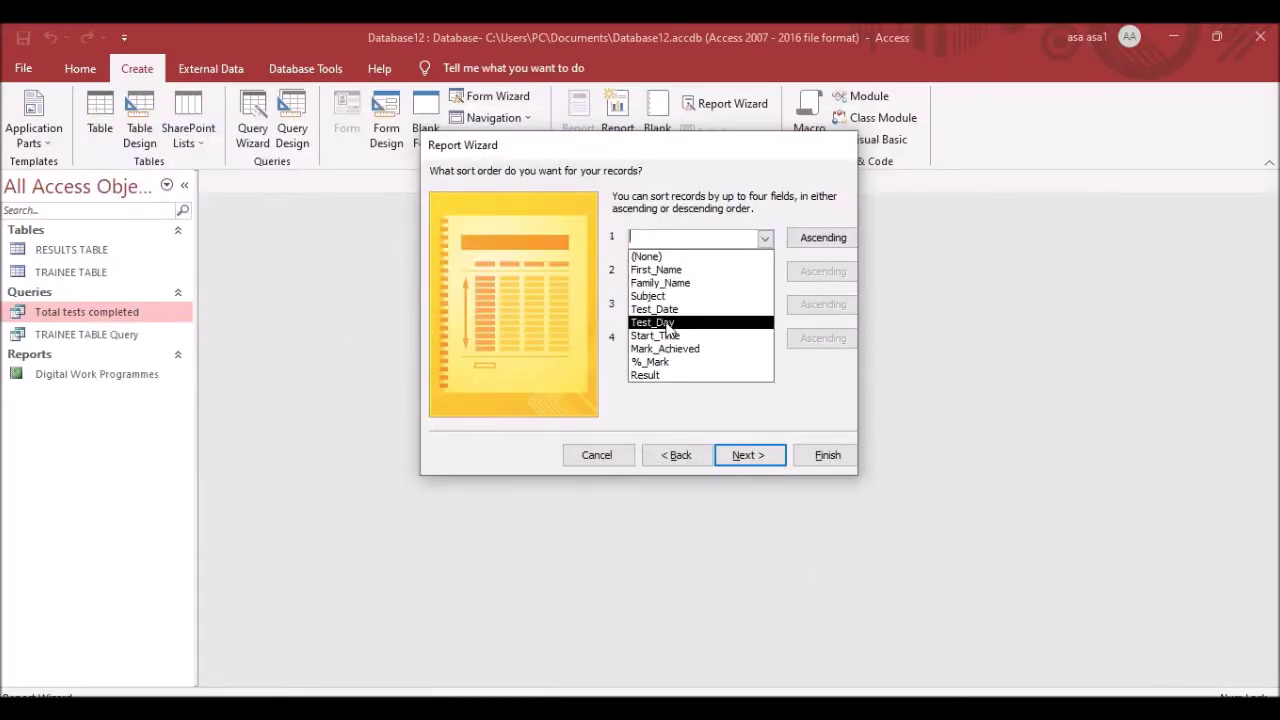
pyautogui.click(690, 310)
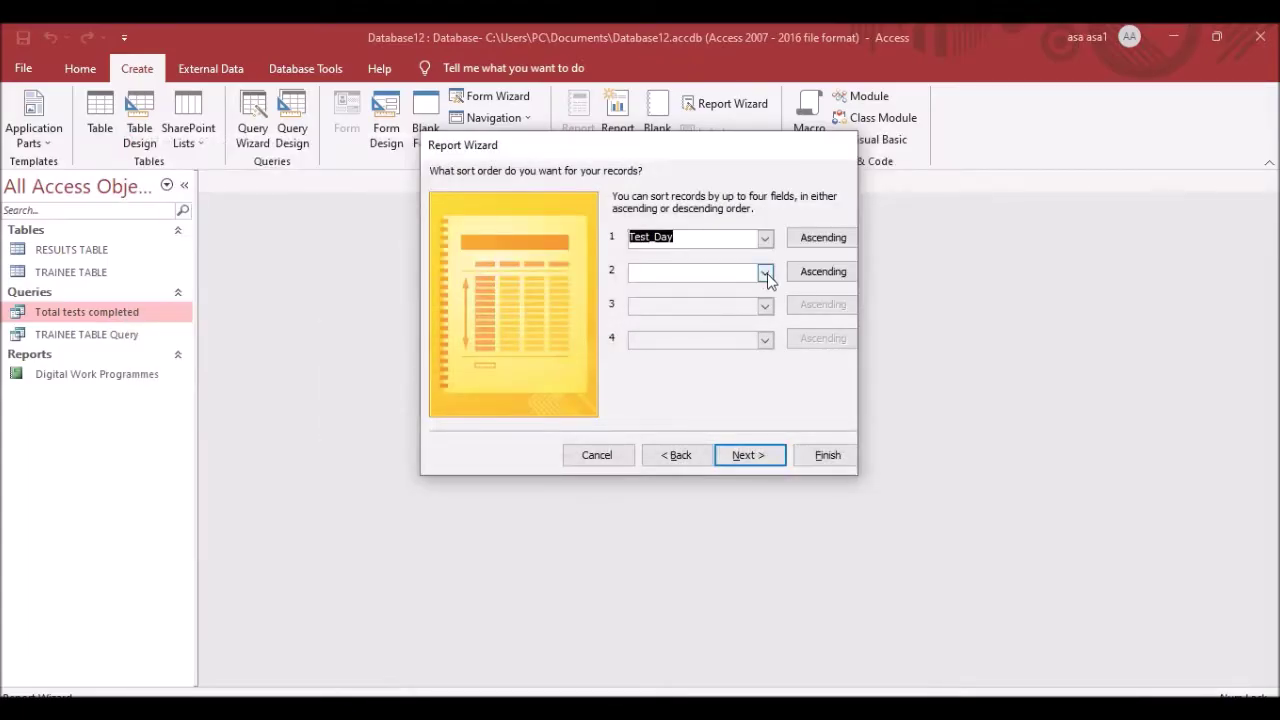
pyautogui.click(765, 272)
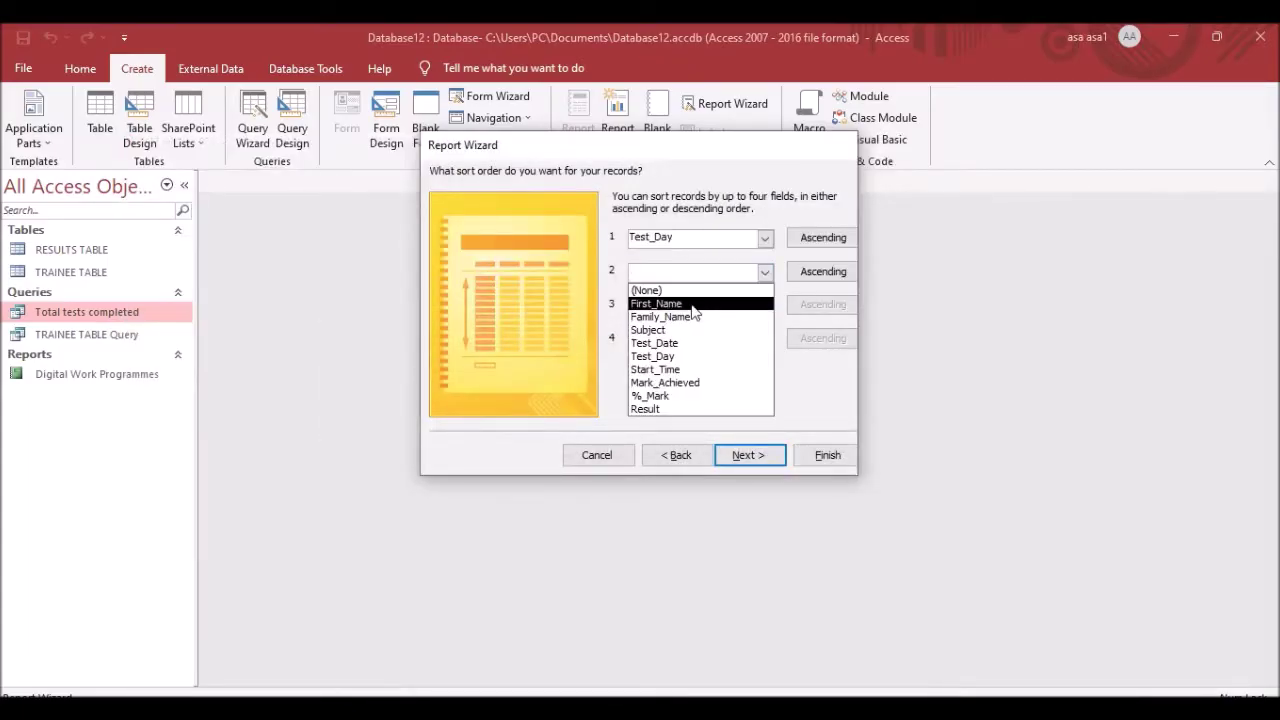
pyautogui.click(690, 329)
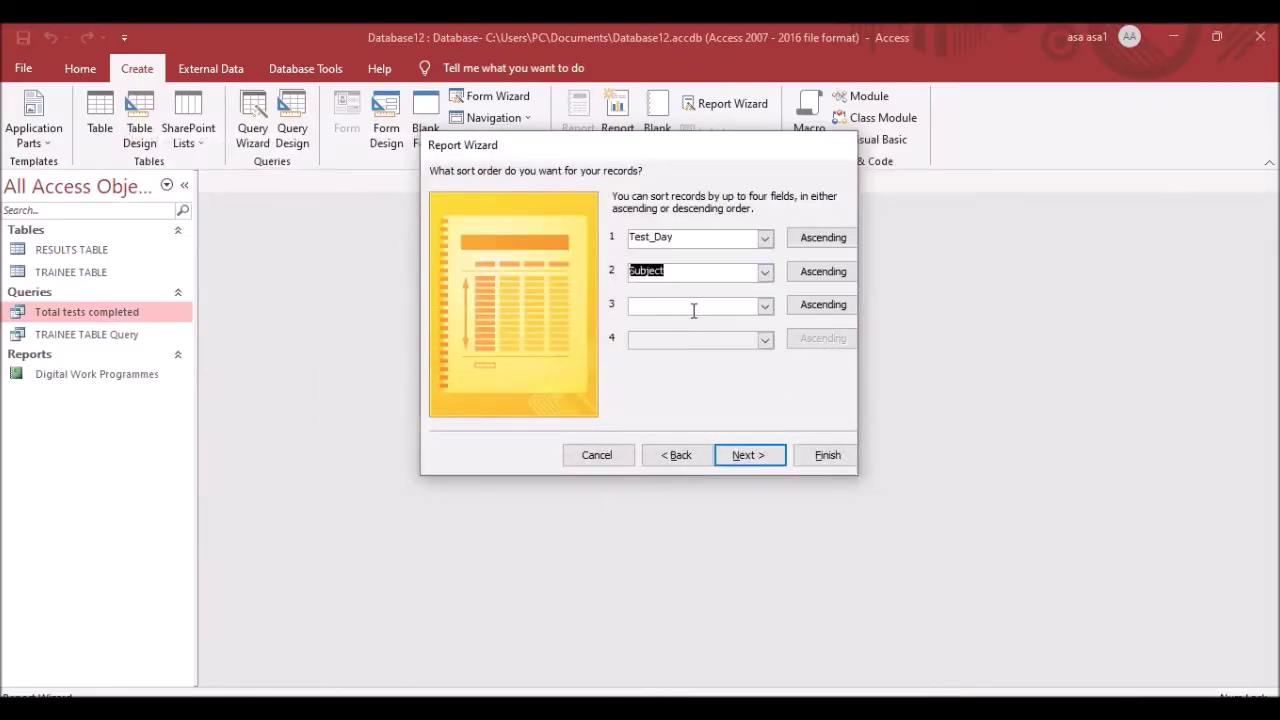
pyautogui.click(746, 452)
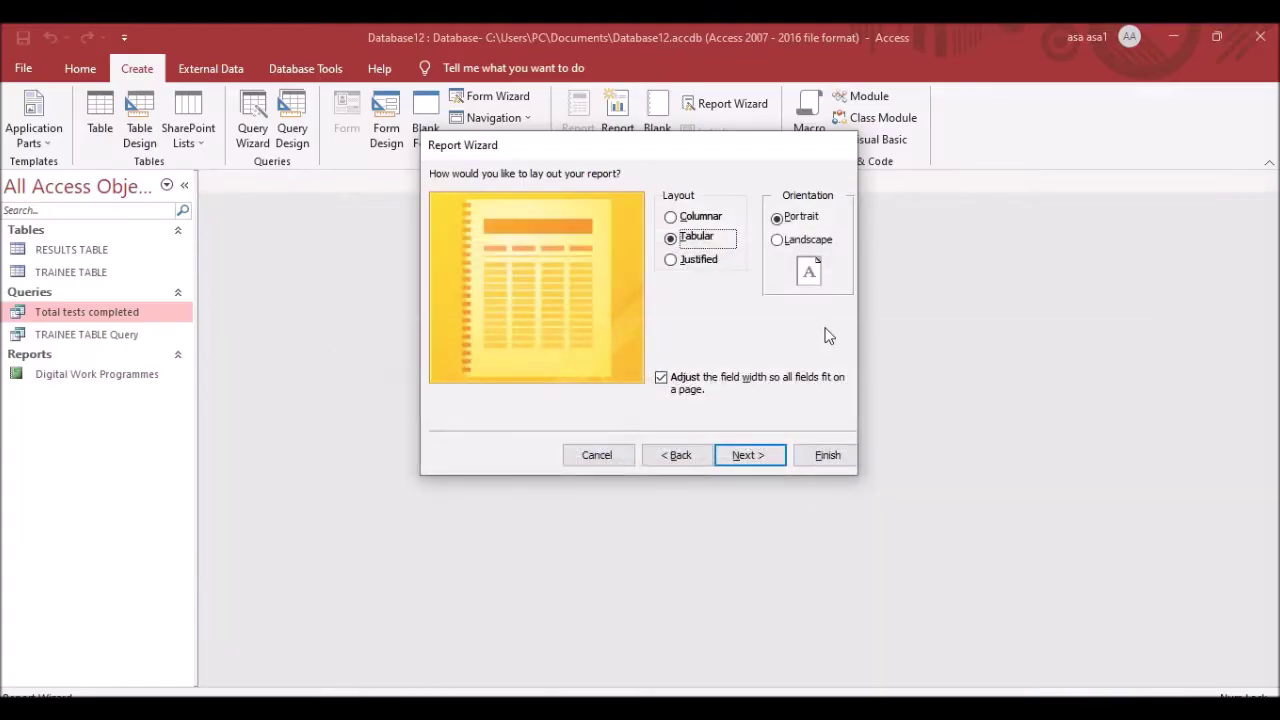
pyautogui.click(780, 242)
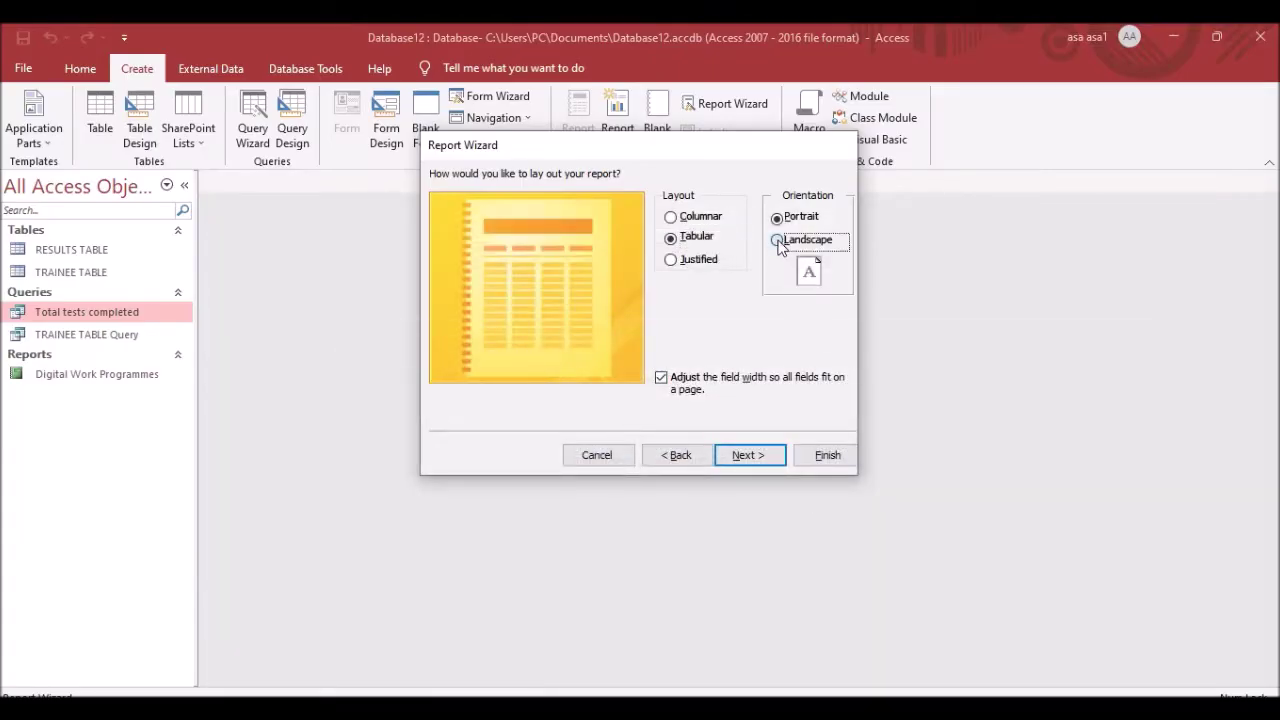
pyautogui.click(752, 456)
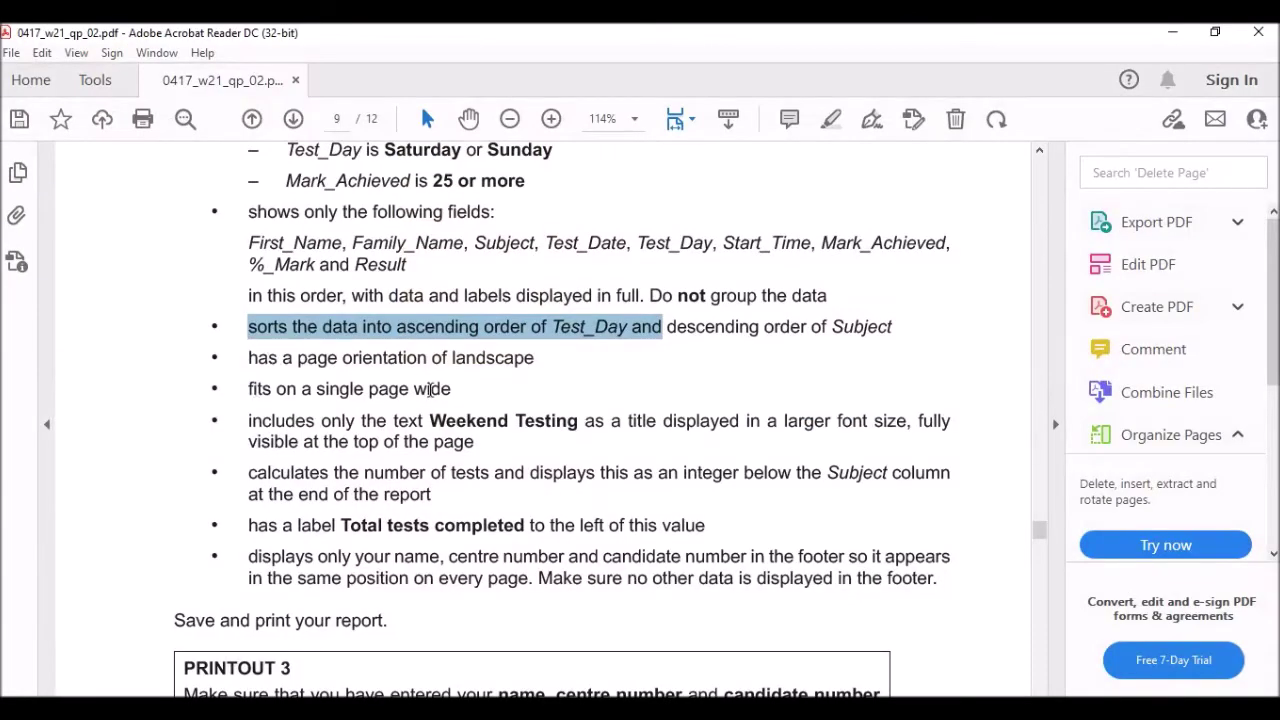
# Title the report 'Weekend Testing' and finish the wizard.
pyautogui.moveTo(430, 420); pyautogui.dragTo(560, 424)
pyautogui.hotkey('ctrl', 'c')
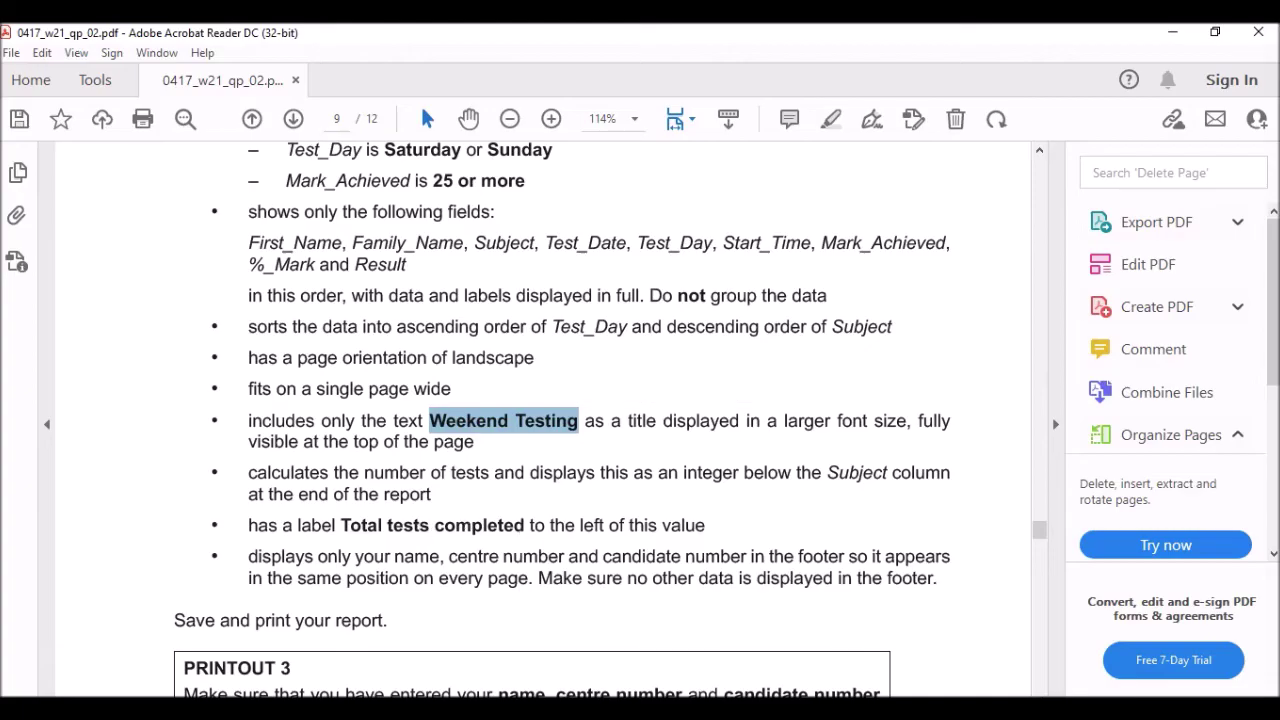
pyautogui.hotkey('alt', 'Tab')
pyautogui.press('BackSpace')
pyautogui.press('BackSpace')
pyautogui.press('BackSpace')
pyautogui.press('BackSpace')
pyautogui.press('BackSpace')
pyautogui.press('BackSpace')
pyautogui.press('BackSpace')
pyautogui.press('BackSpace')
pyautogui.press('BackSpace')
pyautogui.press('BackSpace')
pyautogui.hotkey('ctrl', 'v')
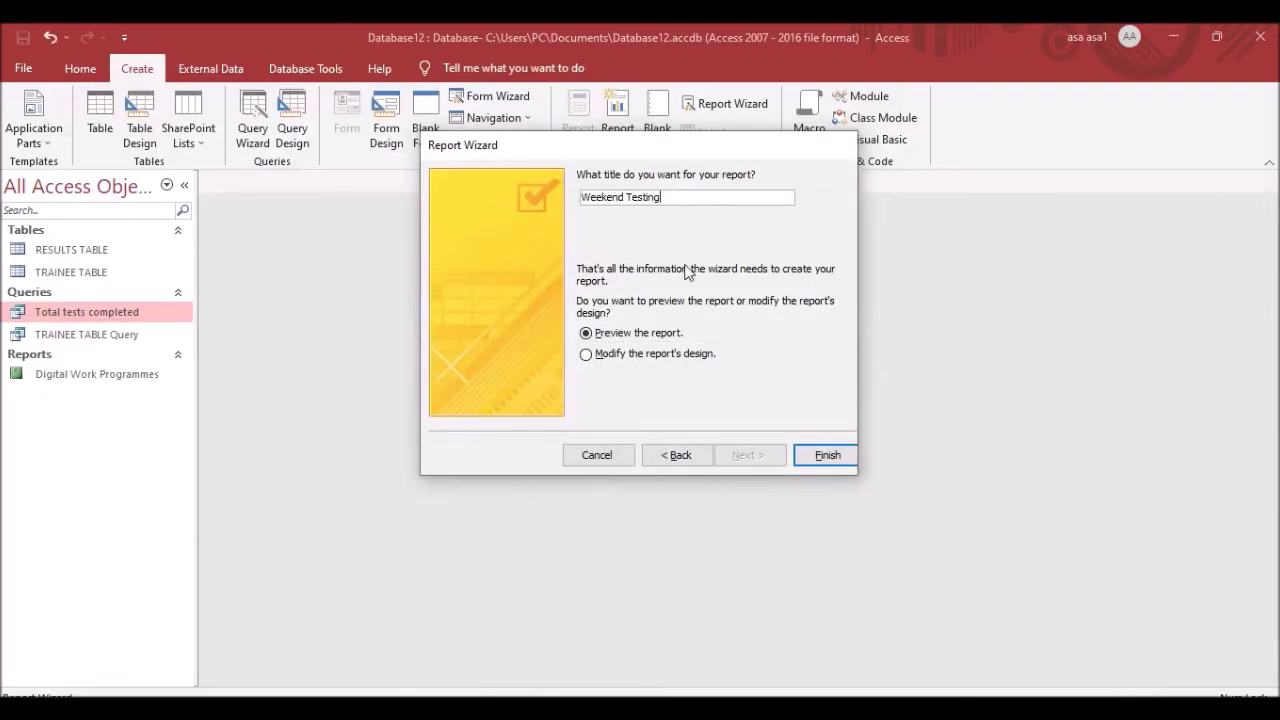
pyautogui.click(826, 455)
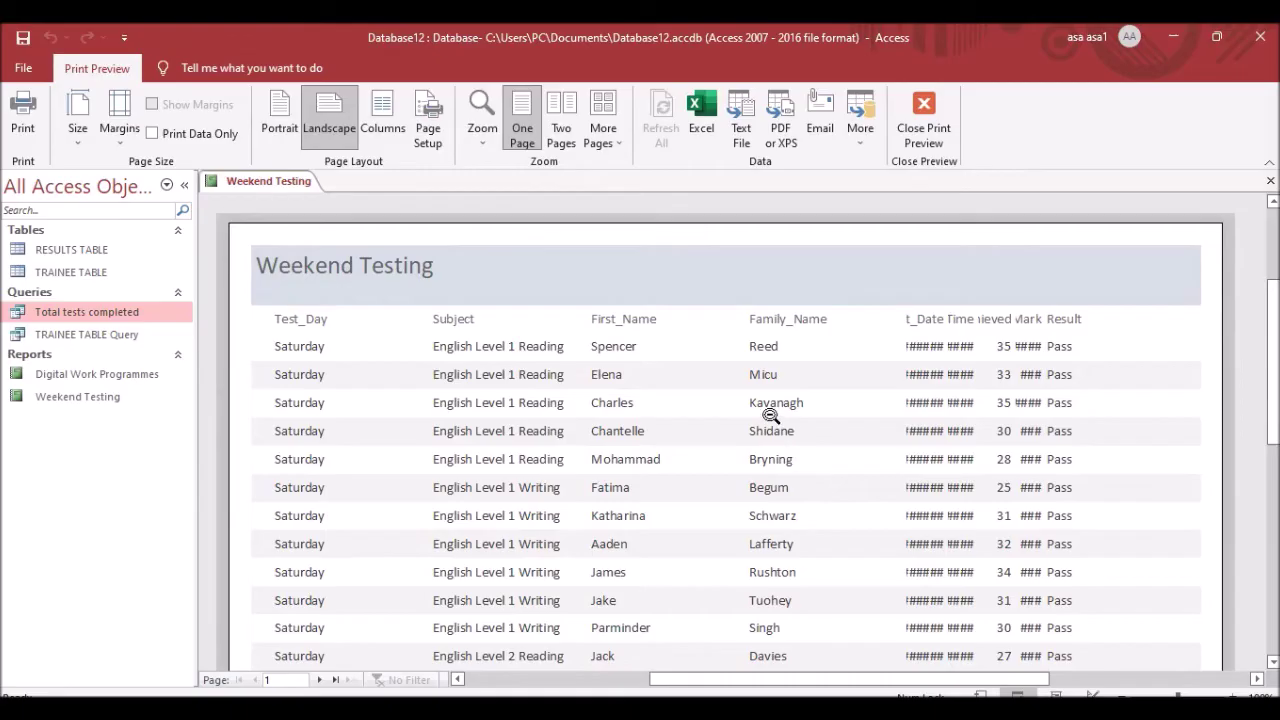
# Scroll through the landscape Weekend Testing preview, then close Print Preview from the tab's menu.
pyautogui.scroll(-1, 792, 452)
pyautogui.scroll(2, 792, 452)
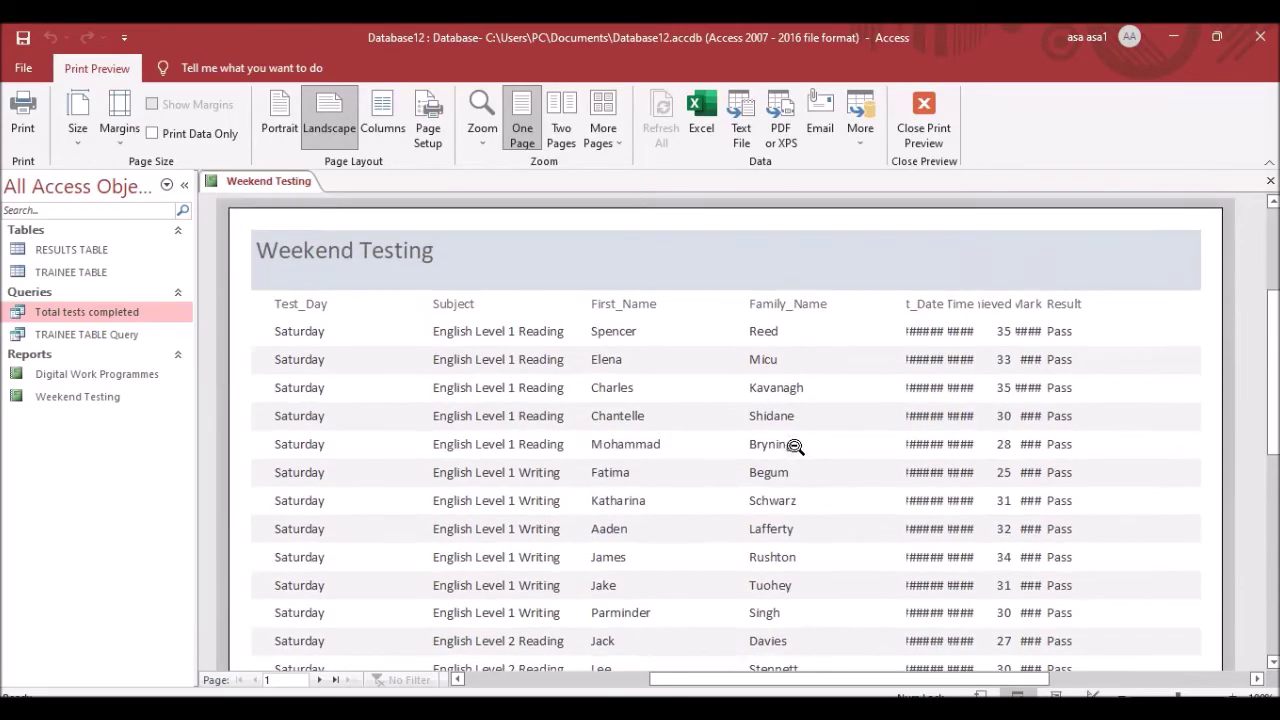
pyautogui.scroll(-8, 726, 515)
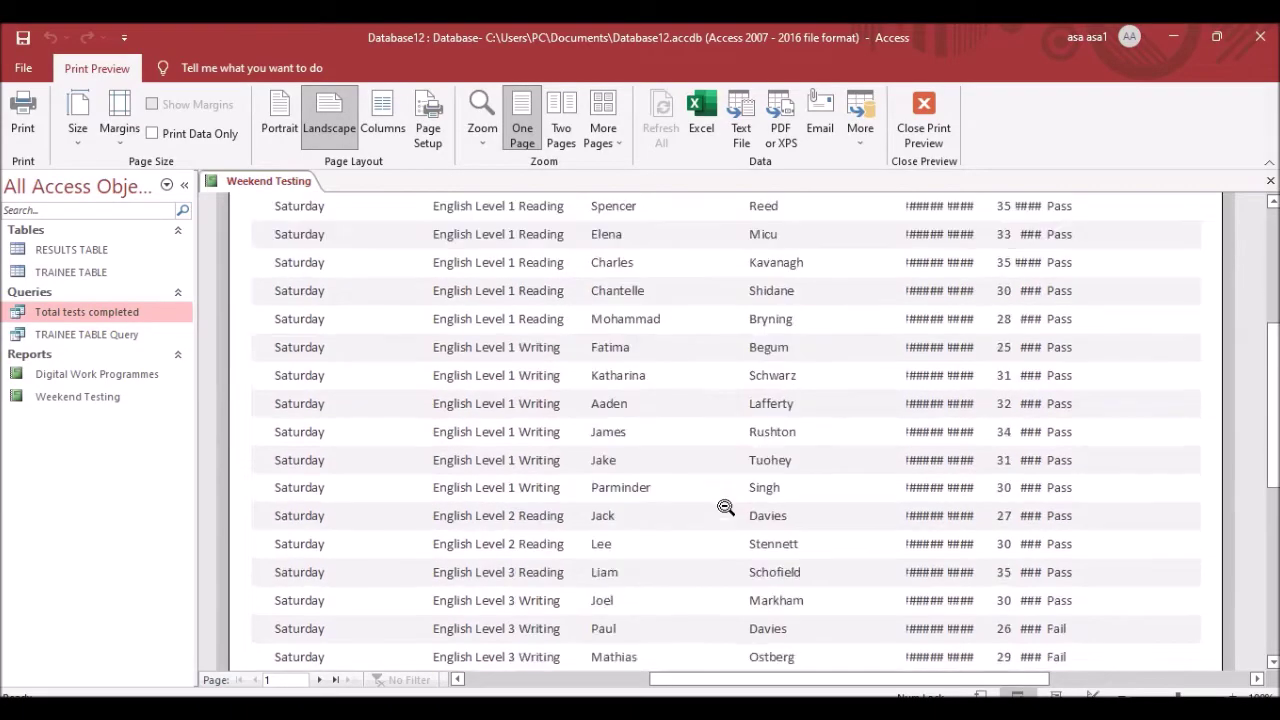
pyautogui.scroll(5, 726, 523)
pyautogui.scroll(3, 570, 374)
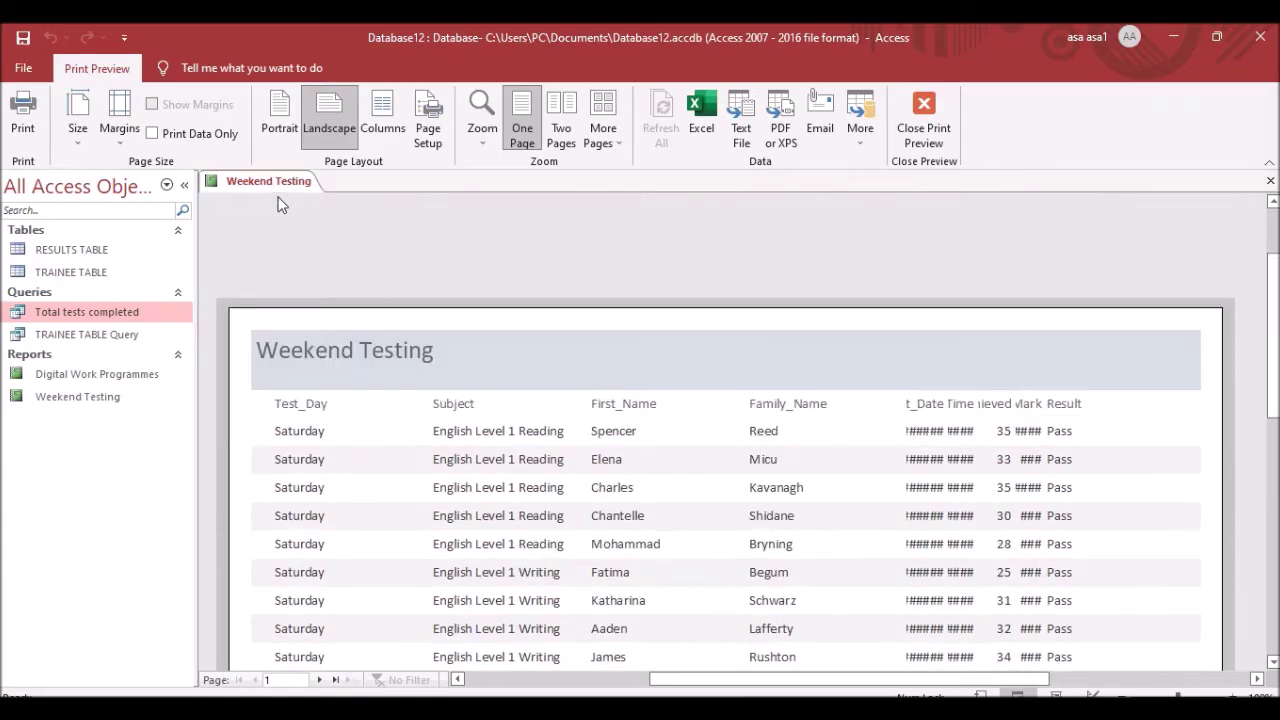
pyautogui.rightClick(279, 182)
pyautogui.click(333, 290)
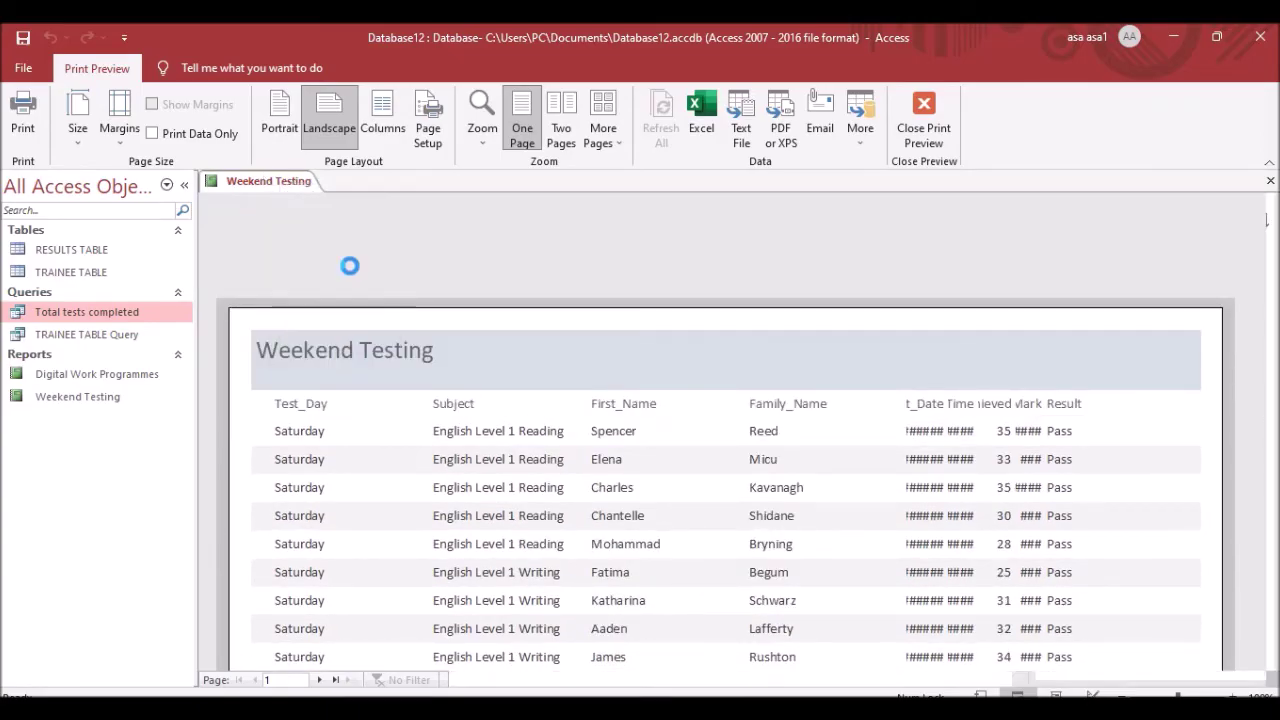
# In Layout View, narrow the Test_Day column and heading, then move it after Family_Name.
pyautogui.rightClick(279, 182)
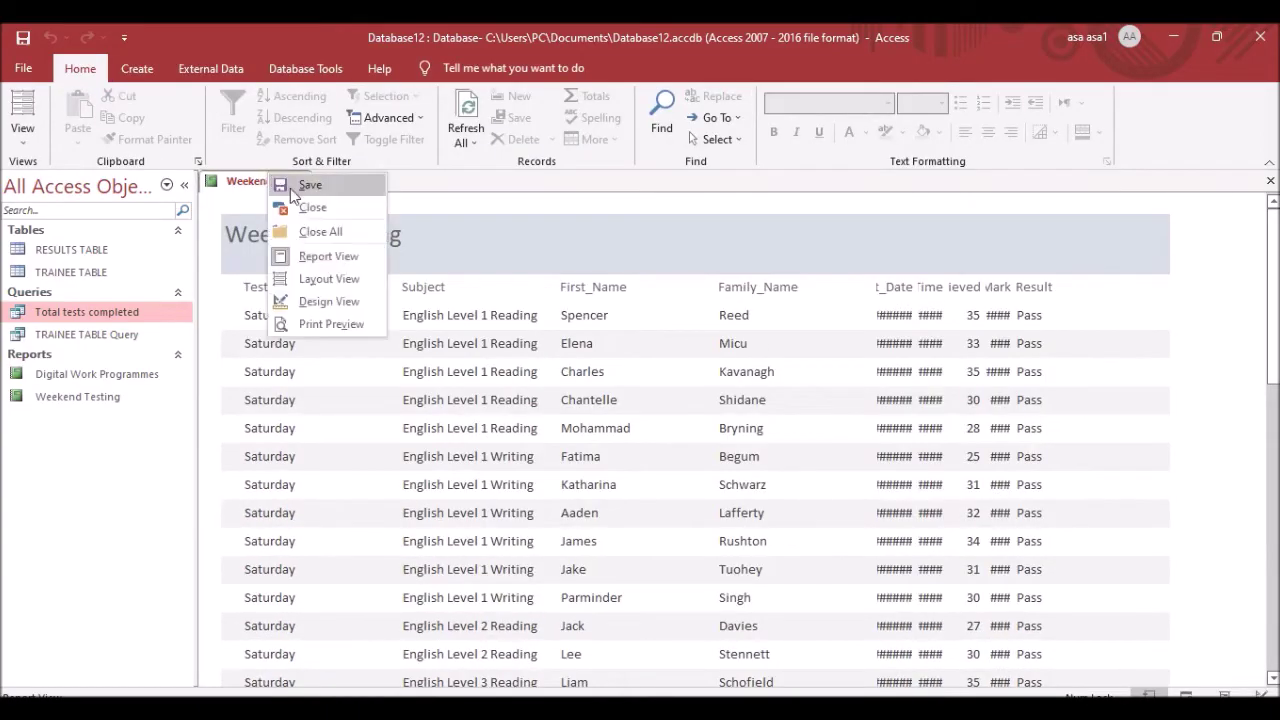
pyautogui.click(343, 278)
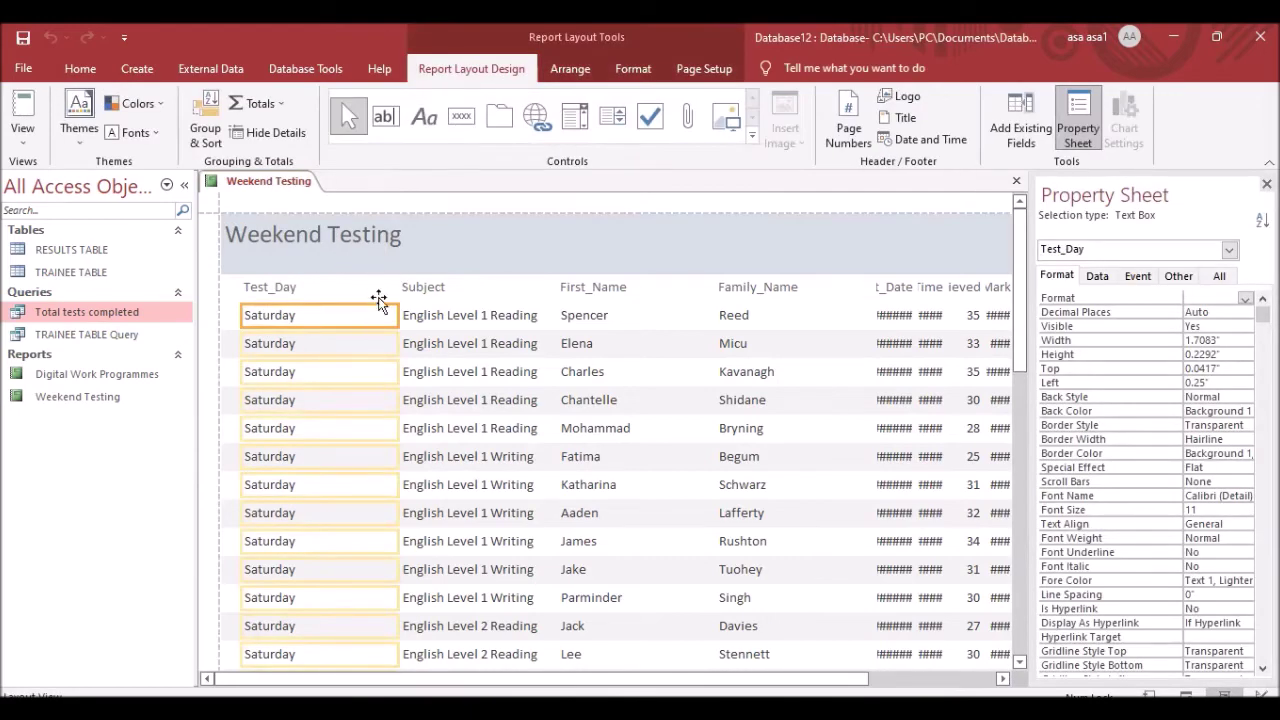
pyautogui.moveTo(403, 316); pyautogui.dragTo(313, 318)
pyautogui.click(278, 264)
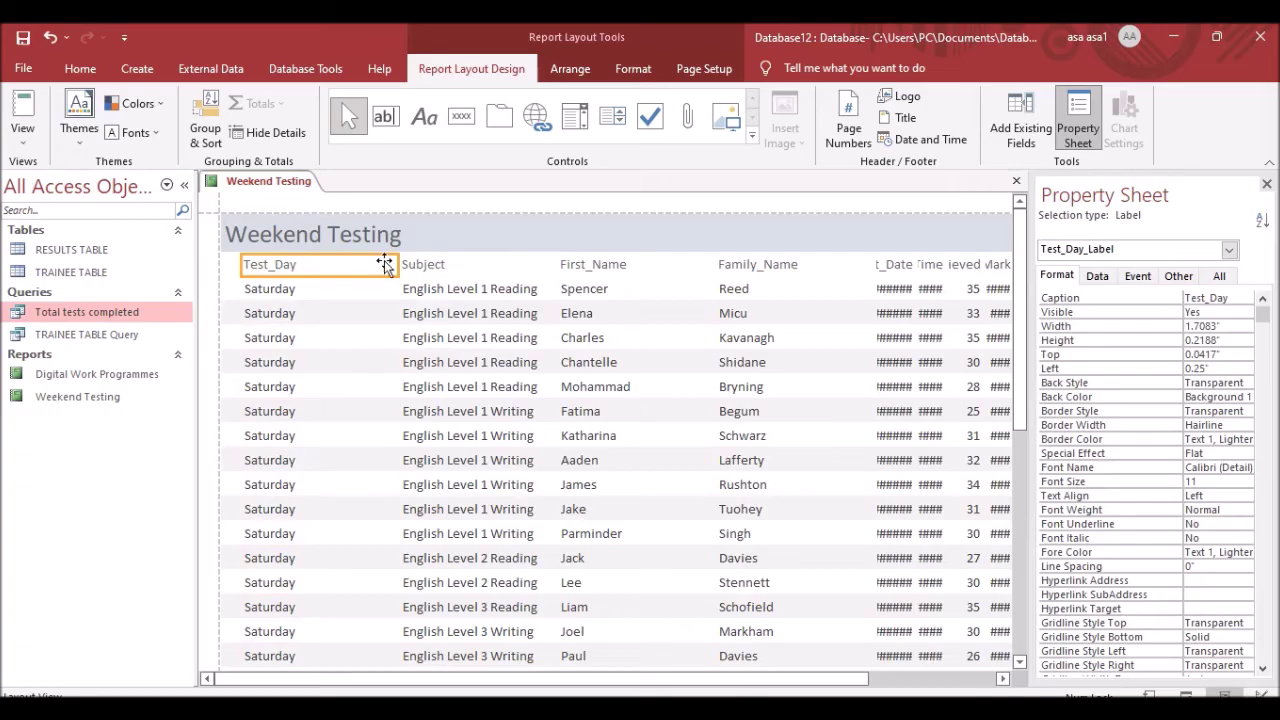
pyautogui.moveTo(394, 263); pyautogui.dragTo(313, 266)
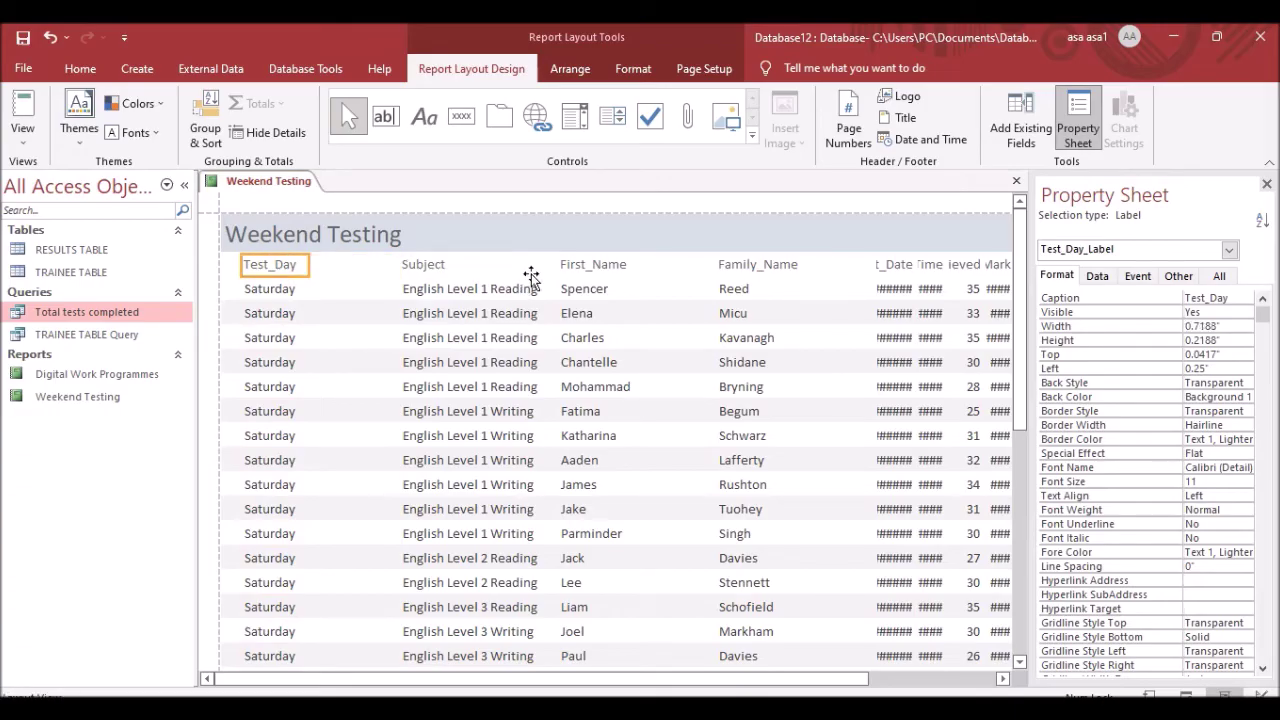
pyautogui.keyDown('shift'); pyautogui.click(262, 291); pyautogui.keyUp('shift')
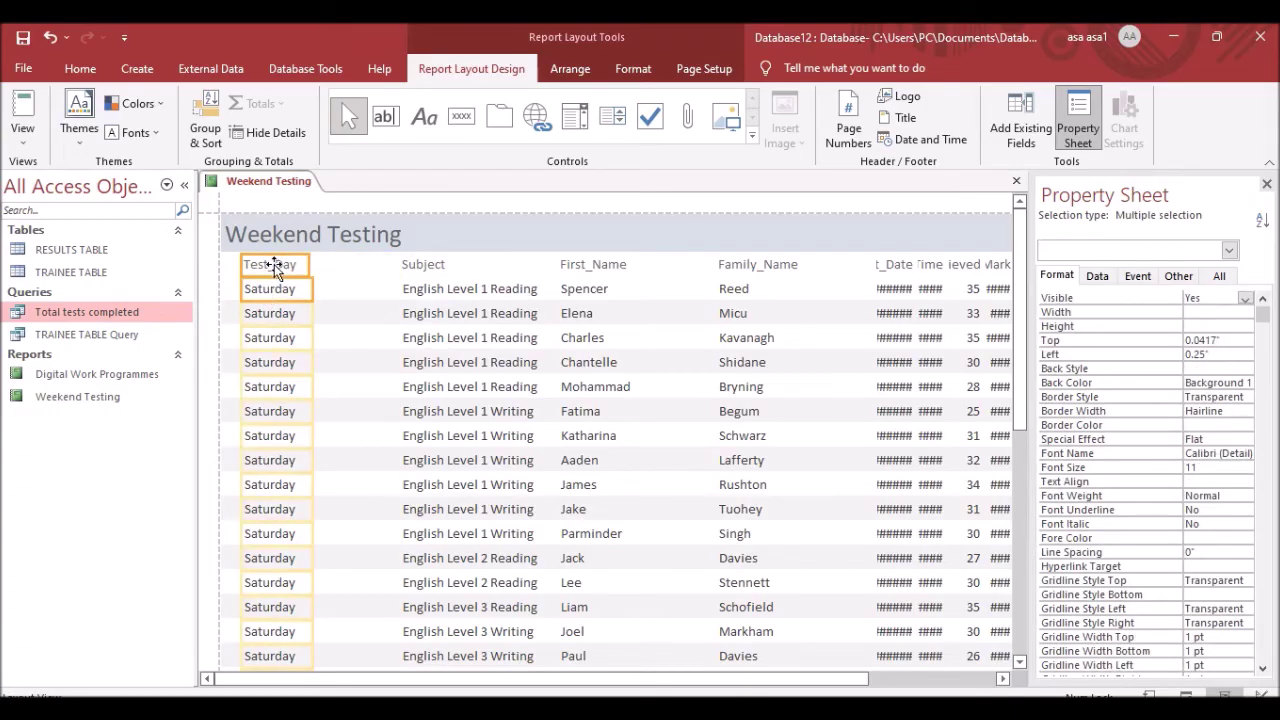
pyautogui.moveTo(826, 278); pyautogui.dragTo(828, 266)
# Move the First_Name column to the far left of the report.
pyautogui.click(600, 264)
pyautogui.keyDown('shift'); pyautogui.click(590, 292); pyautogui.keyUp('shift')
pyautogui.click(716, 262)
pyautogui.click(710, 263)
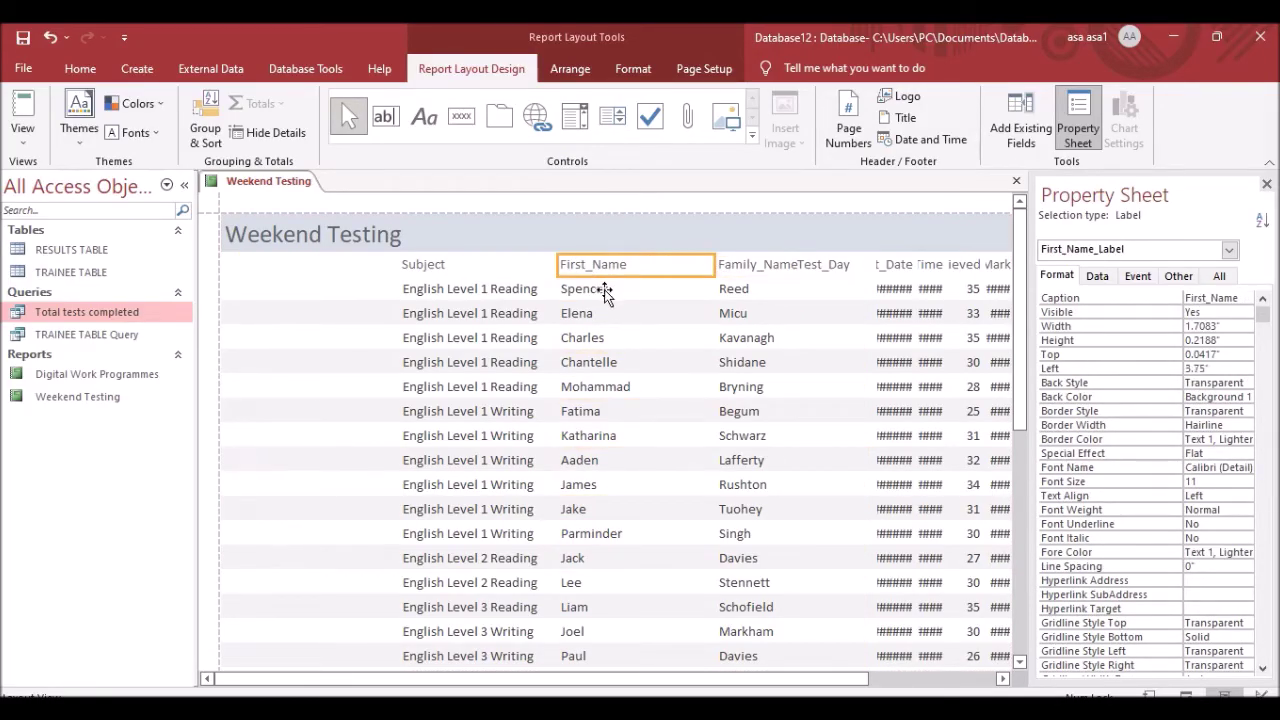
pyautogui.keyDown('shift'); pyautogui.click(714, 262); pyautogui.keyUp('shift')
pyautogui.moveTo(634, 263); pyautogui.dragTo(251, 263)
# Narrow Family_Name and place it after First_Name, repositioning the Subject column.
pyautogui.click(460, 264)
pyautogui.keyDown('shift'); pyautogui.click(463, 288); pyautogui.keyUp('shift')
pyautogui.moveTo(449, 266); pyautogui.dragTo(533, 262)
pyautogui.click(774, 265)
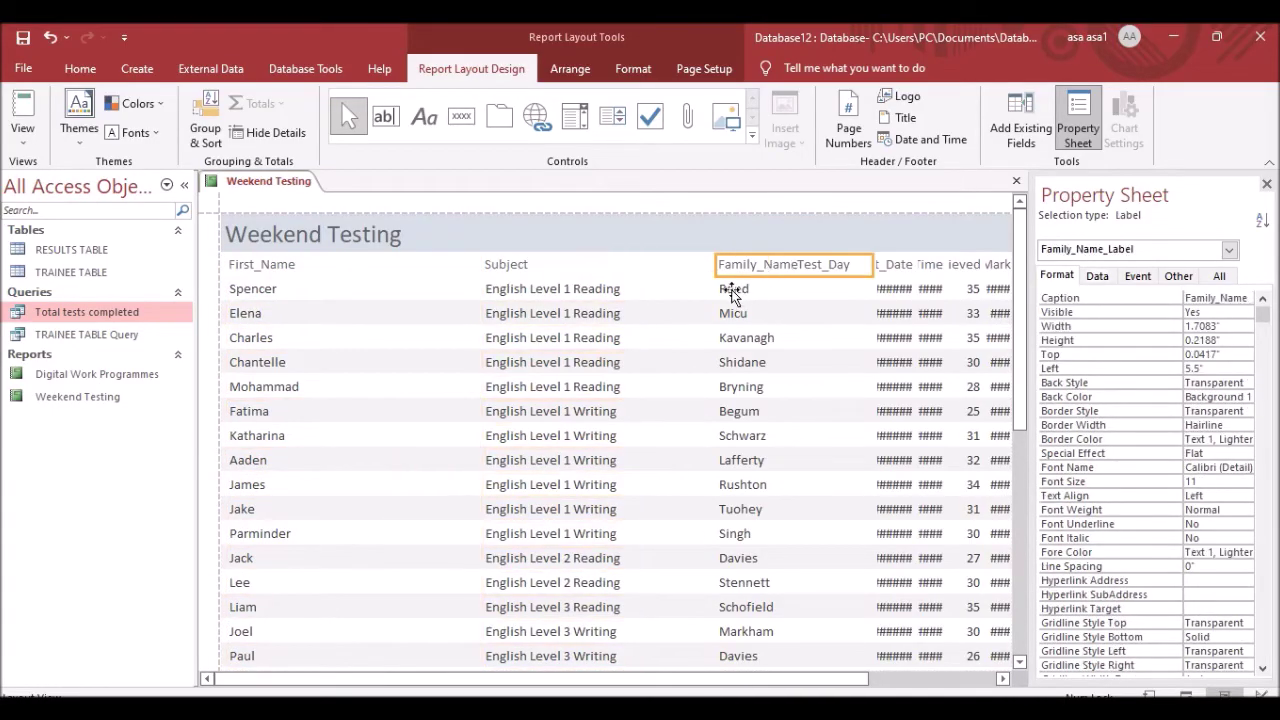
pyautogui.keyDown('shift'); pyautogui.click(731, 288); pyautogui.keyUp('shift')
pyautogui.moveTo(872, 264); pyautogui.dragTo(438, 266)
pyautogui.click(513, 261)
pyautogui.keyDown('shift'); pyautogui.click(520, 289); pyautogui.keyUp('shift')
pyautogui.moveTo(535, 268); pyautogui.dragTo(631, 266)
# Move Test_Day after Subject and check the required order in the question paper.
pyautogui.click(822, 266)
pyautogui.keyDown('shift'); pyautogui.click(830, 300); pyautogui.keyUp('shift')
pyautogui.moveTo(832, 270); pyautogui.dragTo(708, 298)
pyautogui.hotkey('alt', 'Tab')
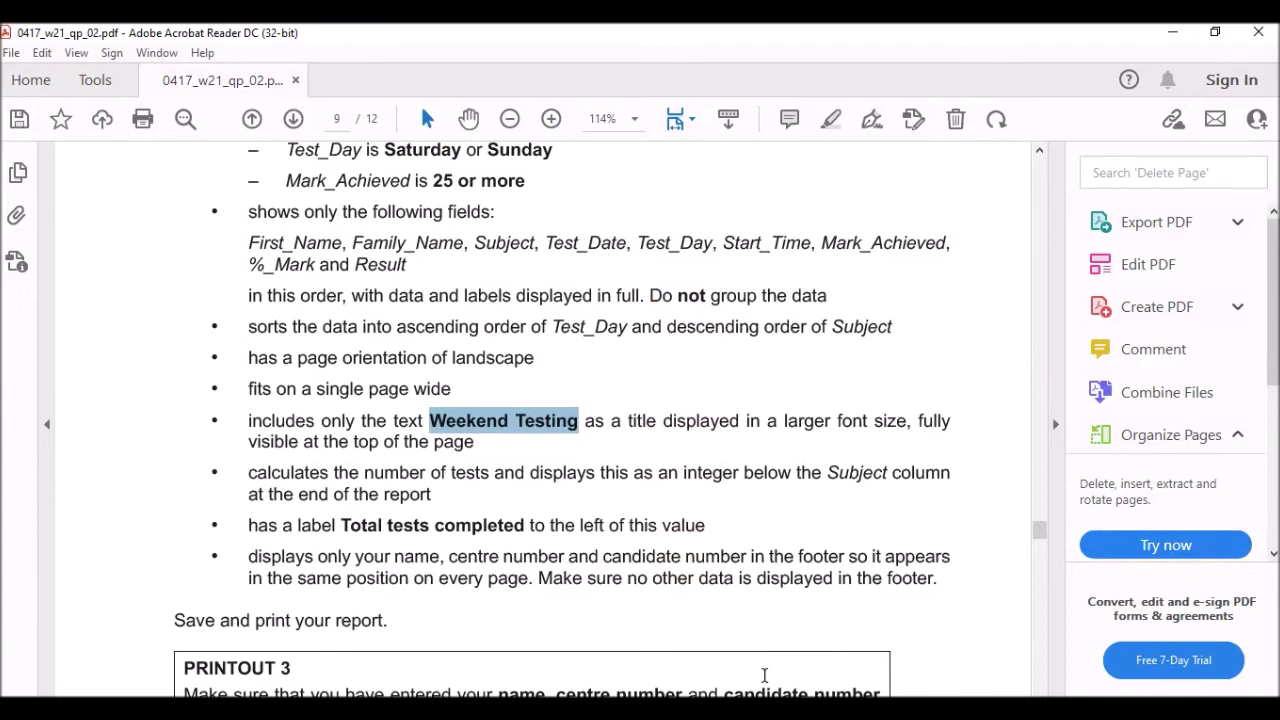
pyautogui.hotkey('alt', 'Tab')
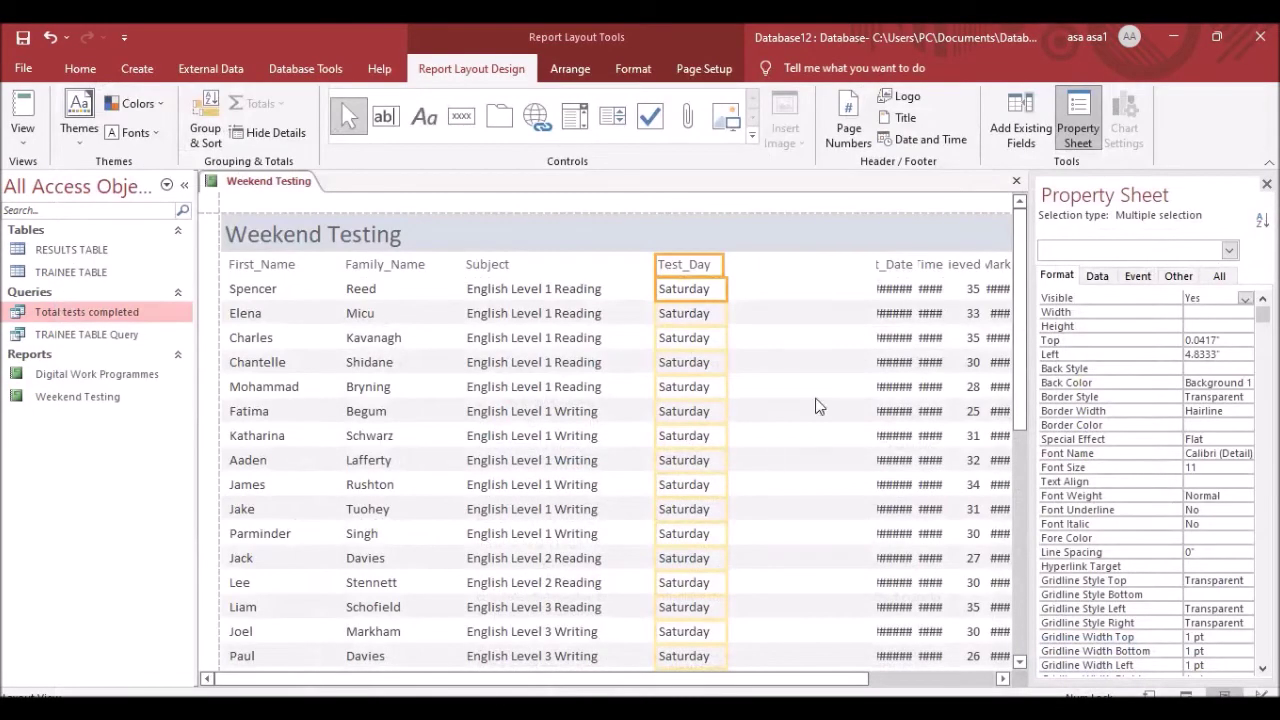
# Widen the Start_Time and Mark_Achieved columns so their data shows fully.
pyautogui.moveTo(681, 268); pyautogui.dragTo(720, 264)
pyautogui.click(893, 264)
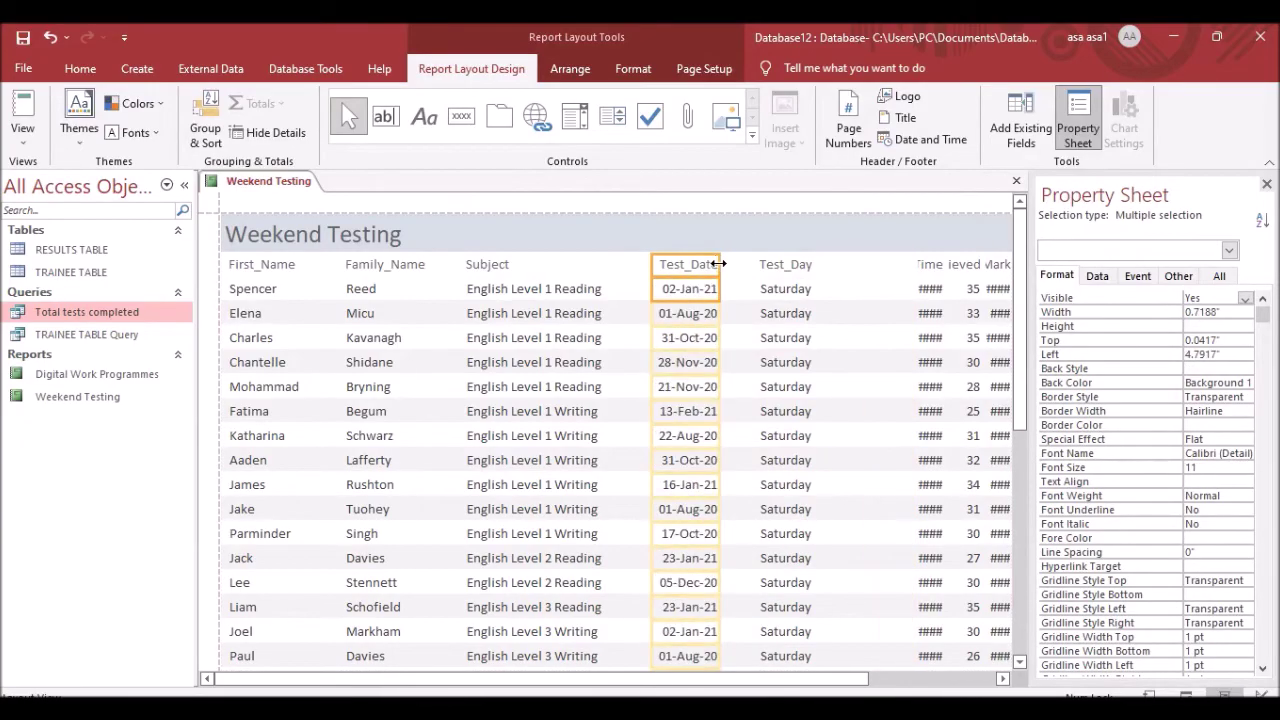
pyautogui.hotkey('alt', 'Tab')
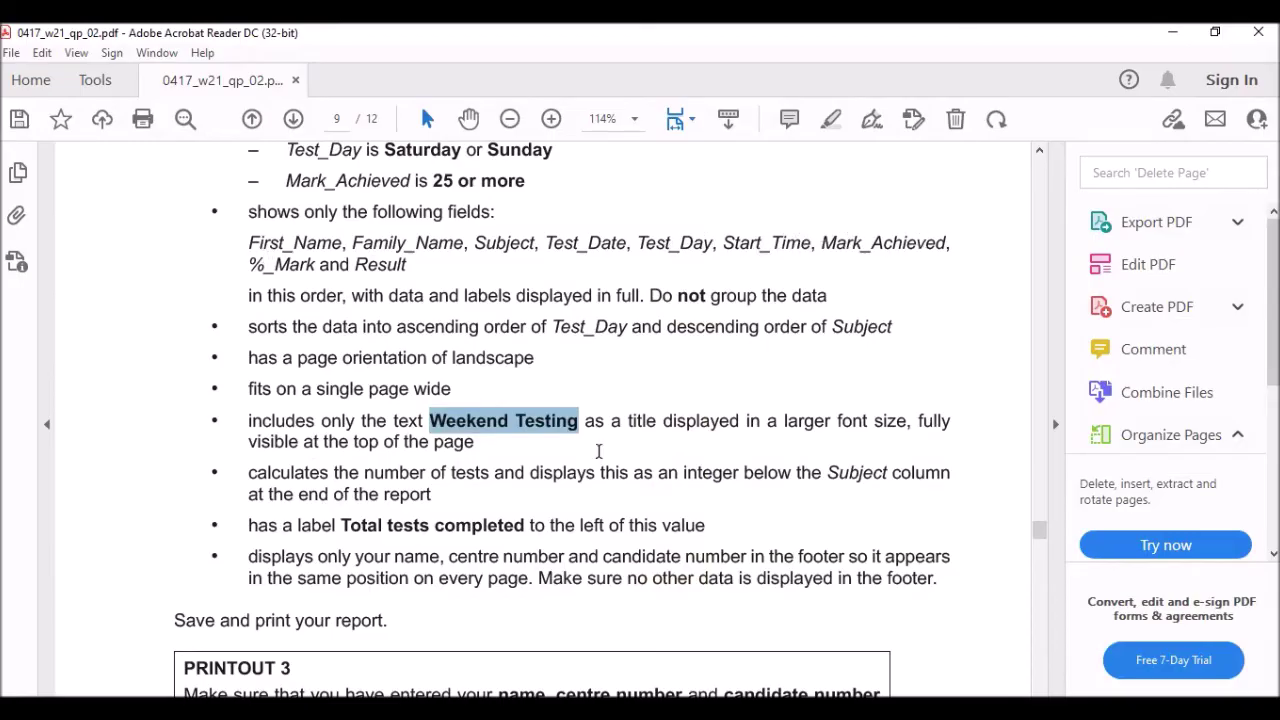
pyautogui.hotkey('alt', 'Tab')
pyautogui.click(926, 264)
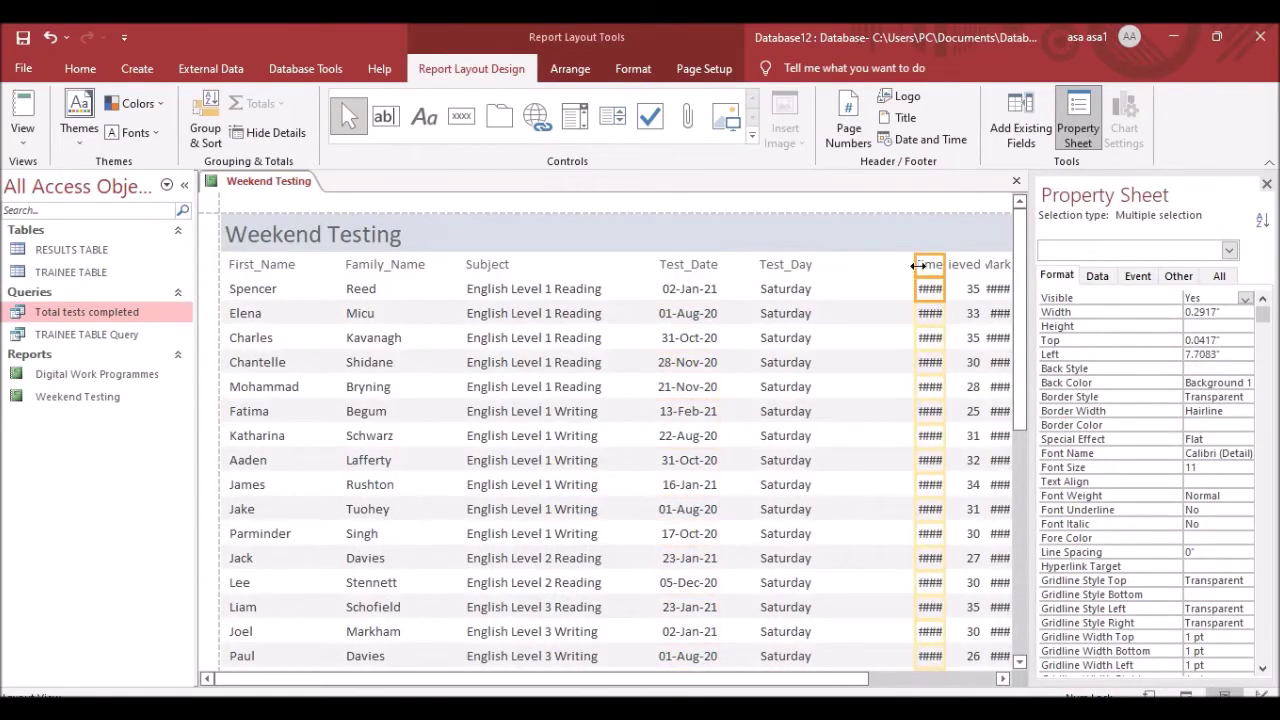
pyautogui.moveTo(912, 263); pyautogui.dragTo(872, 265)
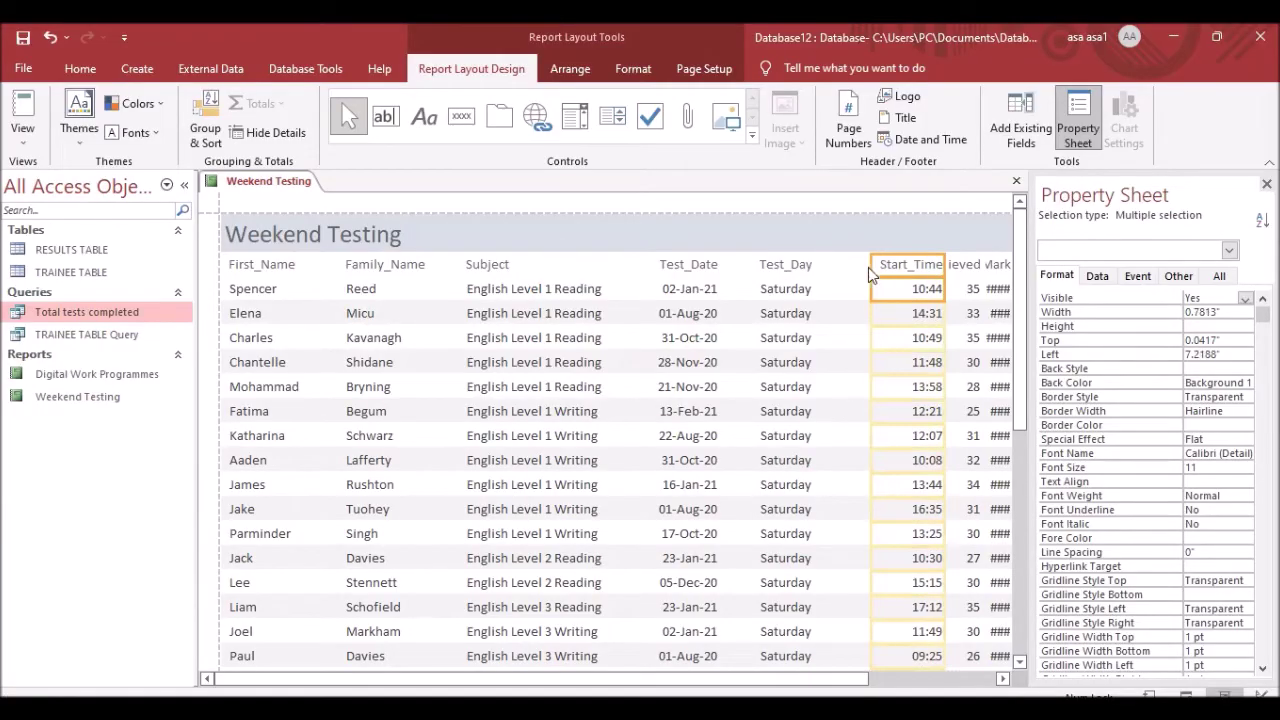
pyautogui.click(958, 265)
pyautogui.moveTo(946, 264); pyautogui.dragTo(916, 264)
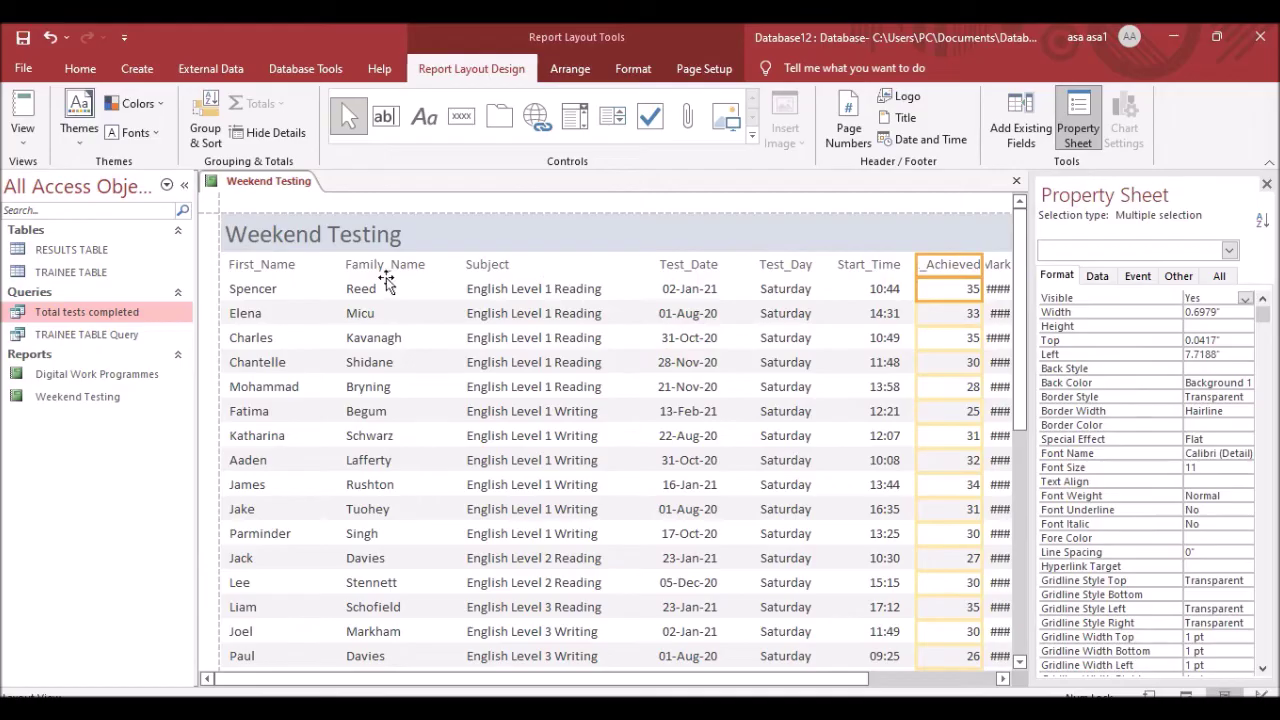
# Line up Family_Name, Subject, Test_Date and Test_Day in order after First_Name.
pyautogui.click(360, 262)
pyautogui.moveTo(380, 263); pyautogui.dragTo(348, 259)
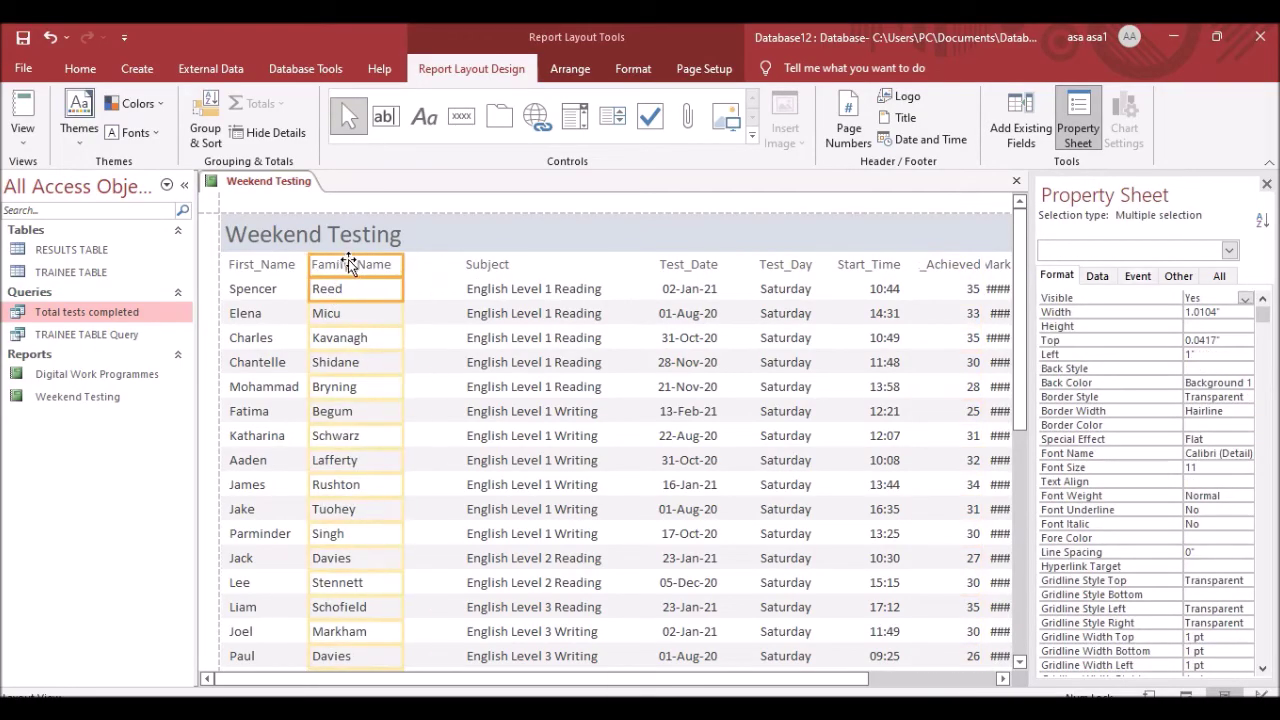
pyautogui.click(498, 261)
pyautogui.moveTo(491, 284); pyautogui.dragTo(430, 262)
pyautogui.click(690, 265)
pyautogui.moveTo(680, 302); pyautogui.dragTo(598, 274)
pyautogui.click(765, 266)
pyautogui.moveTo(788, 292); pyautogui.dragTo(689, 274)
# Place Start_Time, Mark_Achieved and %_Mark in sequence after Test_Day.
pyautogui.click(868, 264)
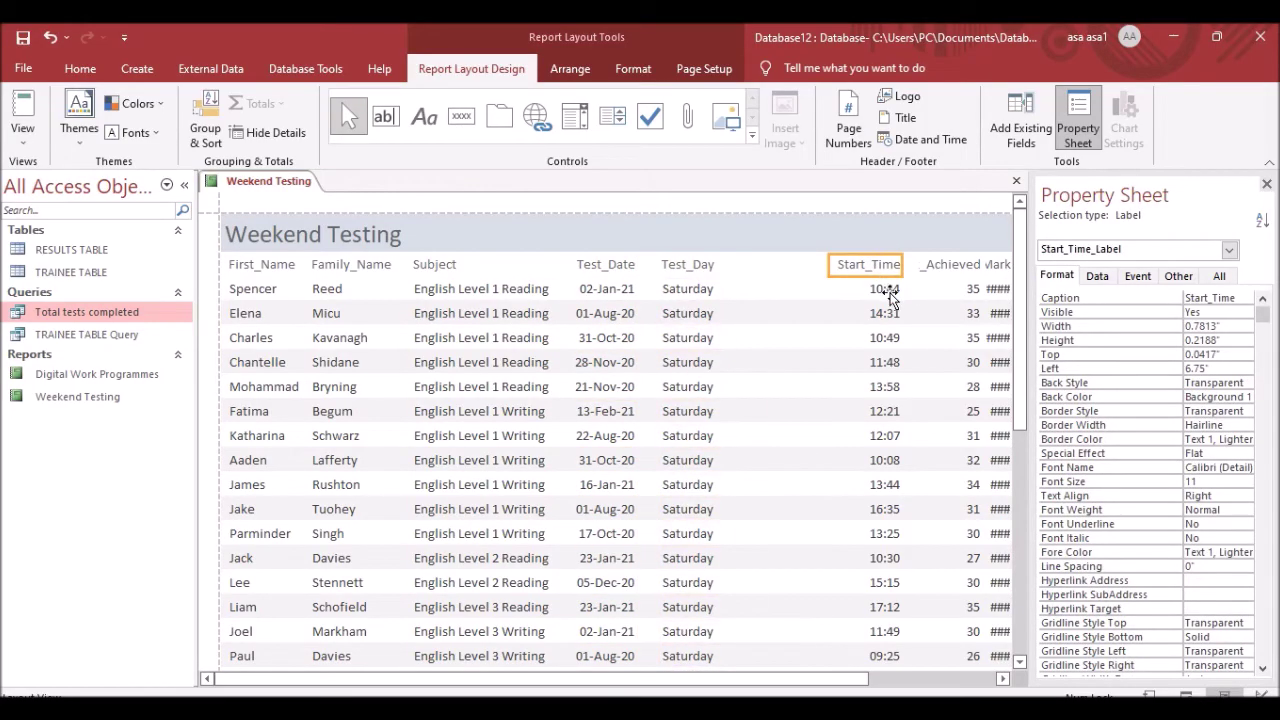
pyautogui.click(872, 268)
pyautogui.moveTo(872, 268); pyautogui.dragTo(775, 268)
pyautogui.click(946, 266)
pyautogui.click(955, 267)
pyautogui.moveTo(955, 267); pyautogui.dragTo(815, 266)
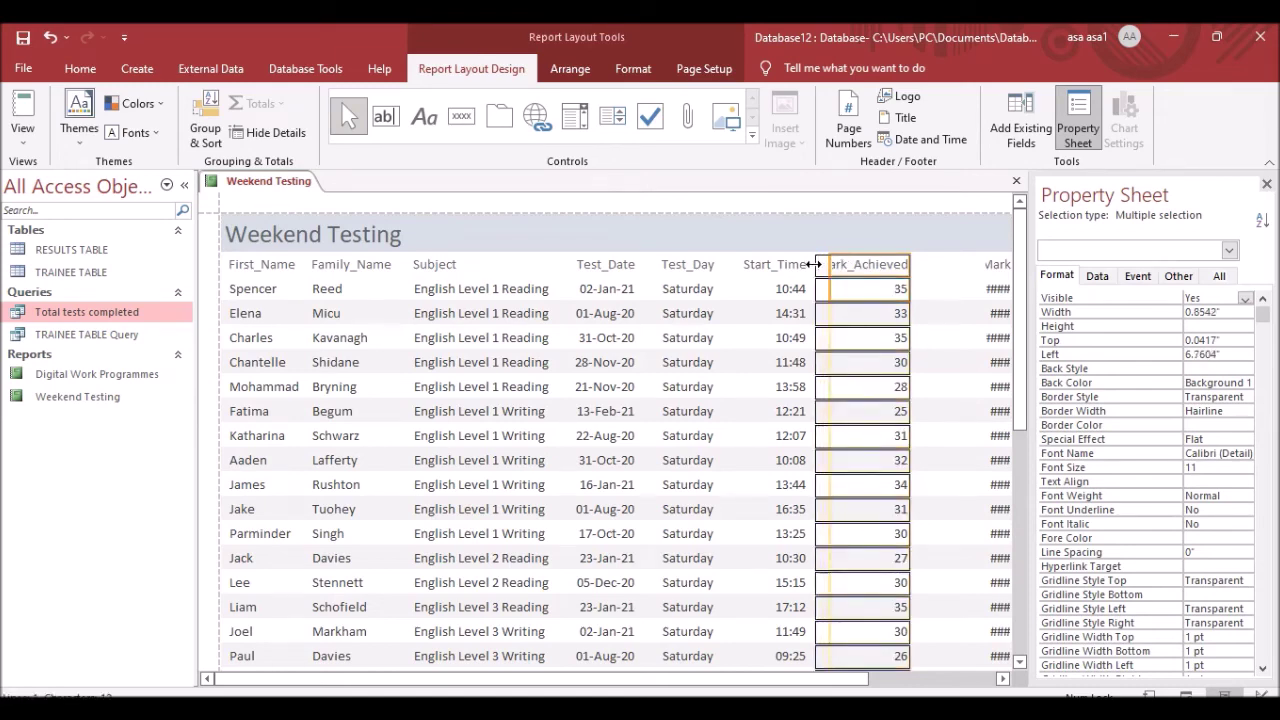
pyautogui.click(994, 264)
pyautogui.click(994, 270)
pyautogui.moveTo(994, 270)
pyautogui.mouseDown()
pyautogui.moveTo(928, 268)
pyautogui.moveTo(988, 272)
pyautogui.mouseUp()
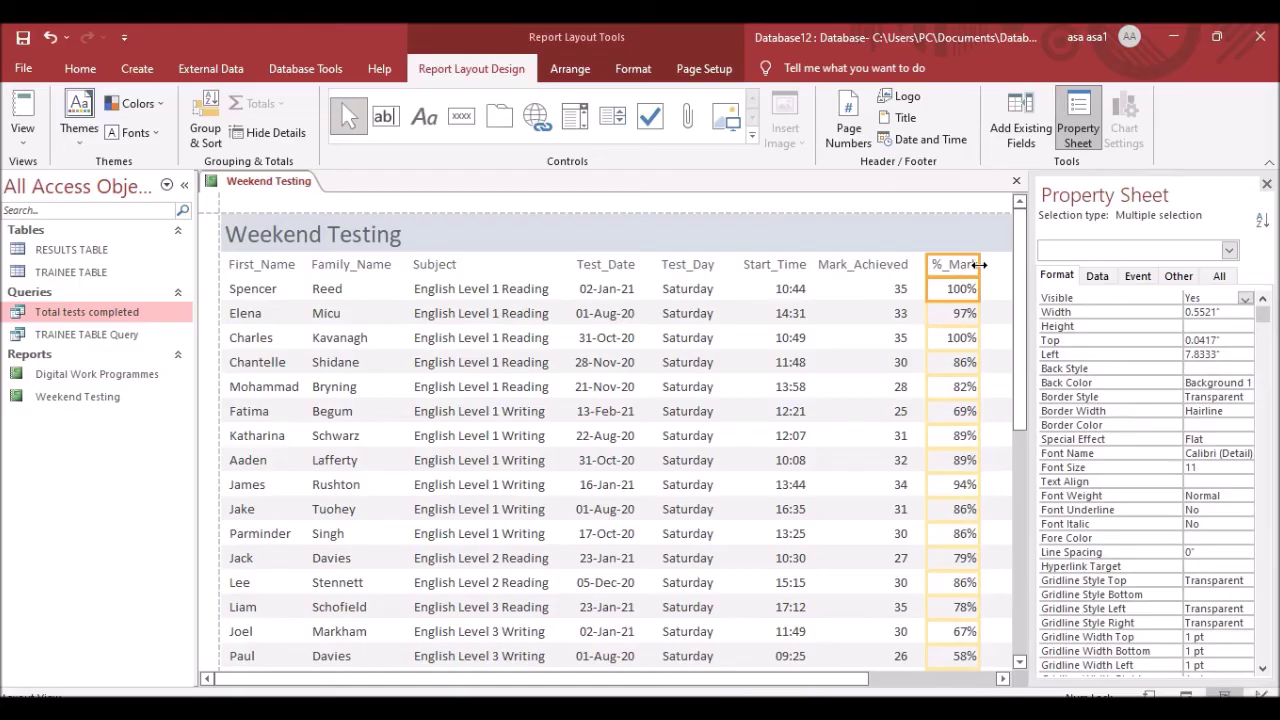
# Review the whole report layout against the question paper's remaining requirements.
pyautogui.hscroll(3, 853, 264)
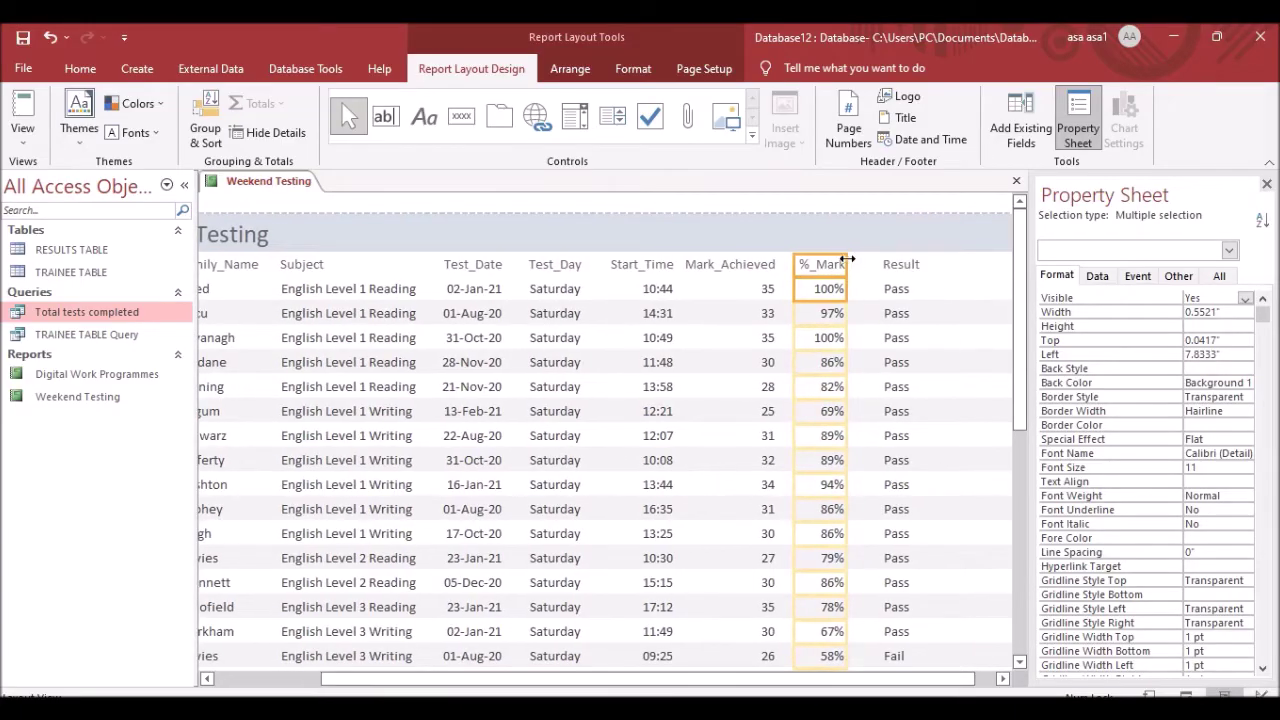
pyautogui.moveTo(853, 264); pyautogui.dragTo(869, 262)
pyautogui.scroll(-10, 675, 568)
pyautogui.scroll(-3, 675, 568)
pyautogui.hscroll(-3, 675, 568)
pyautogui.scroll(10, 675, 568)
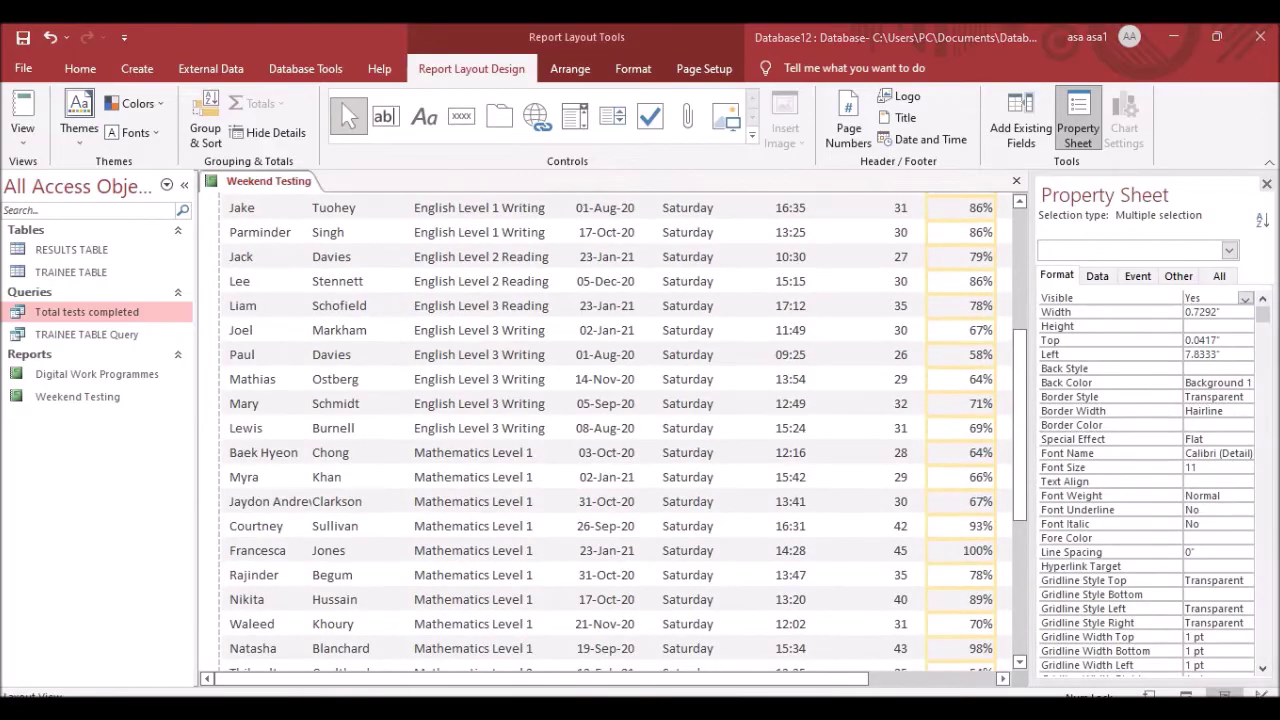
pyautogui.hotkey('alt', 'Tab')
pyautogui.scroll(-2, 508, 406)
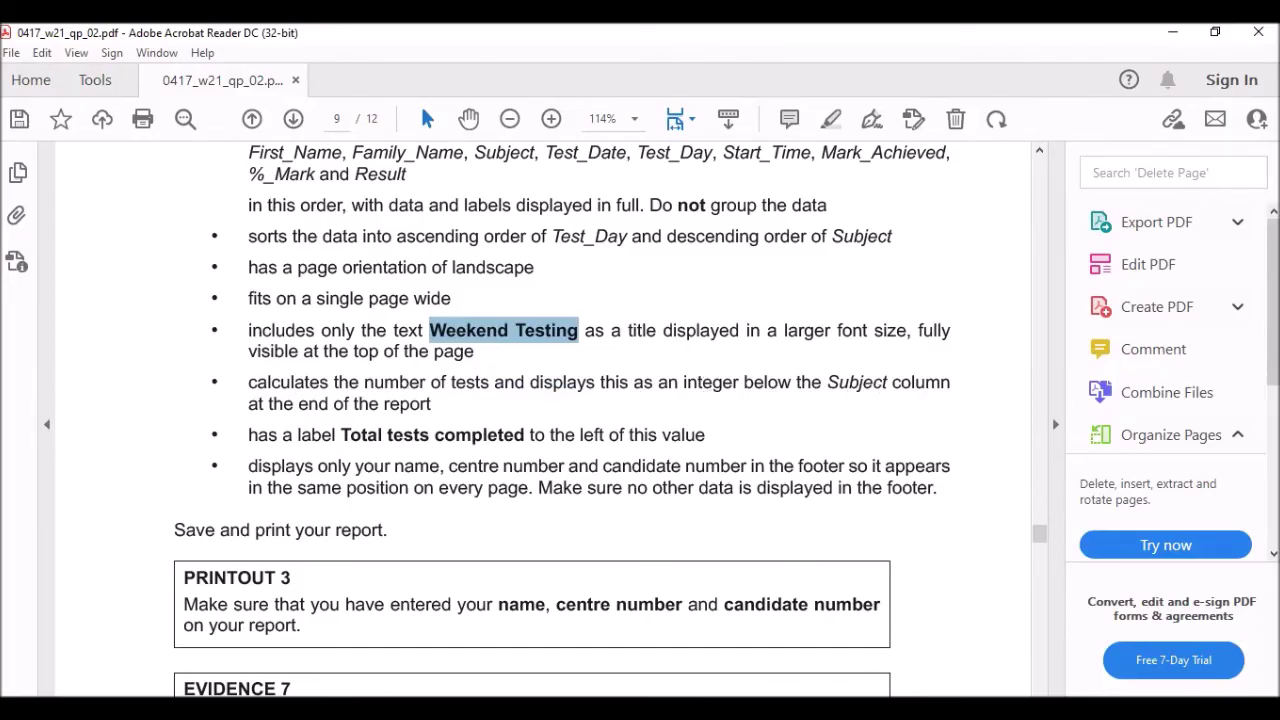
pyautogui.hotkey('alt', 'Tab')
pyautogui.scroll(-2, 600, 430)
pyautogui.scroll(1, 600, 430)
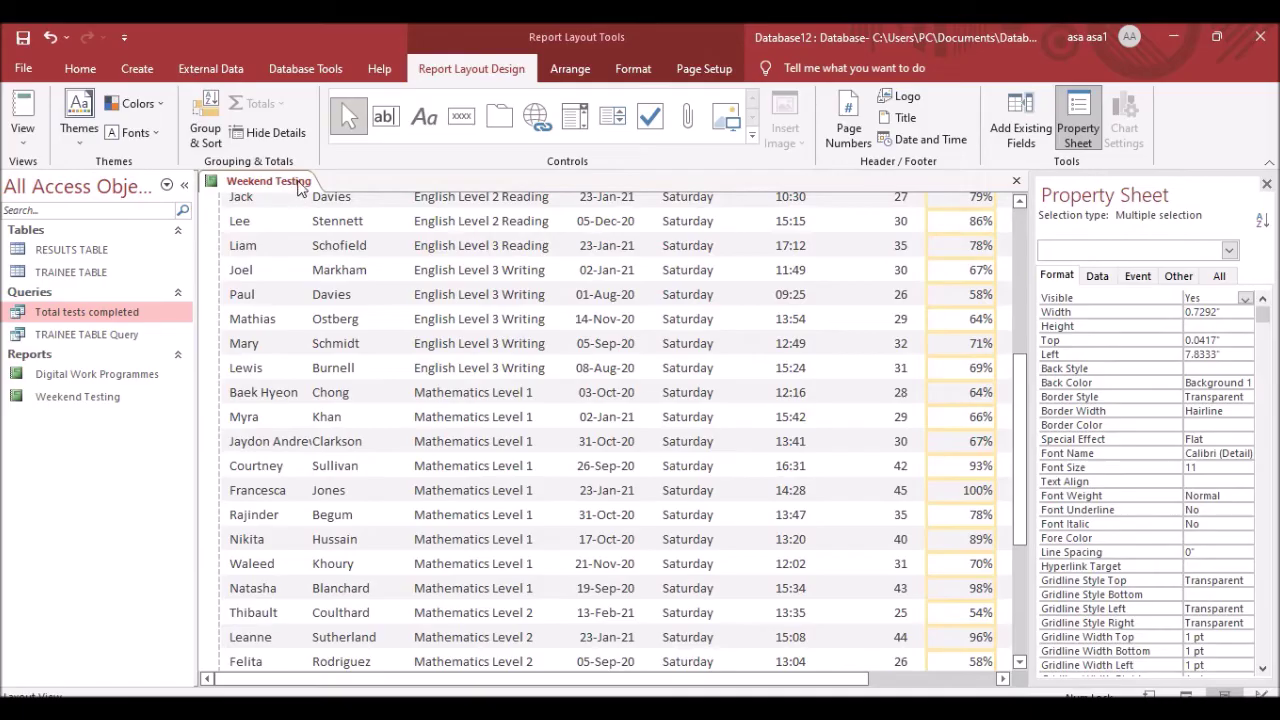
pyautogui.rightClick(298, 190)
# In Design View, make the report footer and page footer sections taller.
pyautogui.click(360, 308)
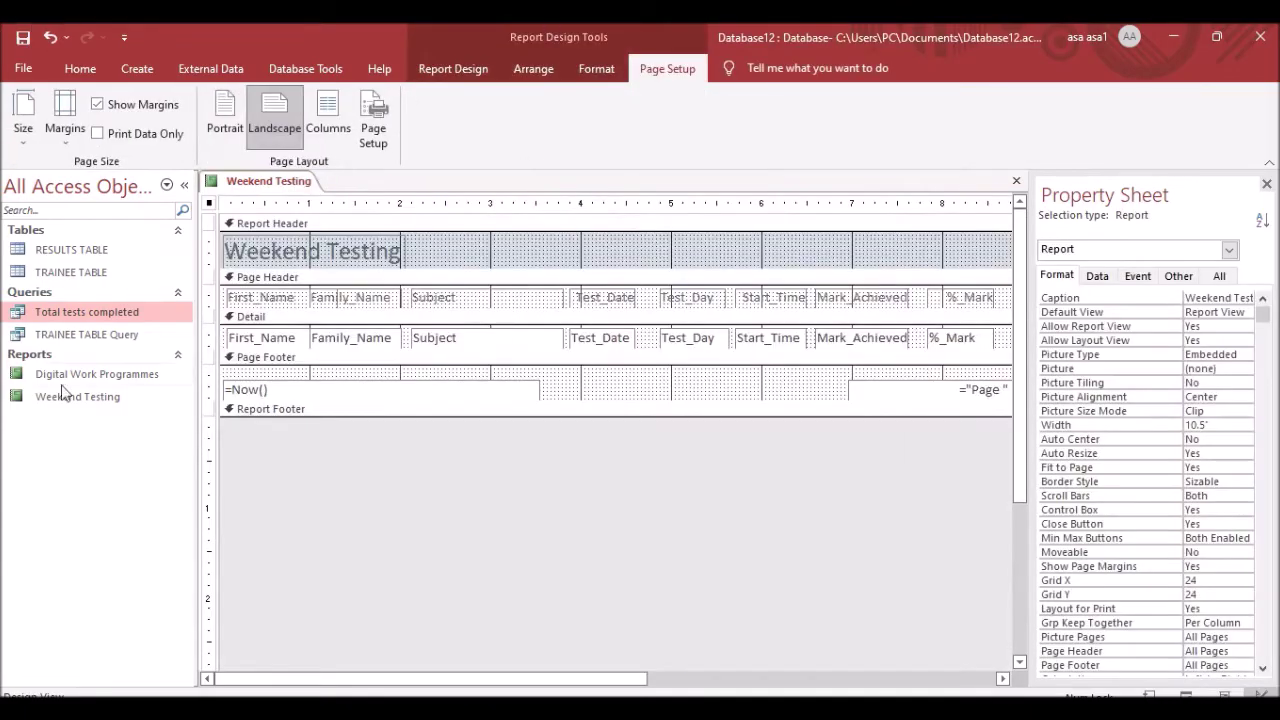
pyautogui.moveTo(343, 417); pyautogui.dragTo(360, 503)
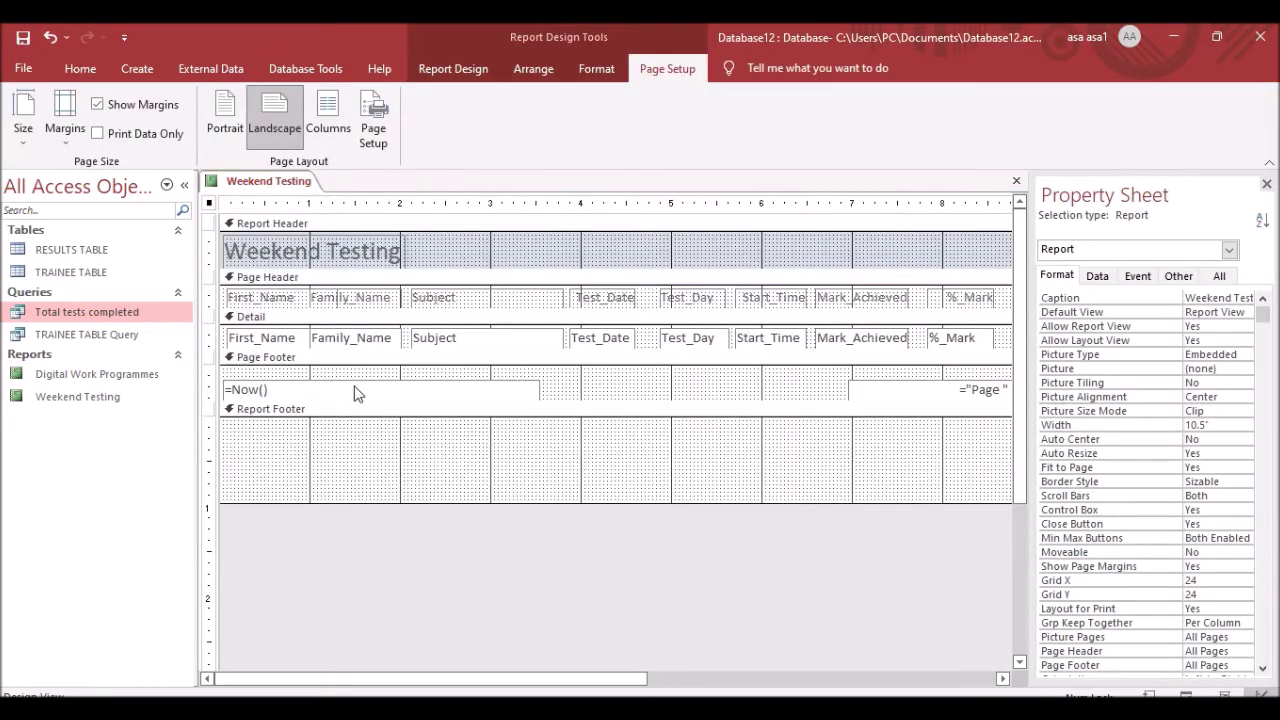
pyautogui.moveTo(582, 401); pyautogui.dragTo(590, 436)
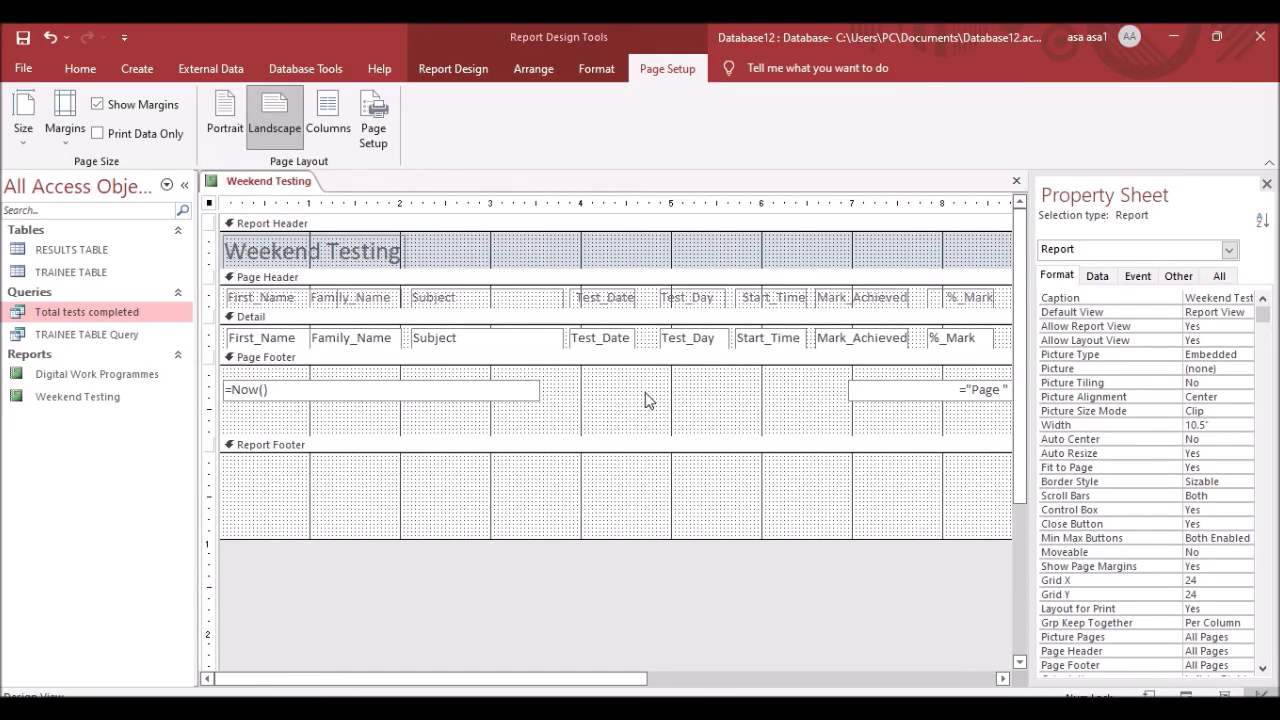
# Add a placeholder label 'gggg' in the page footer.
pyautogui.click(474, 70)
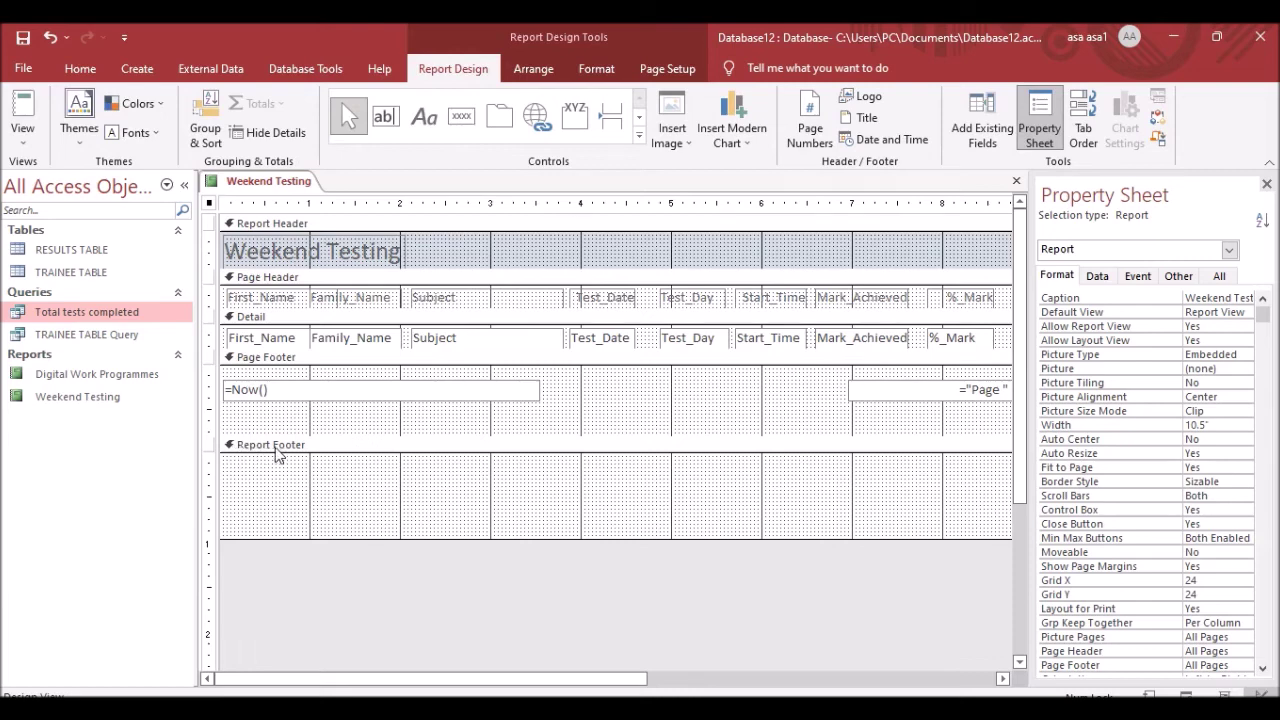
pyautogui.click(424, 118)
pyautogui.moveTo(788, 430); pyautogui.dragTo(581, 383)
pyautogui.write('gggg')
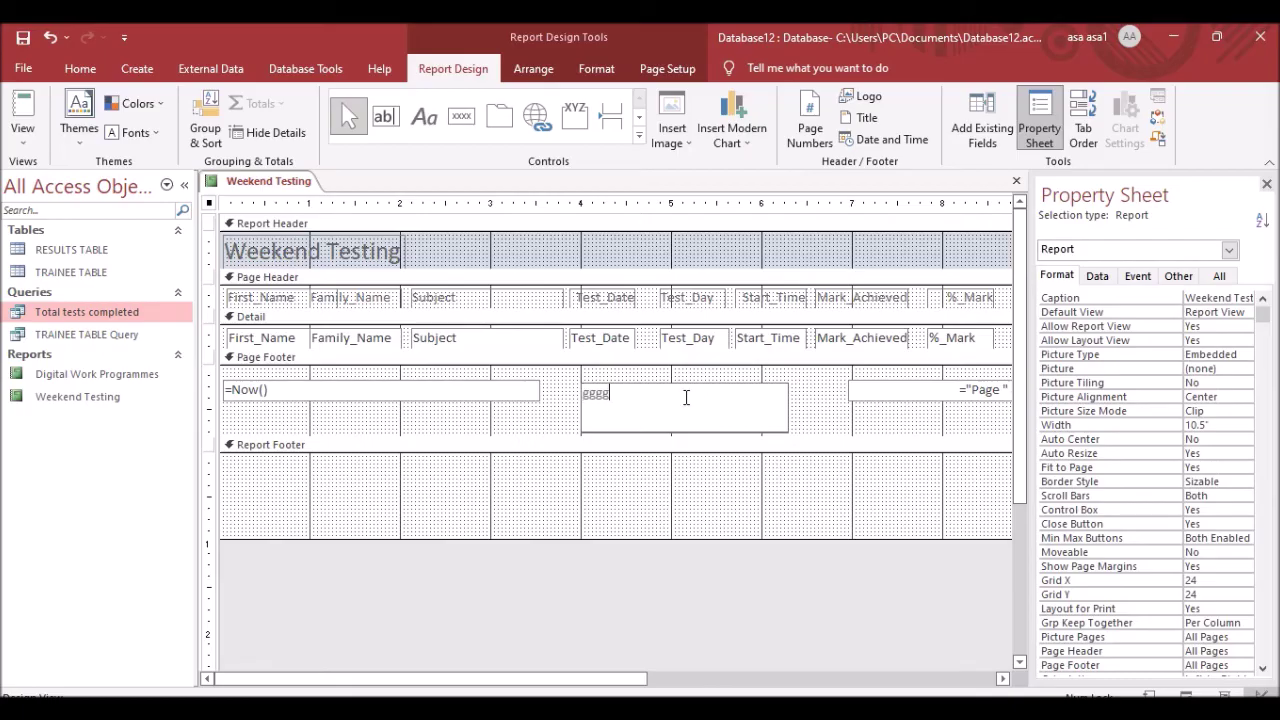
# Draw a text box in the report footer for the =COUNT([Subject]) formula.
pyautogui.click(384, 118)
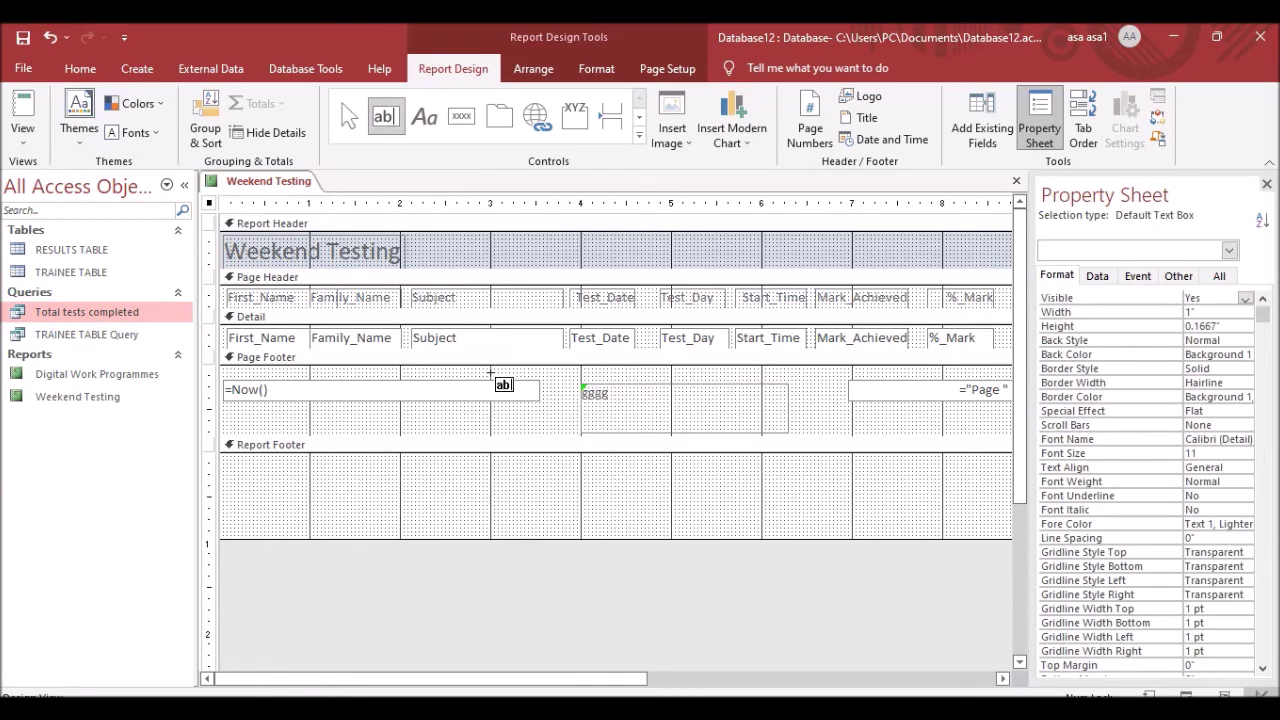
pyautogui.moveTo(411, 472); pyautogui.dragTo(523, 512)
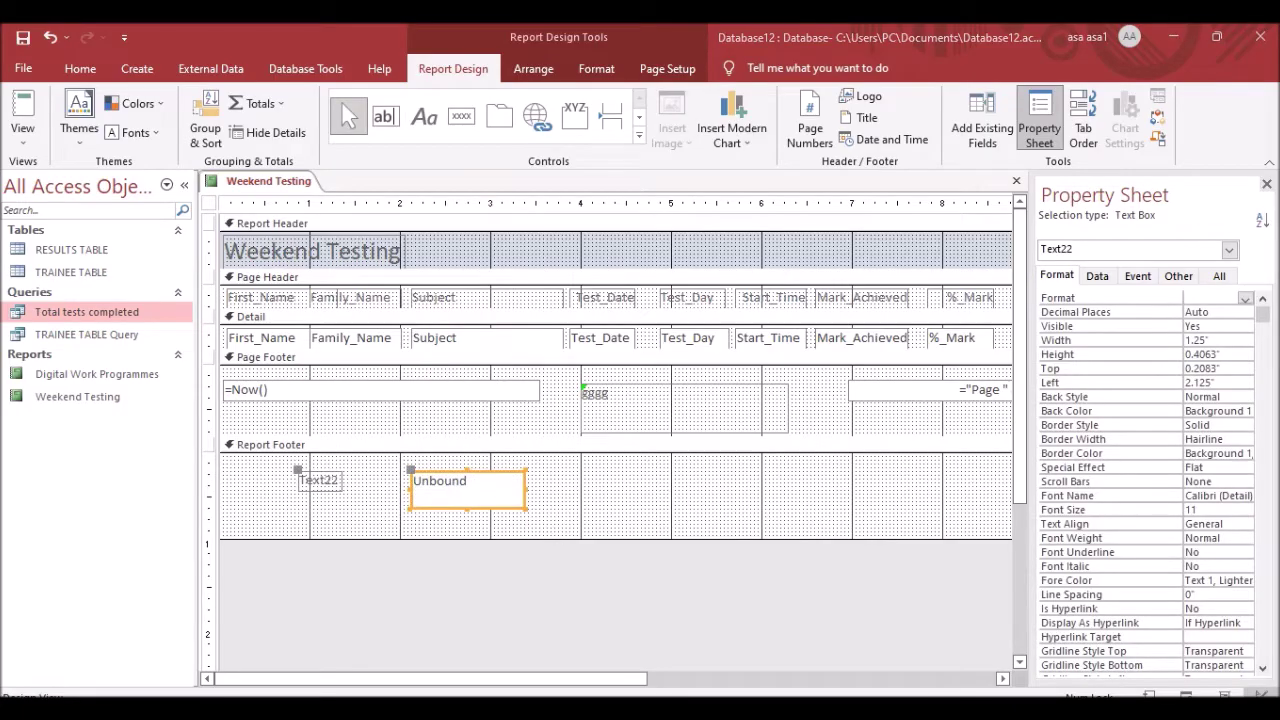
pyautogui.hotkey('alt', 'Tab')
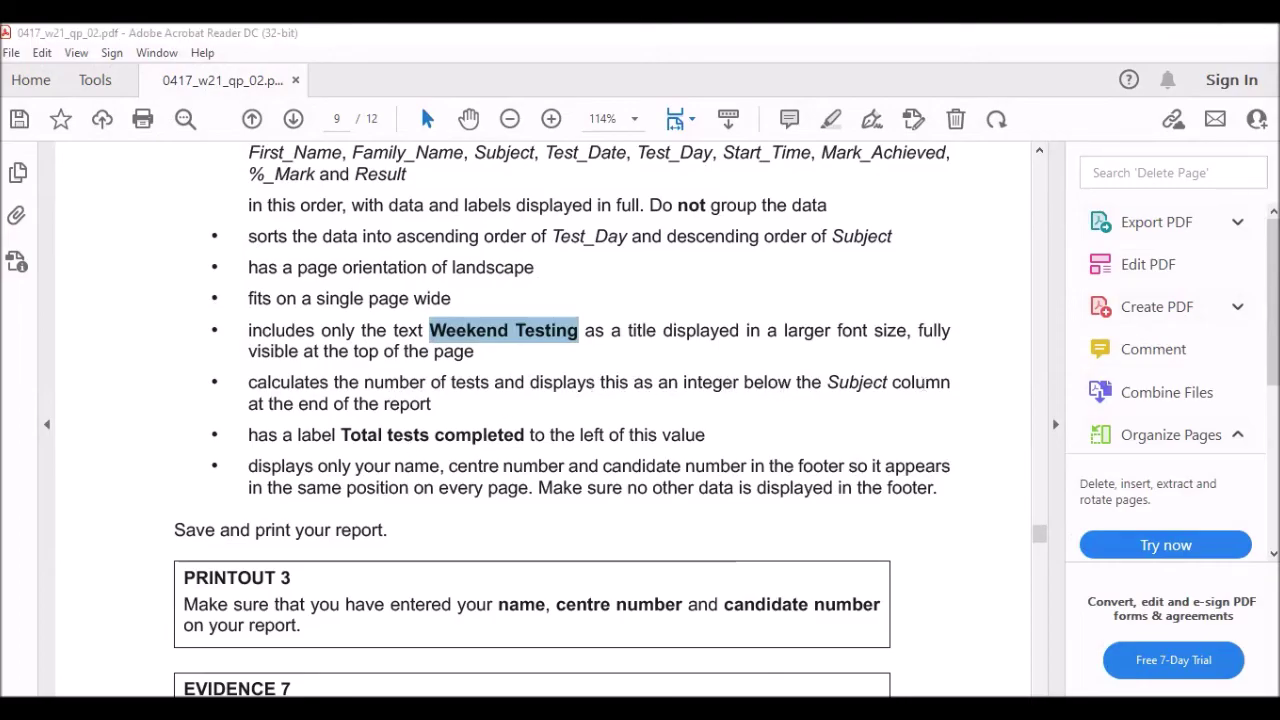
pyautogui.hotkey('alt', 'Tab')
pyautogui.click(450, 492)
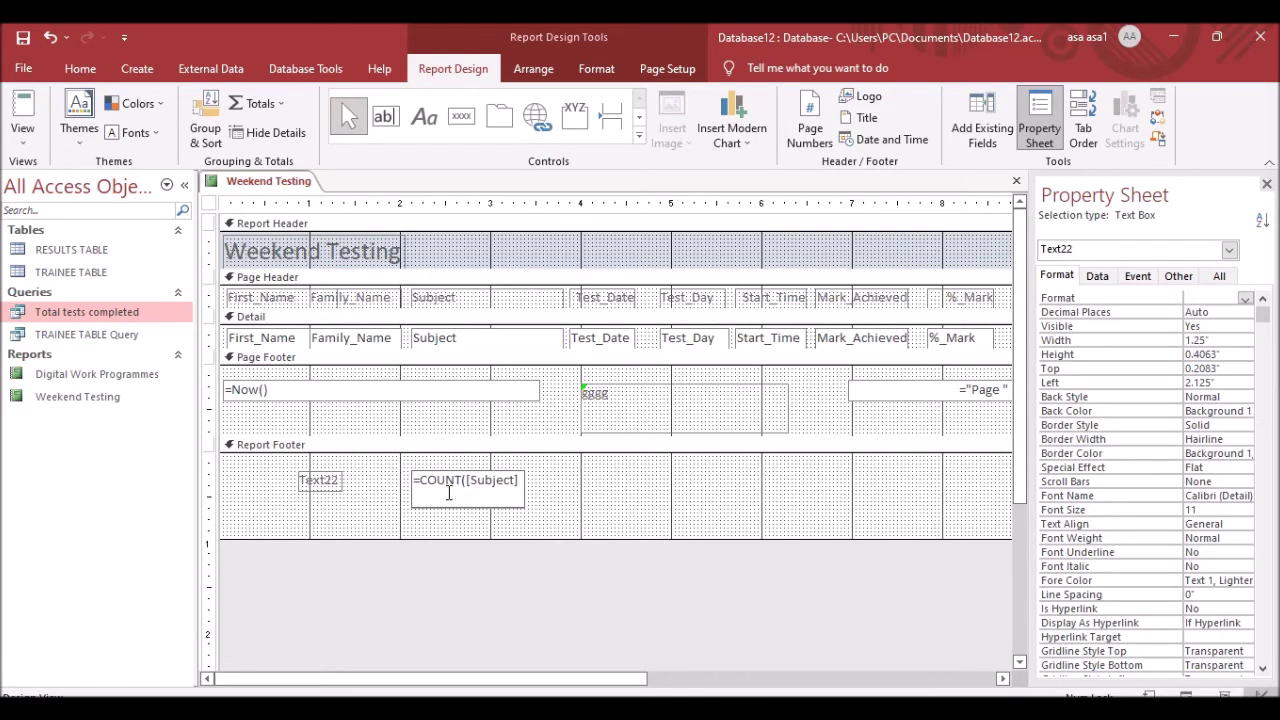
# Confirm the =COUNT([Subject]) formula in the report footer count box.
pyautogui.click(568, 494)
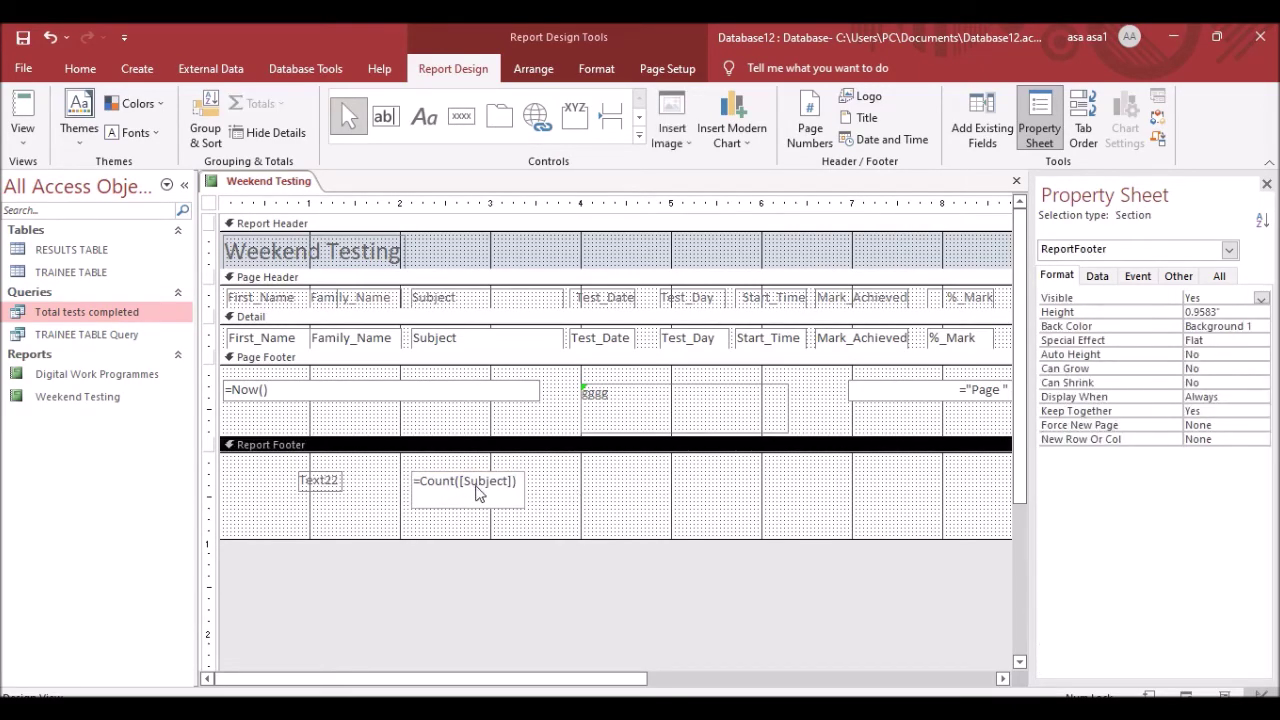
pyautogui.click(440, 490)
pyautogui.click(457, 480)
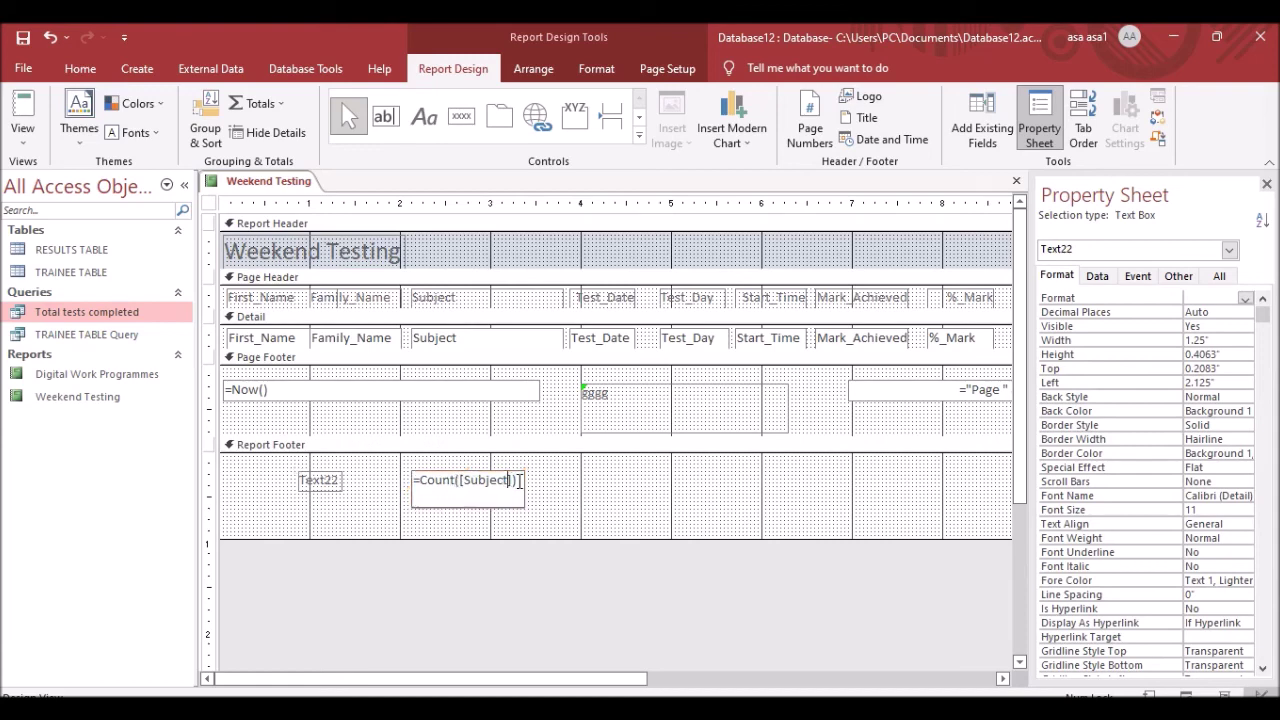
pyautogui.moveTo(519, 481); pyautogui.dragTo(459, 486)
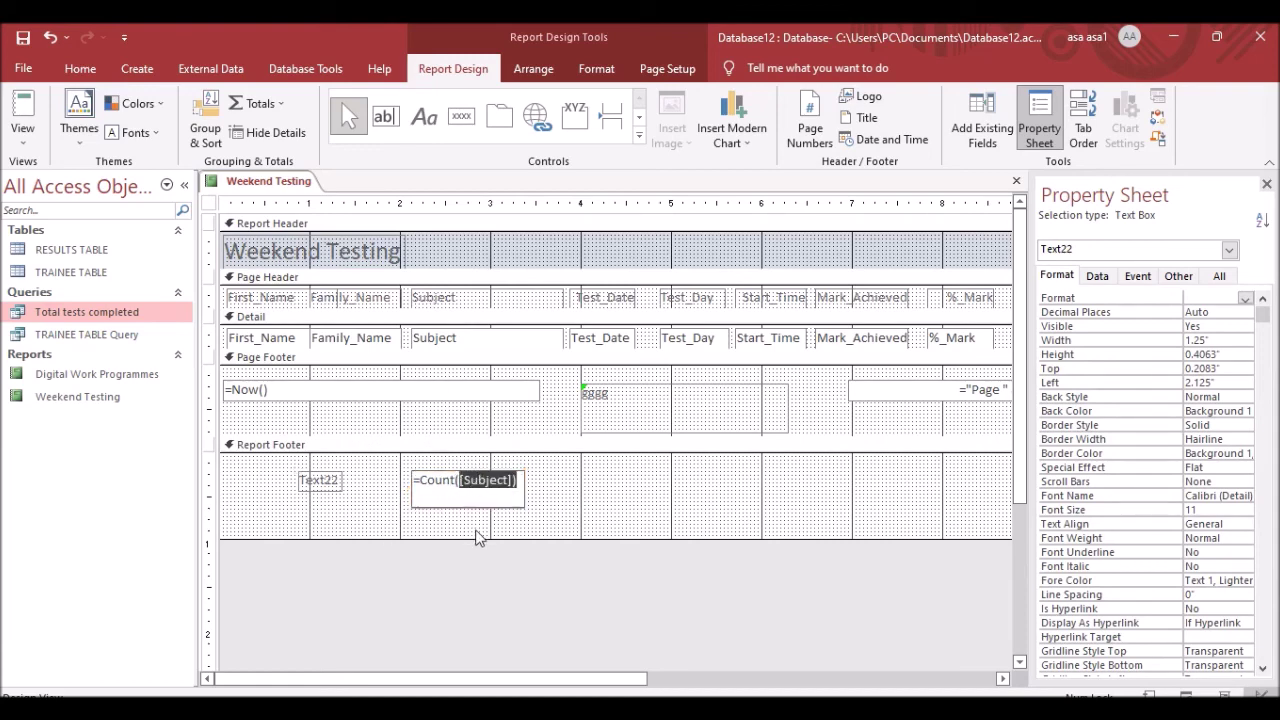
pyautogui.click(334, 488)
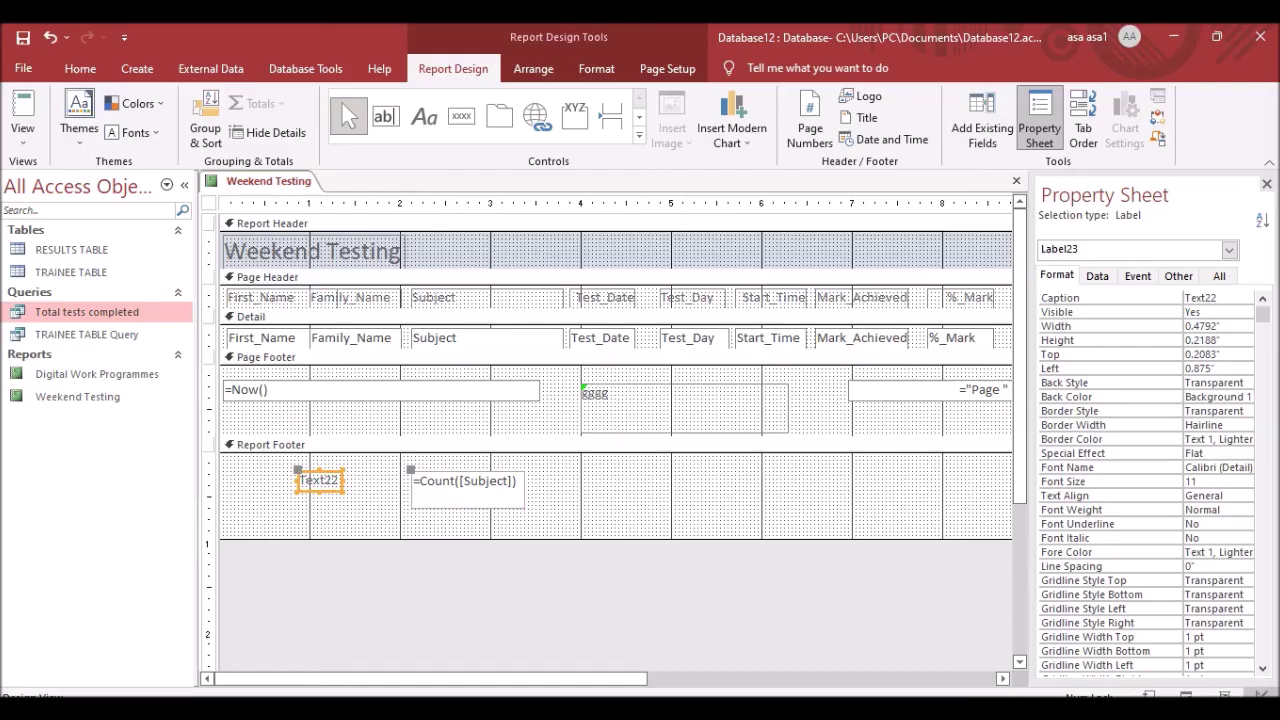
# Copy 'Total tests completed' from the question paper into the count's label.
pyautogui.hotkey('alt', 'Tab')
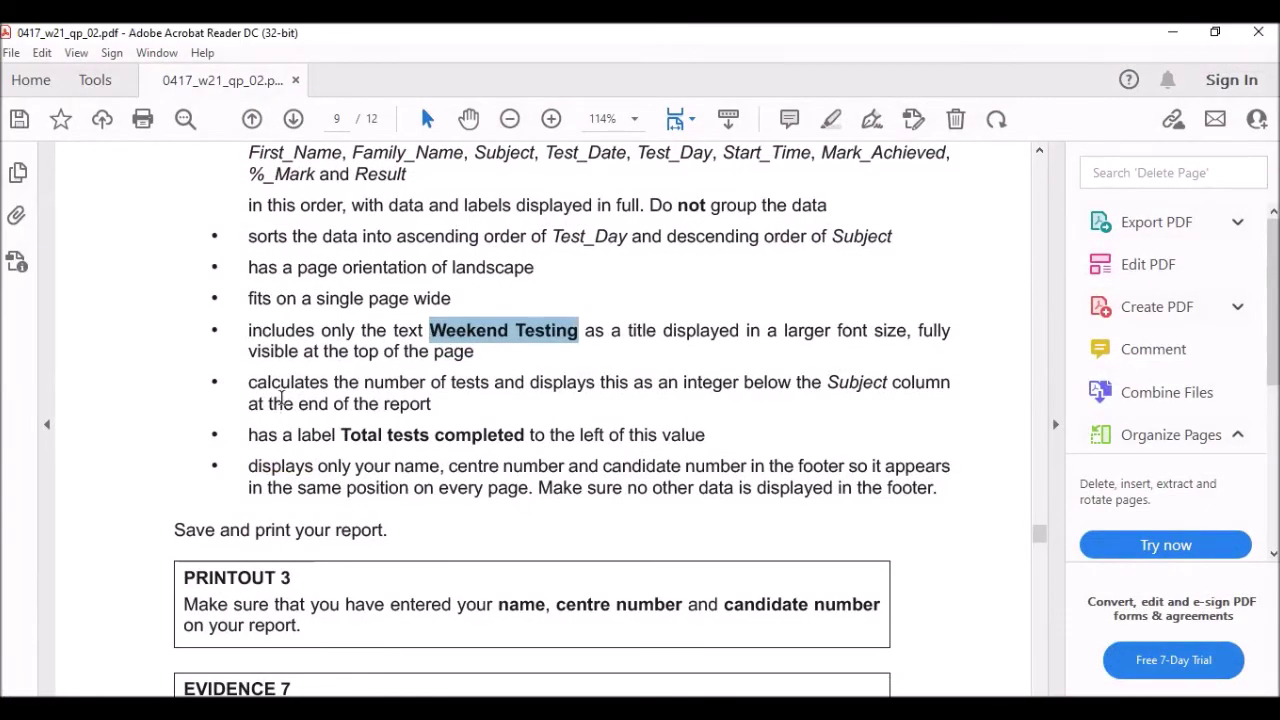
pyautogui.moveTo(344, 433); pyautogui.dragTo(521, 440)
pyautogui.hotkey('ctrl', 'c')
pyautogui.hotkey('alt', 'Tab')
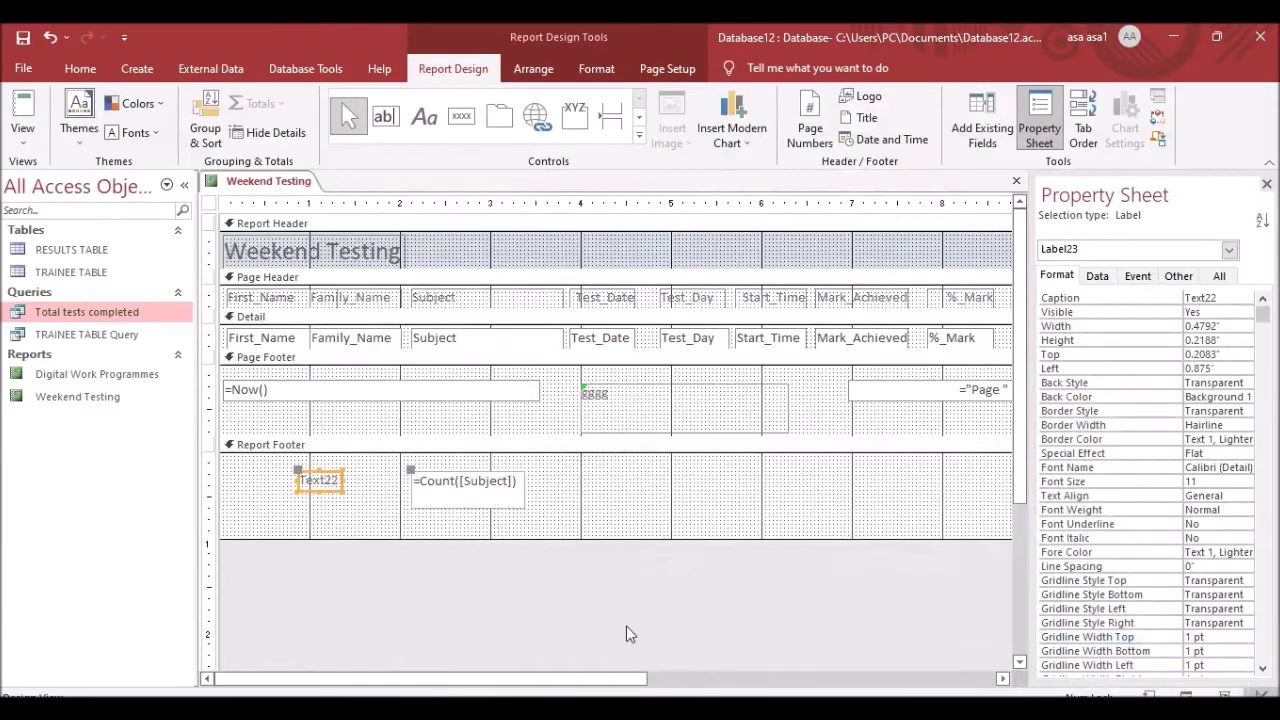
pyautogui.doubleClick(326, 480)
pyautogui.hotkey('ctrl', 'v')
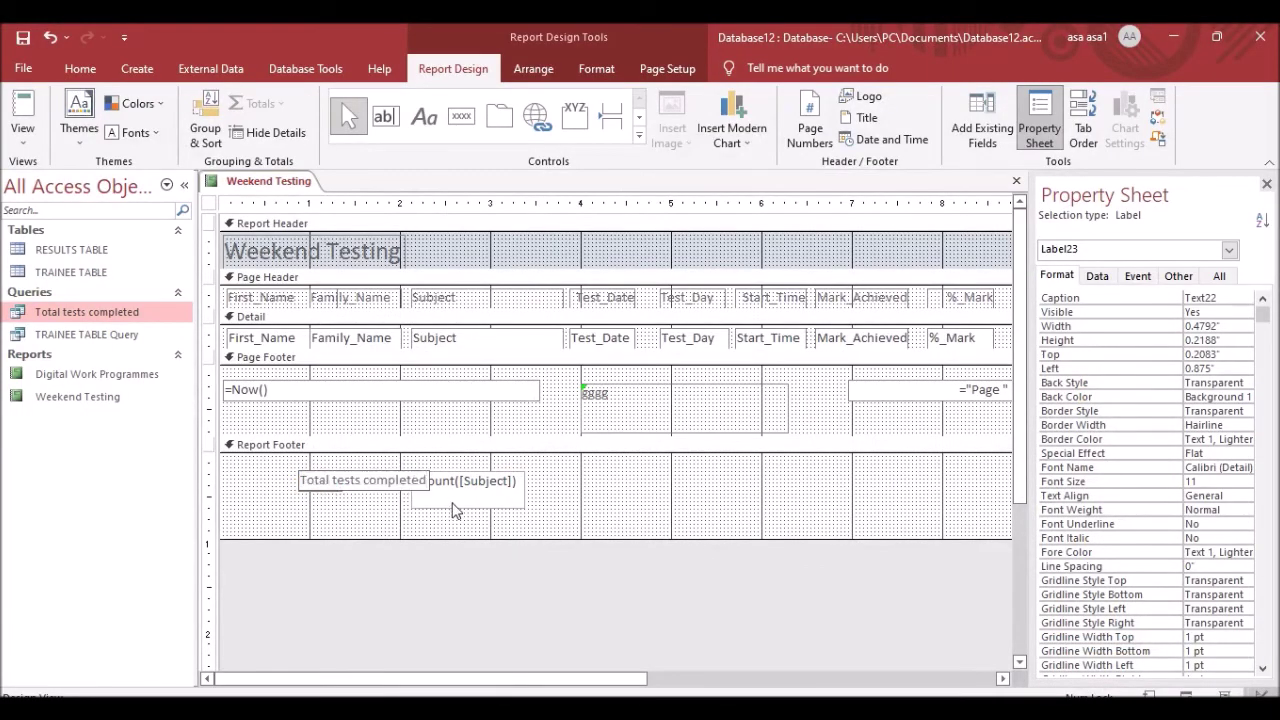
pyautogui.click(590, 490)
# Widen the 'Total tests completed' label so the wording fits, then review the task sheet.
pyautogui.click(352, 494)
pyautogui.moveTo(412, 480); pyautogui.dragTo(433, 488)
pyautogui.click(507, 497)
pyautogui.click(608, 520)
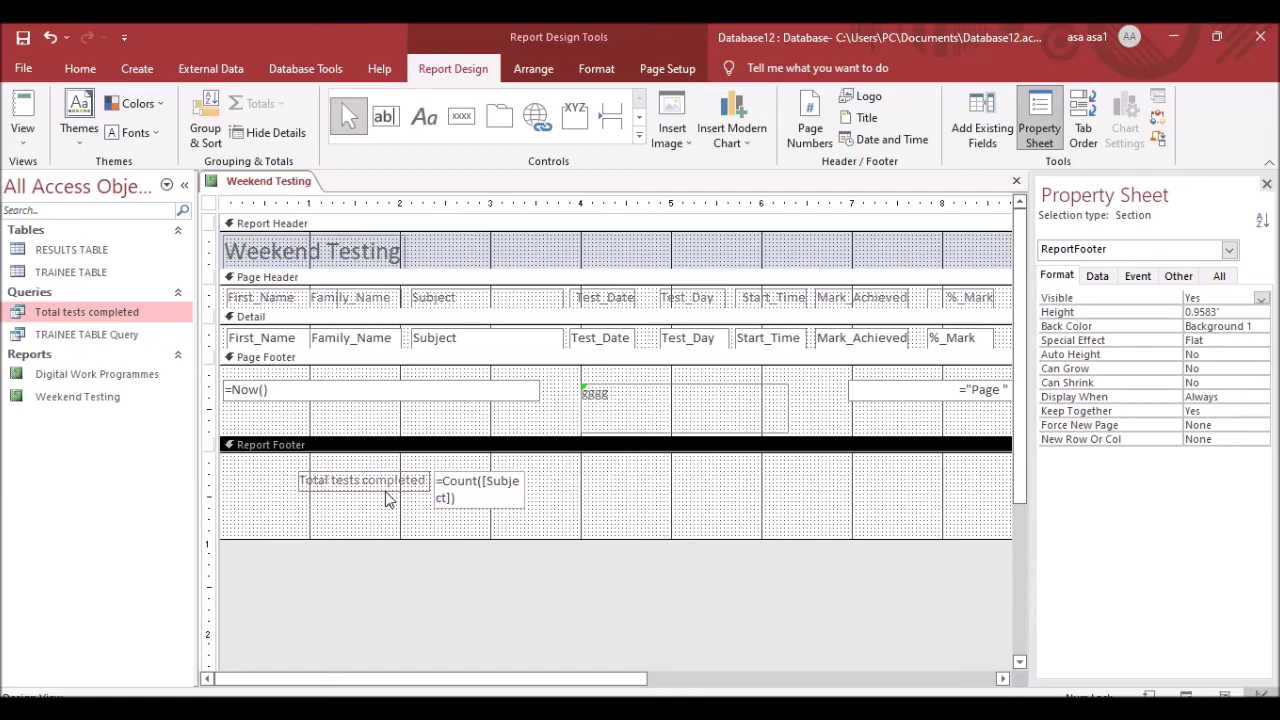
pyautogui.hotkey('alt', 'Tab')
pyautogui.scroll(-1, 334, 457)
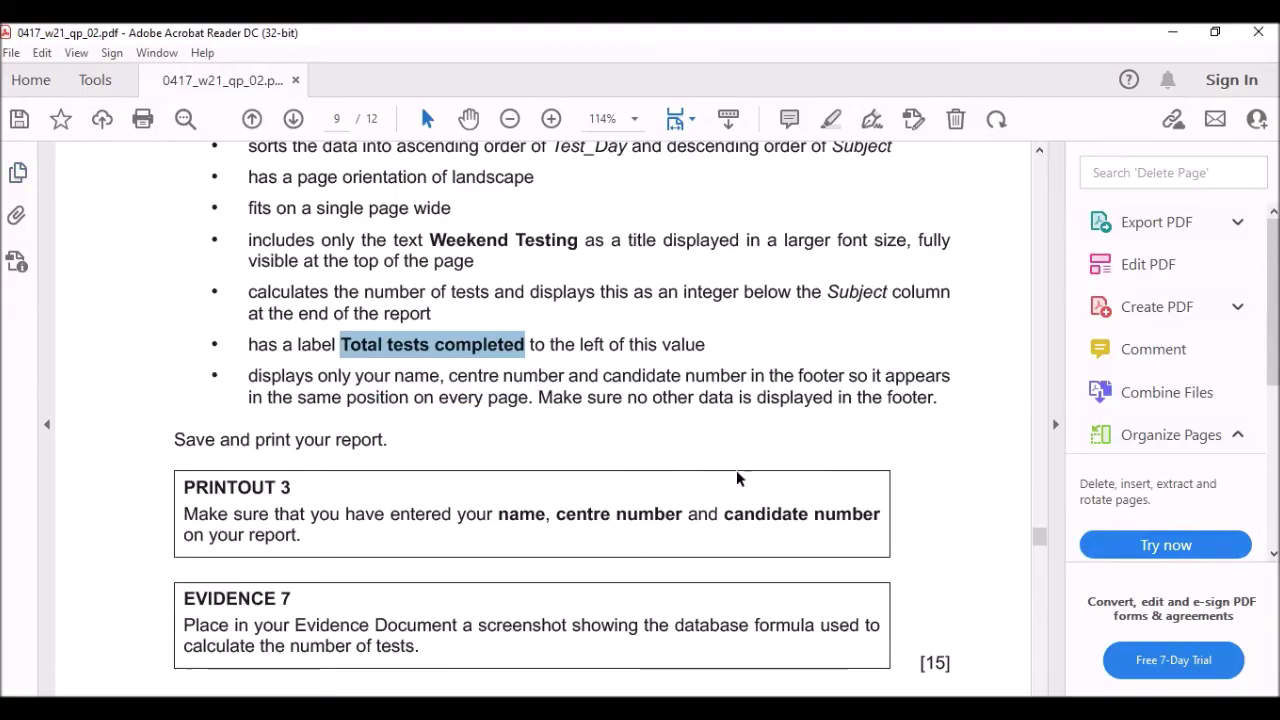
# Replace the 'gggg' page footer label with the candidate's name, centre and candidate numbers.
pyautogui.hotkey('alt', 'Tab')
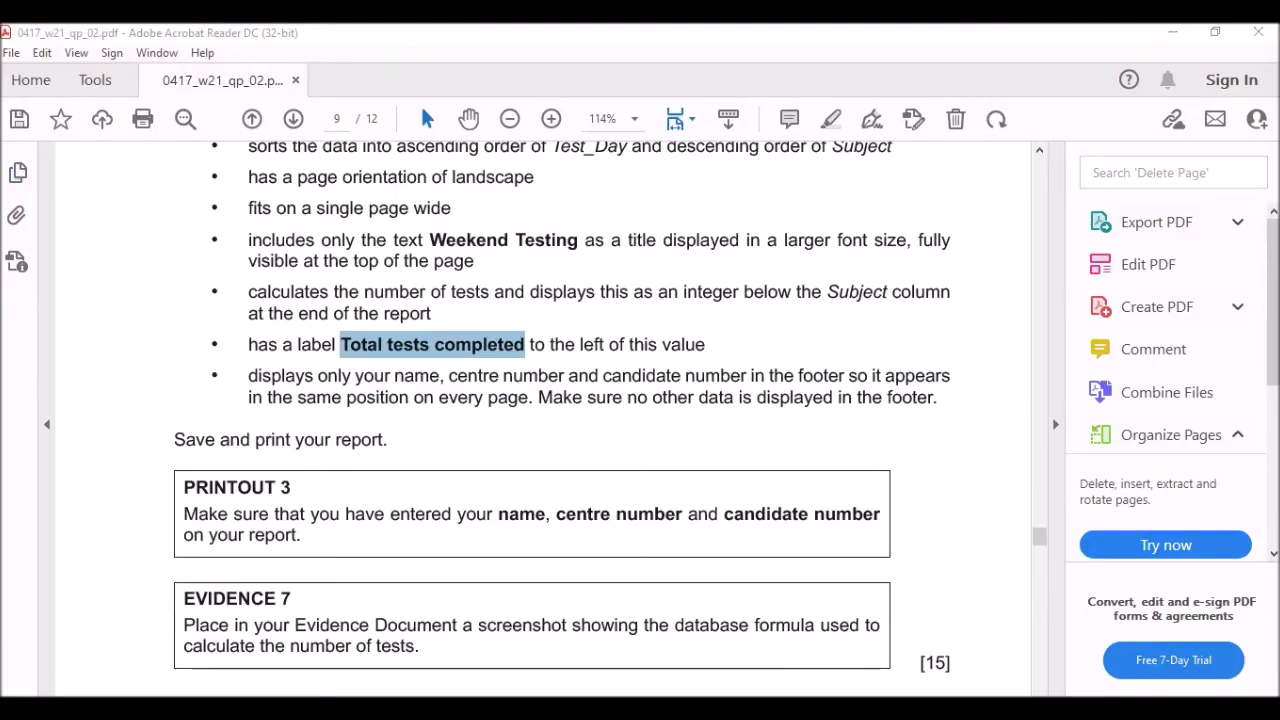
pyautogui.click(600, 400)
pyautogui.doubleClick(598, 396)
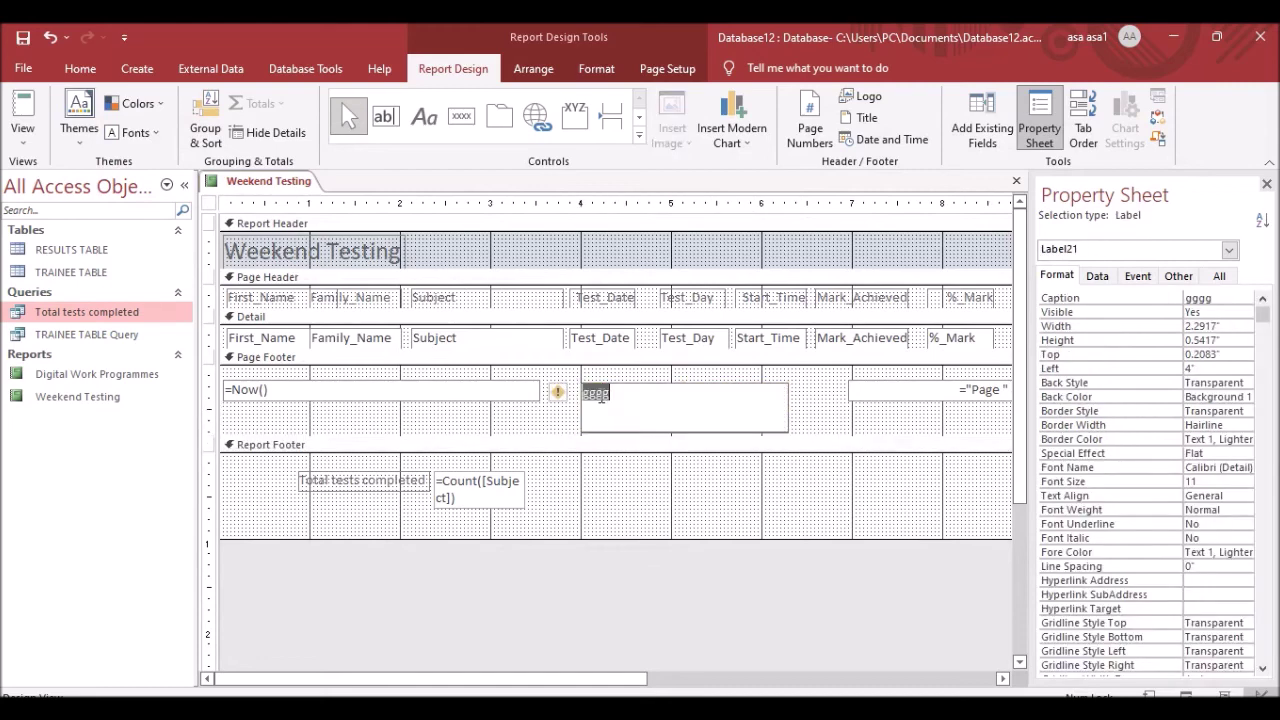
pyautogui.write('Akande Sheriff, ADc4253, 5465')
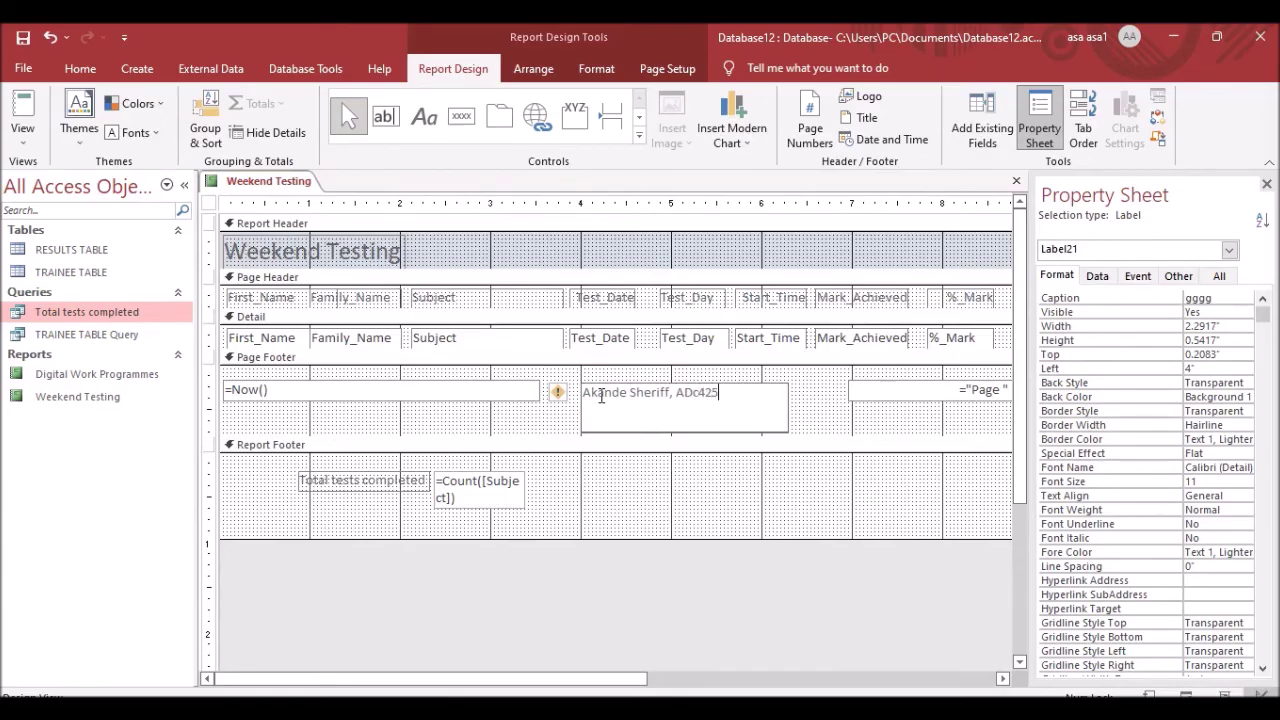
pyautogui.click(570, 506)
# Widen the count box so =Count([Subject]) fits on one line, then check the task sheet.
pyautogui.click(526, 487)
pyautogui.moveTo(546, 482); pyautogui.dragTo(545, 483)
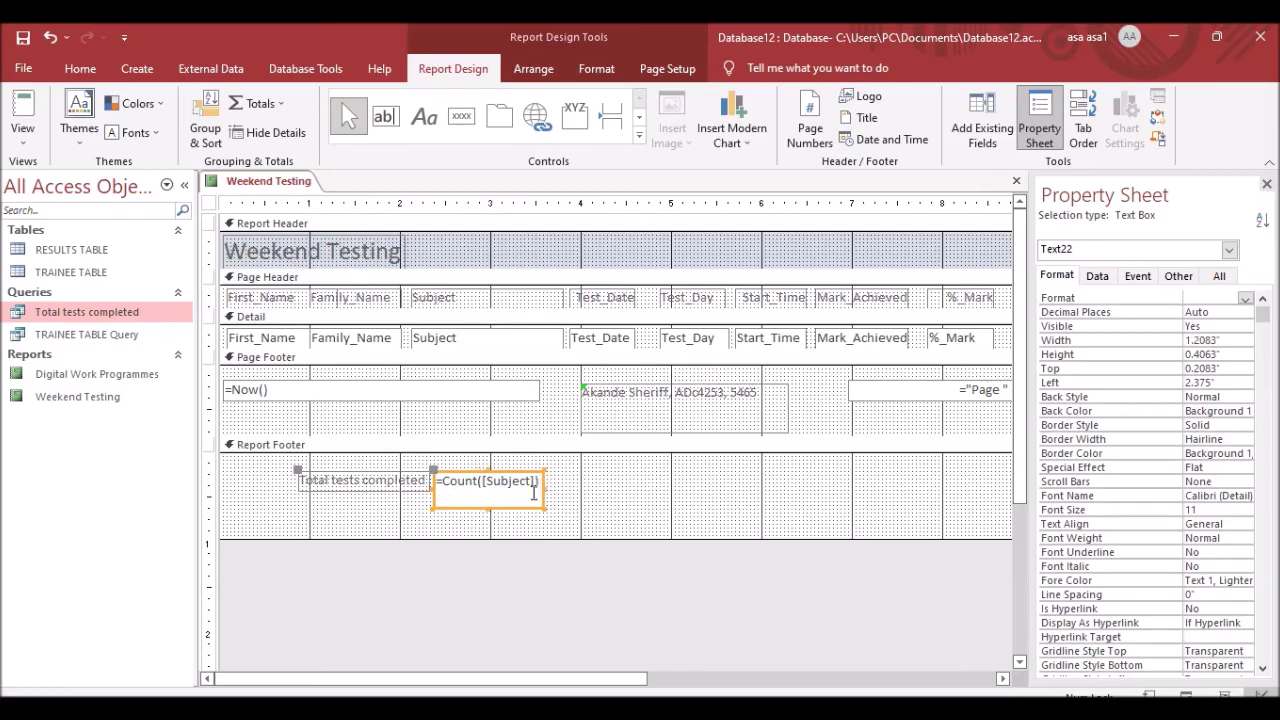
pyautogui.hotkey('alt', 'Tab')
pyautogui.scroll(-4, 451, 394)
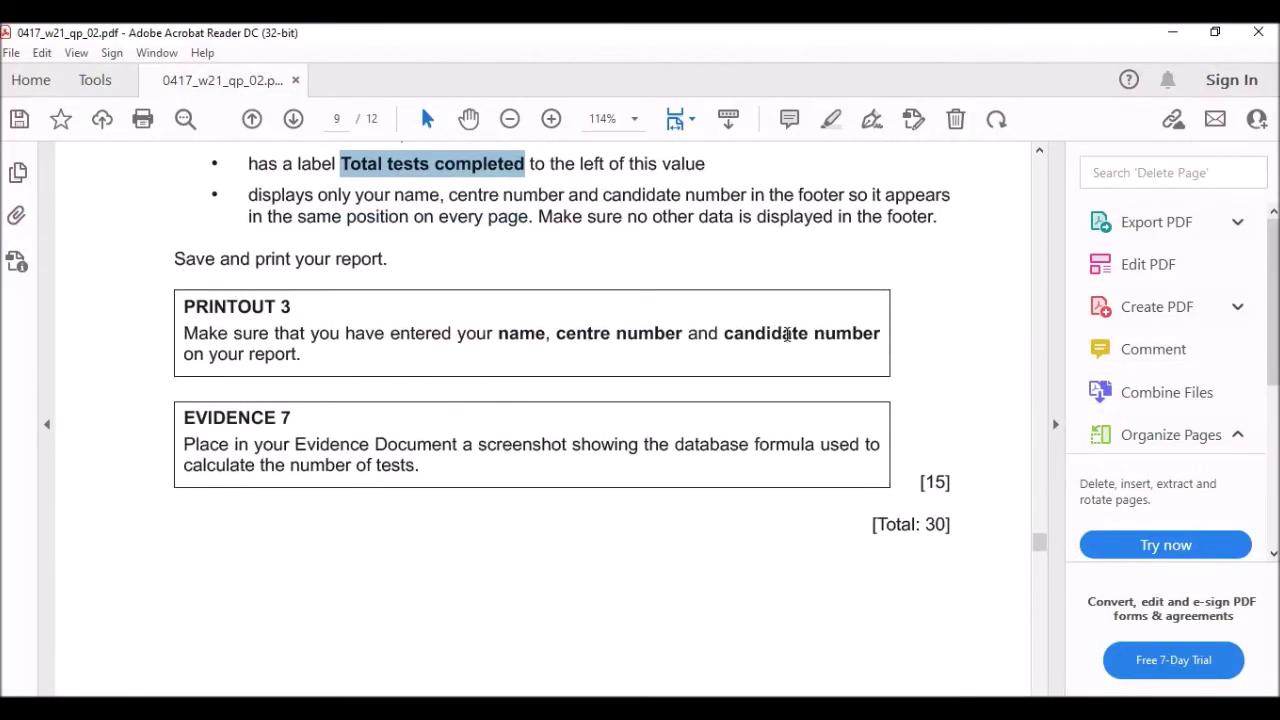
pyautogui.scroll(-2, 706, 343)
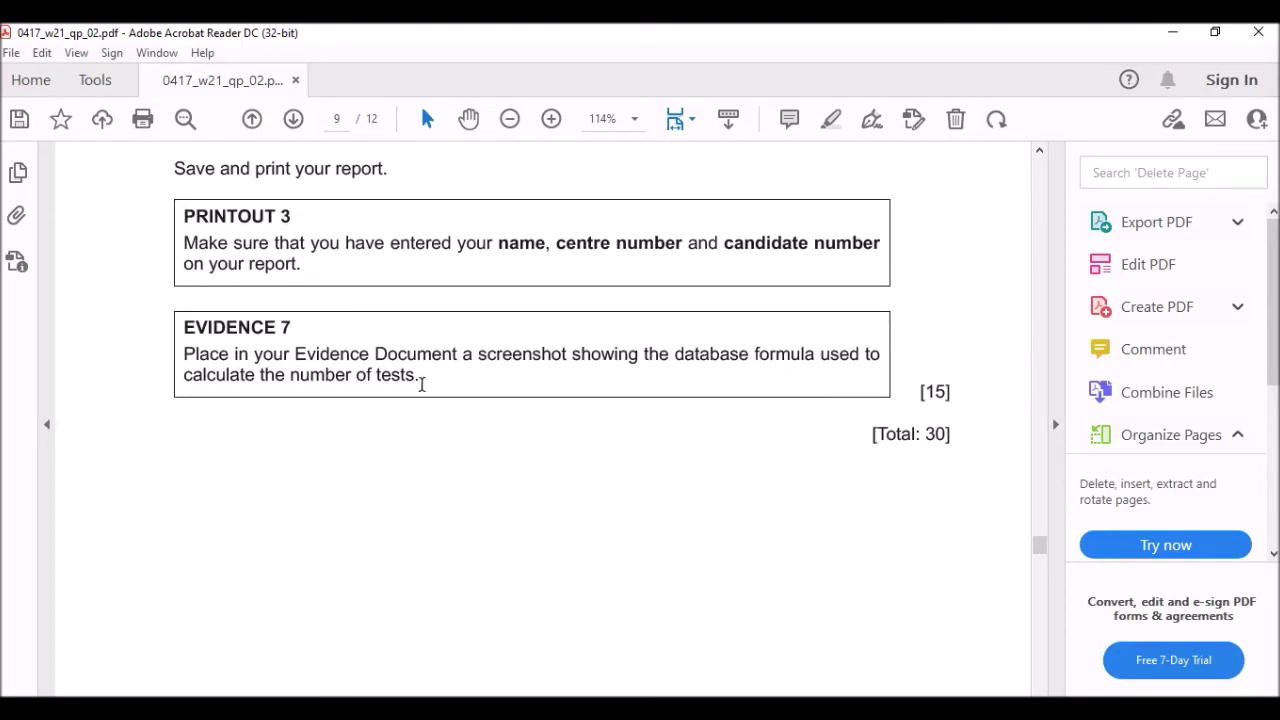
pyautogui.hotkey('alt', 'Tab')
# Screenshot the report design with Lightshot and paste it under Step 21 in the evidence document.
pyautogui.click(690, 512)
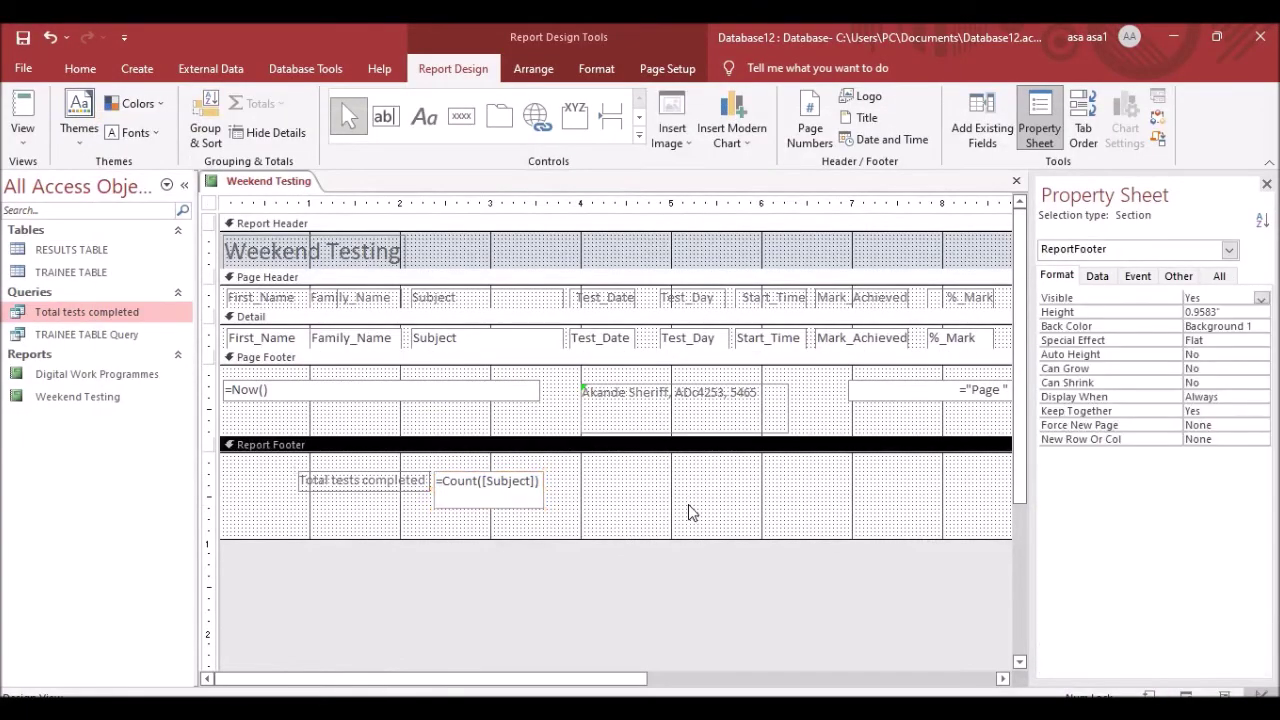
pyautogui.press('Print')
pyautogui.moveTo(198, 200)
pyautogui.mouseDown()
pyautogui.moveTo(943, 606)
pyautogui.moveTo(1021, 562)
pyautogui.mouseUp()
pyautogui.click(1040, 392)
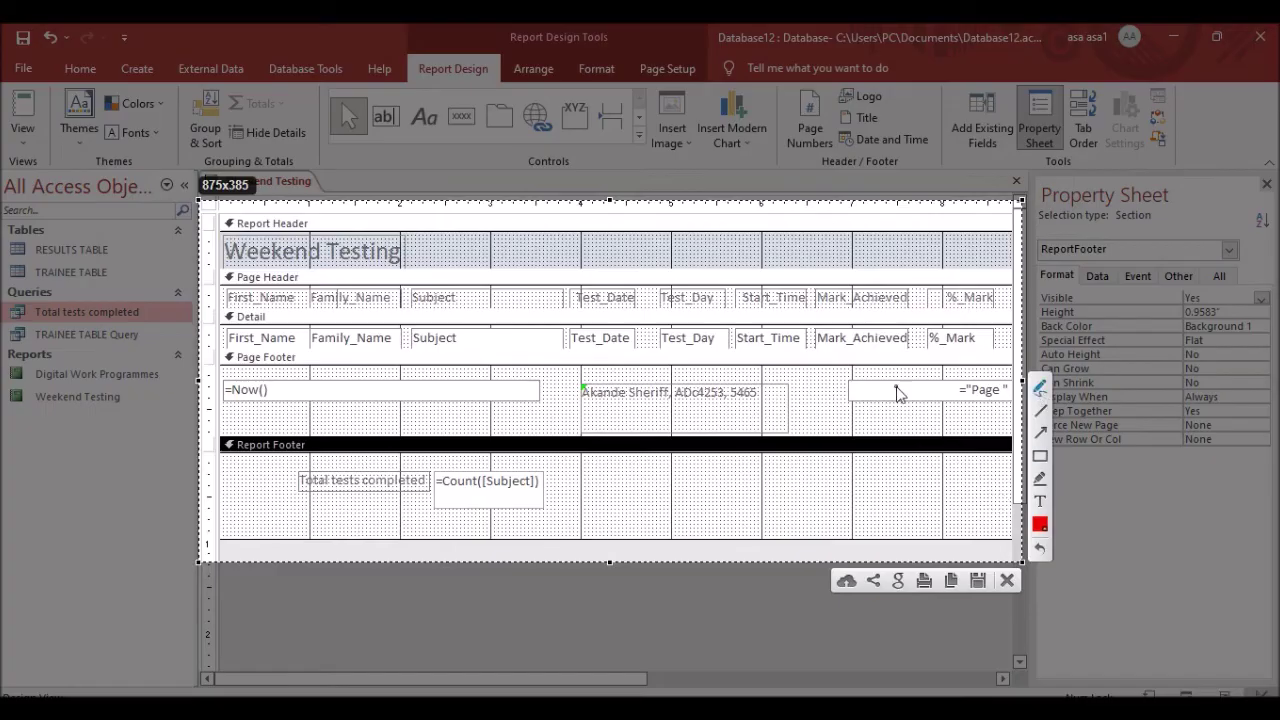
pyautogui.moveTo(410, 461)
pyautogui.mouseDown()
pyautogui.moveTo(523, 565)
pyautogui.moveTo(405, 446)
pyautogui.mouseUp()
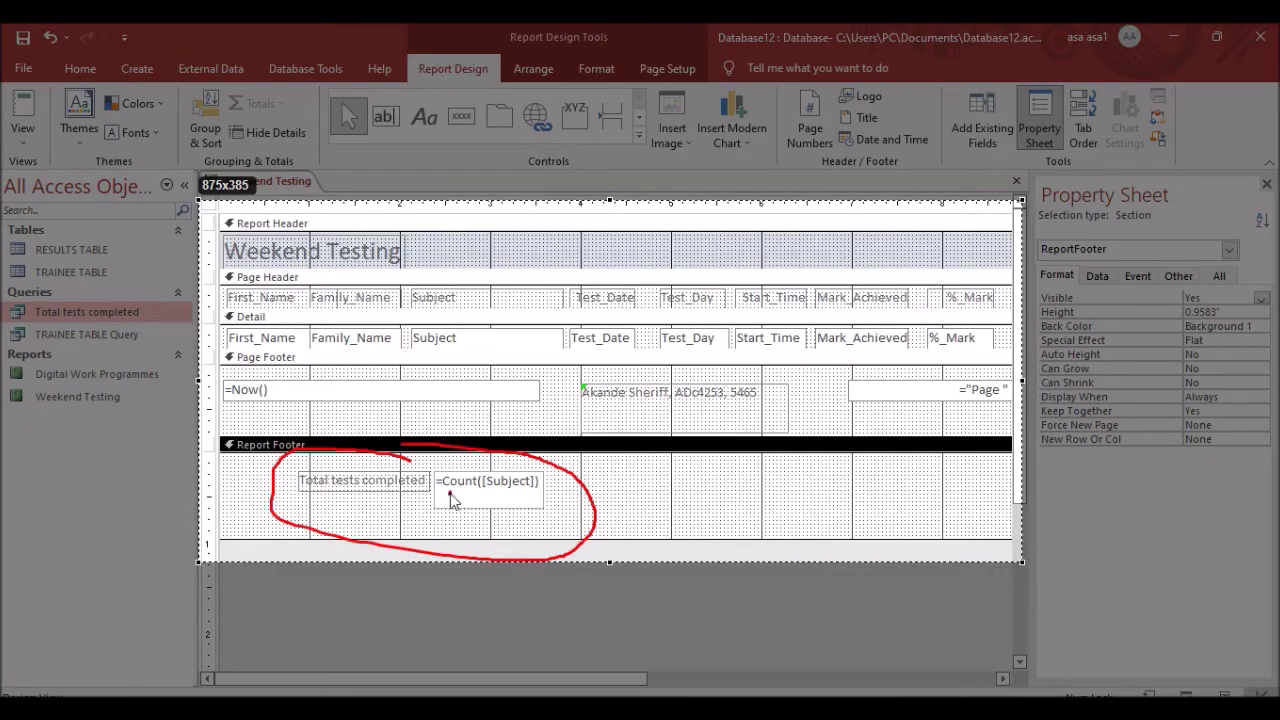
pyautogui.moveTo(449, 491); pyautogui.dragTo(466, 487)
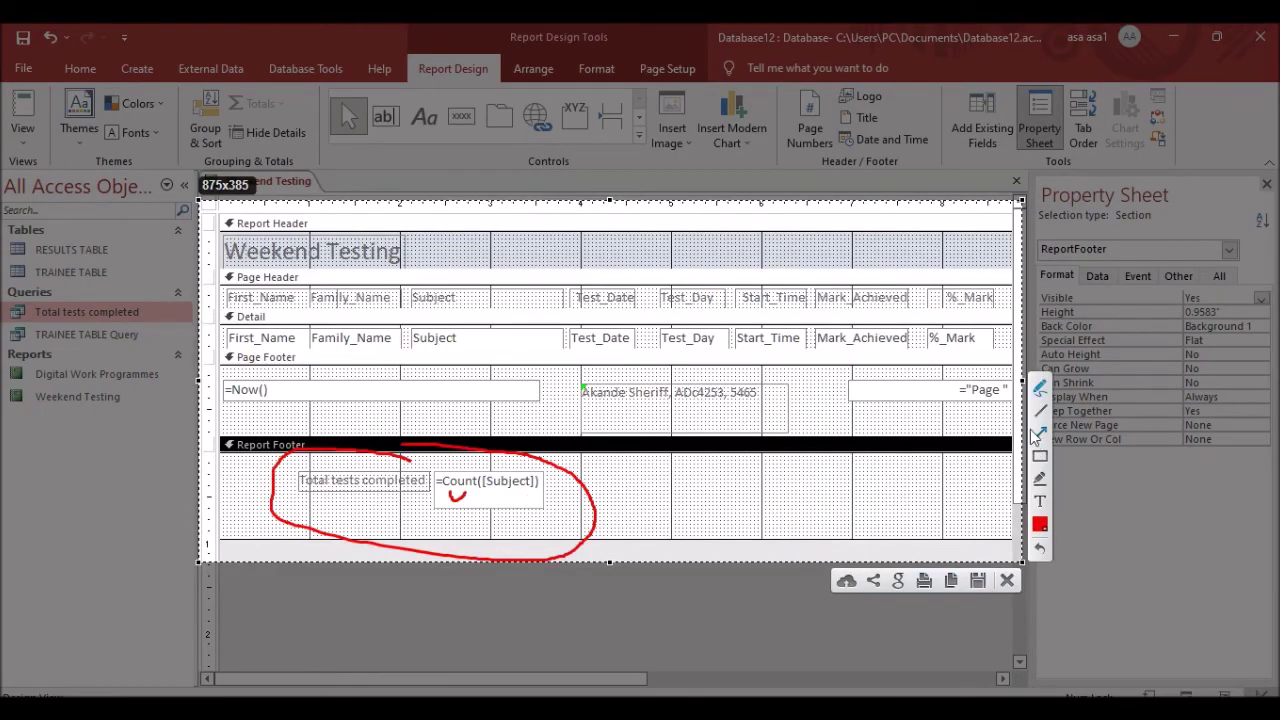
pyautogui.hotkey('ctrl', 'z')
pyautogui.hotkey('ctrl', 'z')
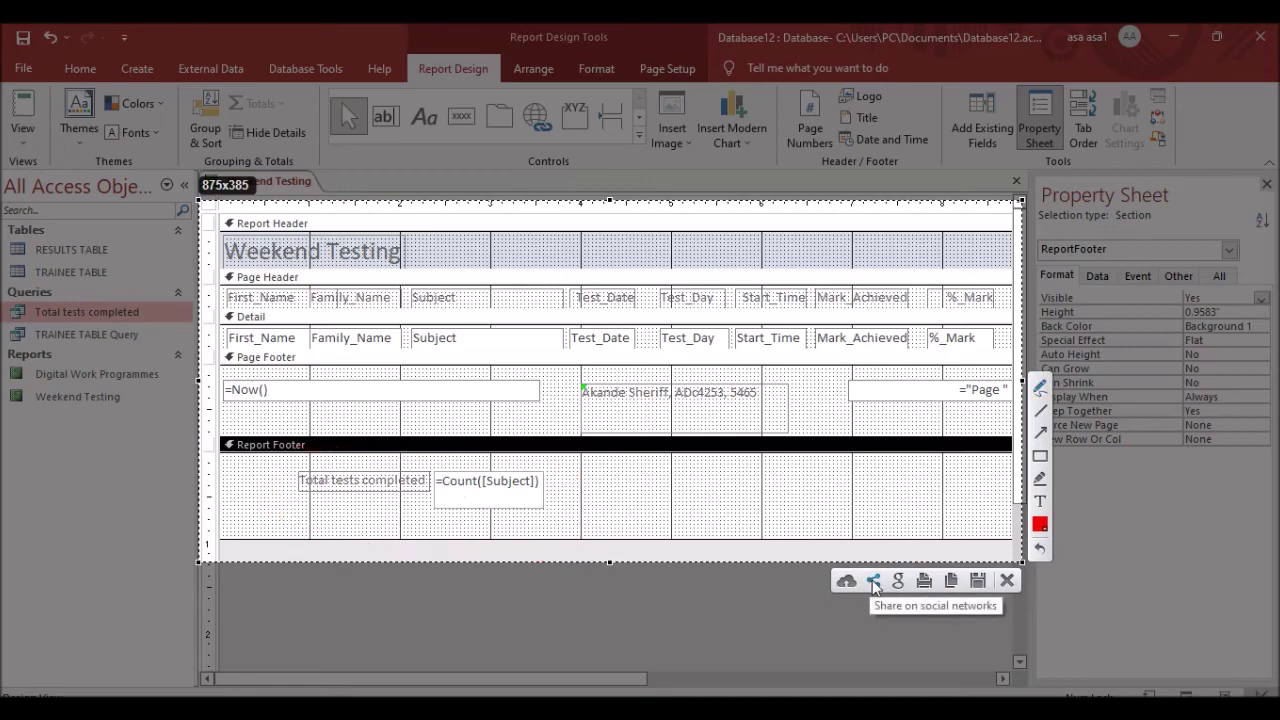
pyautogui.click(952, 581)
pyautogui.hotkey('alt', 'Tab')
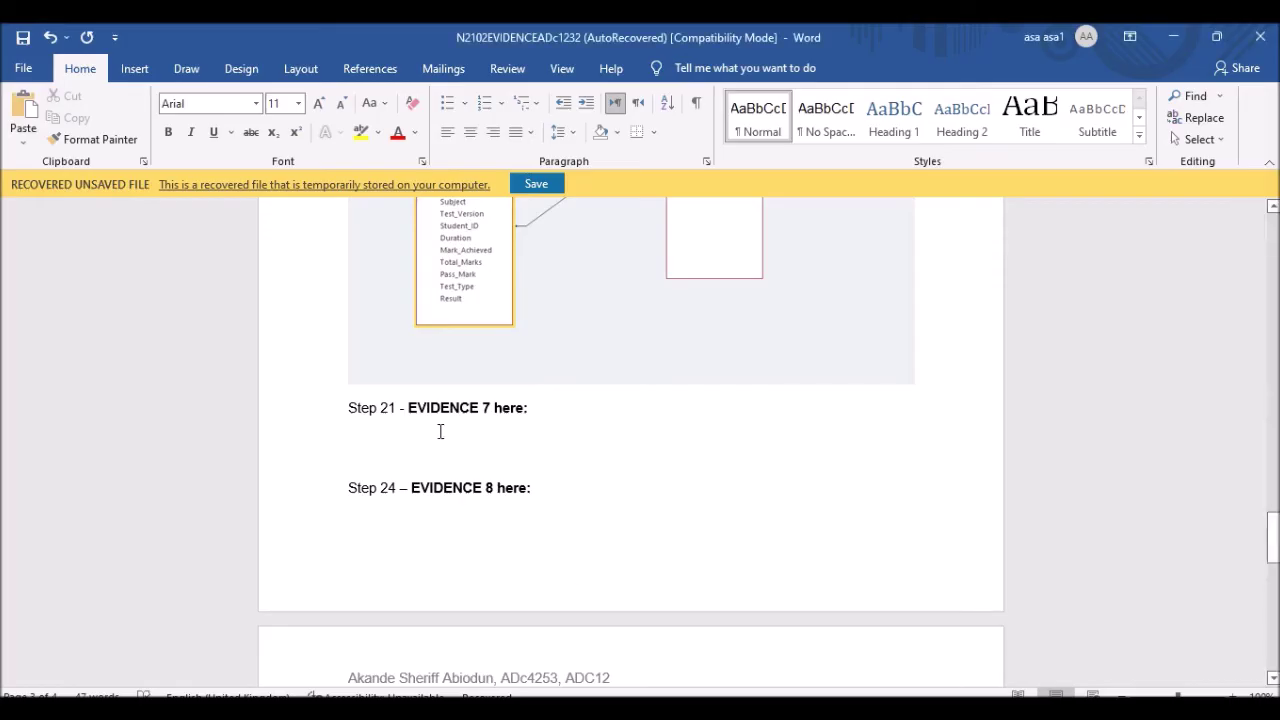
pyautogui.hotkey('ctrl', 'v')
# View the report in Report View and confirm the footer total of 40.
pyautogui.click(1174, 36)
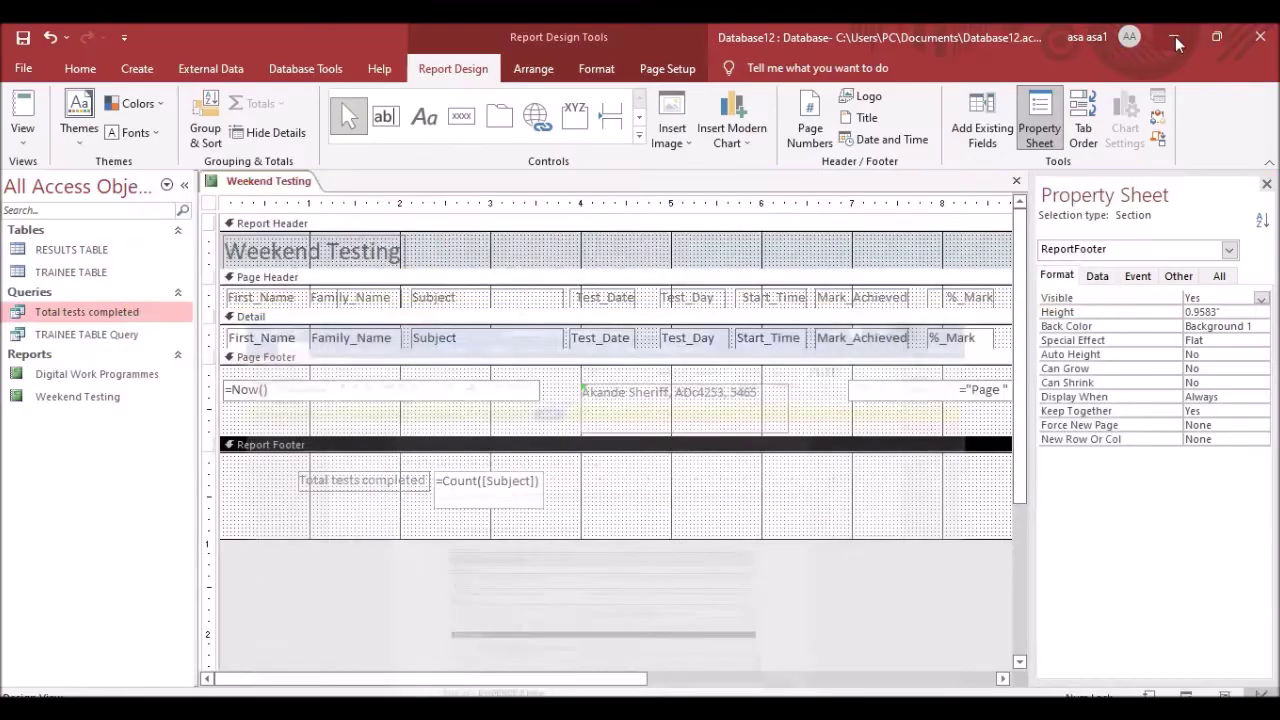
pyautogui.rightClick(285, 182)
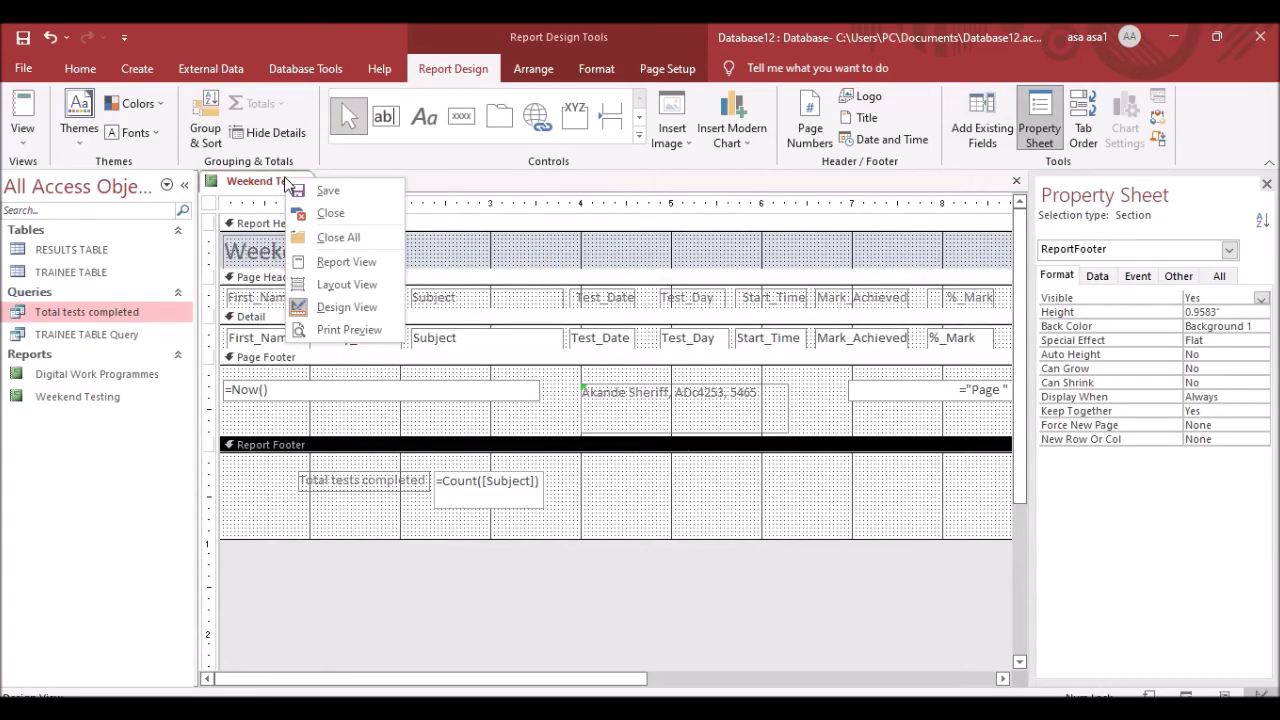
pyautogui.click(347, 262)
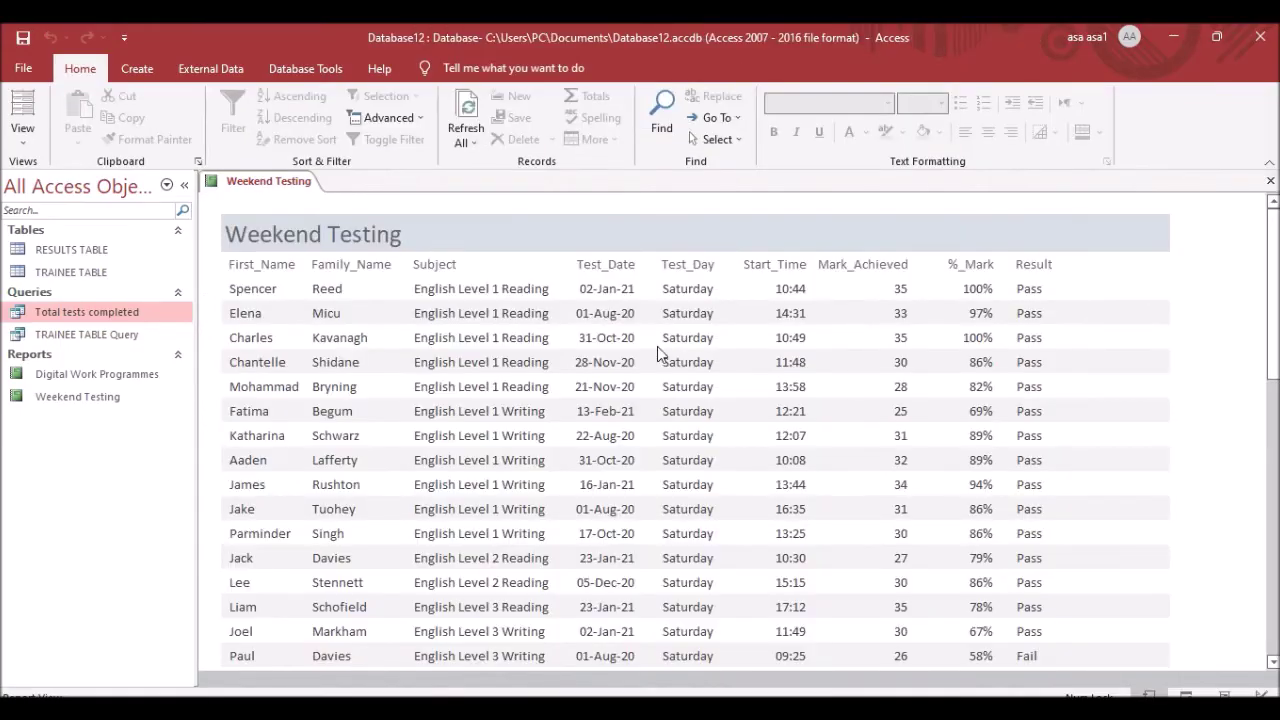
pyautogui.scroll(-5, 961, 415)
pyautogui.scroll(-5, 950, 418)
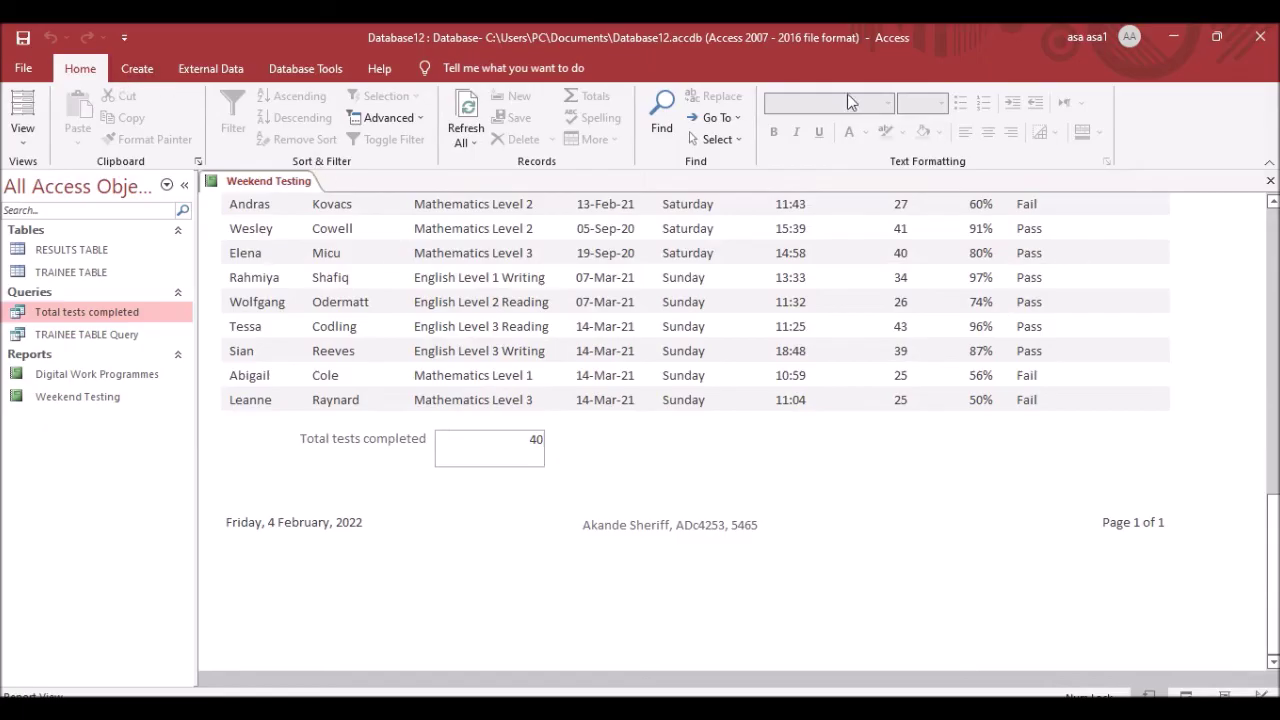
pyautogui.click(515, 480)
# In Layout View, narrow the total count box to fit the number 40.
pyautogui.rightClick(288, 181)
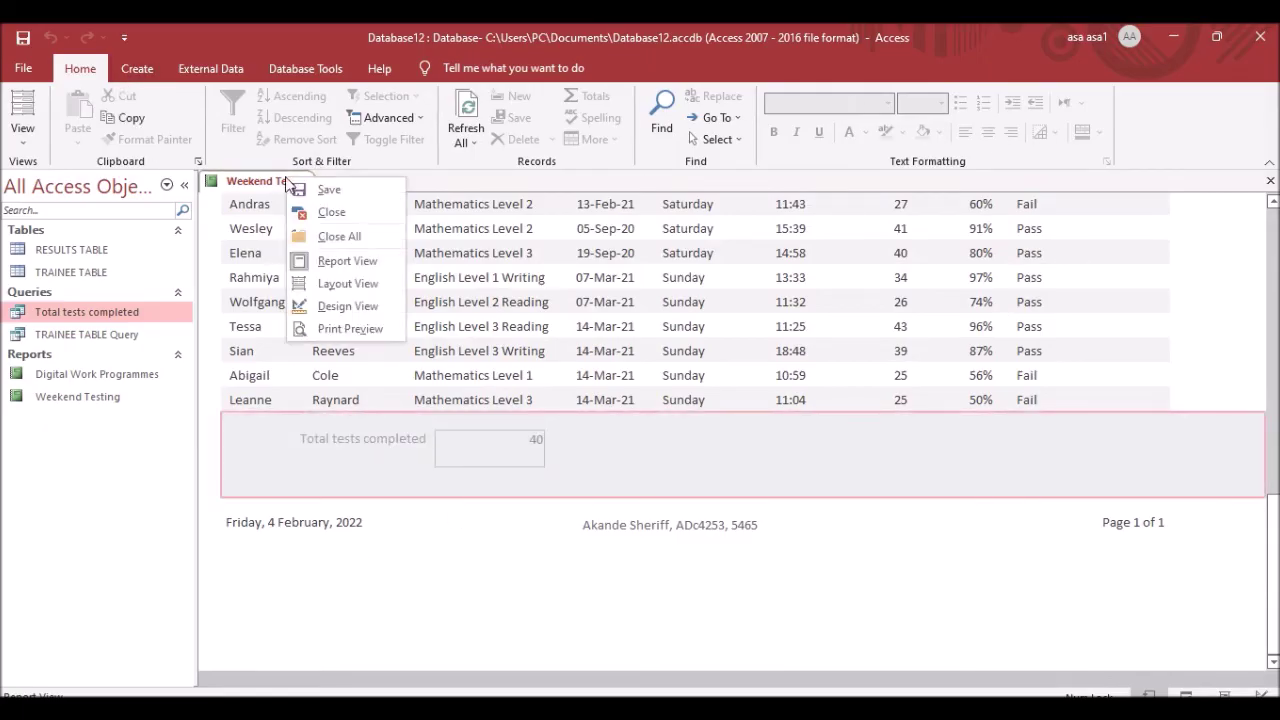
pyautogui.click(348, 284)
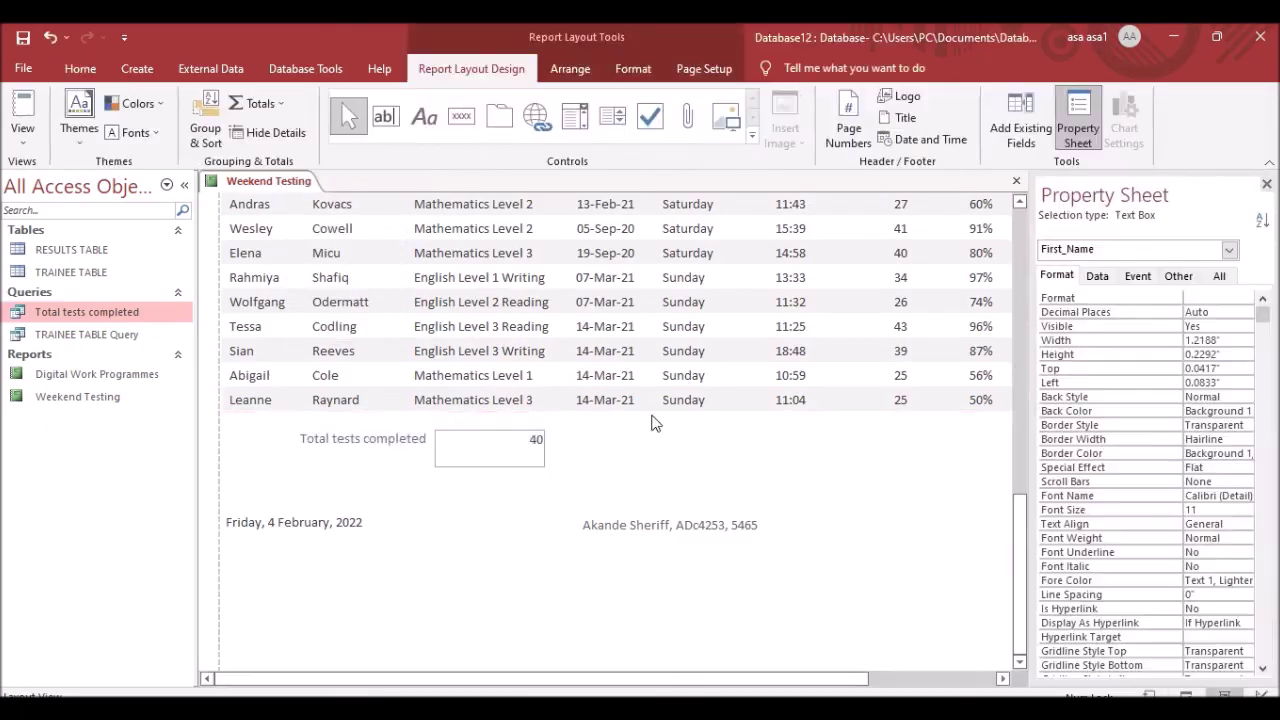
pyautogui.click(520, 452)
pyautogui.click(544, 444)
pyautogui.moveTo(486, 437); pyautogui.dragTo(450, 446)
pyautogui.click(540, 456)
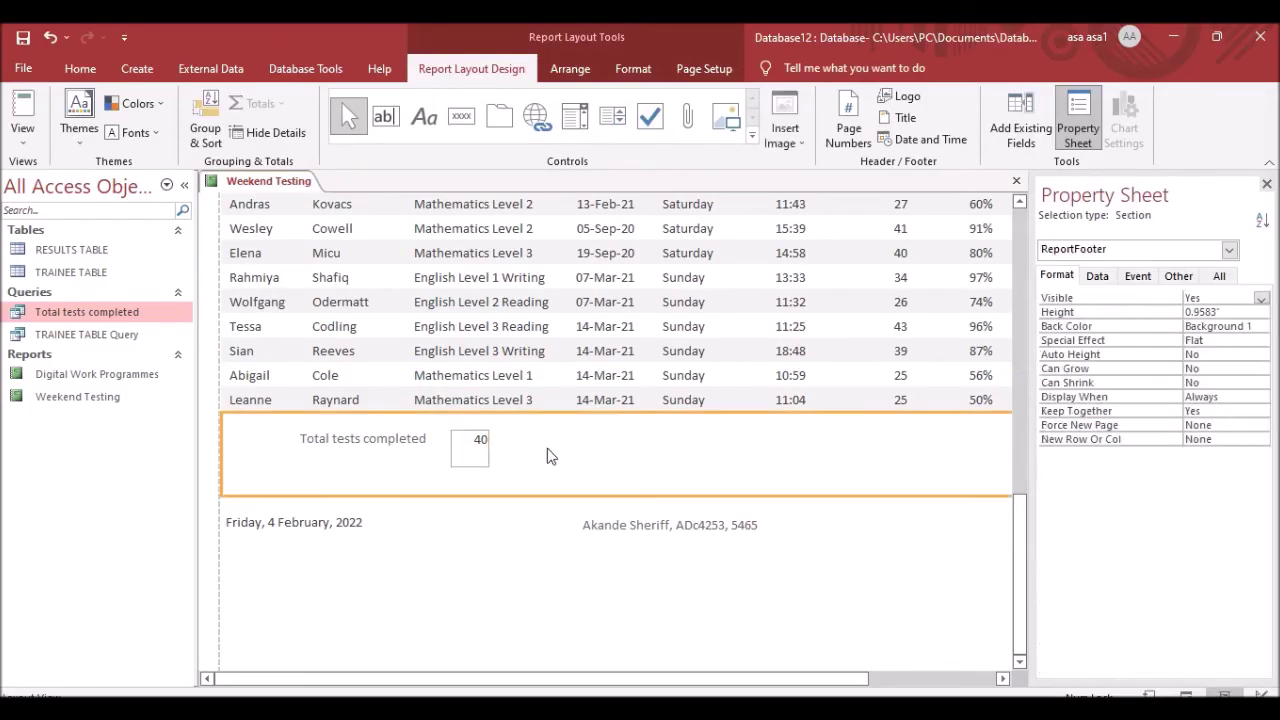
pyautogui.click(483, 466)
pyautogui.scroll(-2, 529, 463)
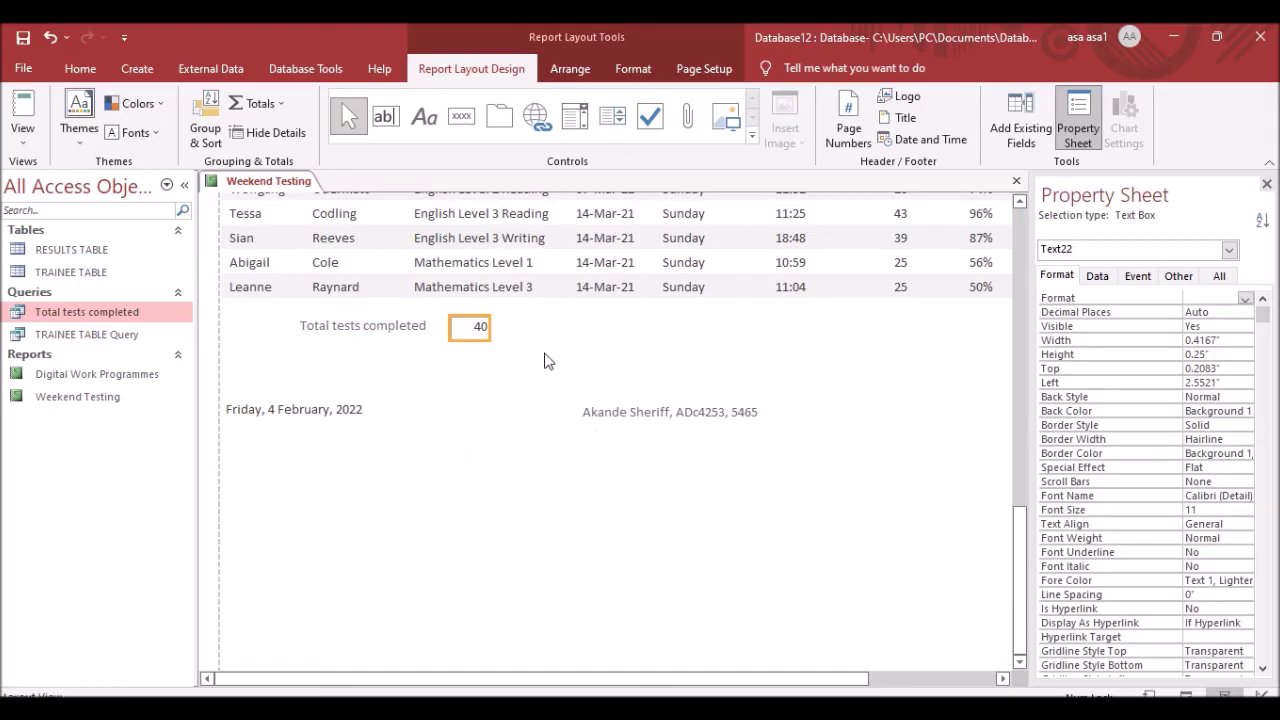
pyautogui.click(585, 372)
pyautogui.scroll(4, 704, 413)
# Compare the finished report against the task sheet's requirements.
pyautogui.hotkey('alt', 'Tab')
pyautogui.scroll(-5, 300, 350)
pyautogui.scroll(4, 337, 363)
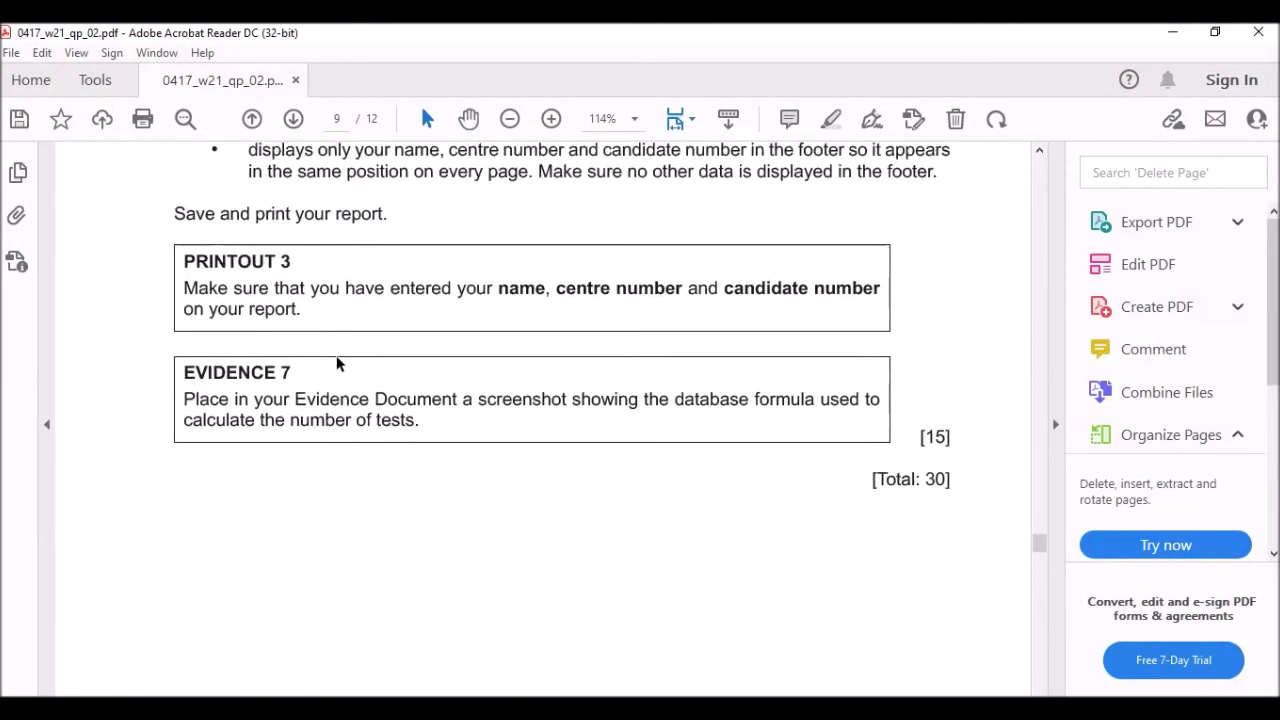
pyautogui.scroll(-1, 337, 363)
pyautogui.hotkey('alt', 'Tab')
pyautogui.scroll(5, 718, 487)
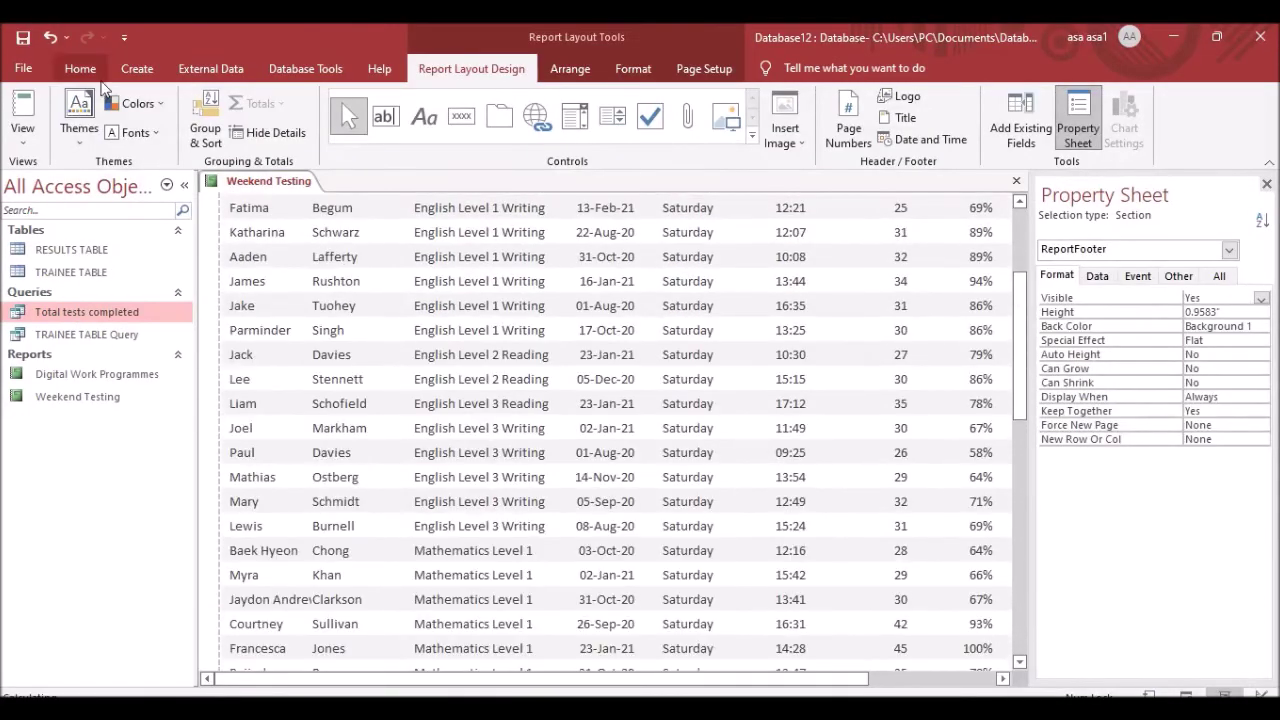